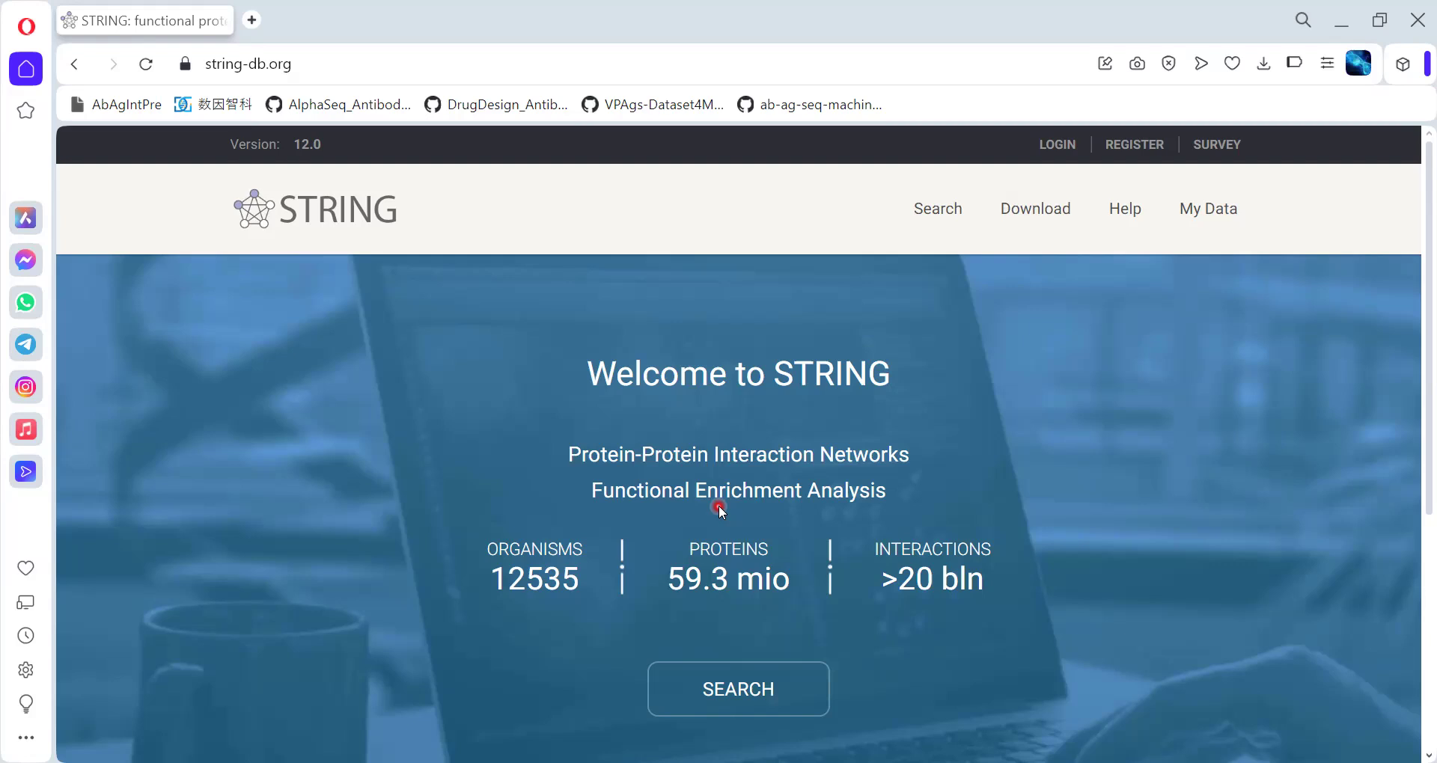
Open the multiple proteins search and load example #1 with trpA, trpB, TRPC_ECOLI and b1263 for Escherichia coli str. K-12 substr. MG1655
left_click(728, 660)
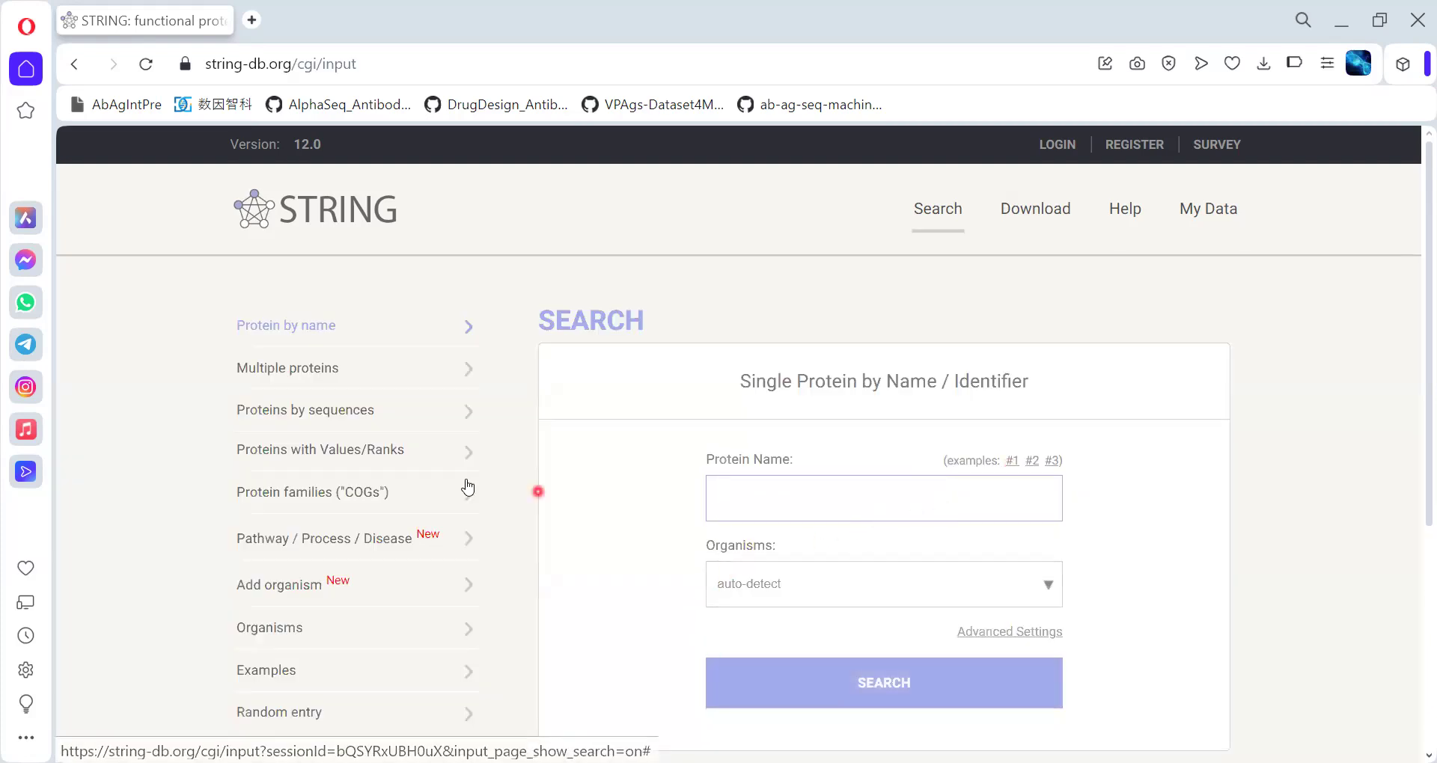
left_click(333, 378)
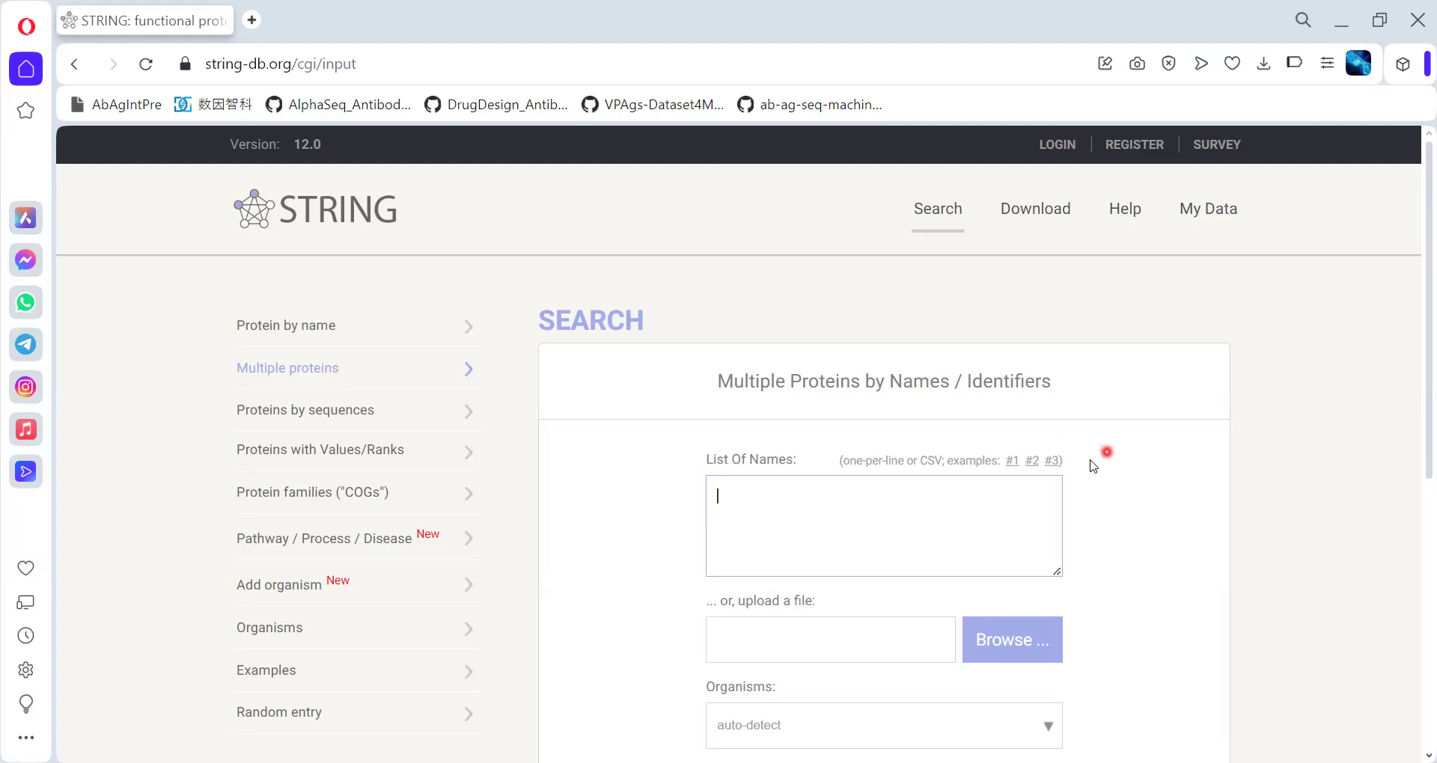
left_click(1015, 466)
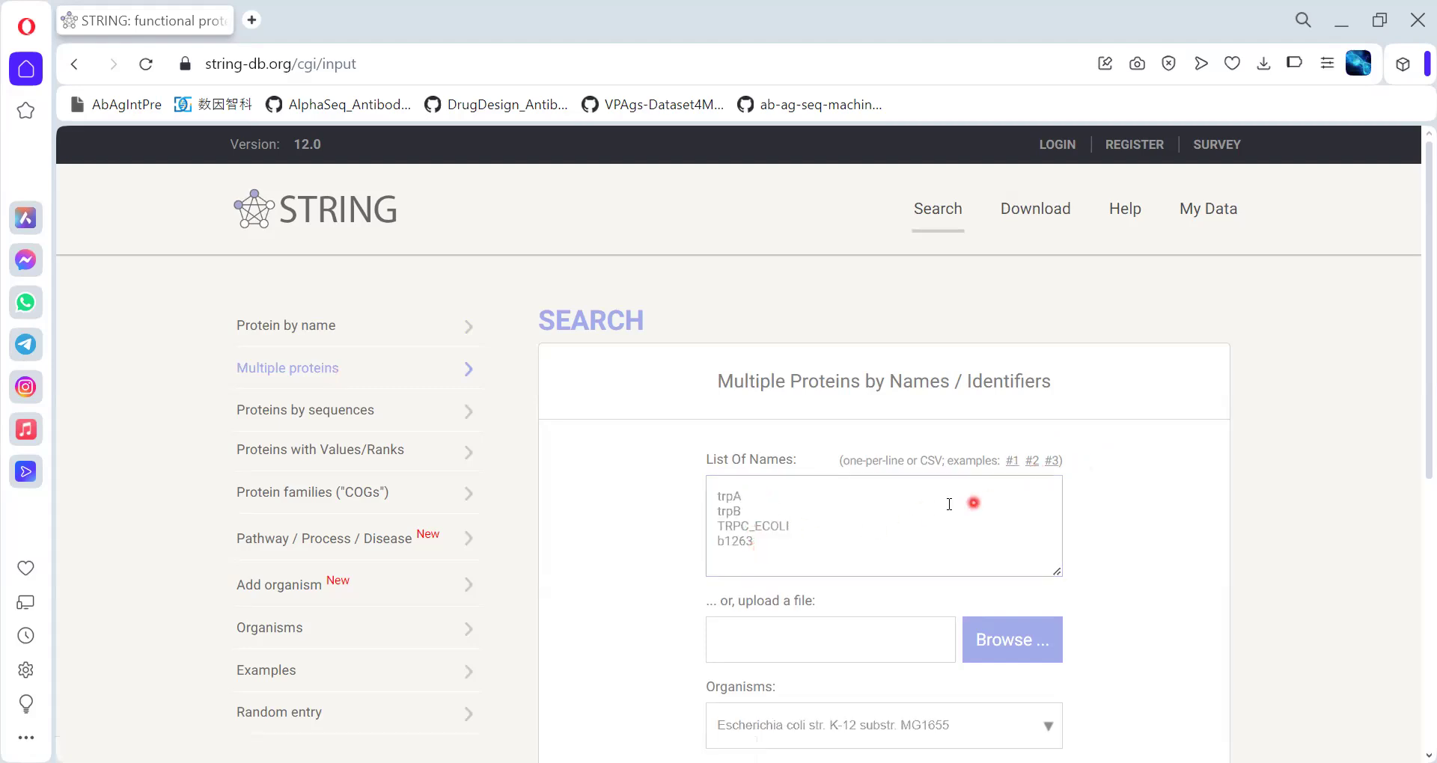
left_click(1030, 462)
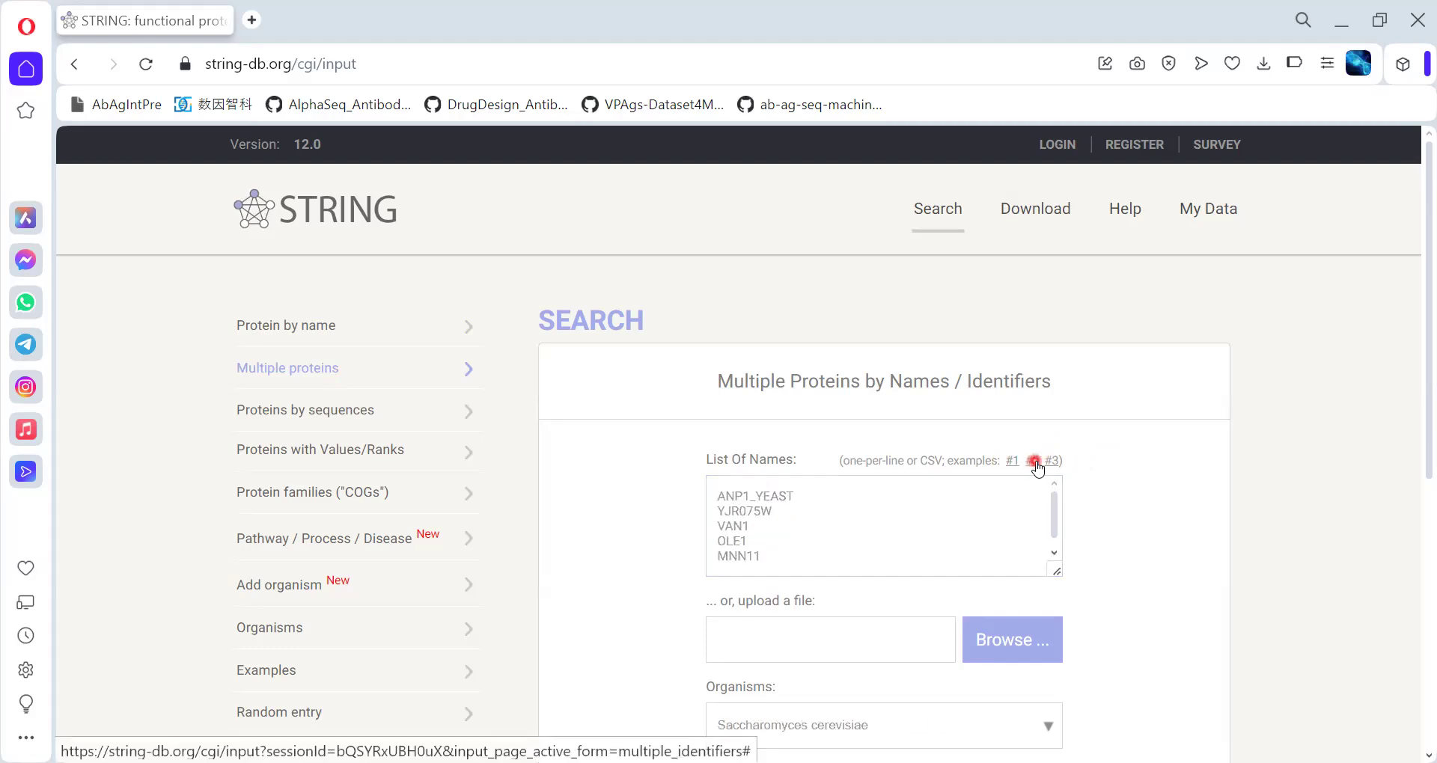
left_click(1051, 463)
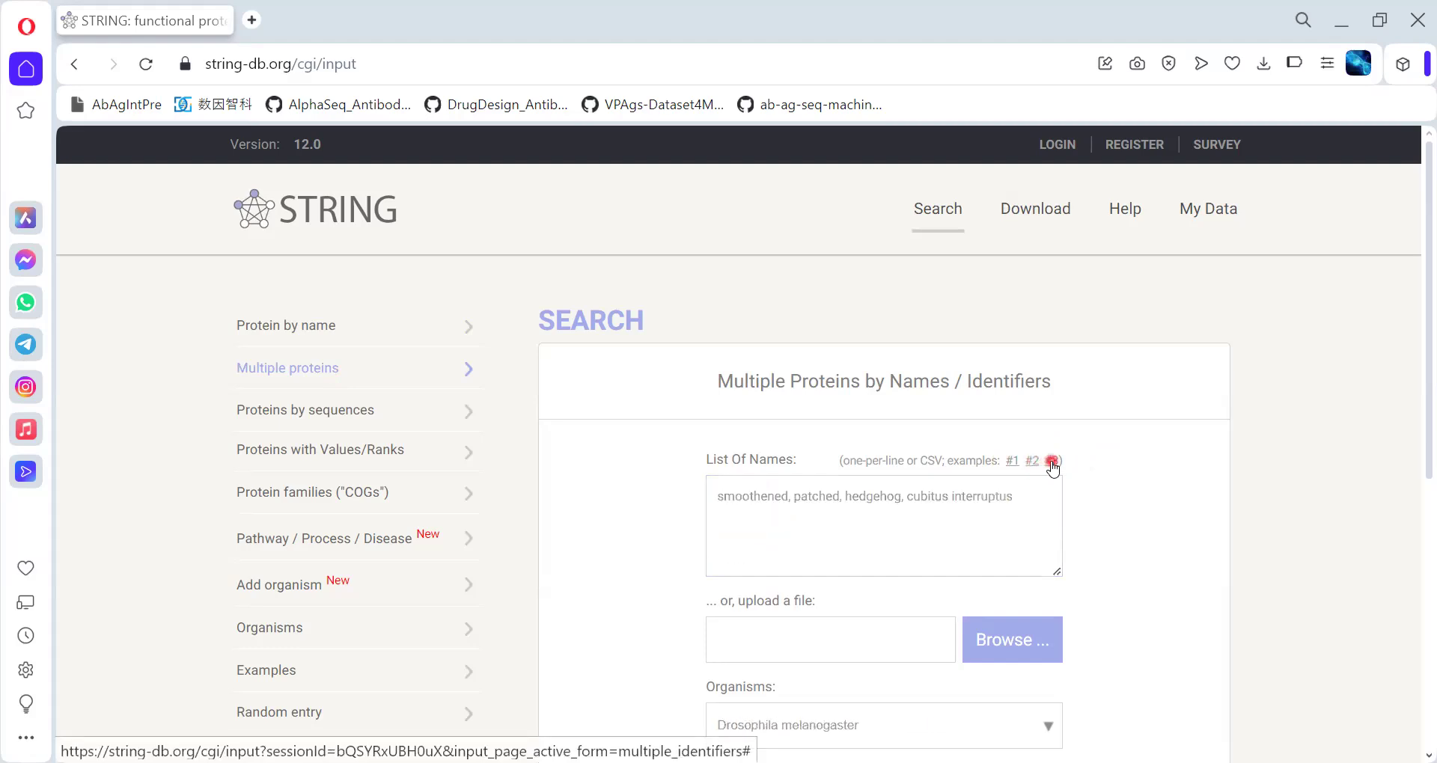
left_click(1011, 461)
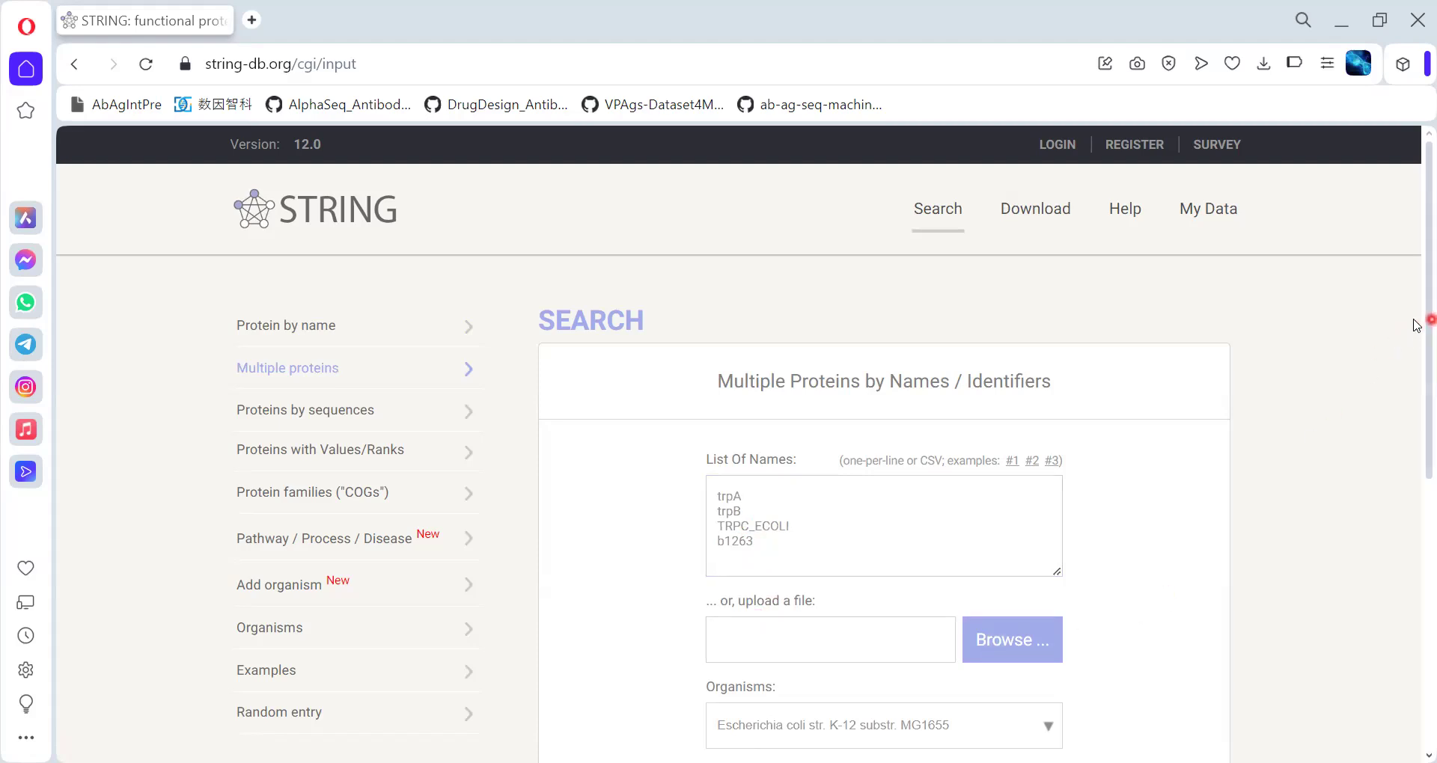
Run the search and continue with all four matched Escherichia coli K12 proteins to generate their interaction network
left_click_drag(1417, 328, 1415, 383)
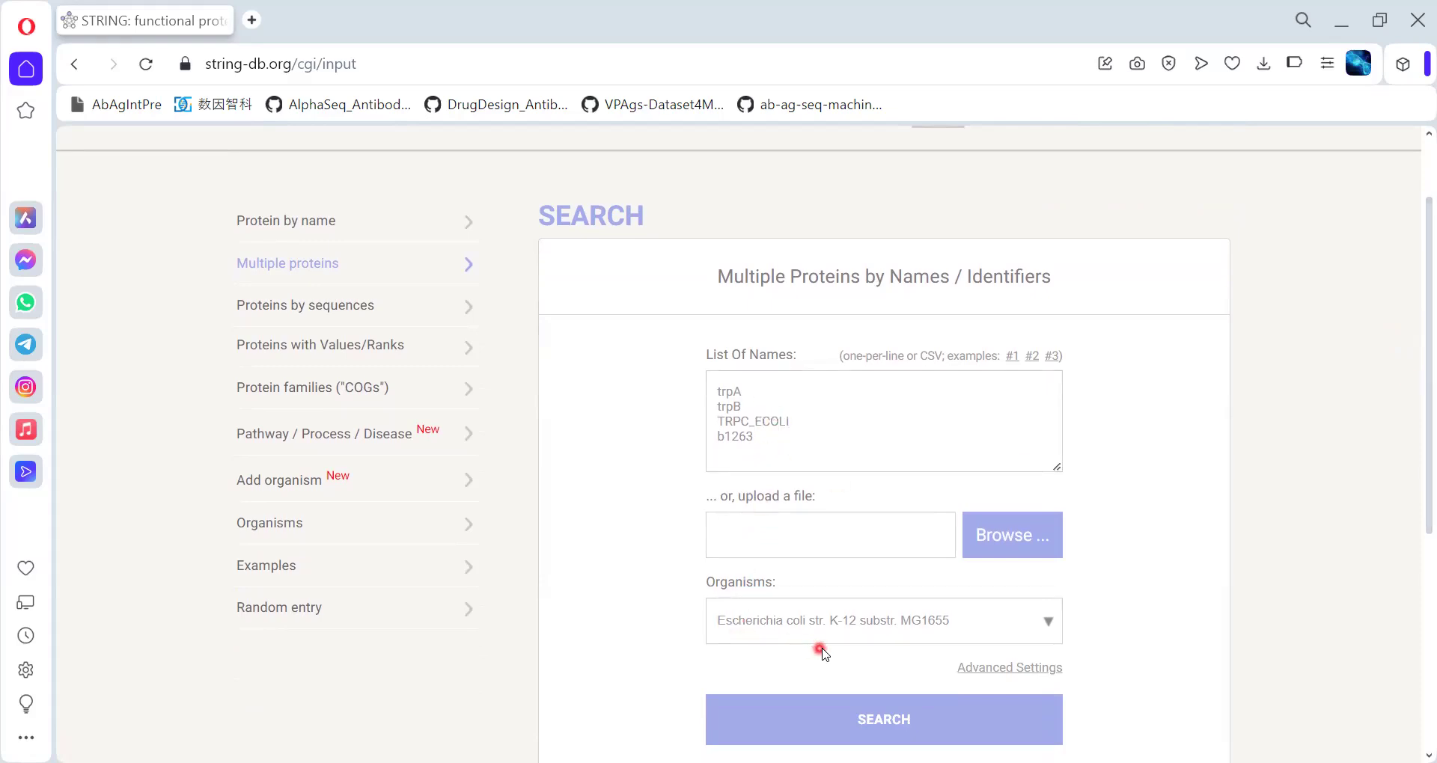
left_click(870, 717)
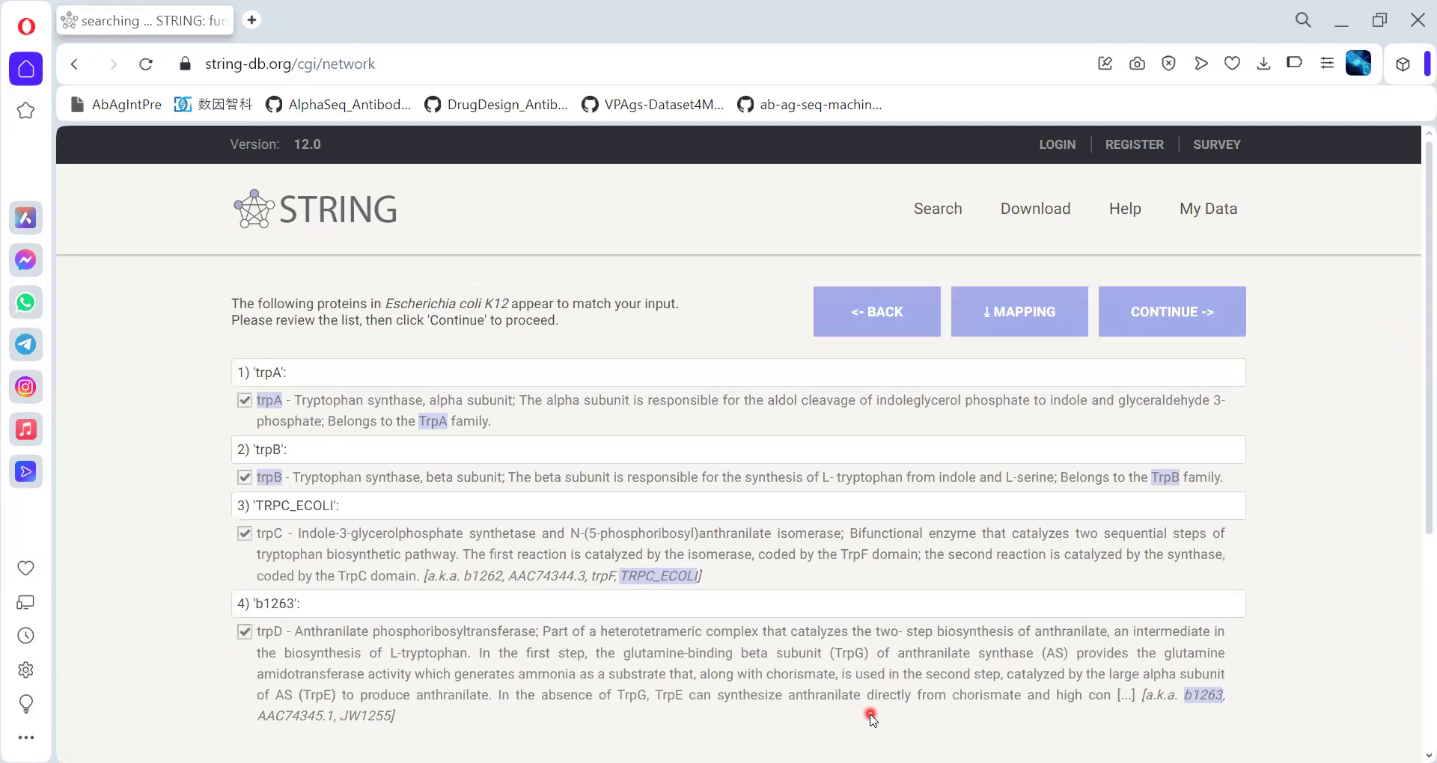
left_click(1207, 333)
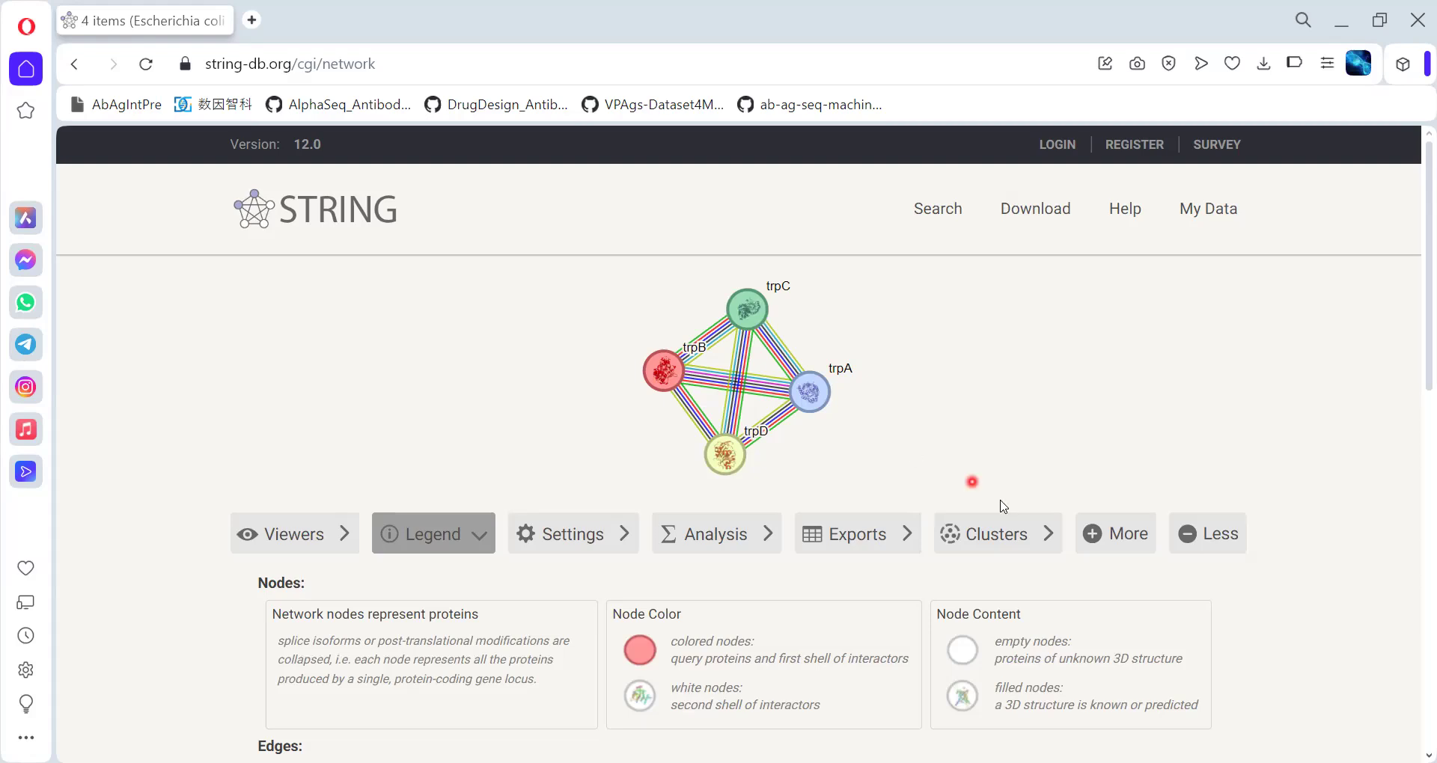
Expand the interaction network three times with more interactors
left_click(1097, 550)
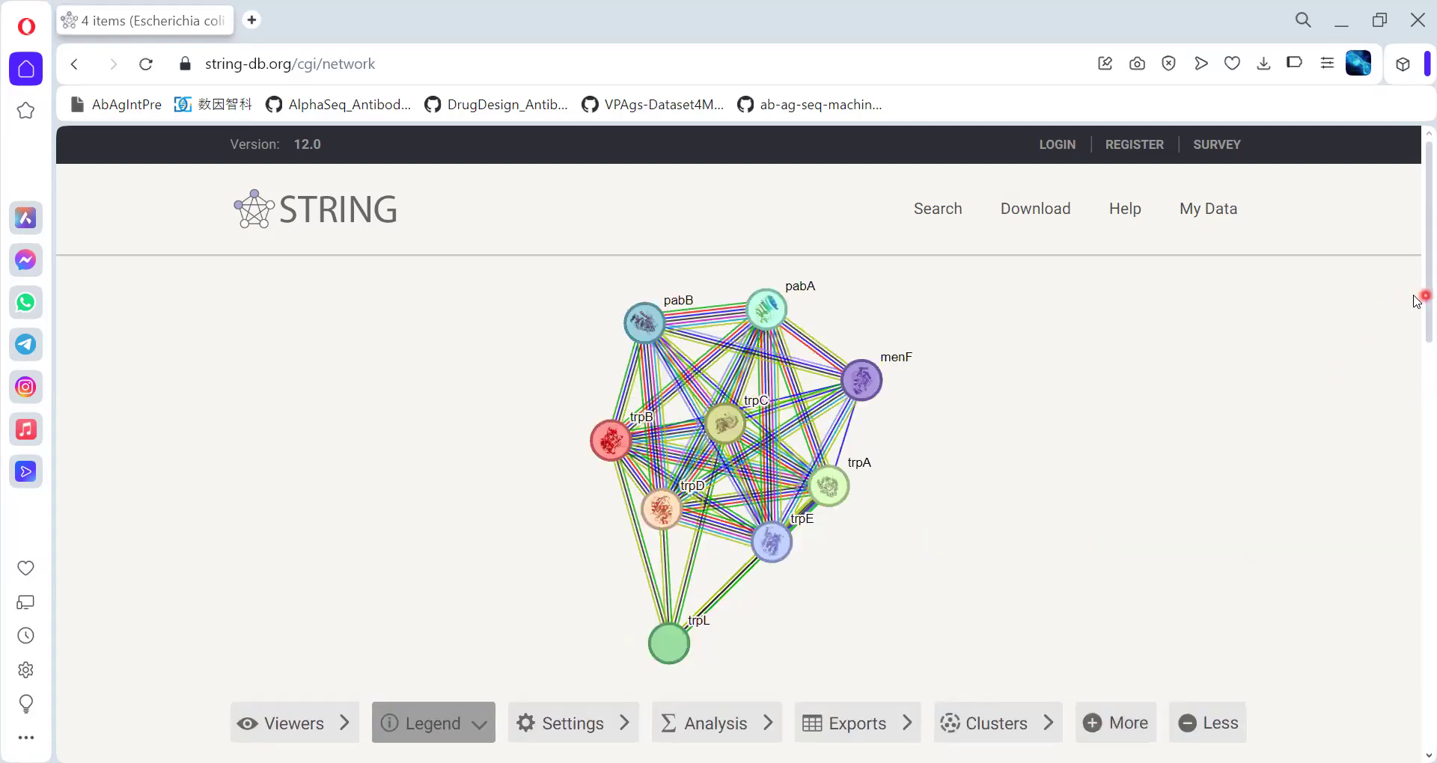
left_click_drag(1422, 300, 1422, 305)
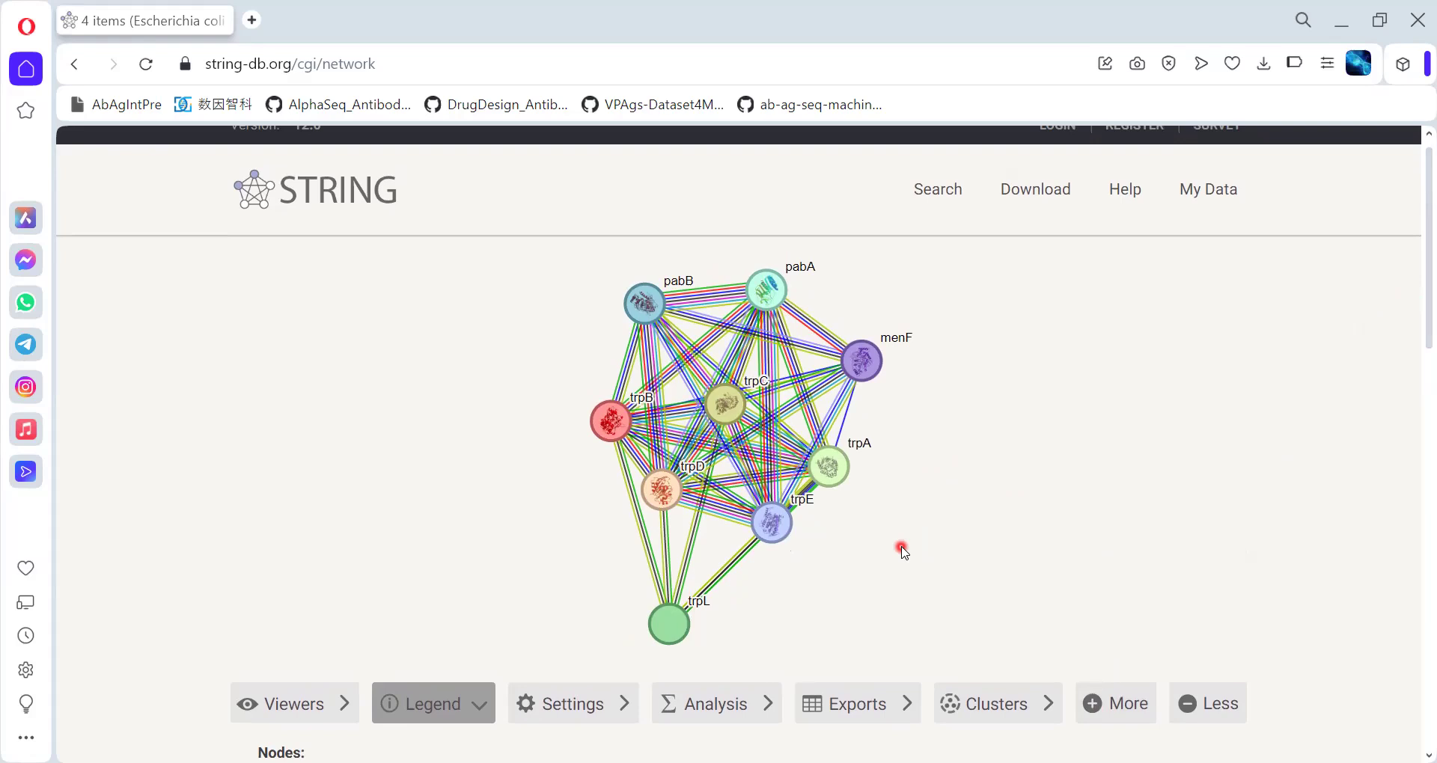
left_click(1110, 718)
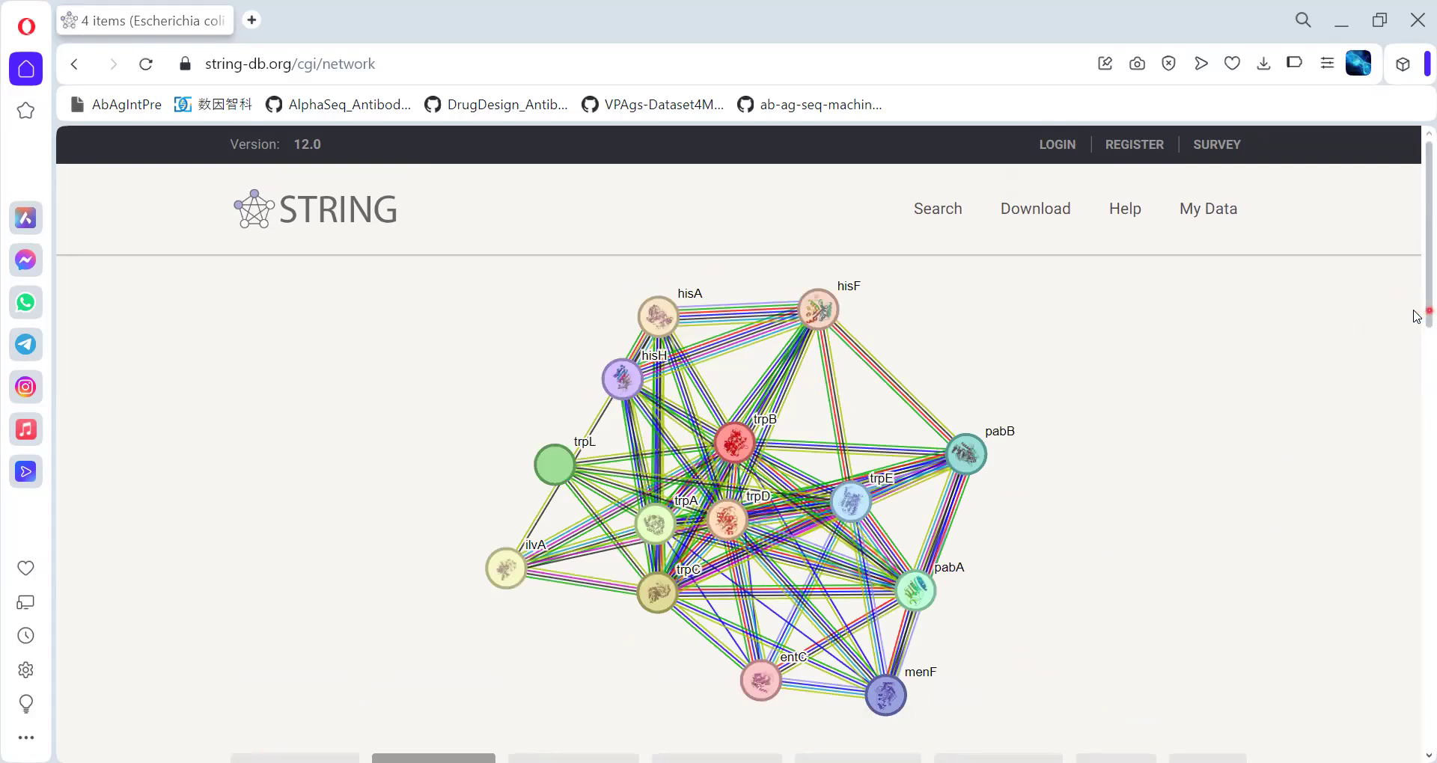
scroll(1415, 316, "down", 2)
left_click(1113, 674)
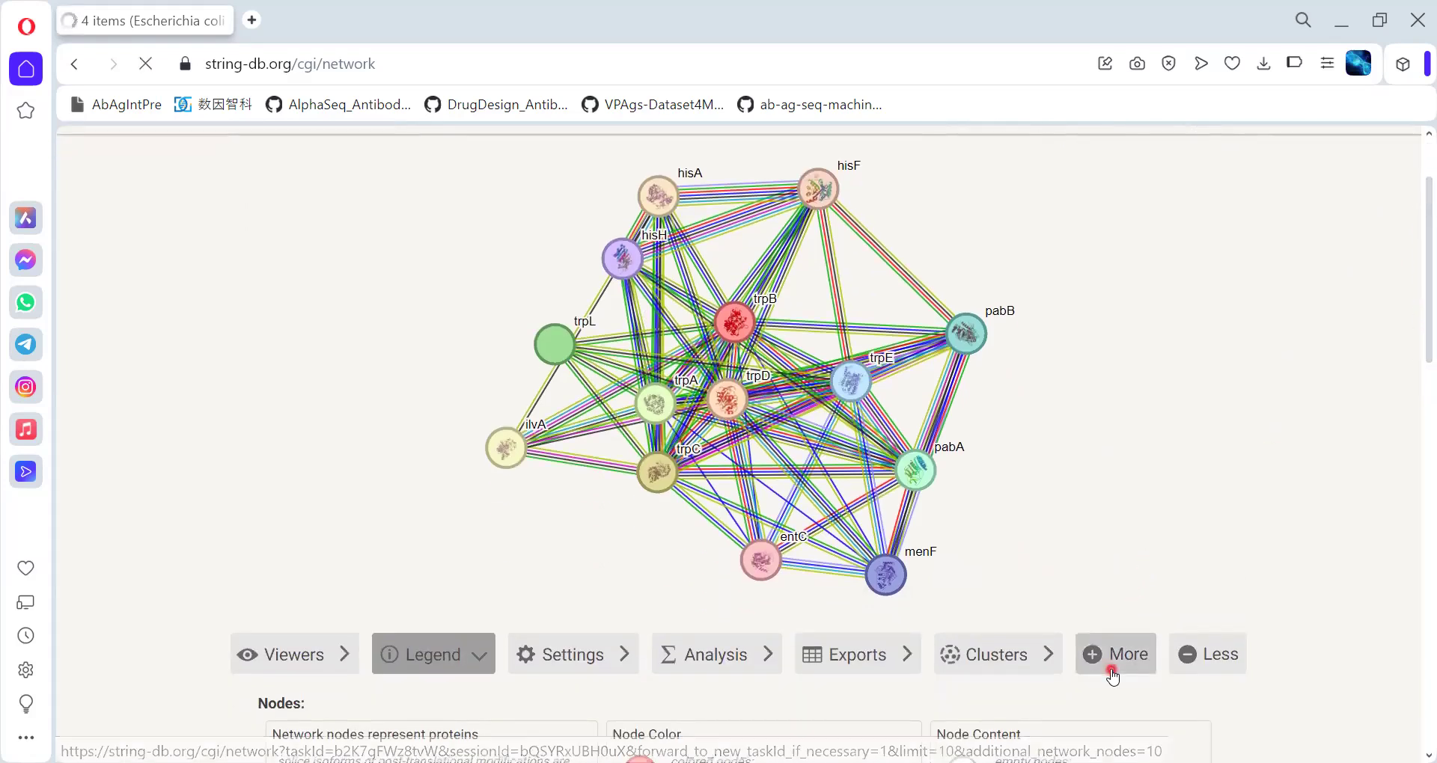
left_click(1219, 489)
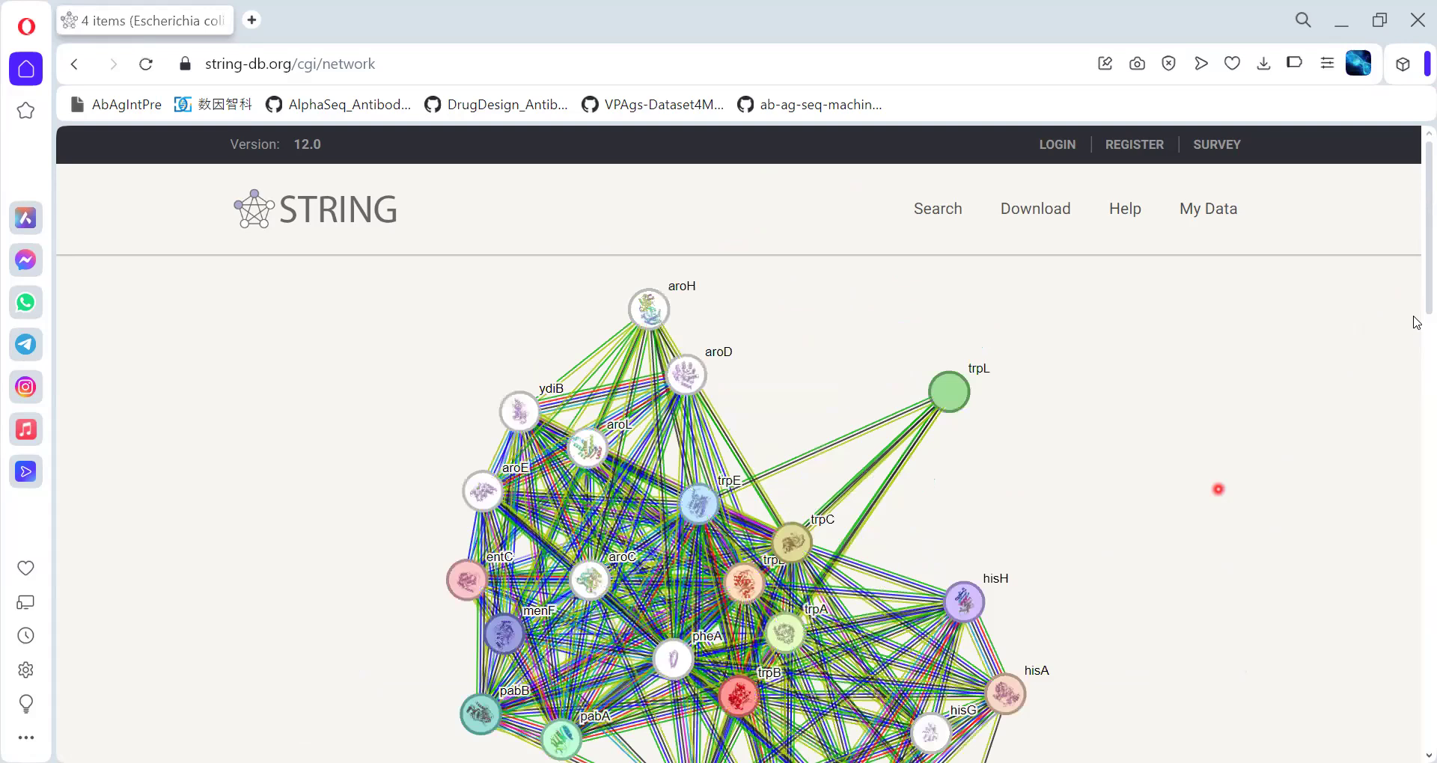
Examine the whole expanded network and the legend for its nodes and edges
scroll(1415, 320, "down", 2)
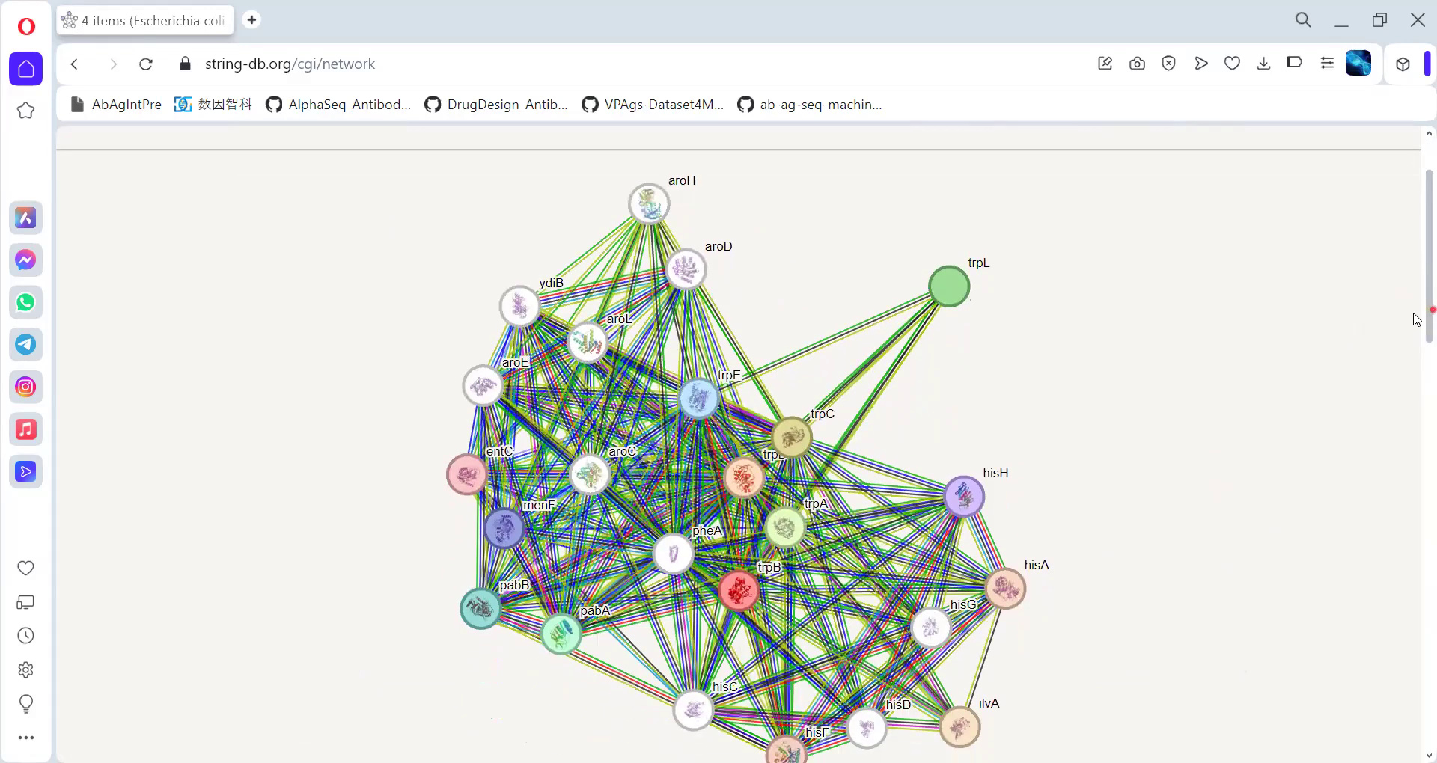
scroll(1417, 325, "down", 1)
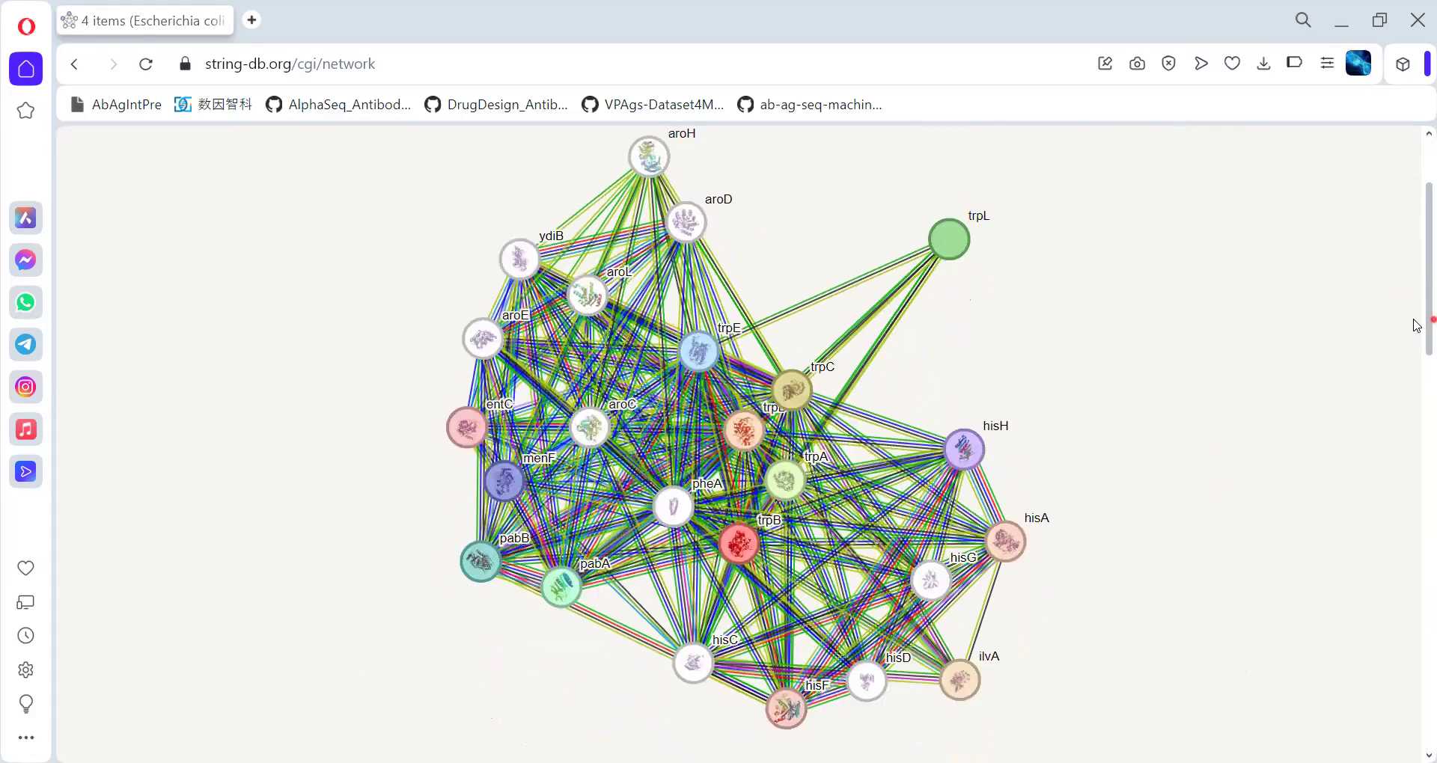
scroll(1415, 325, "down", 2)
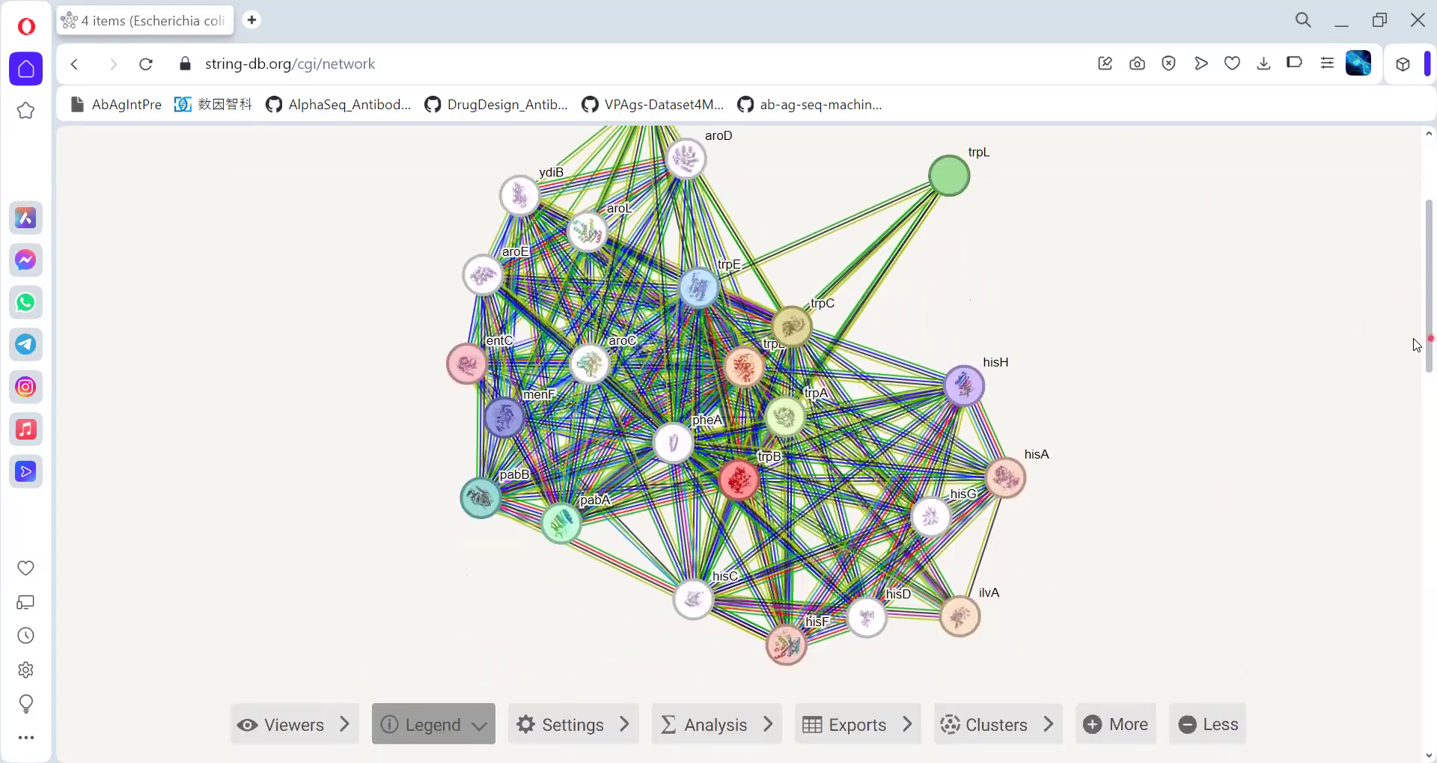
scroll(1415, 325, "up", 2)
scroll(1416, 327, "down", 3)
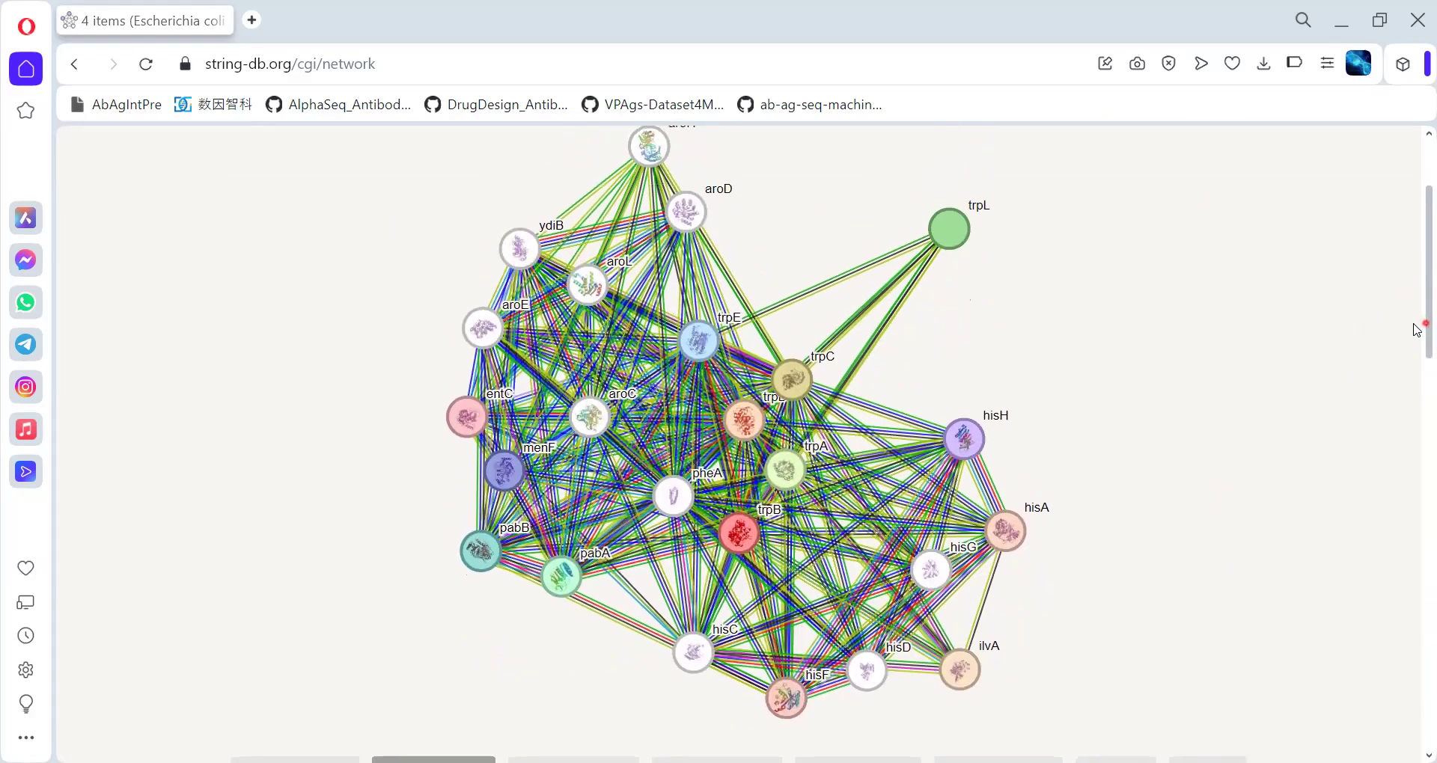
scroll(1416, 388, "down", 8)
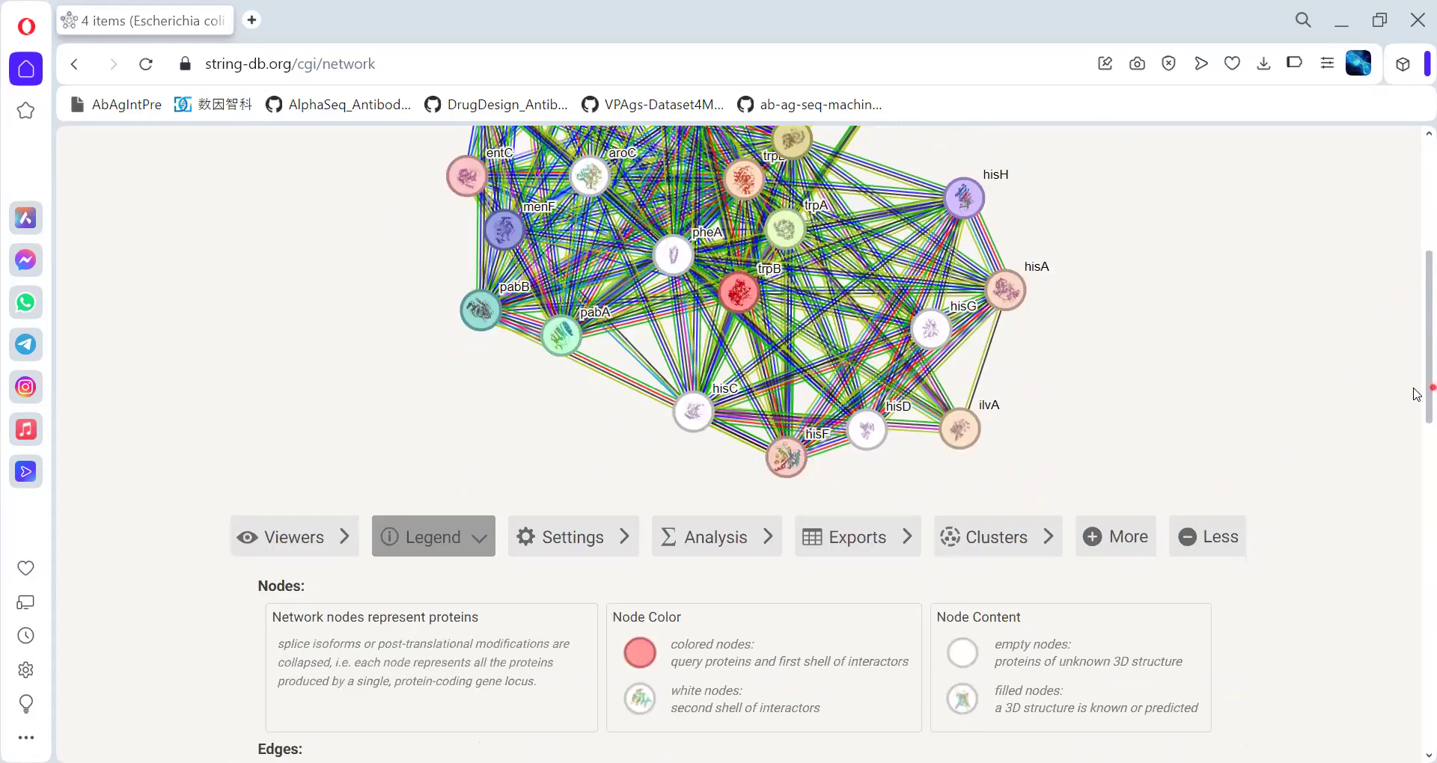
scroll(1417, 462, "down", 2)
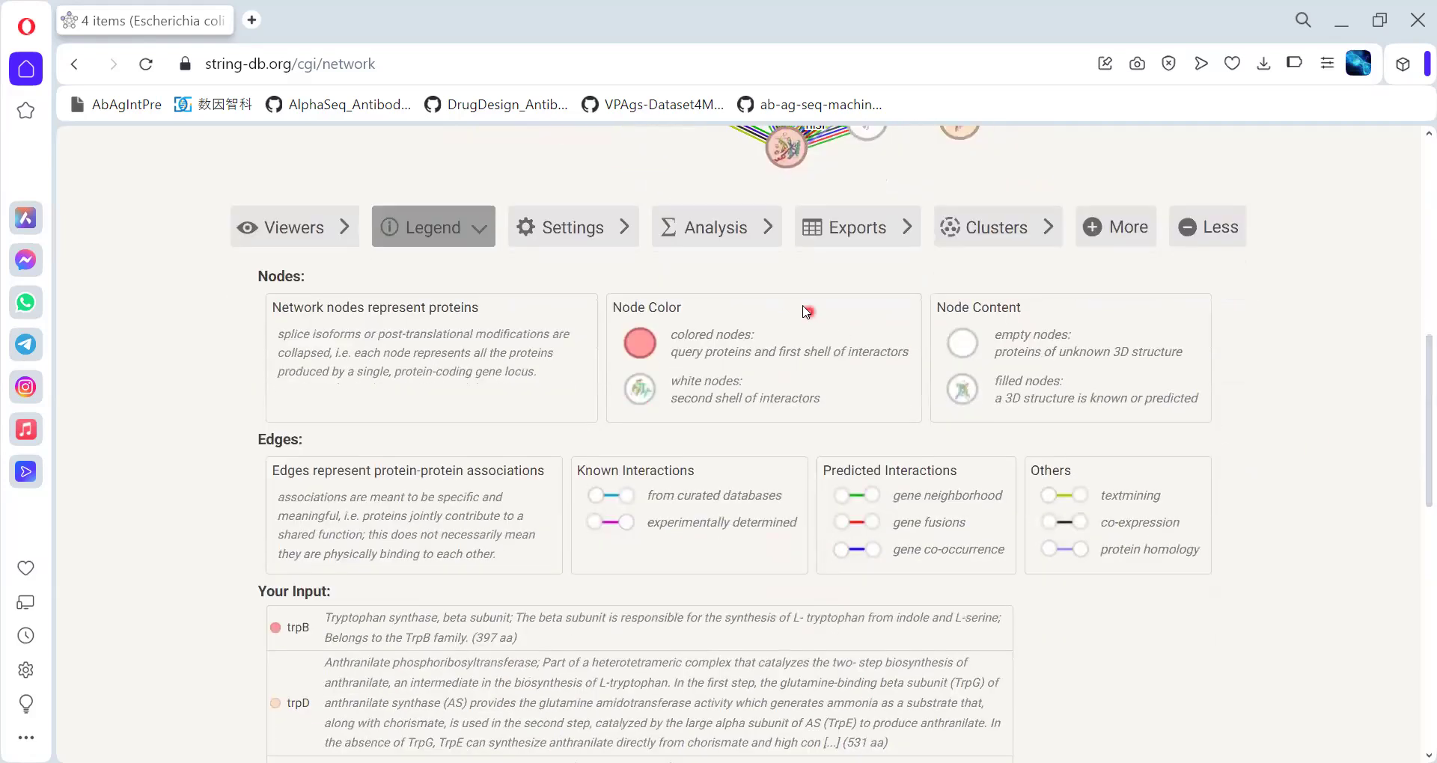
Download the current network as short tabular text output (TSV) and view the table of interactions
left_click(856, 242)
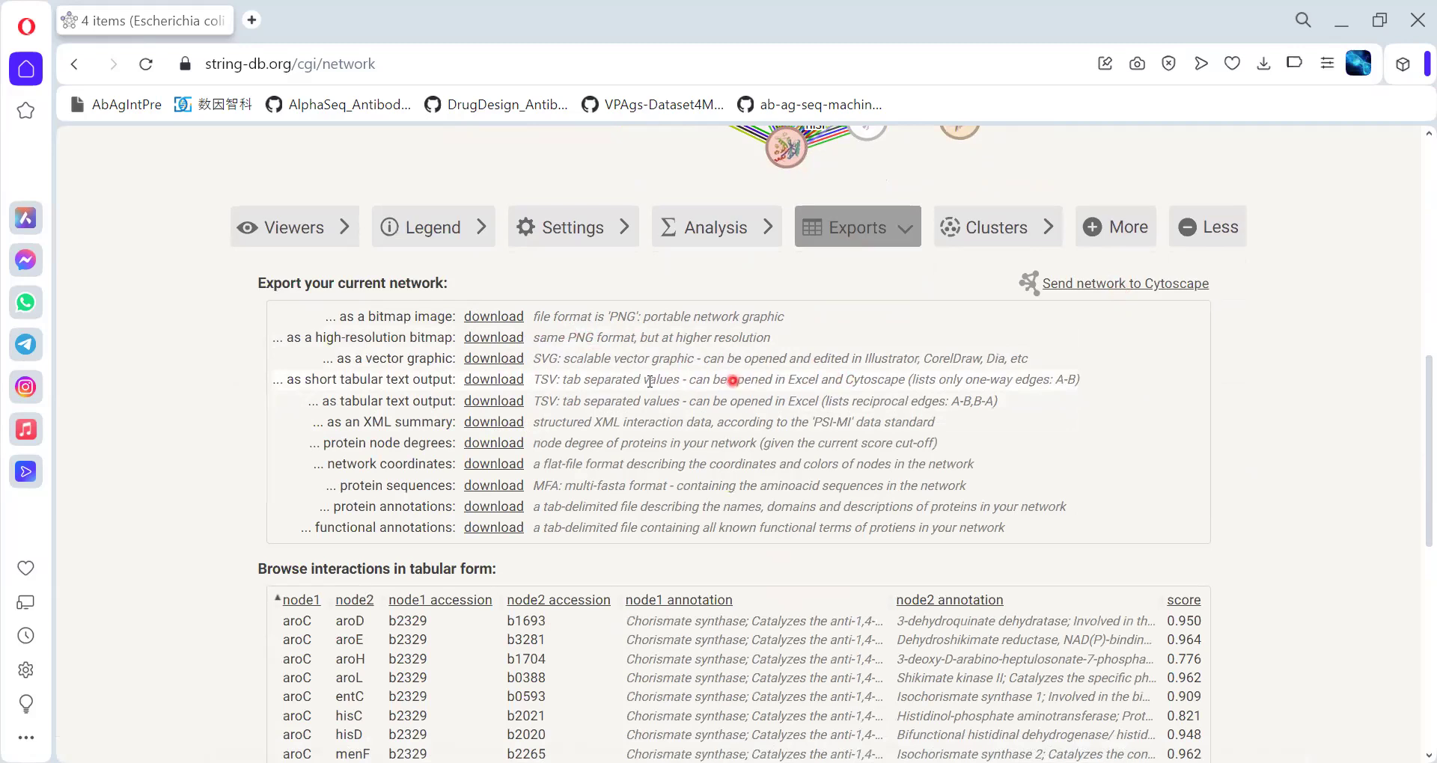
left_click(509, 381)
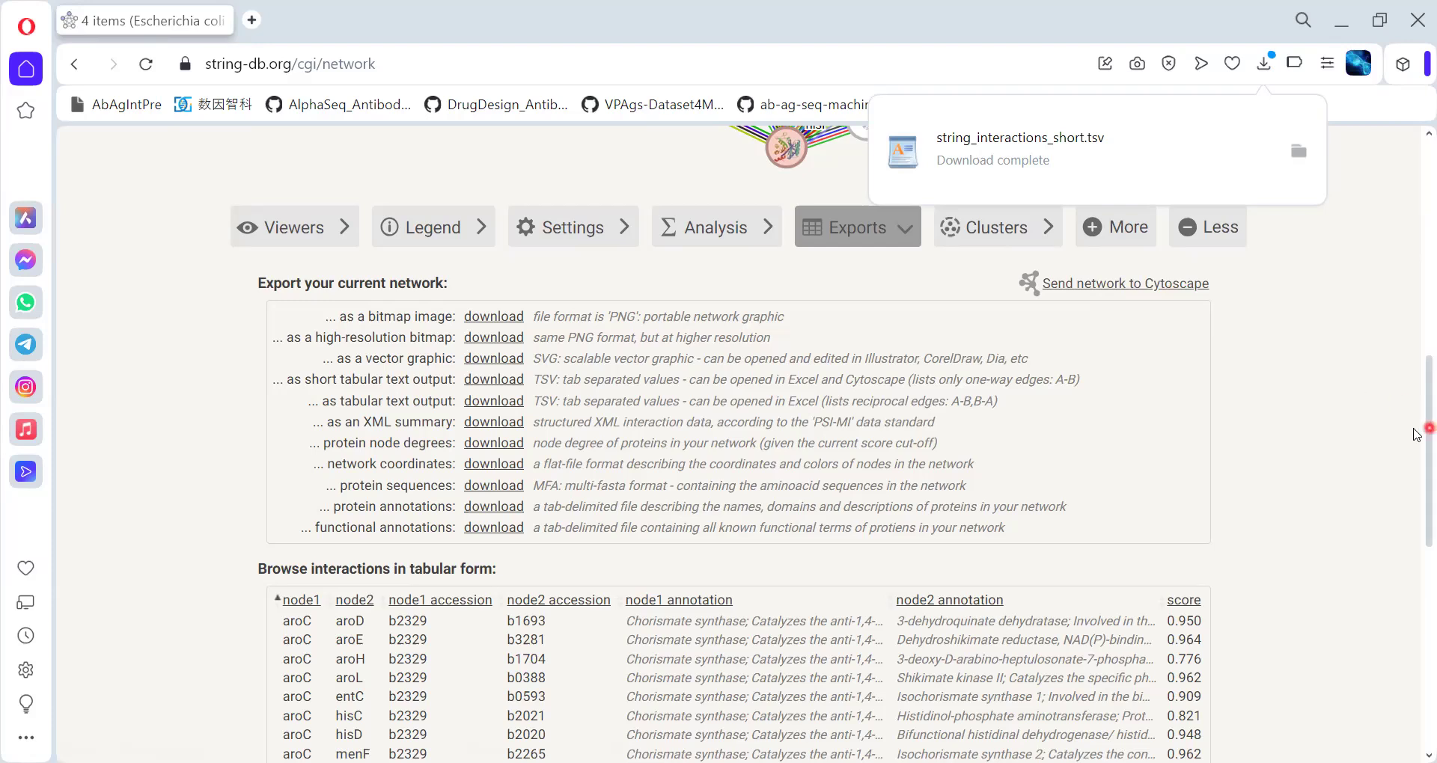
left_click_drag(1416, 434, 1416, 506)
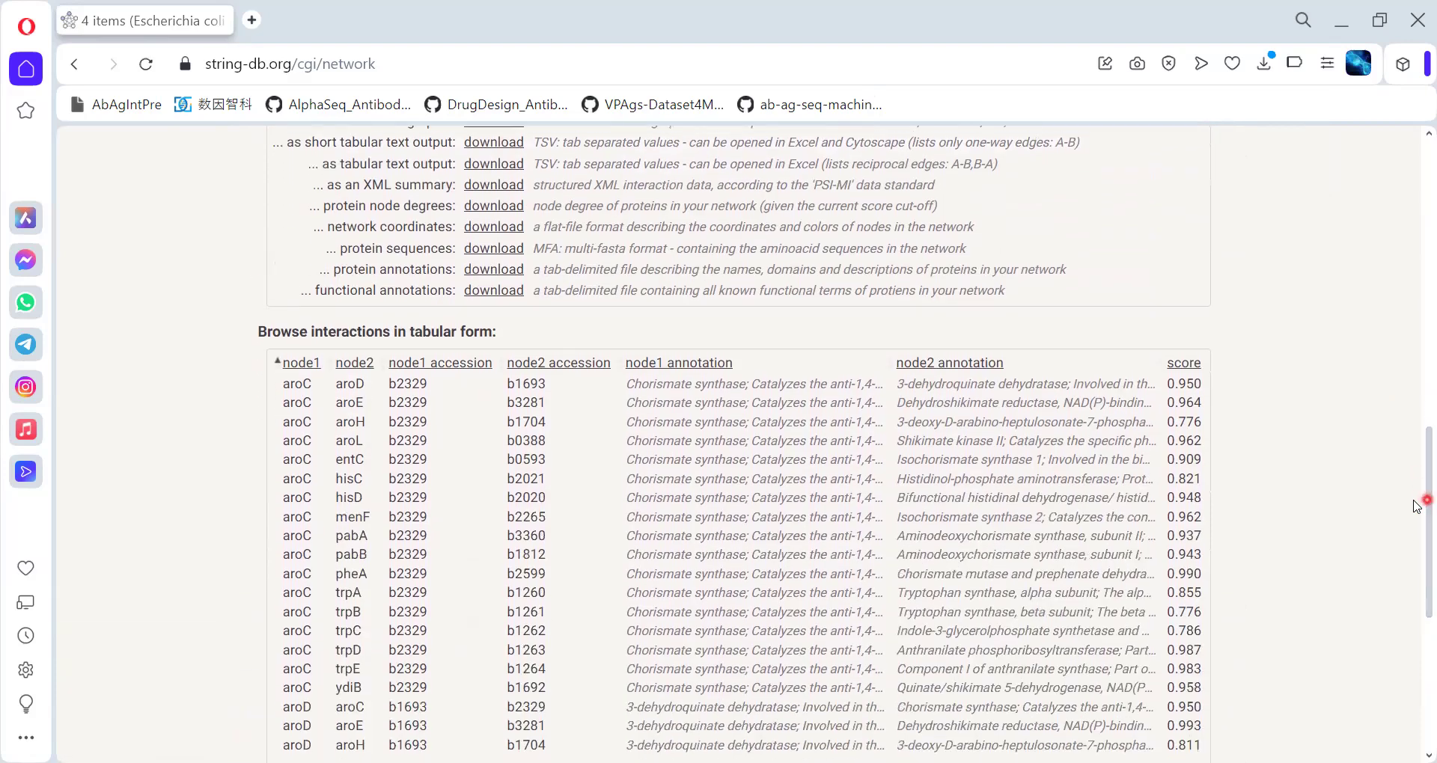
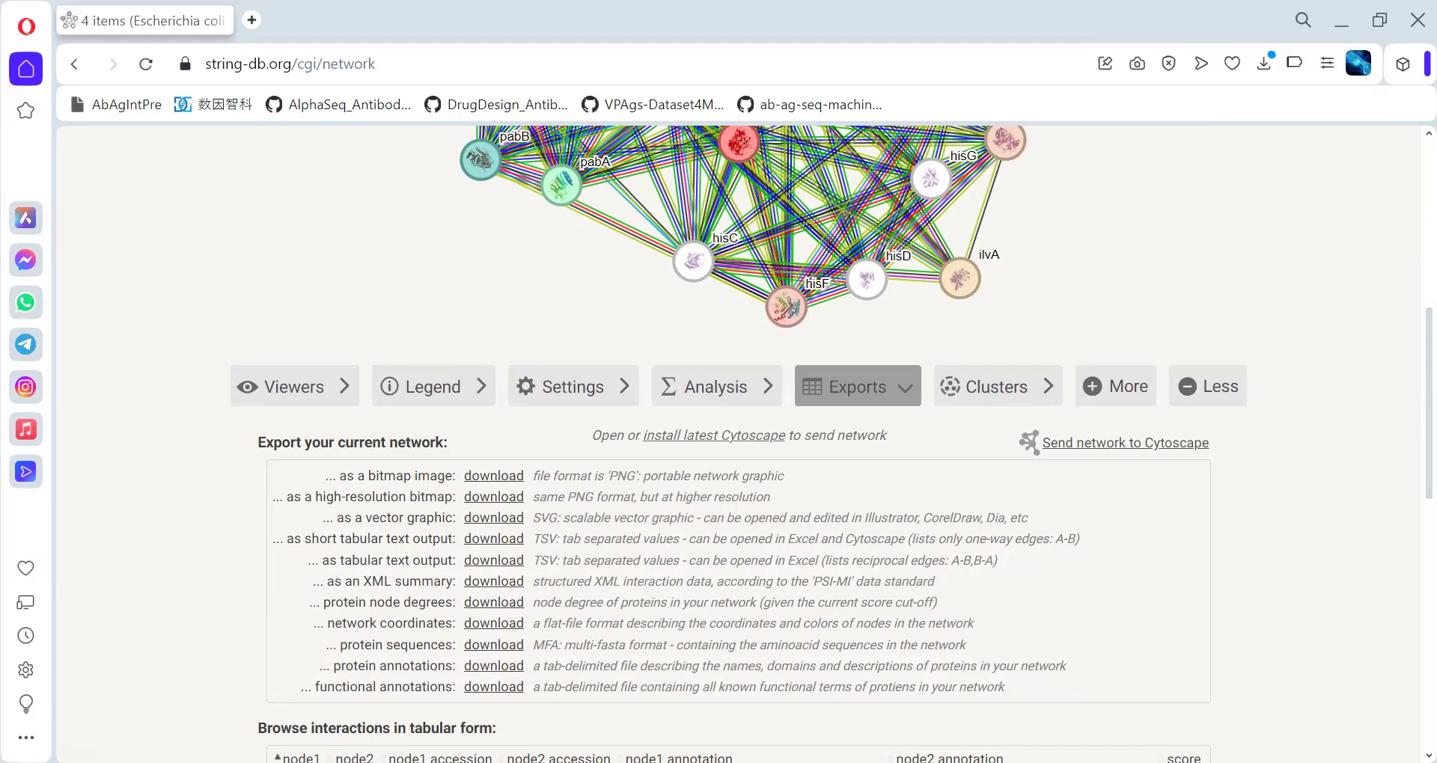
Send the current STRING network to Cytoscape, repeating the transfer request once
left_click(1118, 445)
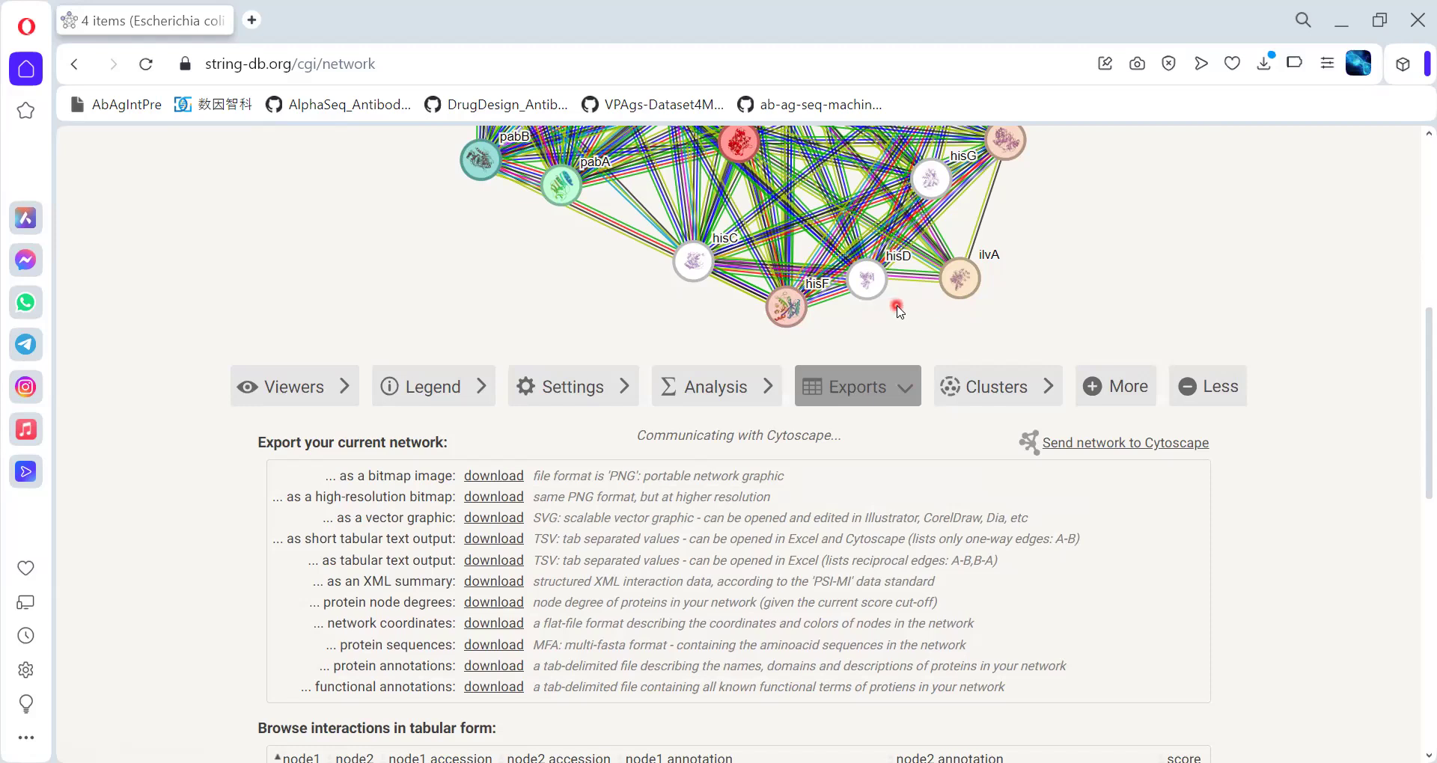
left_click_drag(1429, 428, 859, 408)
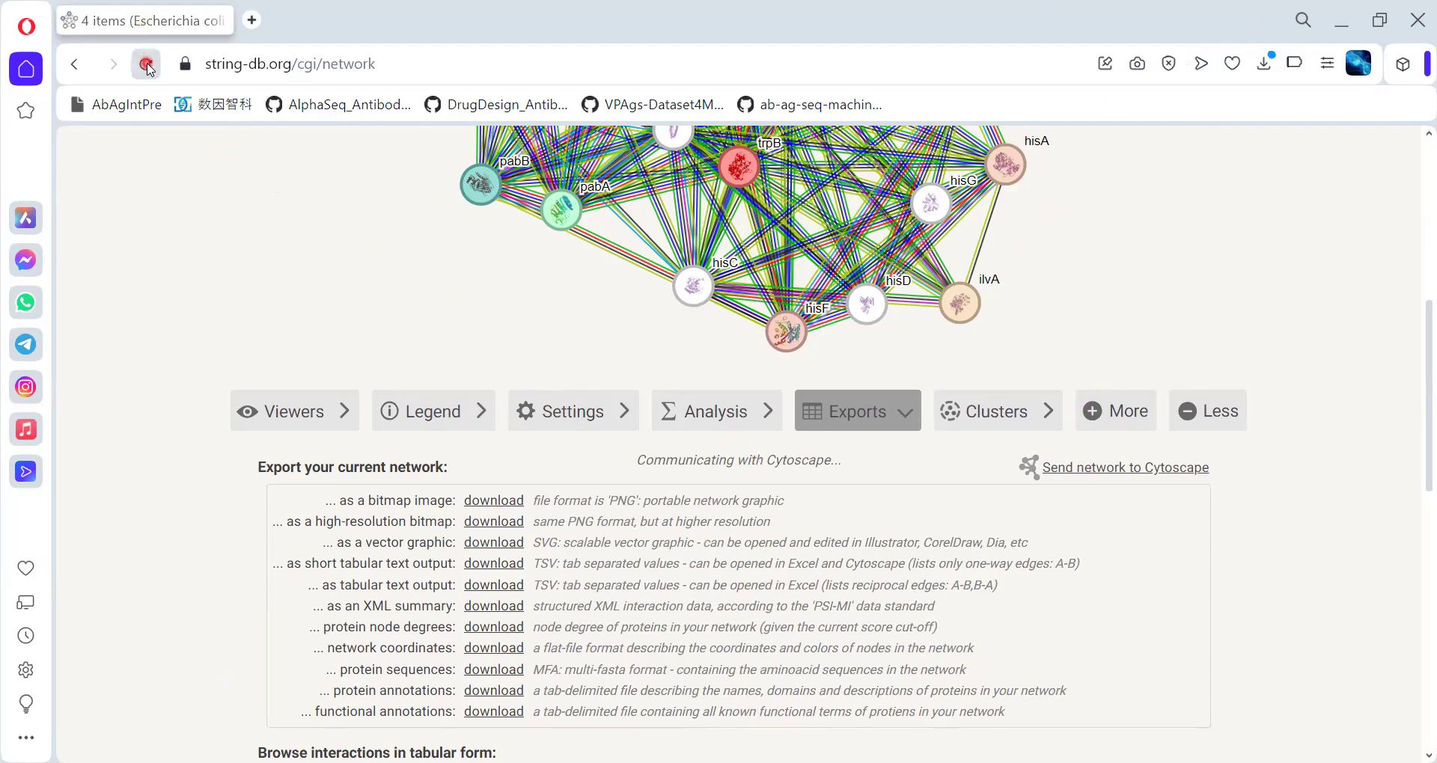
left_click(1088, 470)
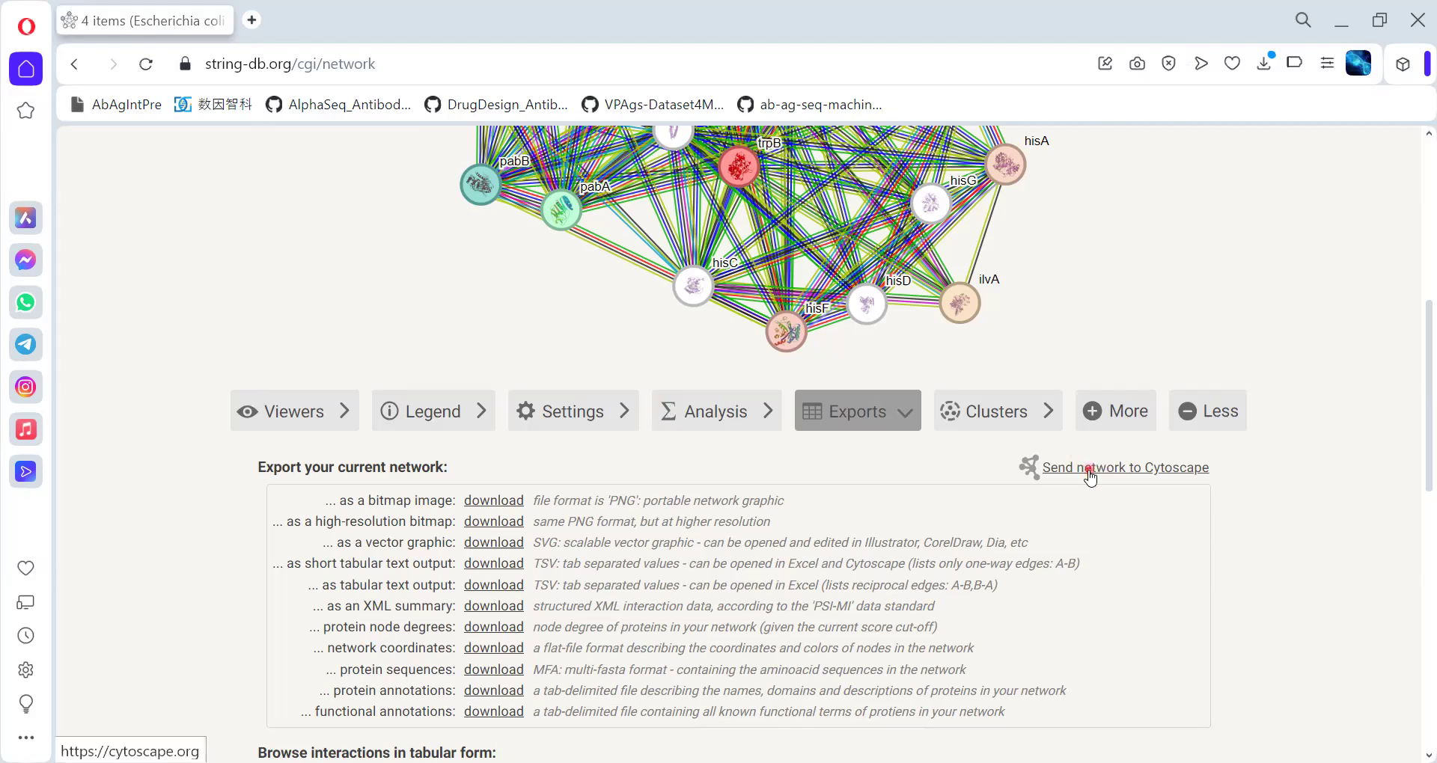
Access the downloaded TSV file and paste its interaction data into a blank Excel workbook starting at cell A1
left_click(1259, 70)
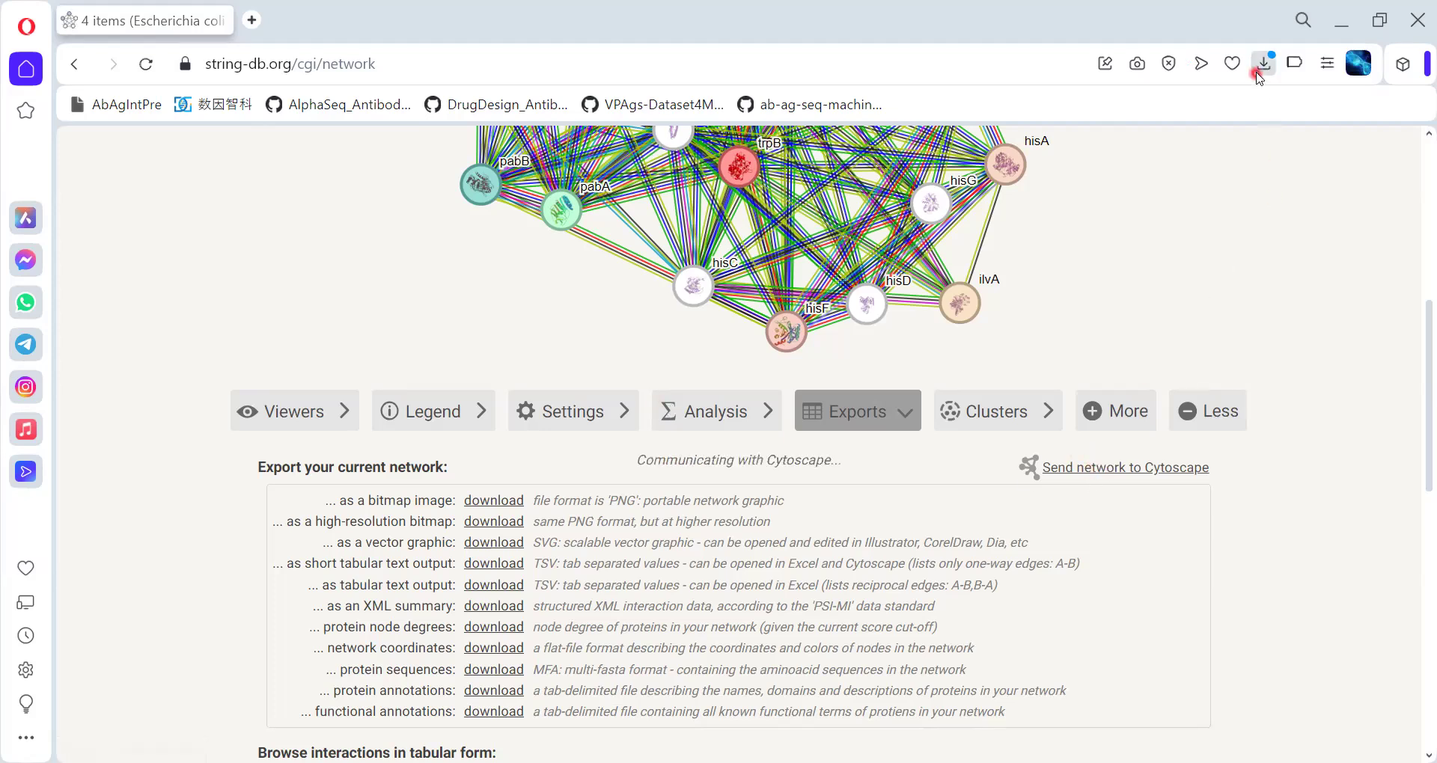
left_click(1298, 207)
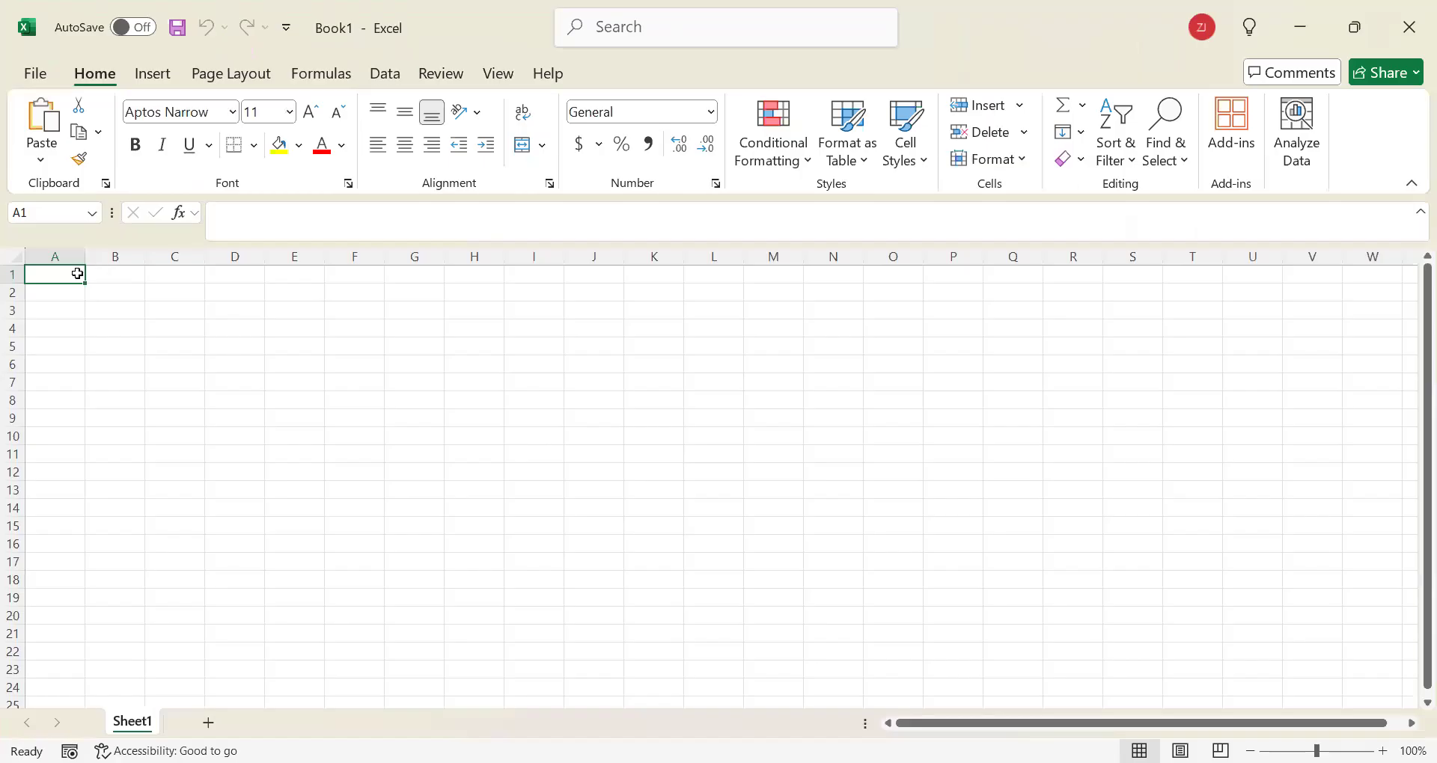
key("ctrl+v")
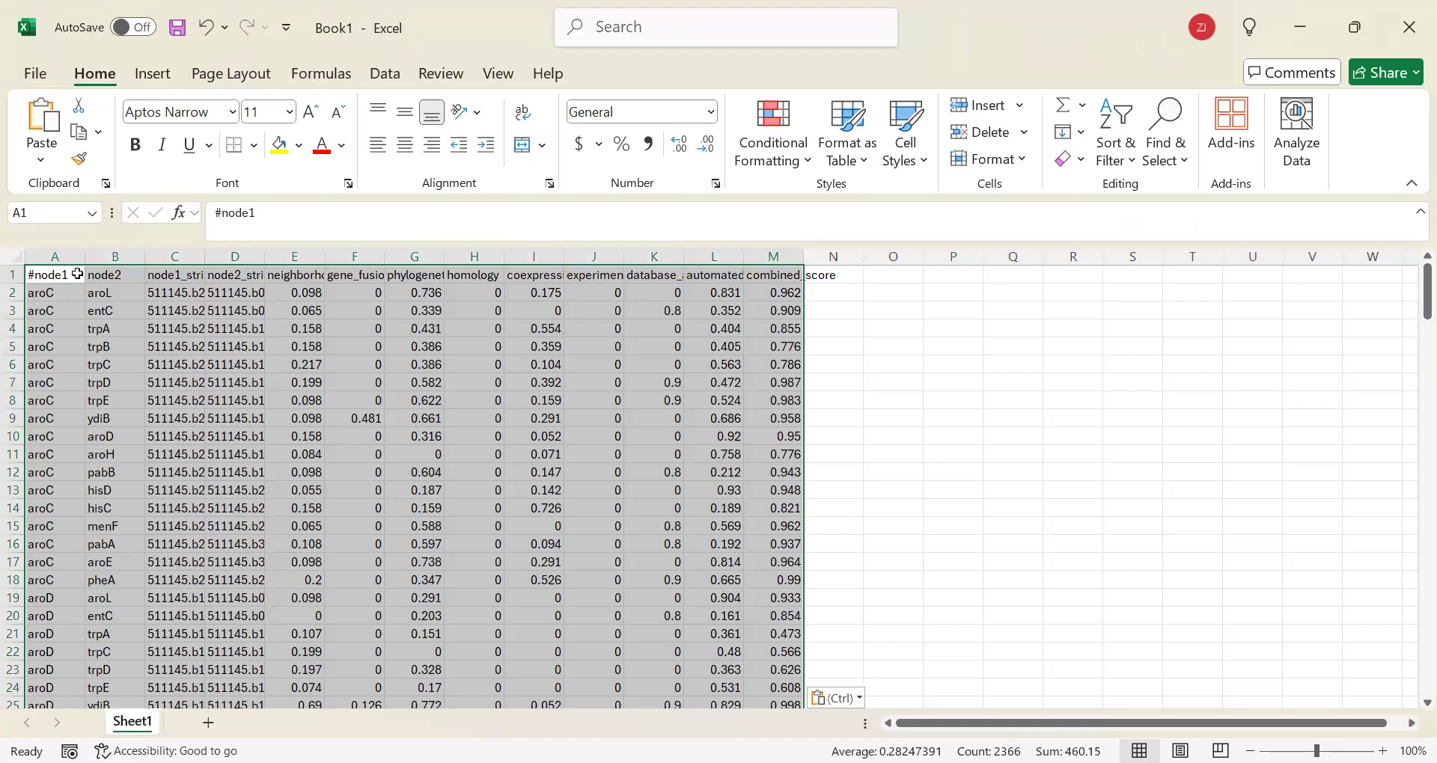
Delete columns C through M, from node1_string_id to combined_score, keeping only the two node name columns
left_click(193, 258)
left_click(240, 257, "shift")
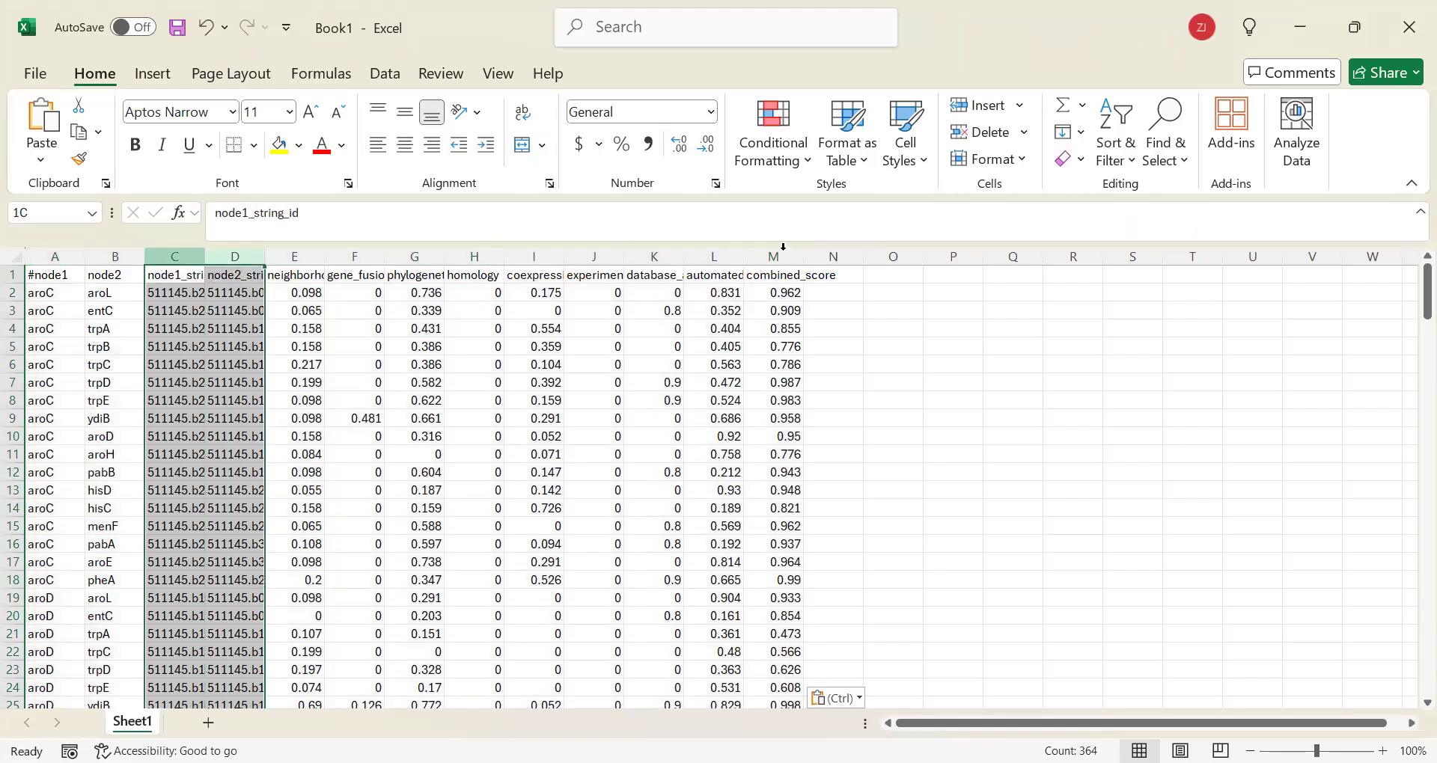
left_click(754, 257, "shift")
right_click(754, 257)
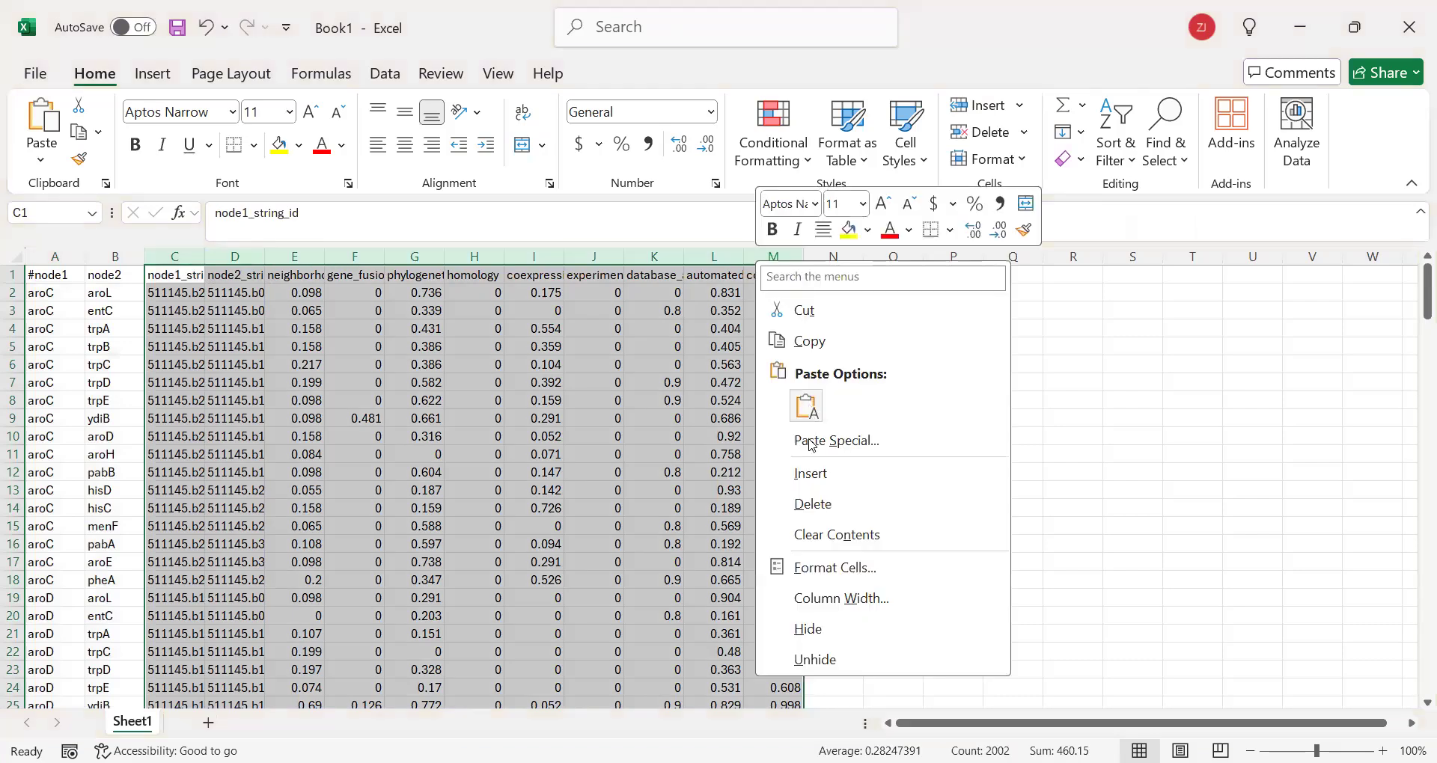
left_click(812, 504)
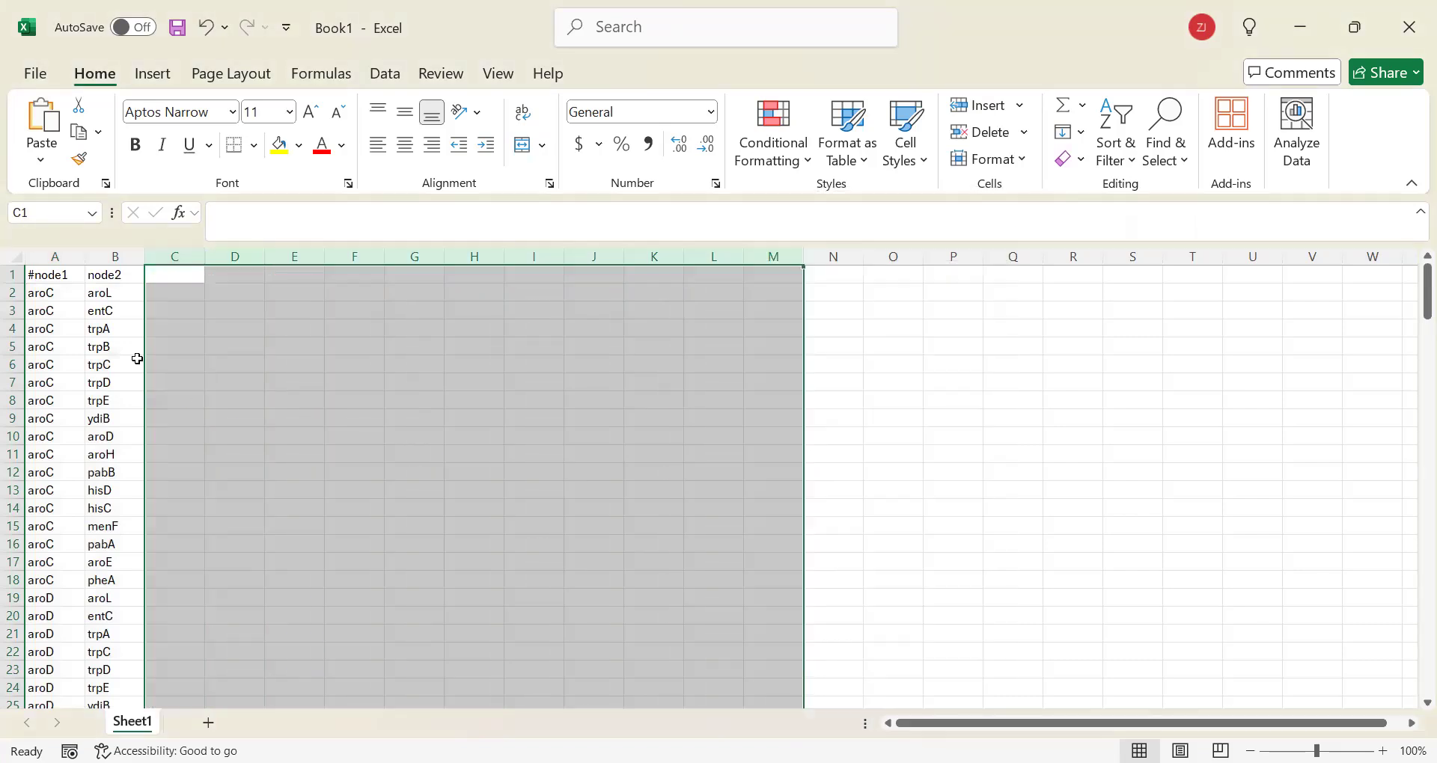
left_click(819, 360)
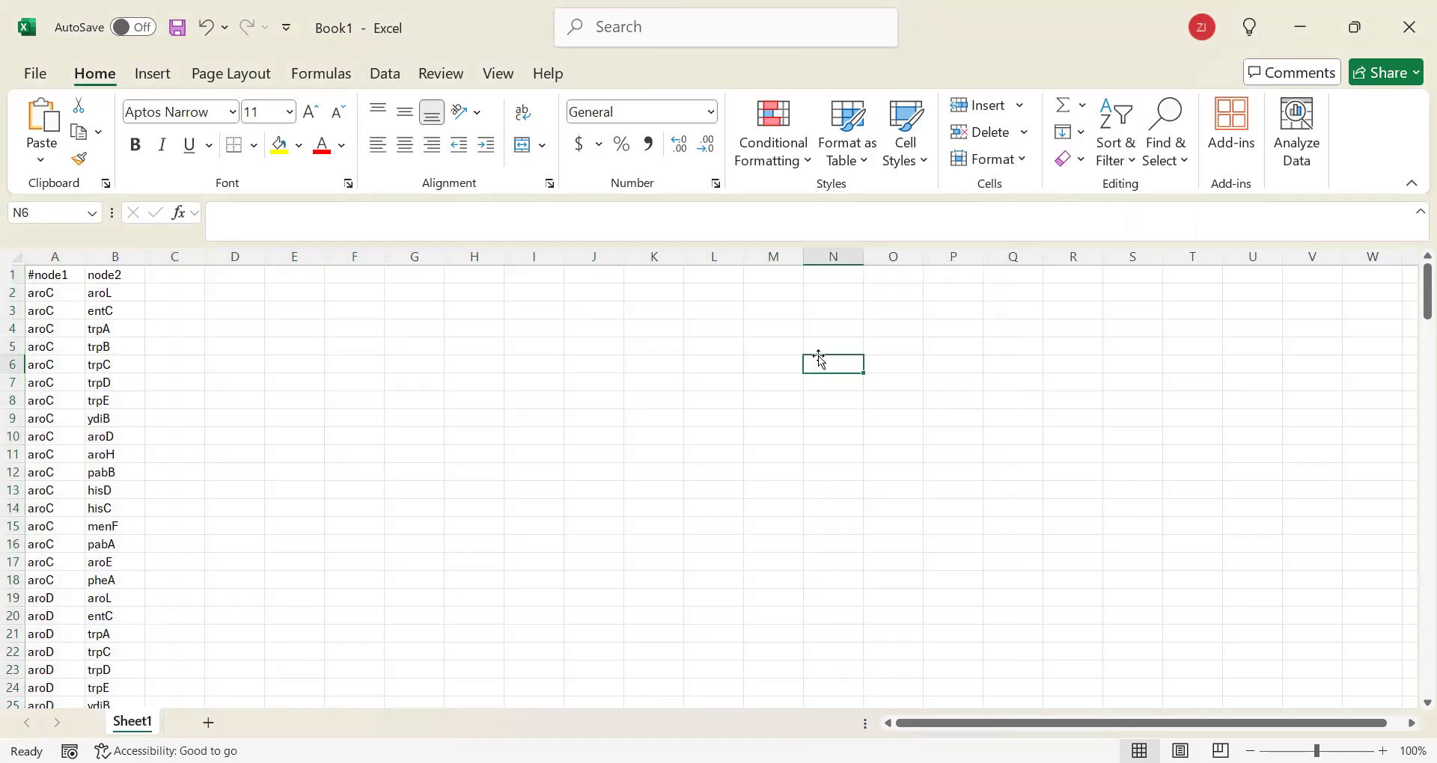
left_click(56, 256)
left_click(120, 256)
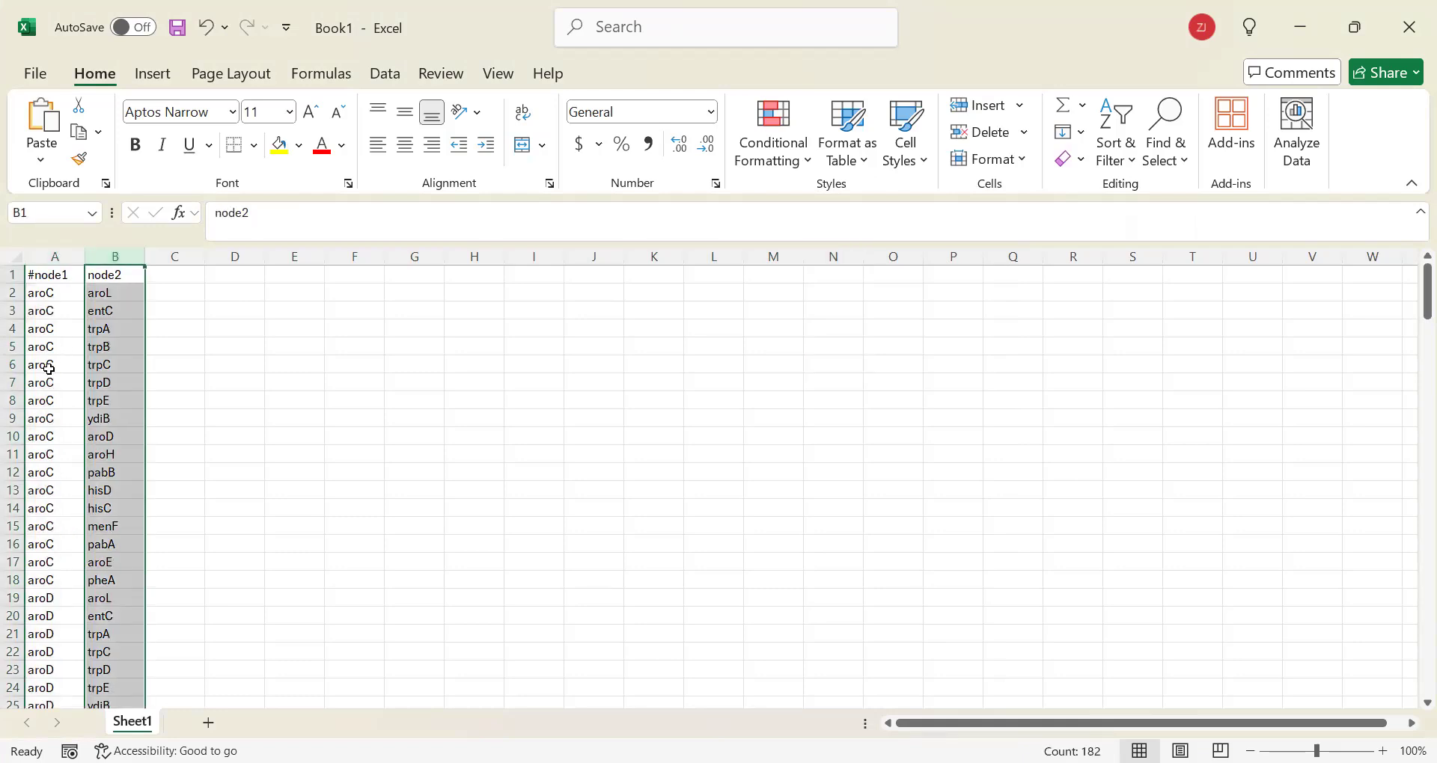
left_click(37, 346)
left_click_drag(37, 346, 101, 310)
left_click(239, 389)
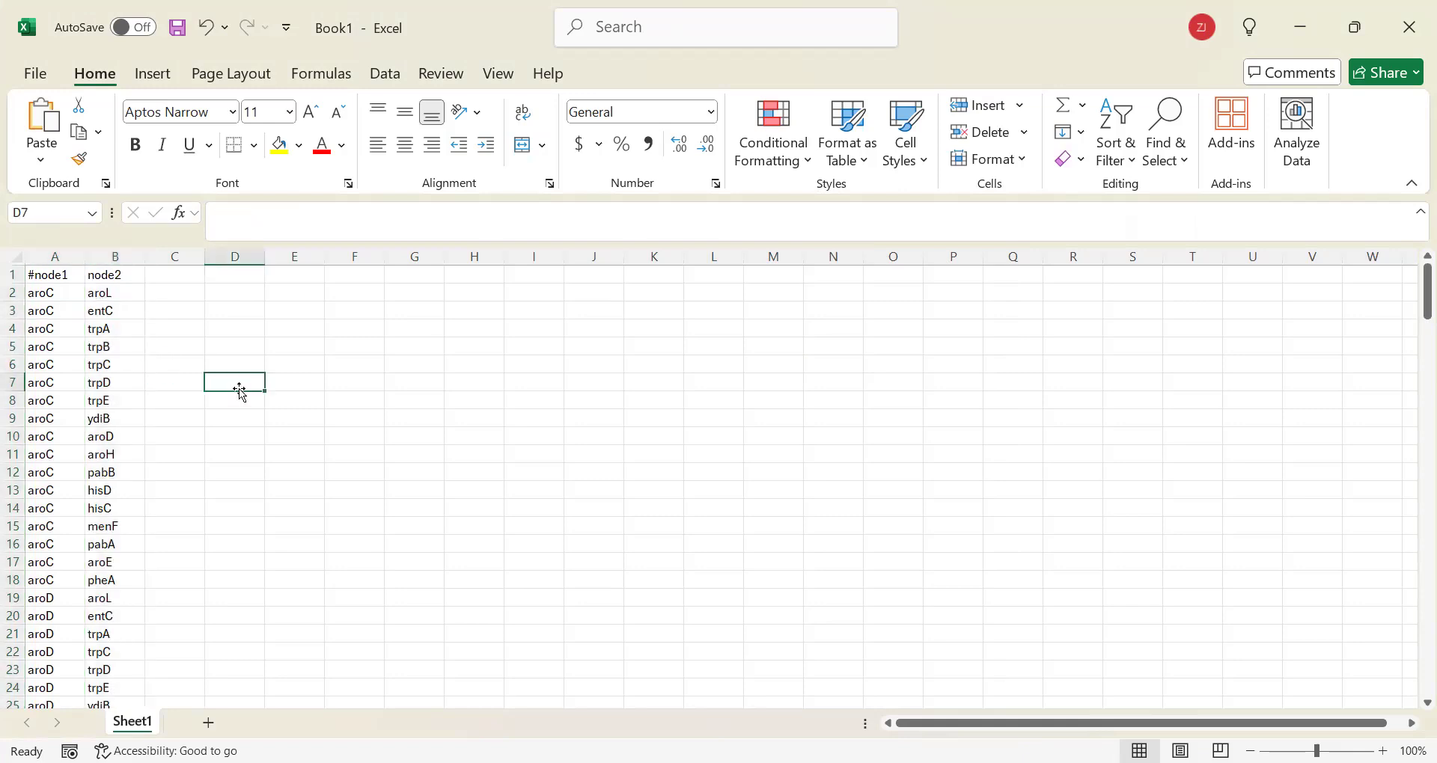
Prepare to save the workbook in the Downloads folder in CSV (Comma delimited) format
left_click(48, 79)
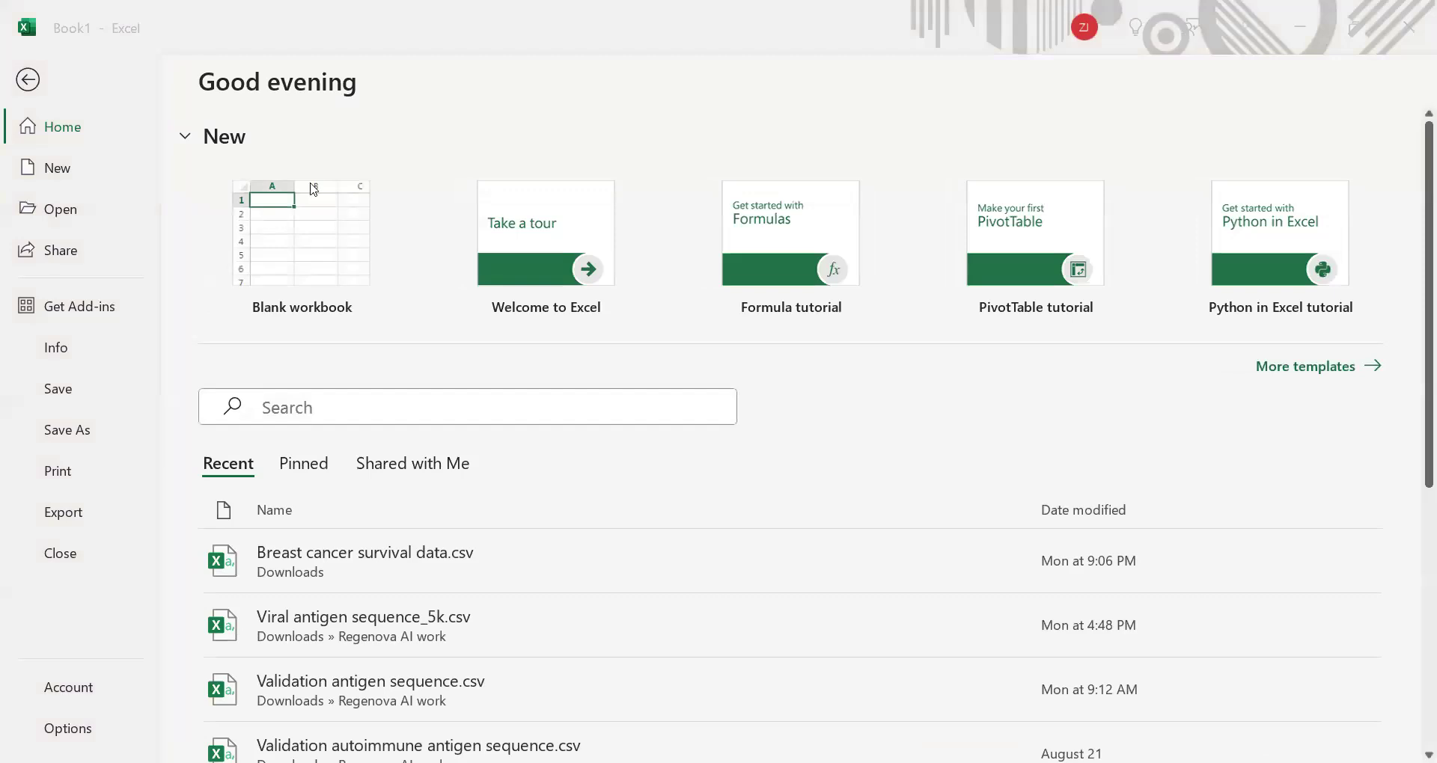
left_click(68, 431)
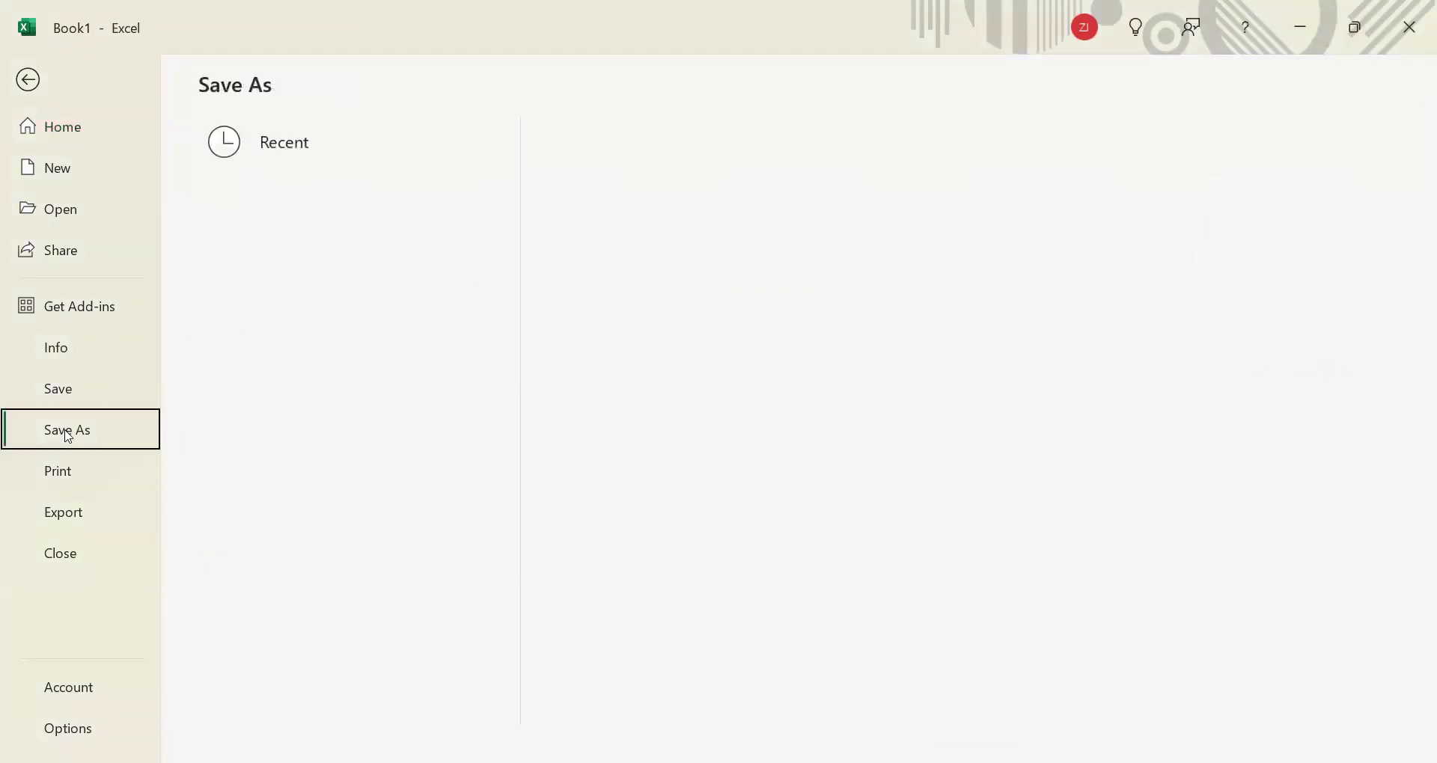
left_click(287, 595)
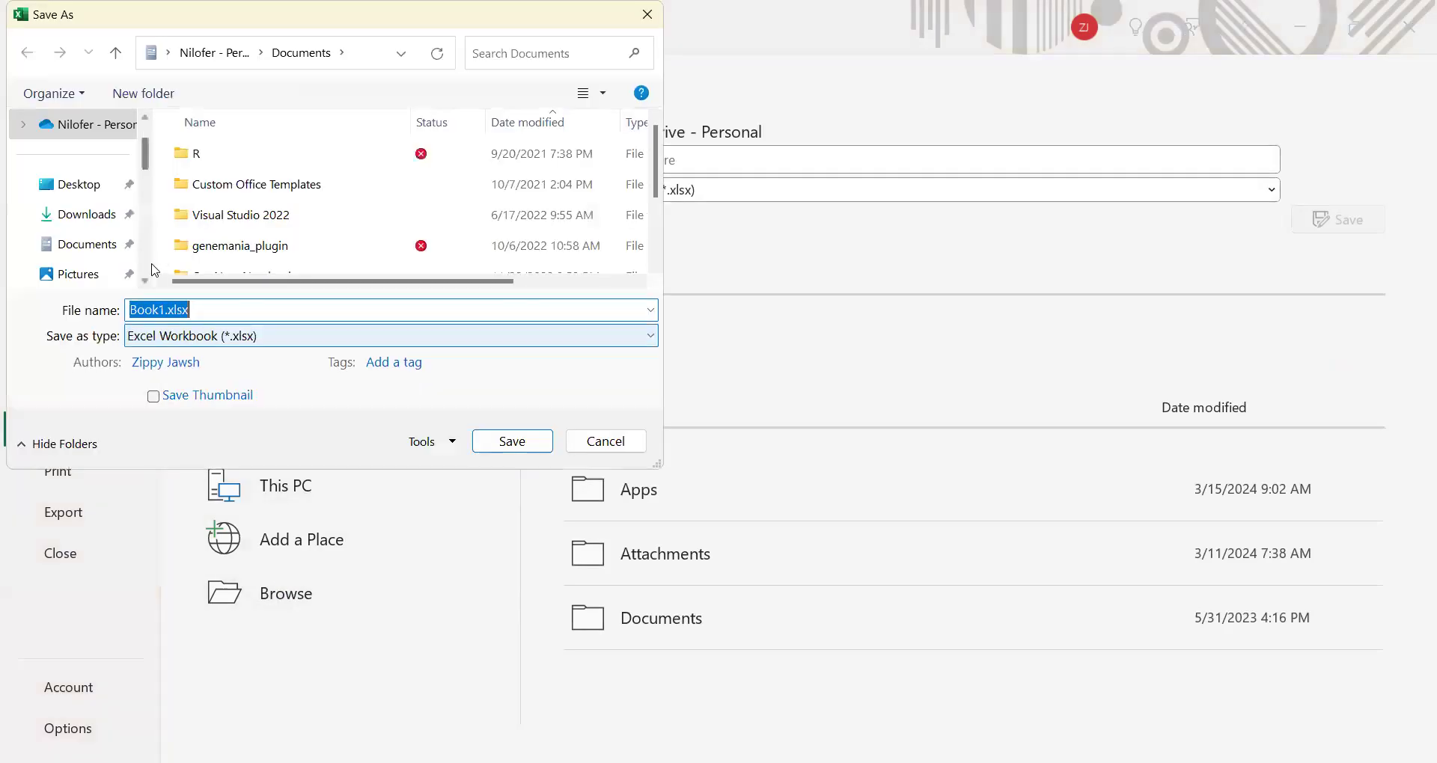
left_click(86, 214)
left_click(231, 337)
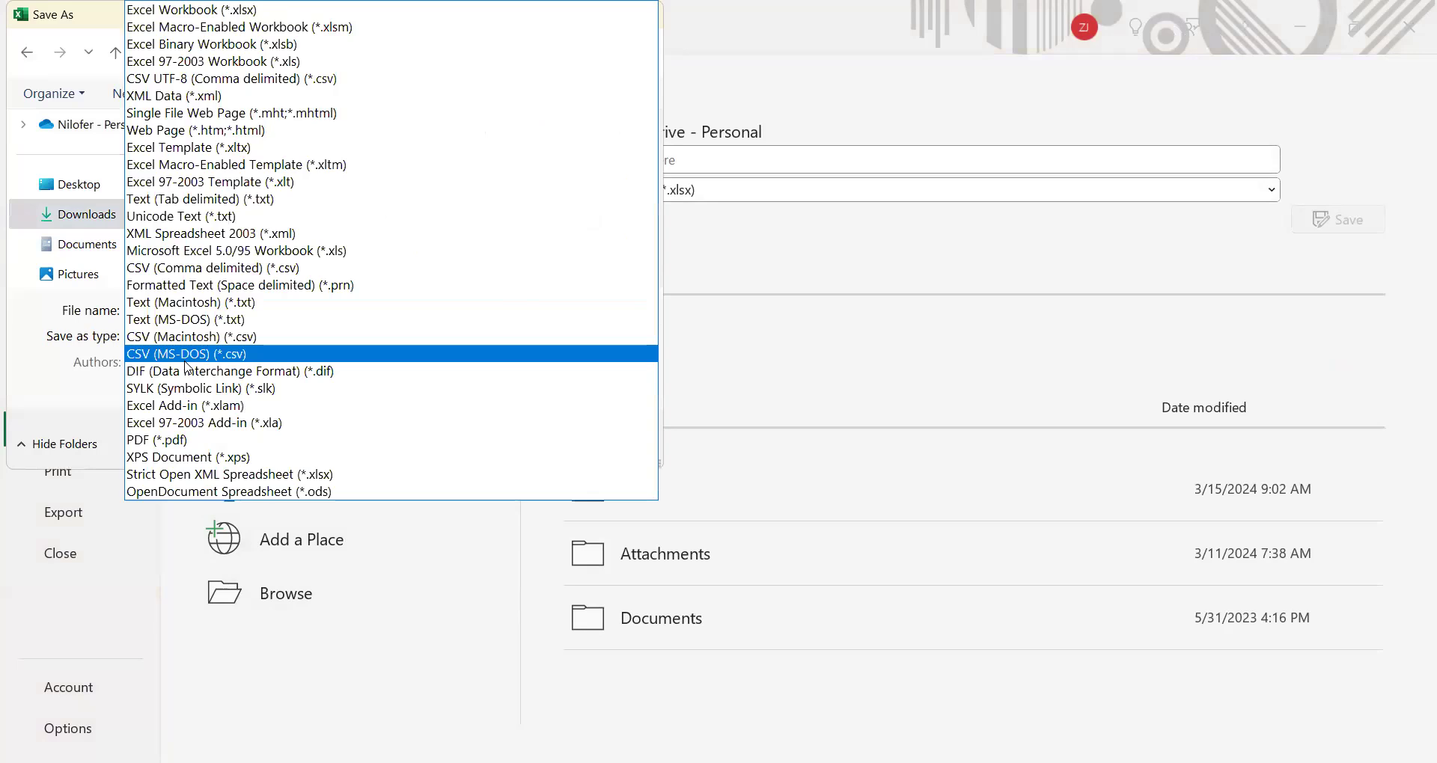
left_click(189, 269)
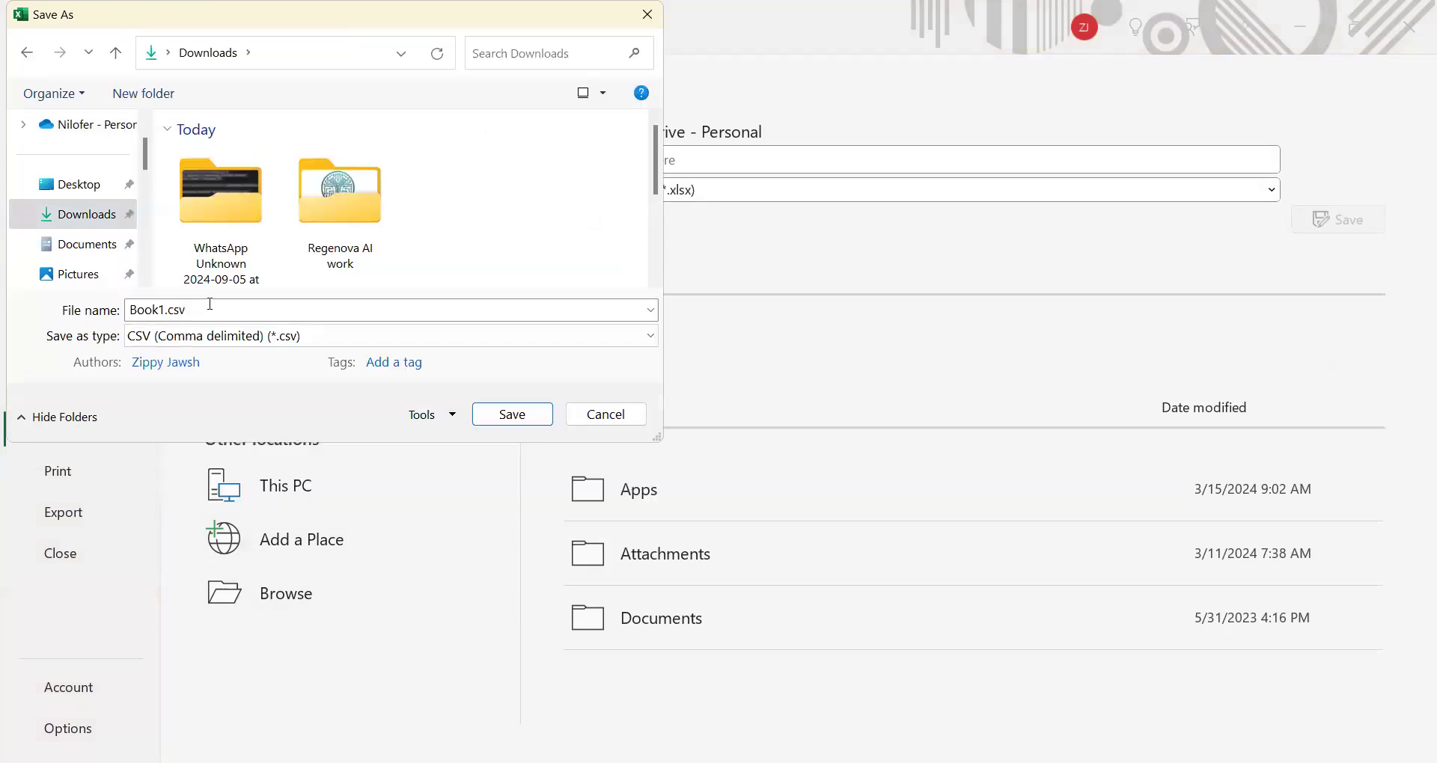
Name the file network.csv and save it
left_click(152, 311)
left_click(152, 310)
double_click(150, 311)
type("network")
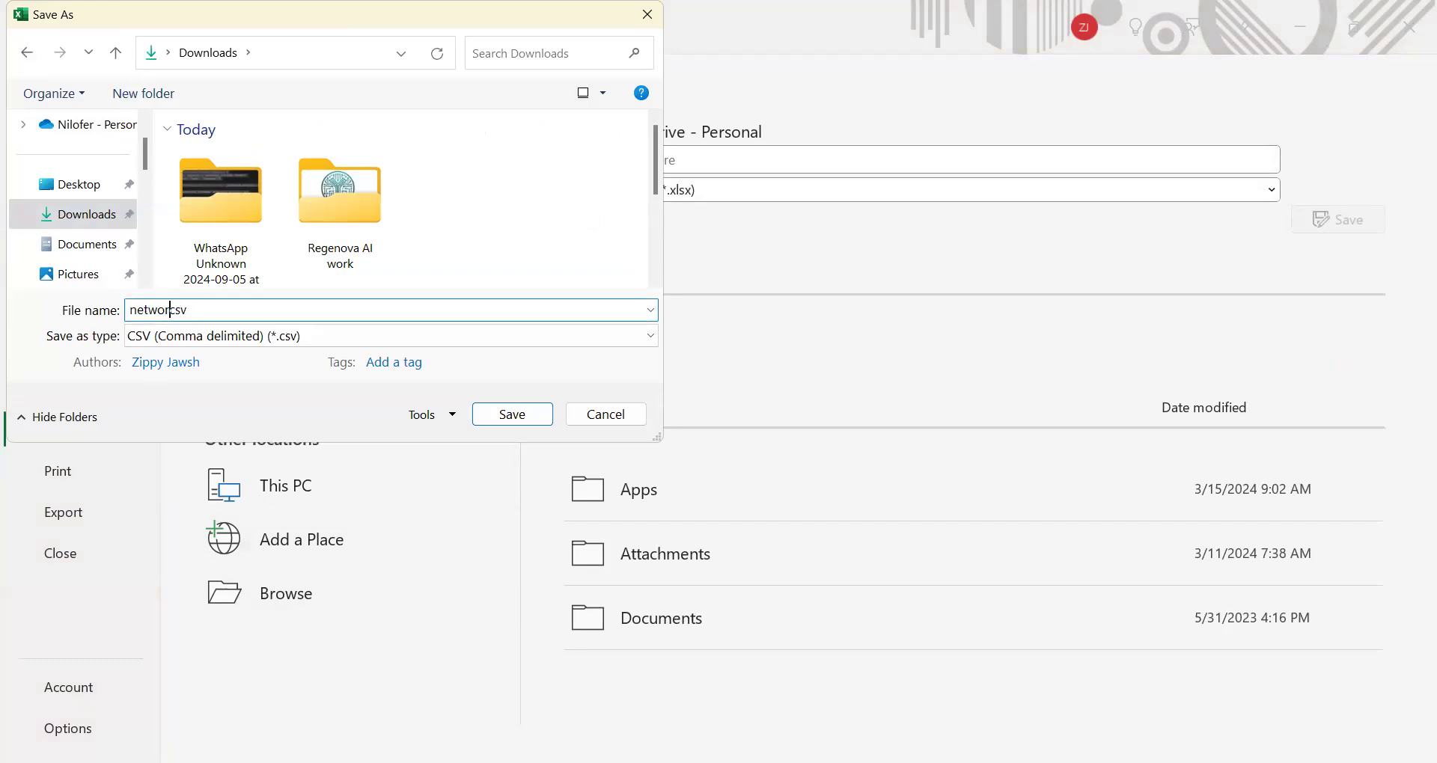
type(".")
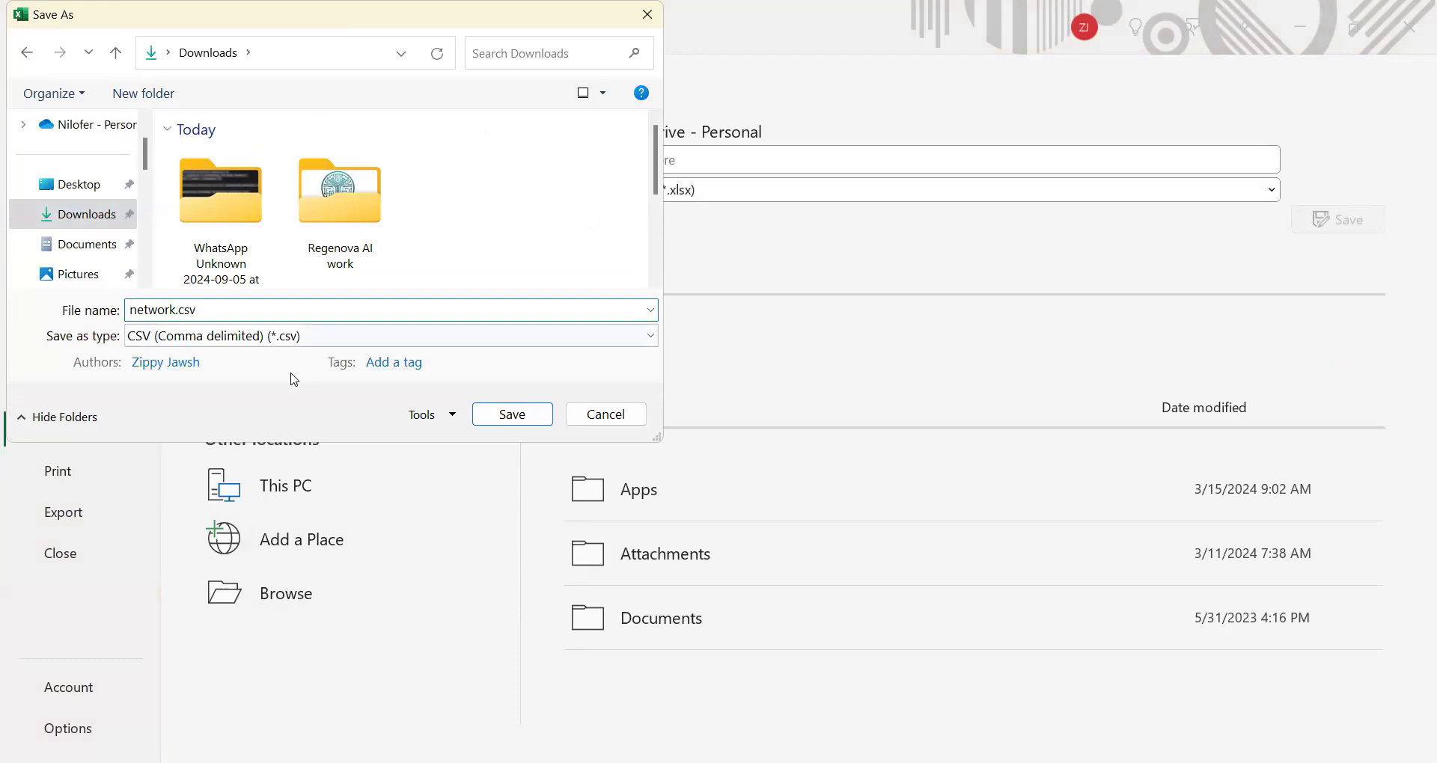
left_click(515, 417)
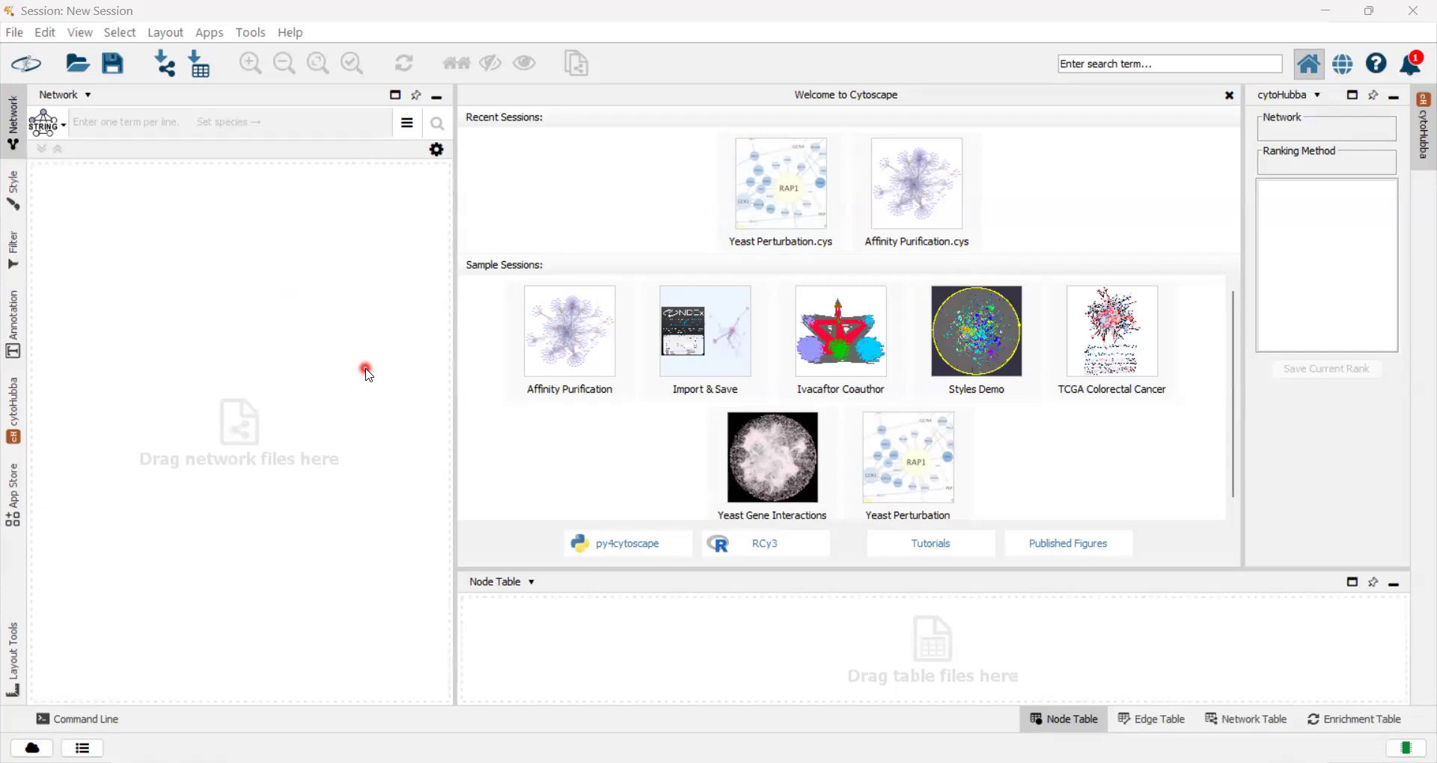
left_click(203, 78)
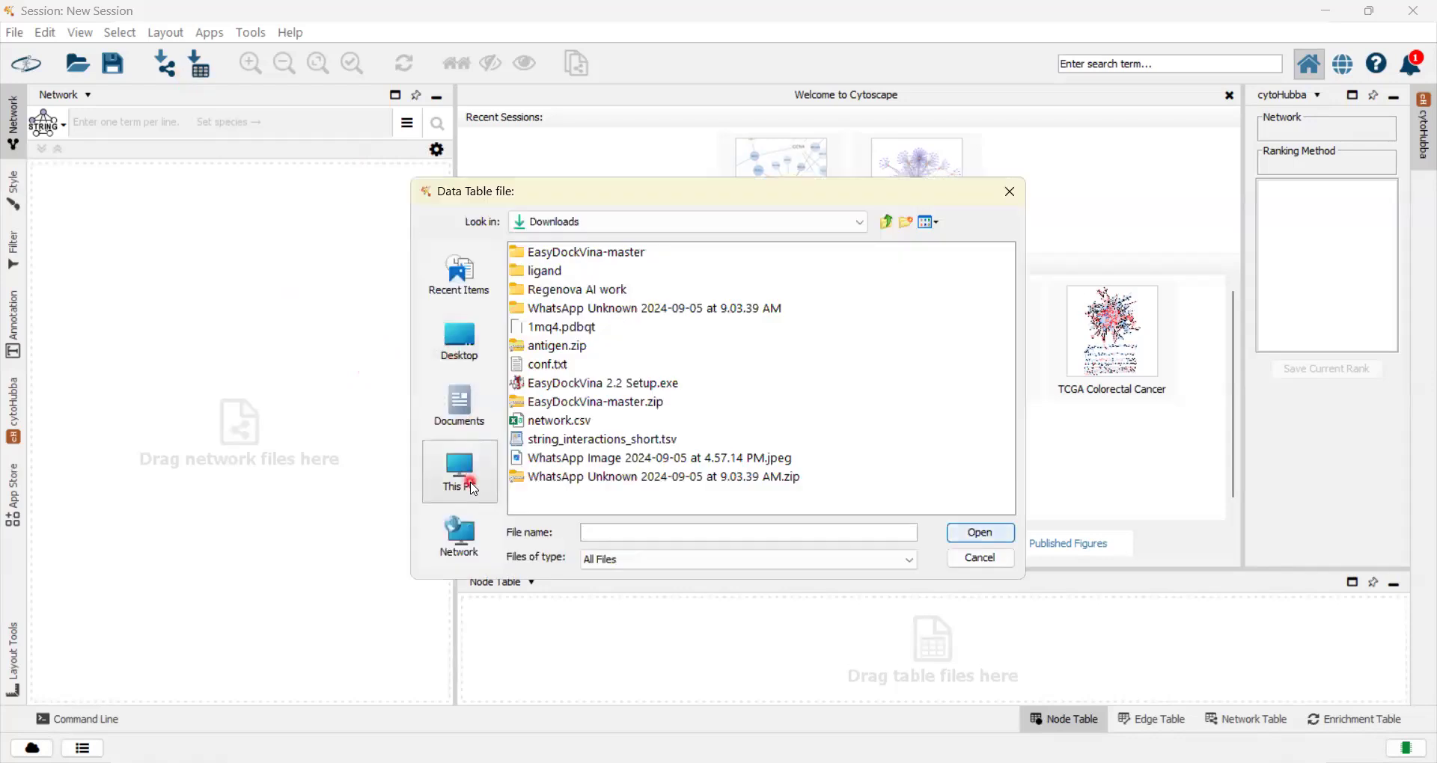
left_click(472, 486)
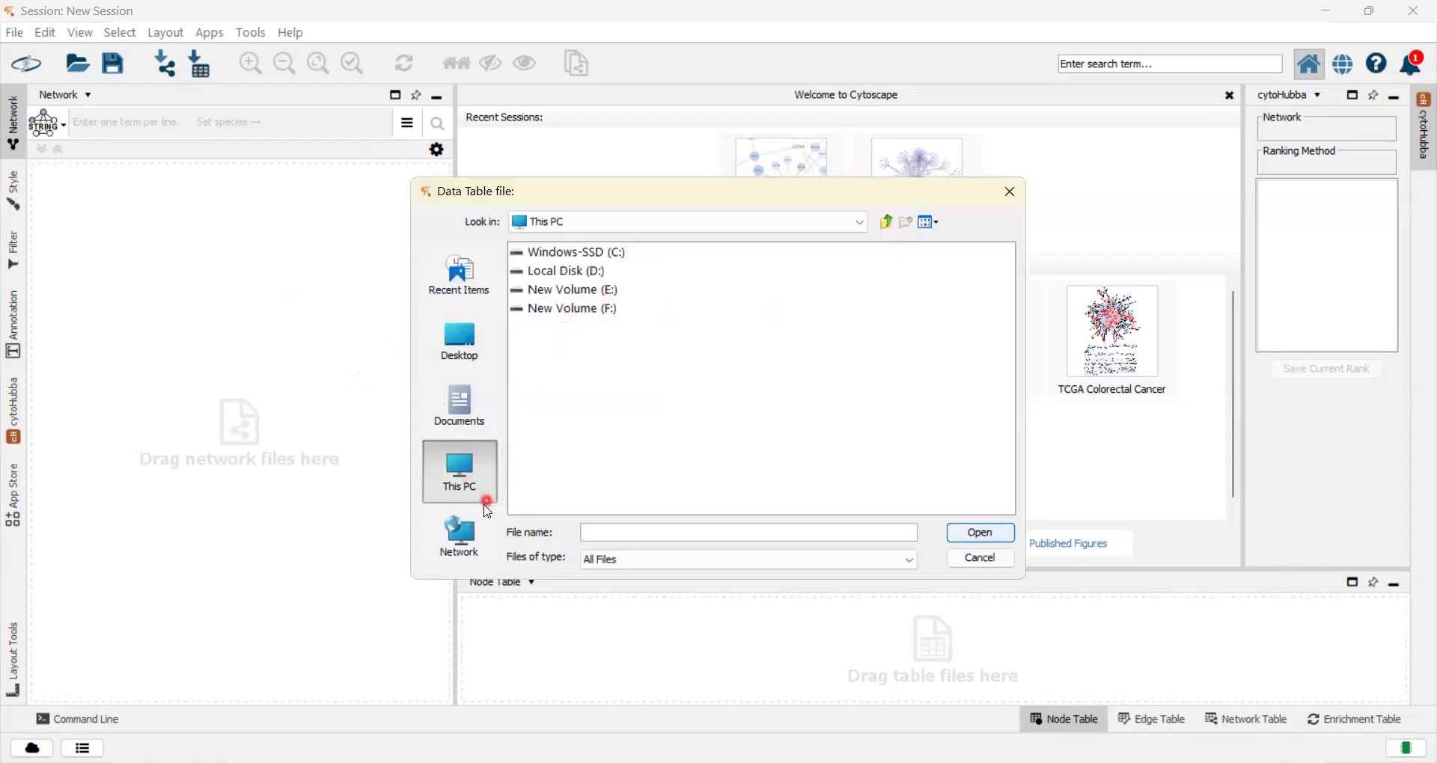
left_click(773, 218)
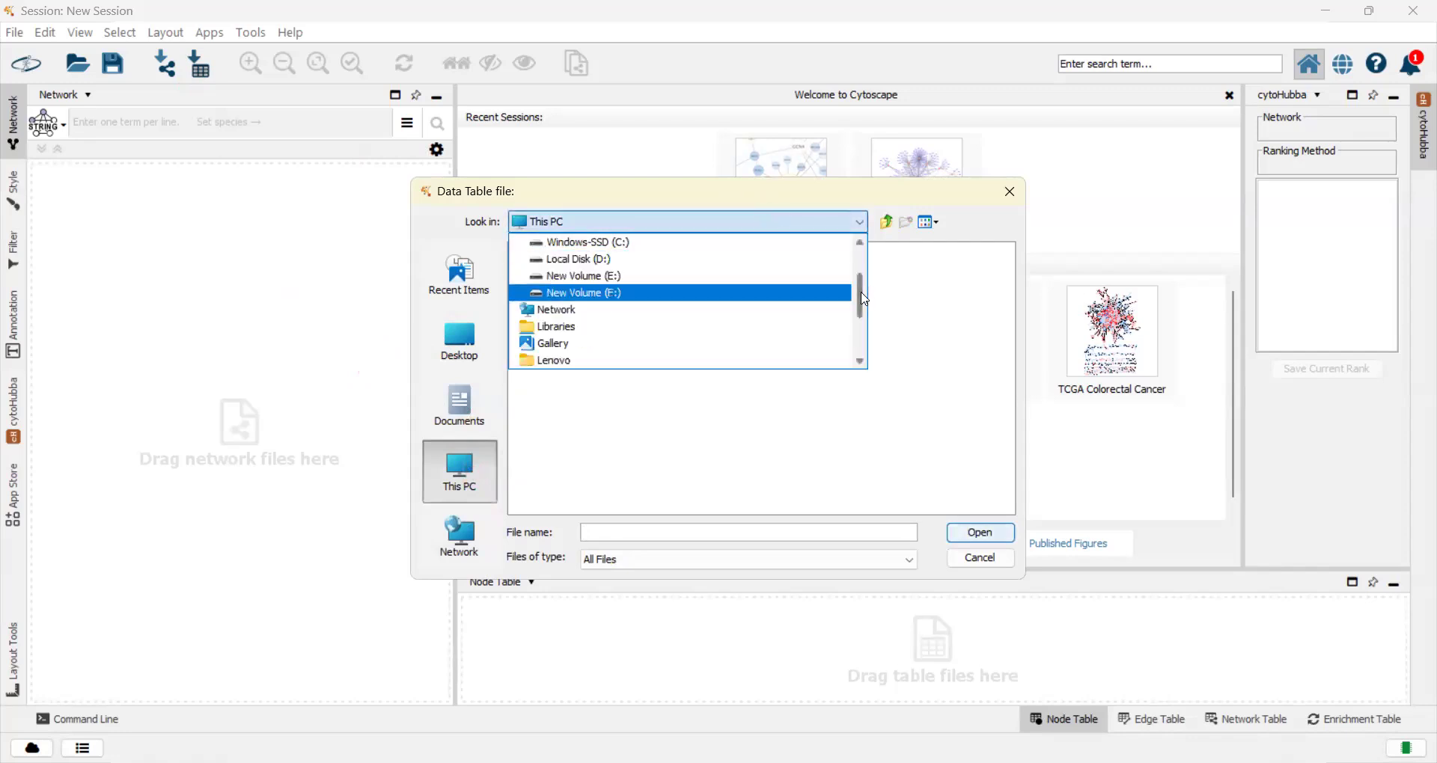
scroll(860, 288, "up", 2)
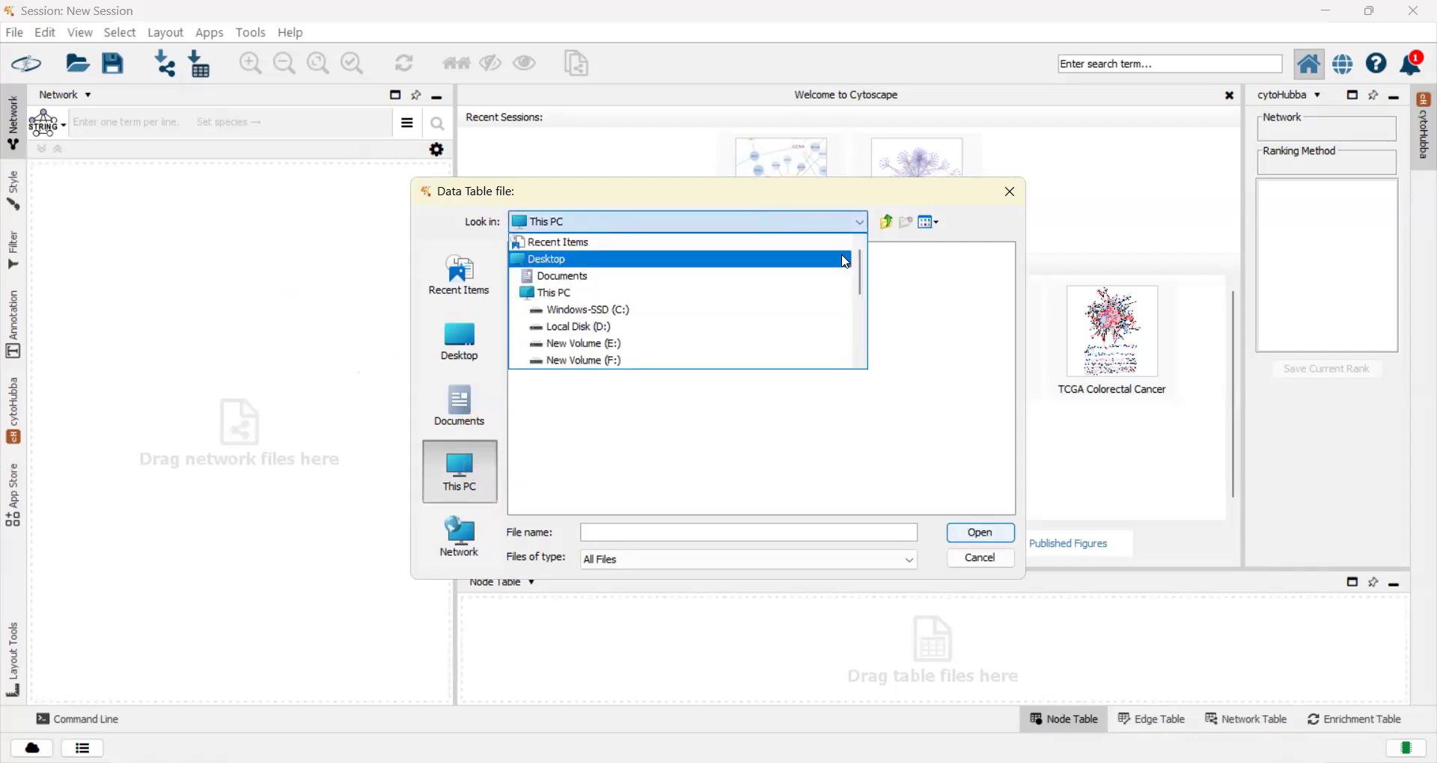
left_click_drag(860, 271, 869, 320)
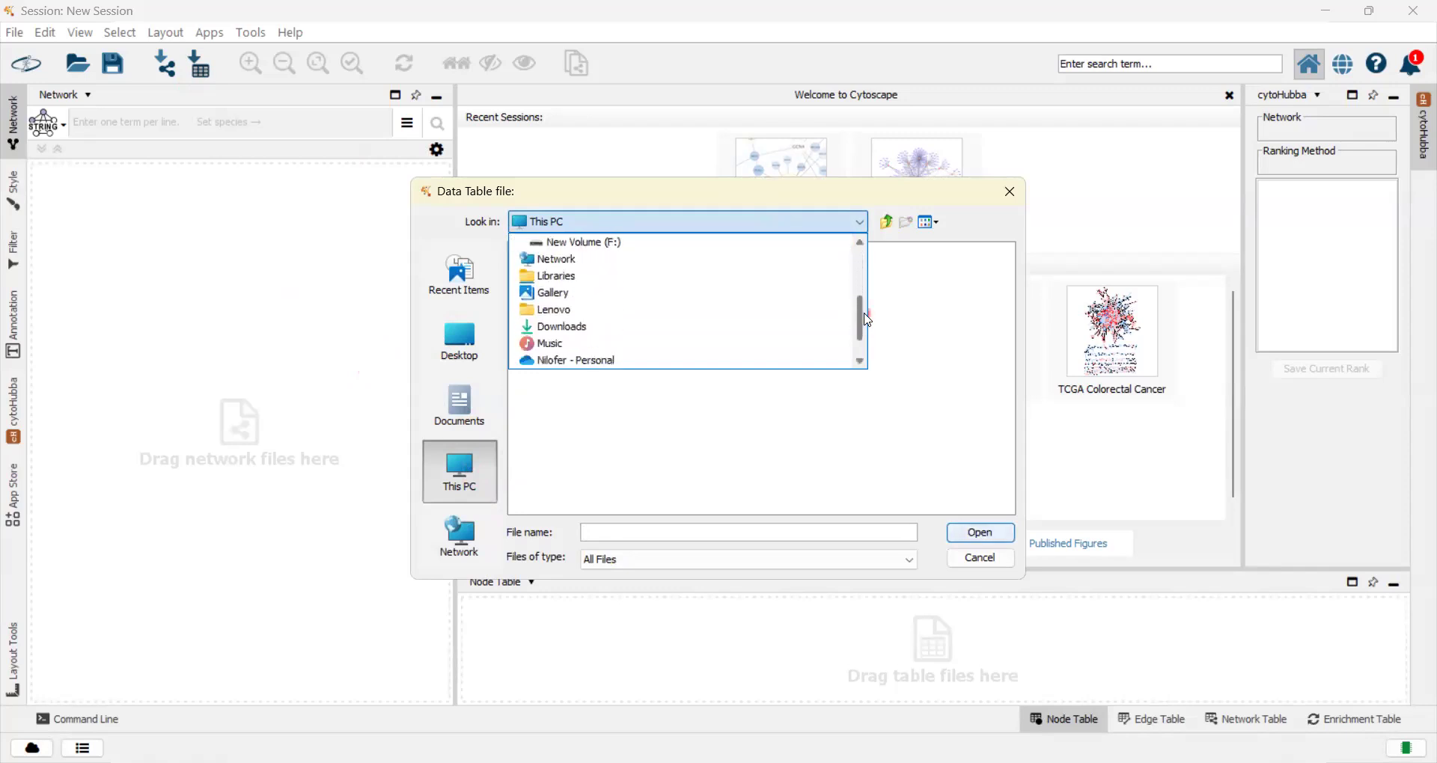
left_click(672, 333)
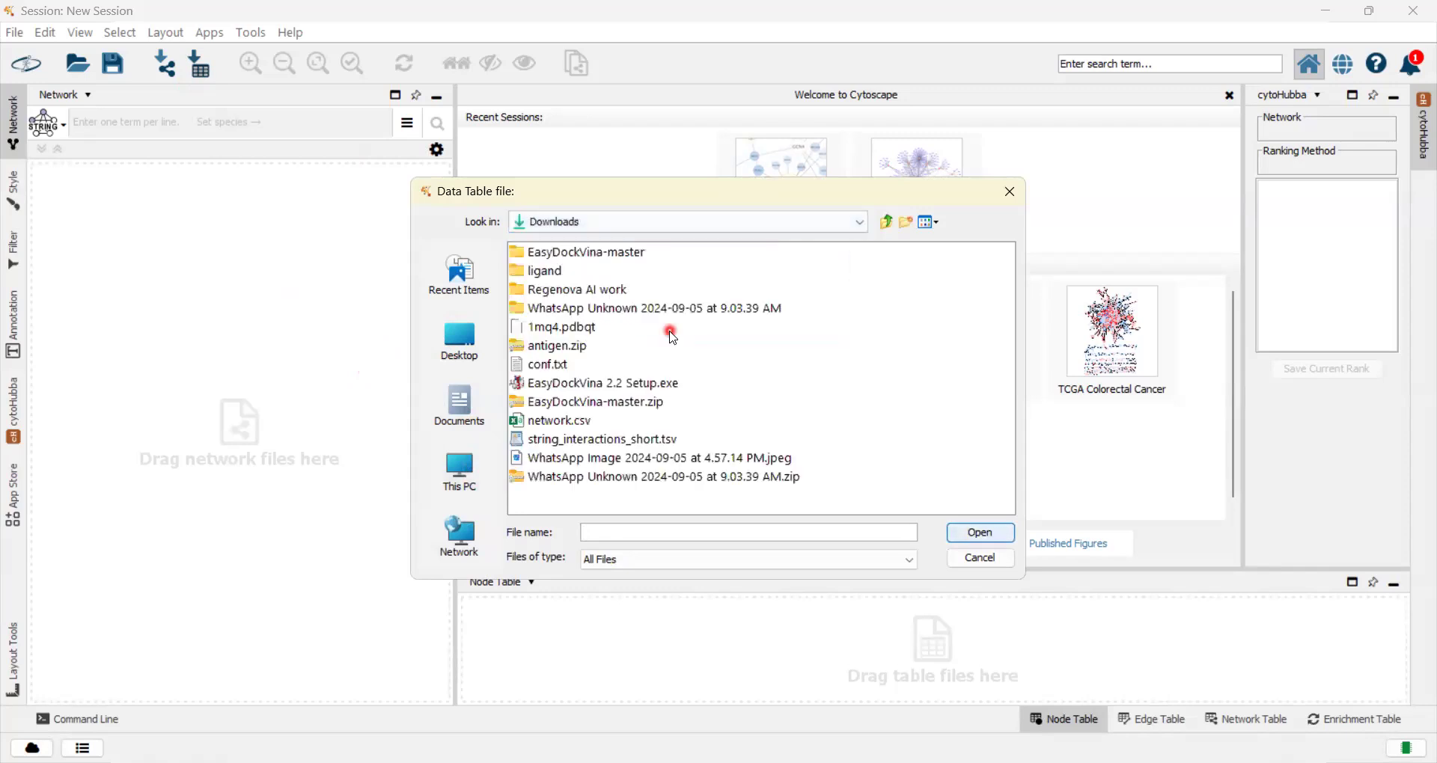
left_click(571, 425)
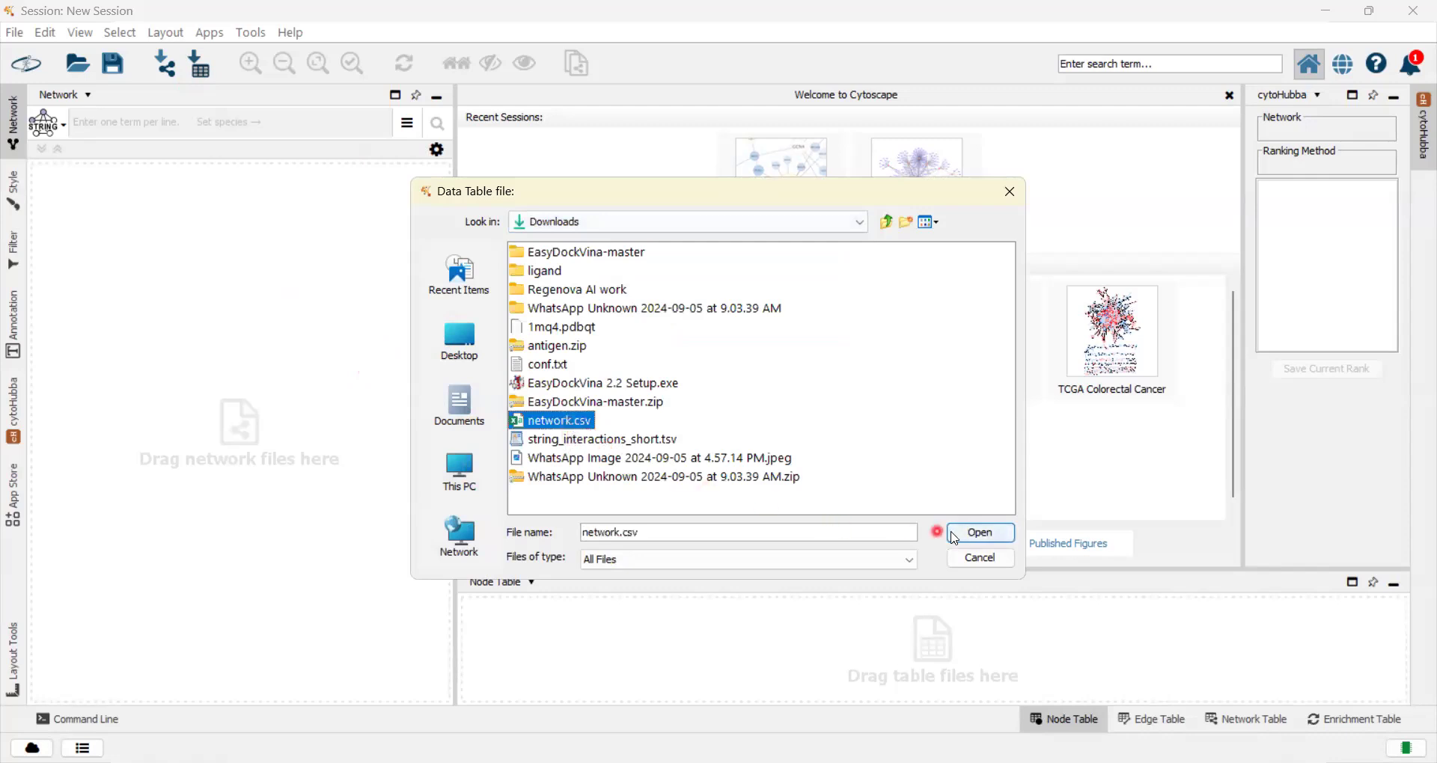
left_click(976, 533)
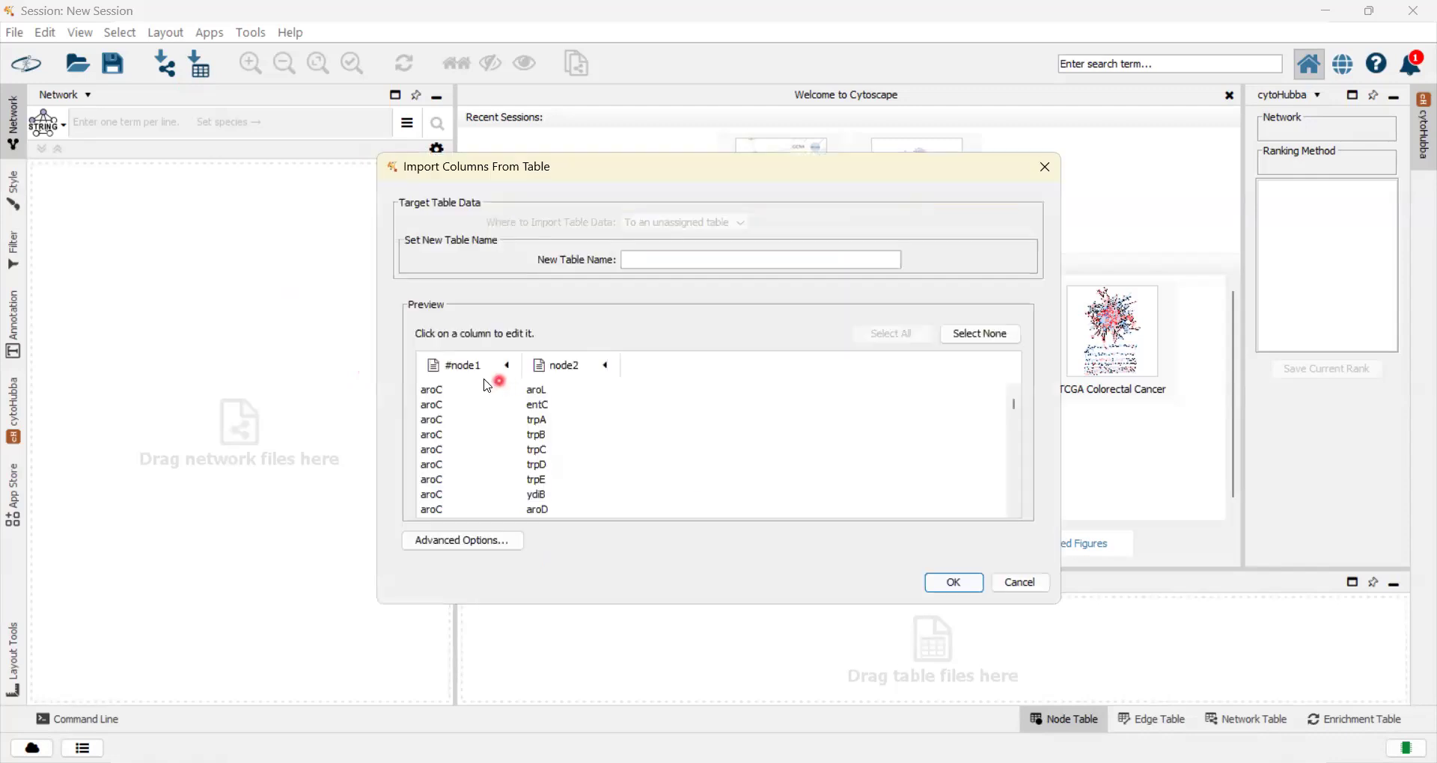
left_click(458, 368)
left_click(1016, 584)
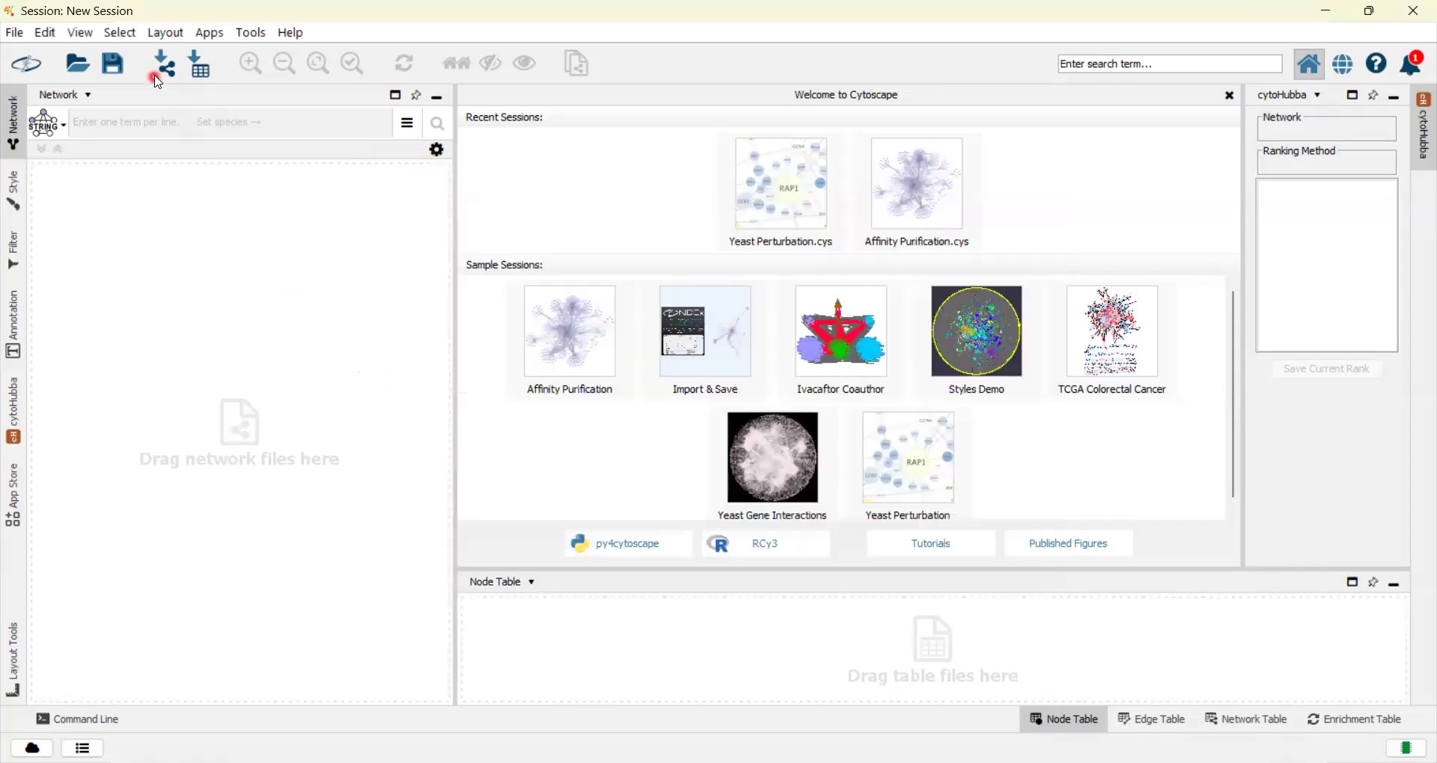
left_click(165, 76)
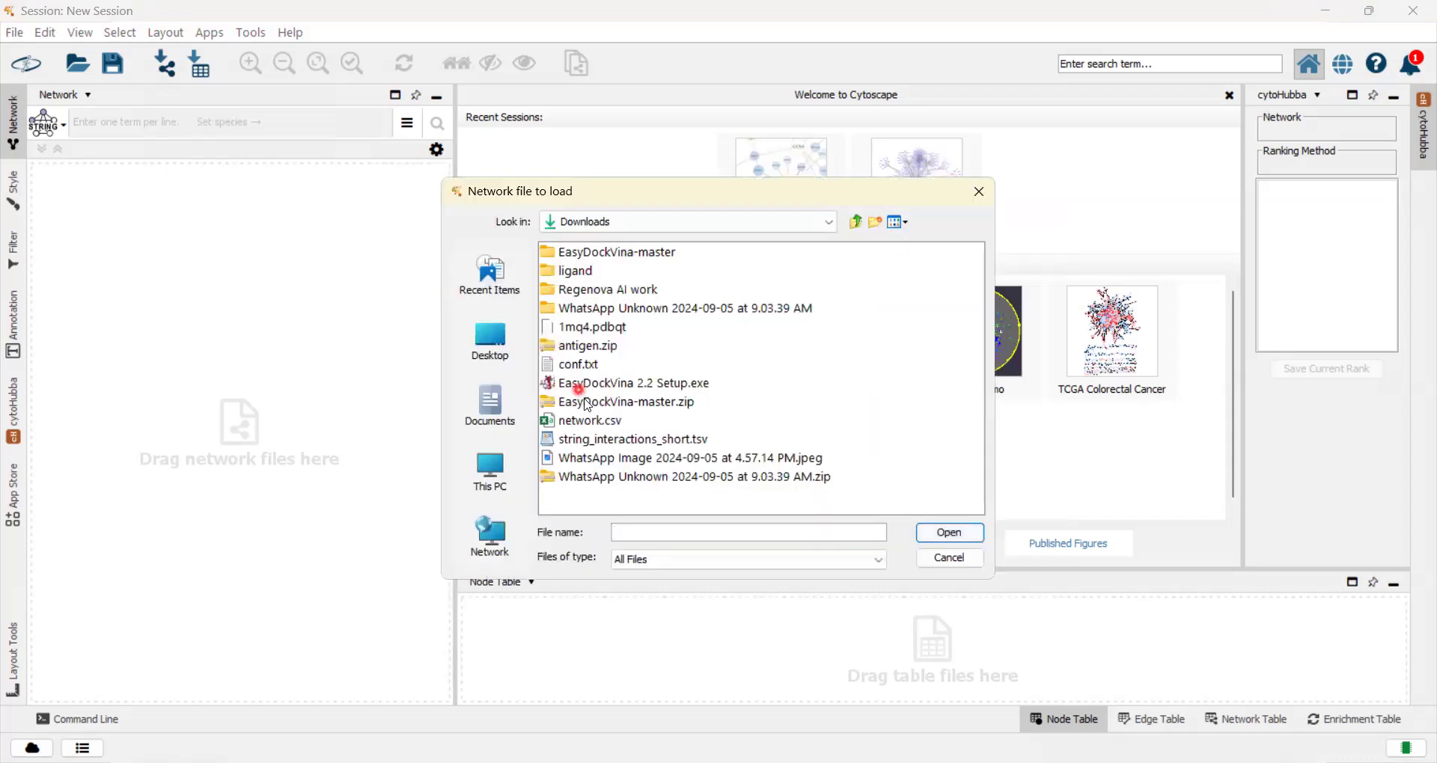
left_click(591, 420)
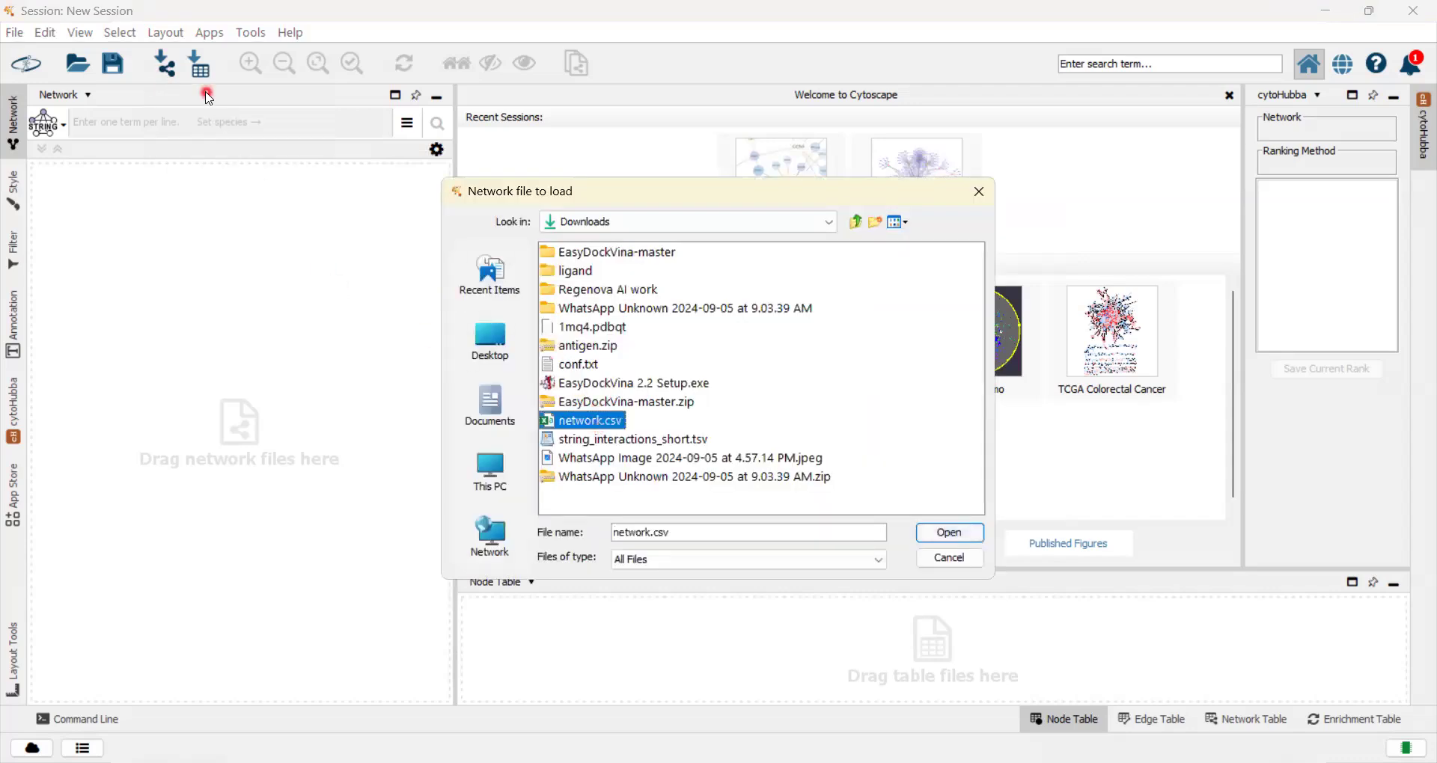
left_click(979, 192)
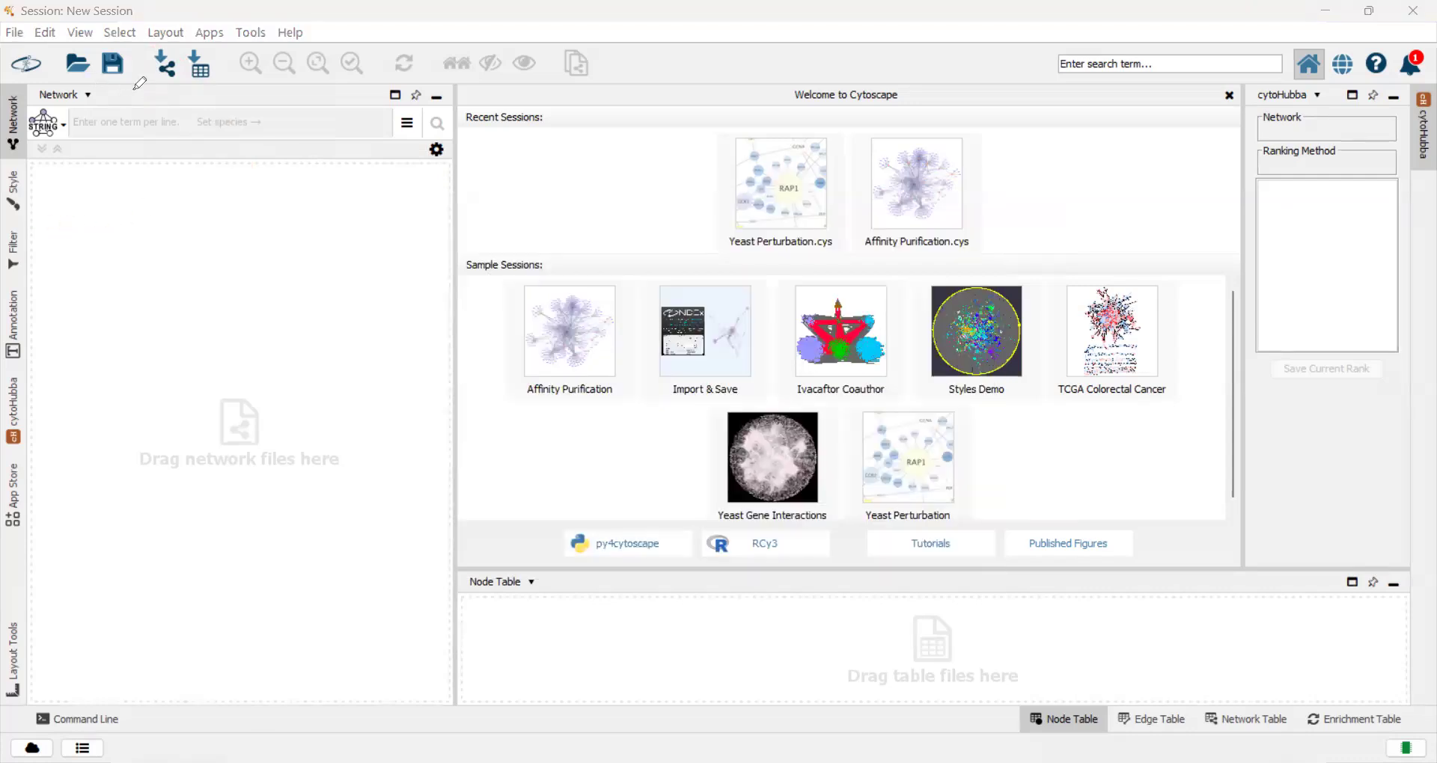
mouse_move(137, 88)
left_mouse_down()
mouse_move(183, 78)
mouse_move(180, 41)
mouse_move(153, 41)
mouse_move(153, 90)
left_mouse_up()
left_click_drag(164, 75, 178, 164)
mouse_move(146, 77)
left_mouse_down()
mouse_move(153, 91)
mouse_move(185, 32)
left_mouse_up()
Import network.csv from Downloads into Cytoscape as a network, with #node1 as source node and node2 as target node
left_click(170, 70)
left_click(583, 421)
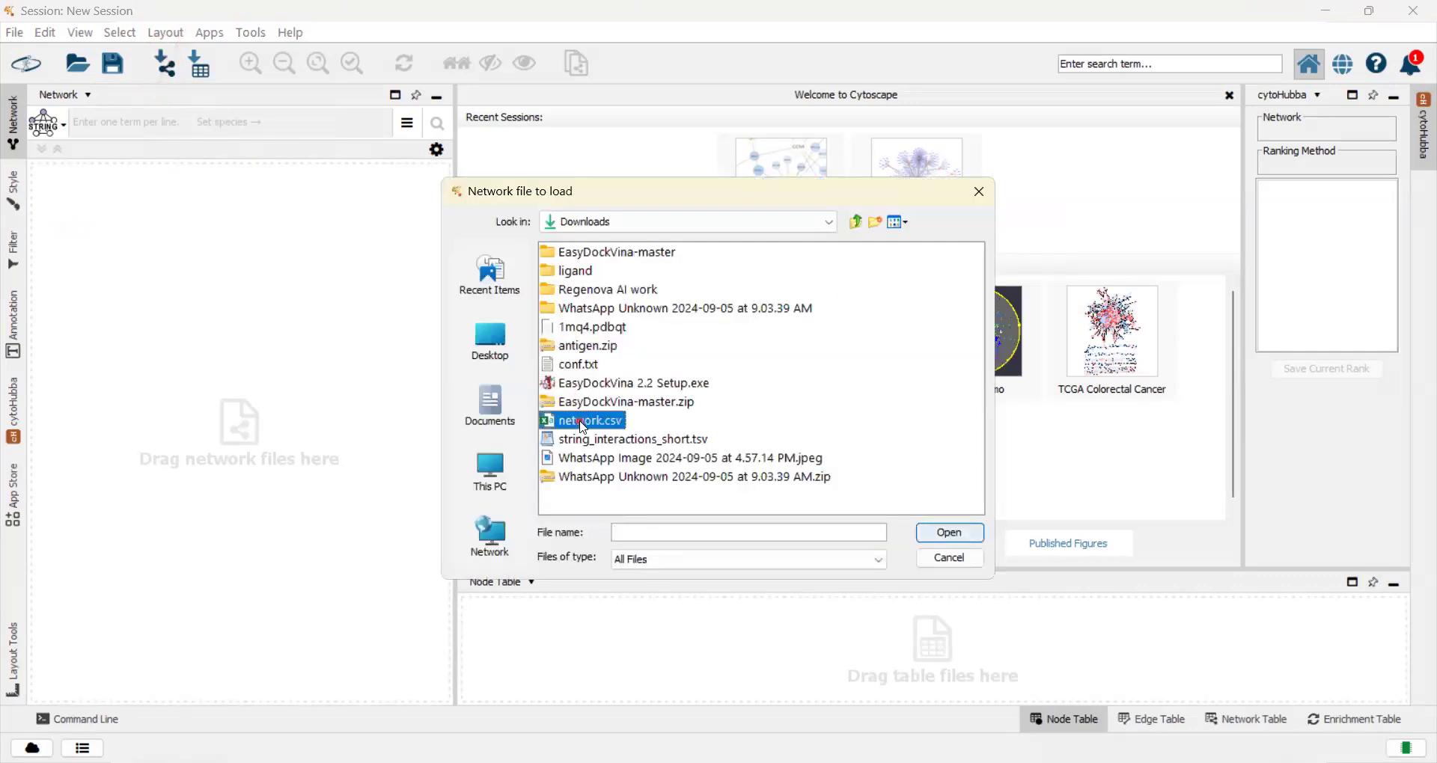
left_click(949, 536)
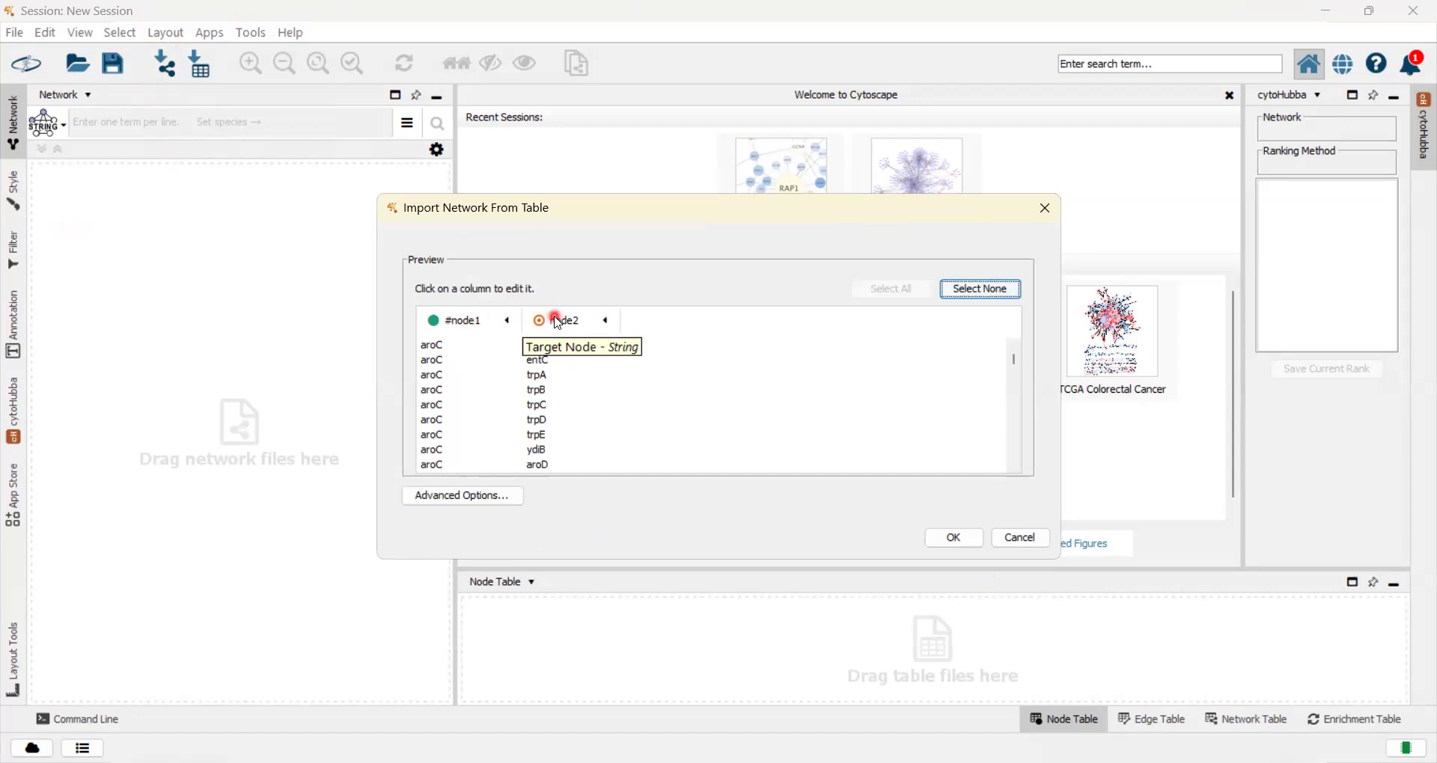
left_click(956, 540)
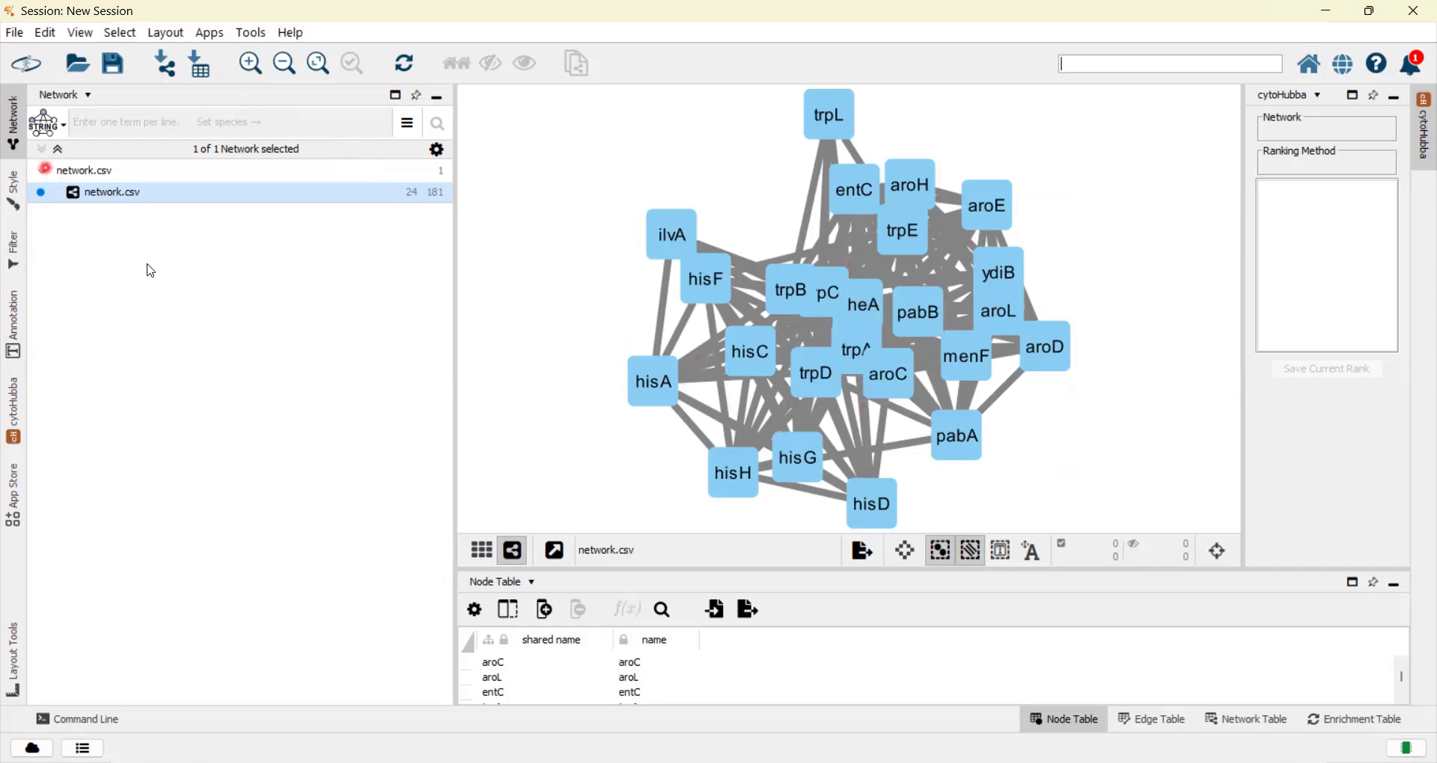
Apply the BioPAX_0 style to the imported network
left_click(14, 118)
left_click(15, 179)
left_click(148, 113)
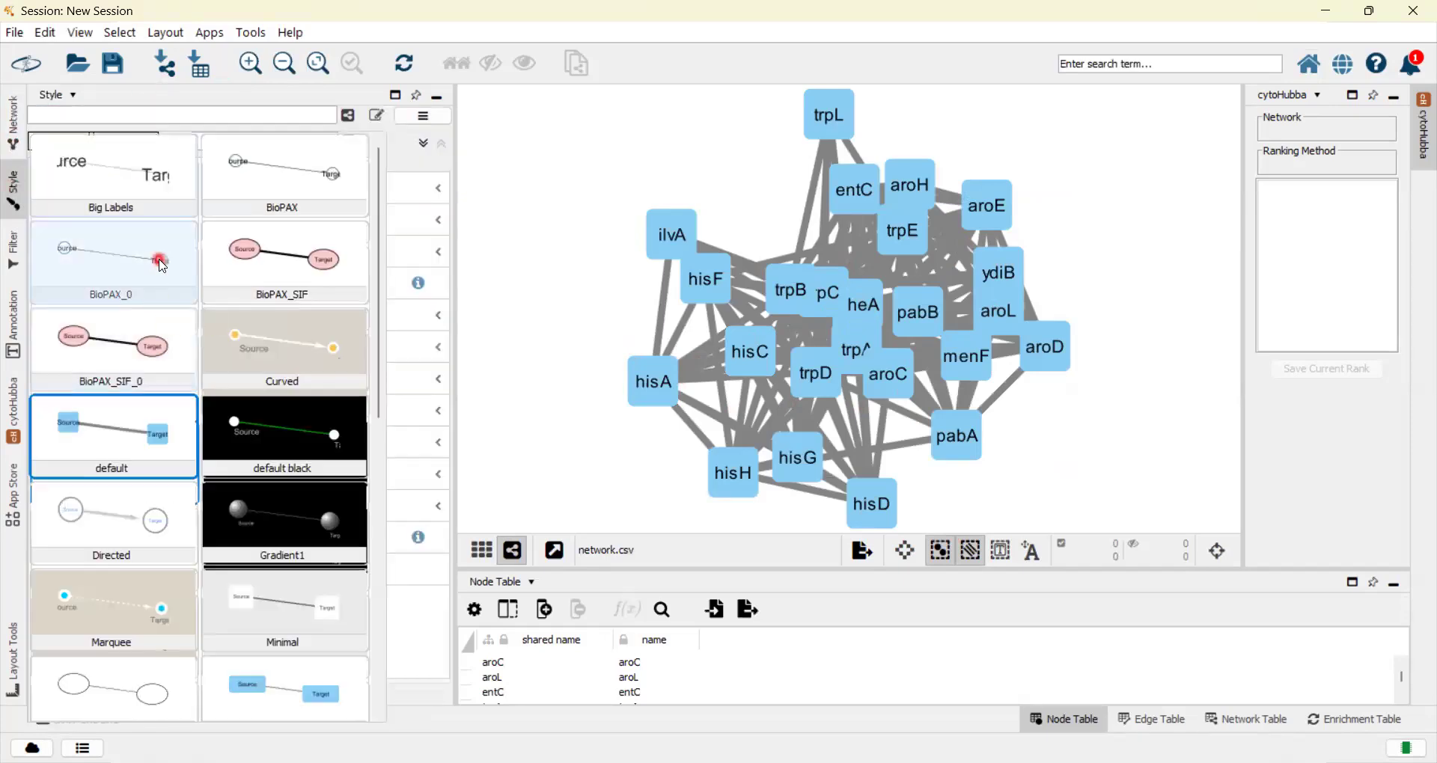
left_click(160, 260)
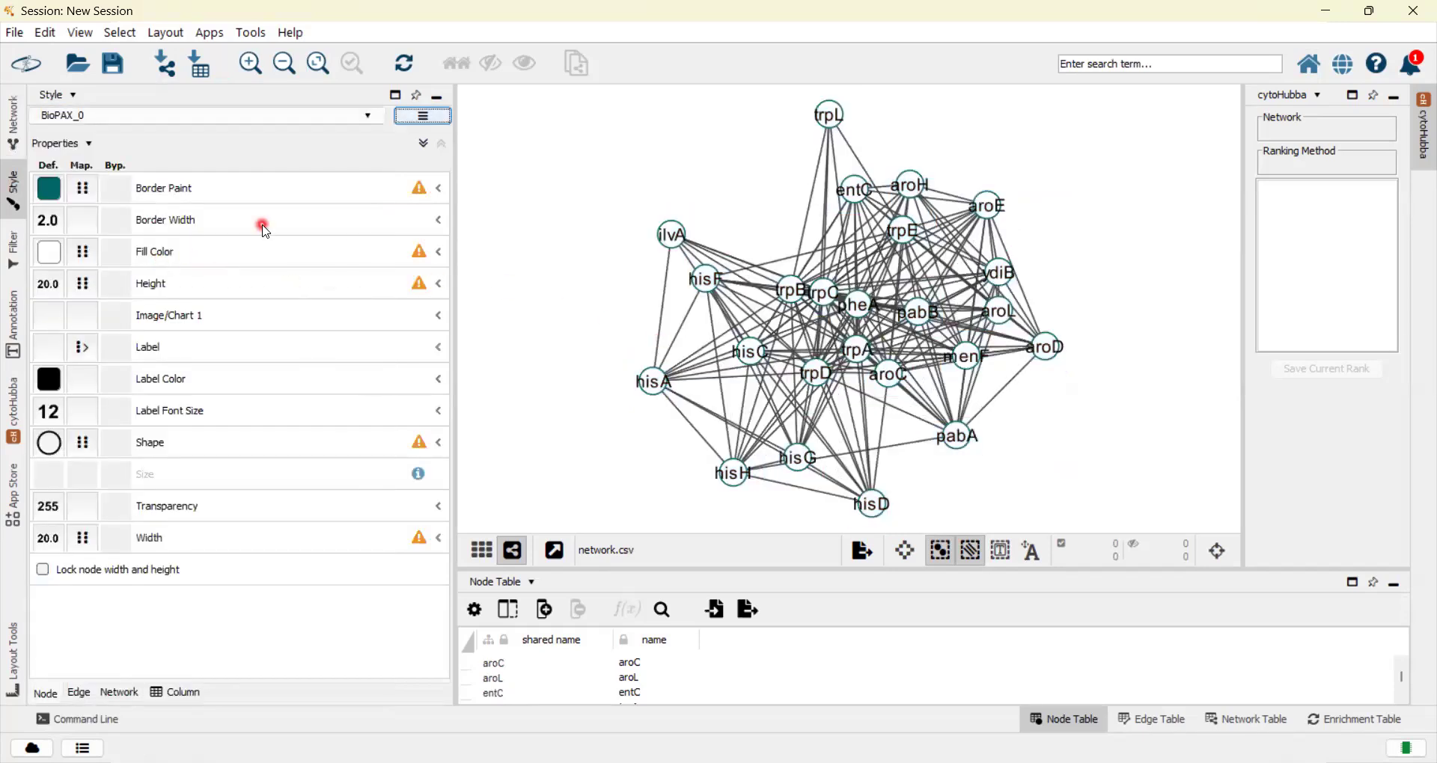
Spread out the network by moving the nodes ilvA, hisF, hisA, trpC, entC, aroH, aroE and trpE apart
left_click_drag(676, 241, 588, 199)
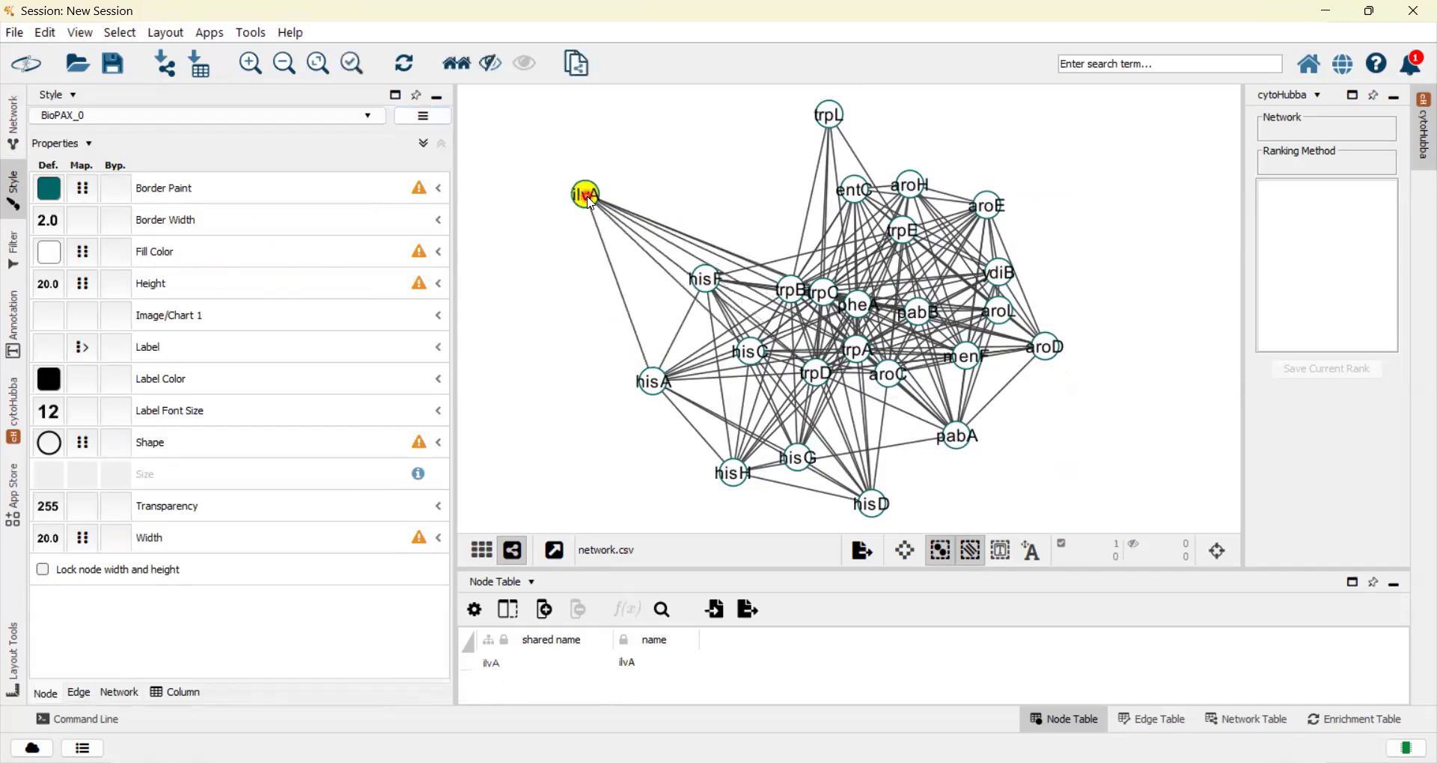
left_click_drag(713, 285, 726, 199)
left_click_drag(654, 381, 584, 378)
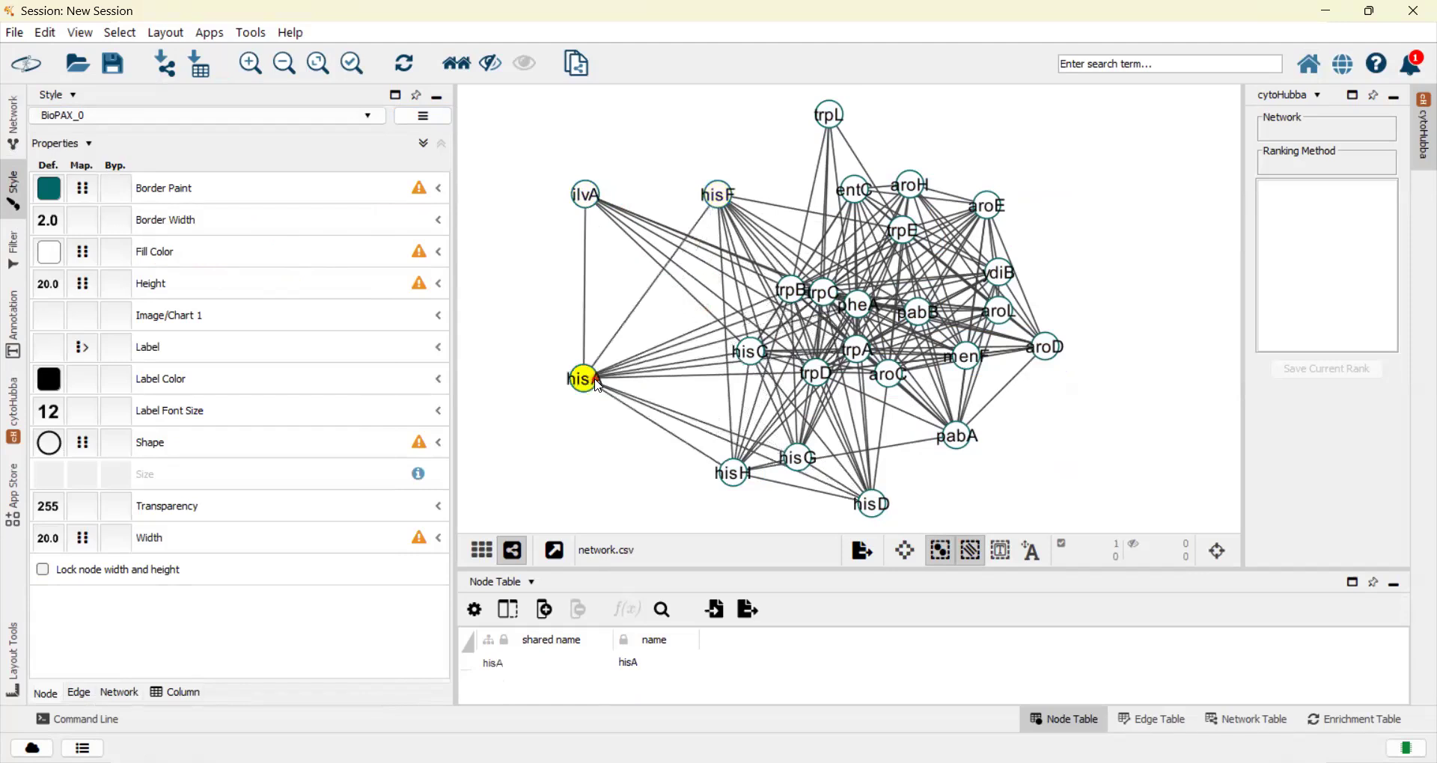
left_click_drag(823, 301, 1057, 237)
left_click_drag(906, 234, 1053, 404)
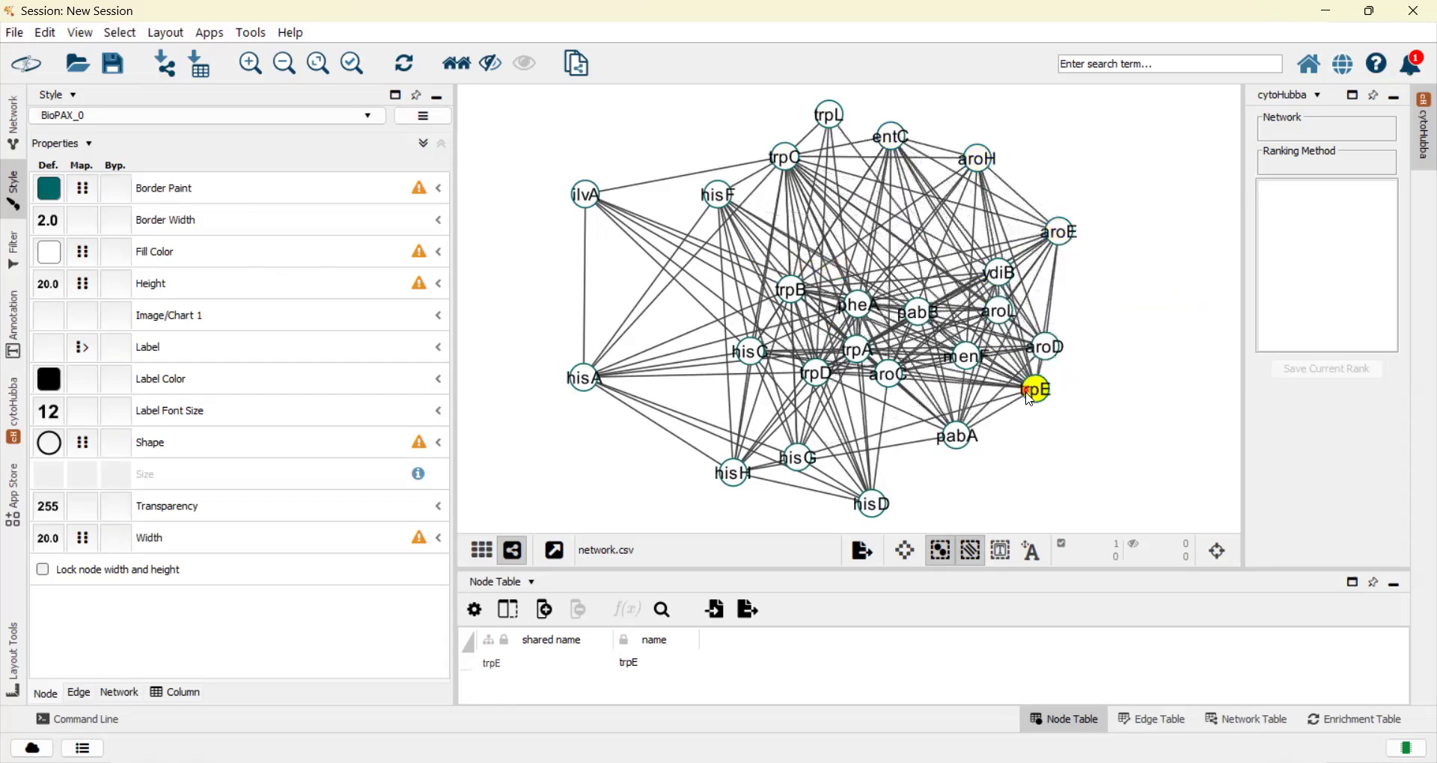
Apply the BioPAX_SIF style and reposition trpE below entC and aroL at the network's outer edge below aroD
left_click(140, 117)
left_click(289, 263)
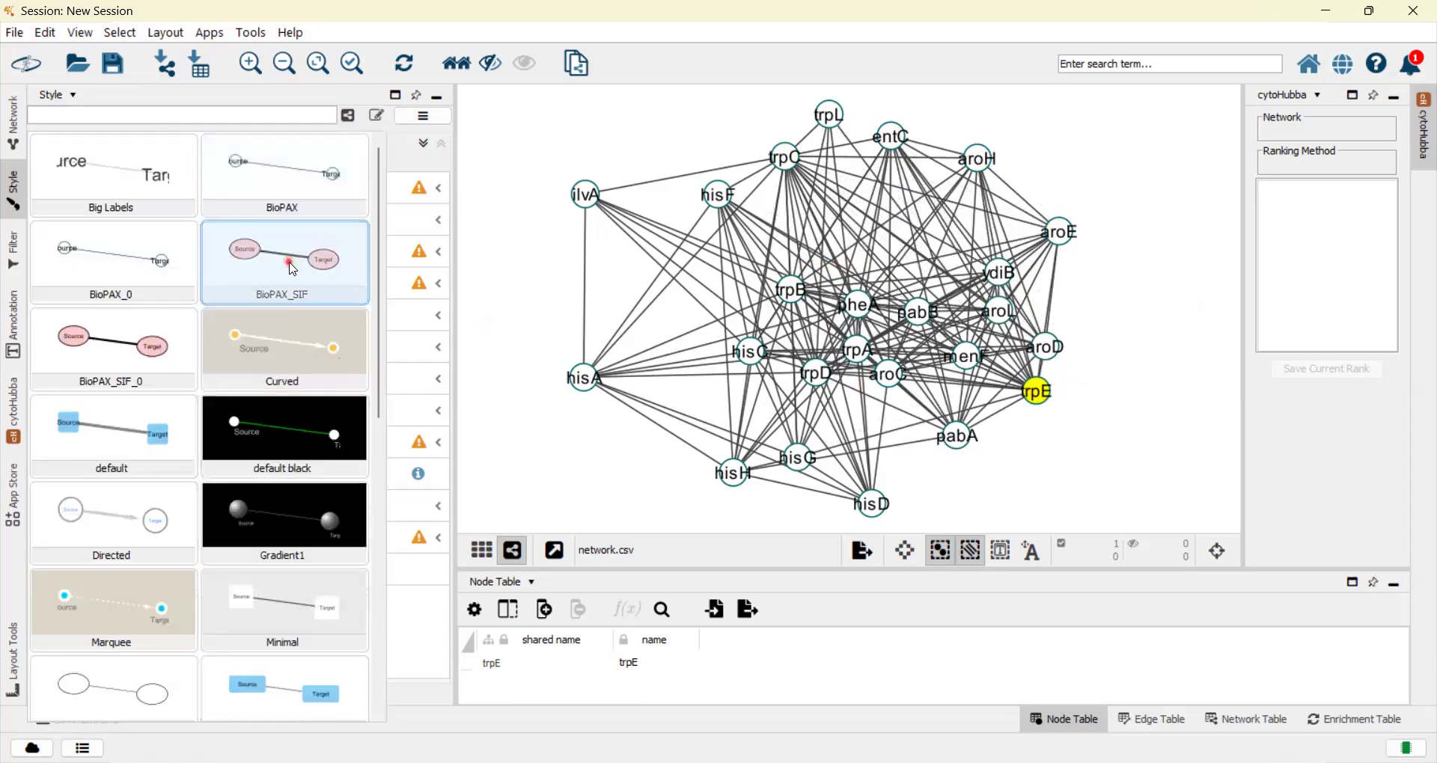
left_click(1138, 420)
left_click_drag(1038, 410, 891, 250)
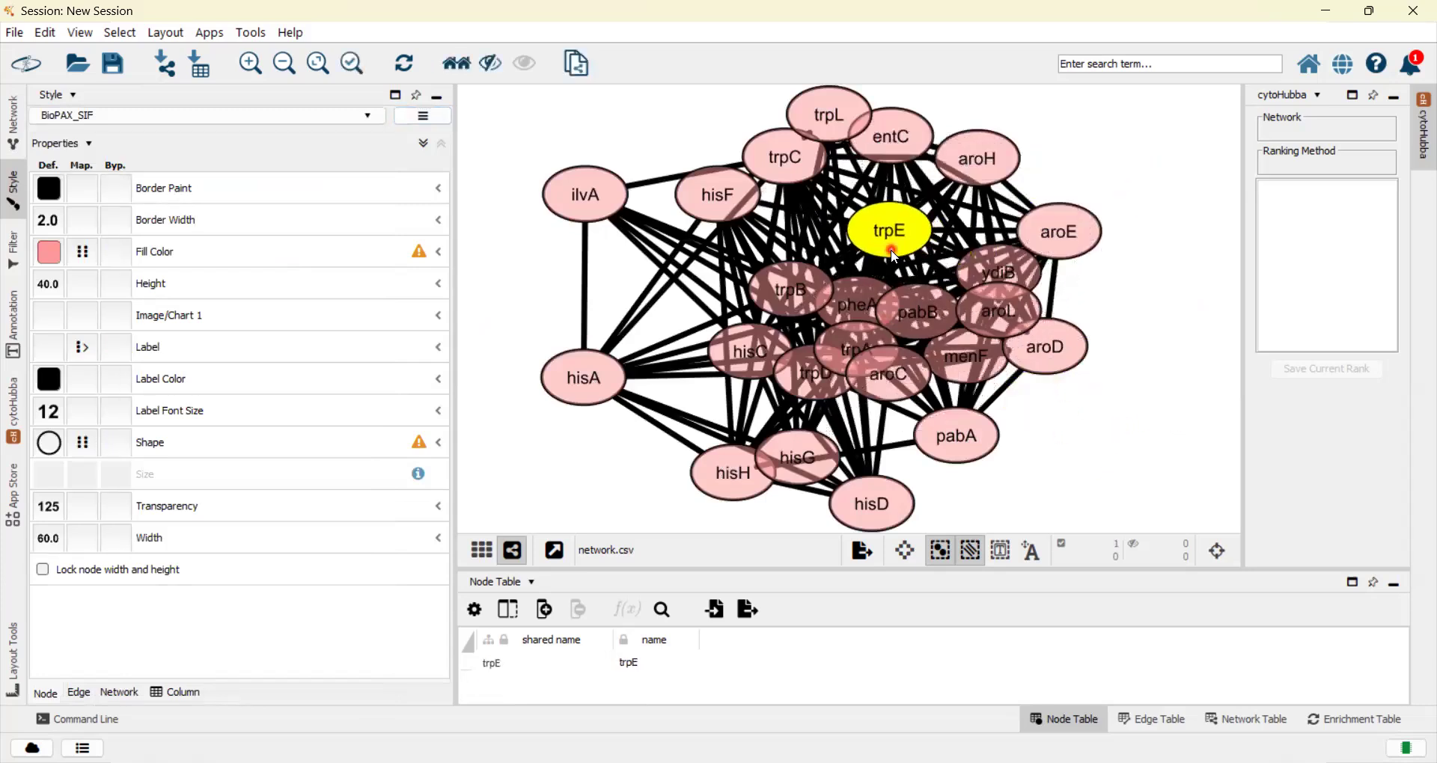
left_click_drag(1000, 318, 1103, 459)
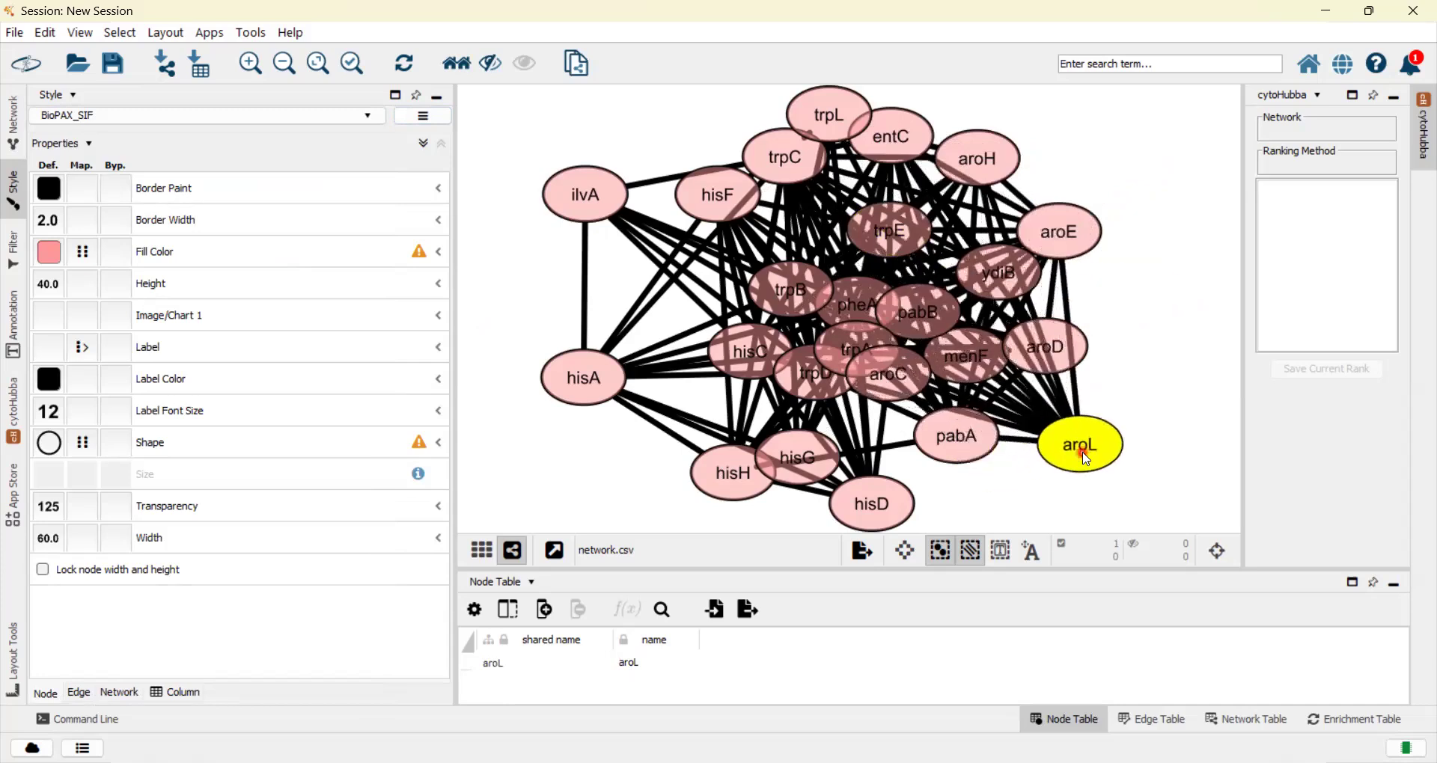
Apply the style with white oval nodes and thin edges to the network
left_click(236, 116)
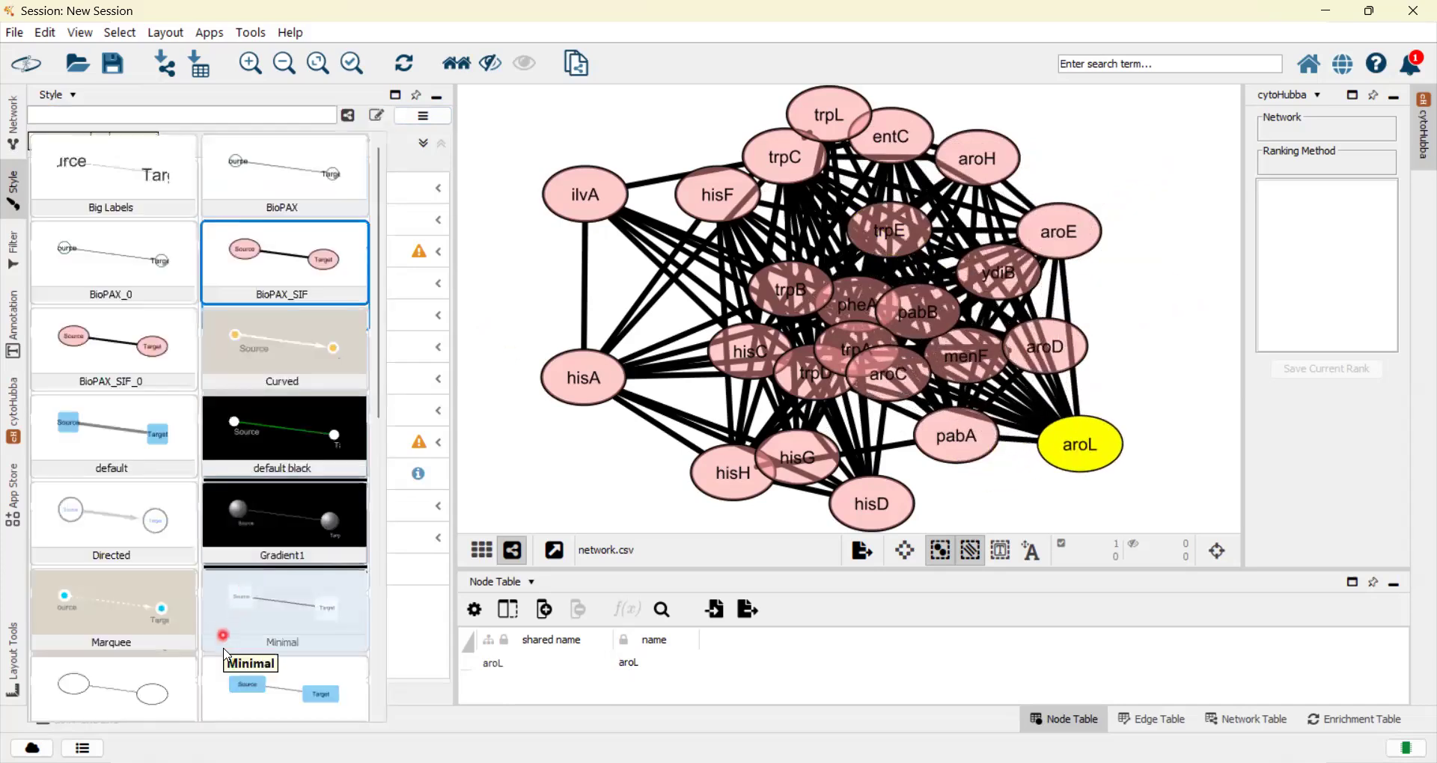
left_click(156, 685)
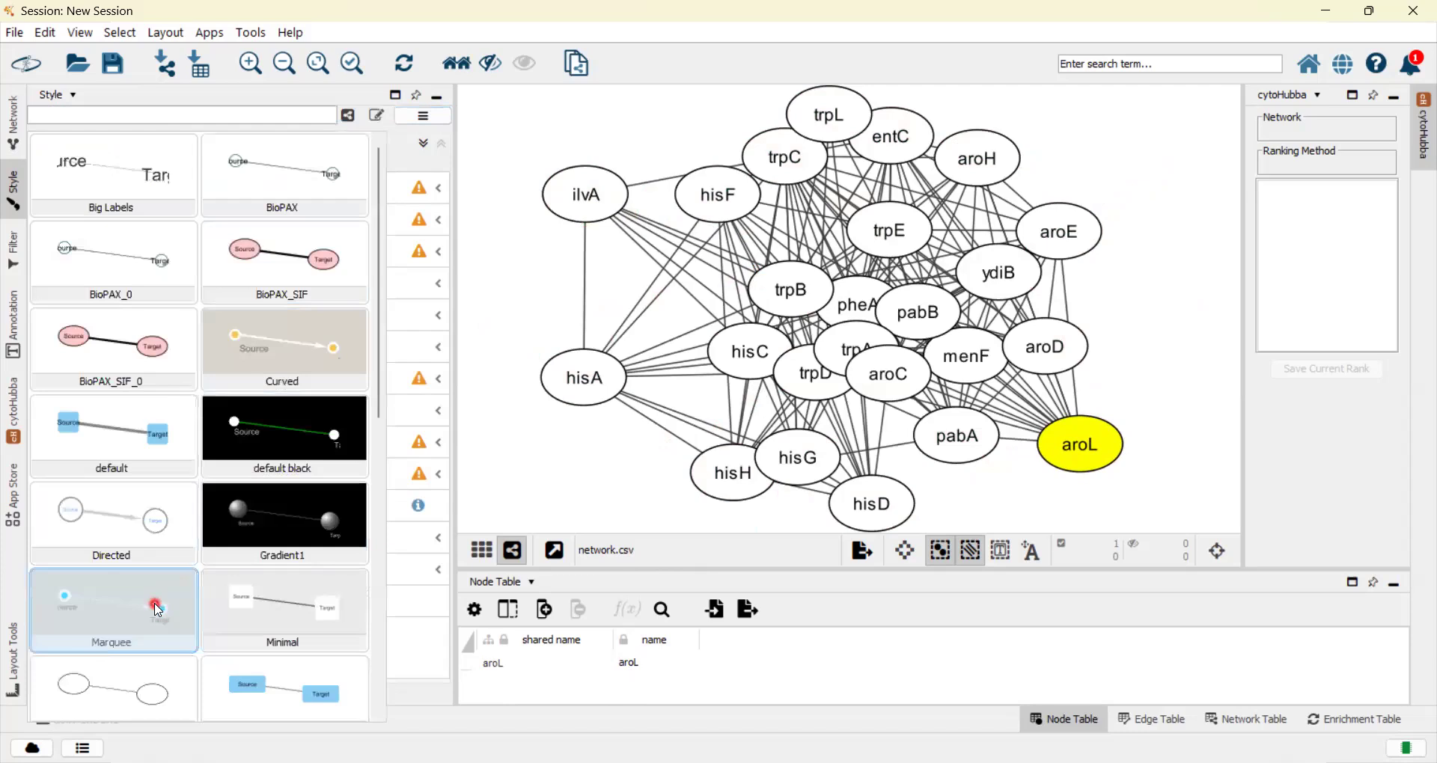
Try the Marquee style and the Sample2 style on the network
left_click(158, 610)
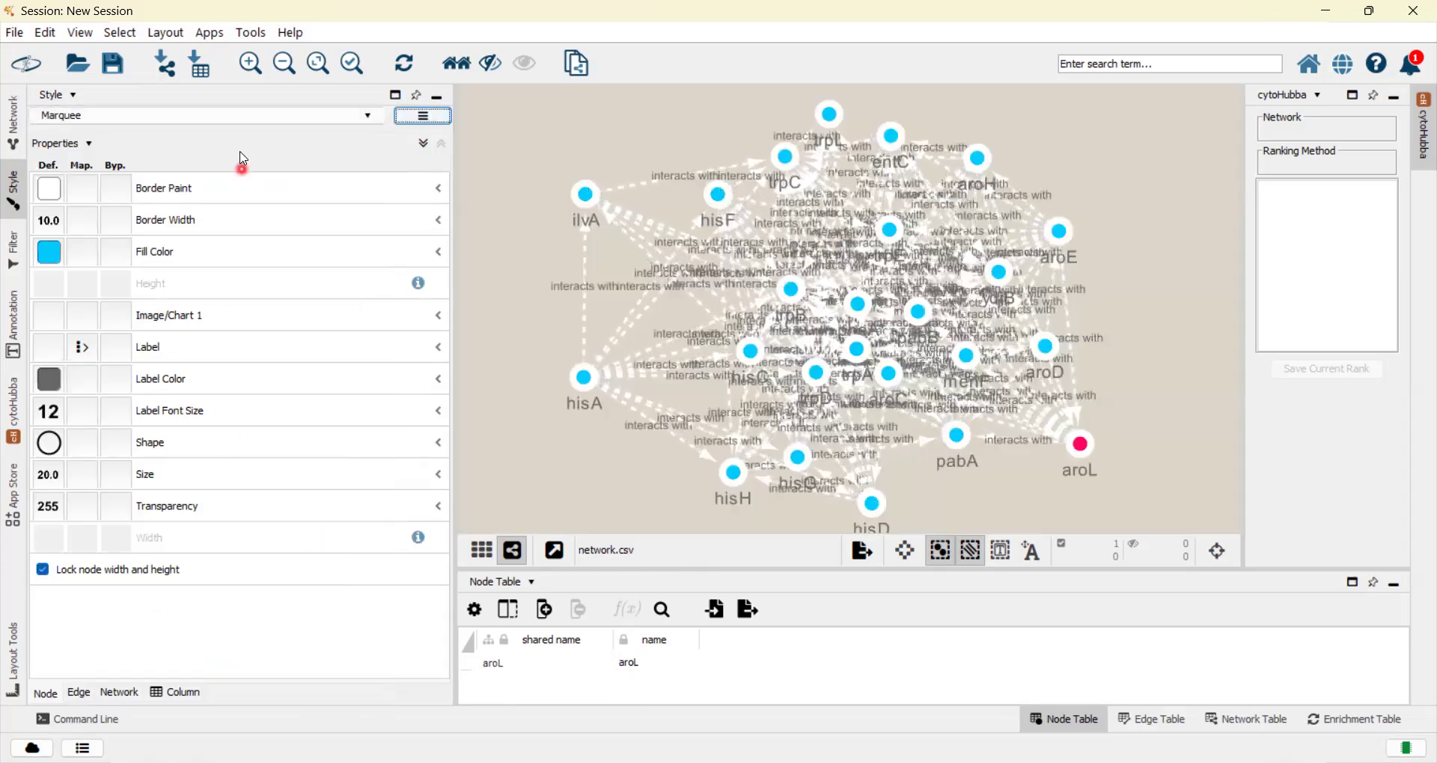
left_click(322, 114)
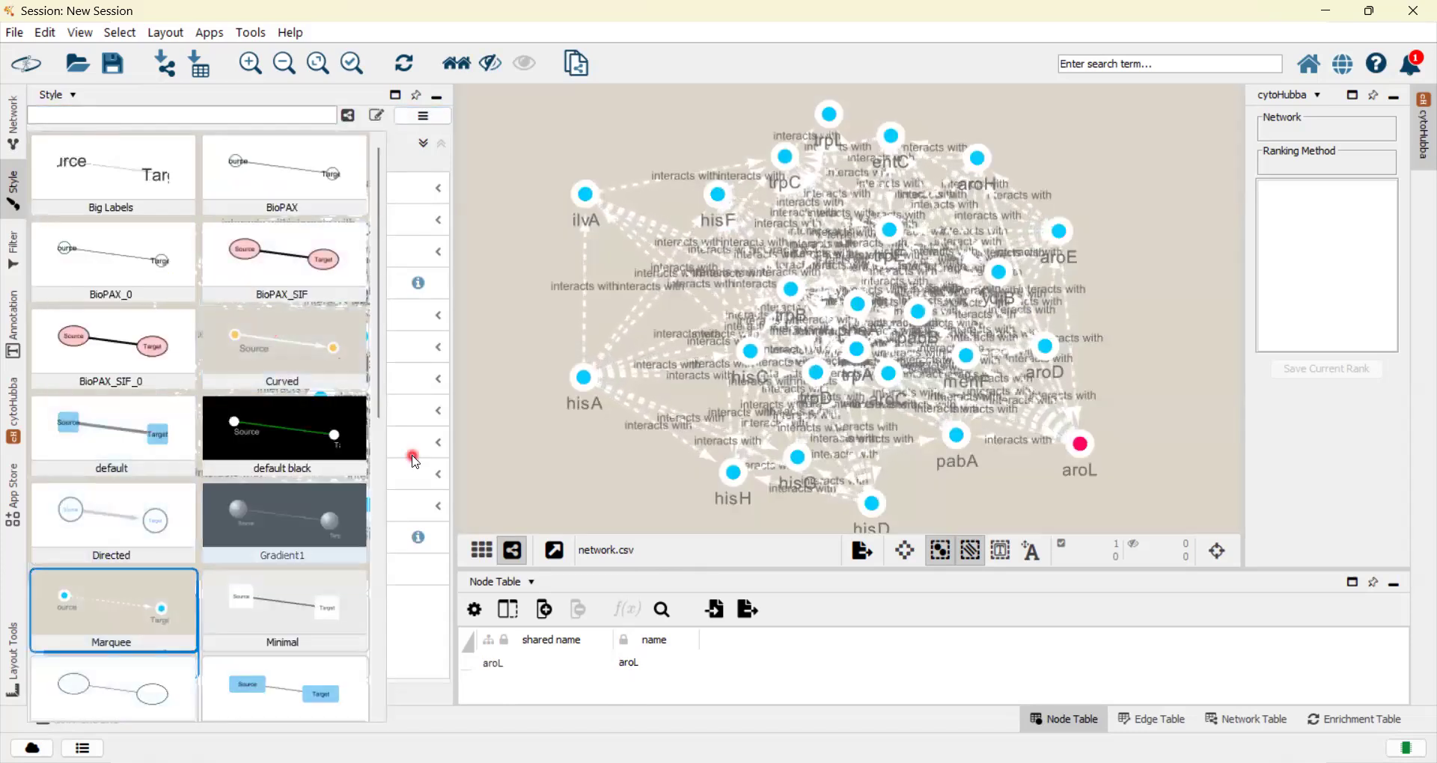
scroll(381, 493, "down", 5)
left_click_drag(389, 525, 389, 729)
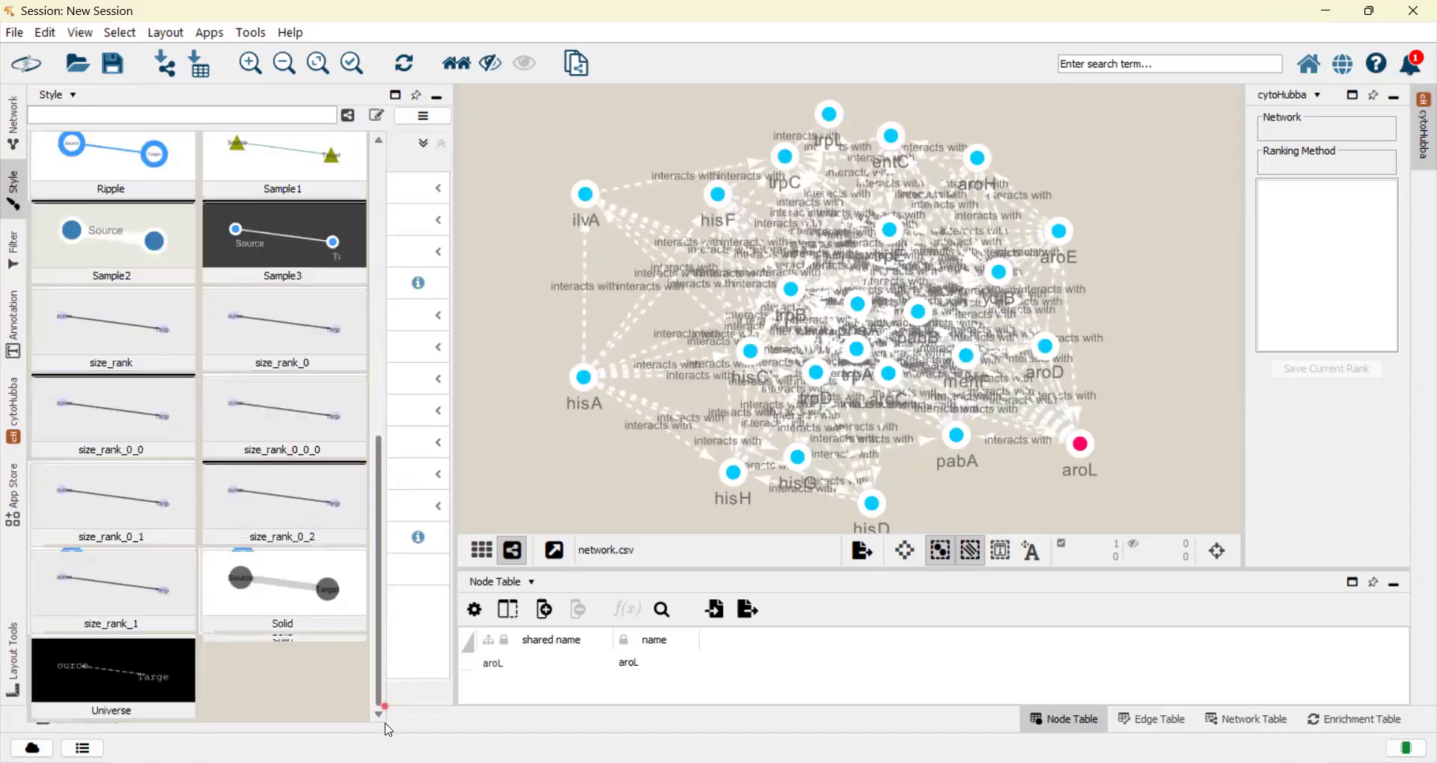
scroll(230, 537, "up", 1)
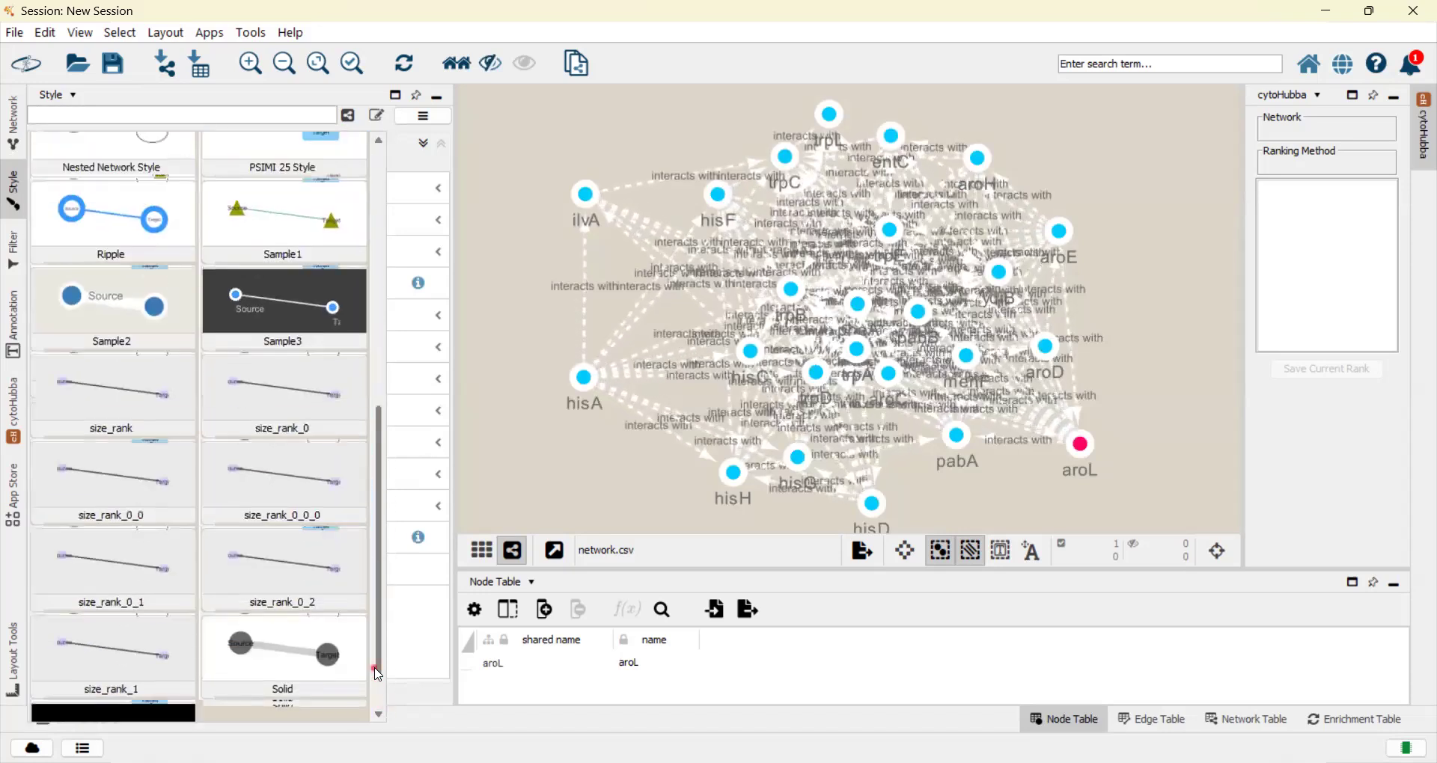
left_click(230, 537)
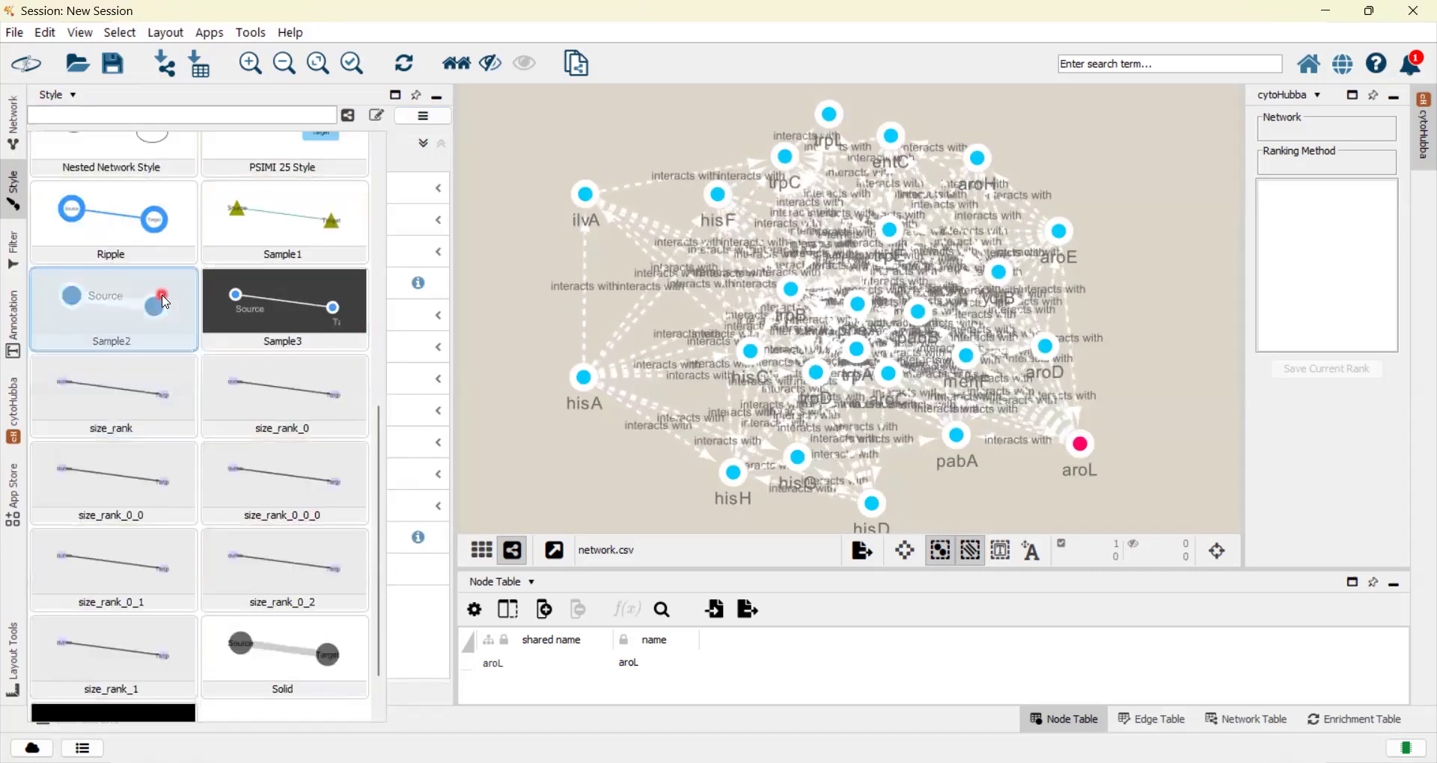
left_click(166, 302)
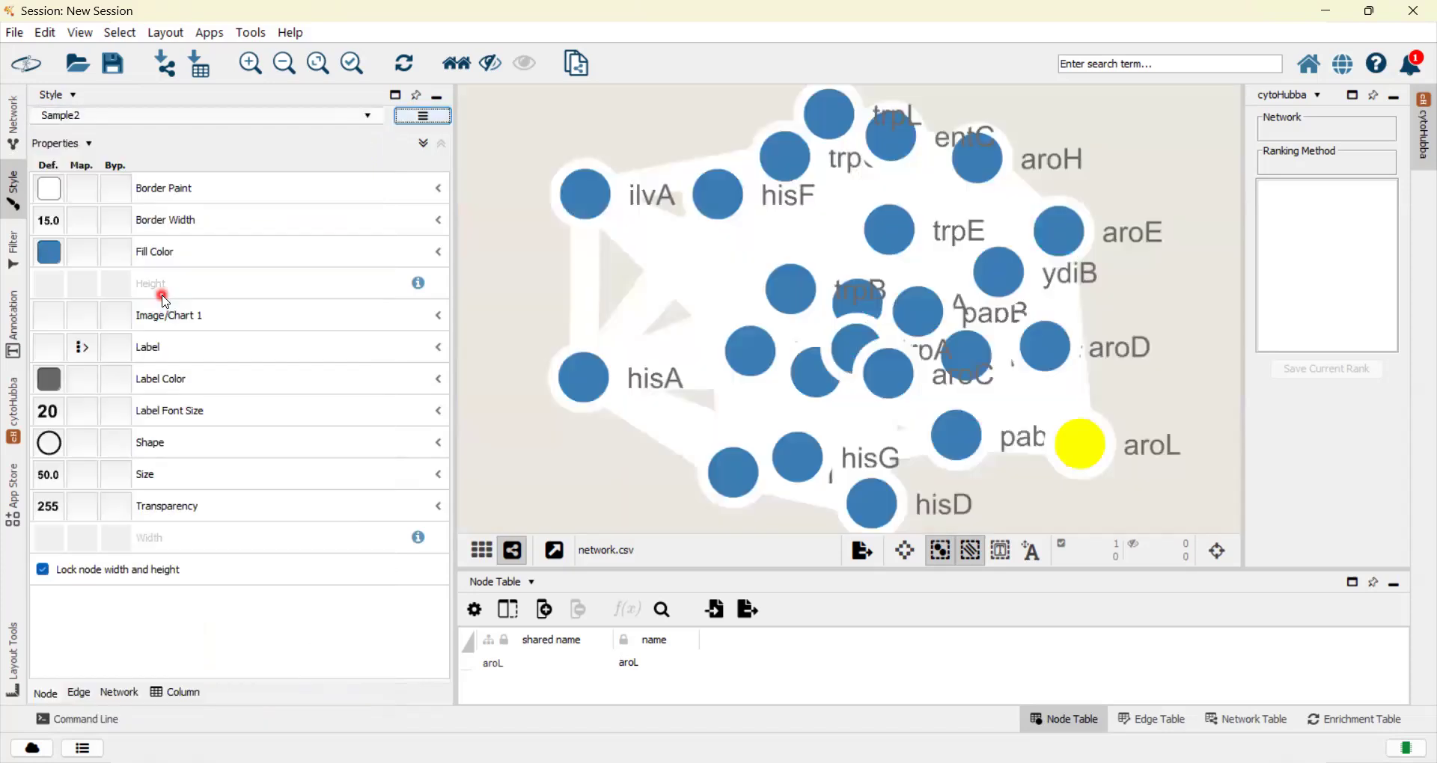
Apply the Nested Network Style to the network and clear the node selection
left_click(304, 116)
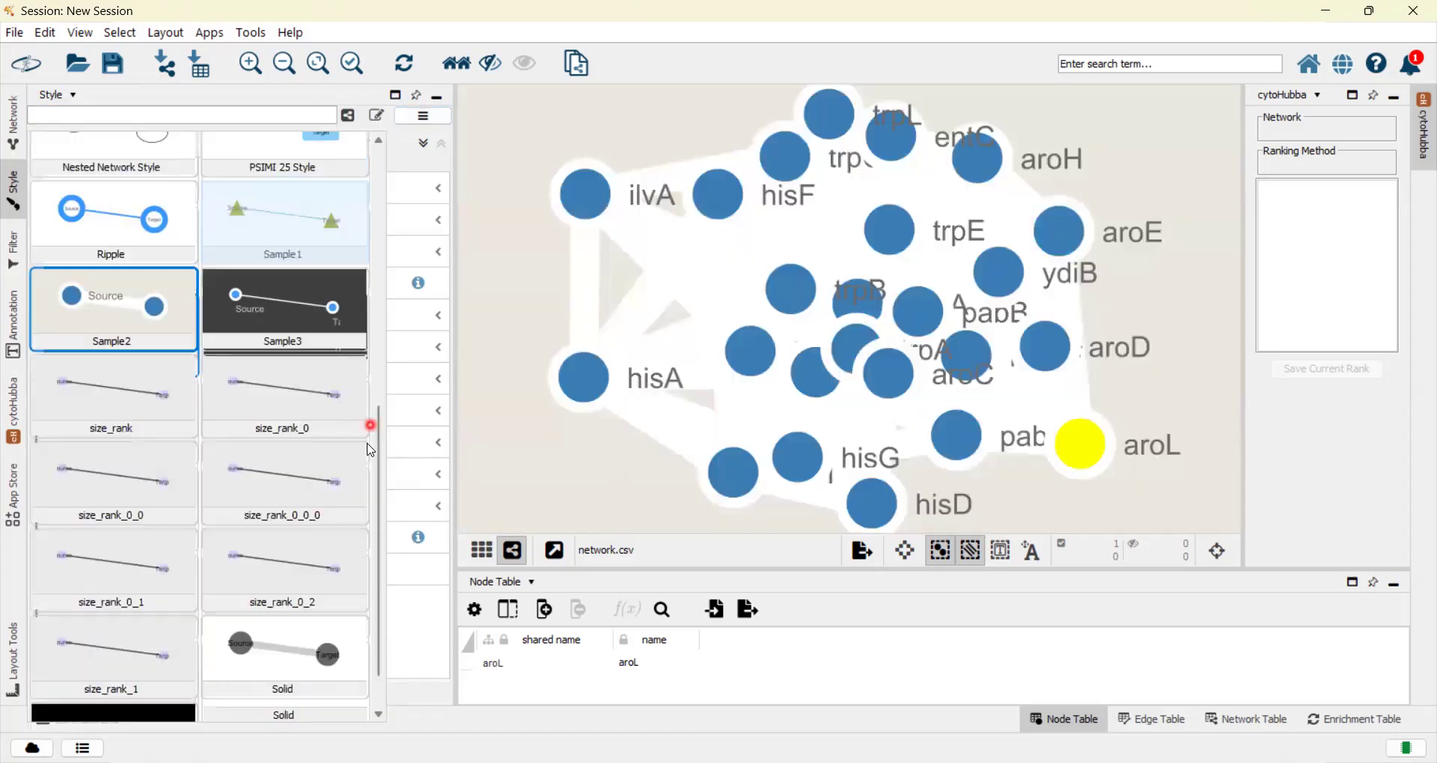
scroll(372, 359, "up", 4)
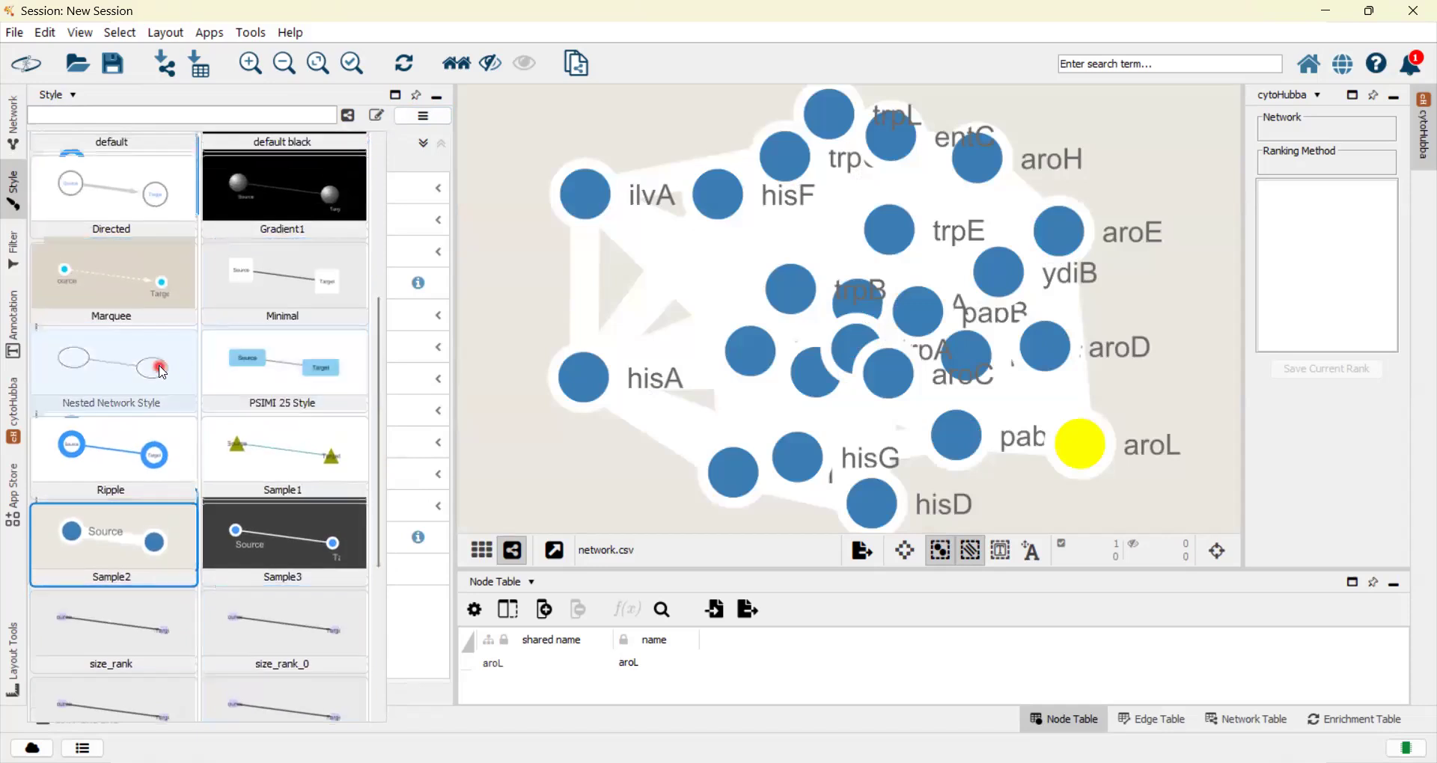
left_click(158, 365)
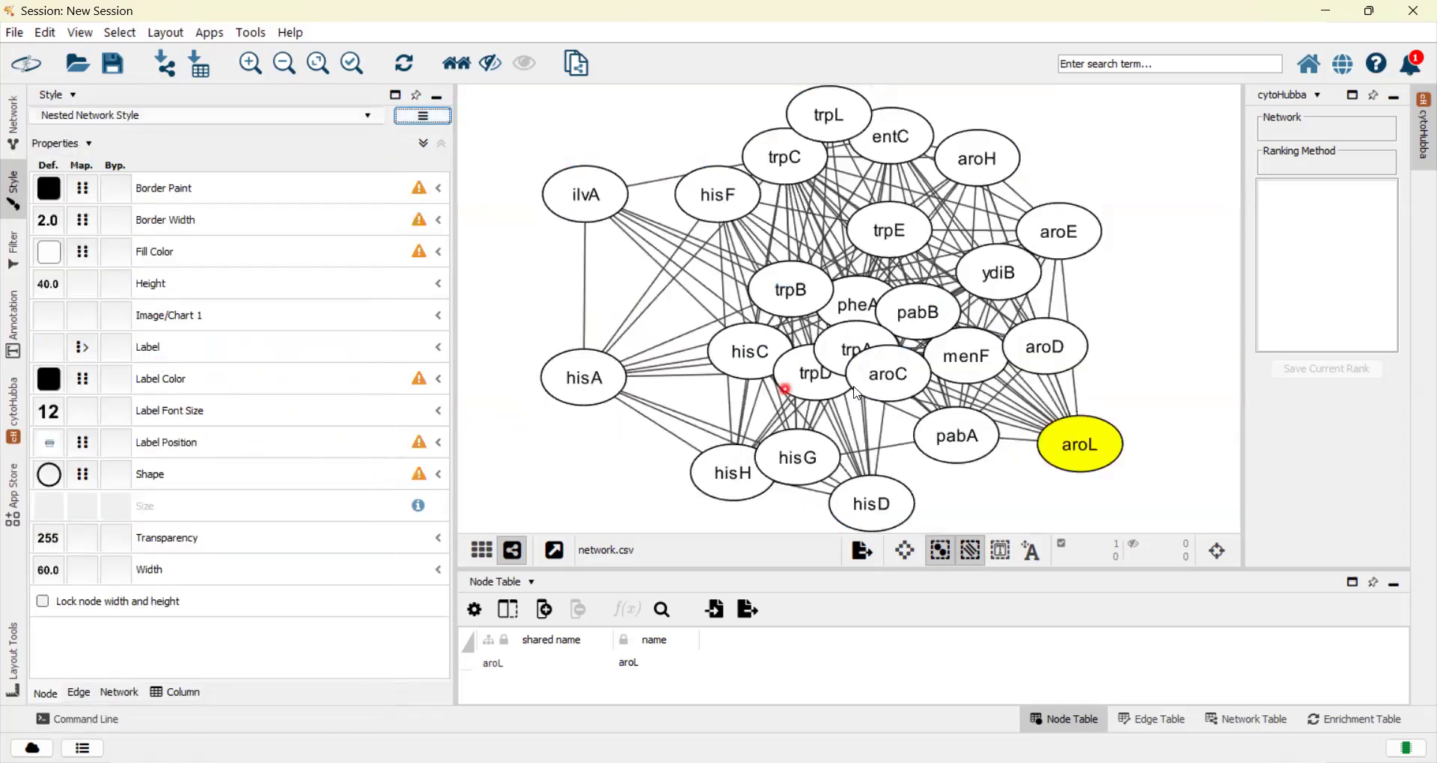
left_click(1165, 400)
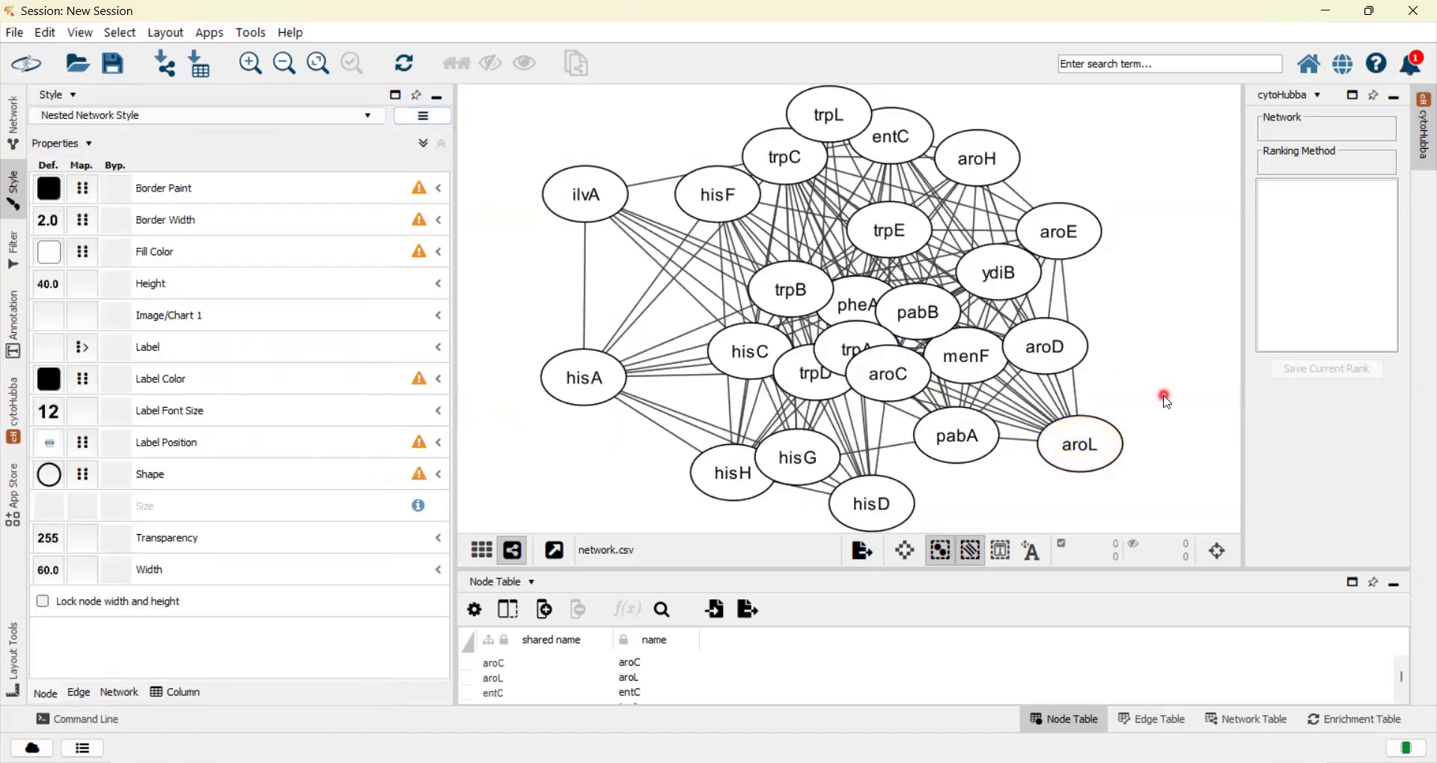
Try the BioPAX_0 style on the network and apply the BioPAX_SIF_0 style instead
left_click(214, 117)
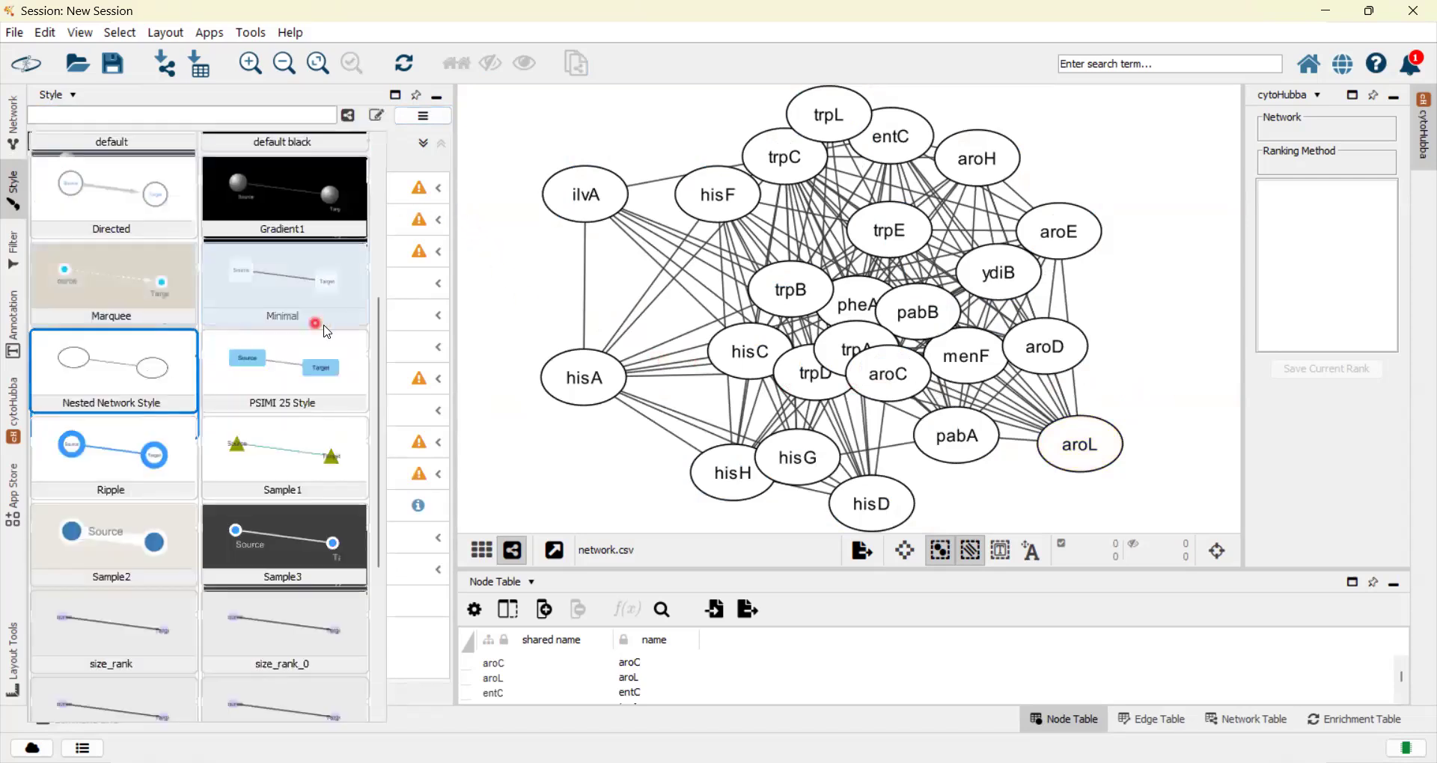
scroll(163, 327, "up", 5)
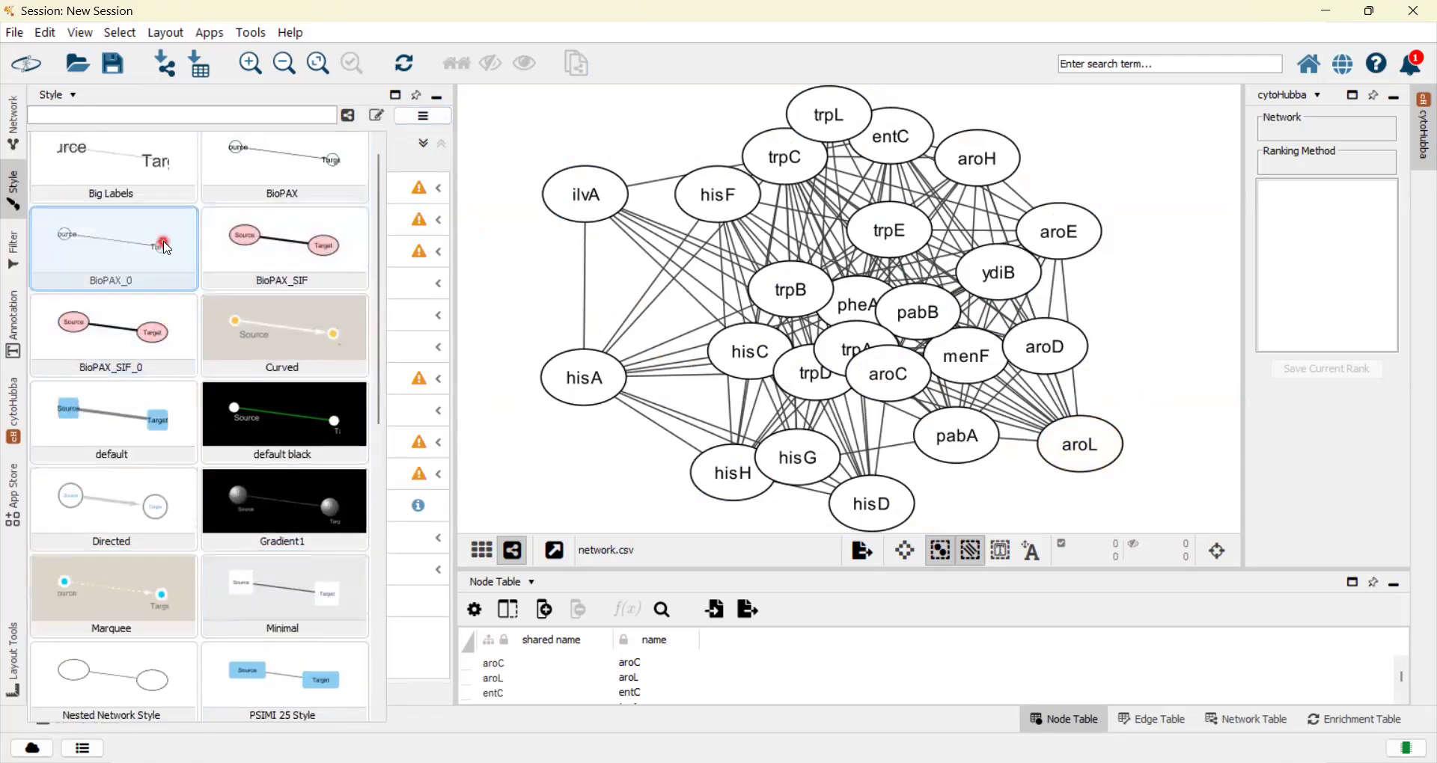
left_click(160, 251)
left_click(224, 120)
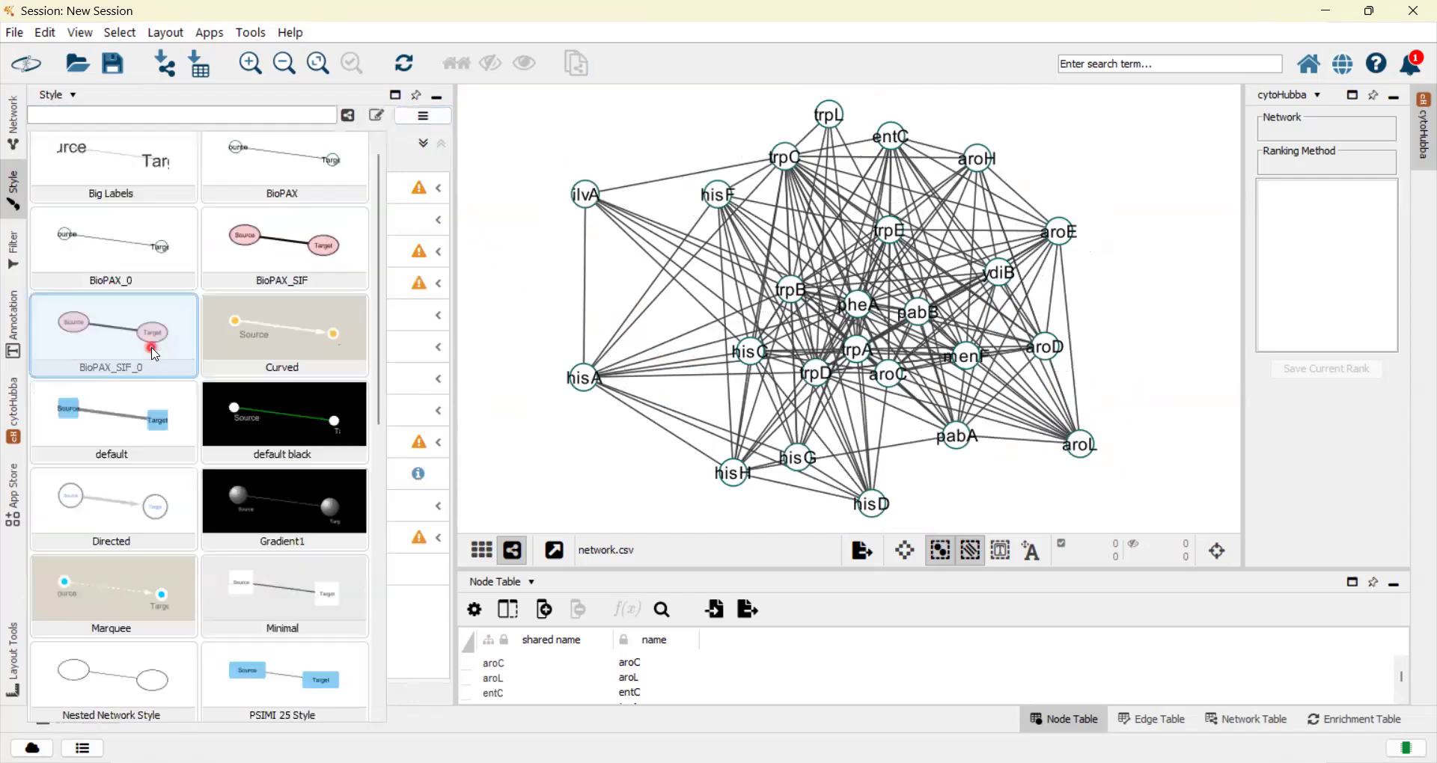
left_click(154, 354)
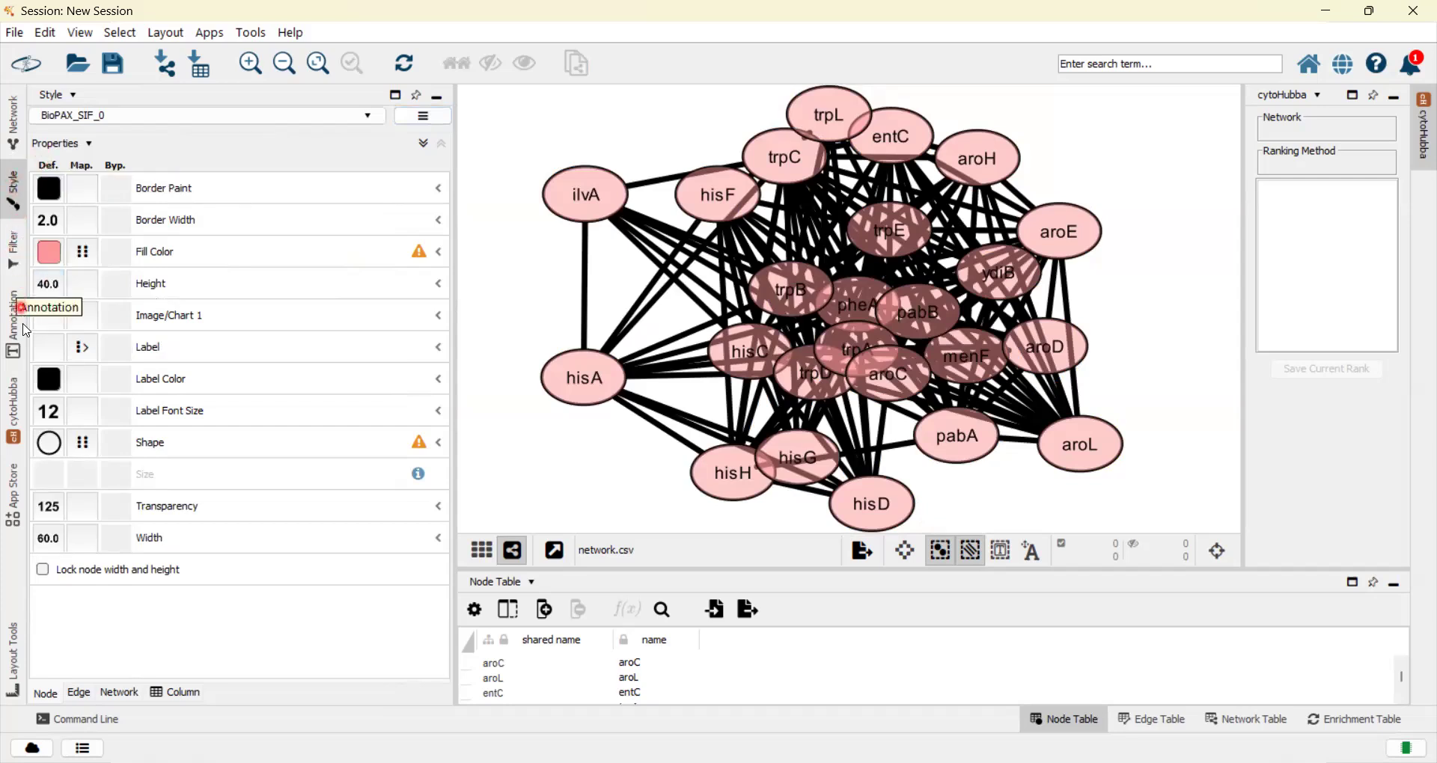
Look up "cyto" in the App Store, then disable the installed cytoHubba app and enable it again
left_click(210, 33)
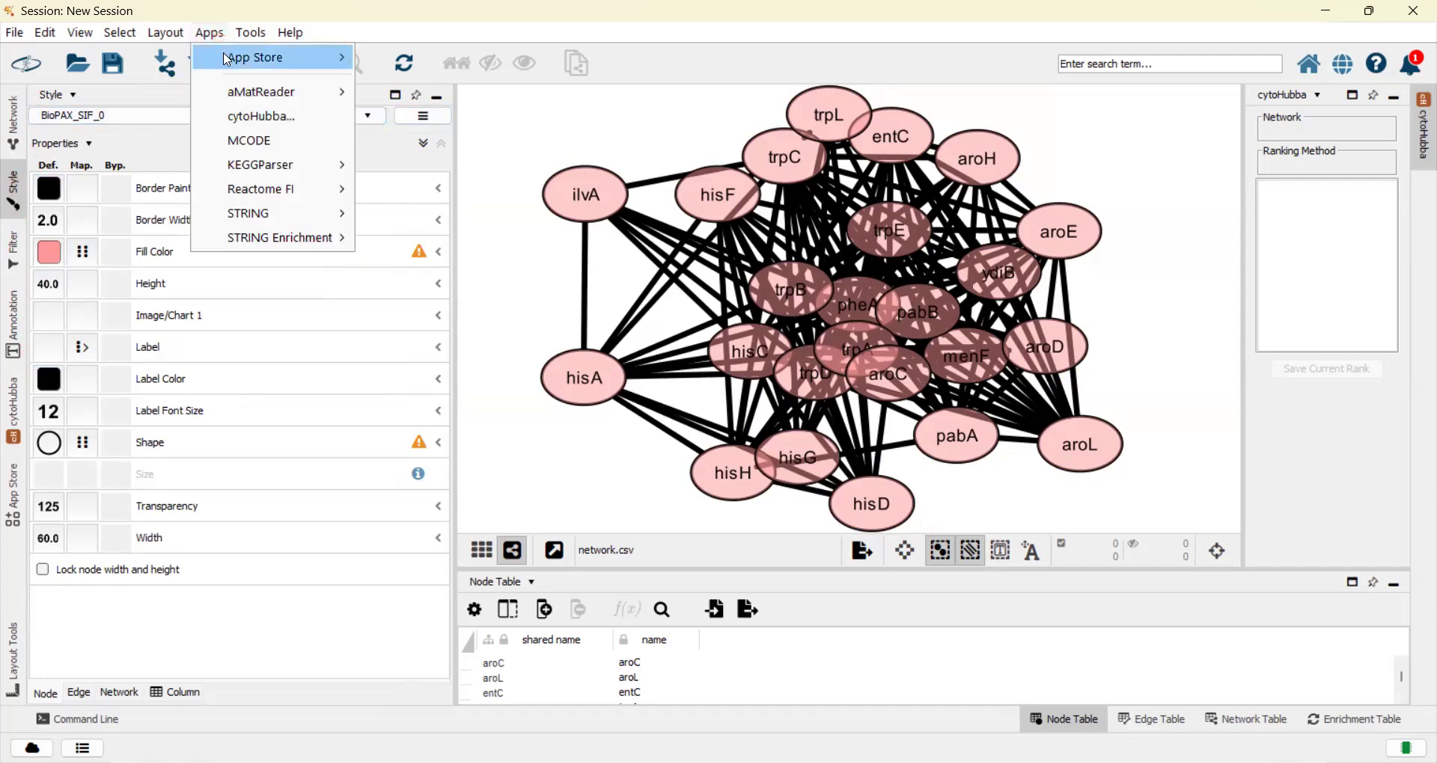
mouse_move(236, 68)
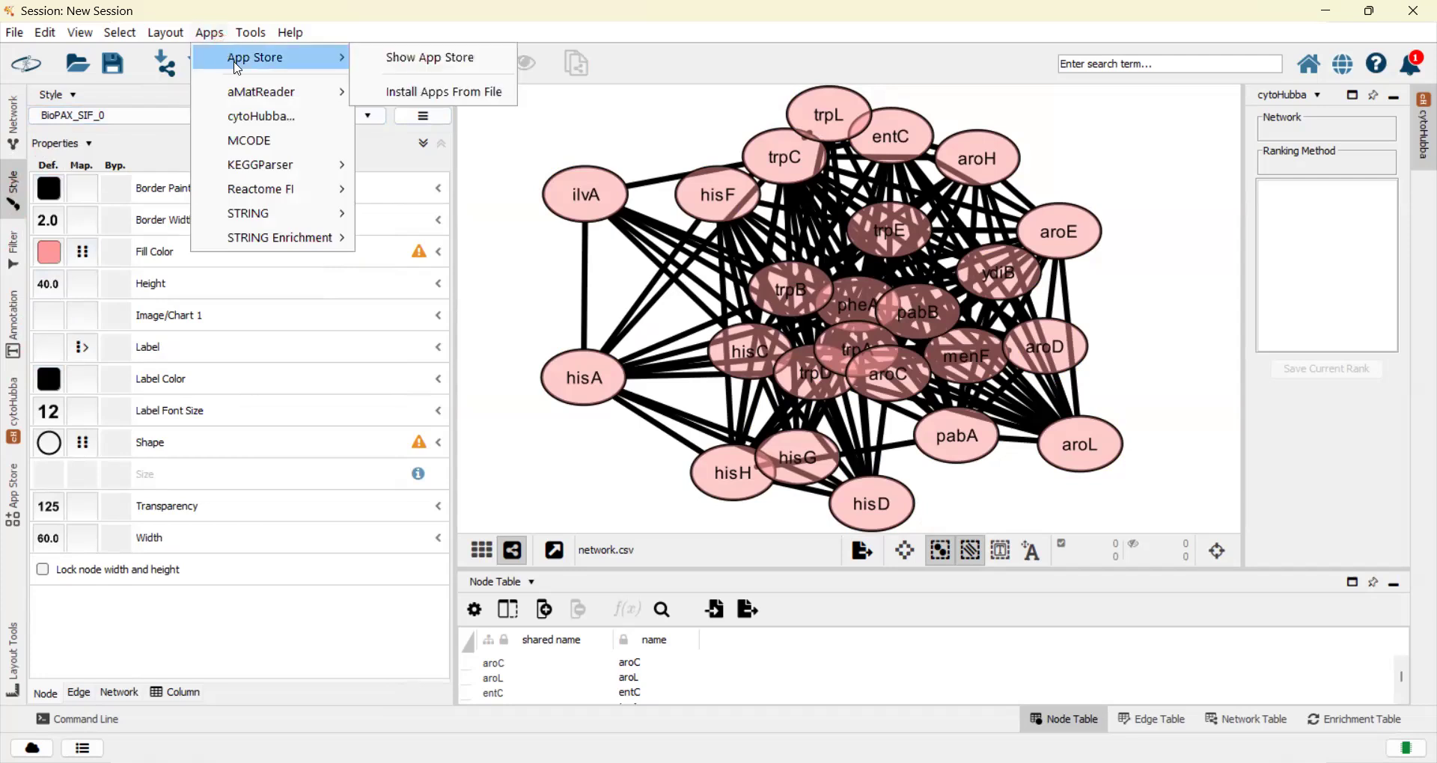
left_click(407, 58)
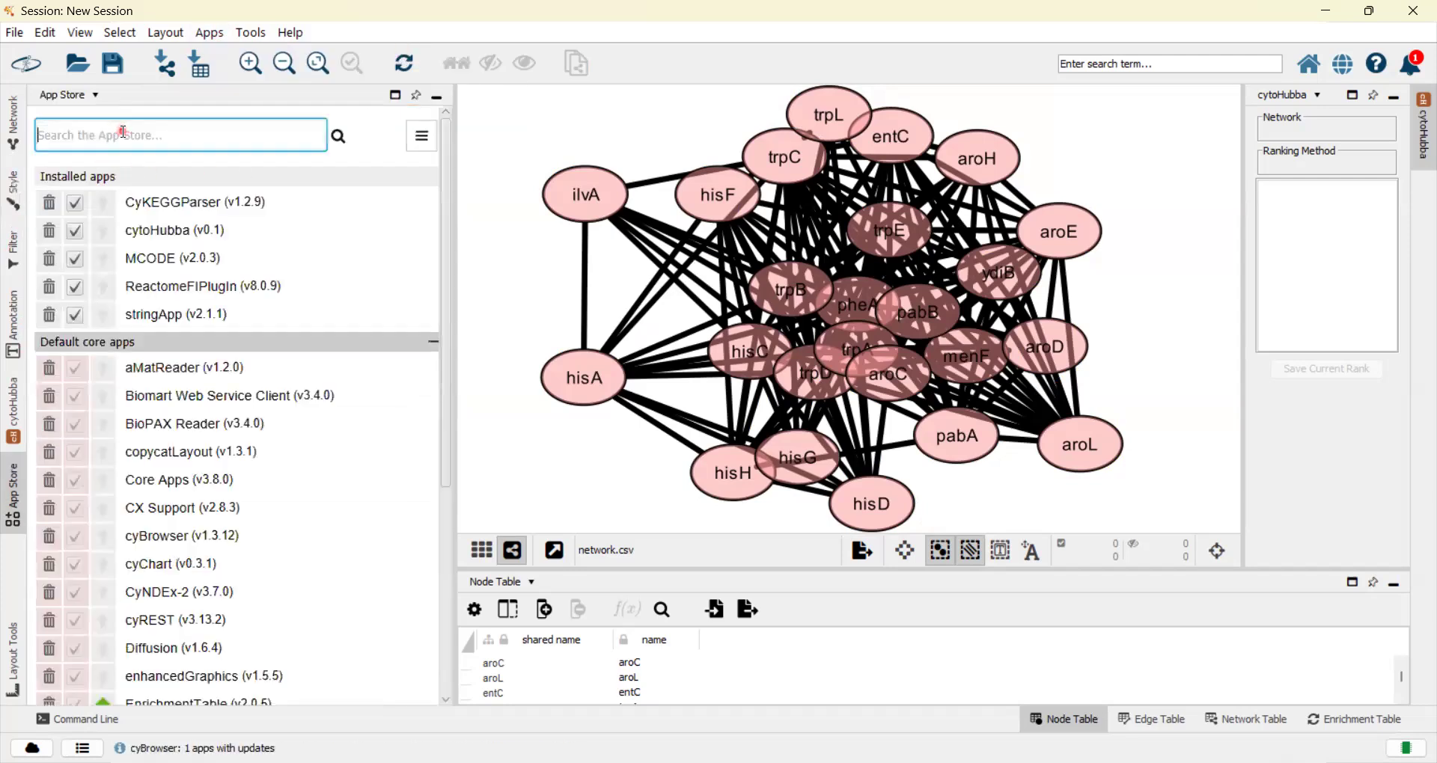
type("cyto")
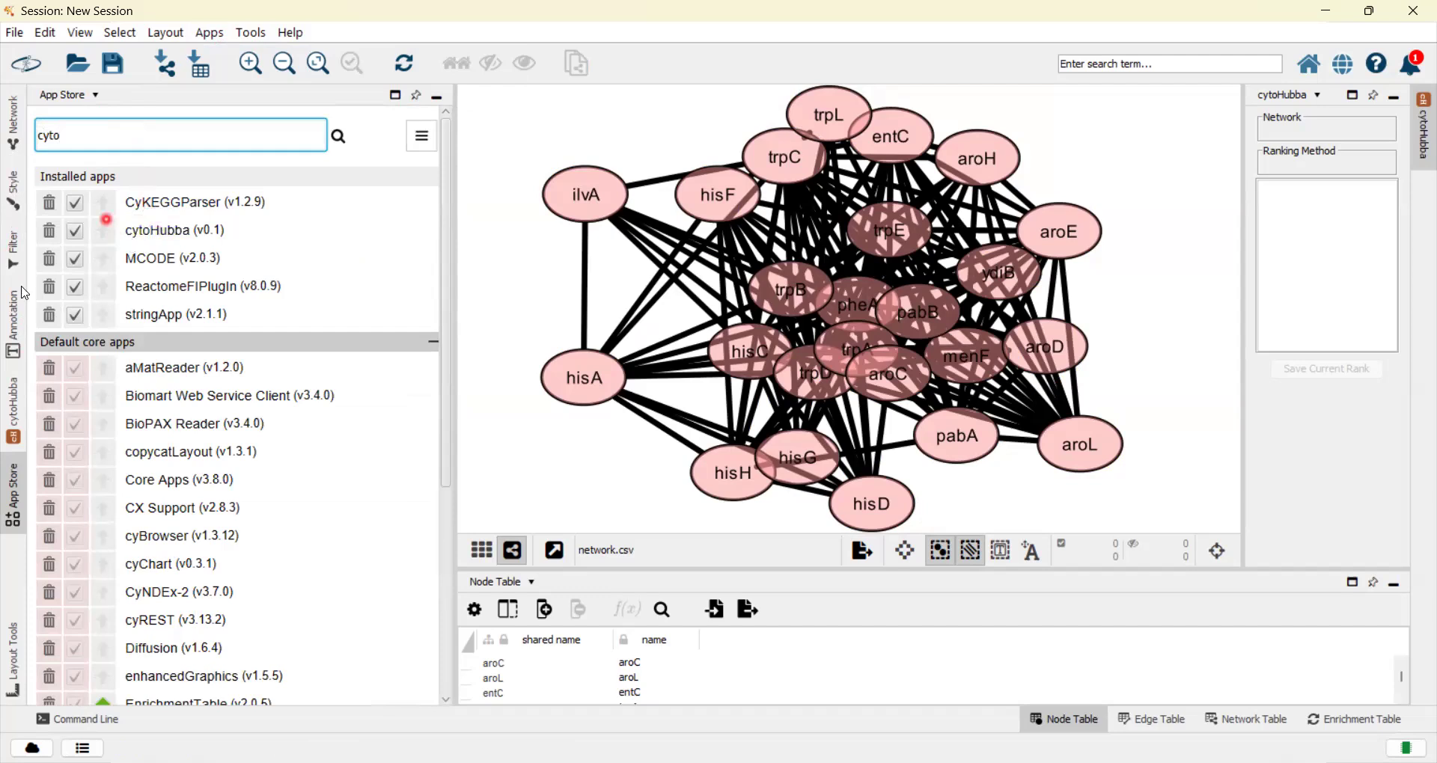
left_click(75, 231)
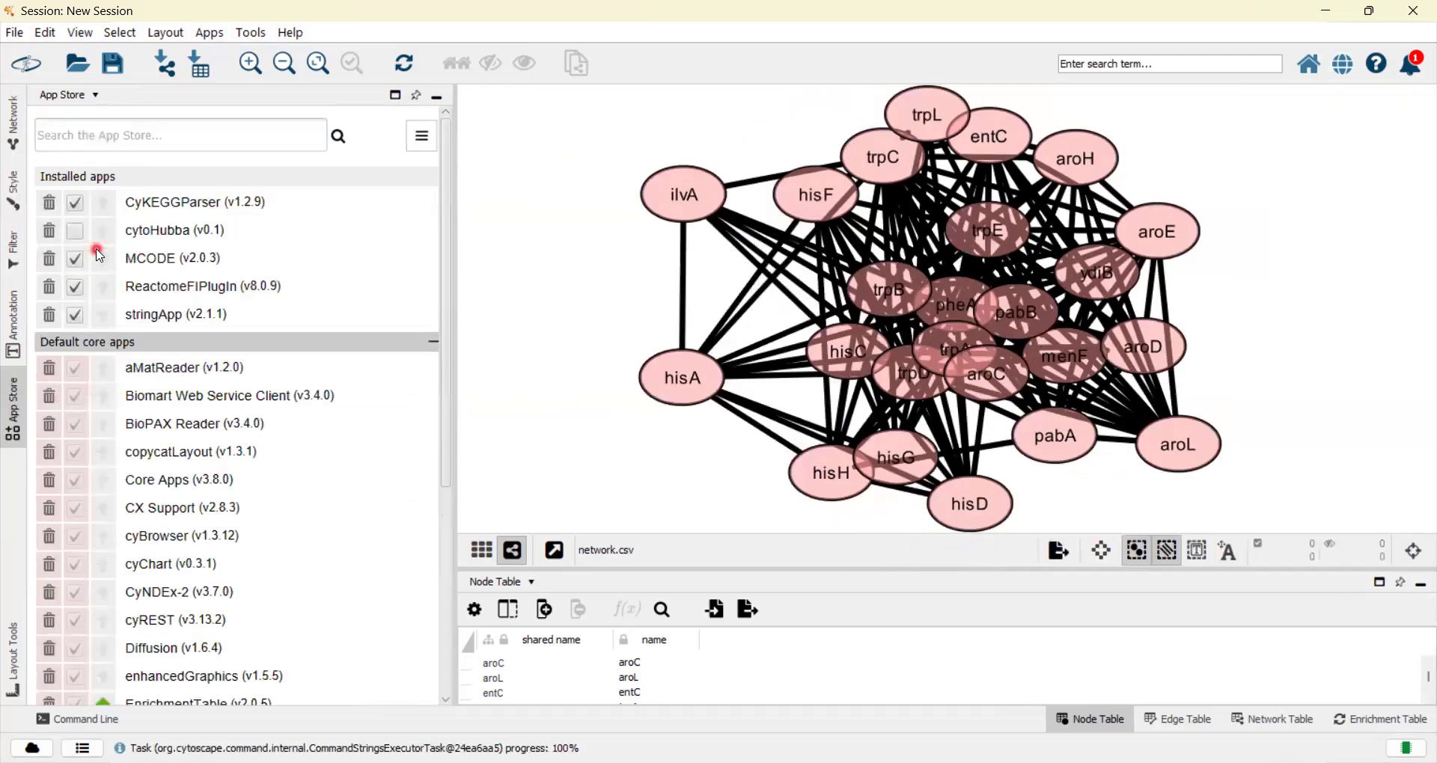
left_click(75, 231)
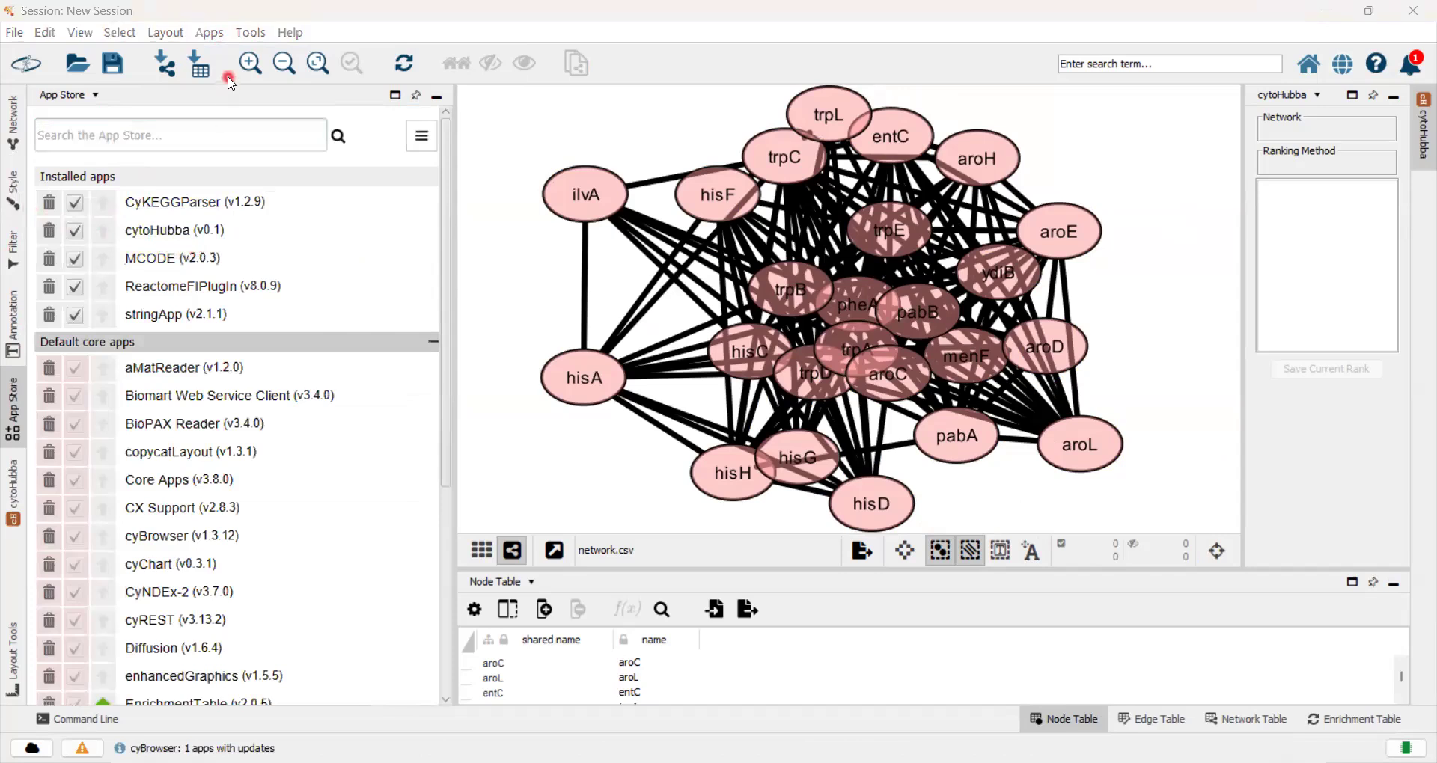
Calculate the cytoHubba node scores with network.csv as the target network
left_click(14, 495)
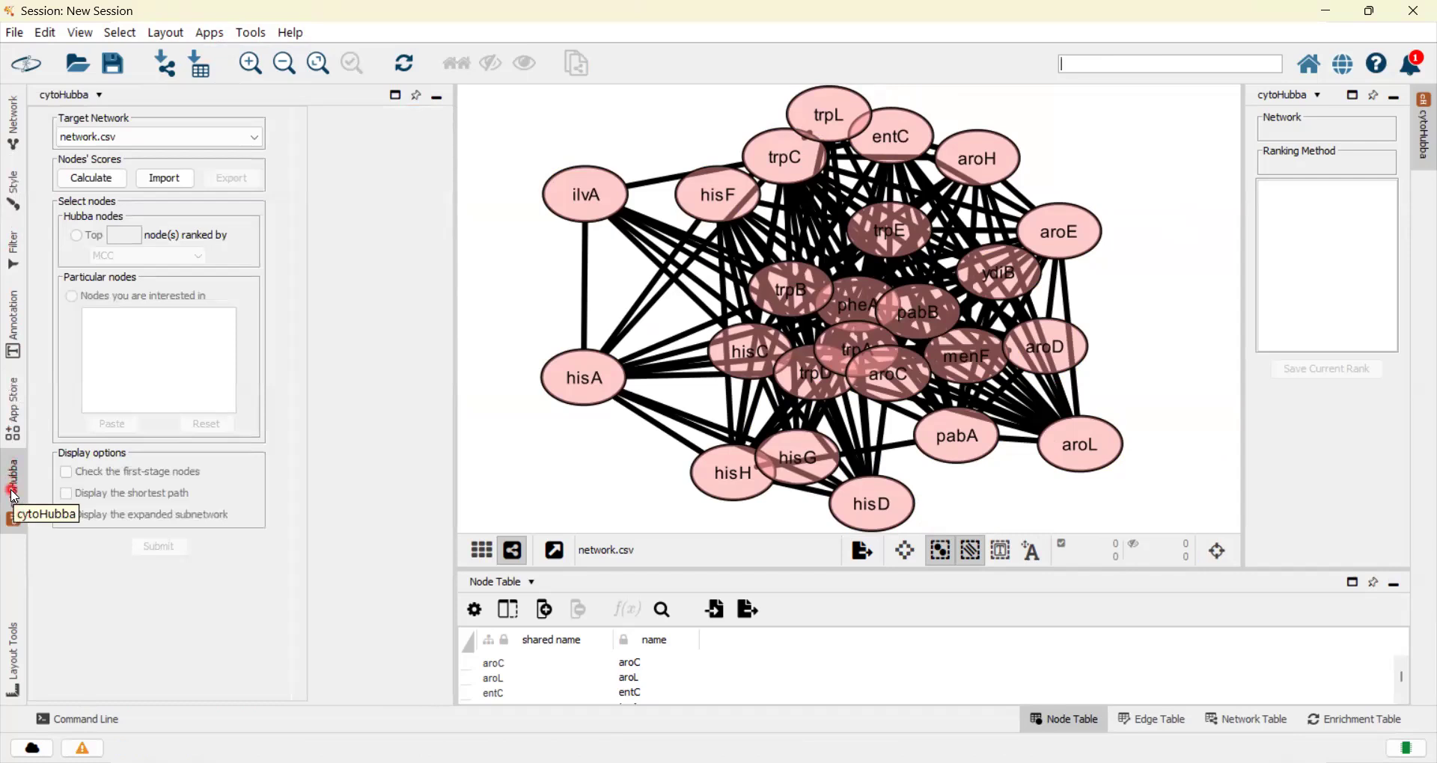
left_click(166, 137)
left_click(166, 154)
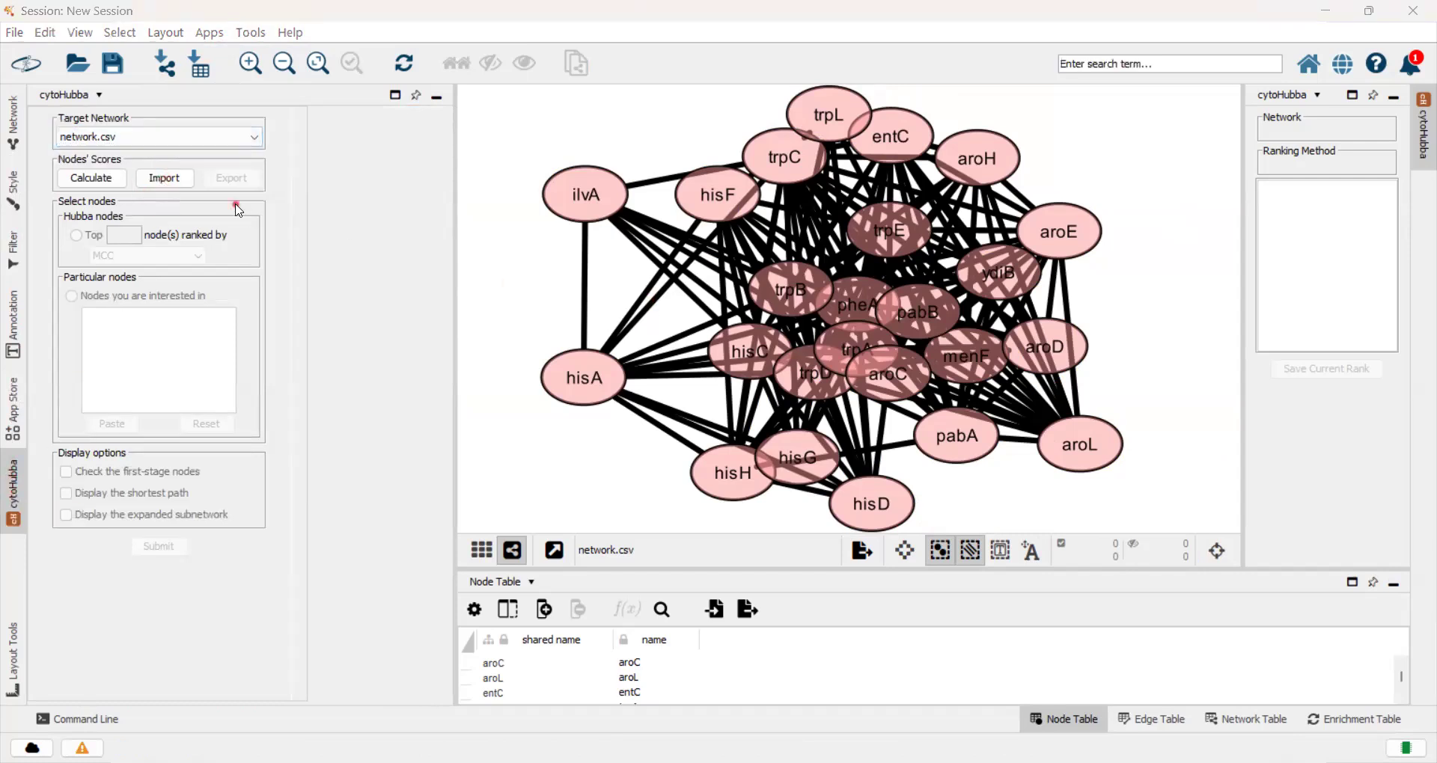
left_click(119, 182)
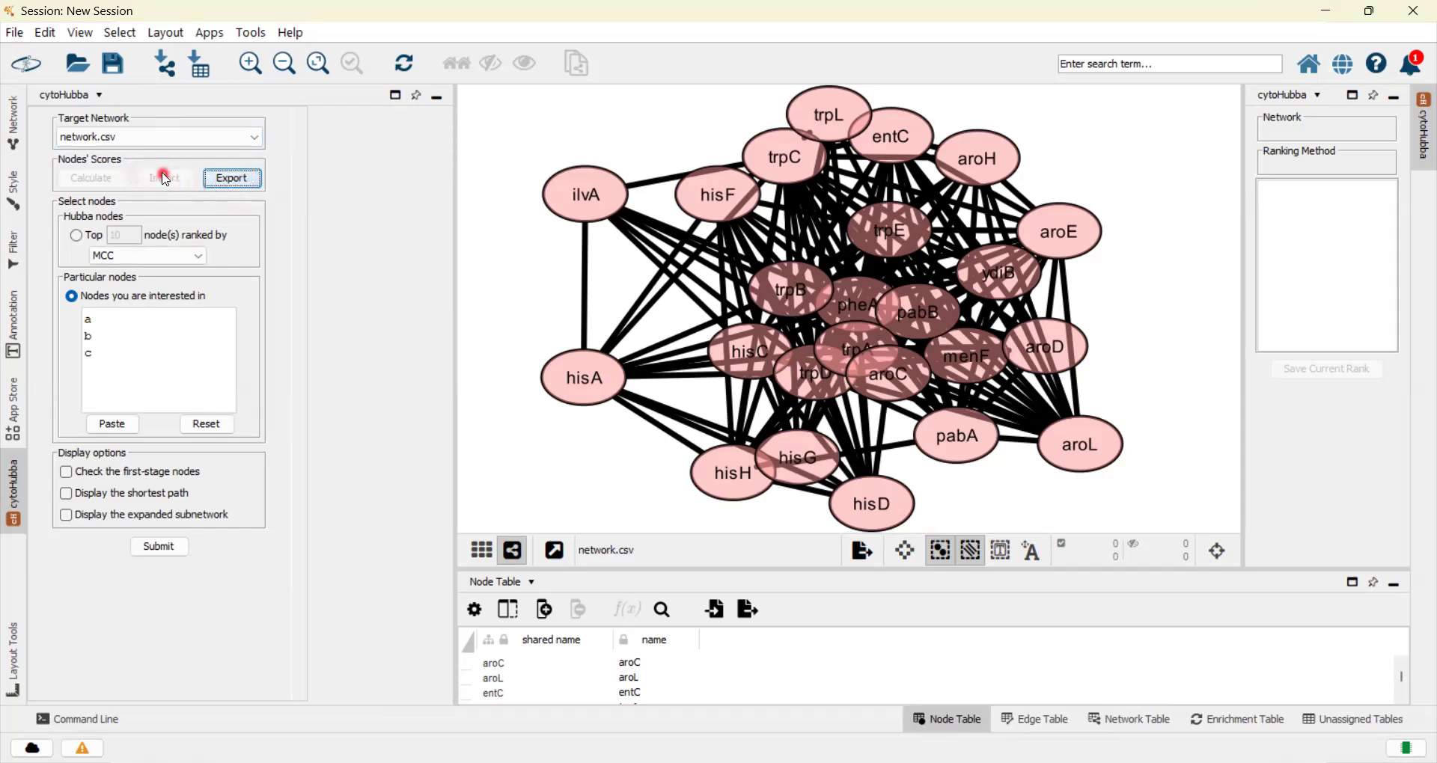
left_click(224, 136)
left_click(301, 114)
left_click(289, 35)
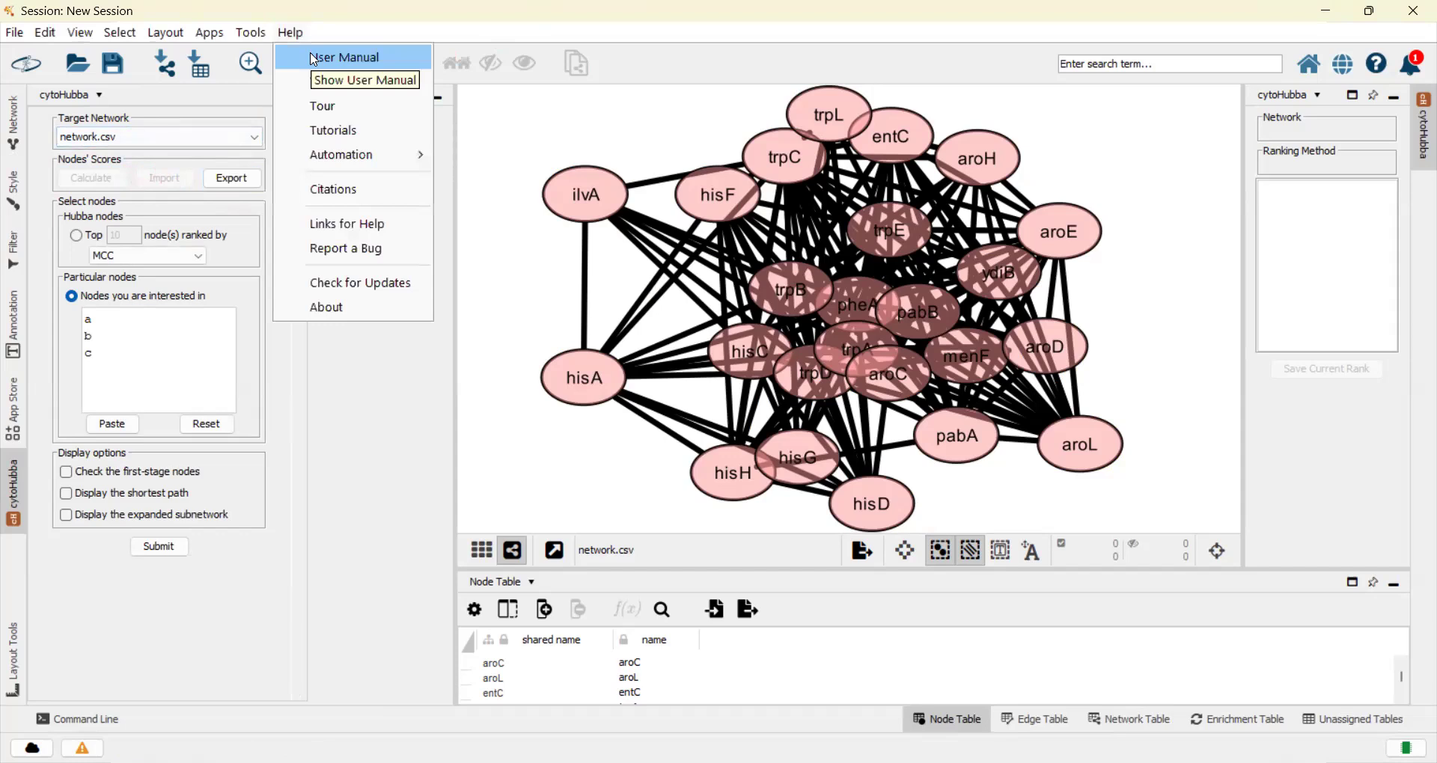
left_click(317, 402)
left_click(466, 369)
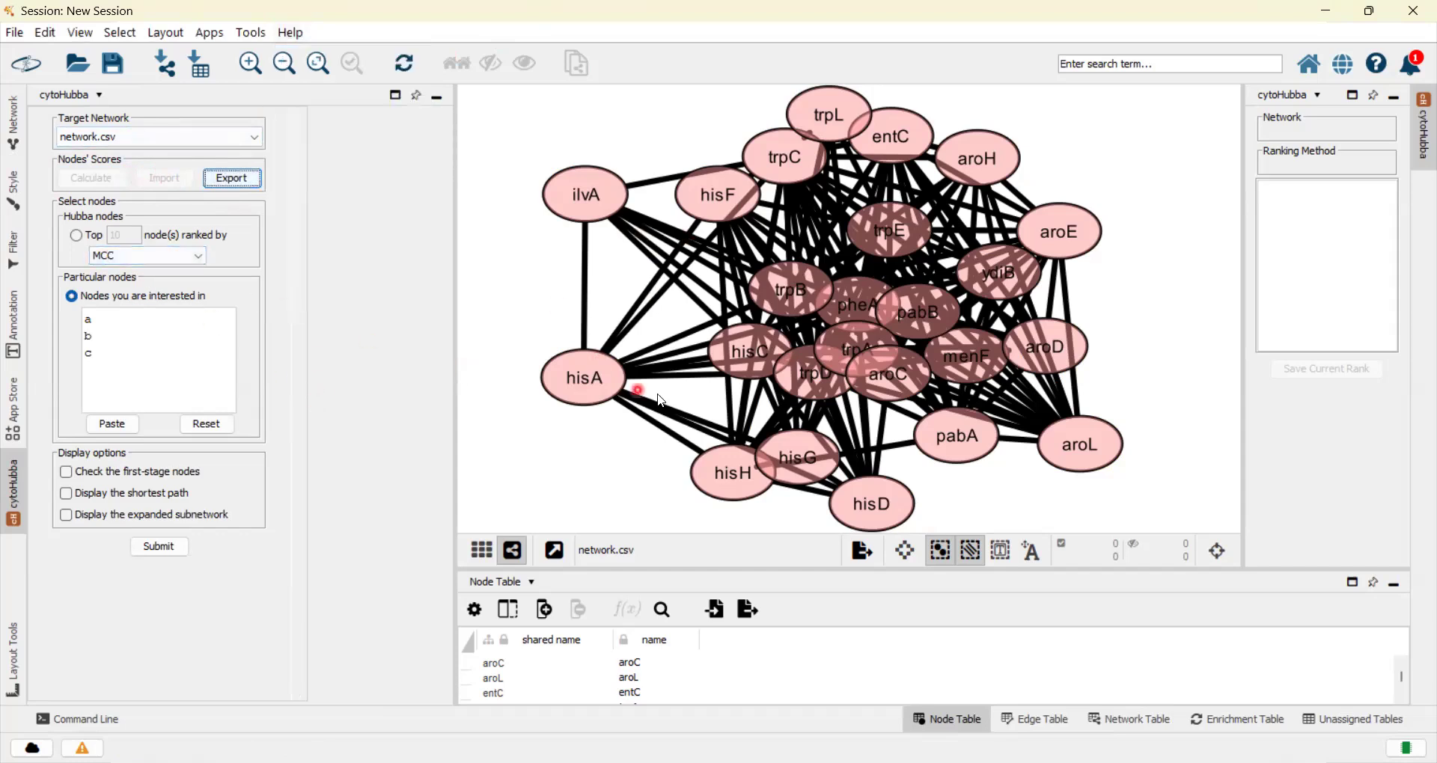
Check the node and edge counts of network.csv in the network list
left_click(12, 118)
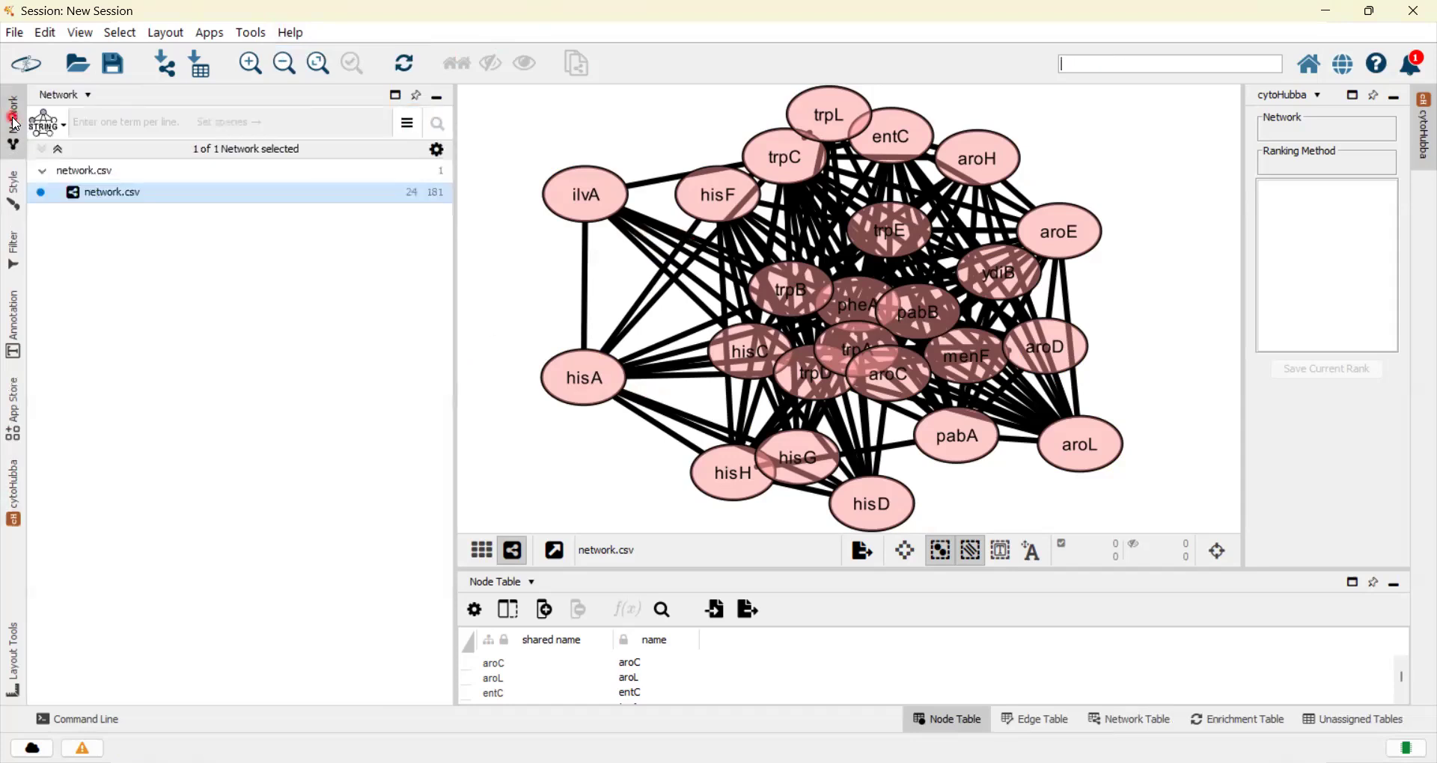
left_click(405, 194)
left_click(18, 184)
Set the cytoHubba node selection to the top 10 hub nodes ranked by MCC
left_click(16, 495)
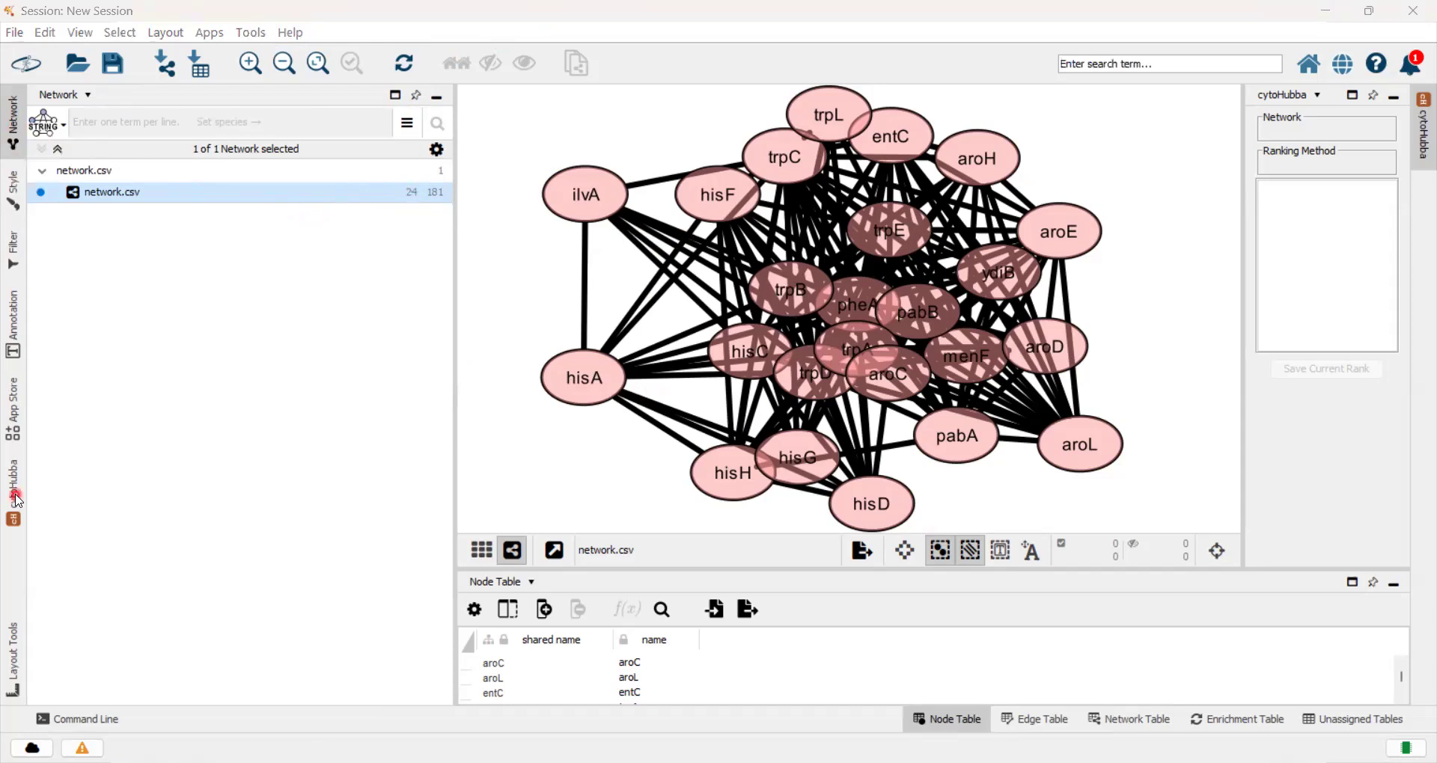
left_click(75, 216)
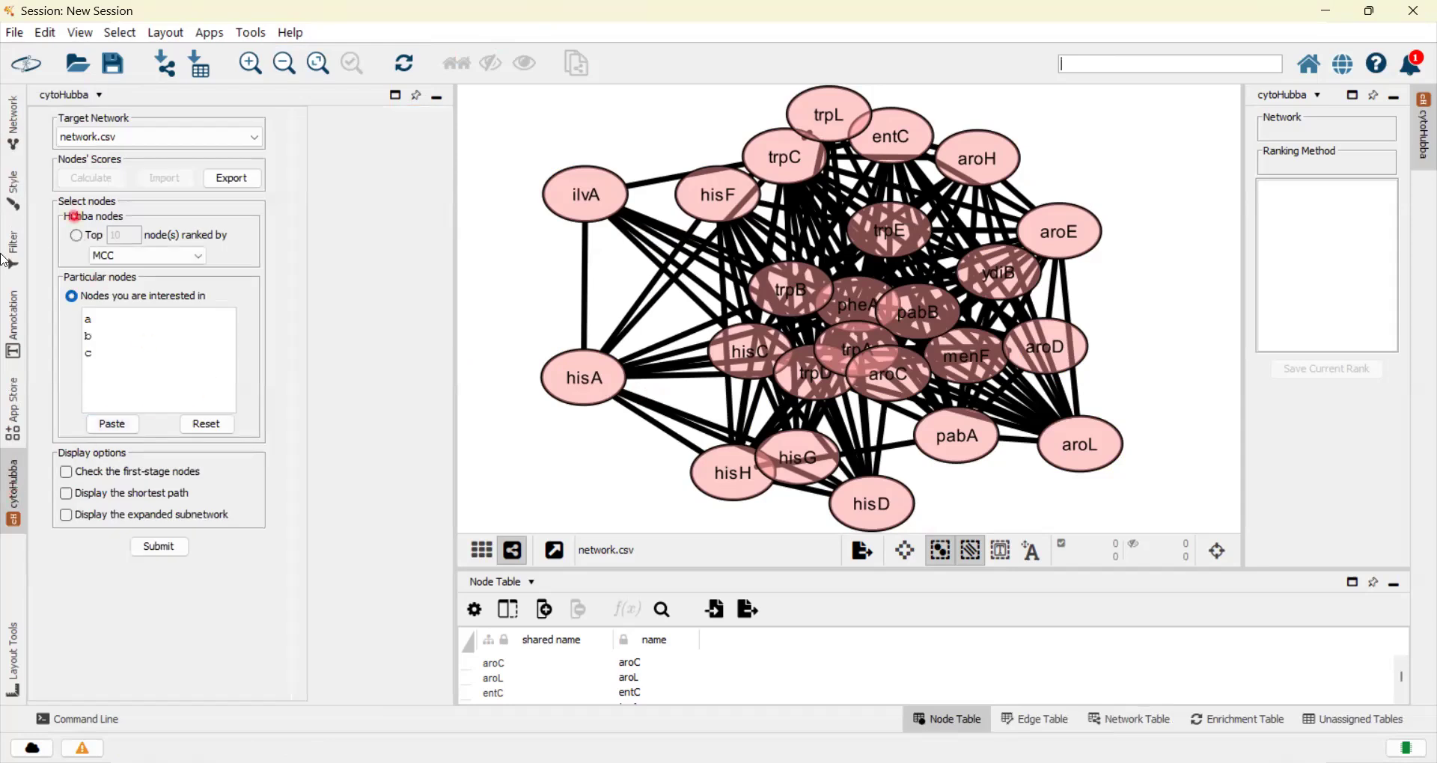
left_click(77, 235)
left_click(124, 235)
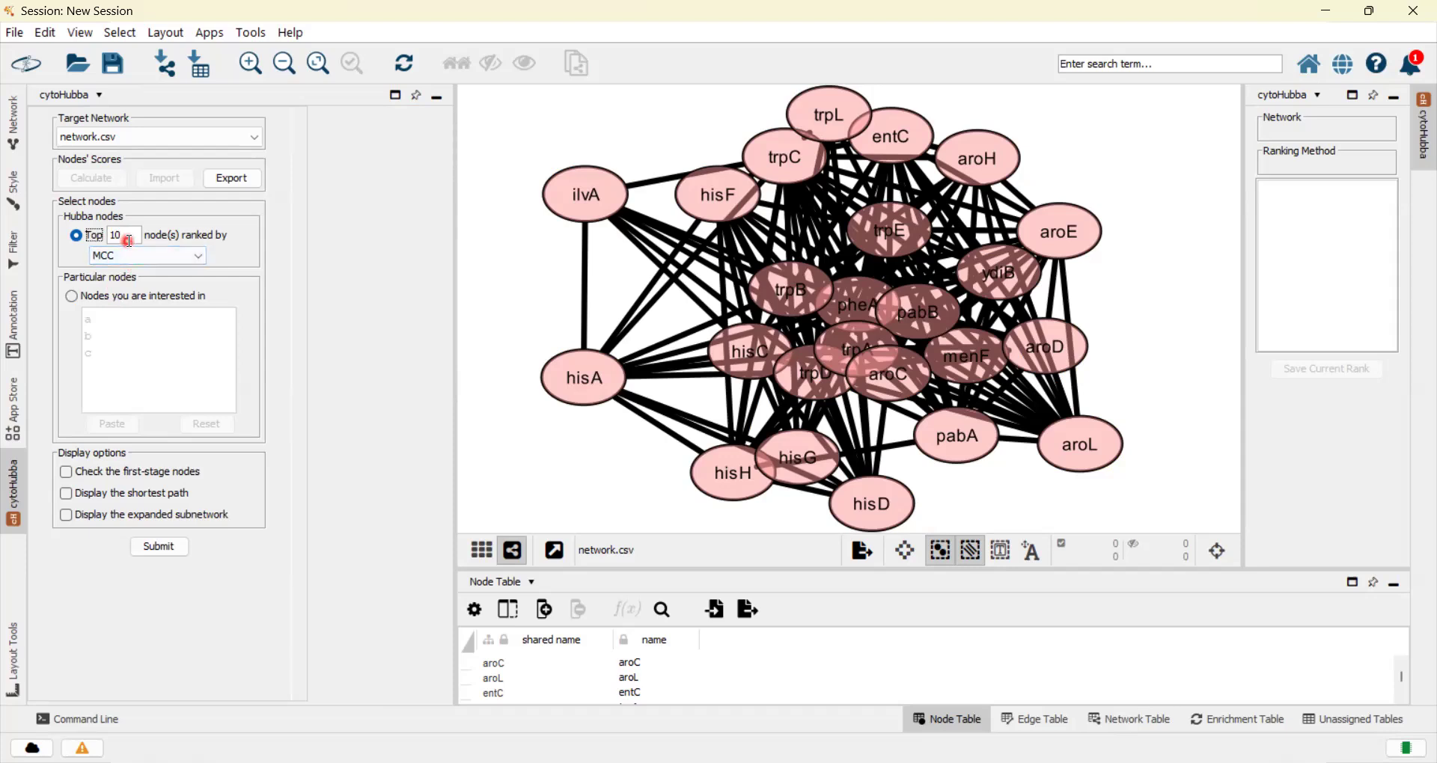
left_click(134, 256)
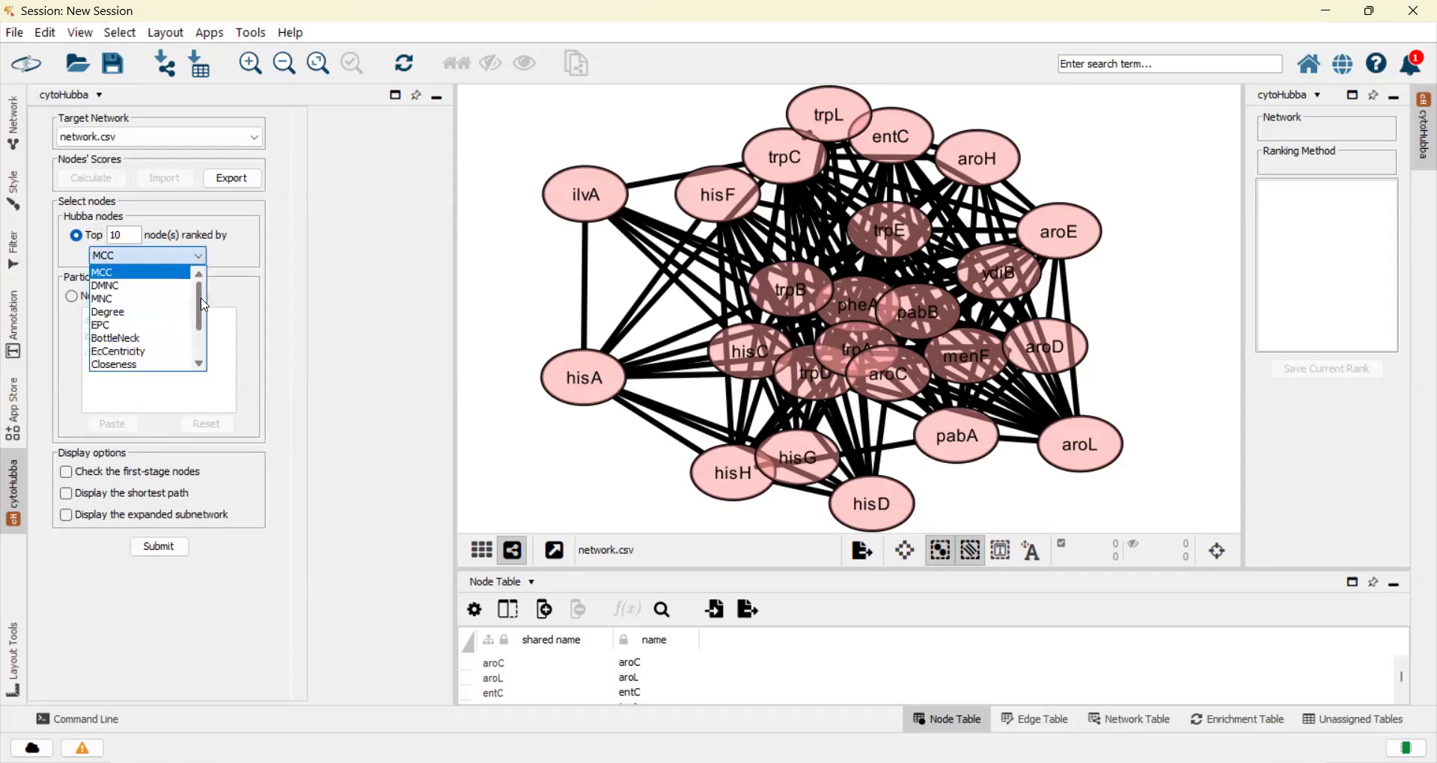
scroll(200, 322, "down", 4)
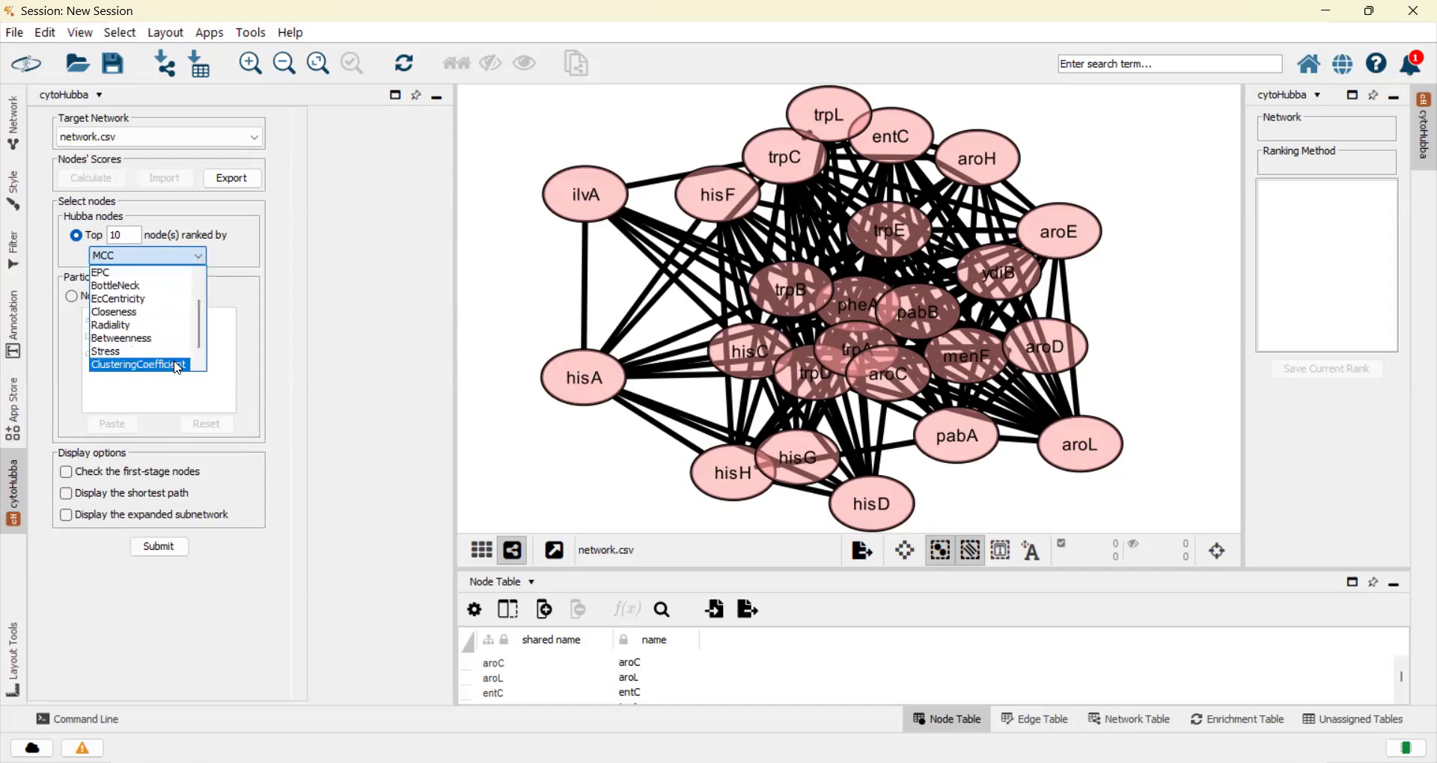
scroll(205, 300, "up", 4)
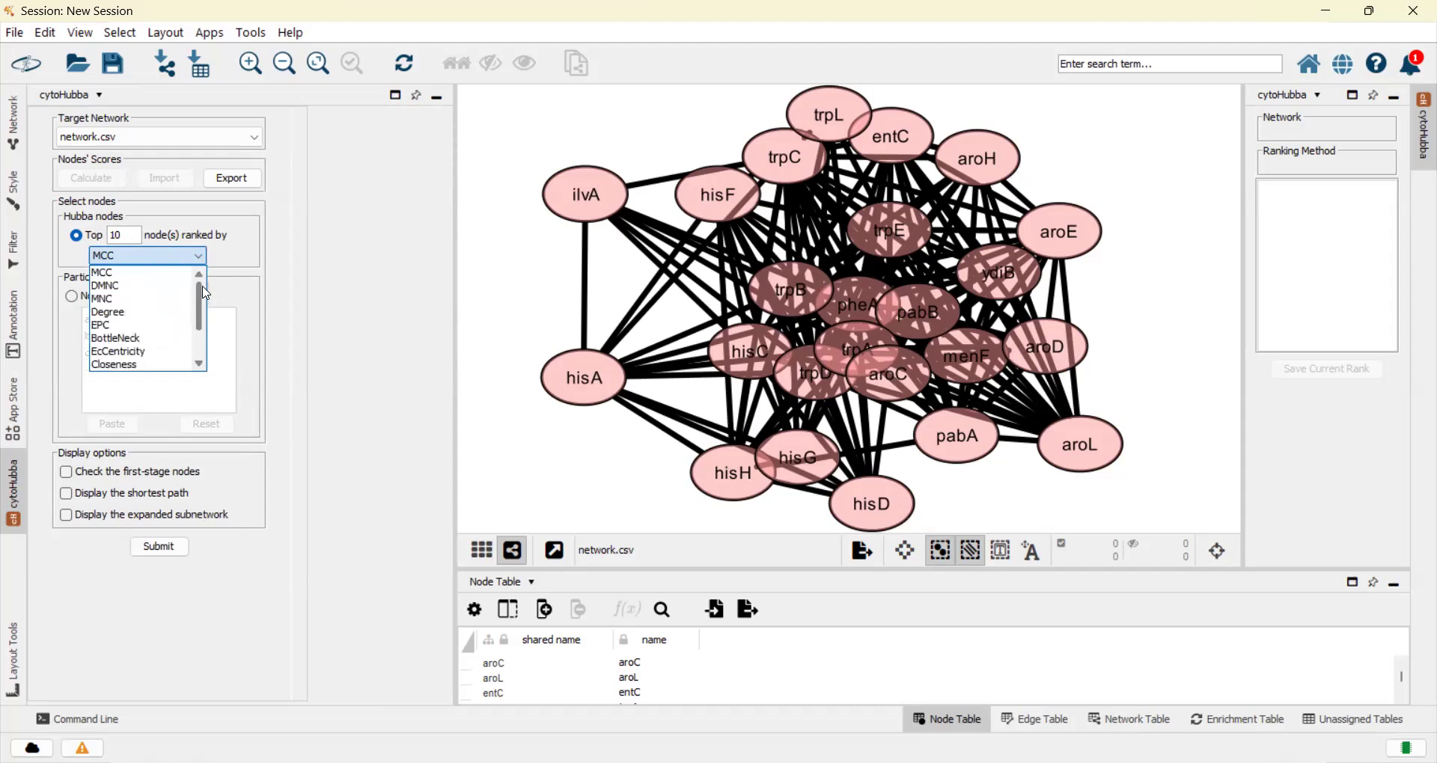
left_click(155, 272)
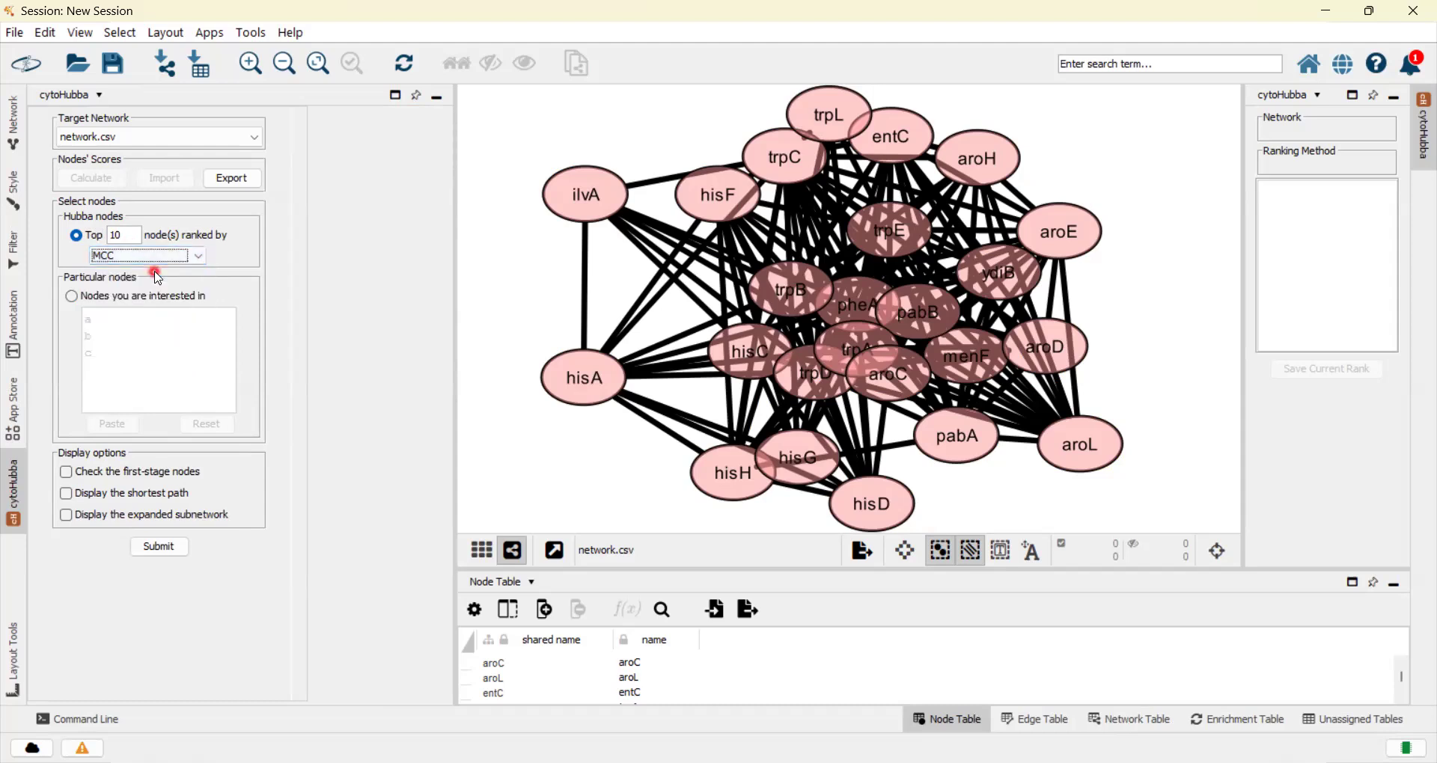
Generate the top-10 MCC hub subnetwork with the first-stage nodes checked and the shortest path displayed
left_click(115, 479)
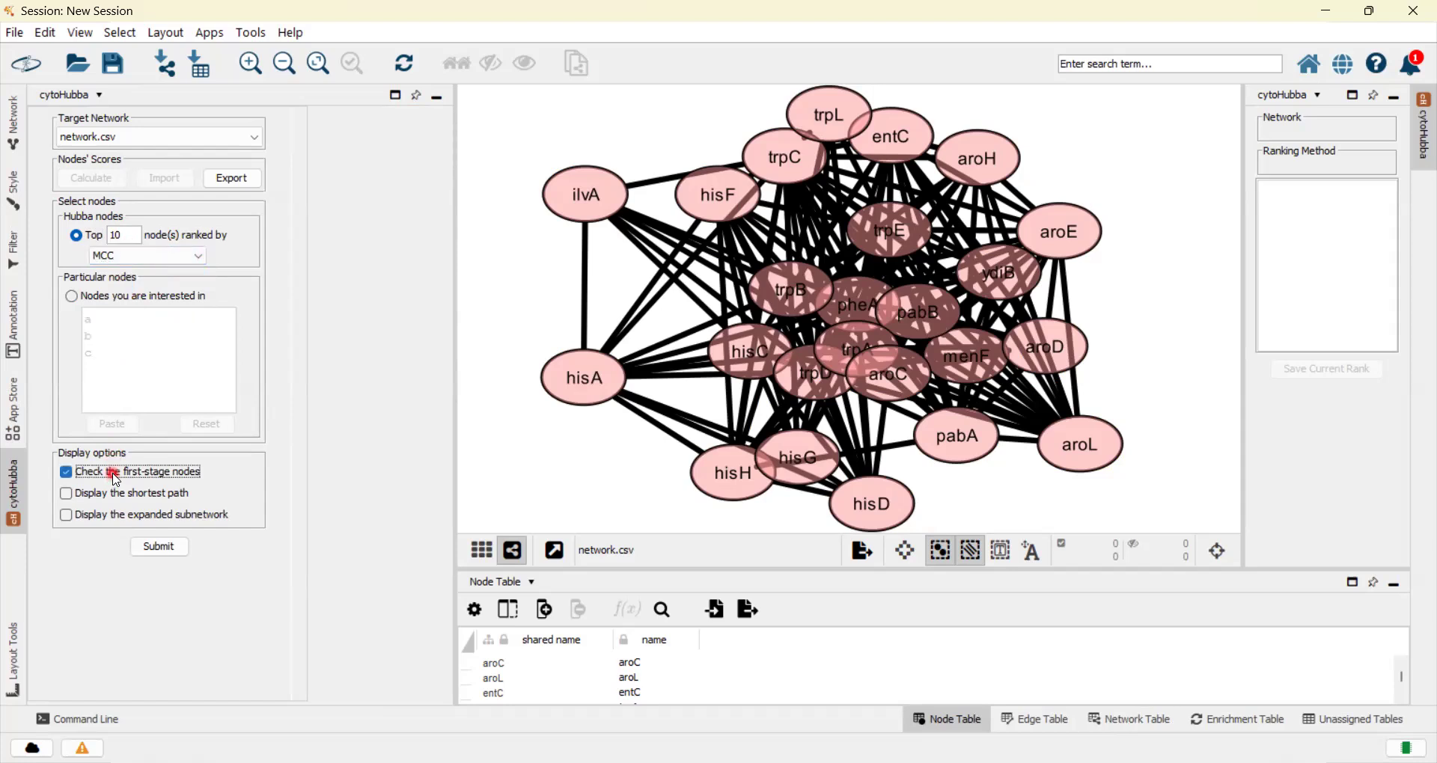
left_click(117, 500)
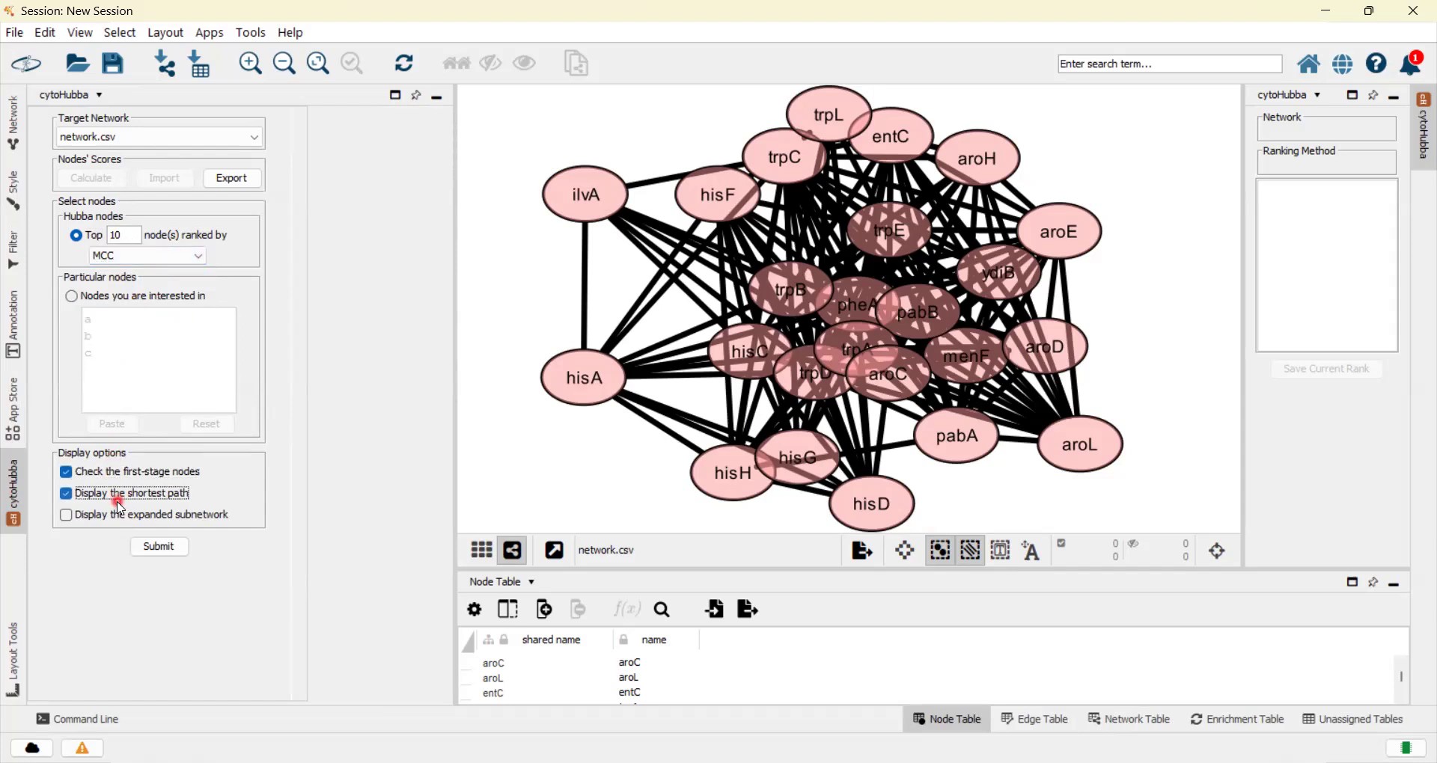
left_click(150, 549)
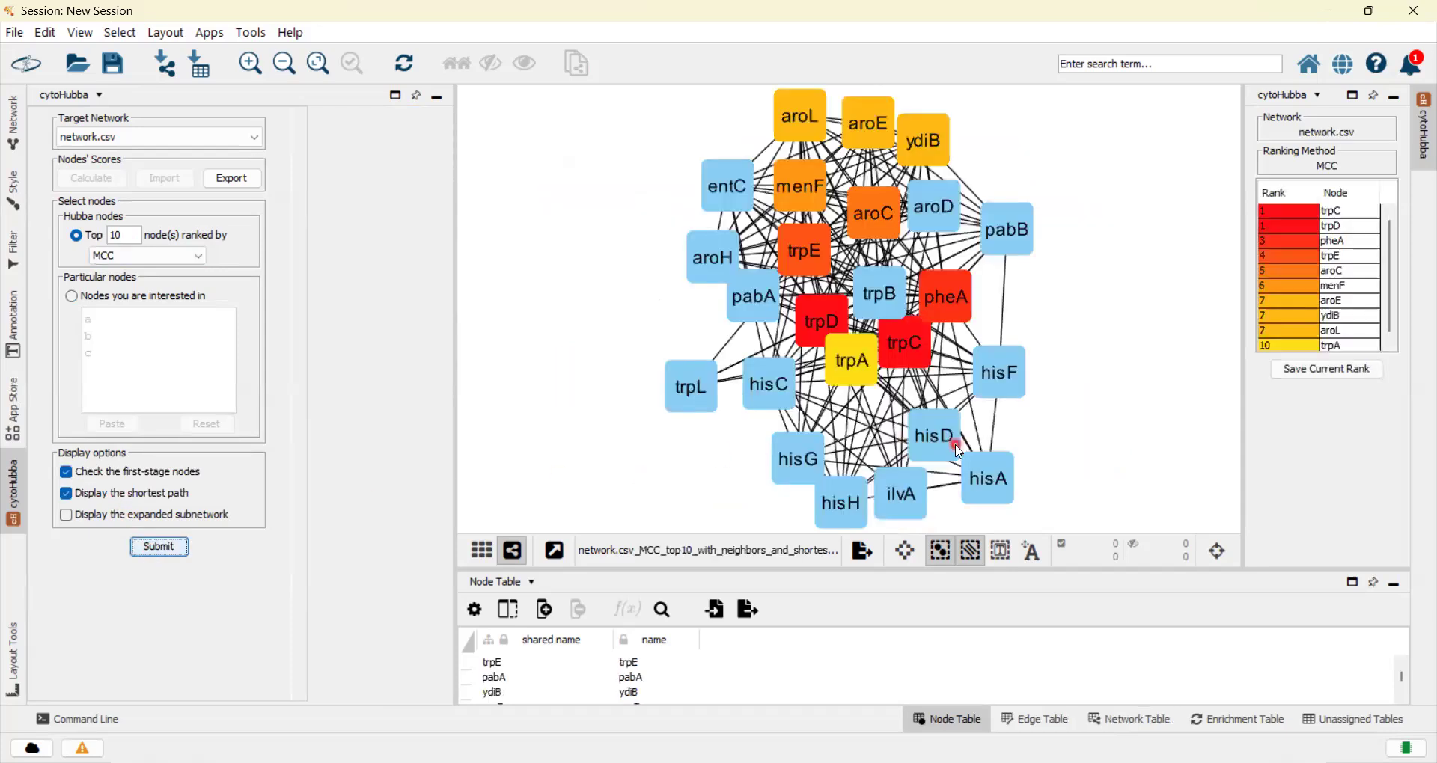
Spread the entC, aroH, pabA, trpL, hisC, hisG and hisH nodes outward in a detached, maximized network view, then reattach it
left_click(557, 552)
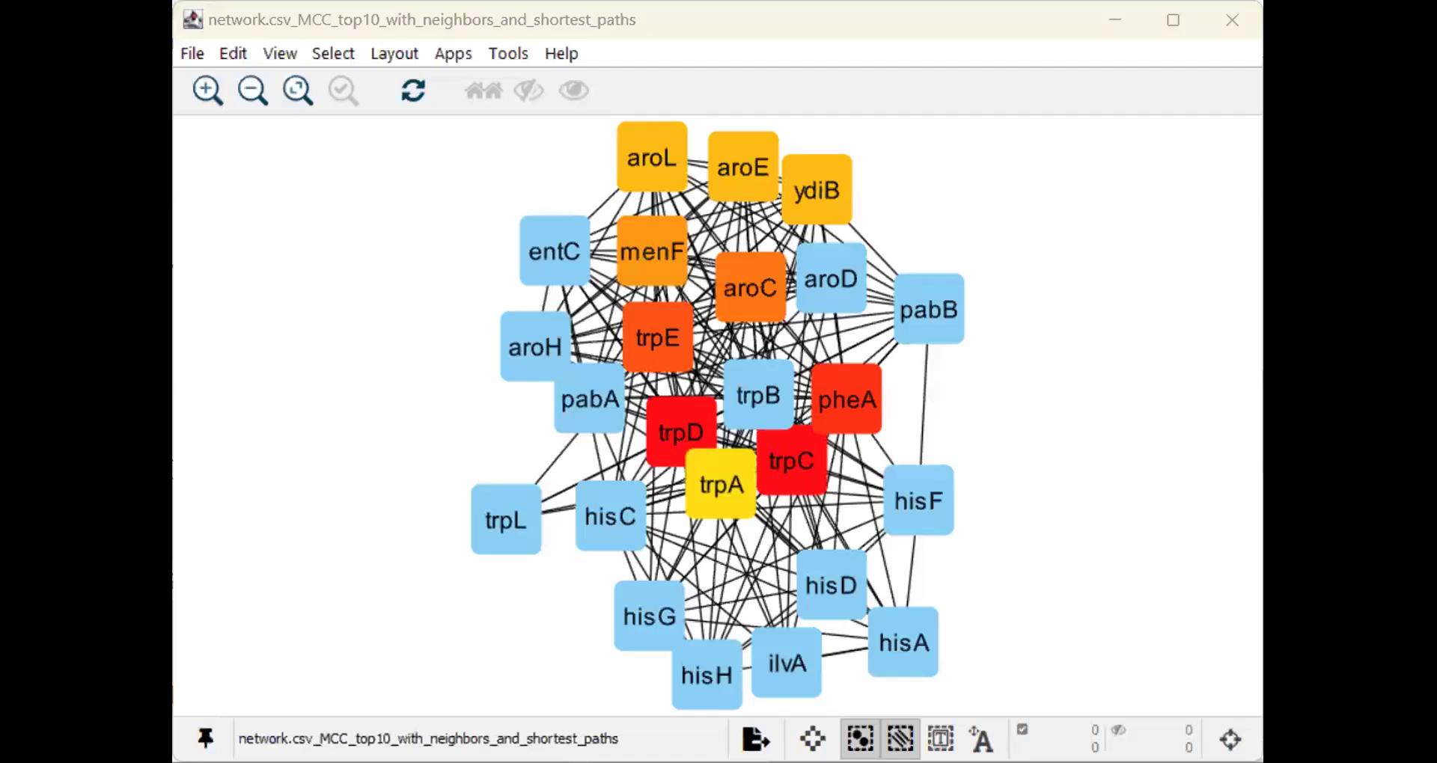
left_click(1173, 19)
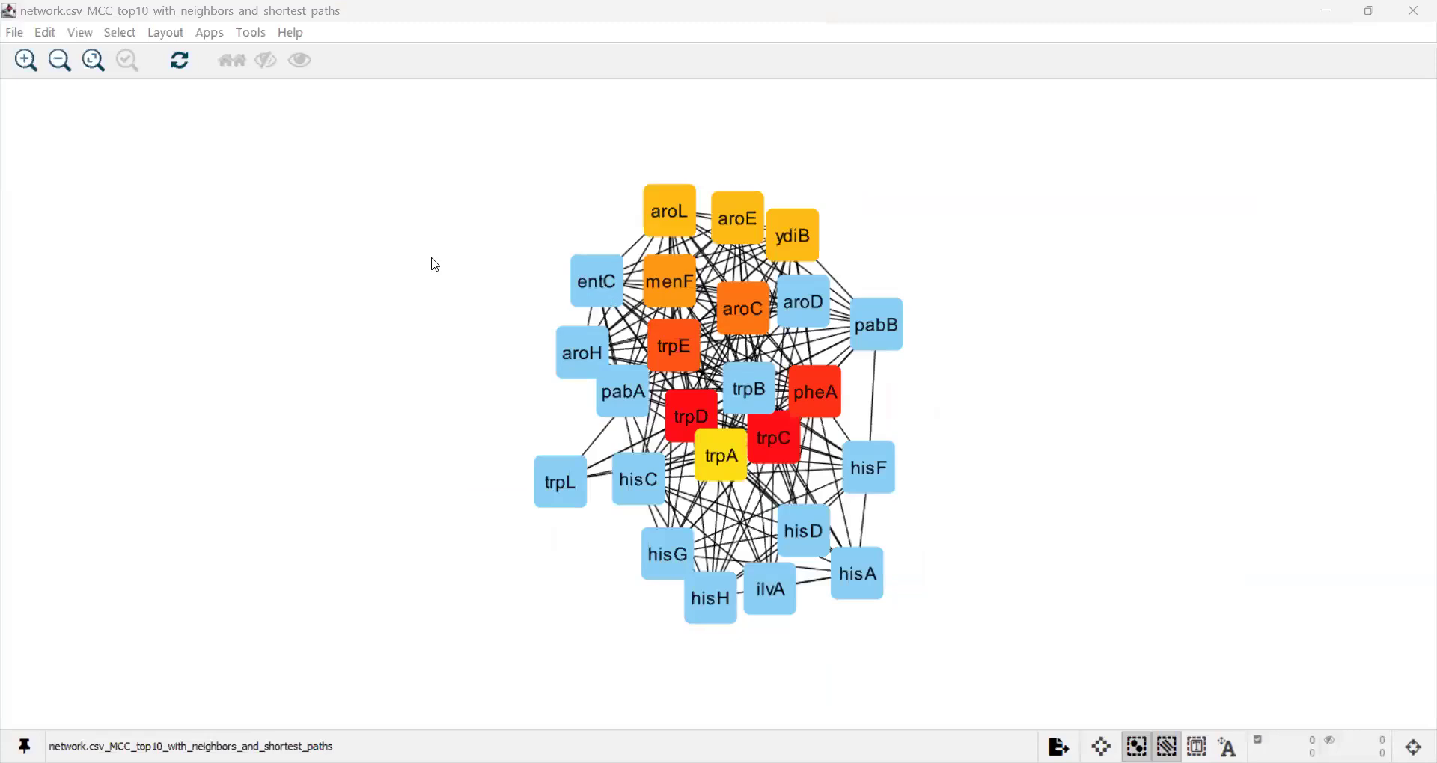
left_click_drag(597, 281, 434, 265)
left_click_drag(581, 353, 385, 427)
left_click_drag(612, 402, 541, 220)
left_click_drag(567, 471, 533, 432)
left_click_drag(645, 494, 587, 666)
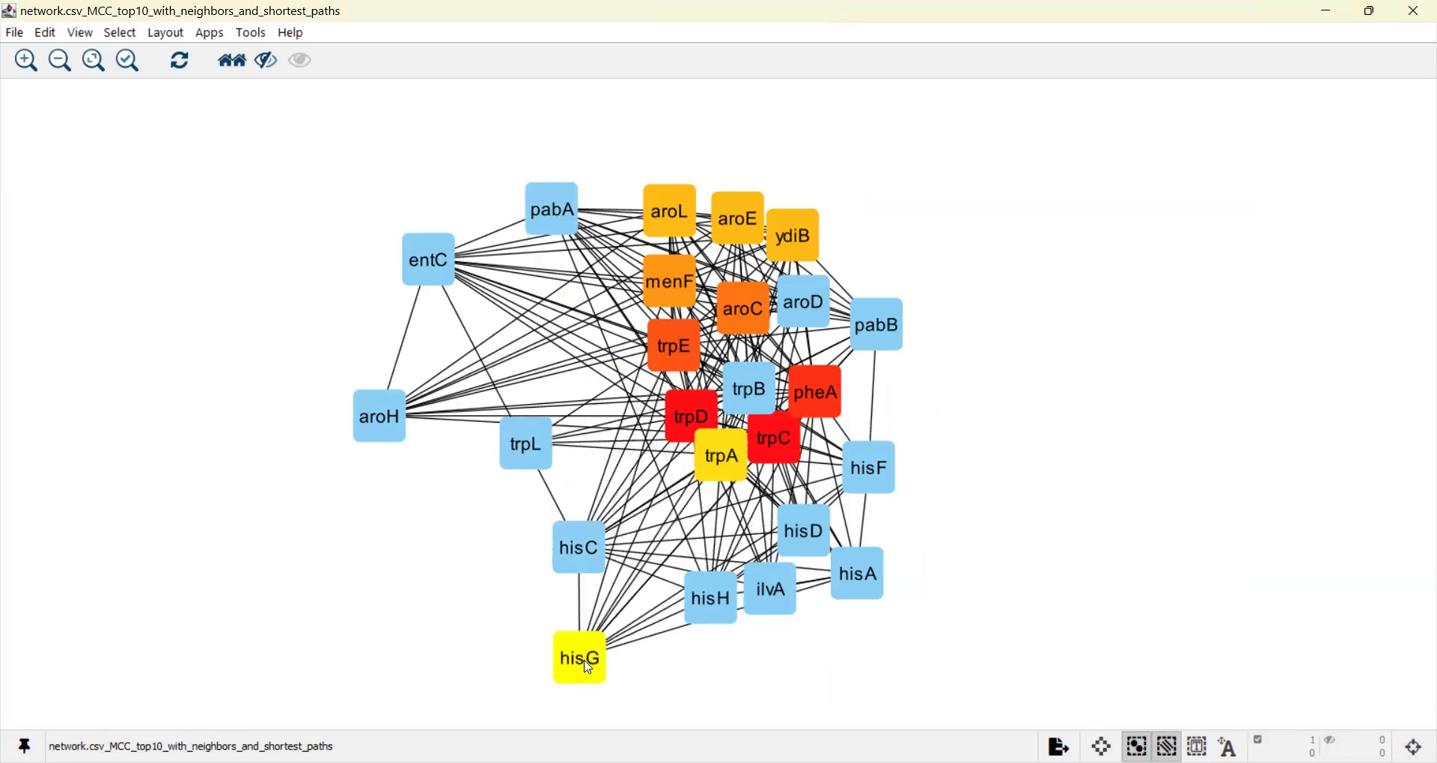
left_click(712, 629)
left_click_drag(713, 633, 723, 660)
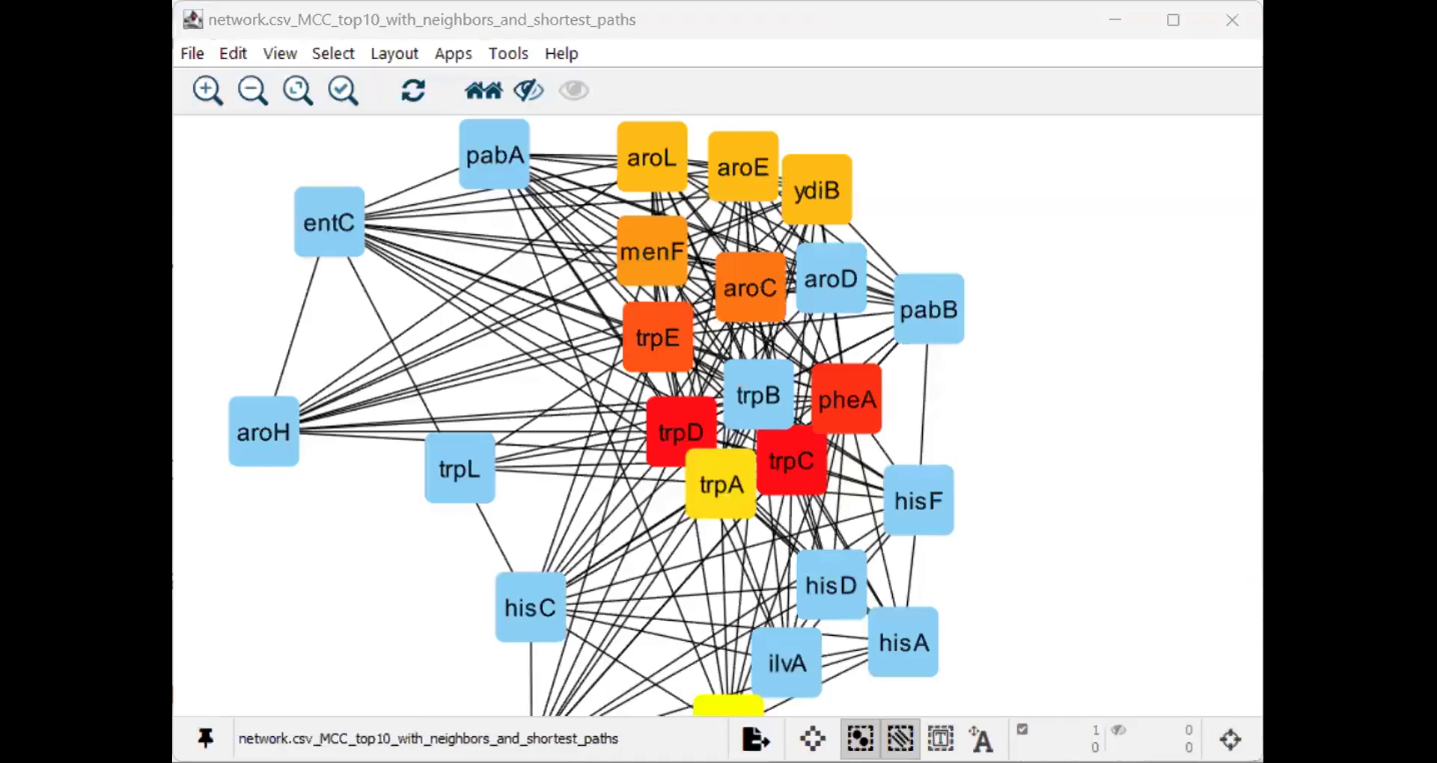
left_click(1240, 16)
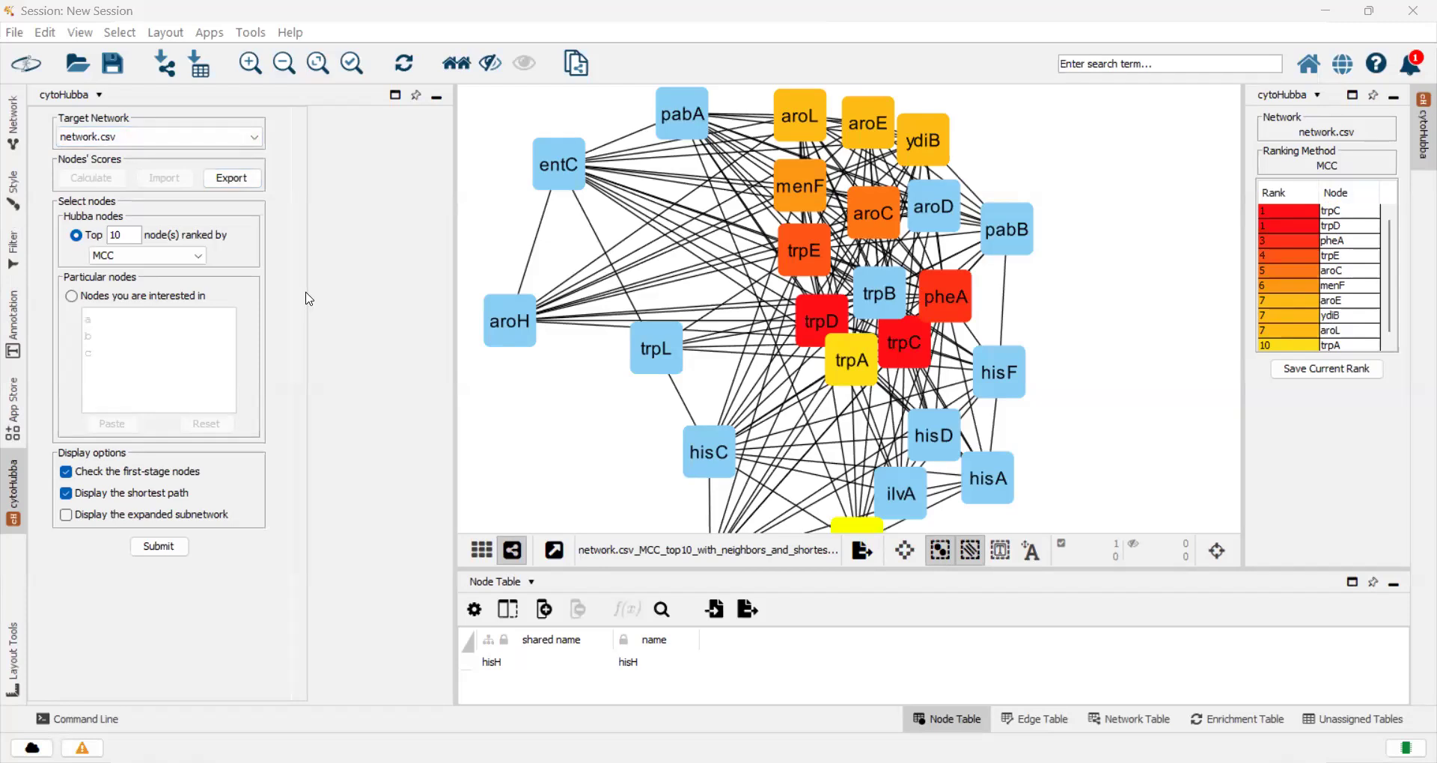
Override the shape of the trpC hub node with Ellipse in the style properties
left_click(15, 186)
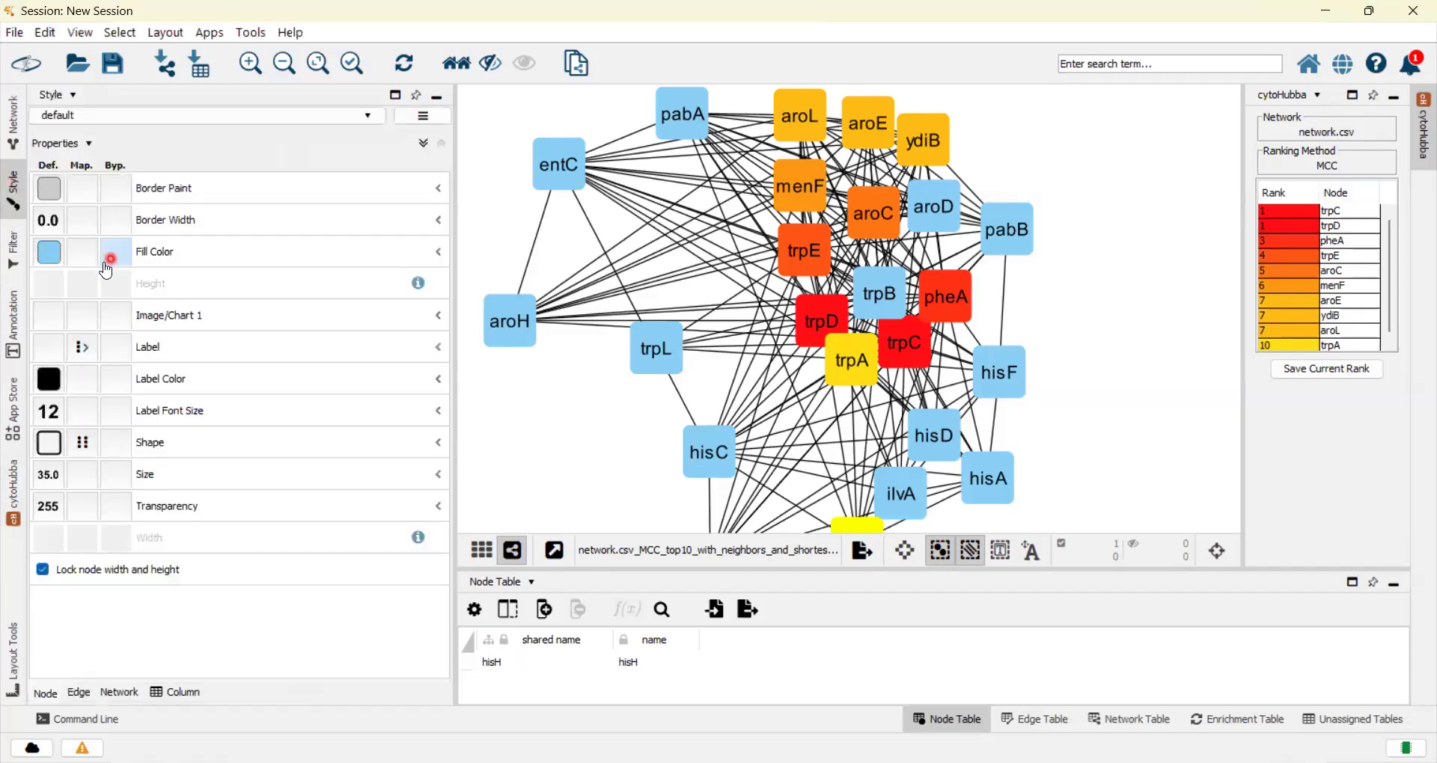
left_click(844, 376)
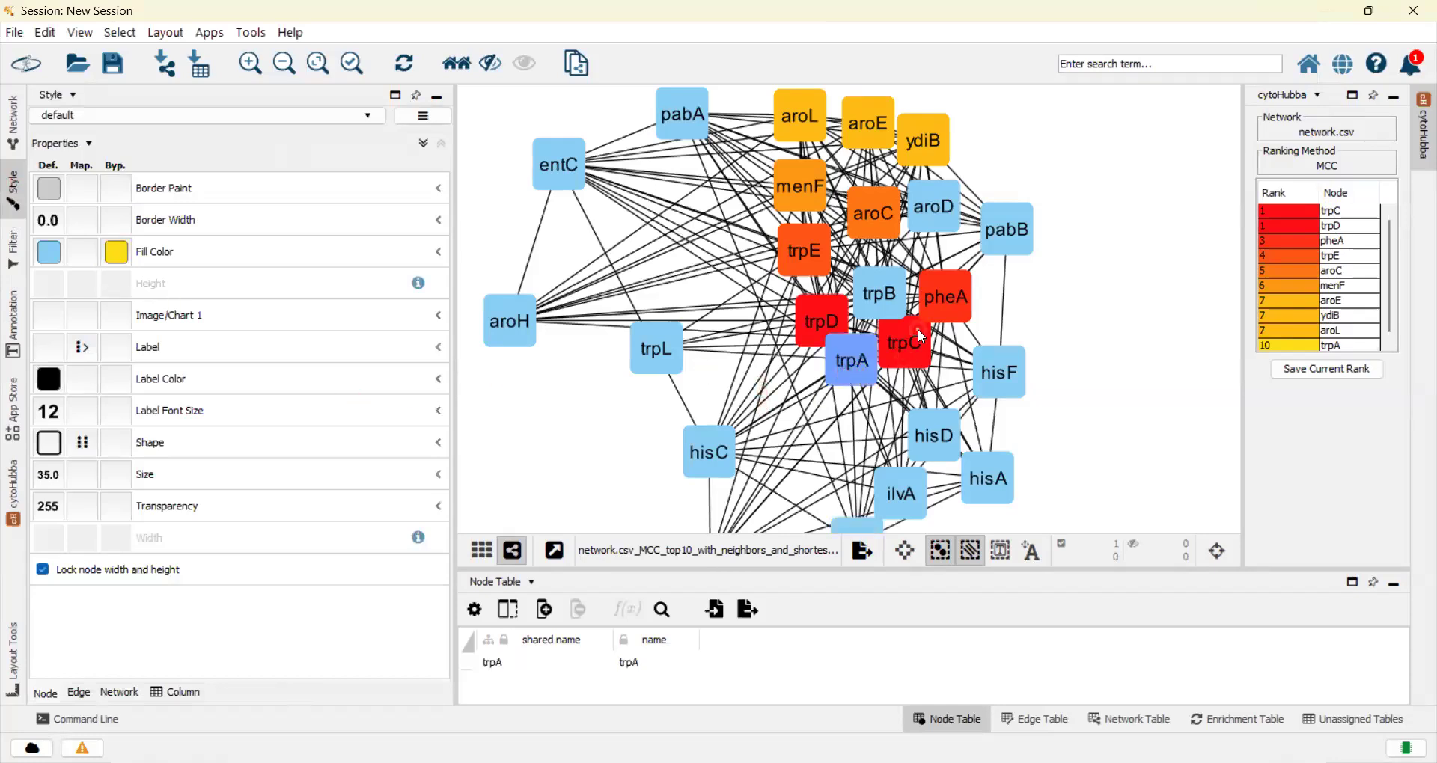
left_click(1106, 327)
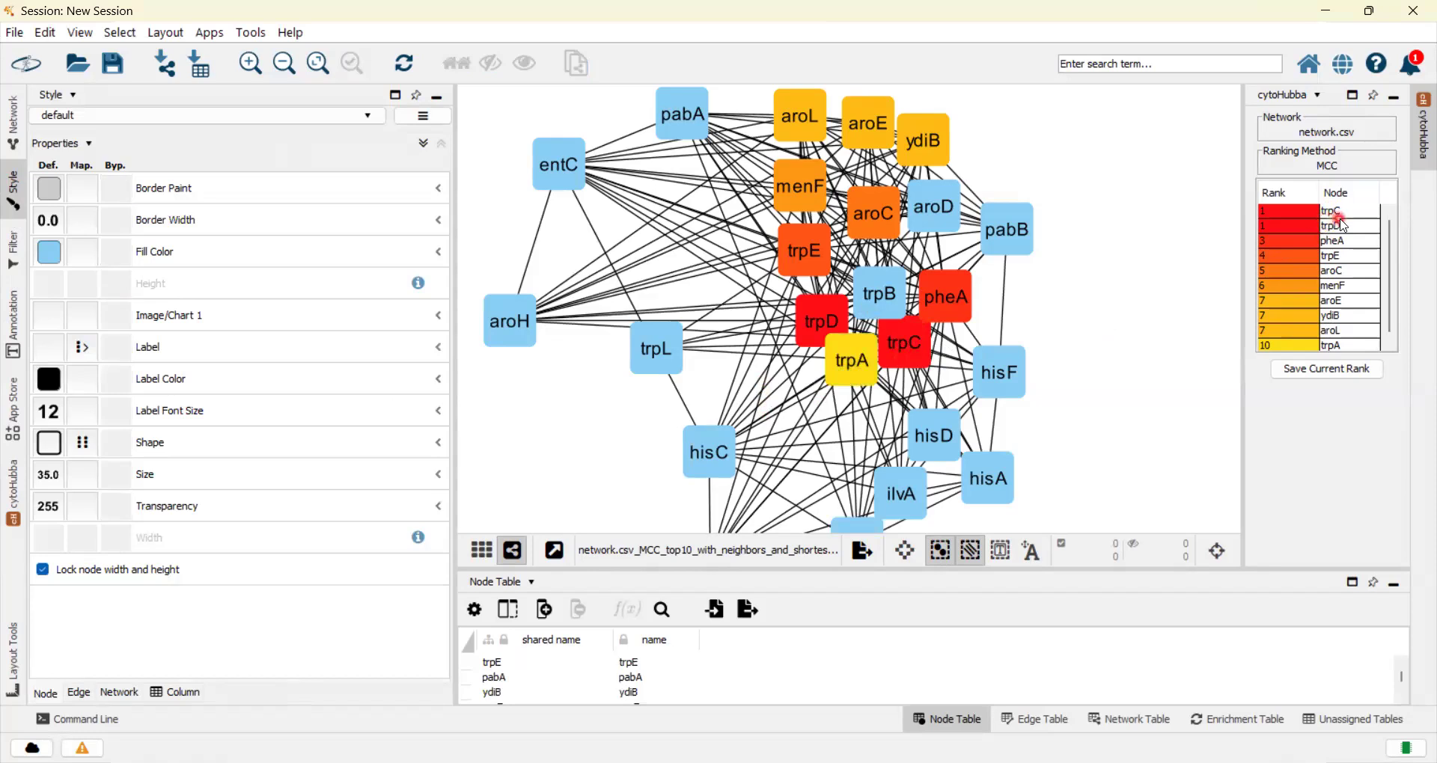
left_click(920, 360)
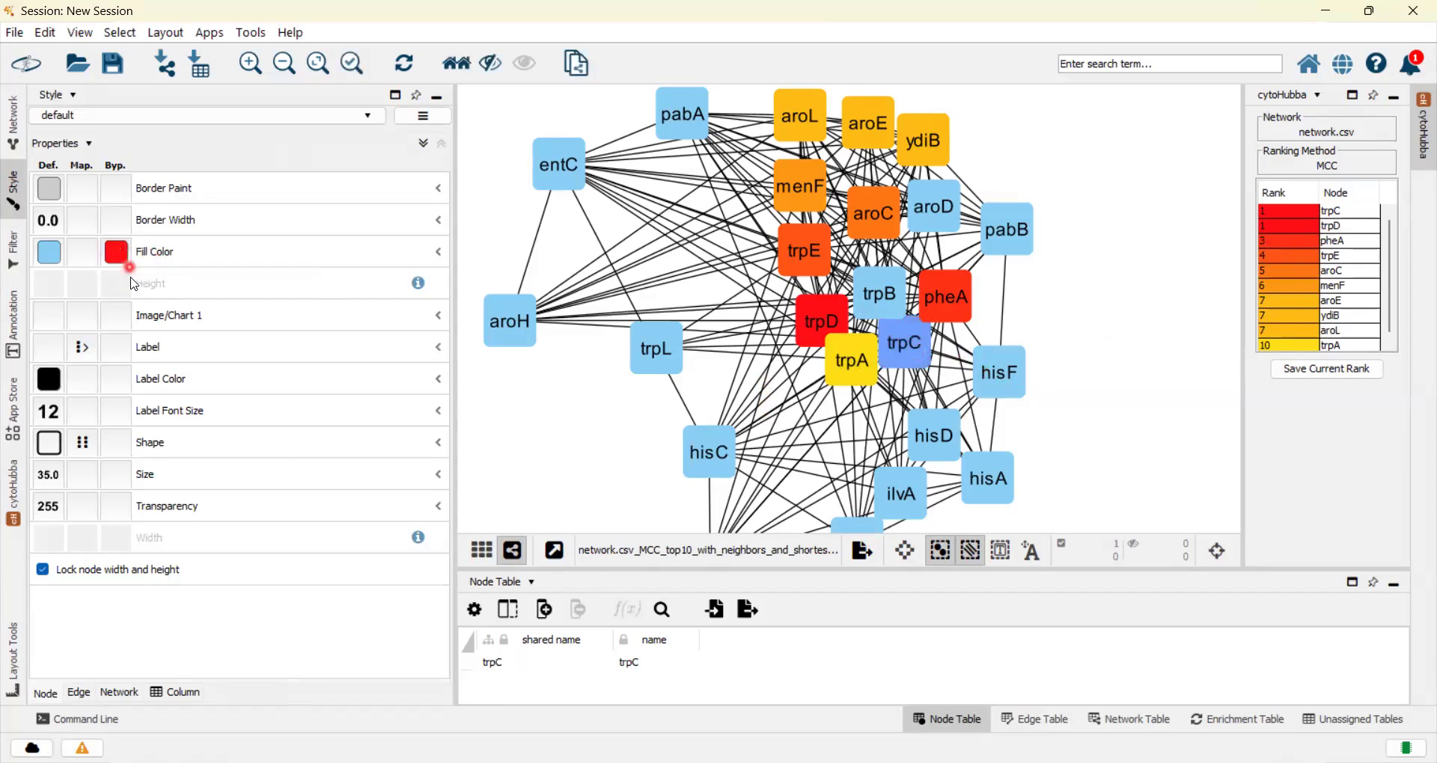
left_click(118, 449)
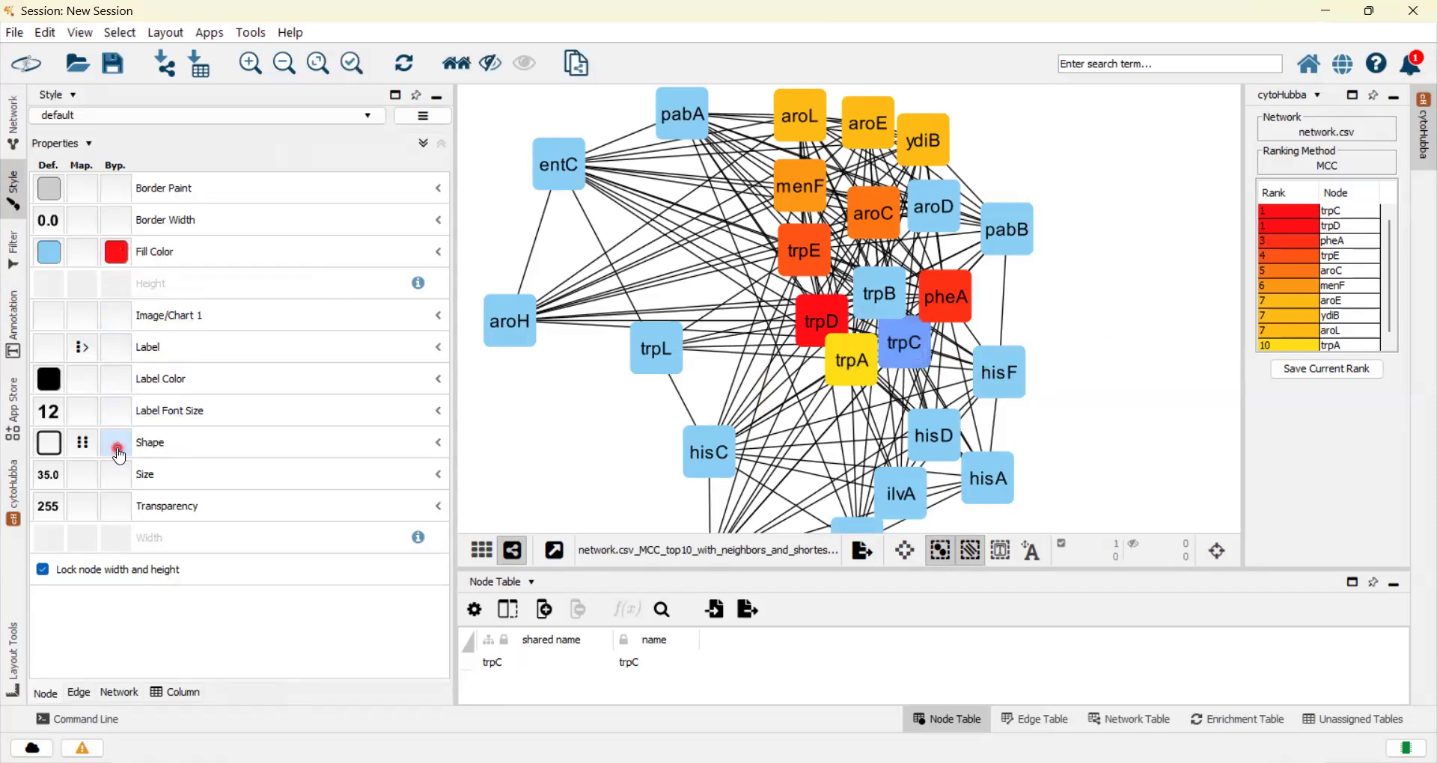
left_click(130, 331)
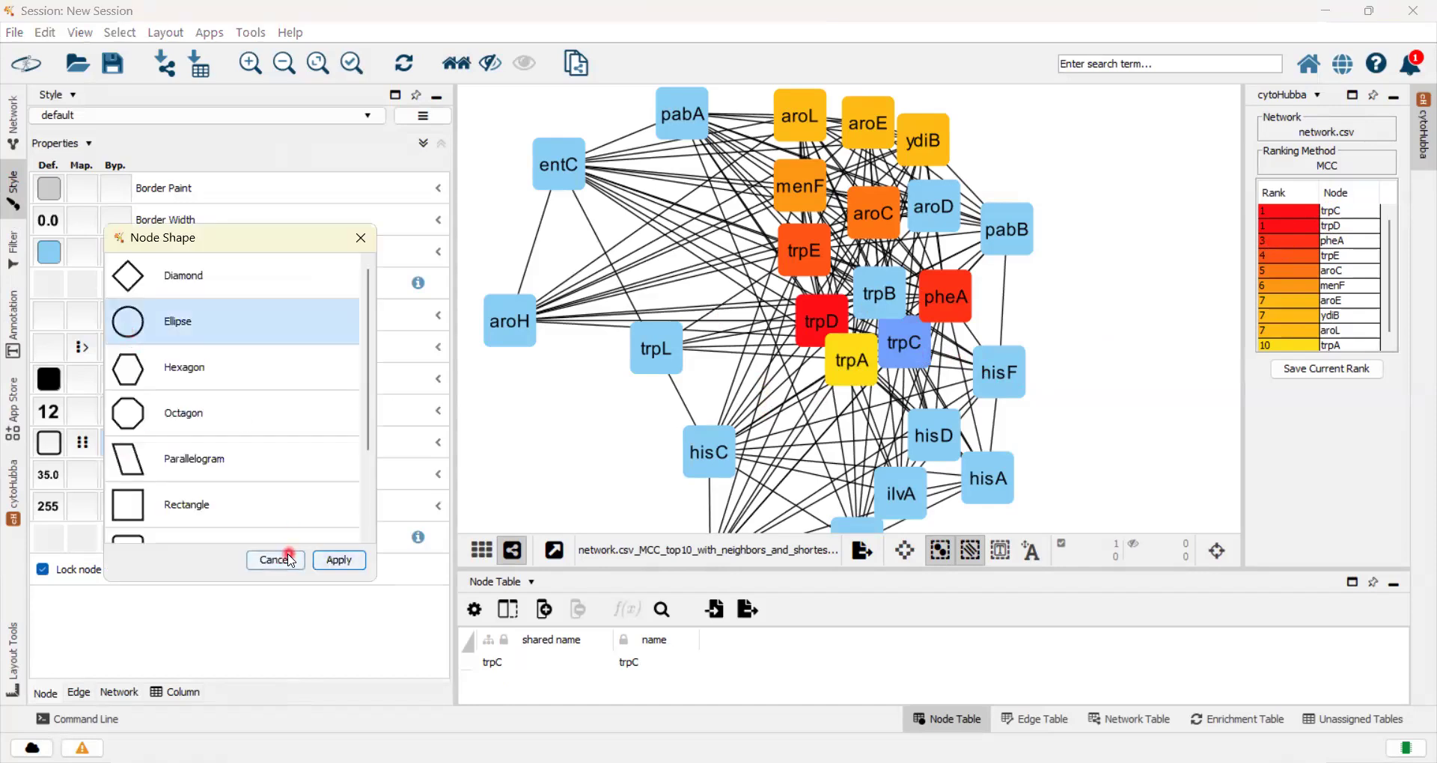
left_click(347, 561)
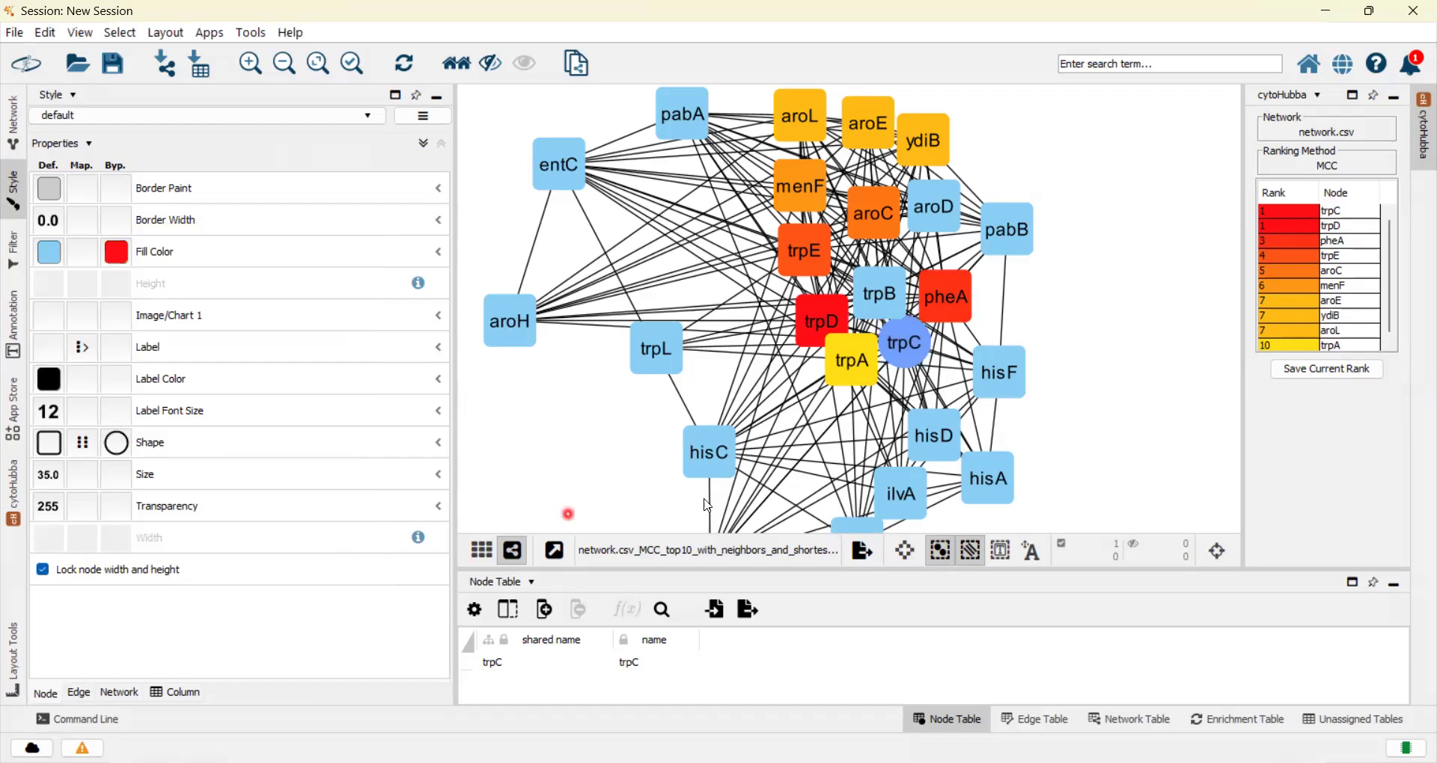
Move the trpC node out of the dense cluster to the free space beyond pabB and hisF
left_click(1086, 347)
left_click_drag(898, 348, 1096, 307)
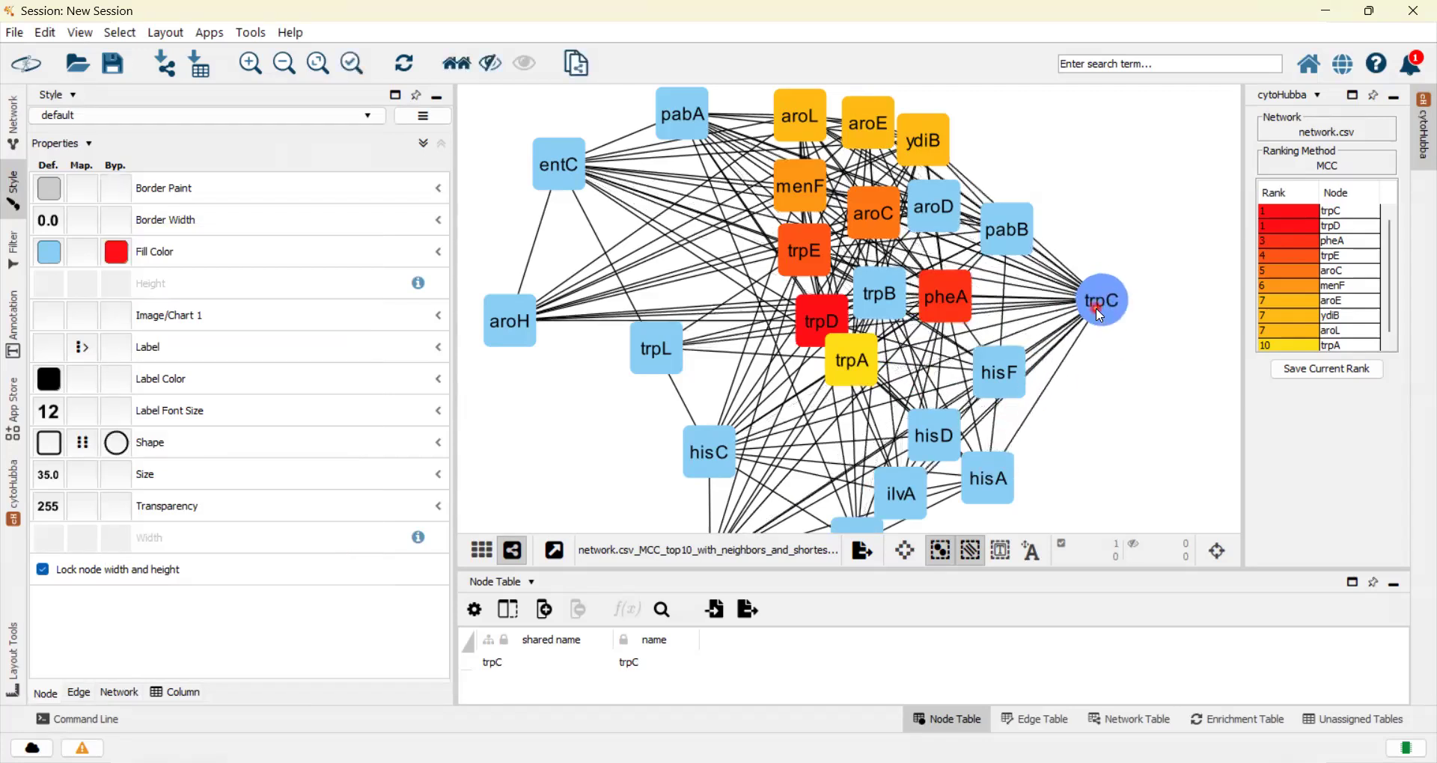
left_click(1122, 400)
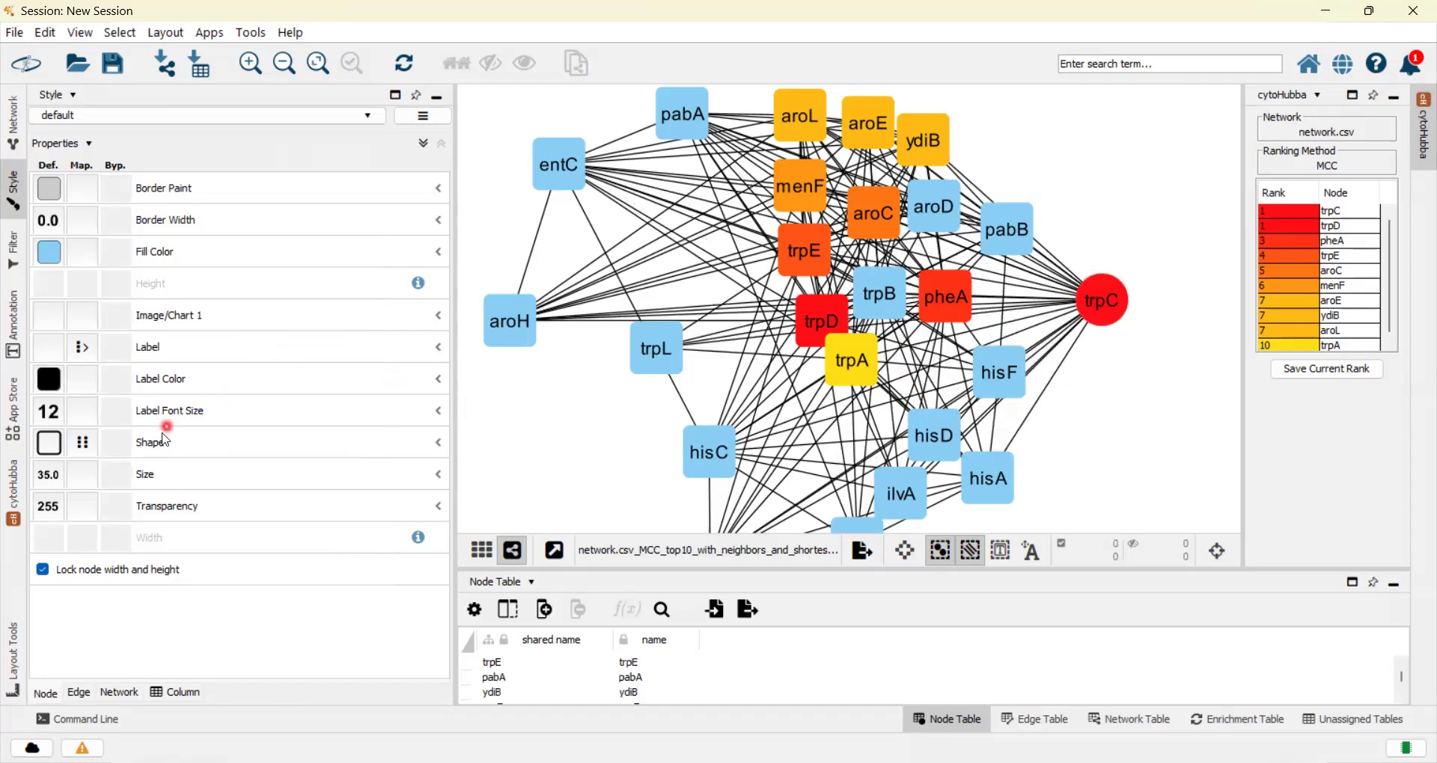
Override the label font size of the trpC node with 20
left_click(1121, 319)
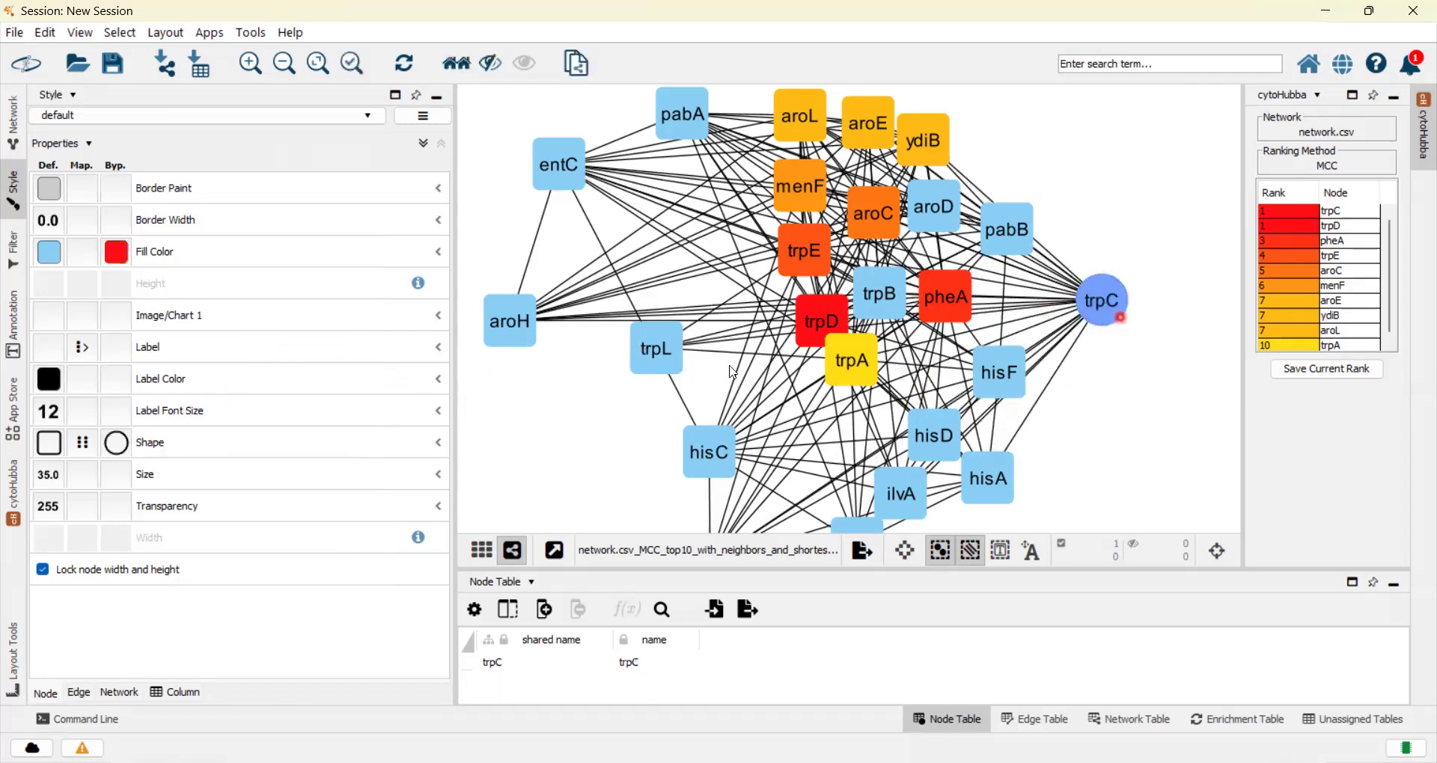
left_click(119, 410)
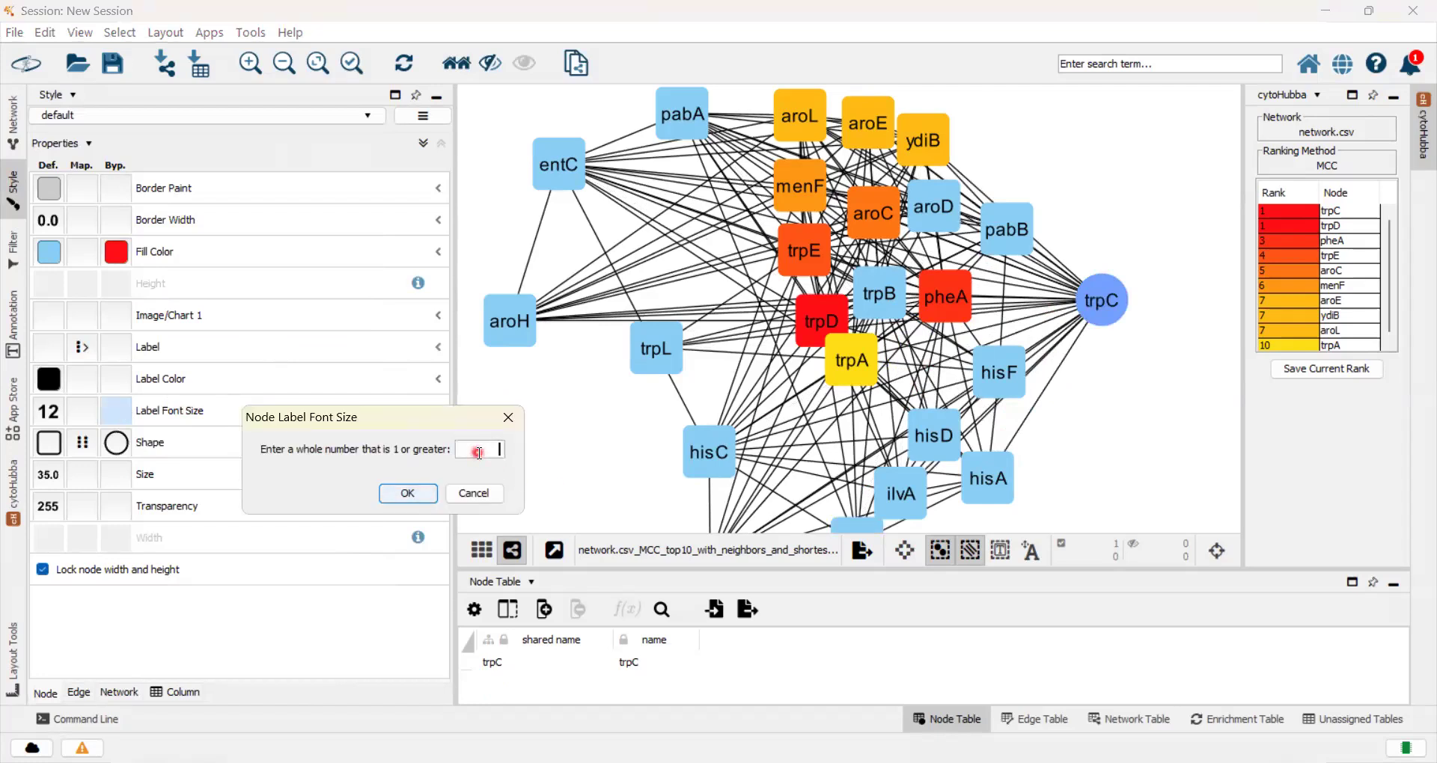
type("20")
left_click(432, 493)
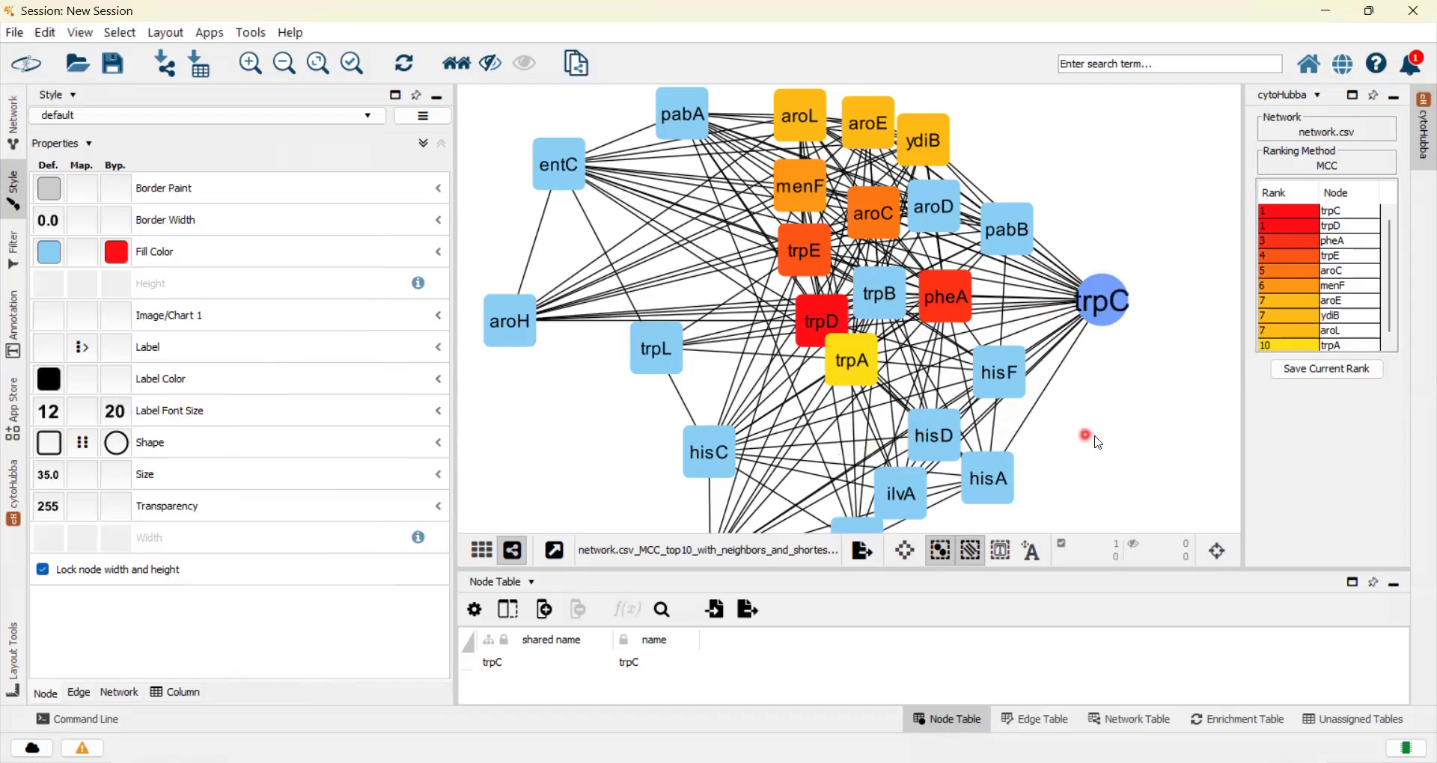
Override the size of the trpC node with 50
left_click(1121, 305)
left_click(118, 483)
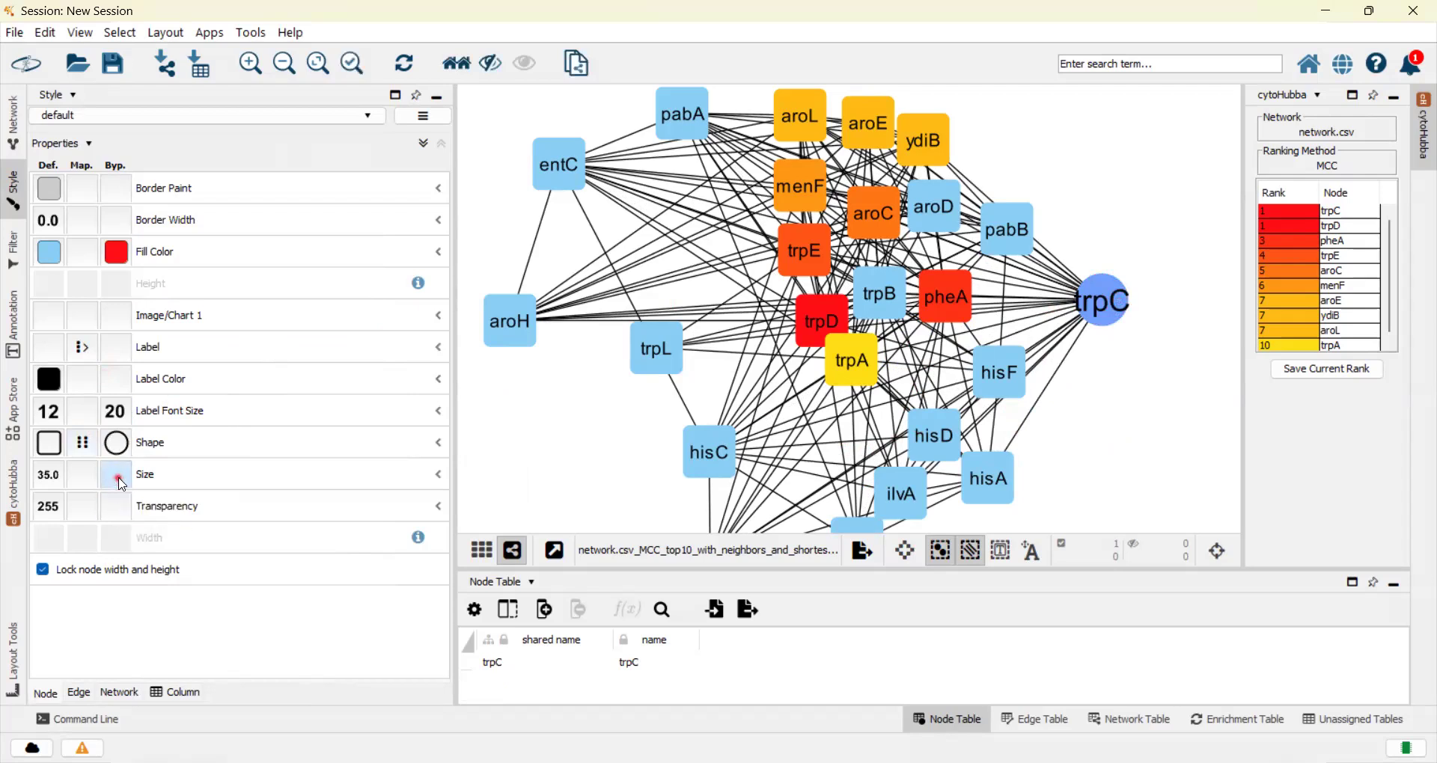
left_click(122, 485)
left_click(453, 455)
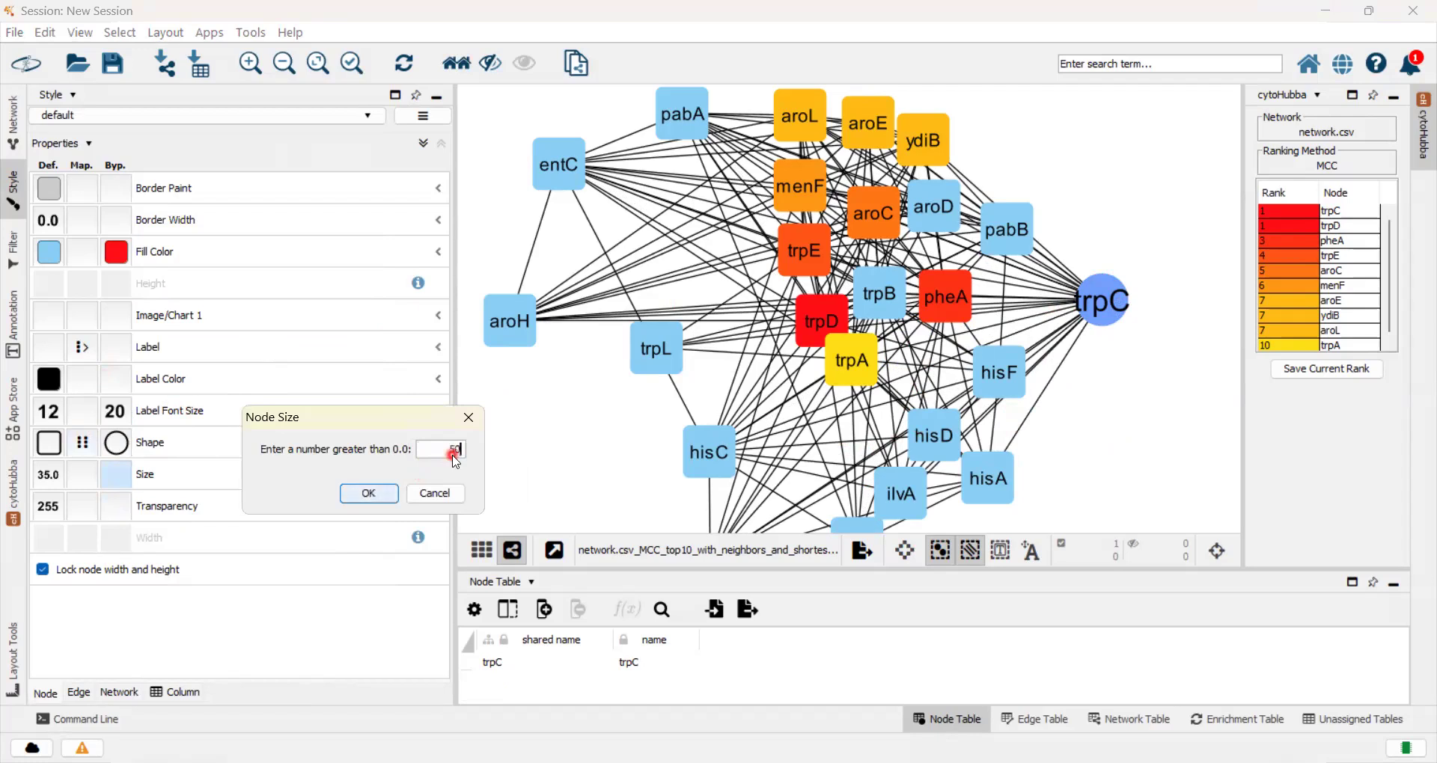
key("Return")
left_click(1156, 425)
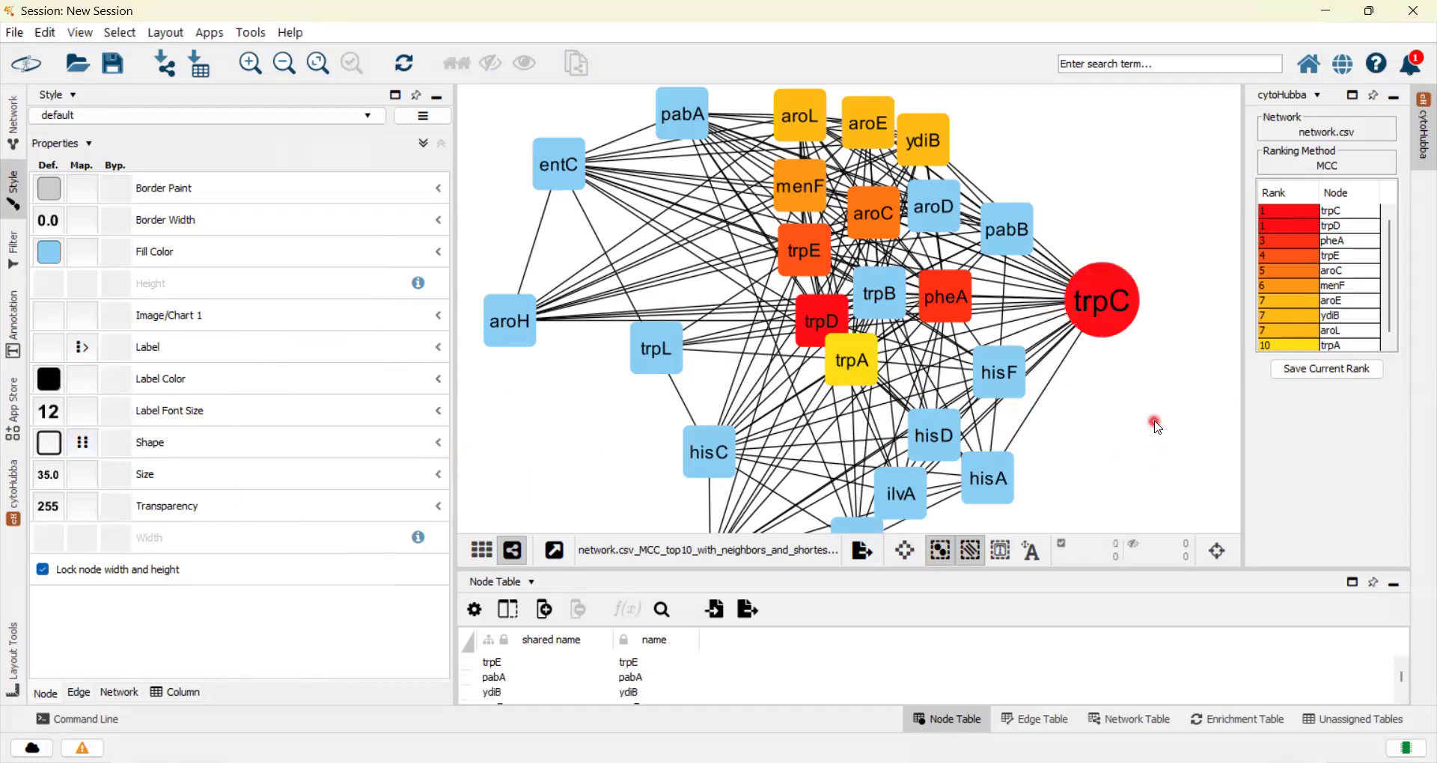
Examine the image and chart options, including pie and ring charts, available as graphics for the trpC node
left_click(1118, 300)
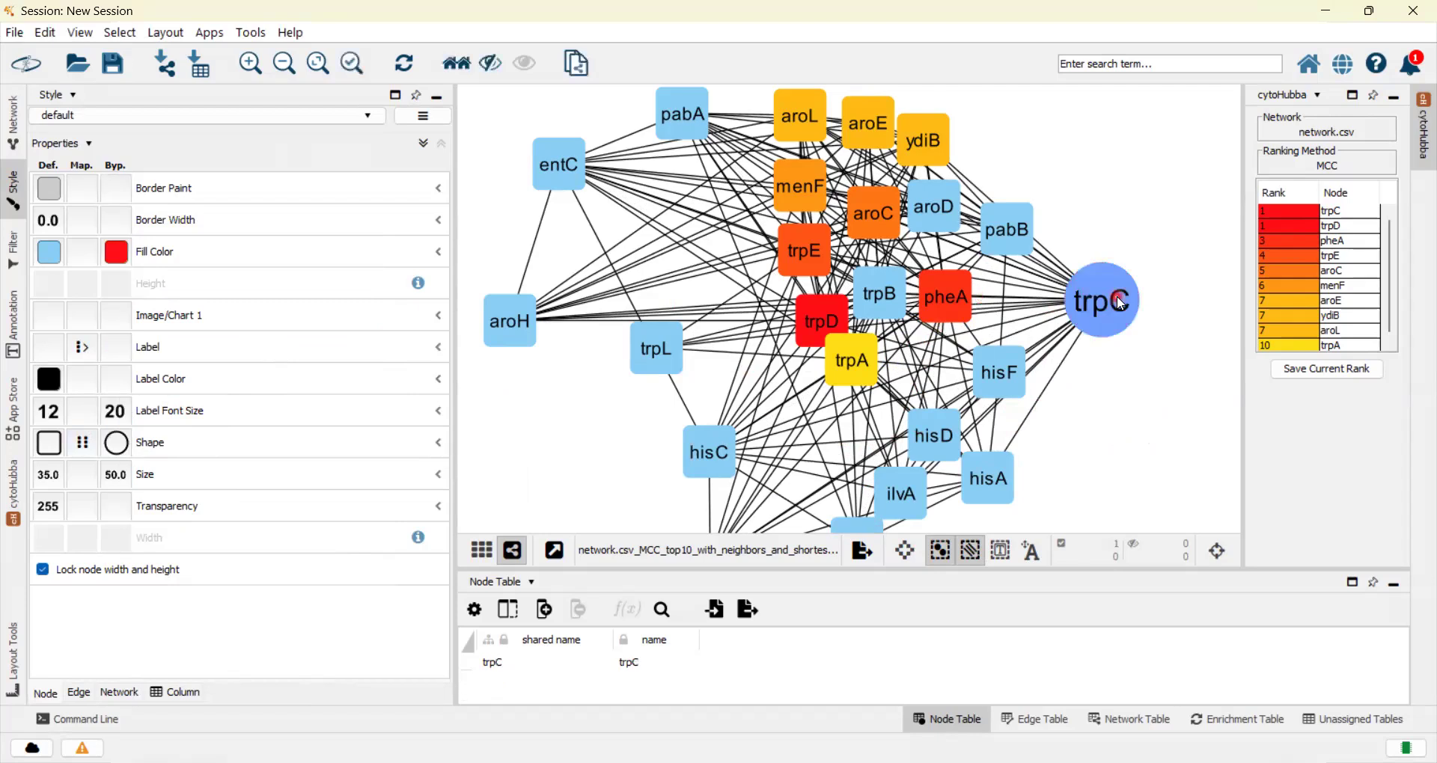
left_click(116, 330)
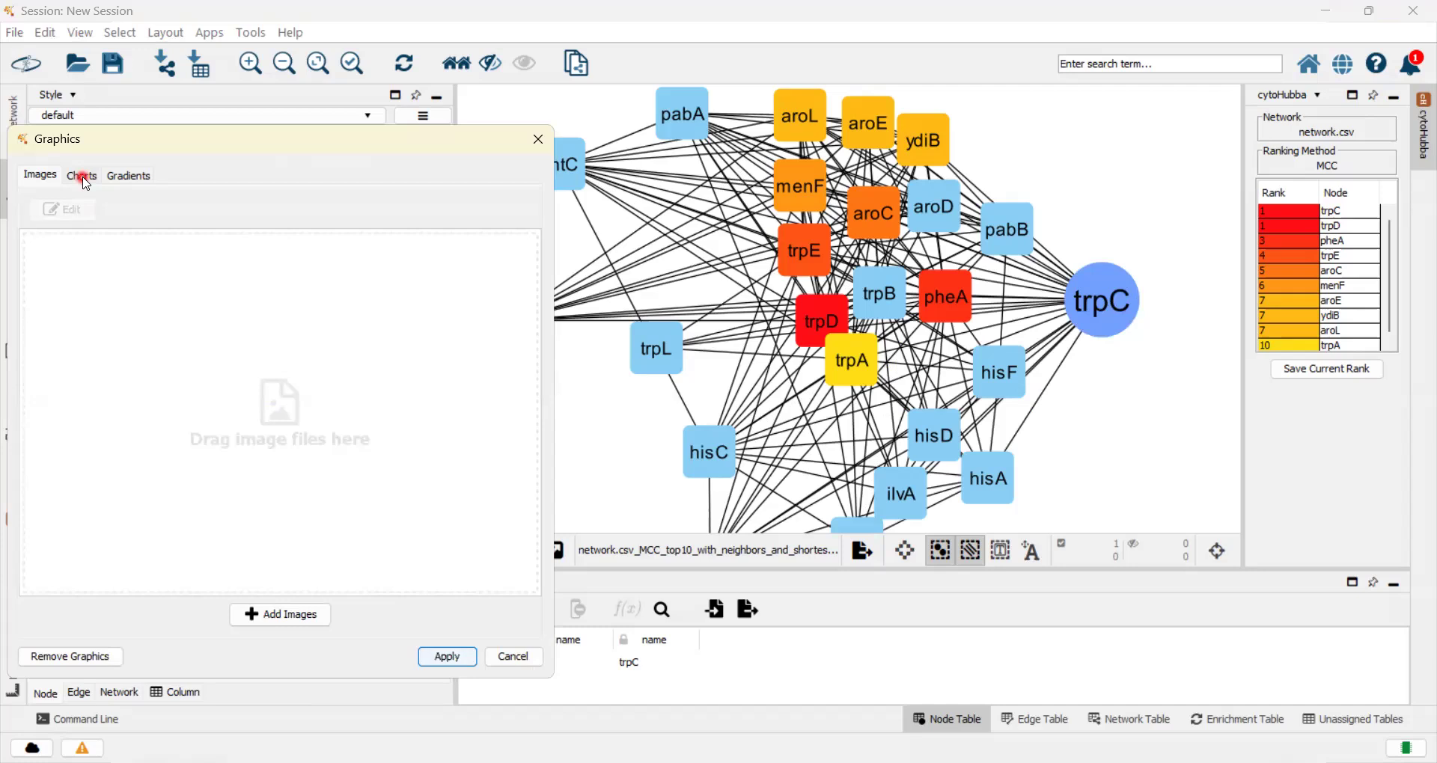
left_click(84, 180)
left_click(45, 180)
left_click(308, 625)
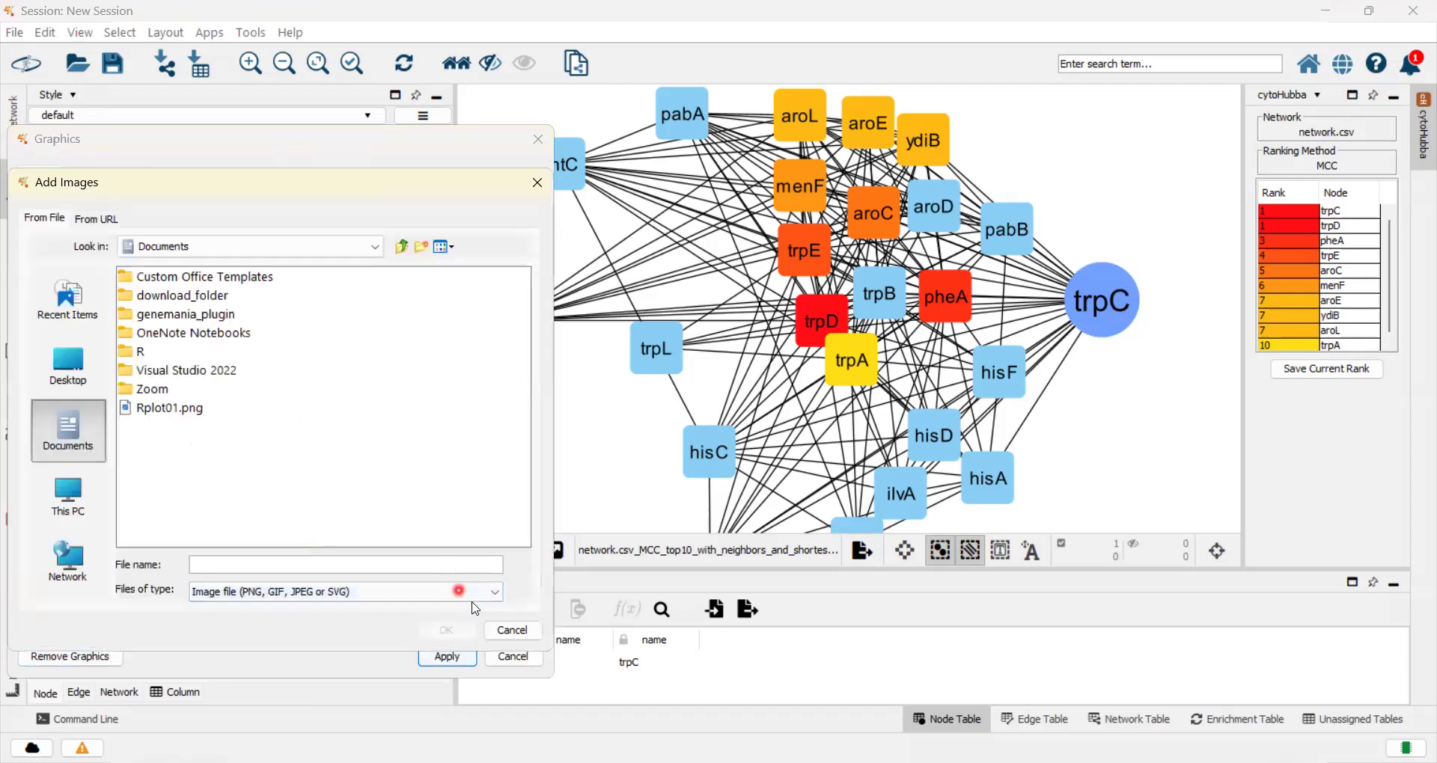
left_click(516, 632)
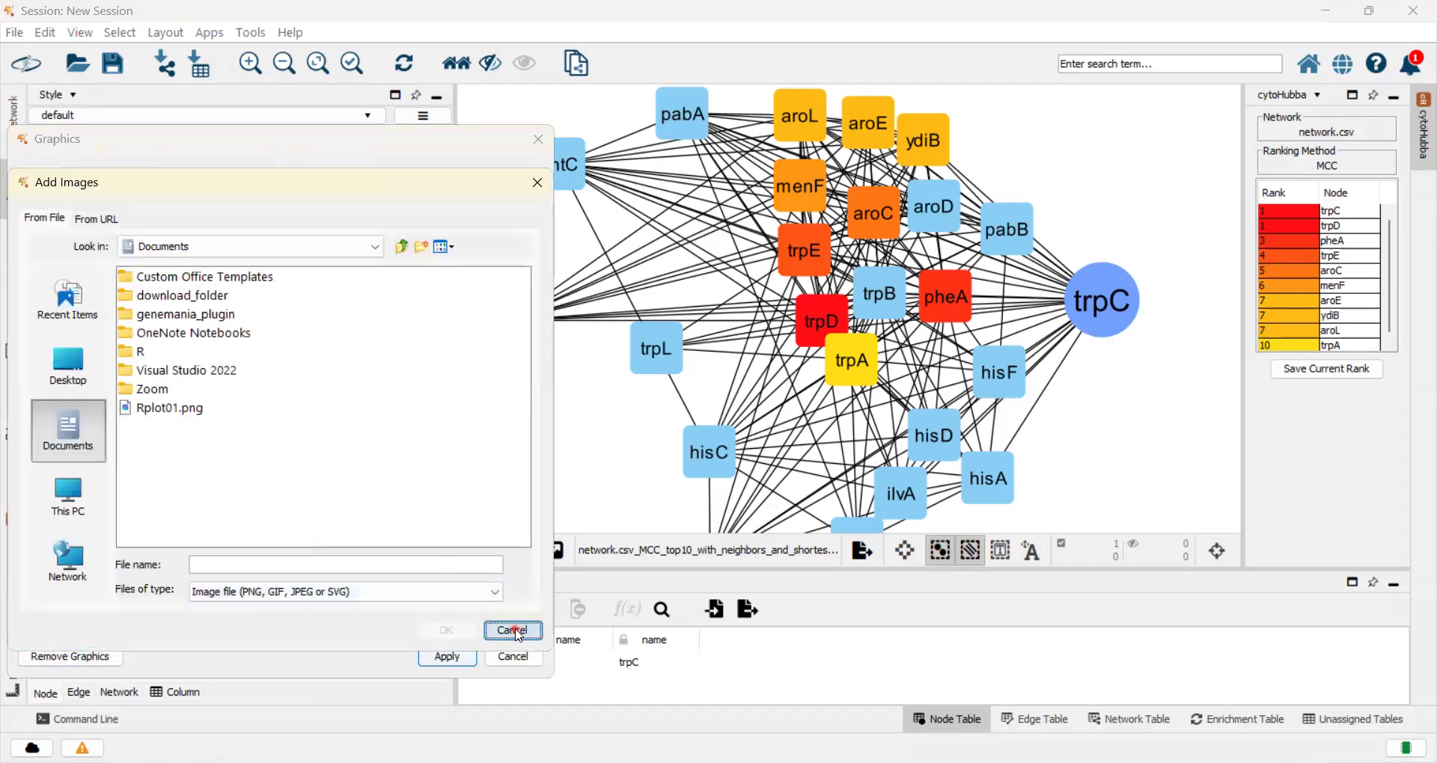
left_click(78, 173)
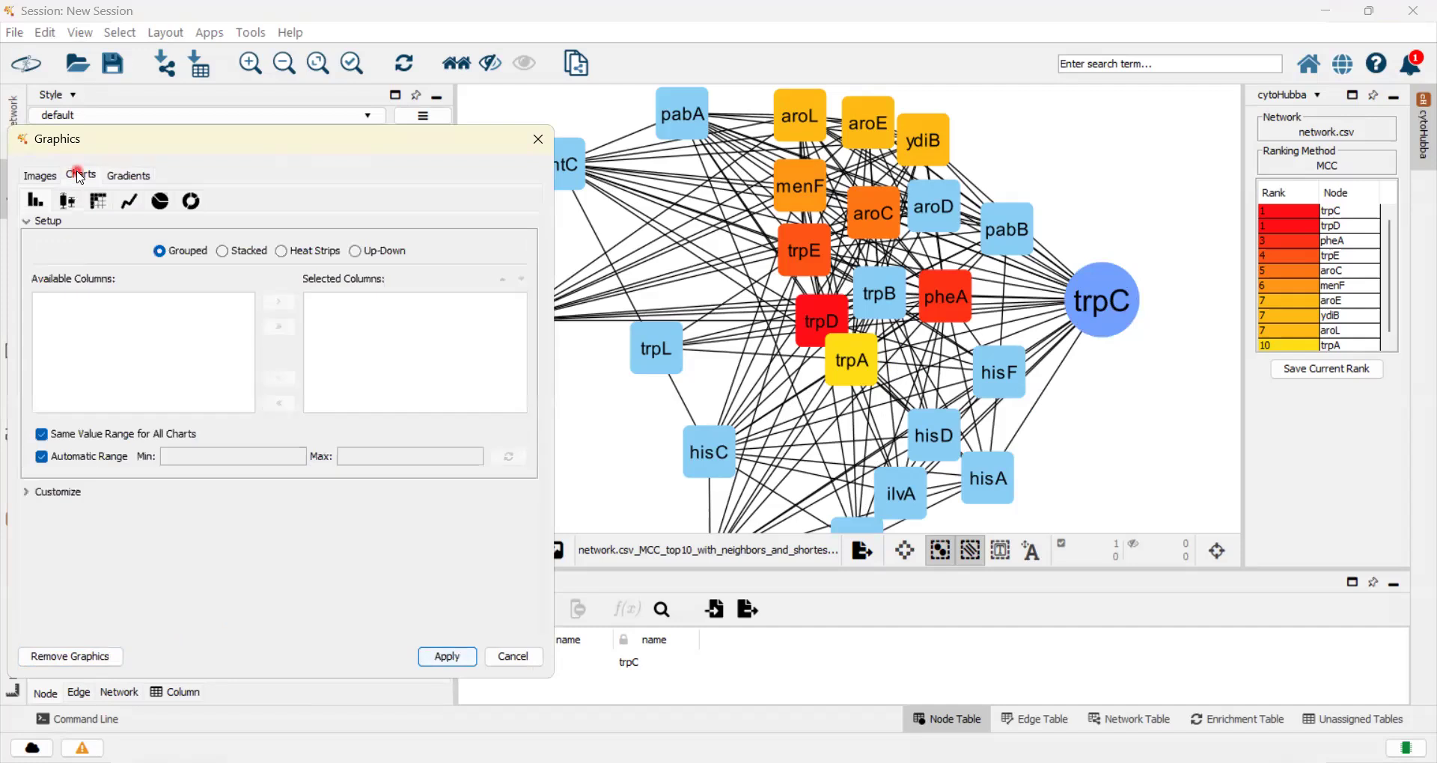
left_click(40, 175)
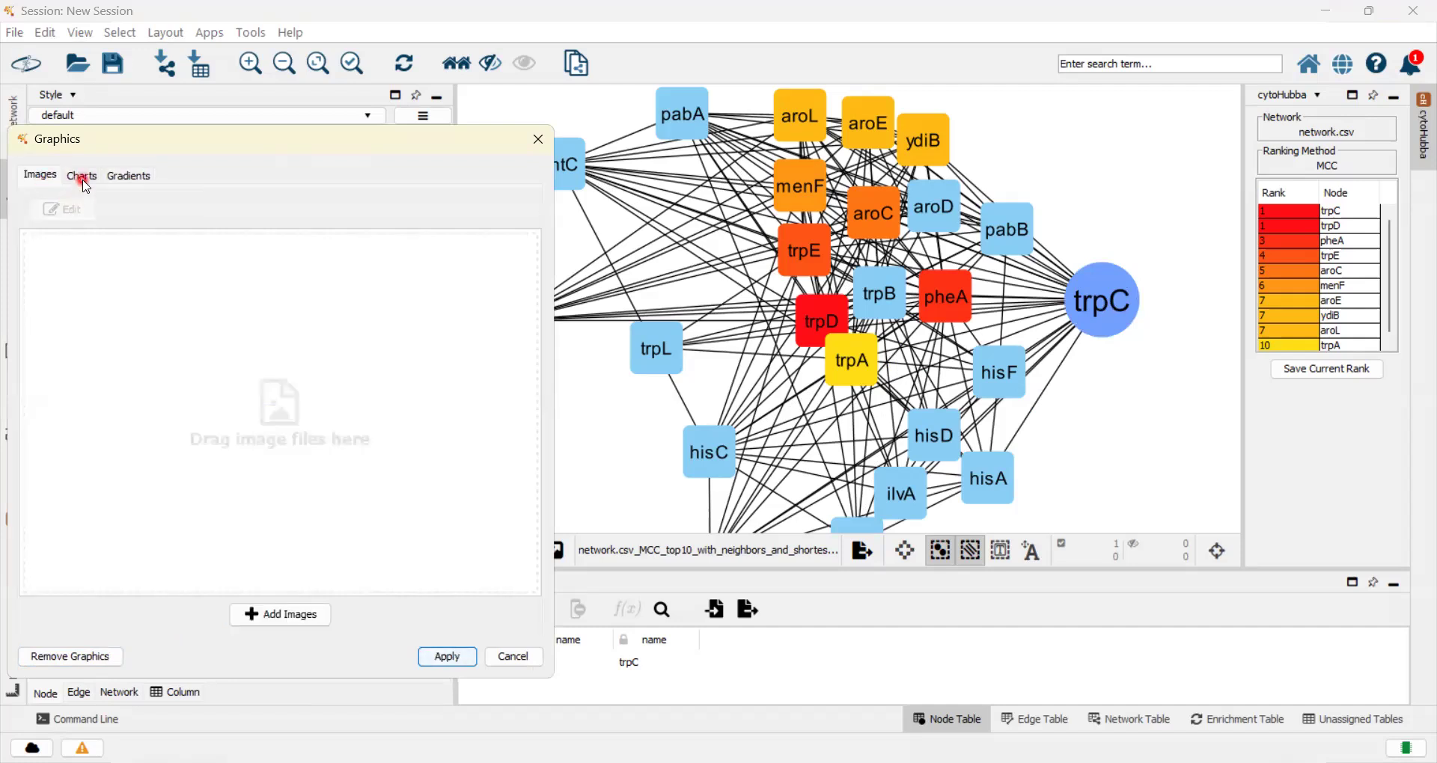
left_click(82, 180)
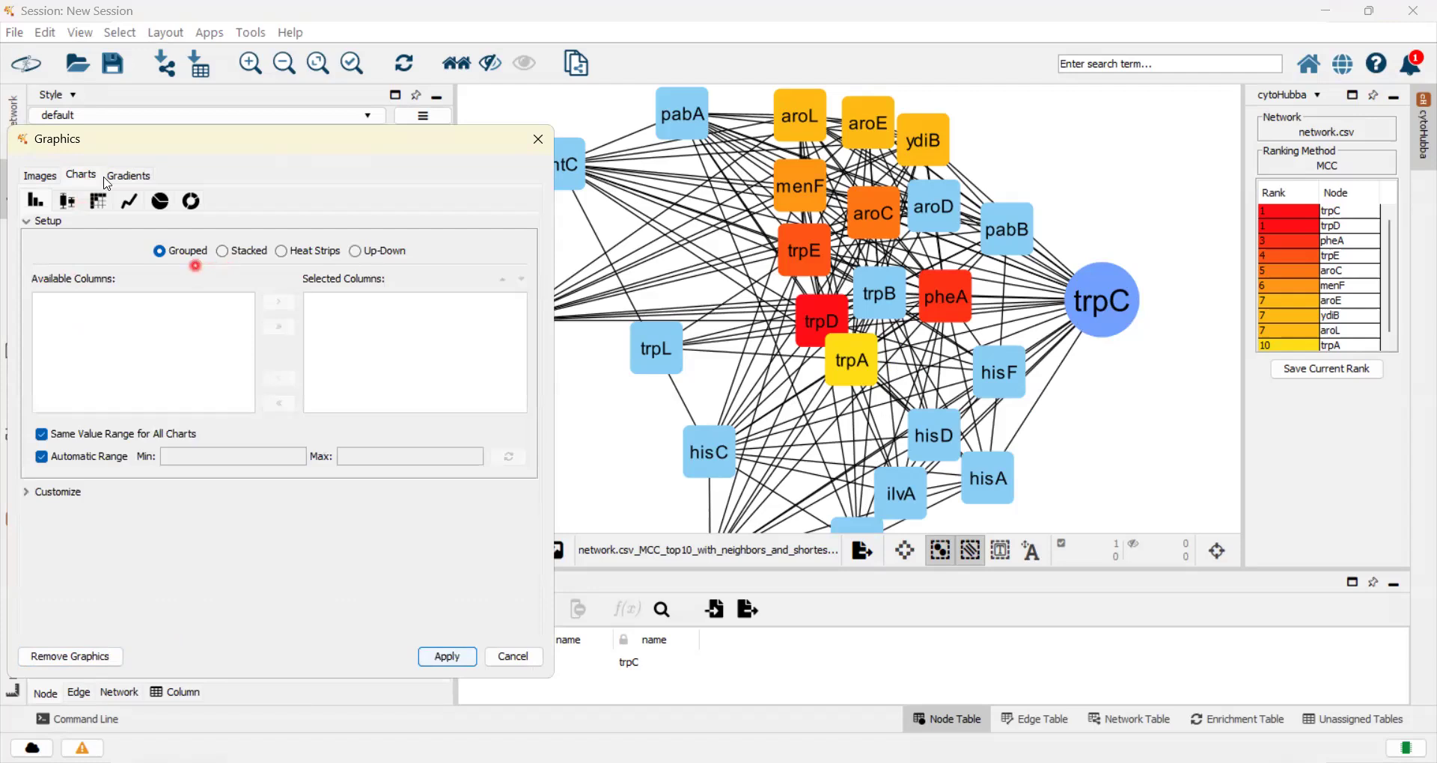
left_click(160, 201)
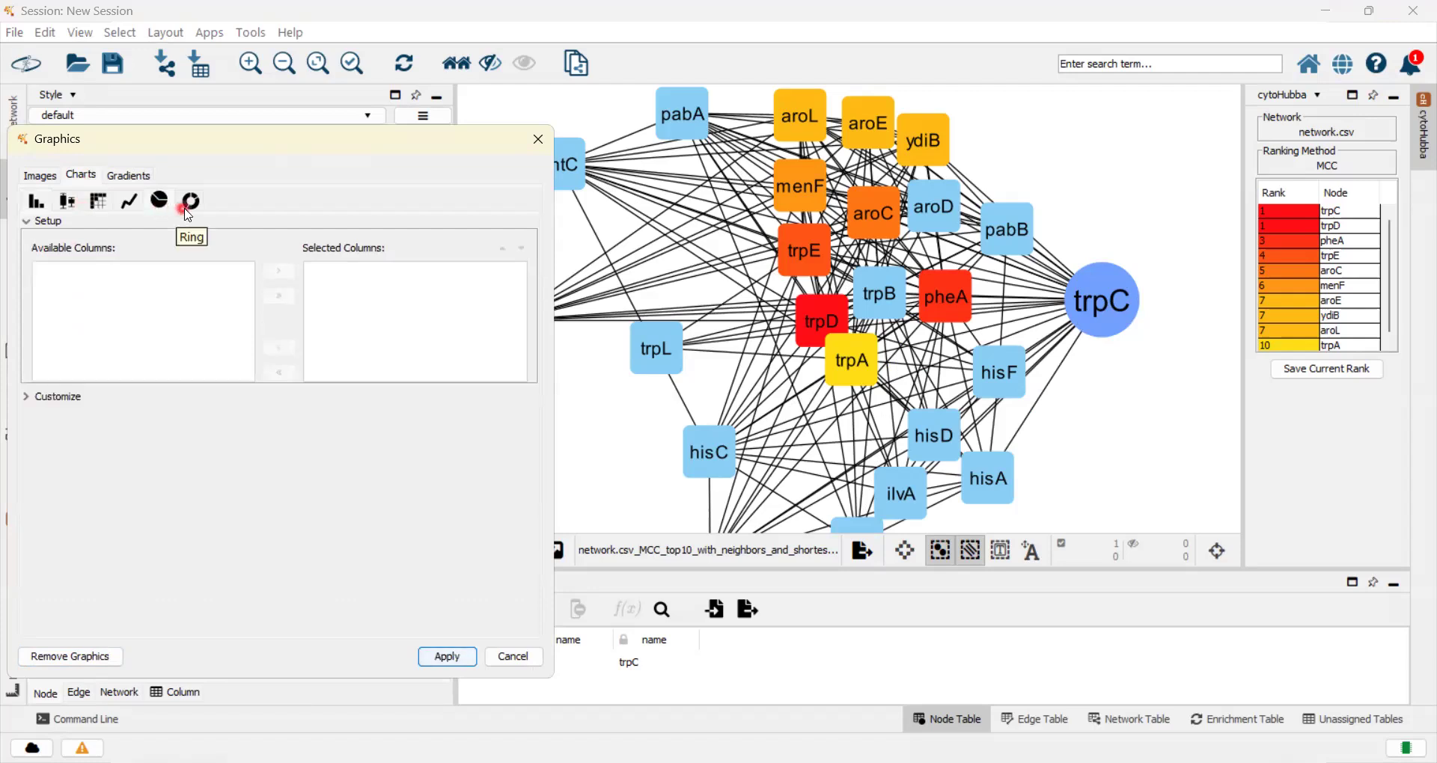
left_click(192, 203)
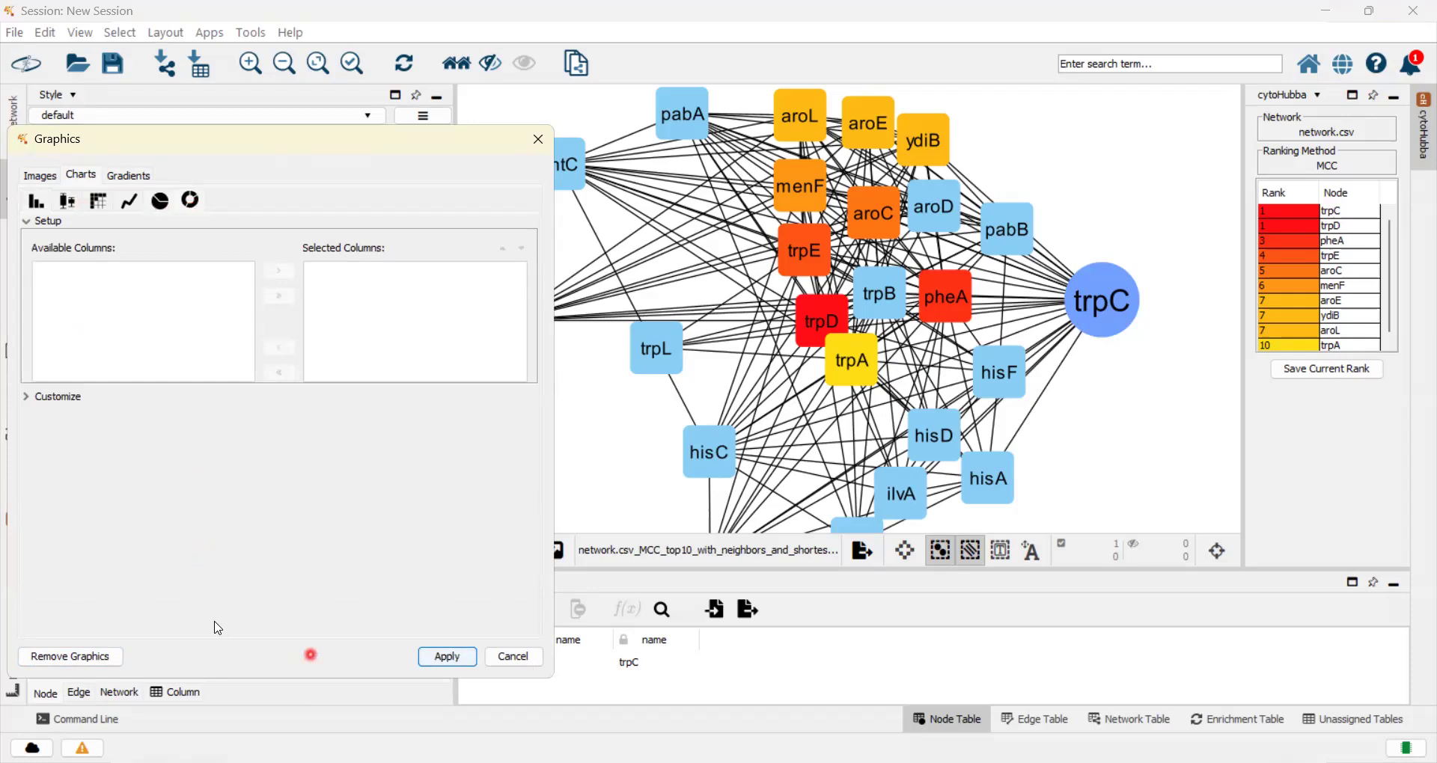
left_click(515, 661)
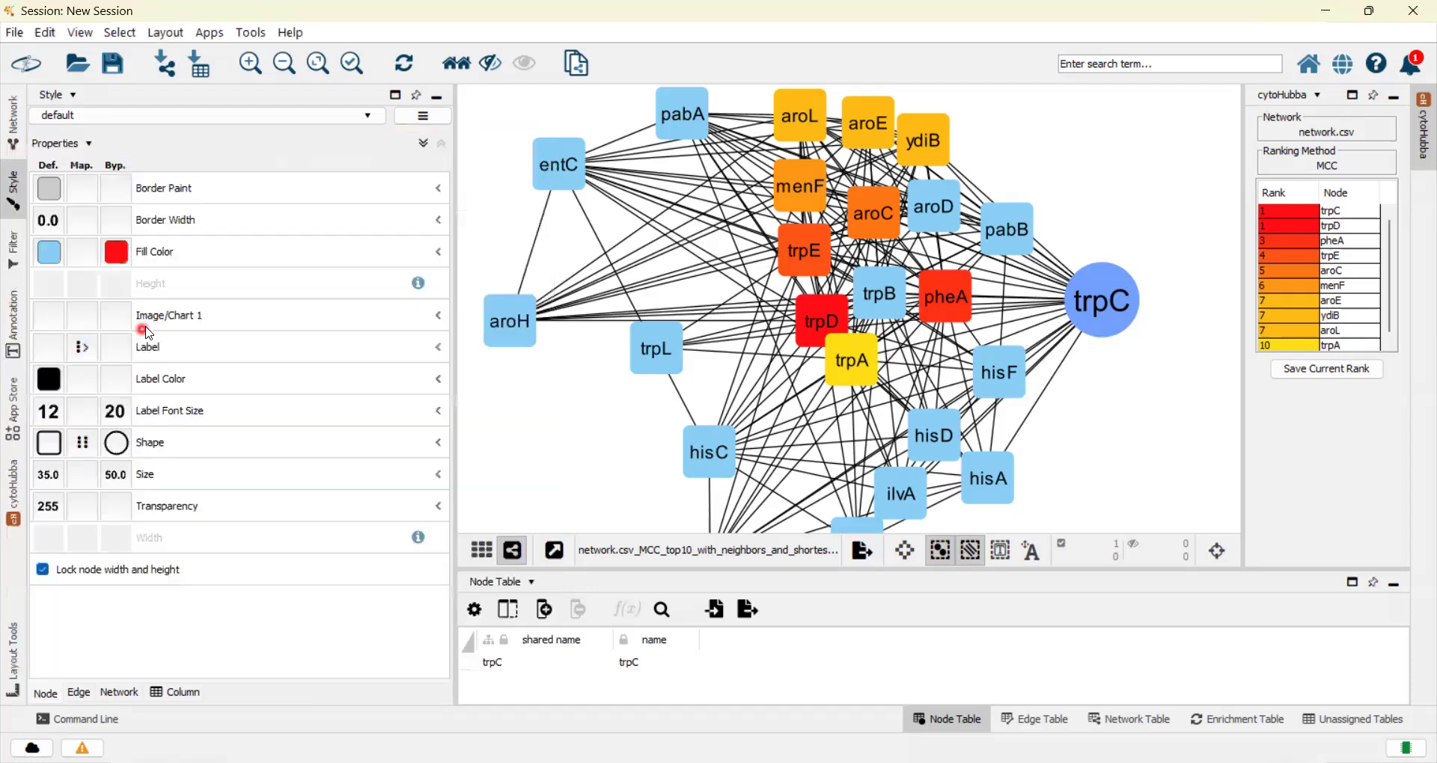
Override the label color of the trpC node with the dark green shade from the third ColorBrewer Sequential palette
left_click(117, 383)
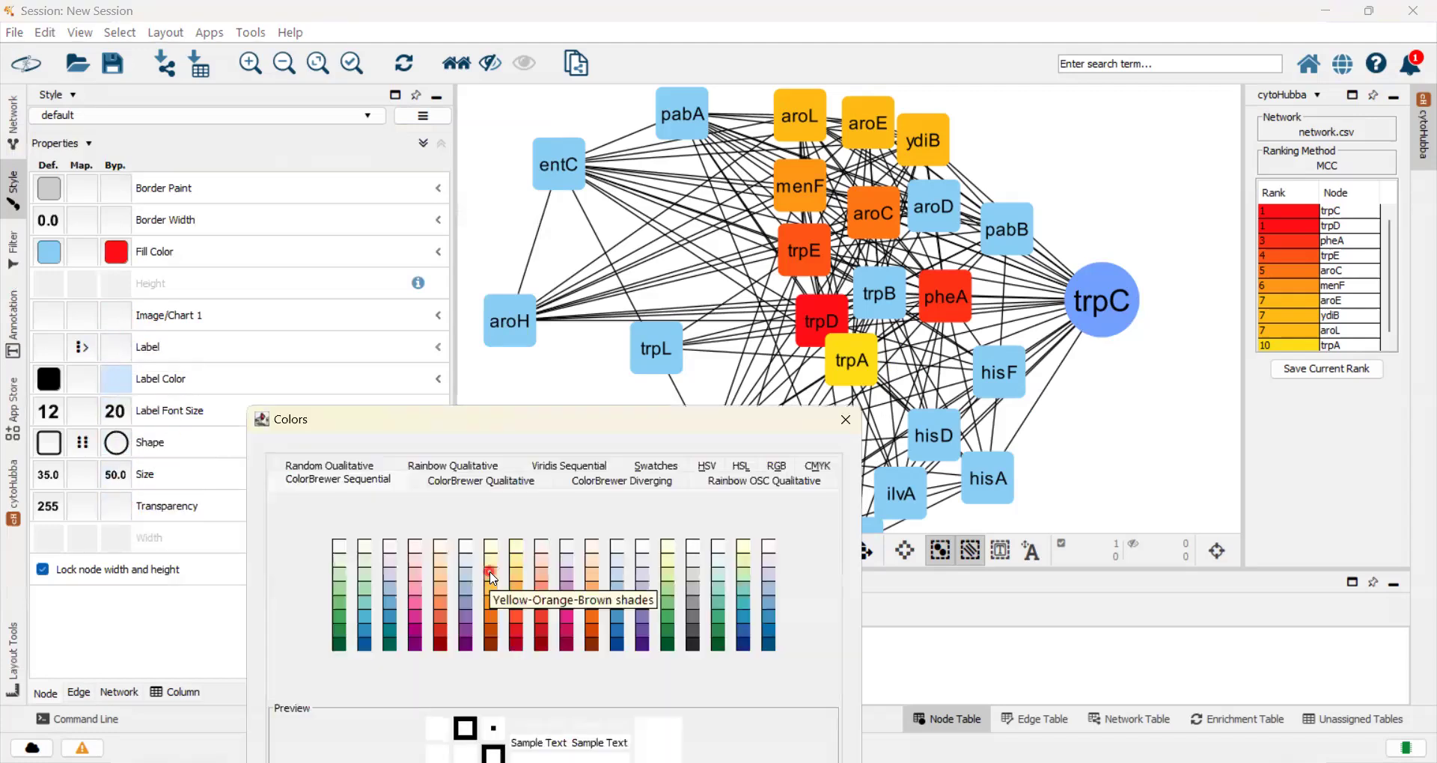
left_click(390, 645)
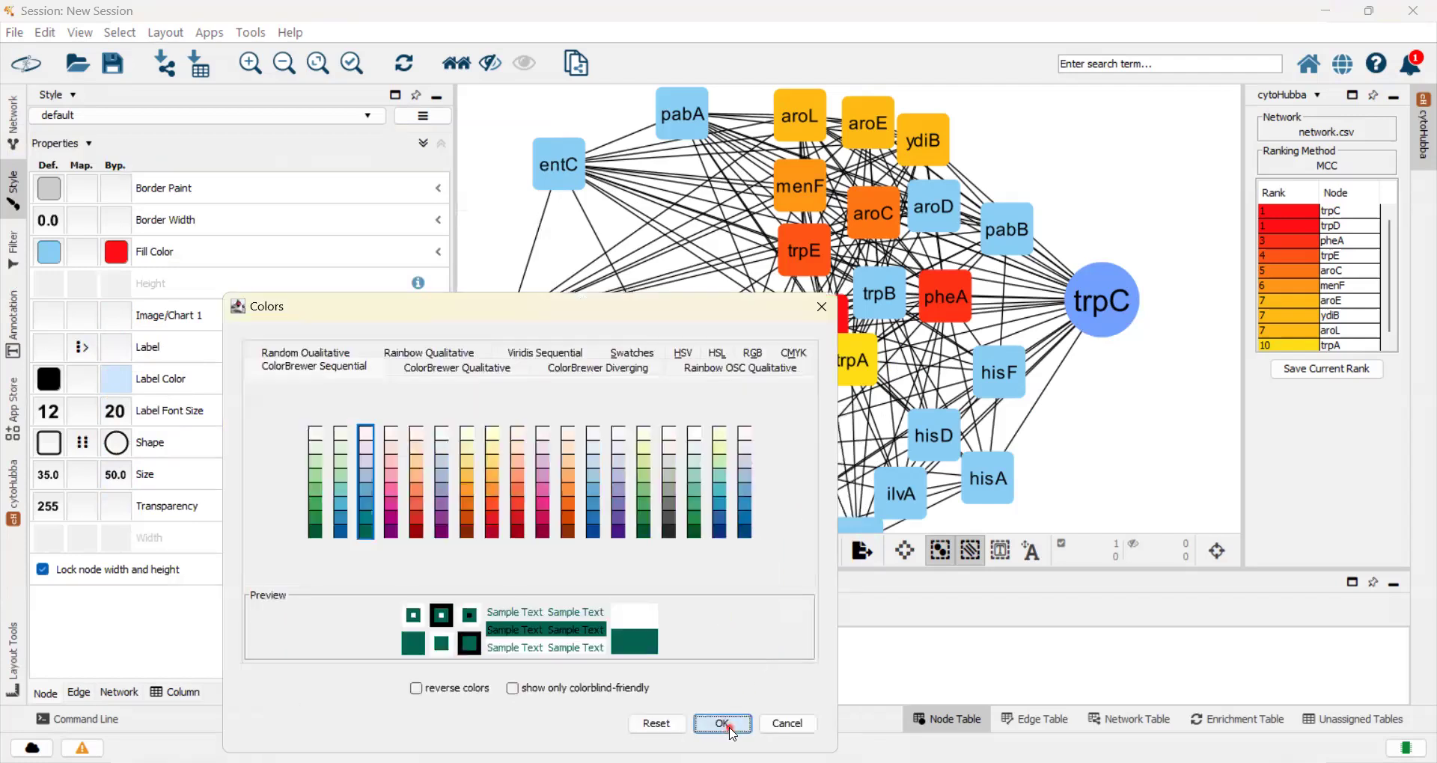
left_click(723, 724)
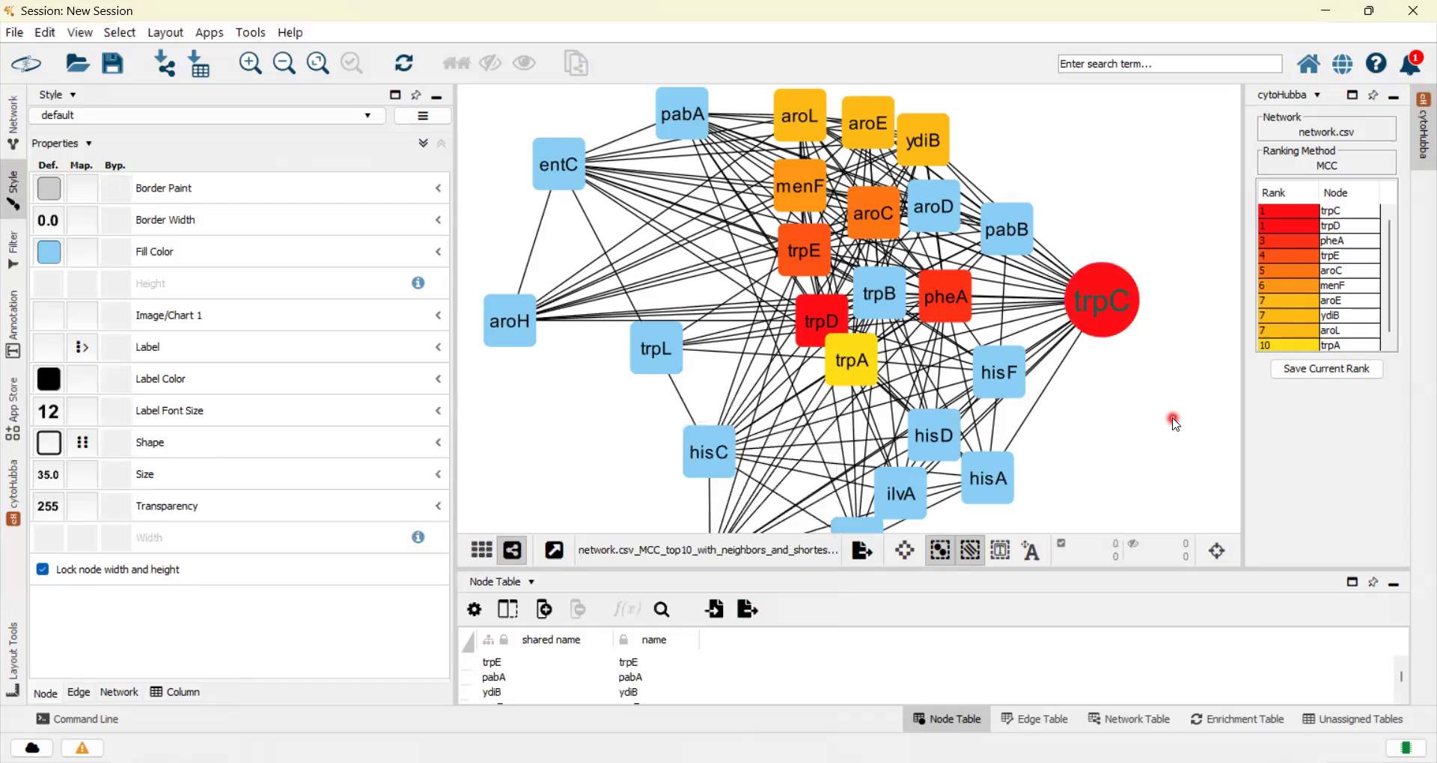
Override the transparency of the trpC node with 200
left_click(1094, 304)
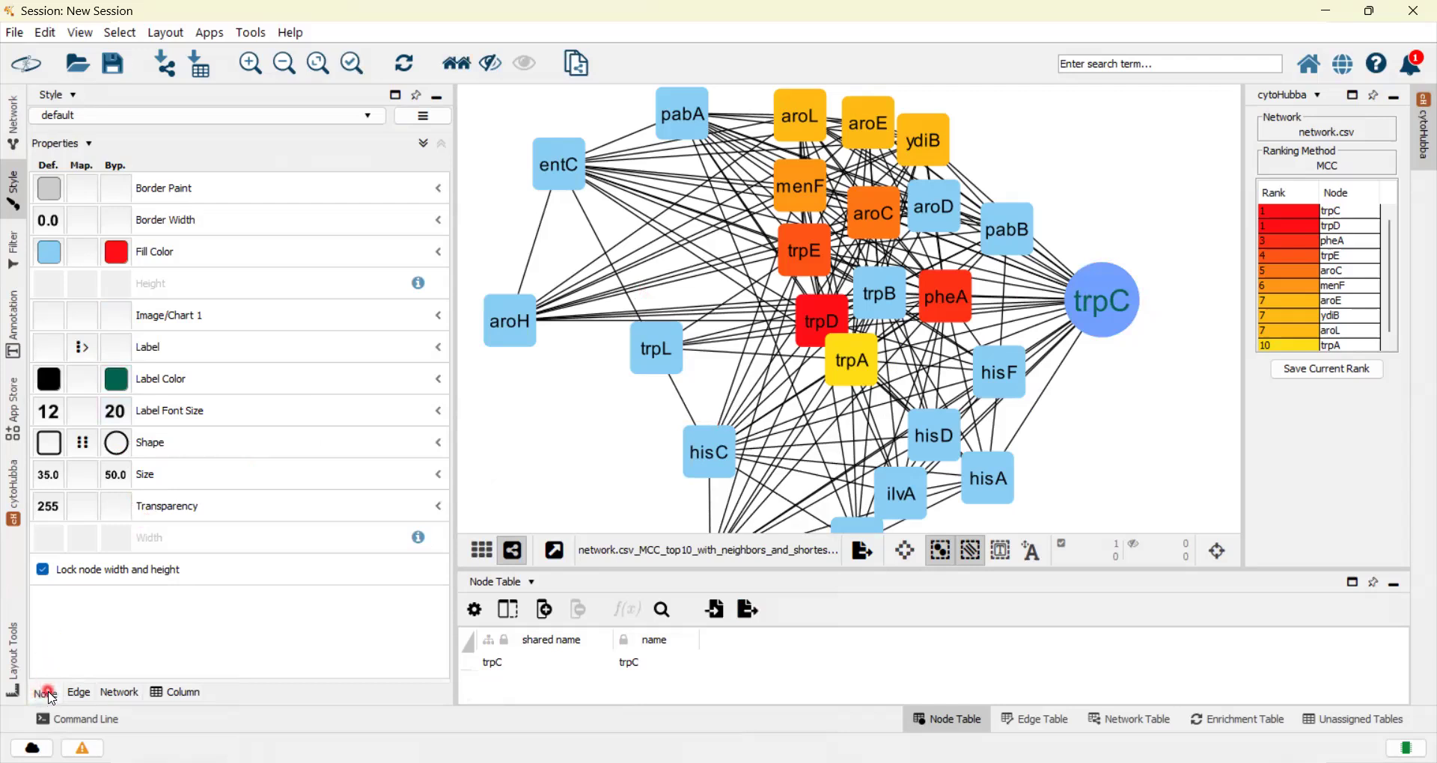
left_click(115, 515)
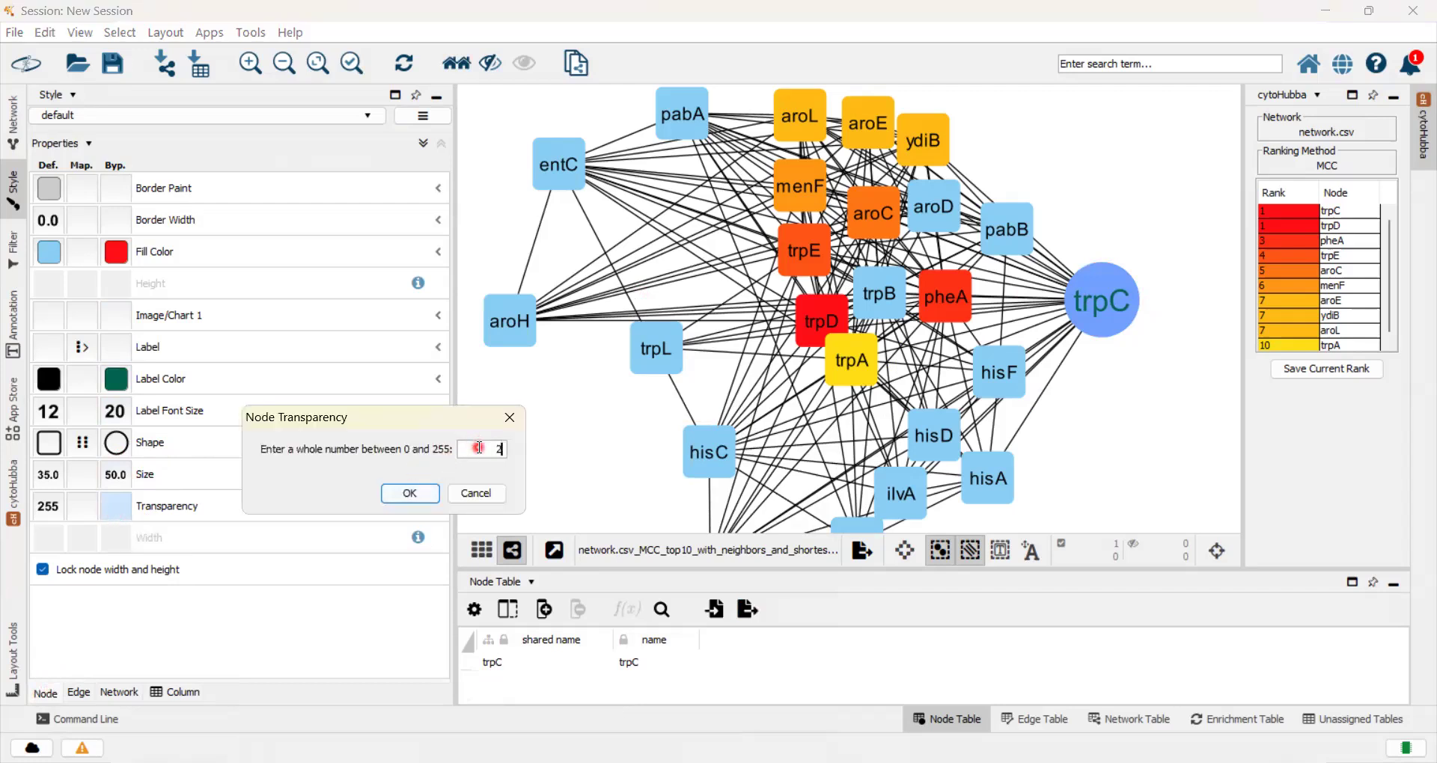
type("200")
key("Return")
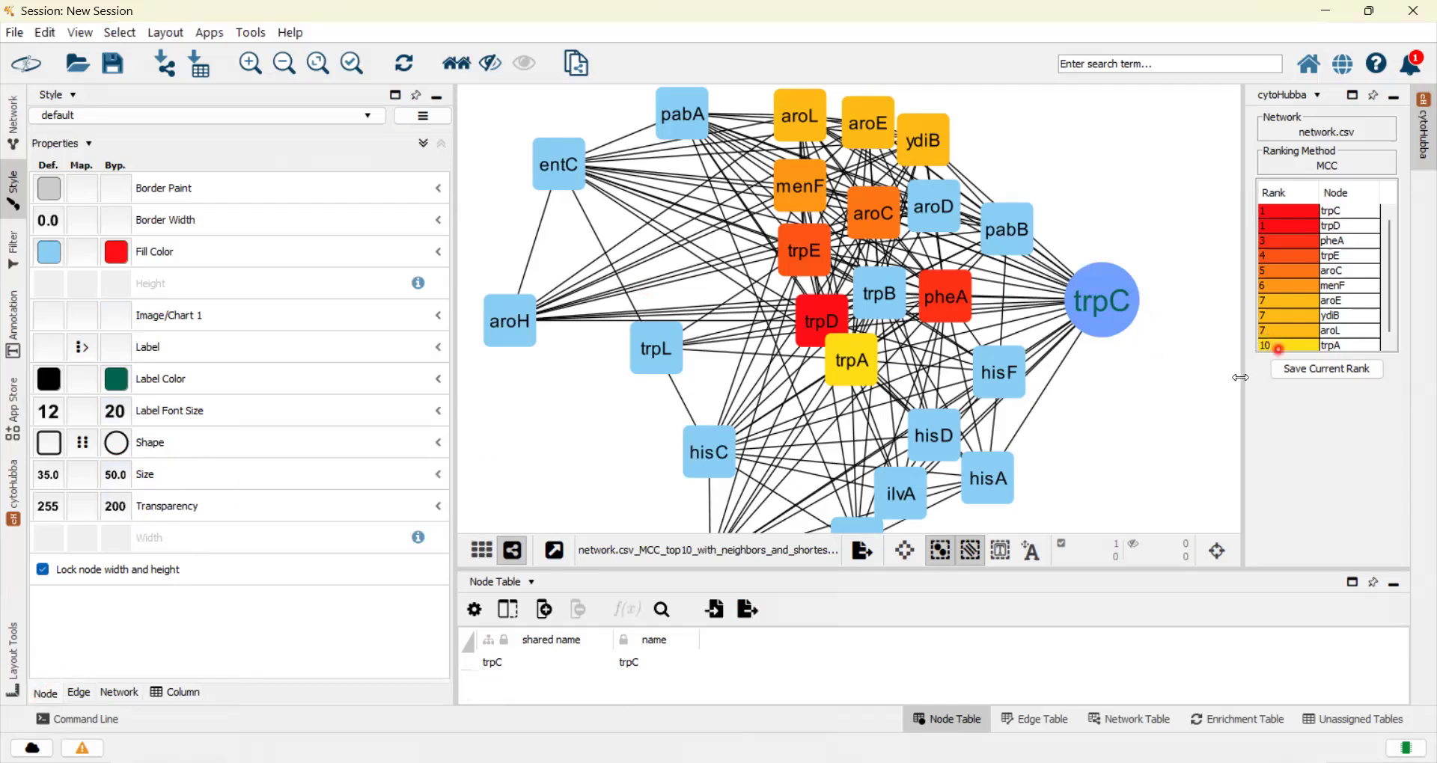
left_click(1162, 400)
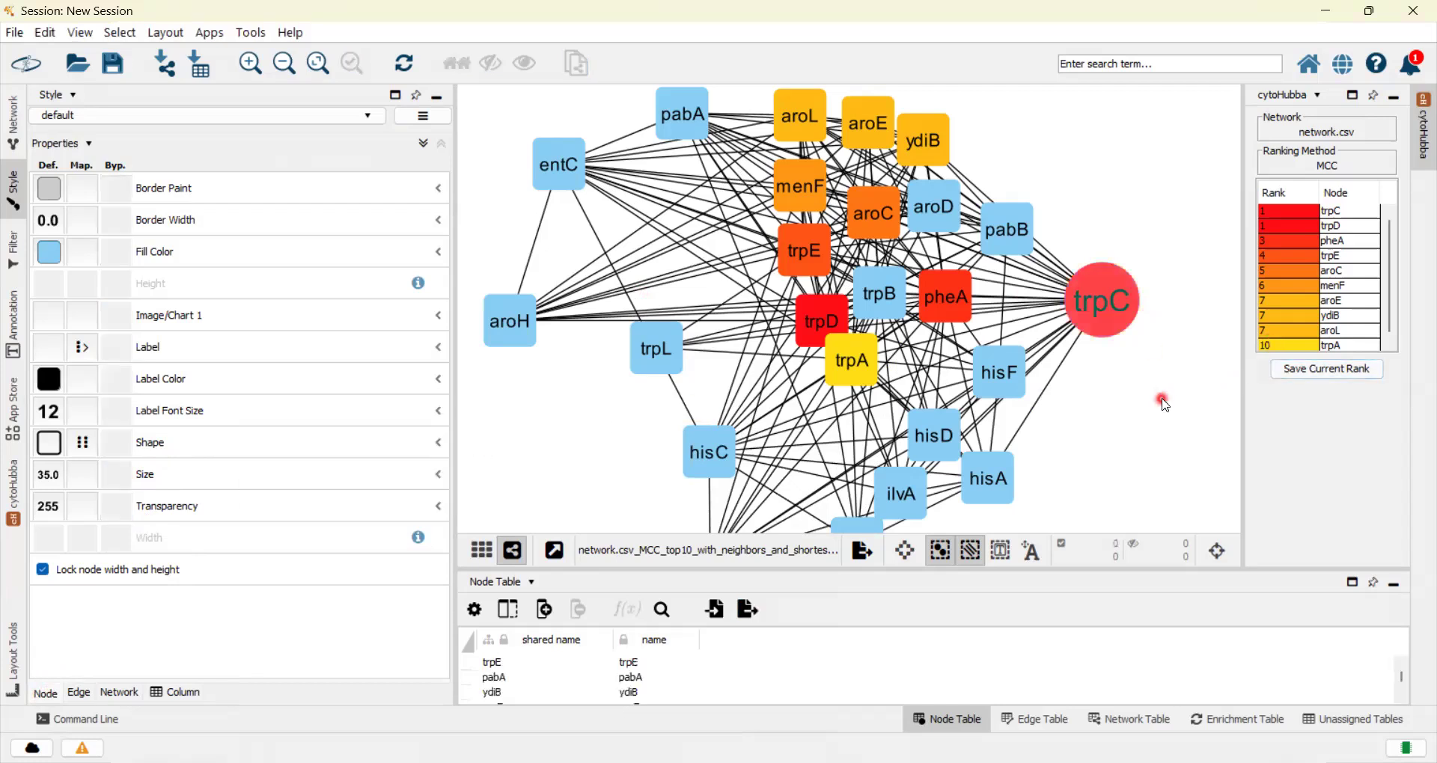
Override the border width of the trpC node with 2.5
left_click(1106, 299)
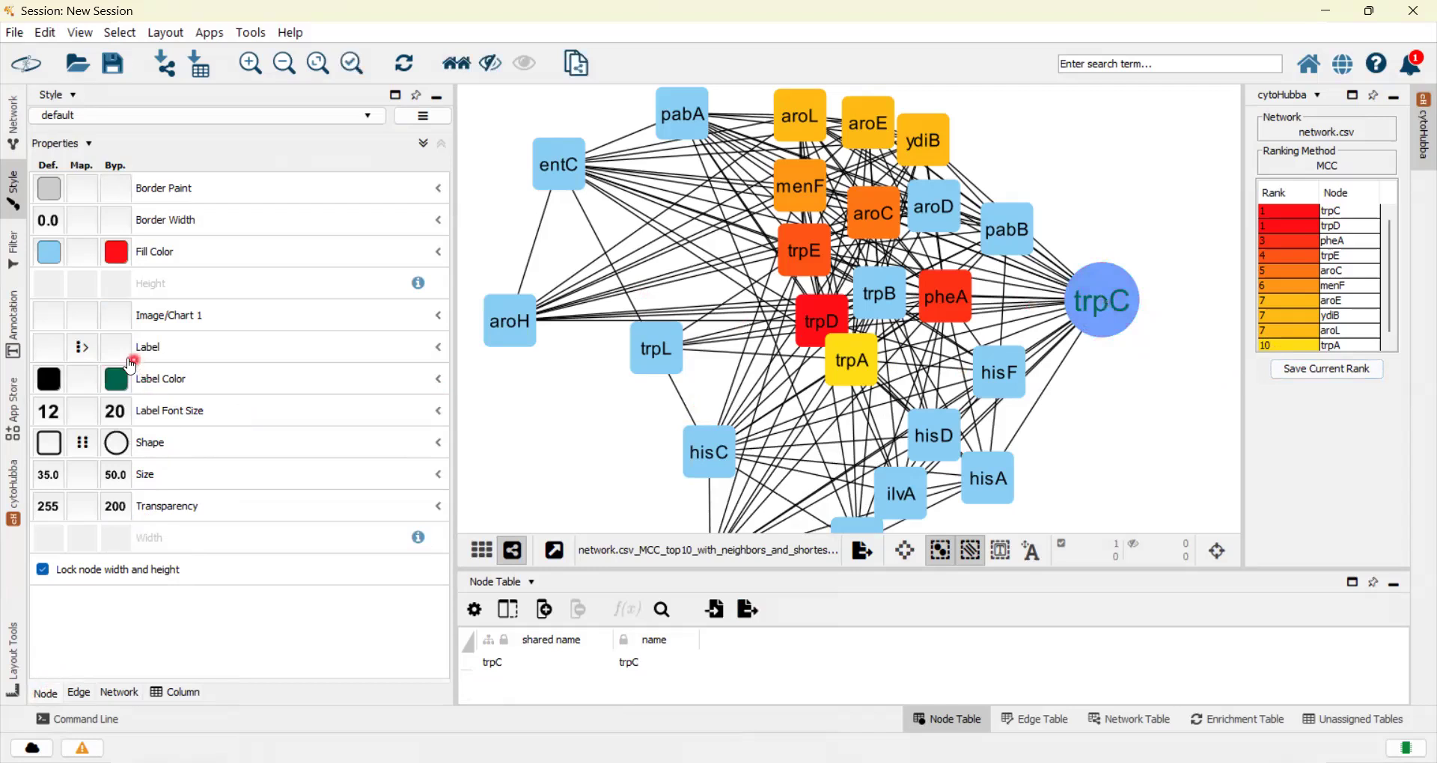
left_click(112, 227)
left_click(471, 450)
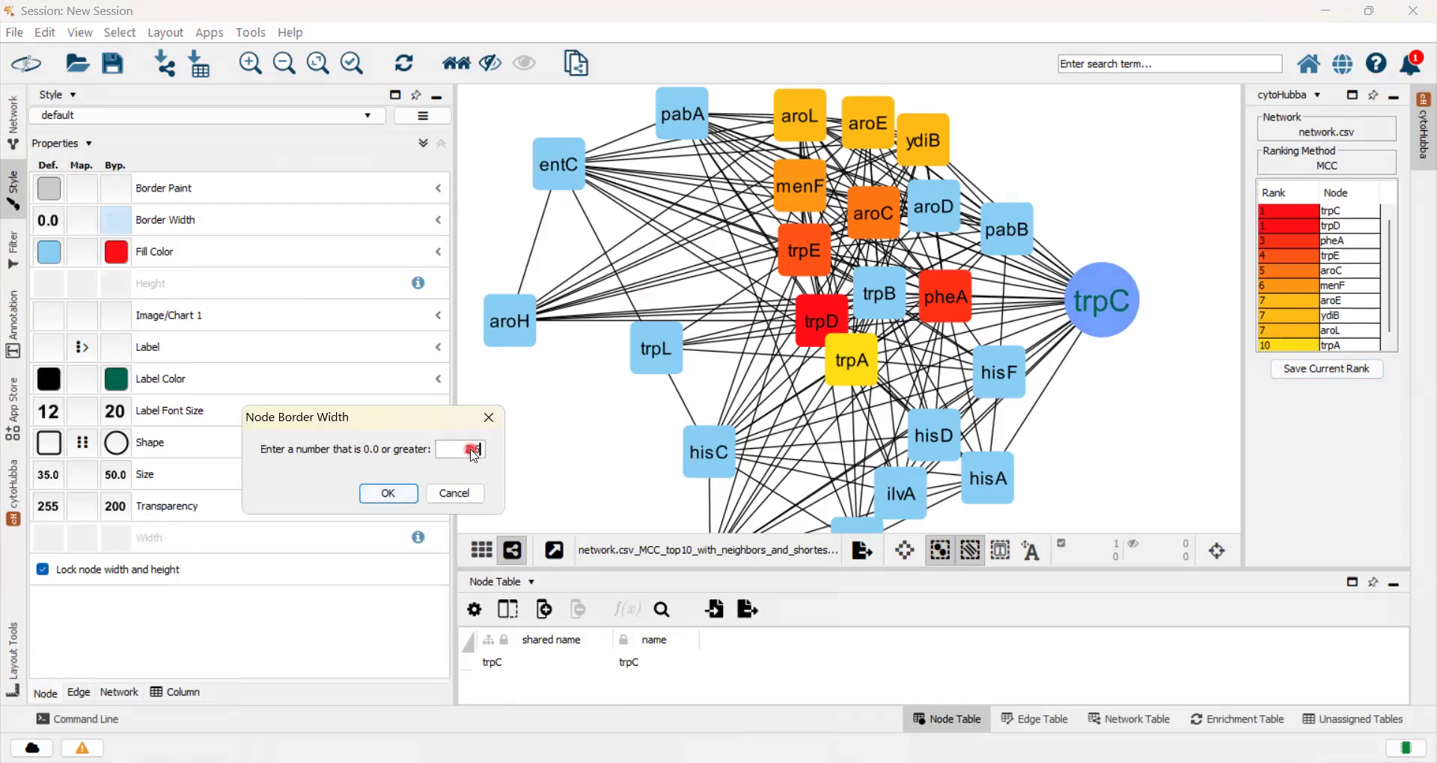
key("Return")
left_click(1143, 424)
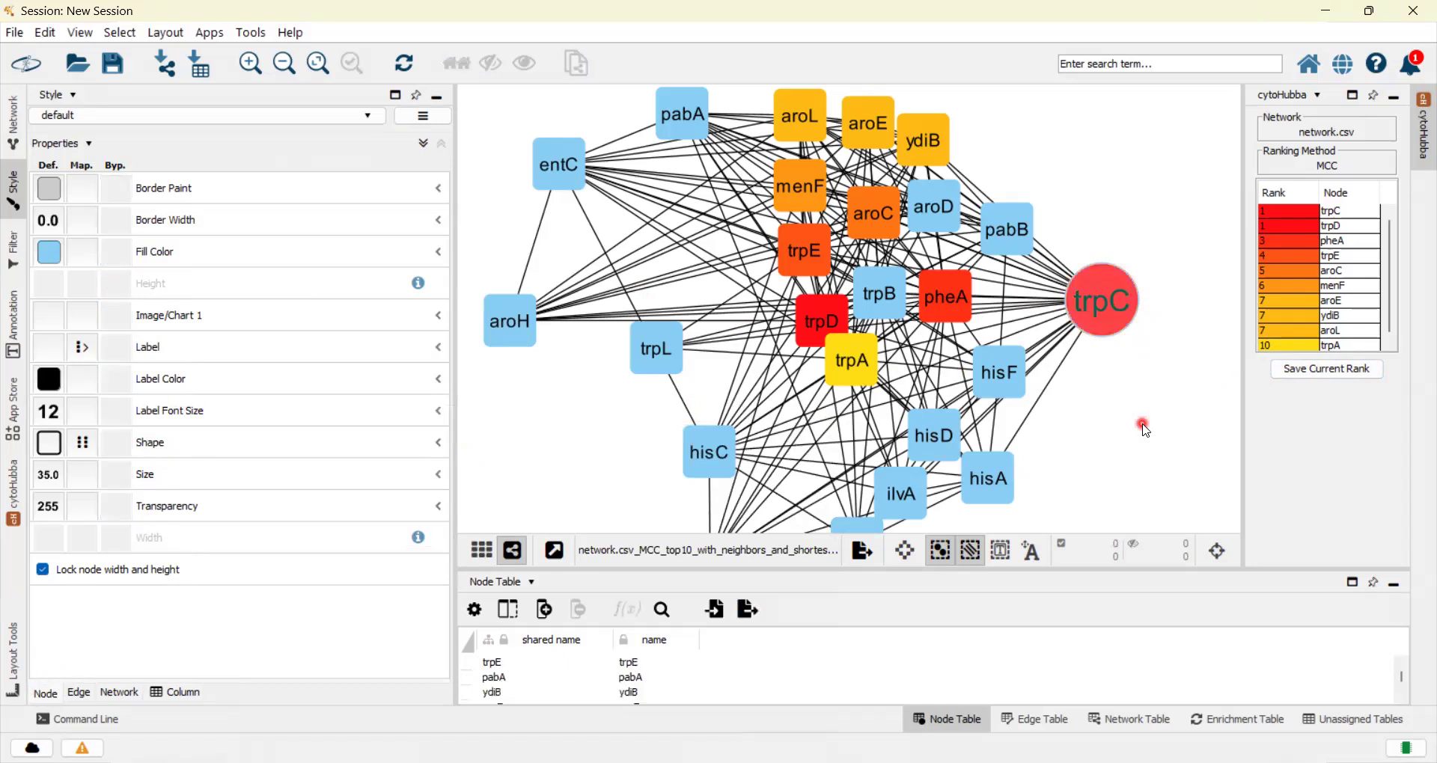
left_click(1103, 318)
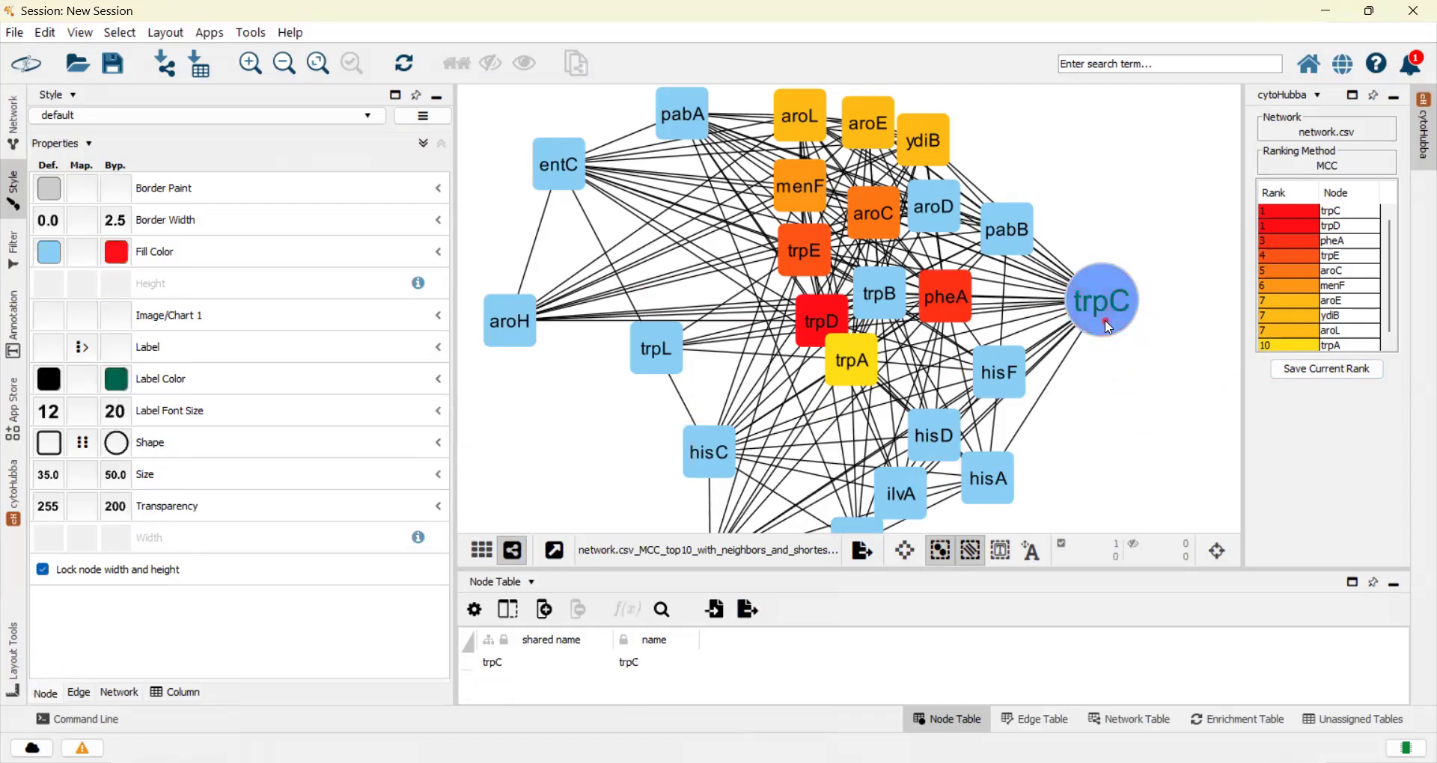
left_click(1182, 394)
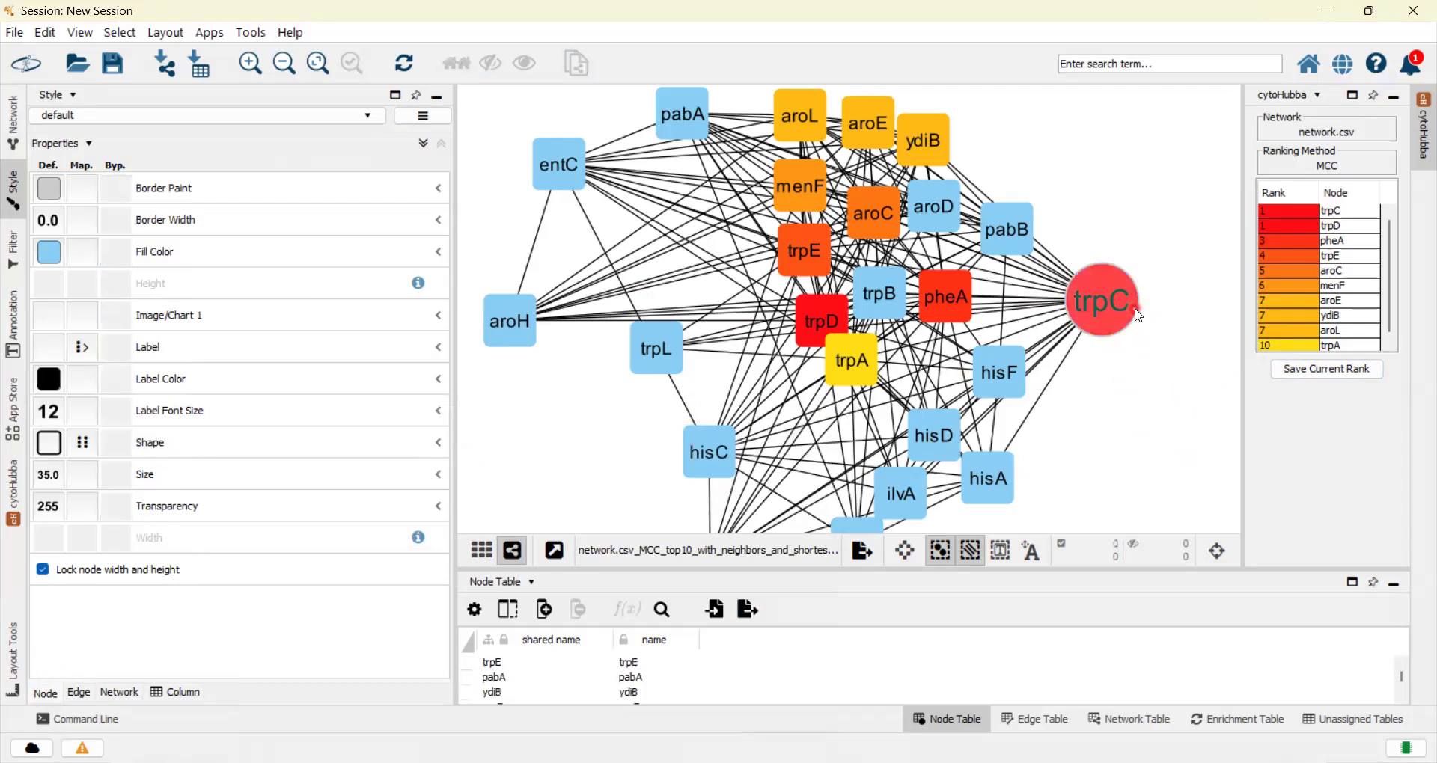
Set the border width override of the trpC node to 5
scroll(1171, 313, "up", 5)
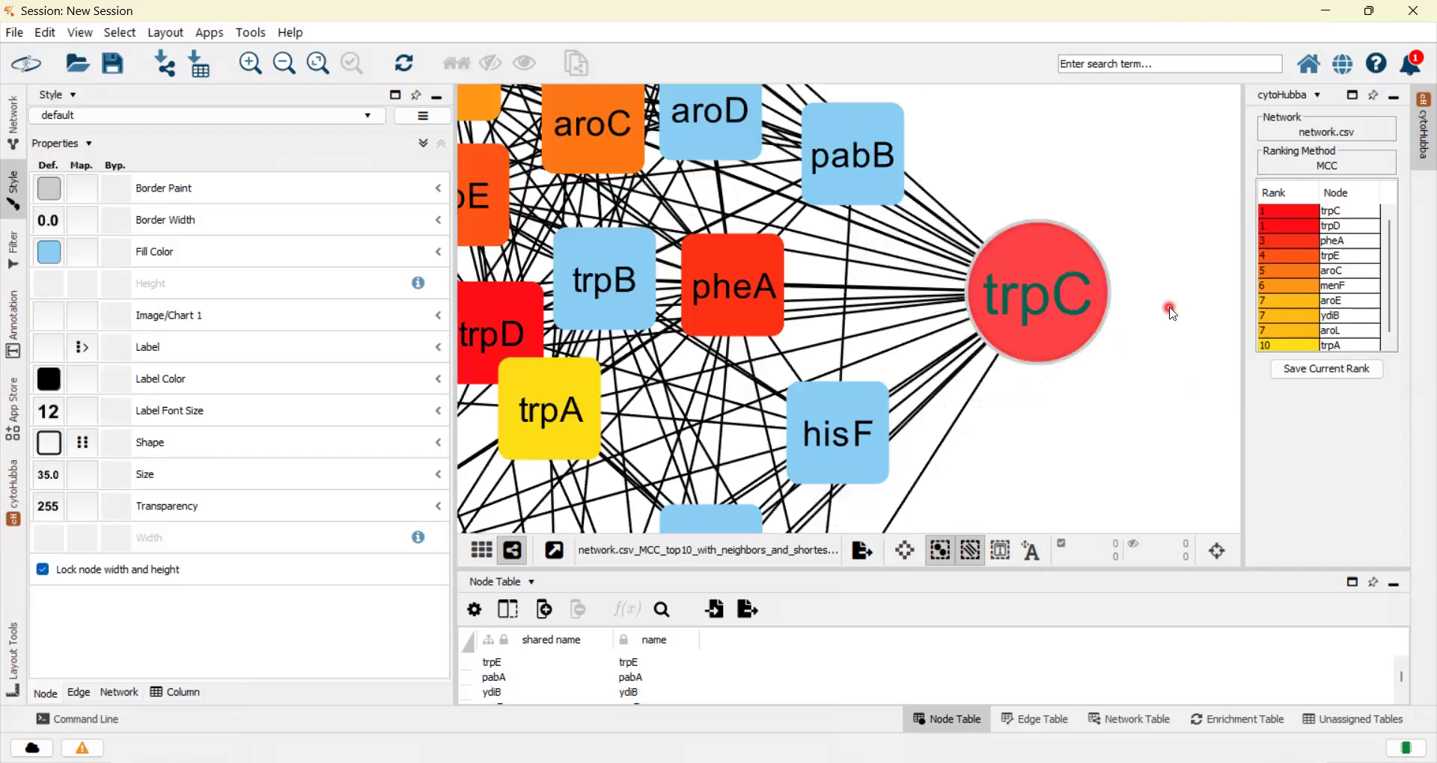
scroll(1171, 312, "up", 1)
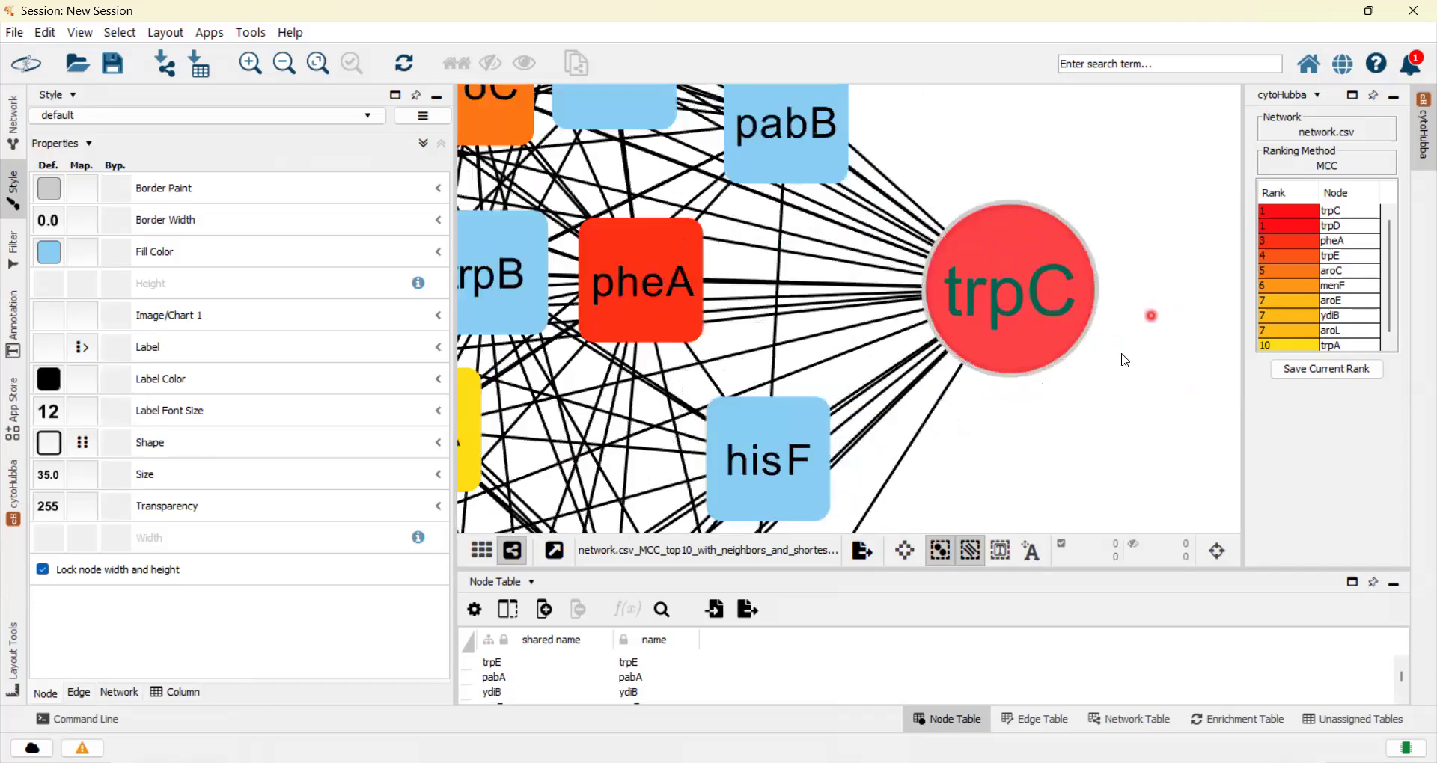
left_click(1067, 316)
right_click(118, 225)
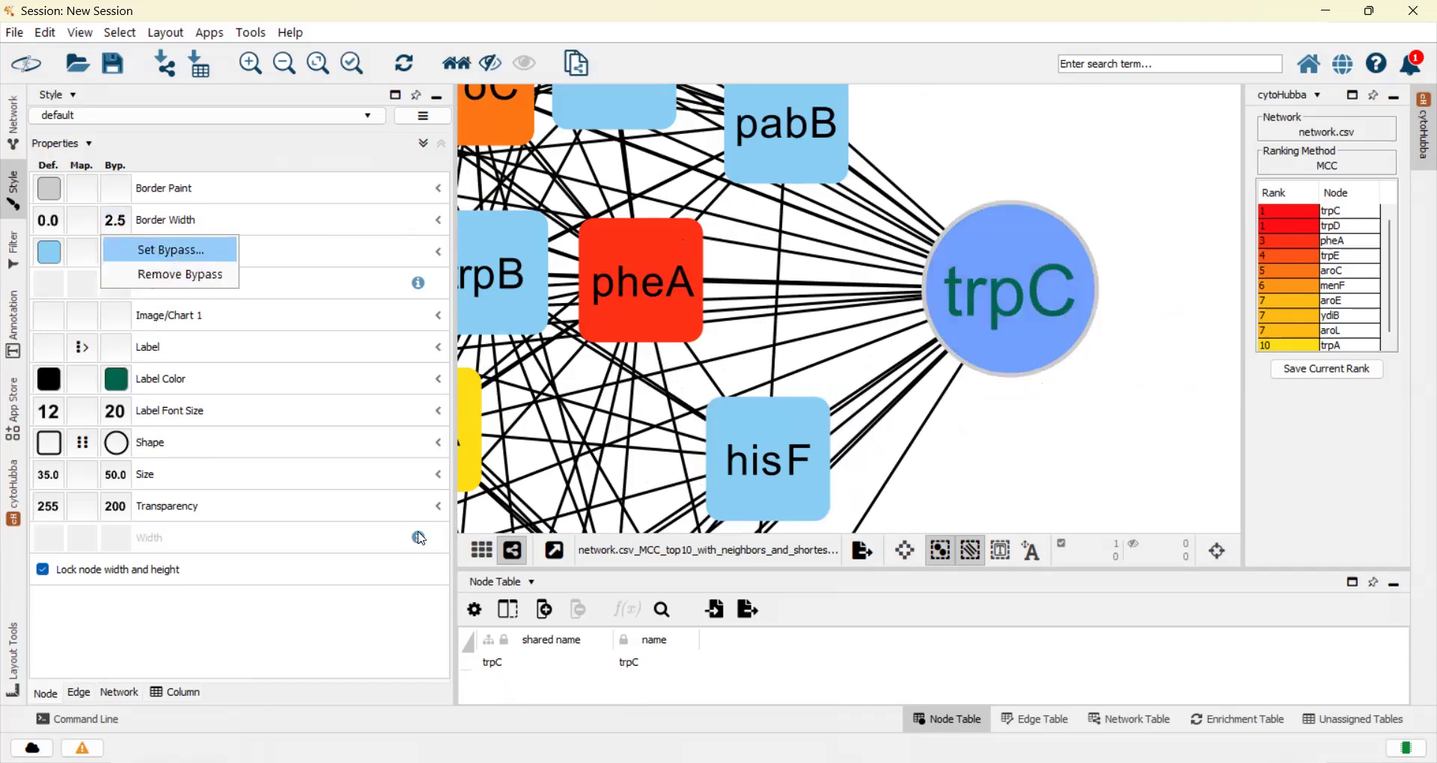
left_click(180, 255)
left_click_drag(462, 449, 481, 449)
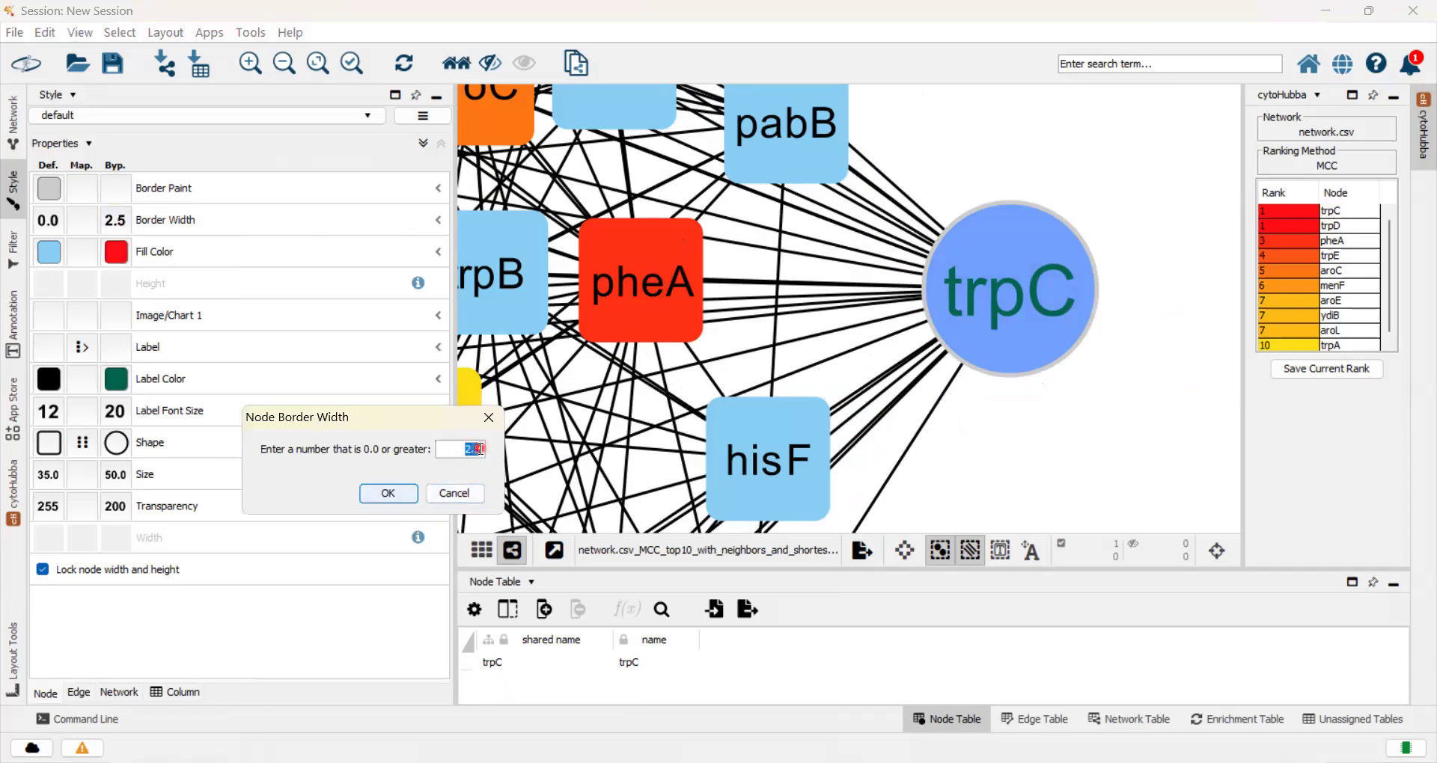
type("5")
left_click(403, 494)
left_click(1145, 397)
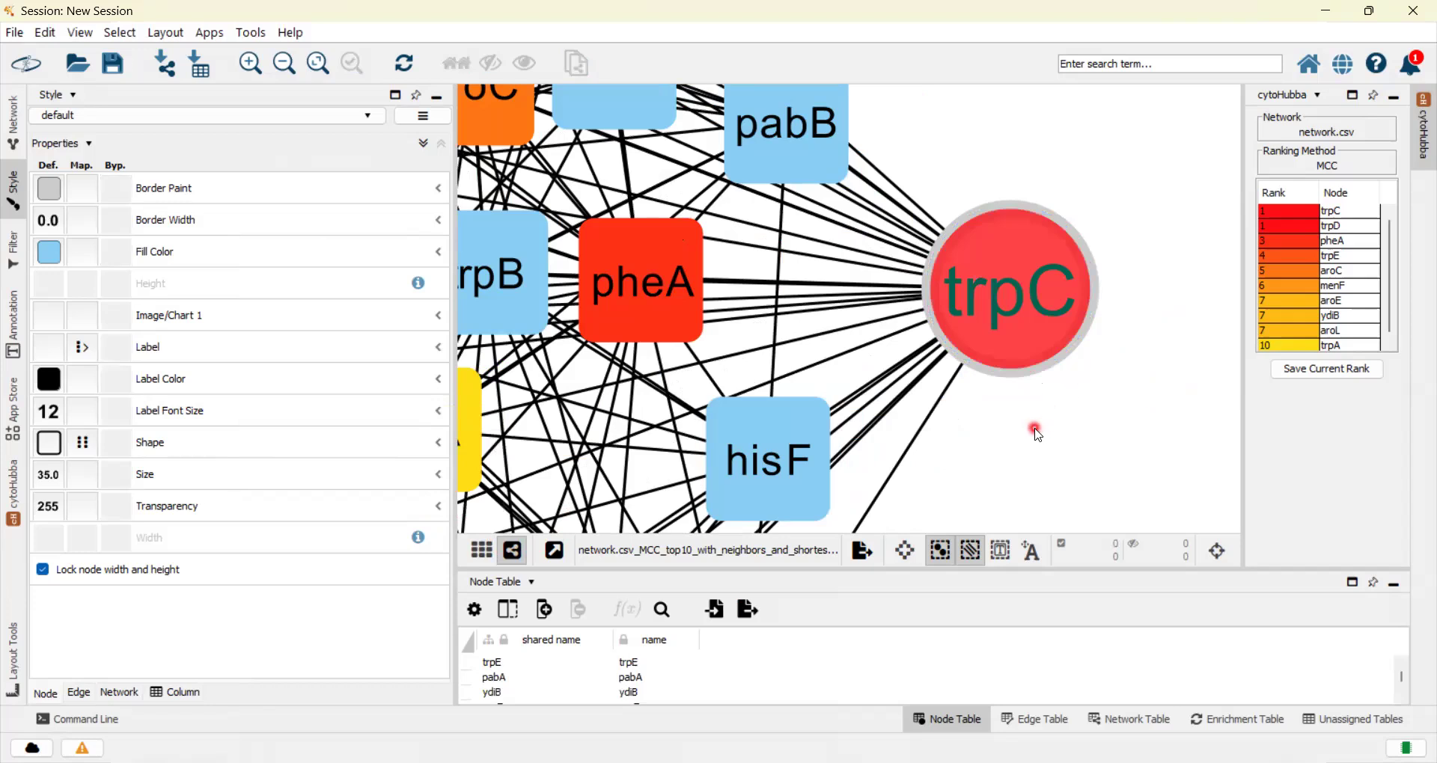
Change the default line type of the edges to Vertical Slash
left_click(1002, 304)
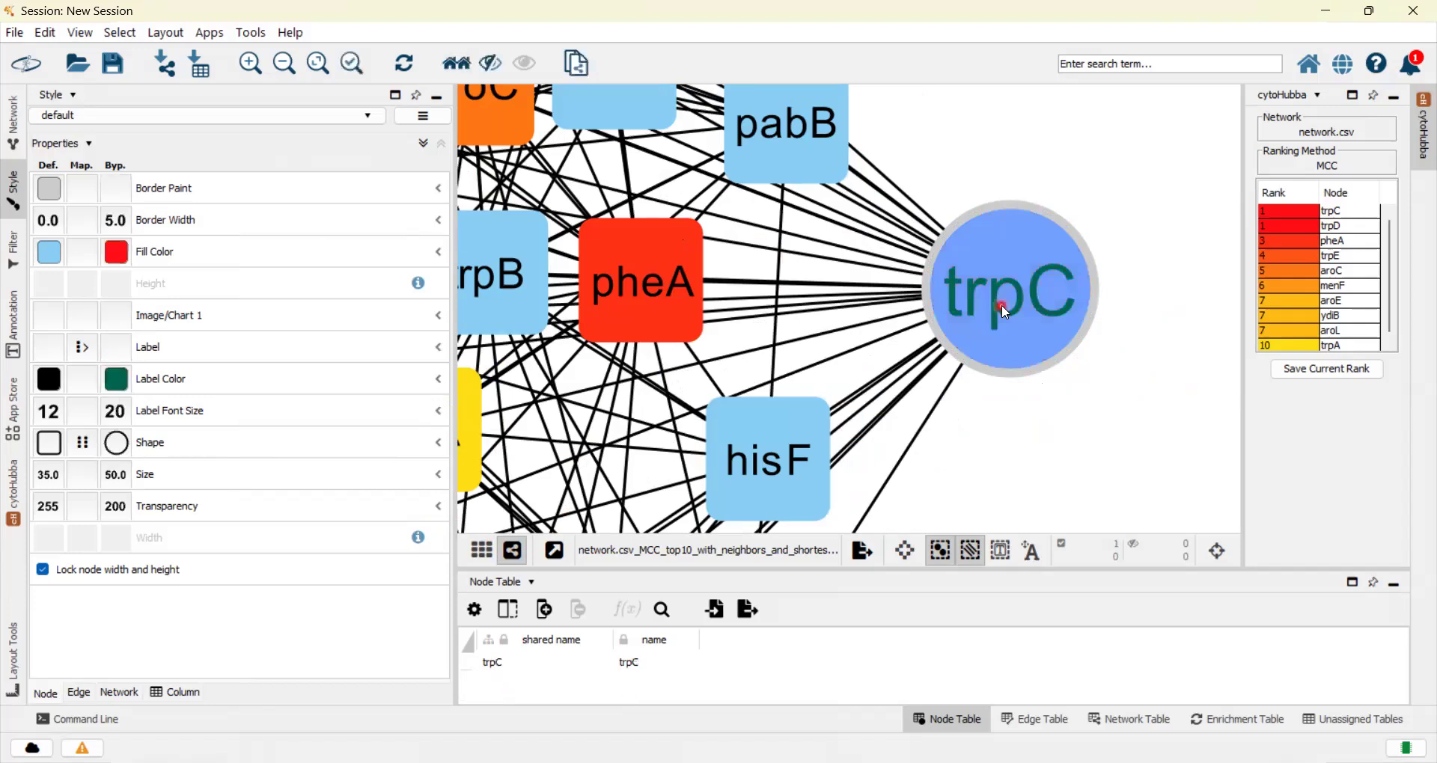
left_click(78, 695)
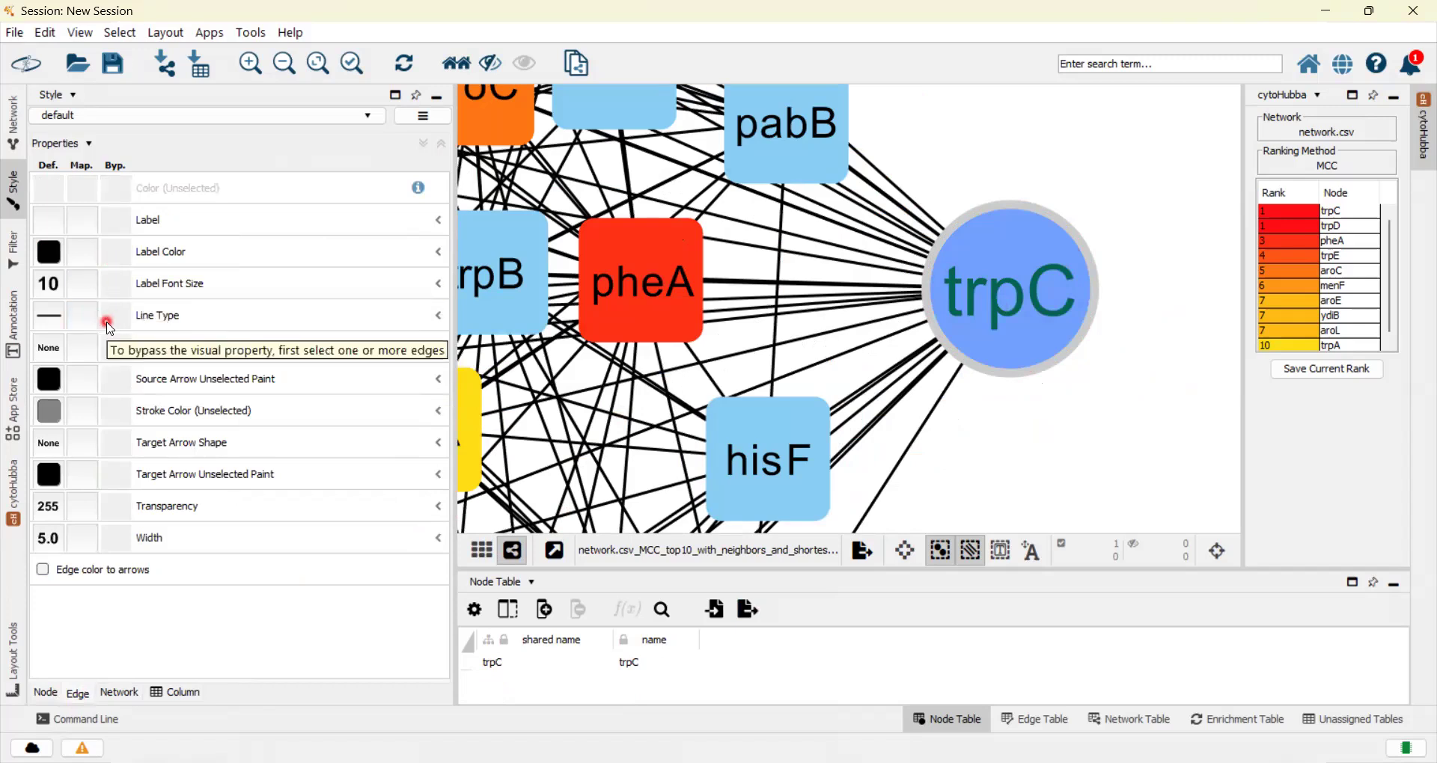
left_click(48, 328)
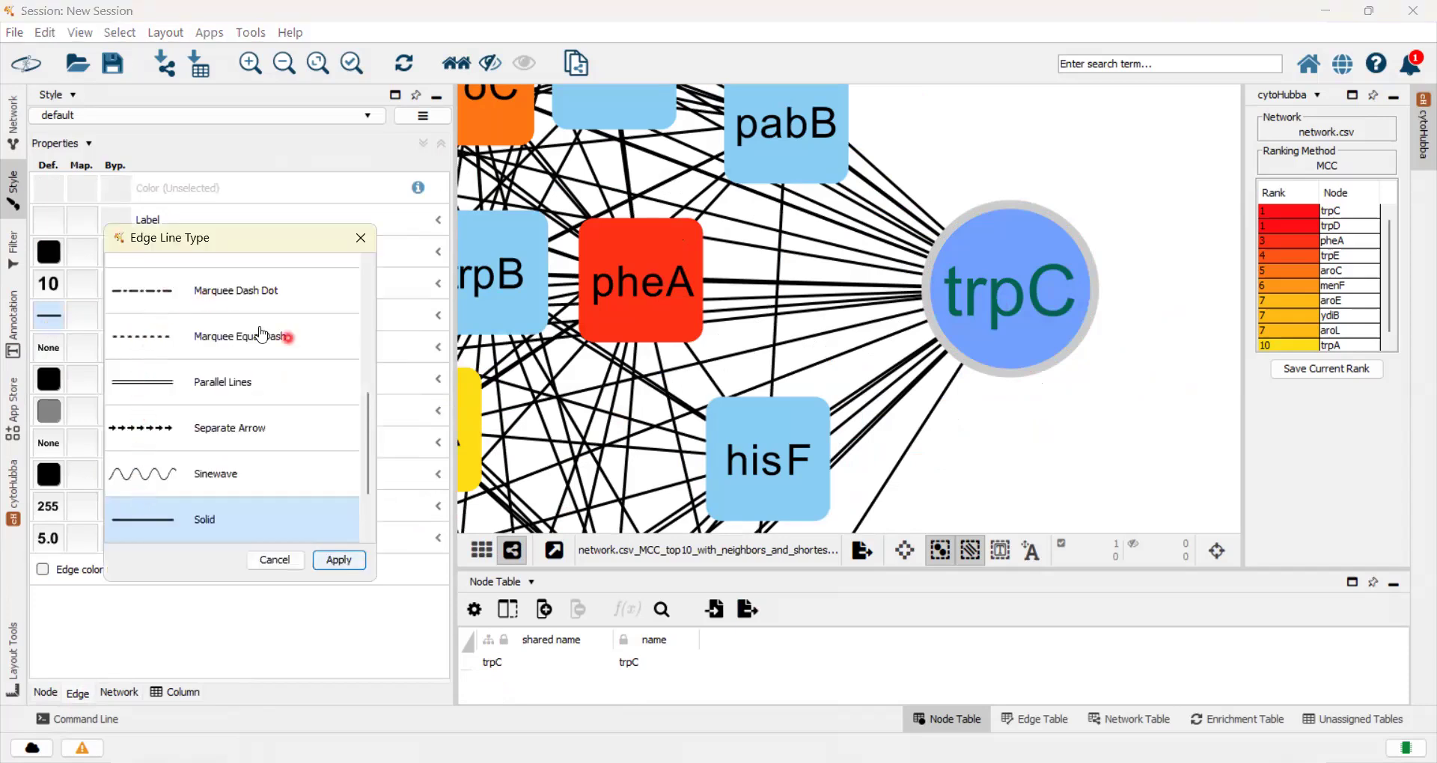
left_click_drag(372, 443, 376, 472)
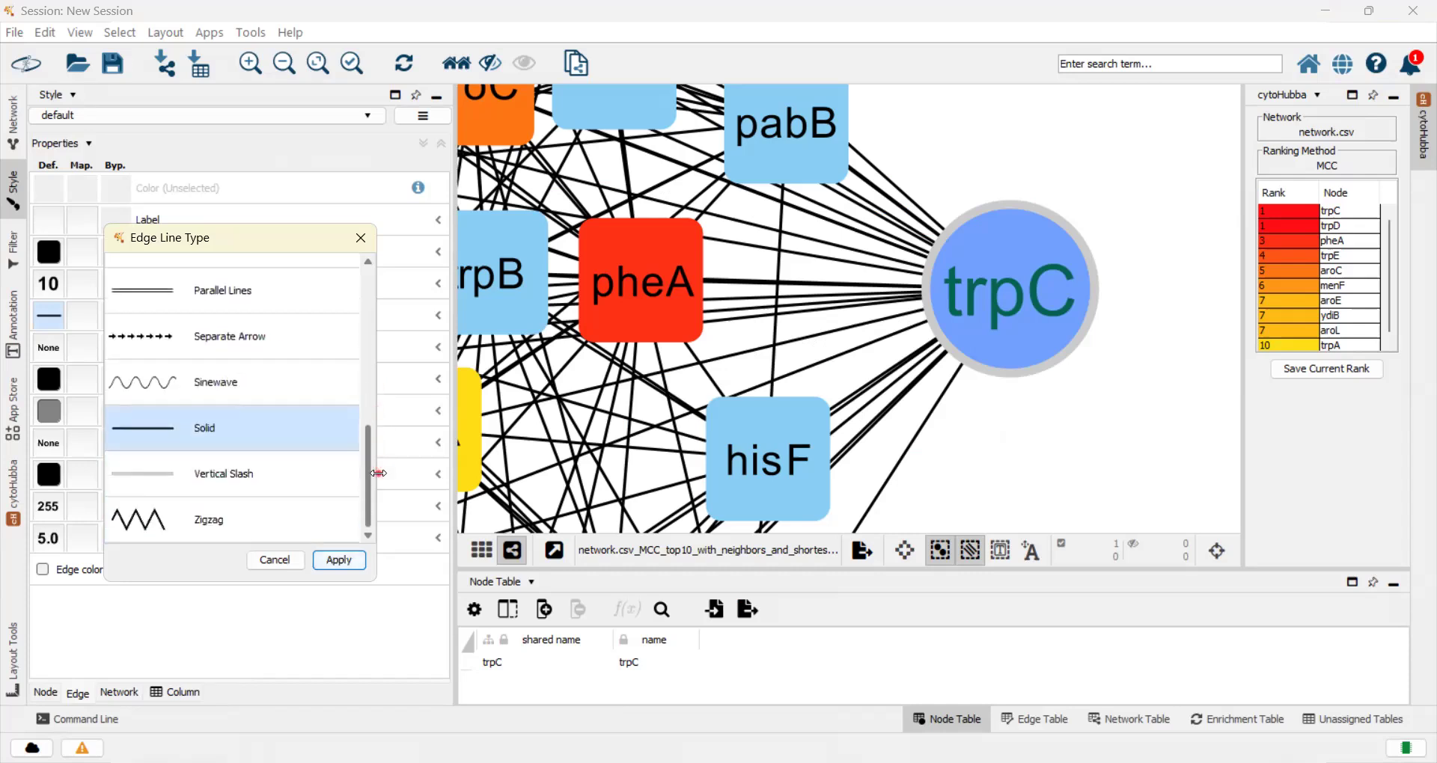
left_click(158, 458)
left_click(332, 560)
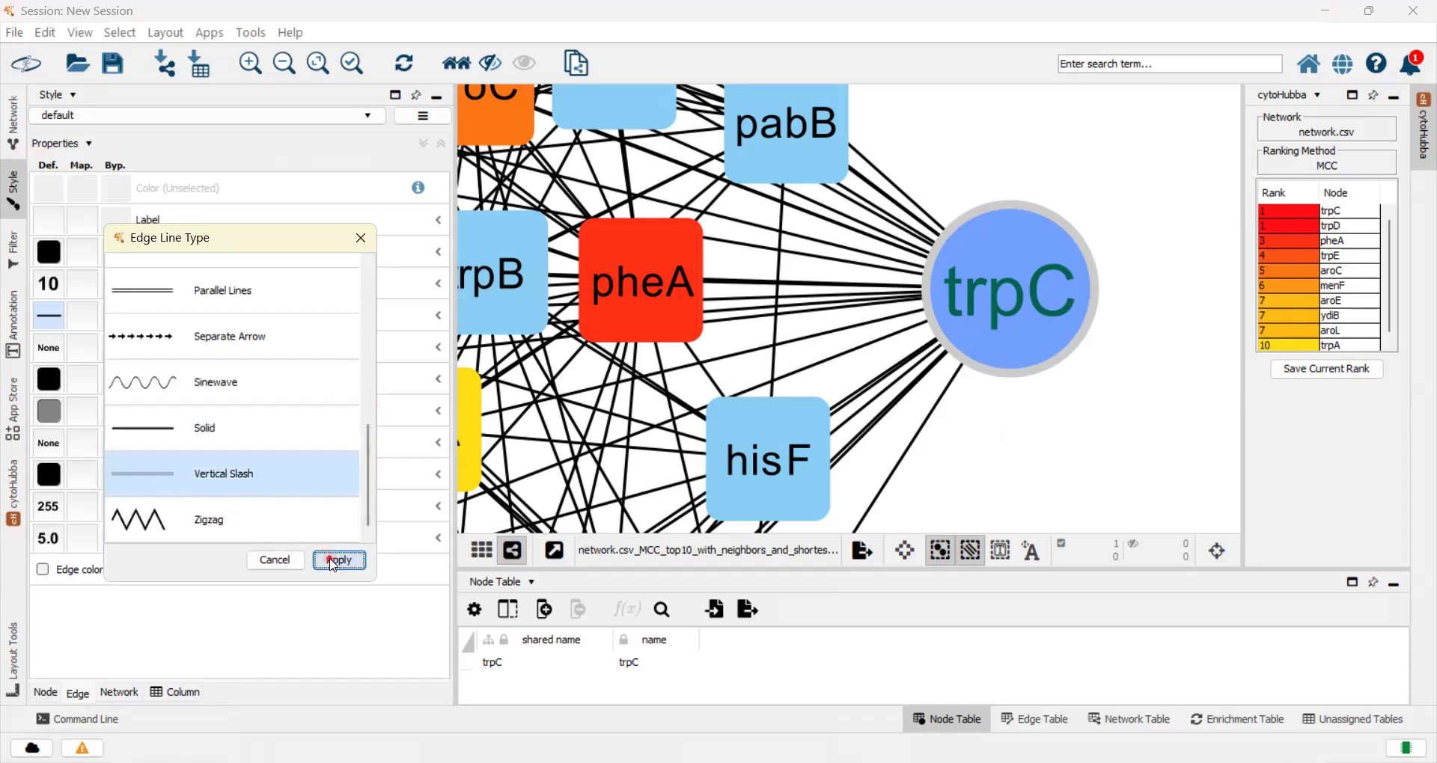
left_click(1015, 473)
Set the default line type of the edges back to Solid
left_click(1017, 346)
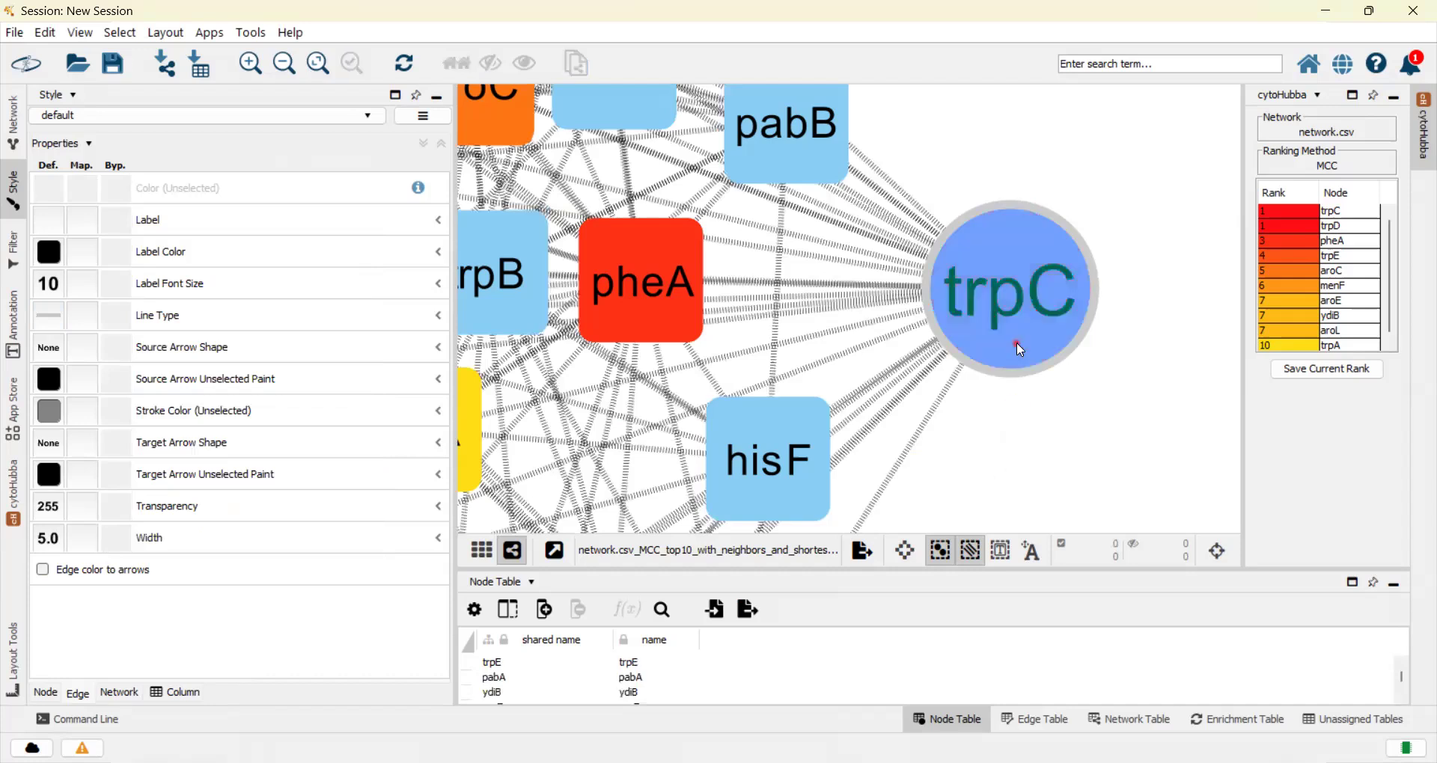
left_click(39, 322)
left_click(152, 434)
left_click(353, 563)
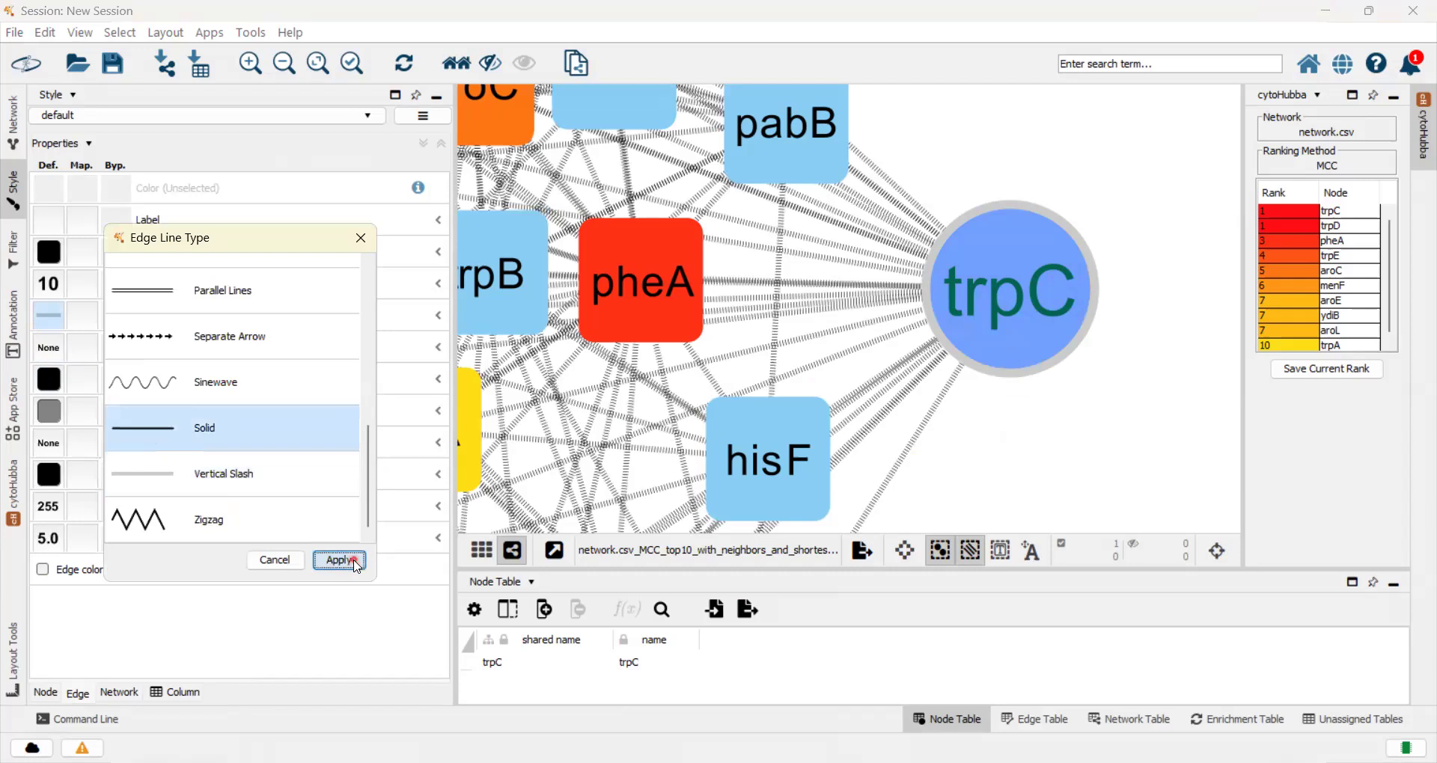
left_click(100, 456)
Add the network network.csv_MCC_top10_with_neighbors_and_shortest_paths as a nested network to the trpC node
left_click(1061, 315)
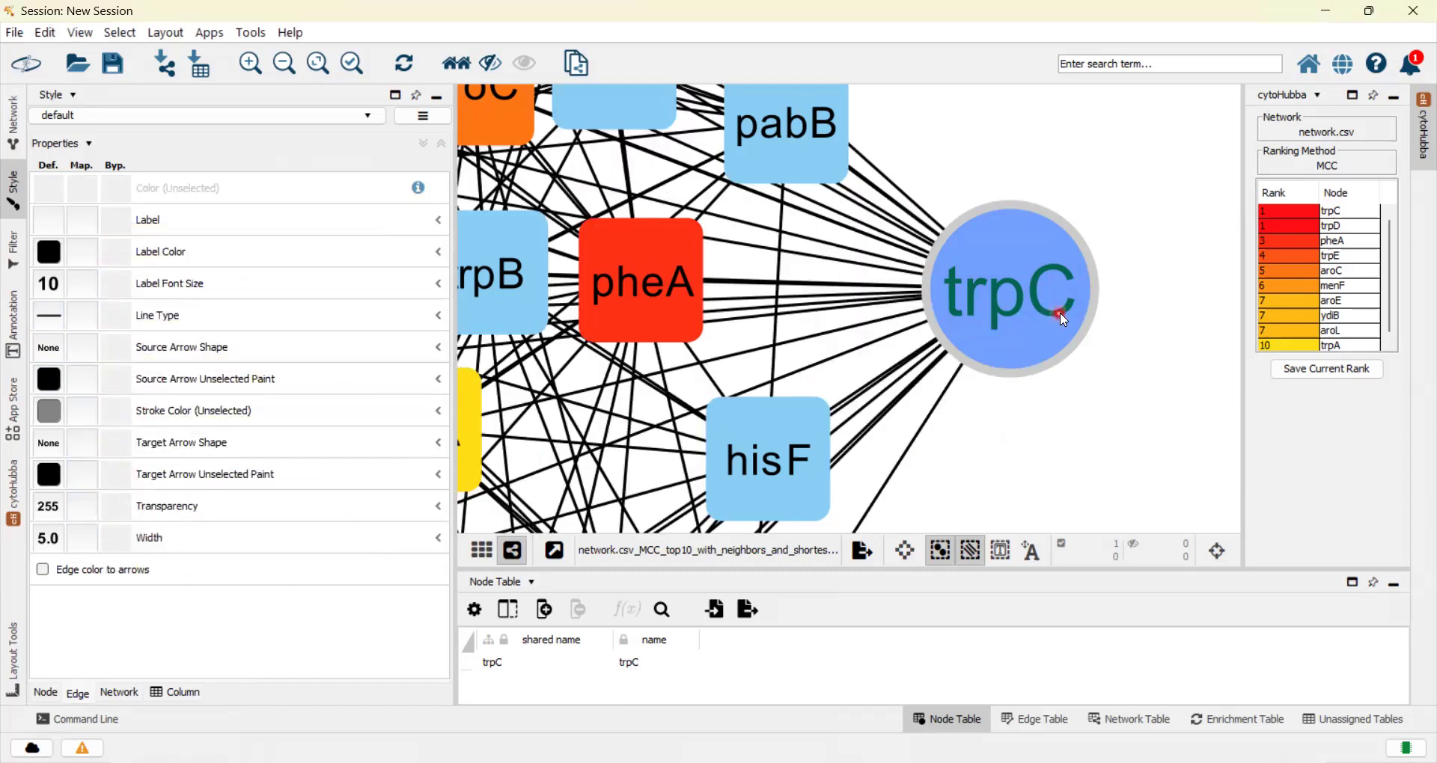
right_click(1035, 282)
mouse_move(1093, 373)
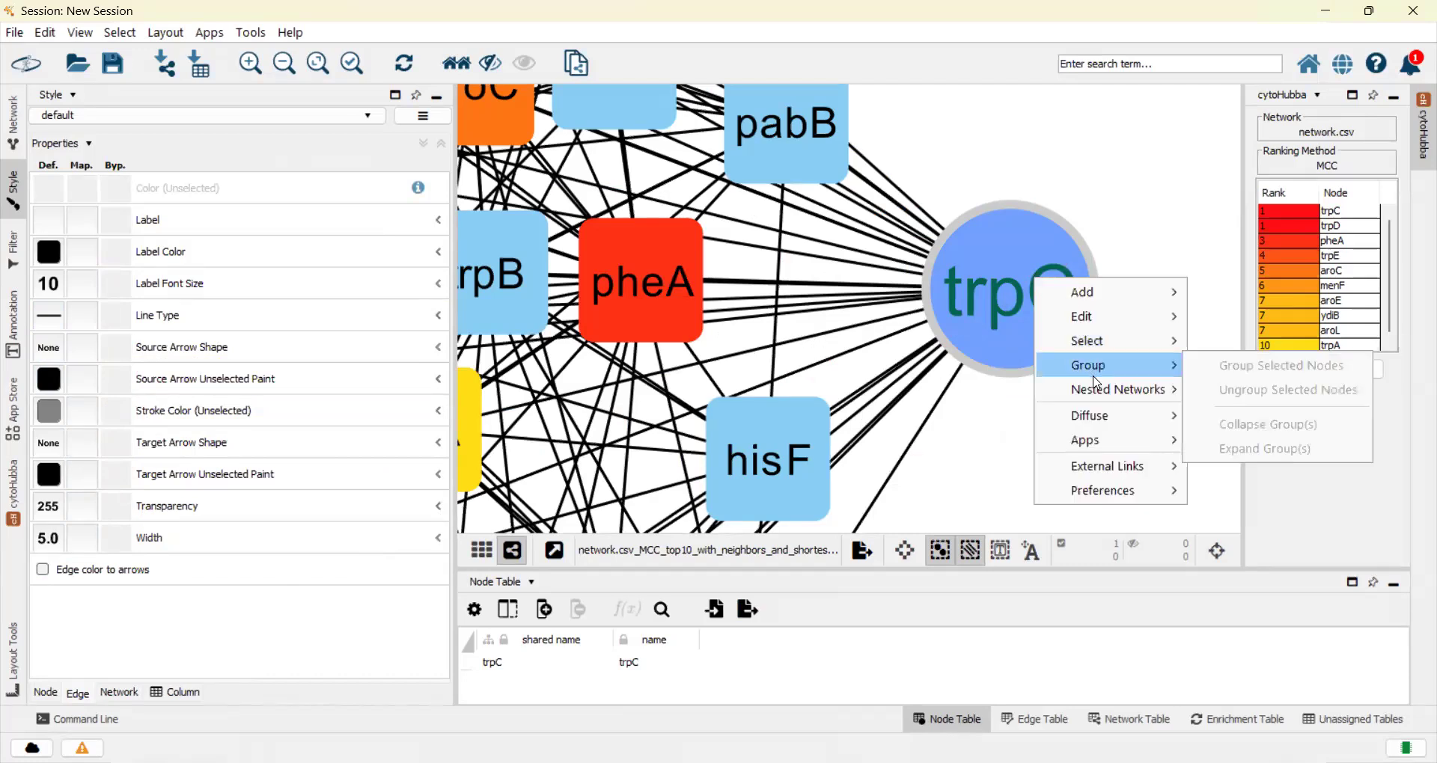
mouse_move(1099, 397)
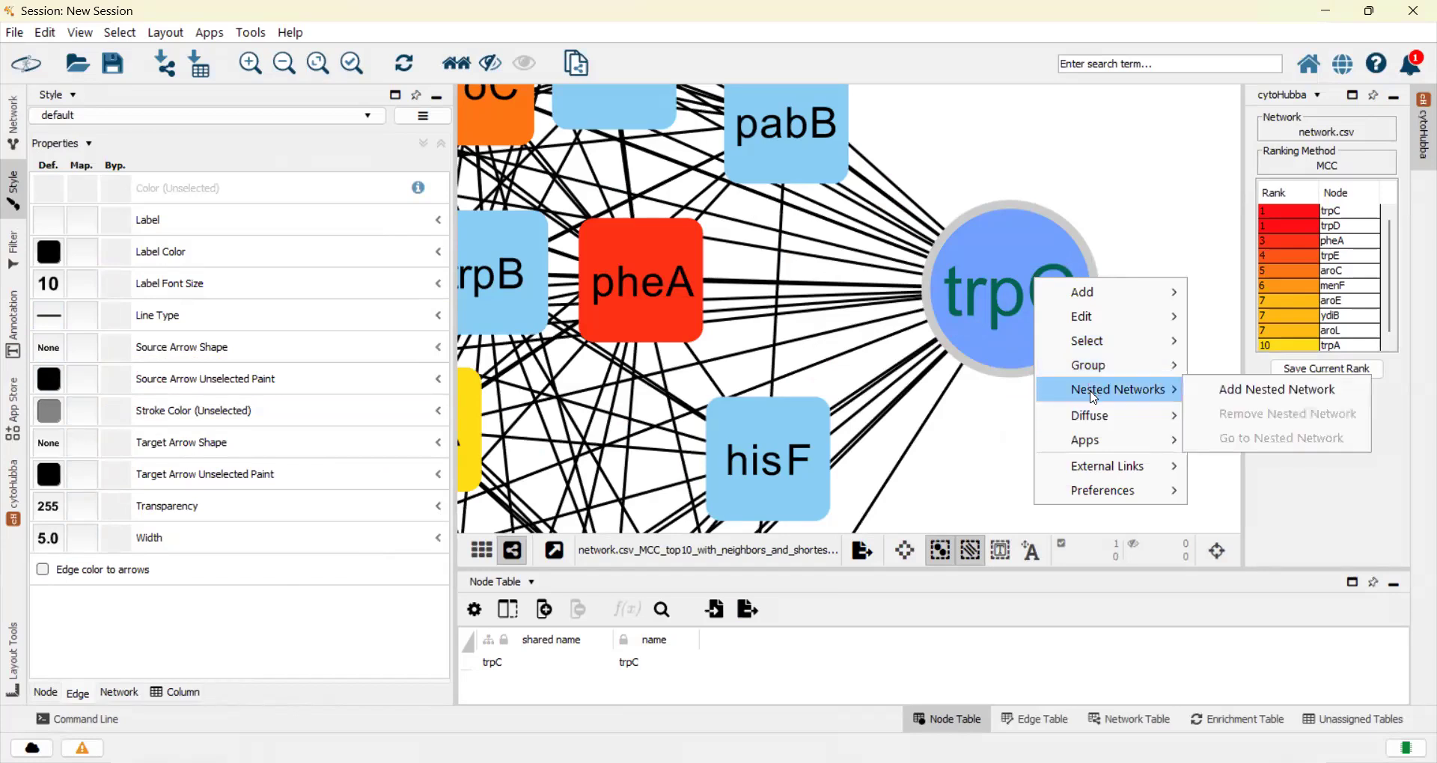
left_click(1245, 386)
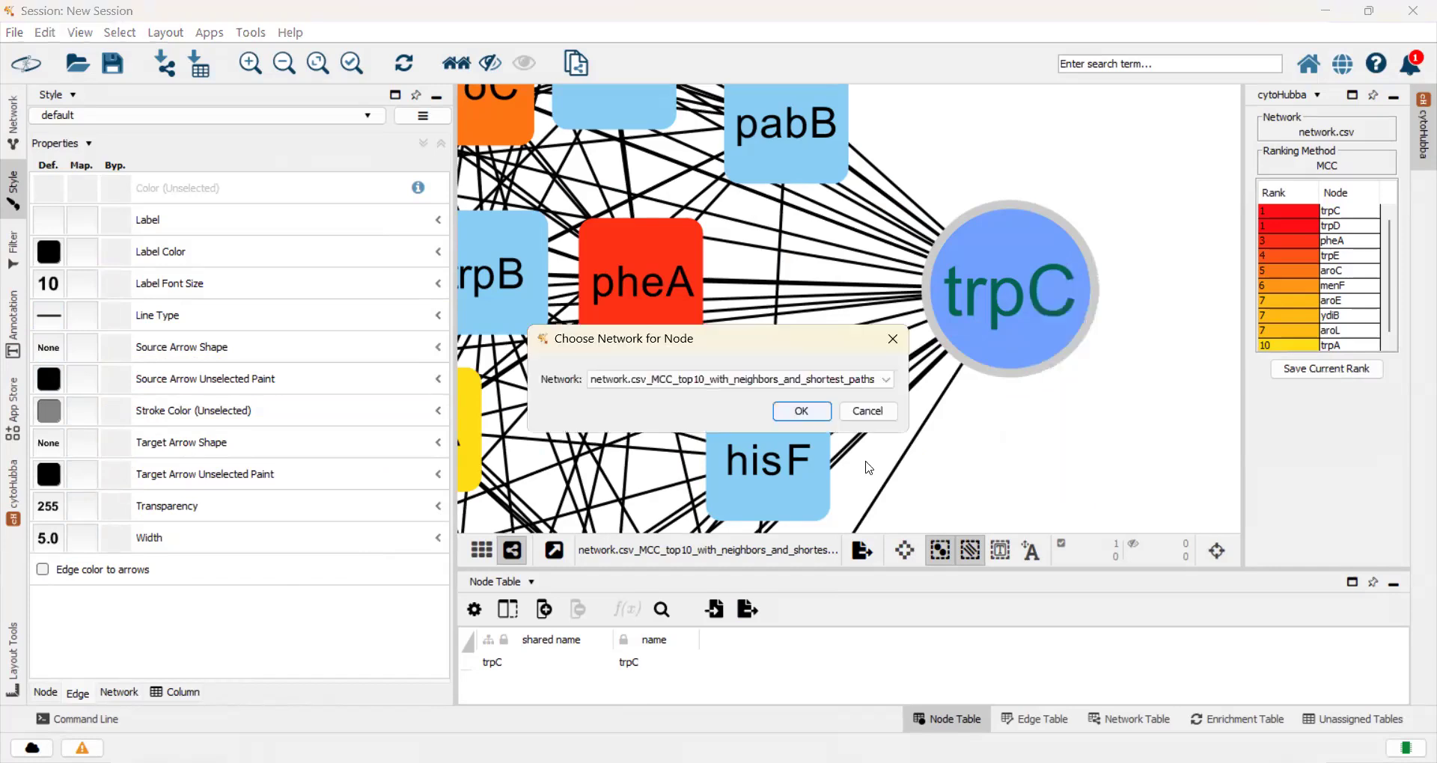
left_click(800, 412)
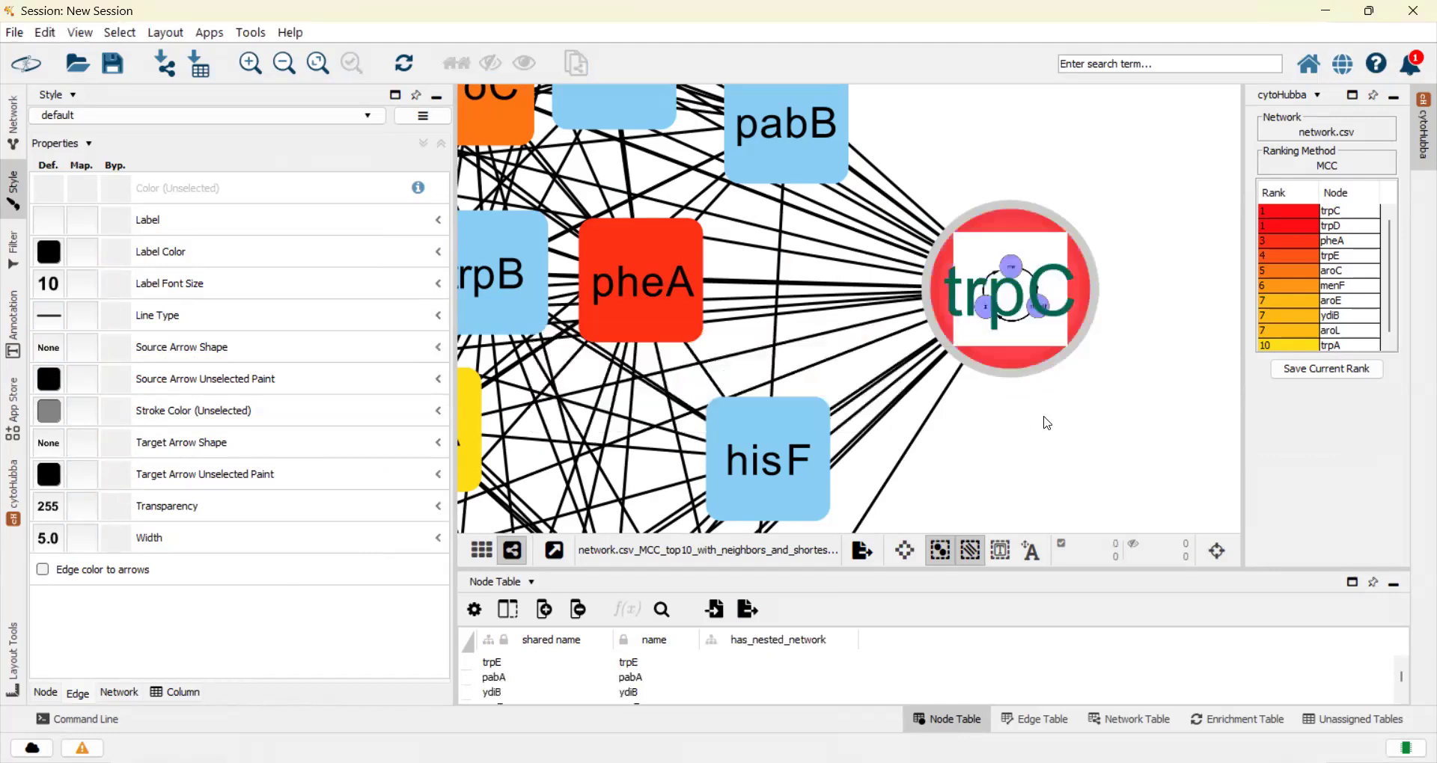
Remove the nested network from the trpC node
left_click(1039, 344)
right_click(1035, 331)
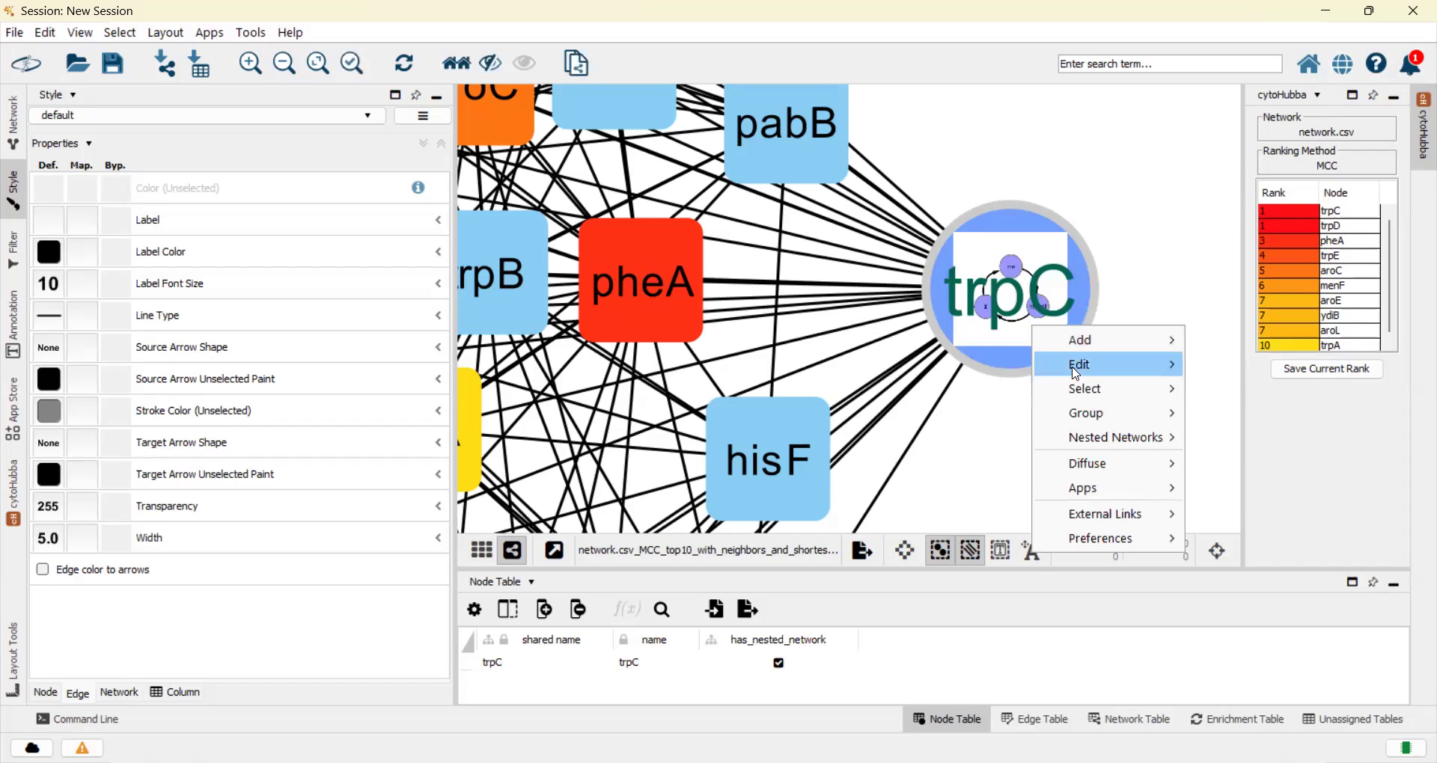
mouse_move(1093, 444)
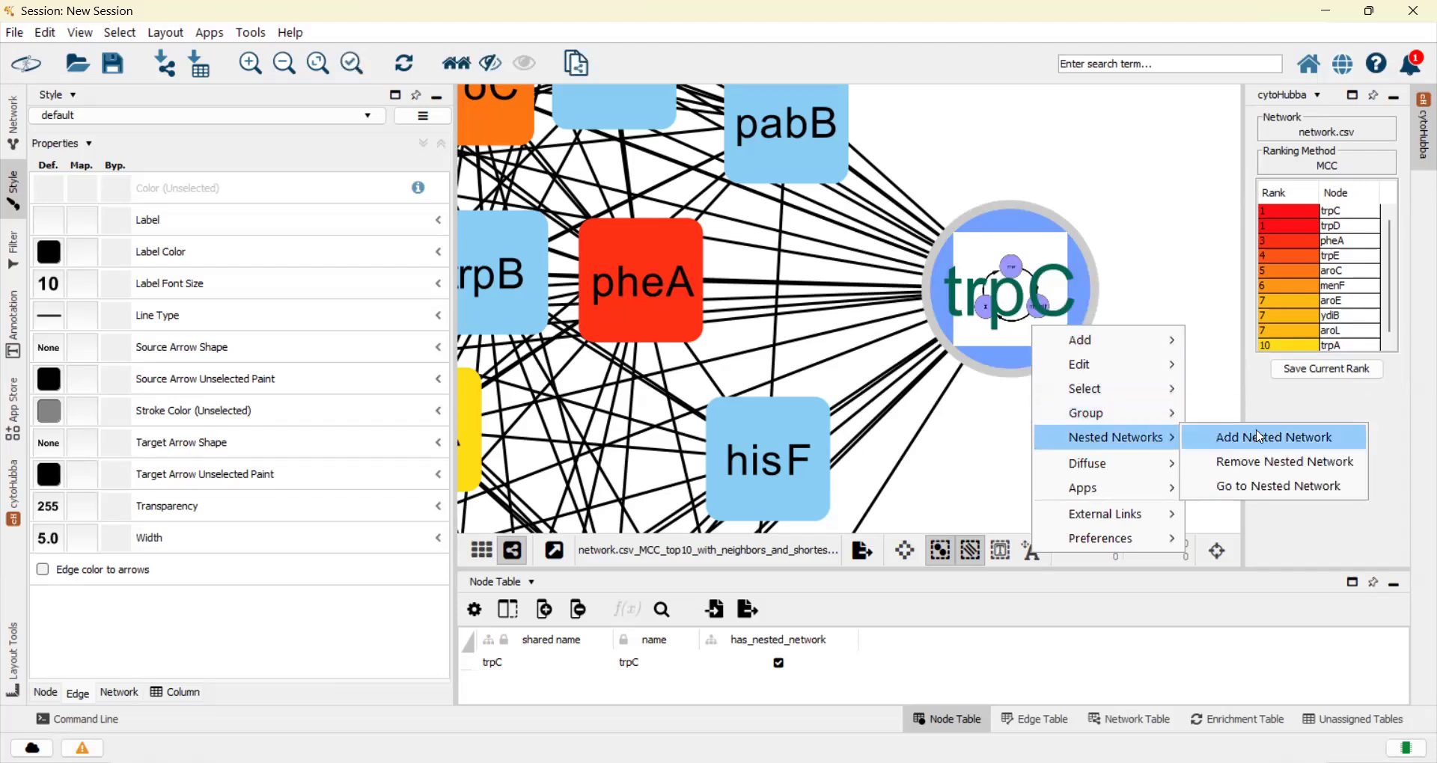
left_click(1272, 462)
left_click(1129, 399)
Run the command that adds edges connecting selected nodes on trpC, and move the trpC node slightly downward
left_click(1037, 329)
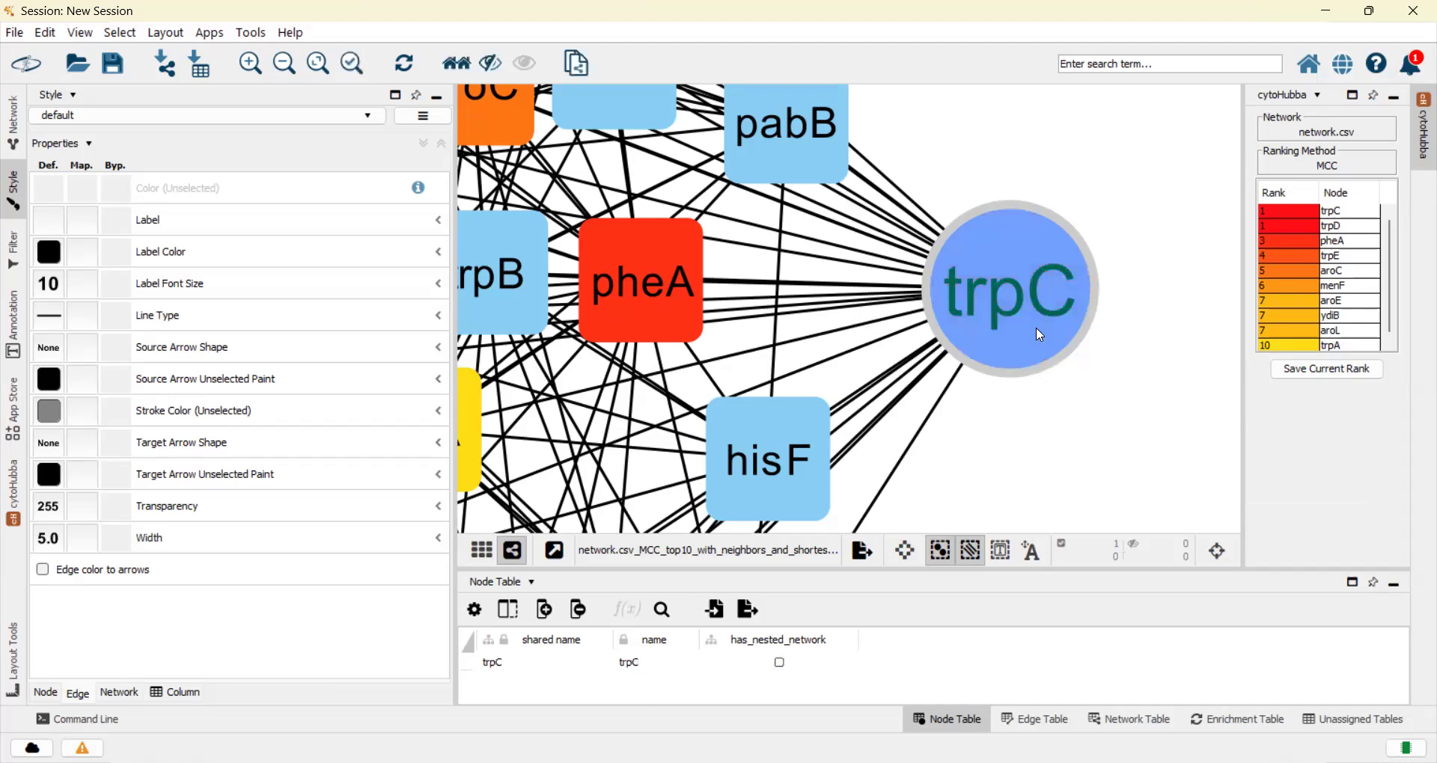
right_click(1037, 331)
mouse_move(1077, 348)
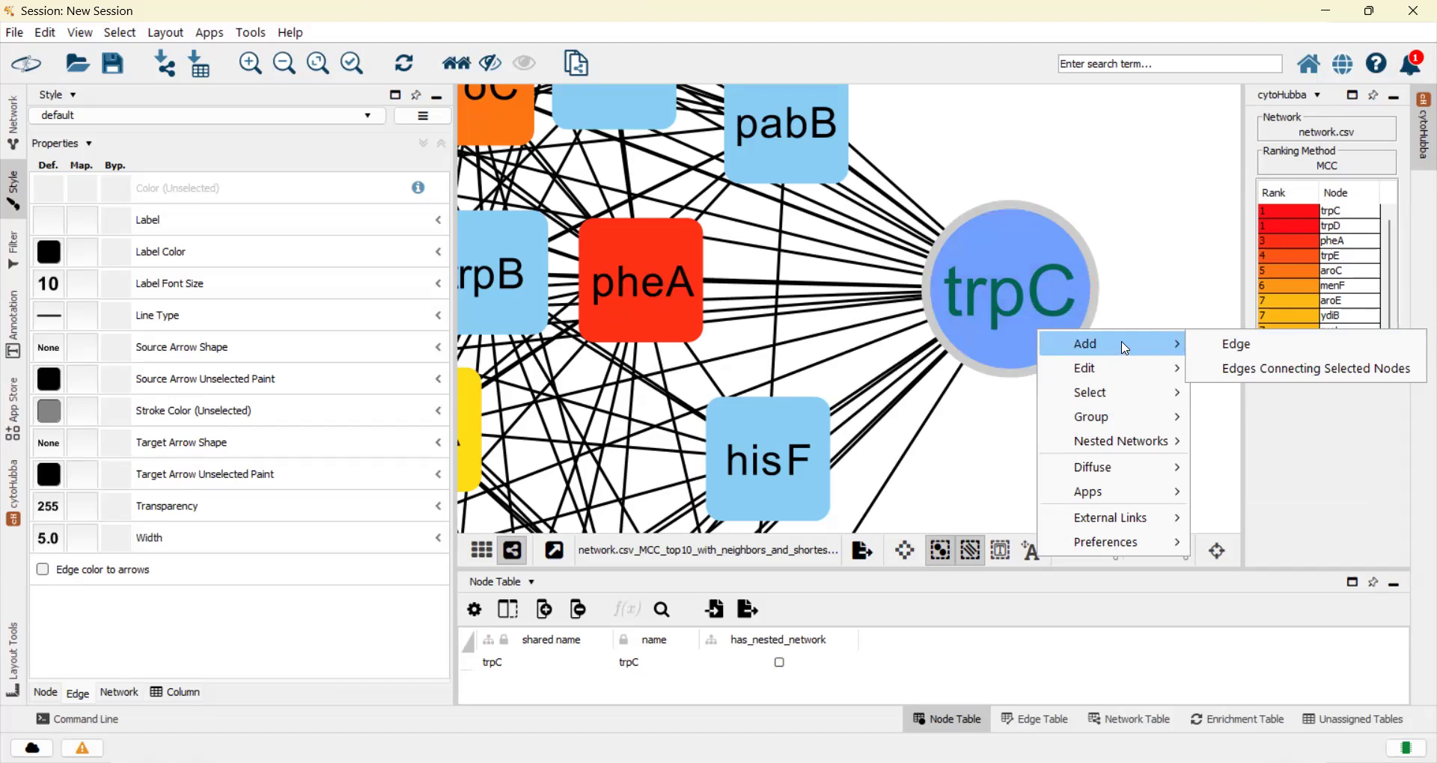
left_click(1260, 369)
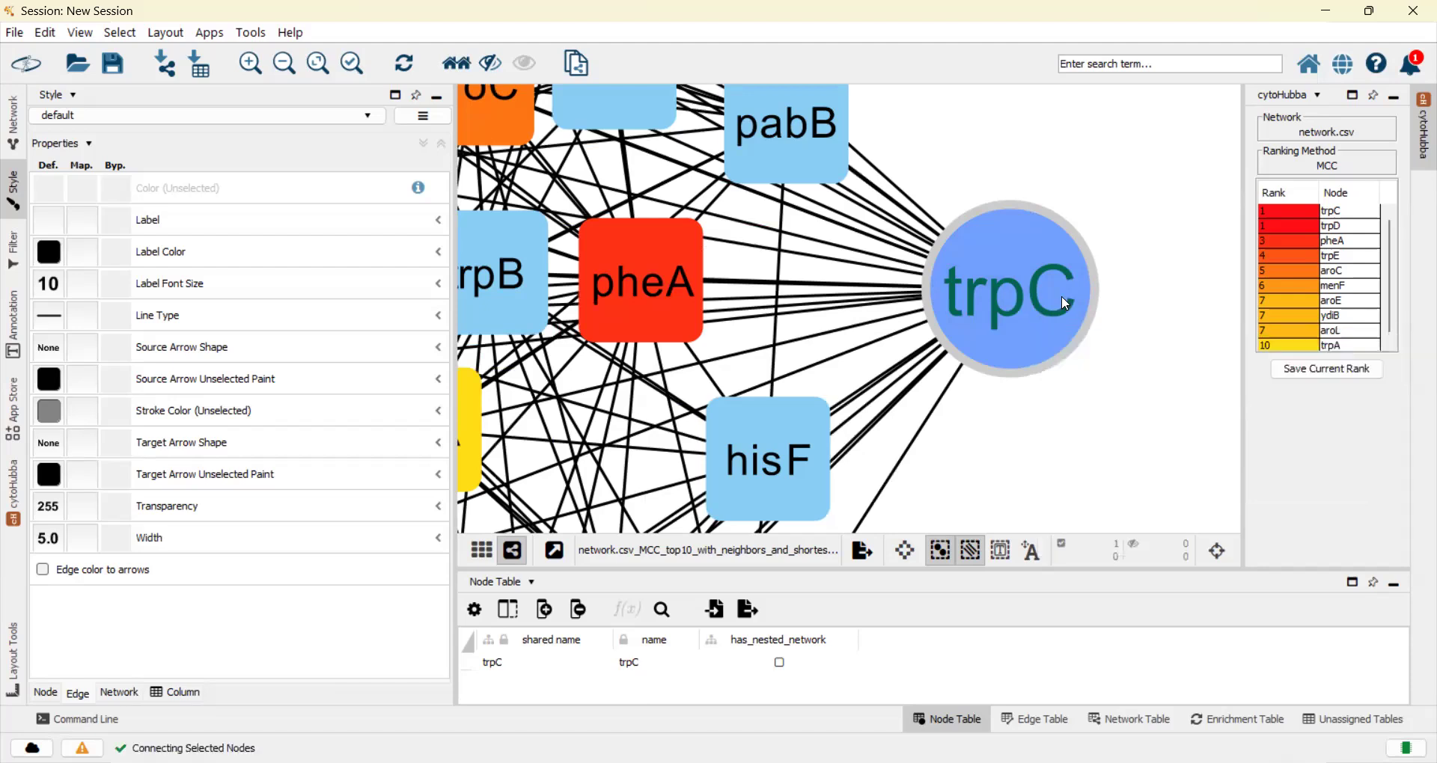
left_click_drag(1061, 295, 1073, 326)
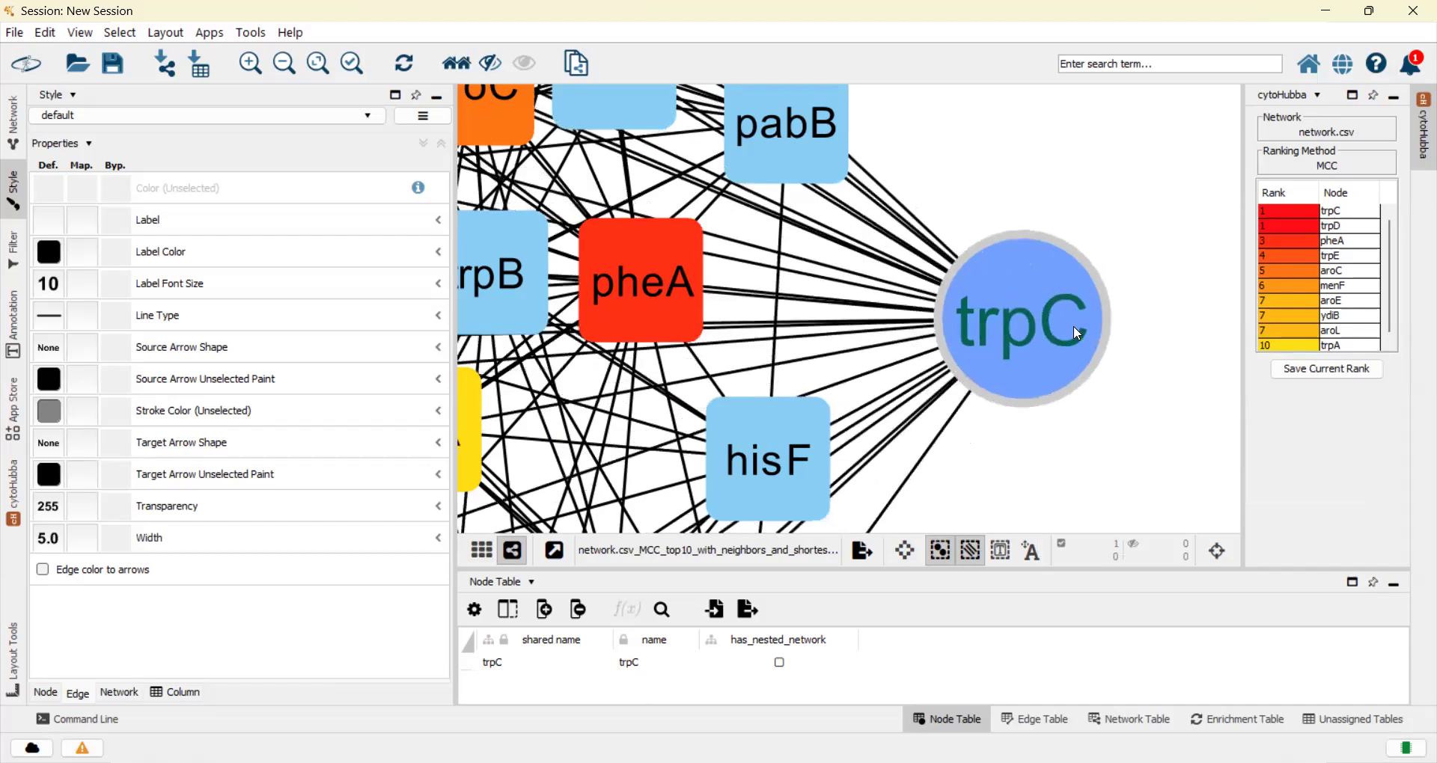
Apply Edges Connecting Selected Nodes to the trpC node once more
right_click(1073, 331)
mouse_move(1100, 343)
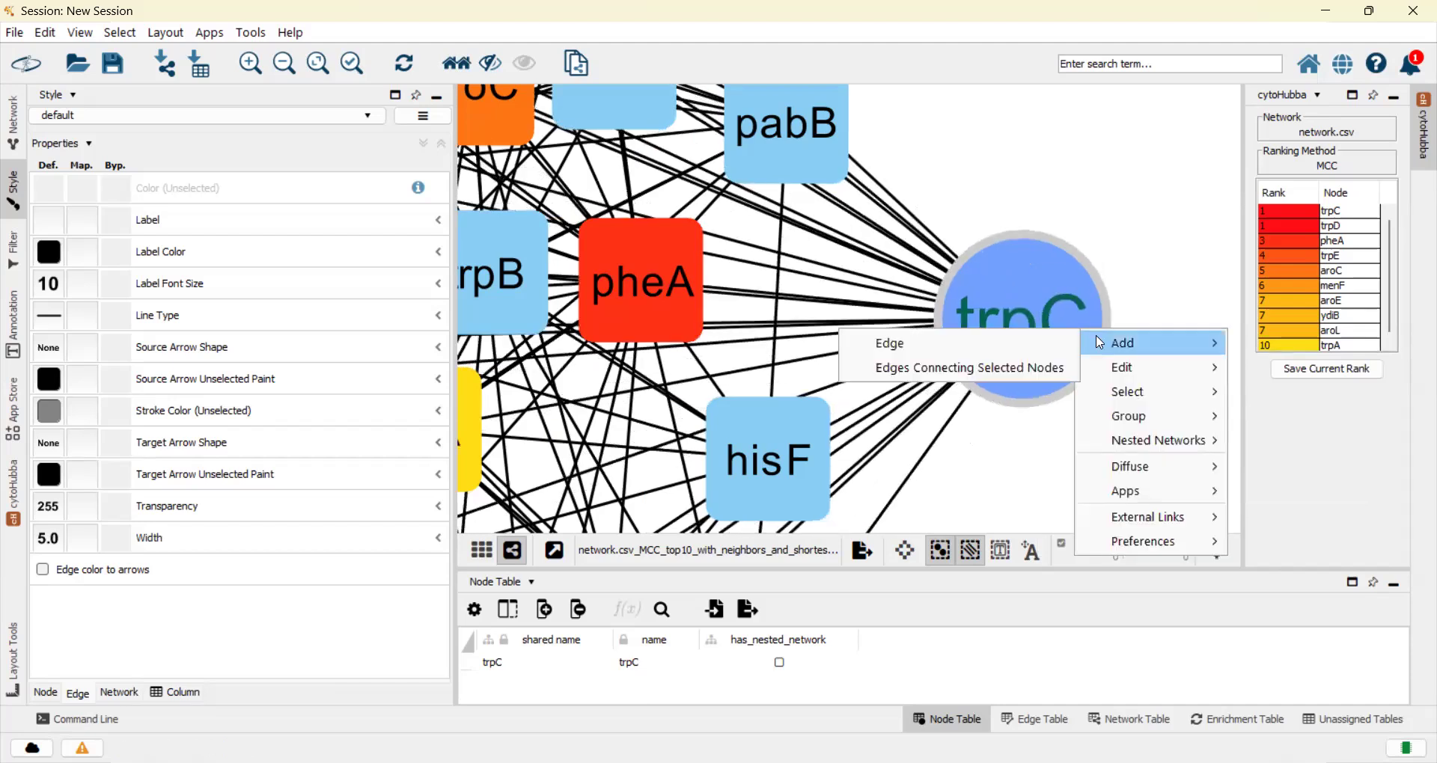
left_click(1062, 368)
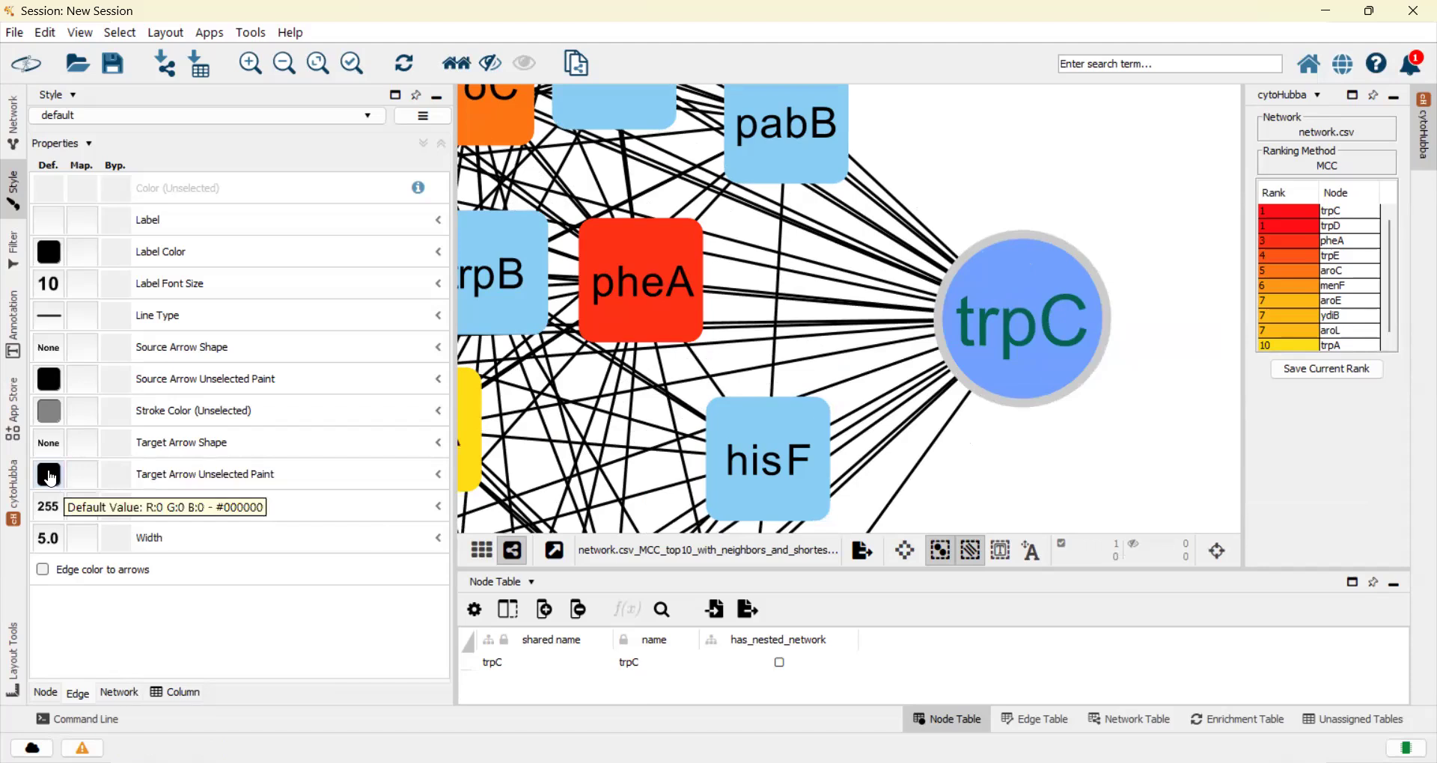
Examine the commands available for the trpC node, from Add, Edit and Select through Diffuse, Apps and the External Links databases
right_click(1007, 323)
mouse_move(1055, 332)
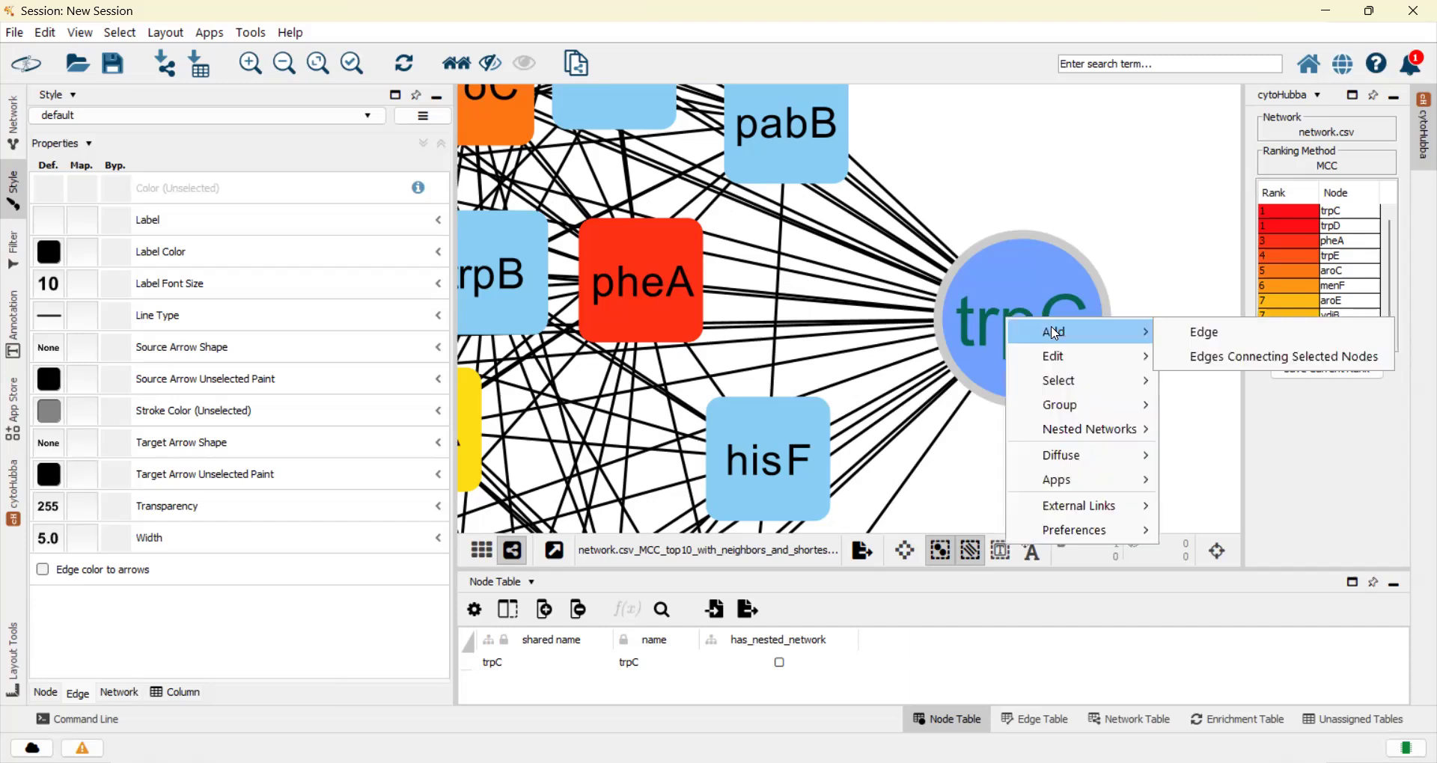
mouse_move(1081, 367)
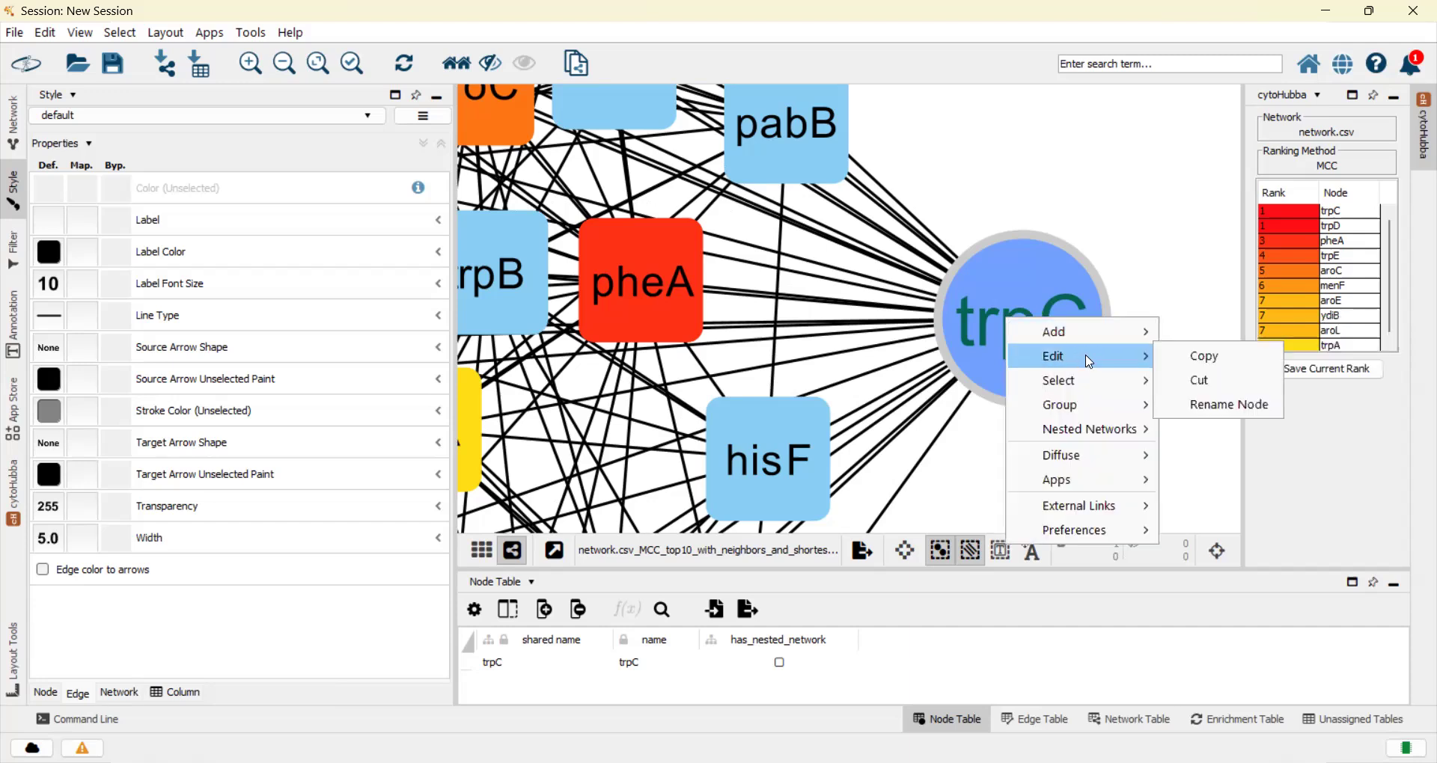
mouse_move(1084, 393)
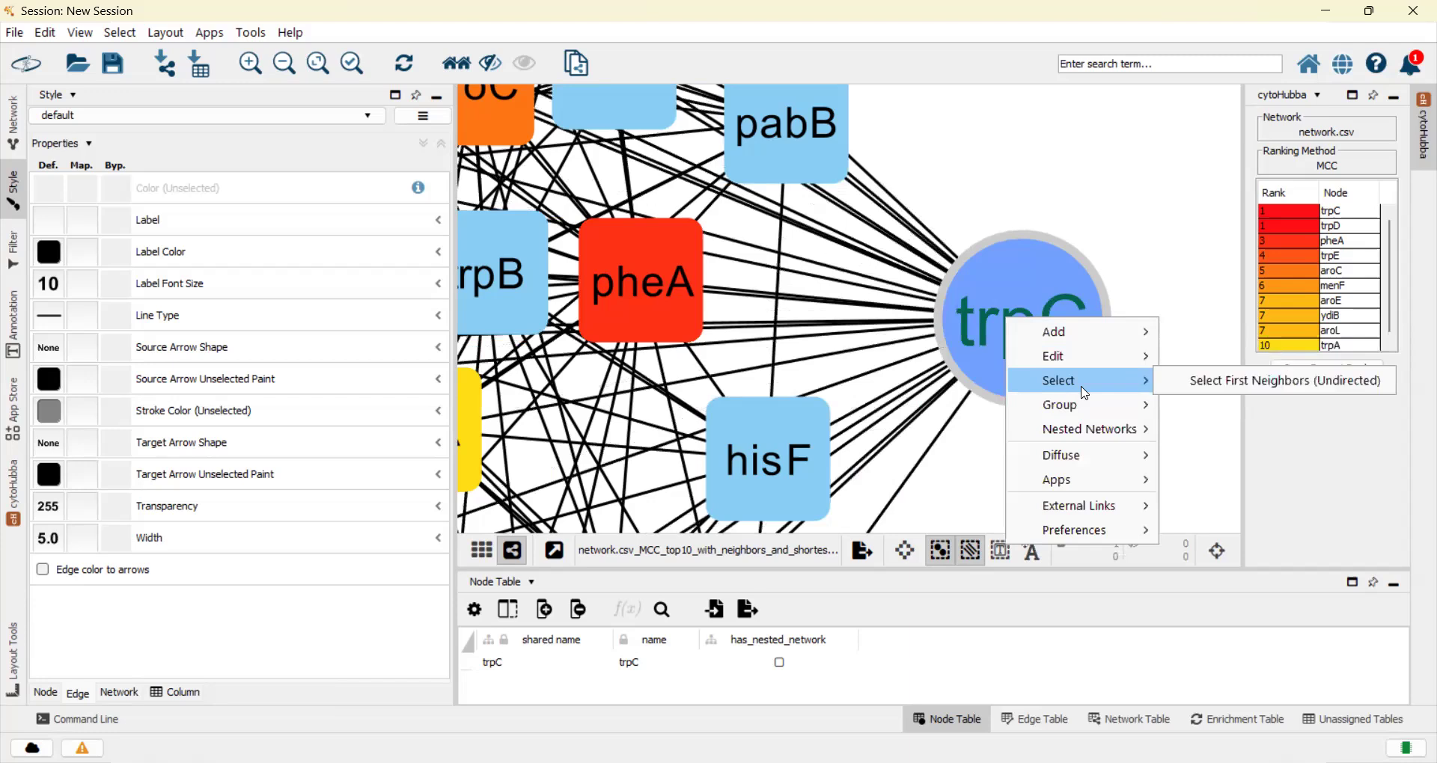
mouse_move(1085, 436)
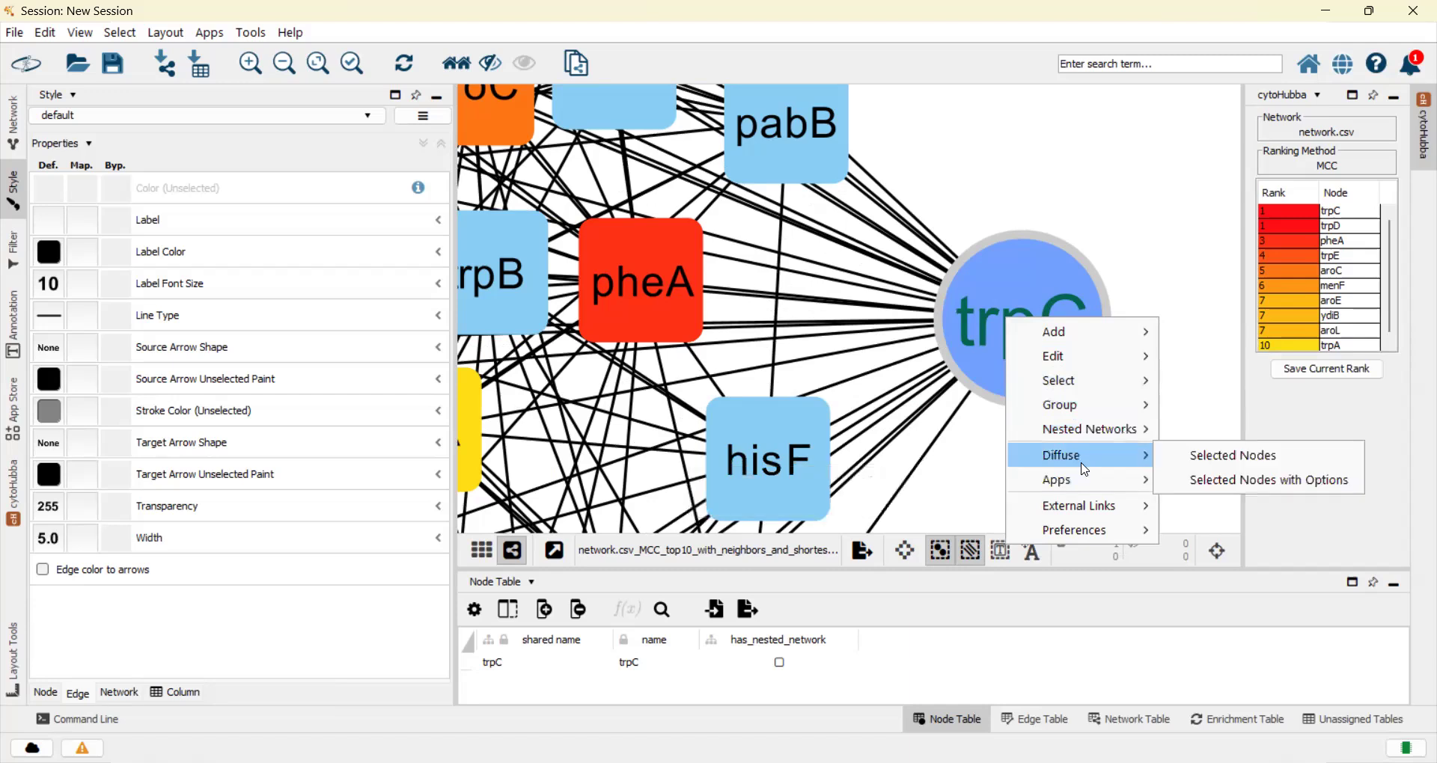
mouse_move(1088, 477)
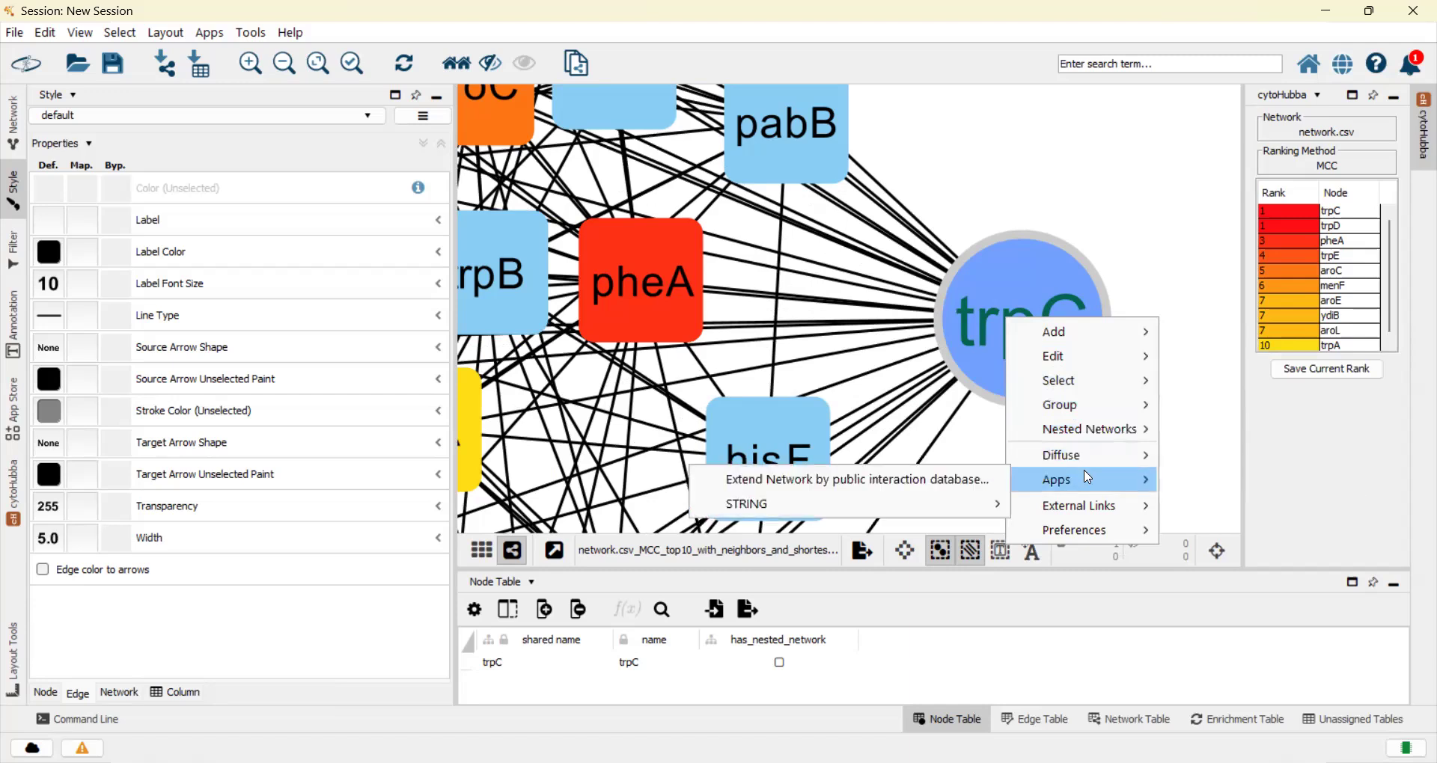
mouse_move(1088, 507)
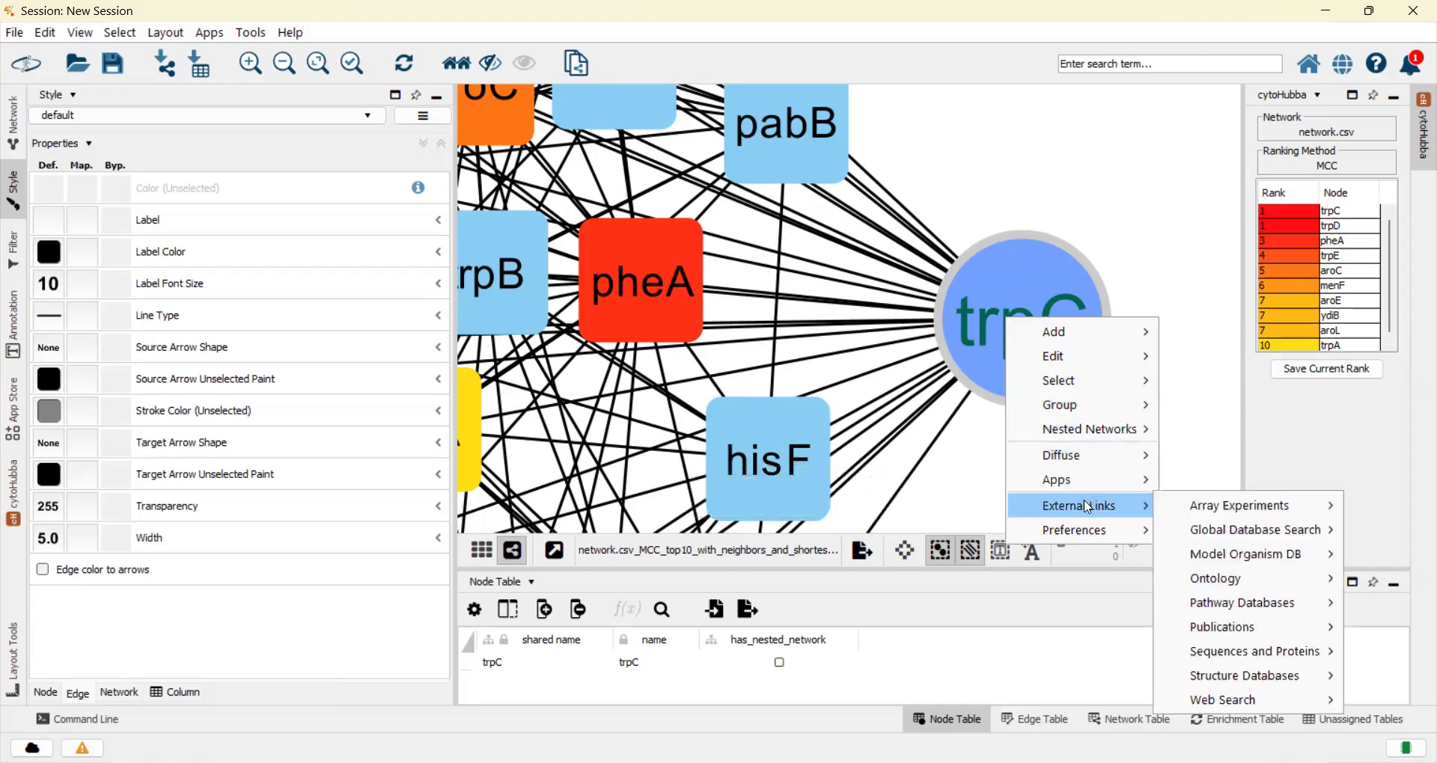
mouse_move(1236, 508)
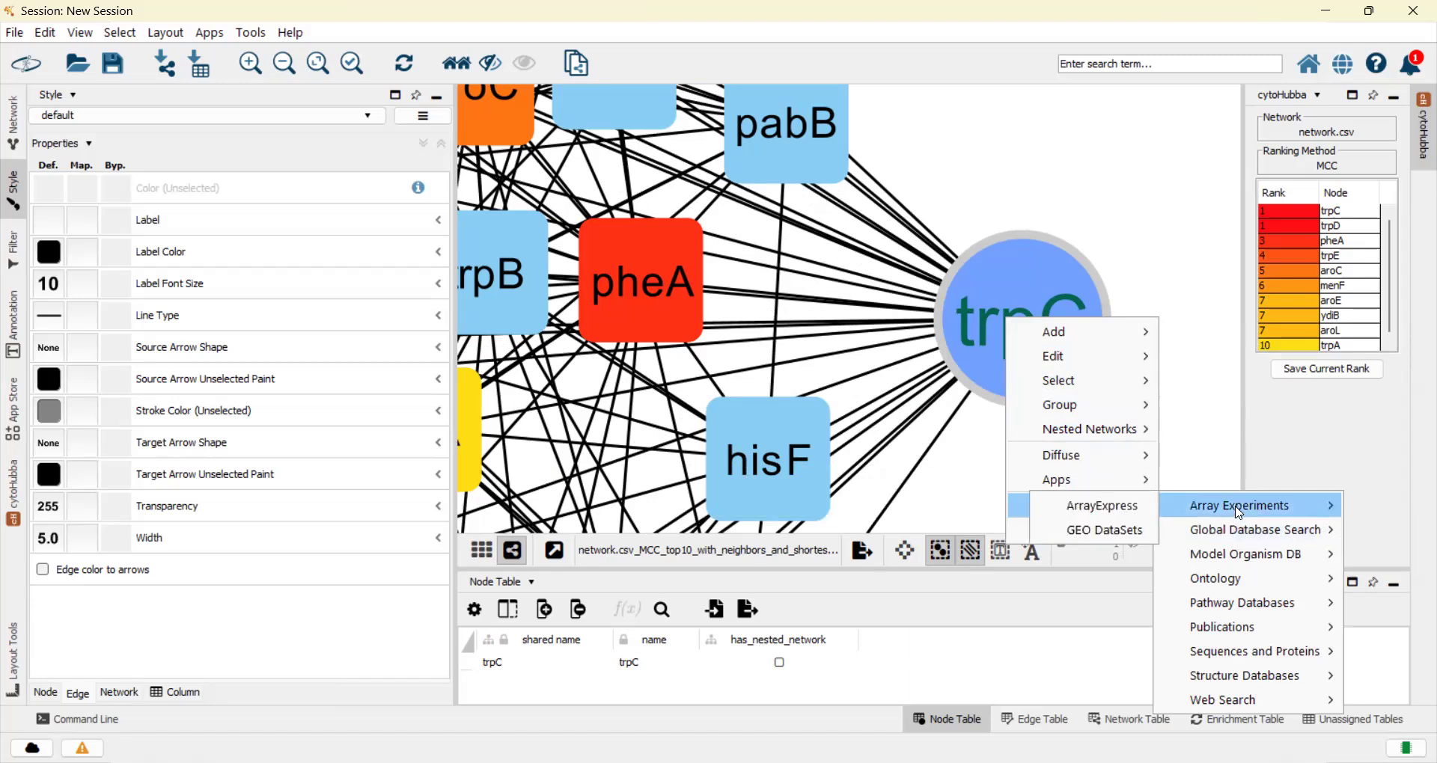
mouse_move(1237, 532)
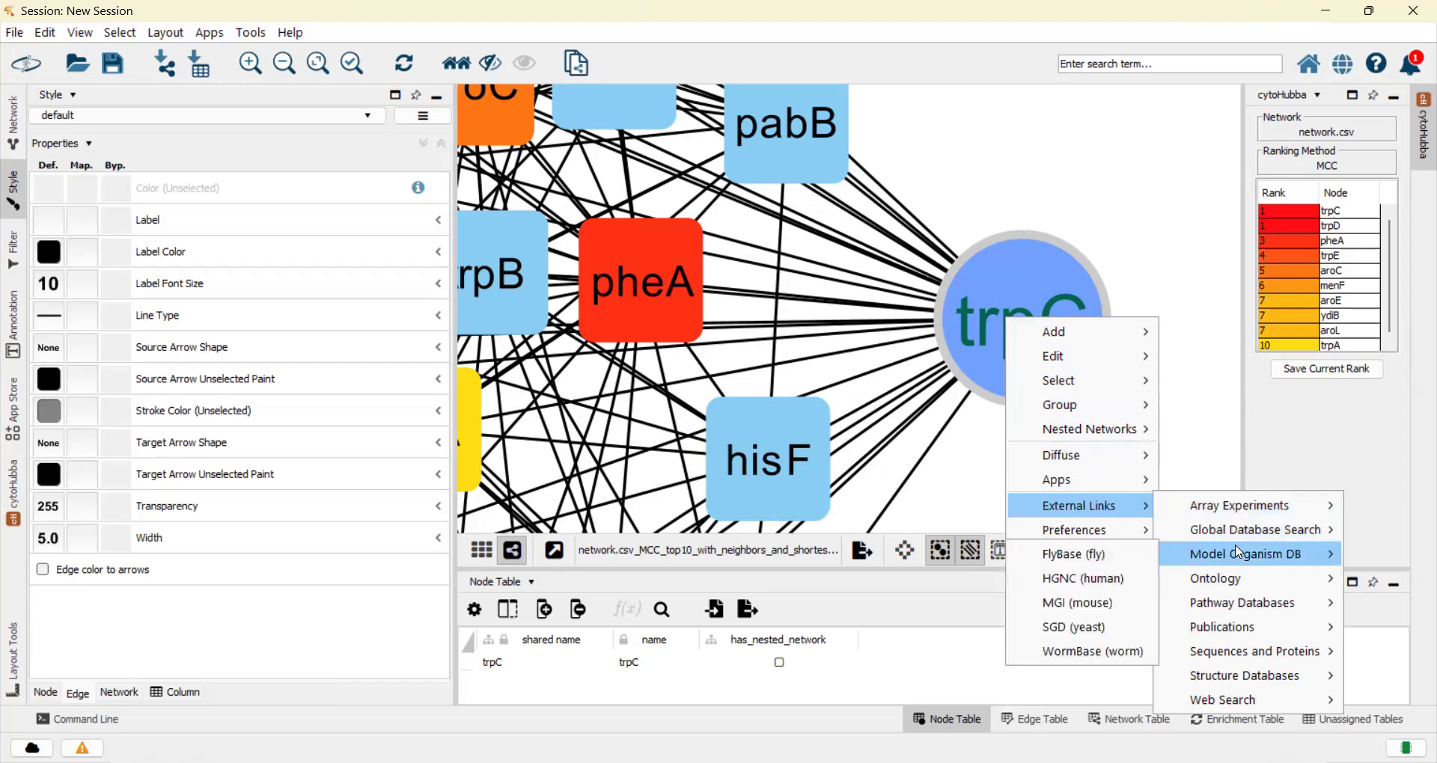
mouse_move(1233, 584)
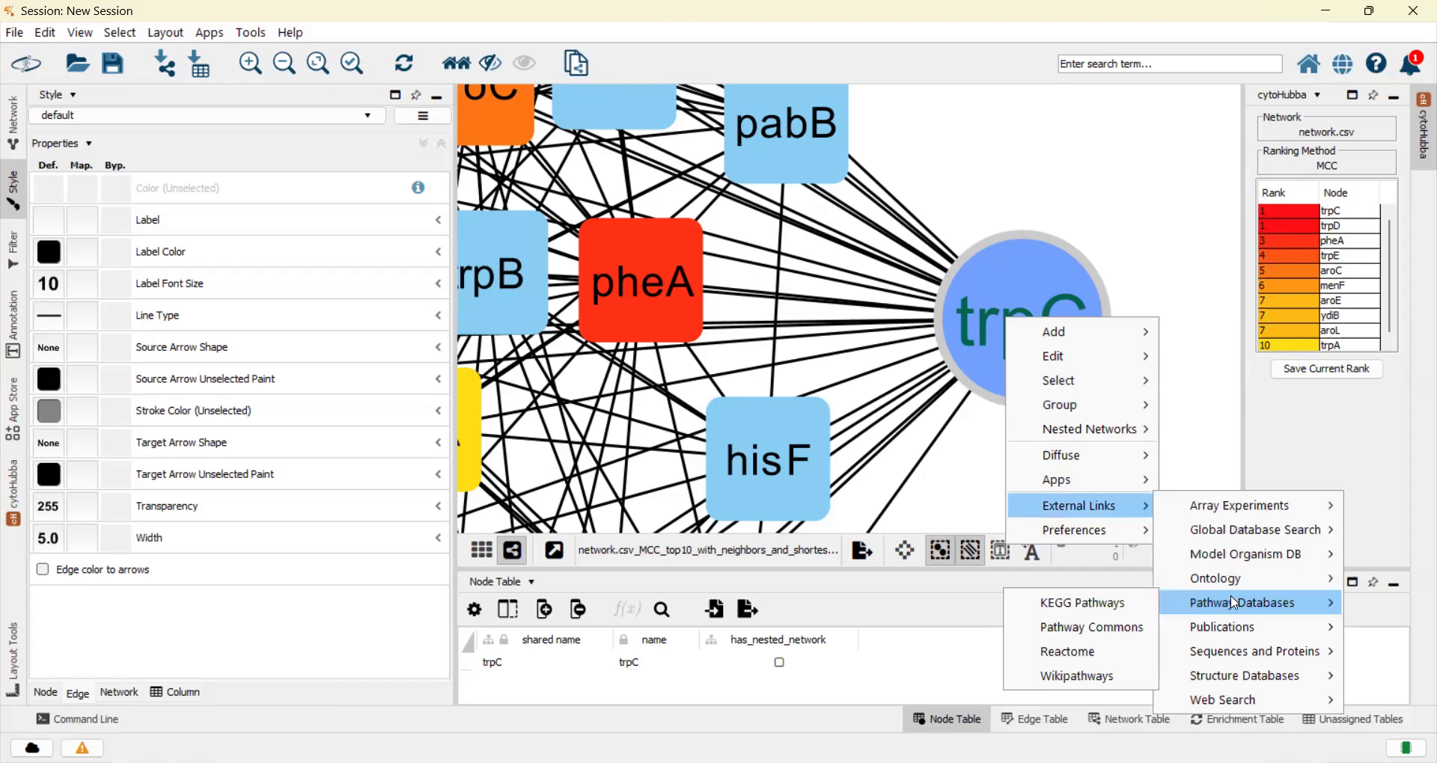
mouse_move(1230, 629)
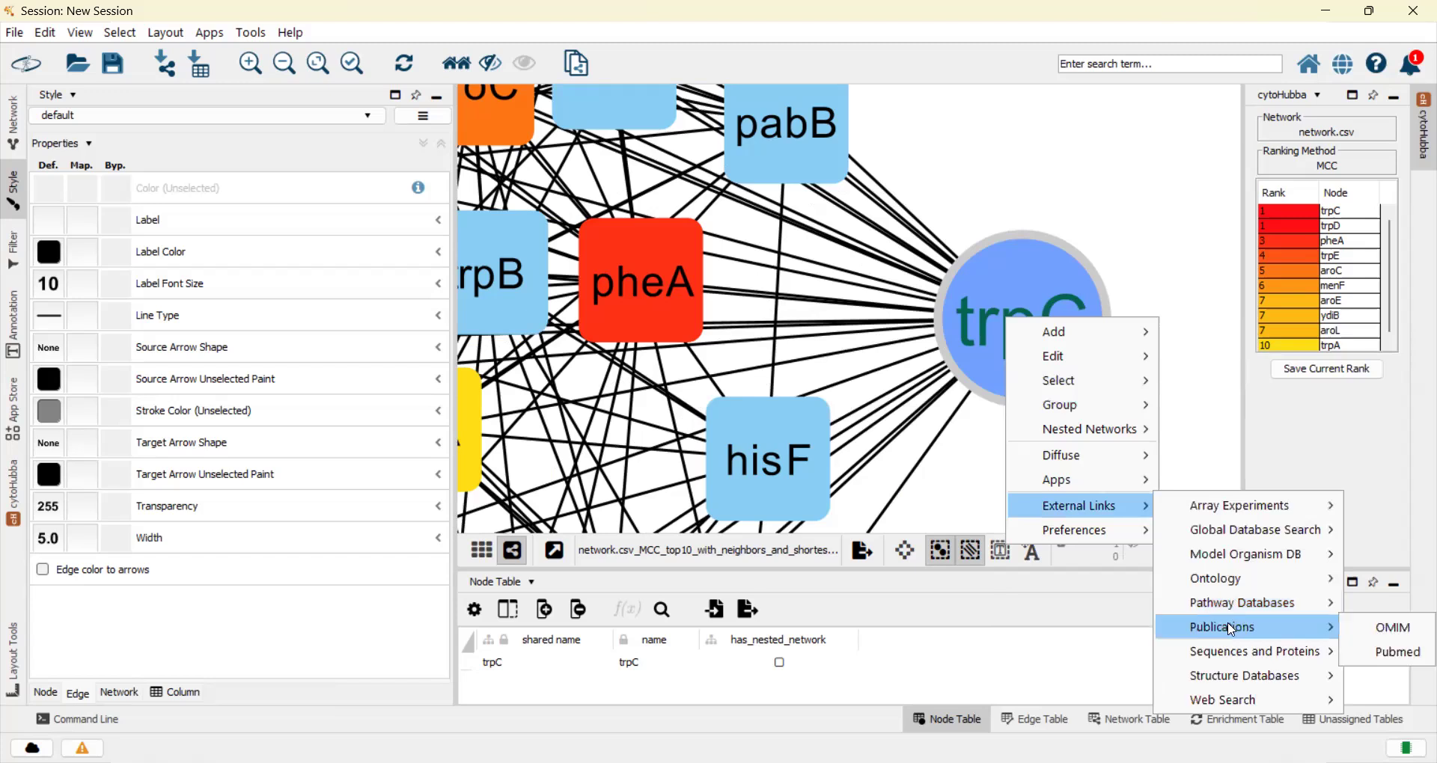
mouse_move(1224, 652)
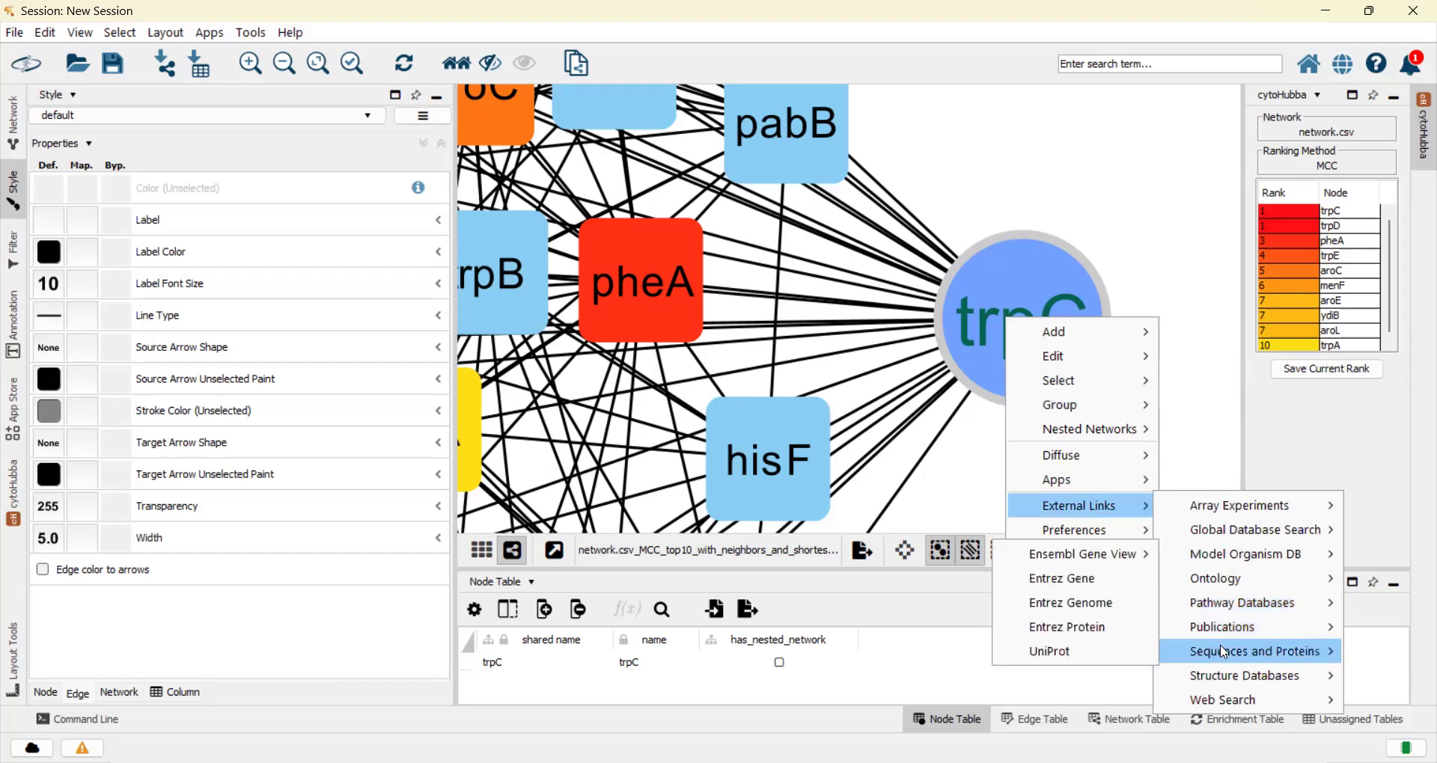
mouse_move(1220, 677)
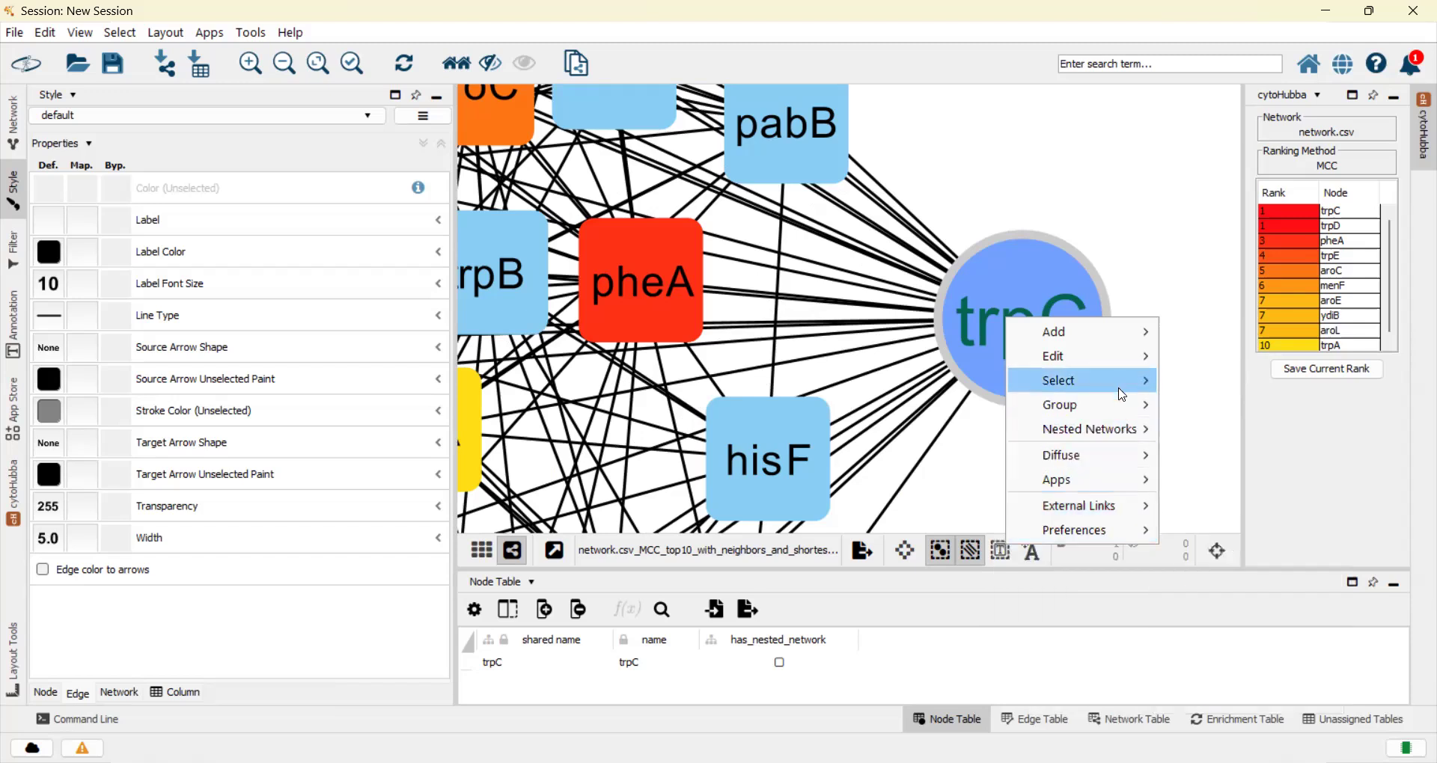
left_click(1179, 268)
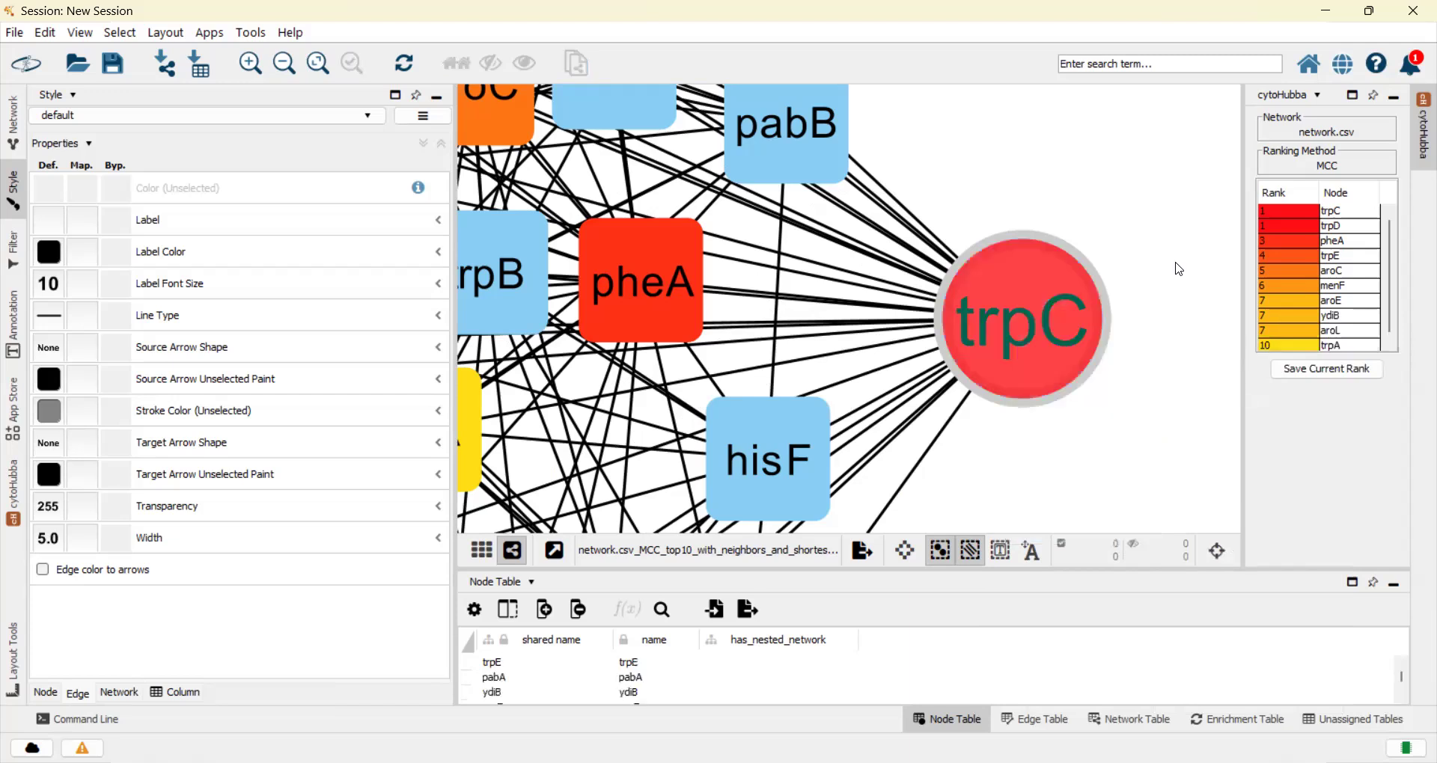
Move the pabB and hisF nodes outward to the far side of the trpC node
left_click_drag(1088, 443, 950, 526)
left_click_drag(689, 255, 1033, 234)
left_click_drag(661, 528, 1077, 512)
scroll(1065, 294, "down", 4)
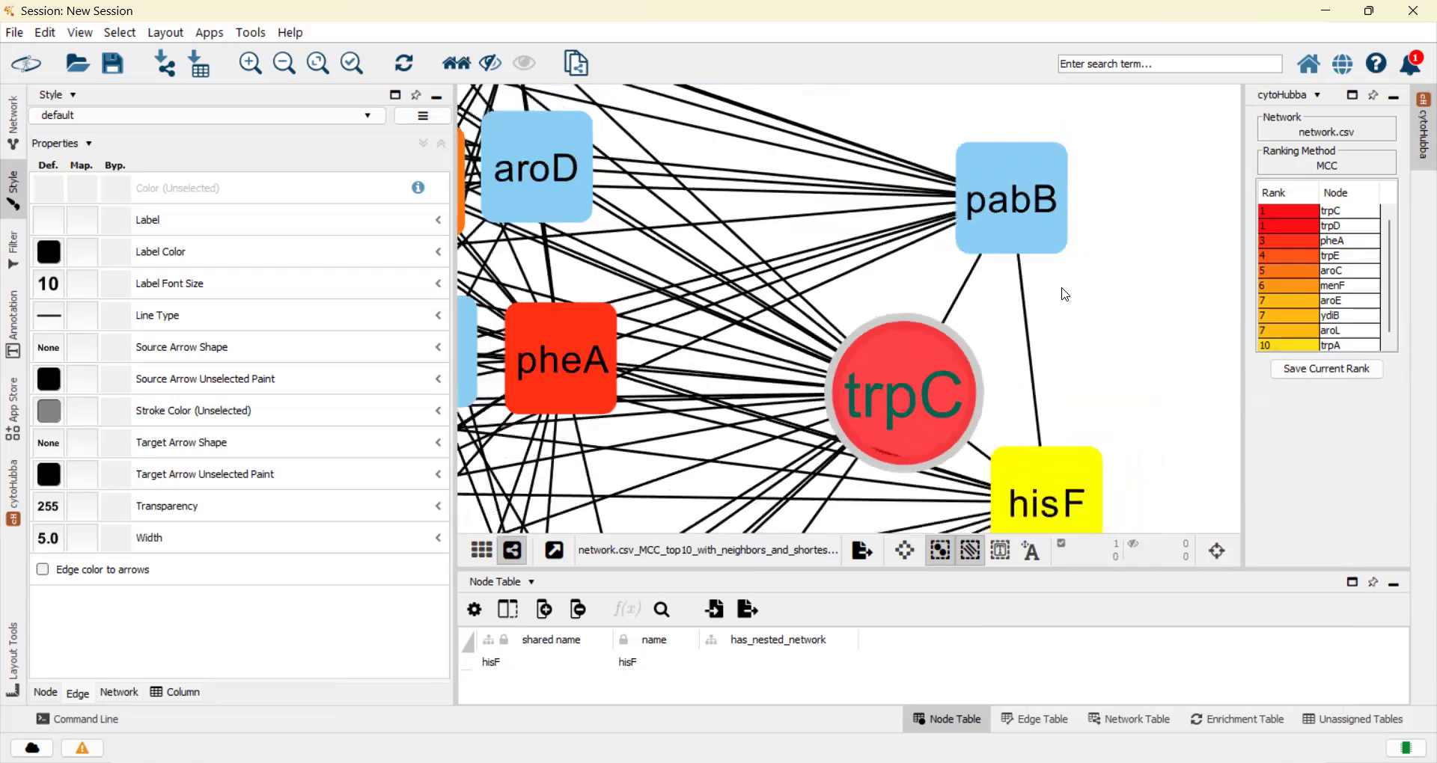
Move the pheA node out of the cluster next to trpC, and place the hisD node beside pabB
left_click_drag(716, 343, 1114, 386)
left_click_drag(877, 345, 834, 315)
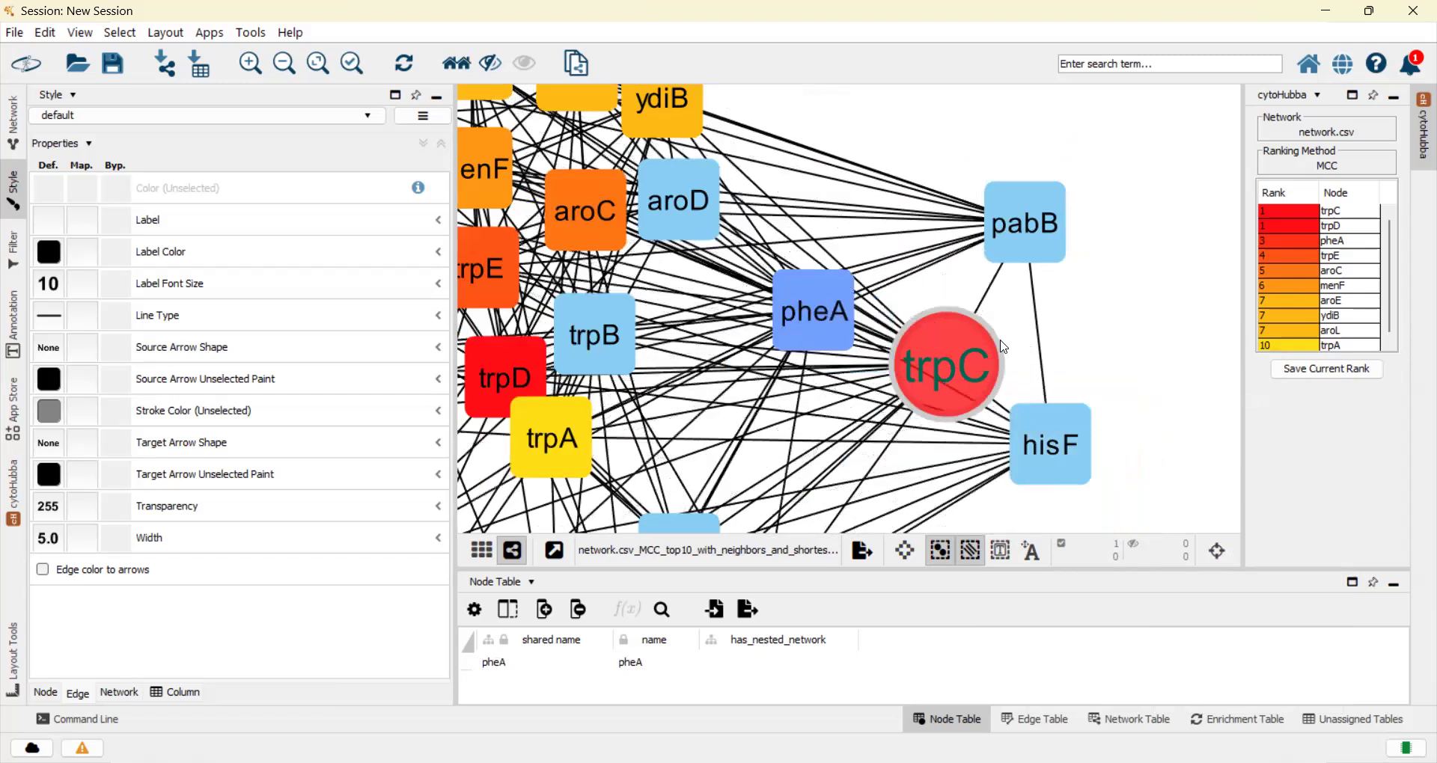
left_click_drag(947, 373, 870, 432)
left_click_drag(702, 530, 961, 245)
left_click(1076, 315)
Adjust the positions of trpC and pheA so they sit side by side below hisD
scroll(1075, 315, "down", 1)
scroll(1075, 315, "down", 2)
left_click_drag(912, 397, 970, 353)
left_click_drag(869, 316, 844, 357)
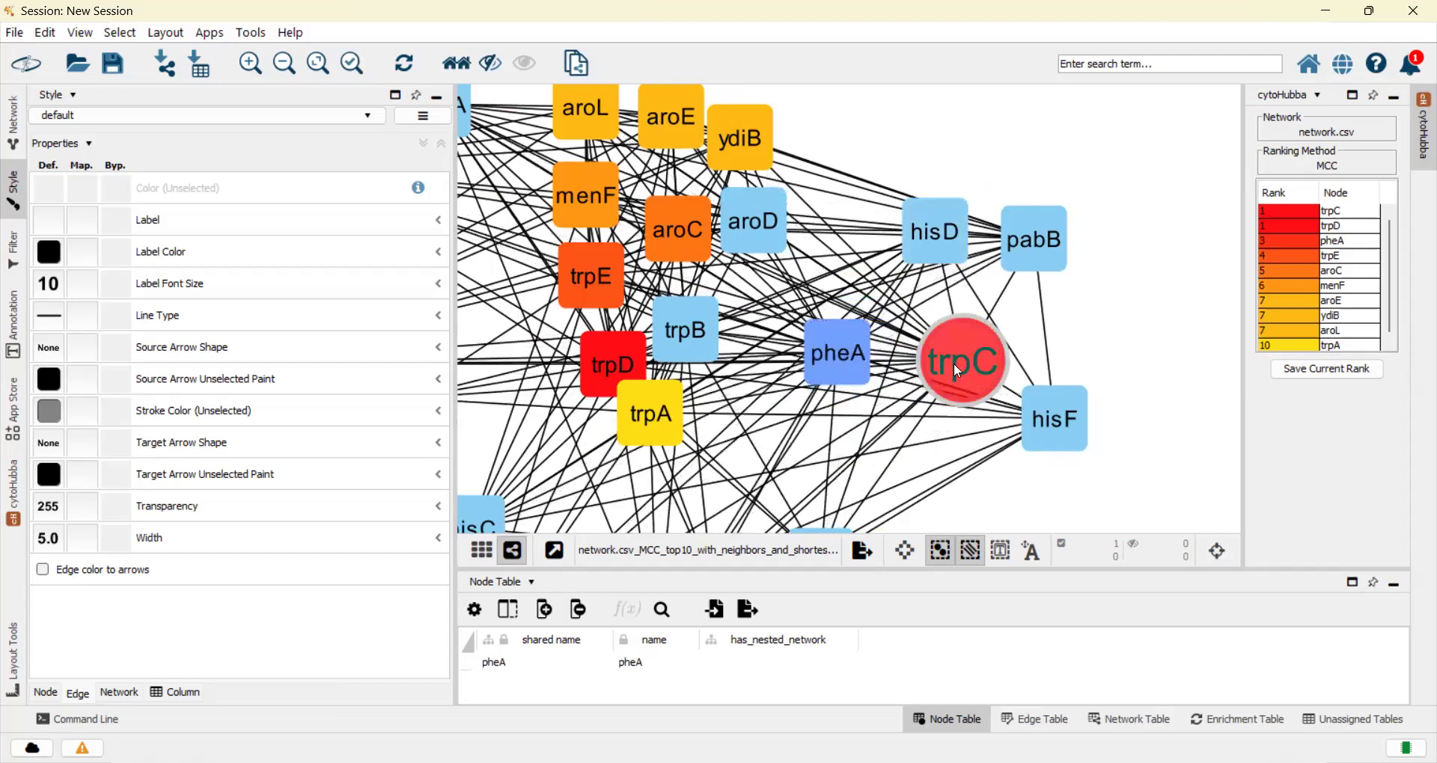
left_click_drag(954, 367, 954, 349)
Move the aroD node out of the cluster to the space below pheA and trpC
left_click(776, 240)
left_click_drag(775, 239, 918, 479)
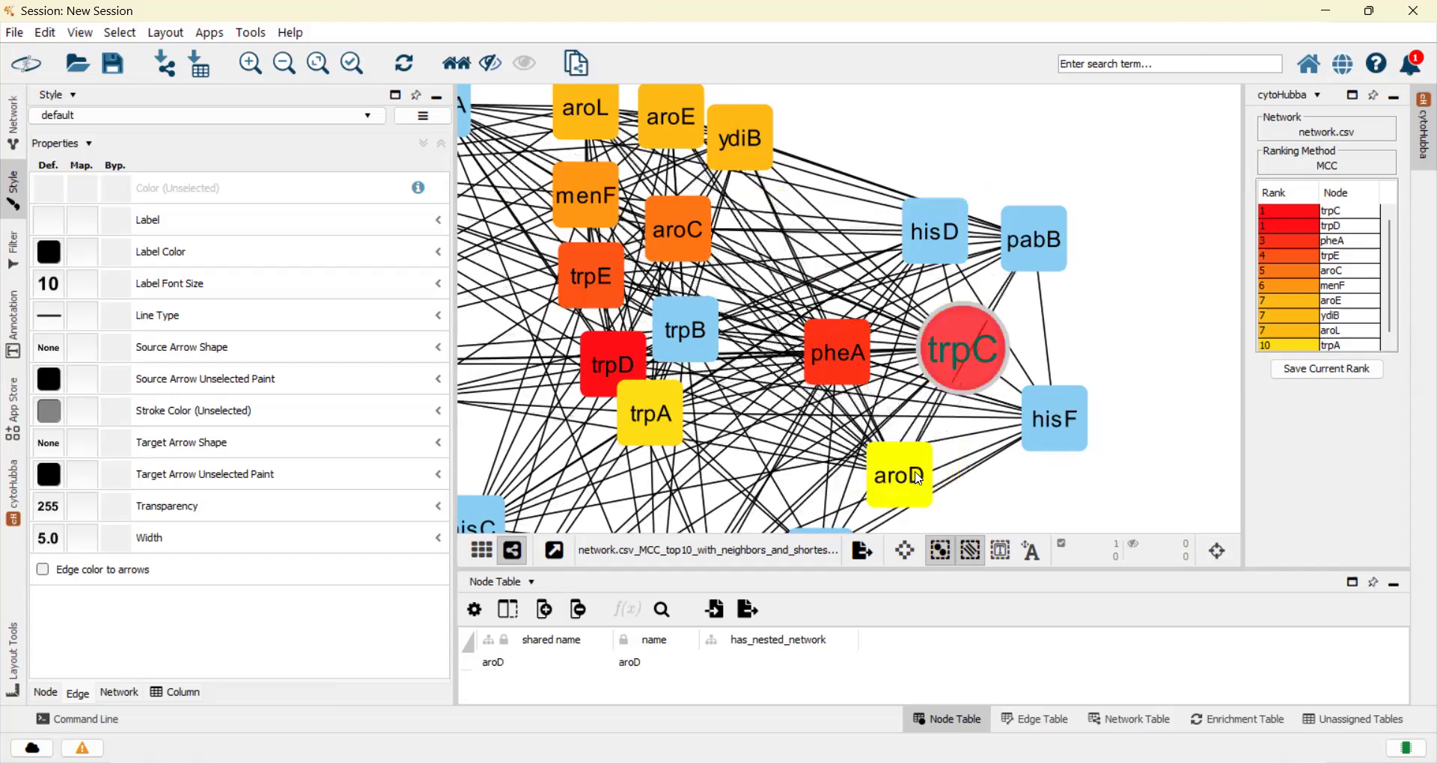
left_click(1064, 492)
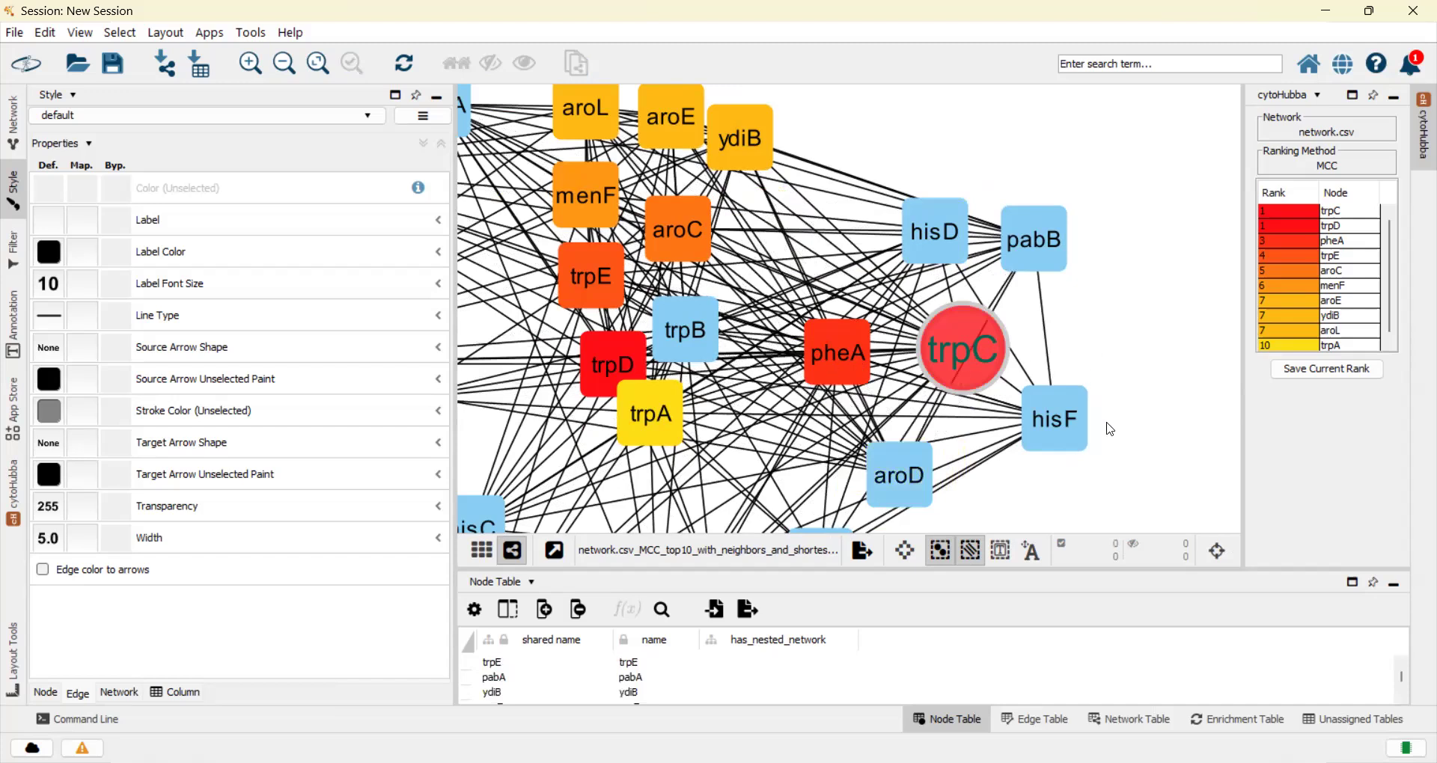
Set the shape bypass of the pheA node to Ellipse
left_click(832, 370)
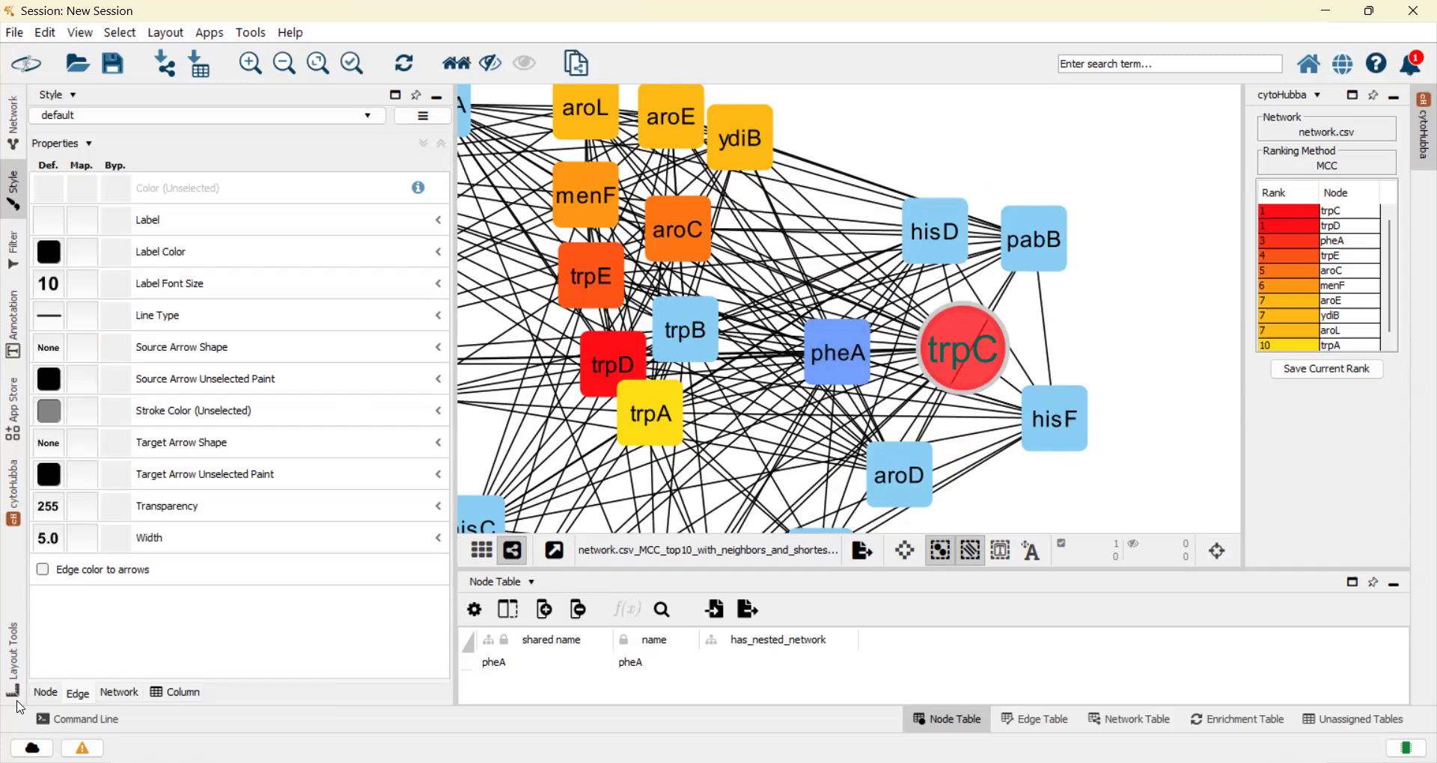
left_click(44, 696)
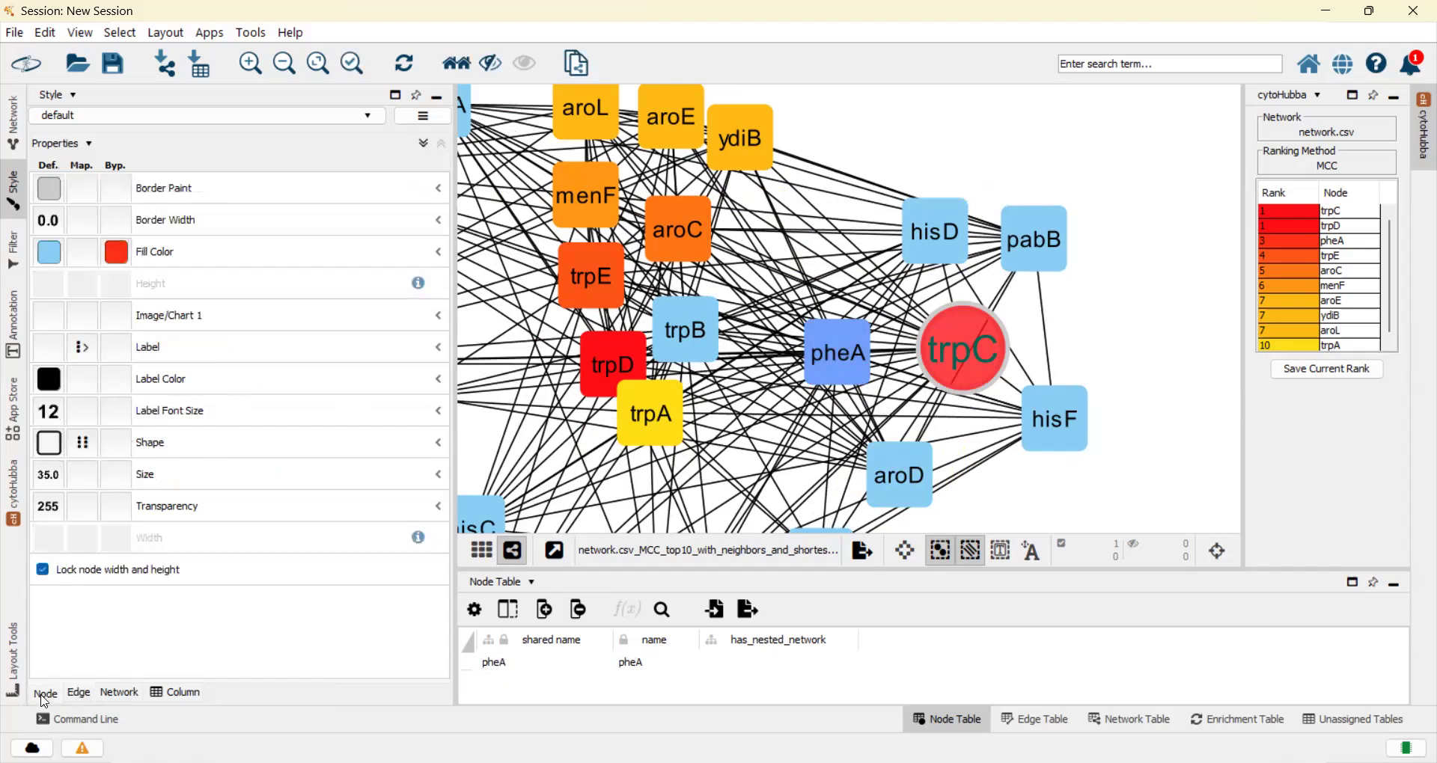
left_click(125, 452)
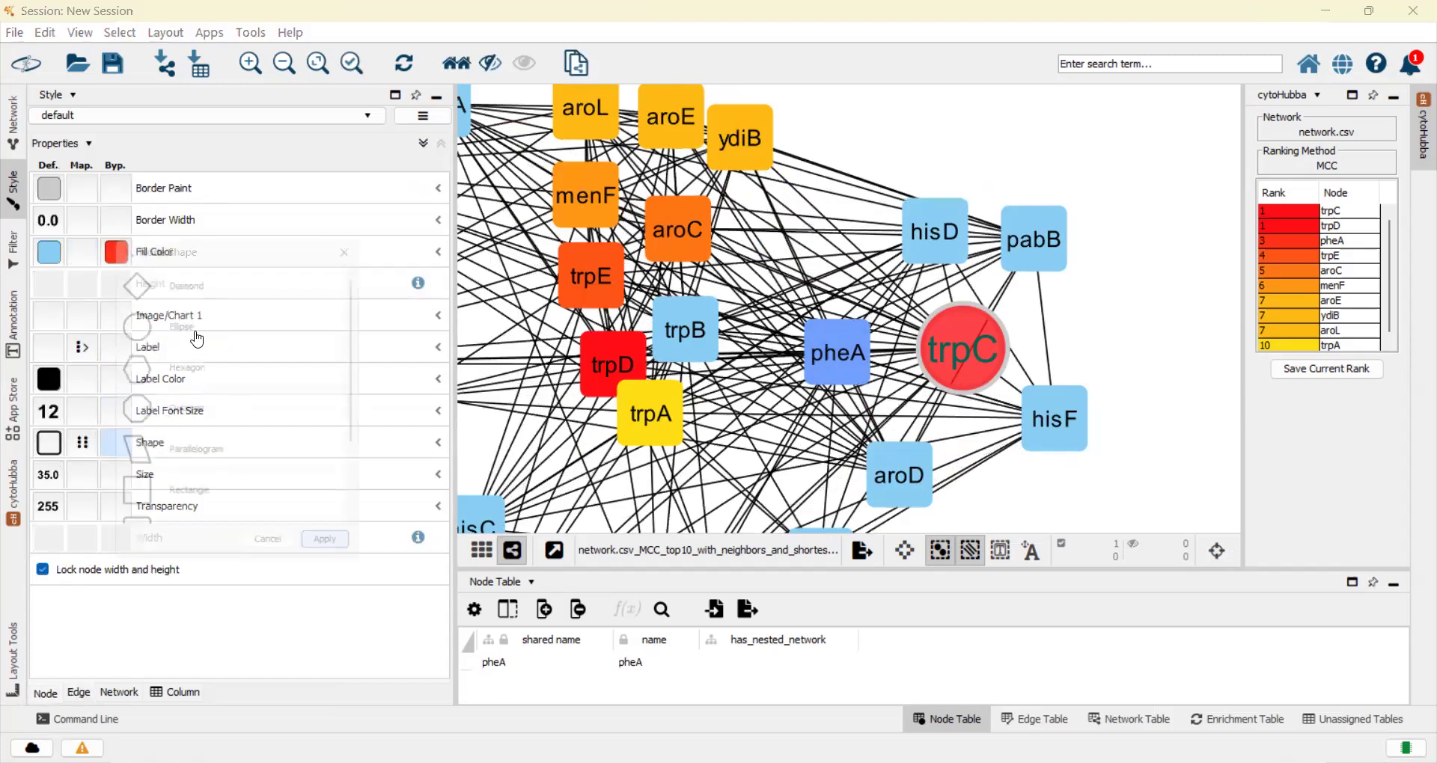
left_click(192, 330)
left_click(355, 561)
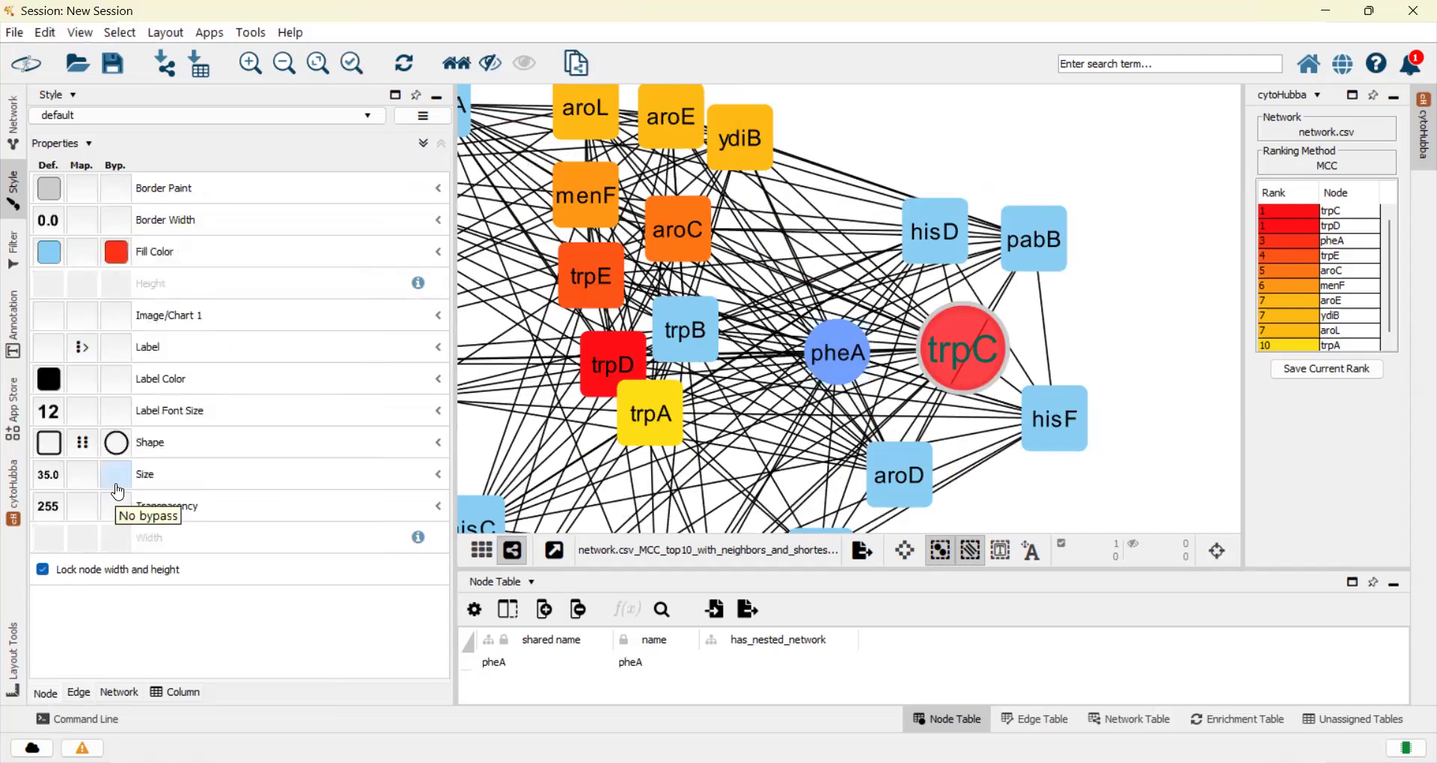
Set the pheA node's label font size bypass to 30 and its size bypass to 70
left_click(116, 411)
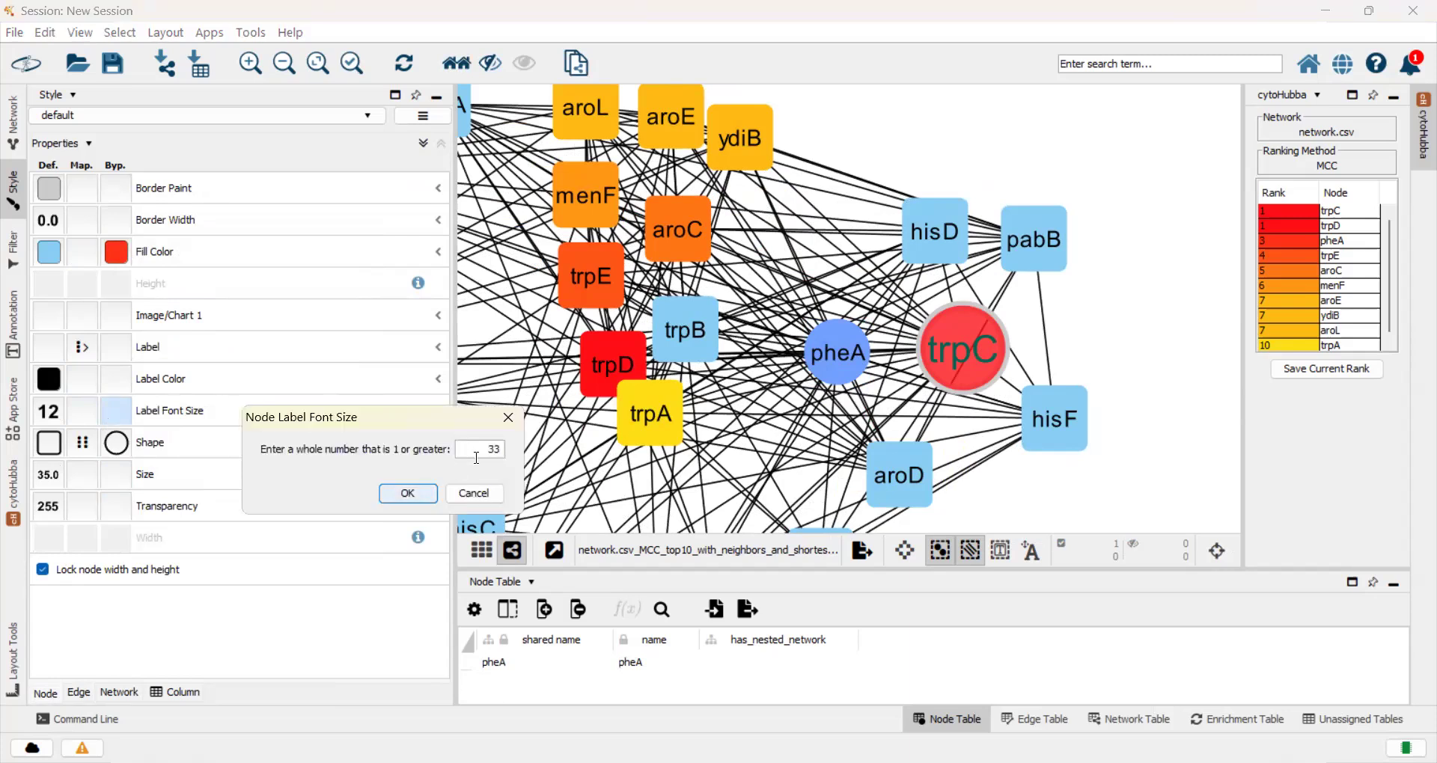
left_click(408, 493)
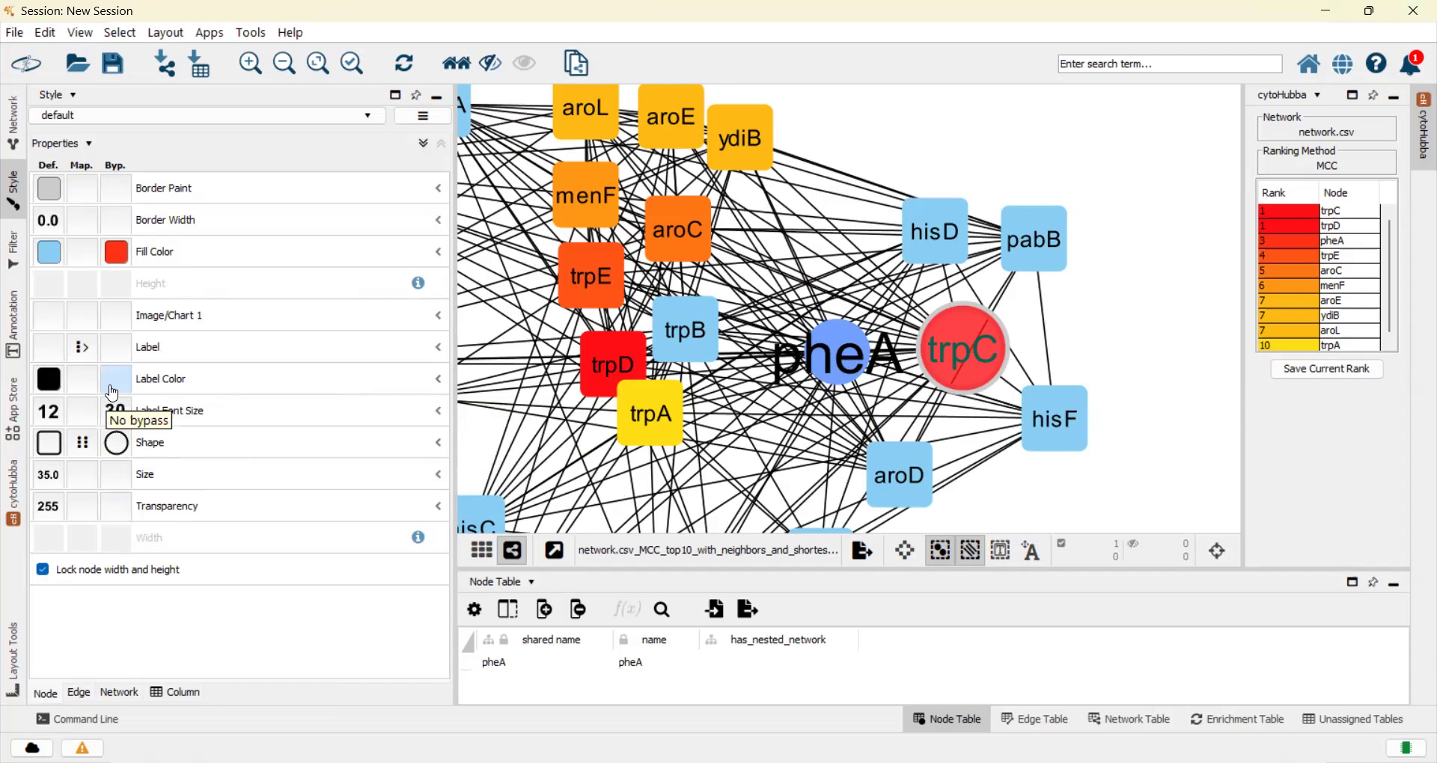
left_click(109, 479)
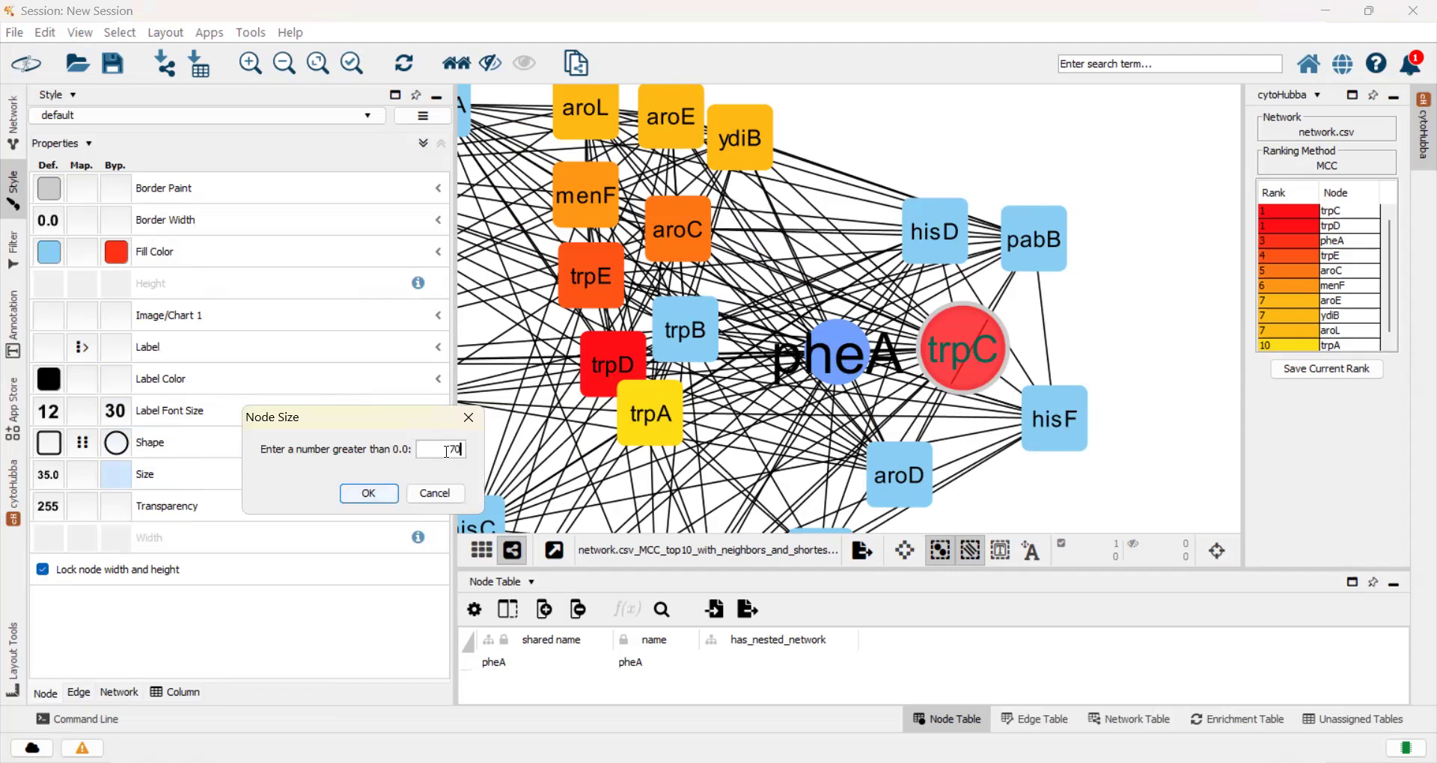
key("Return")
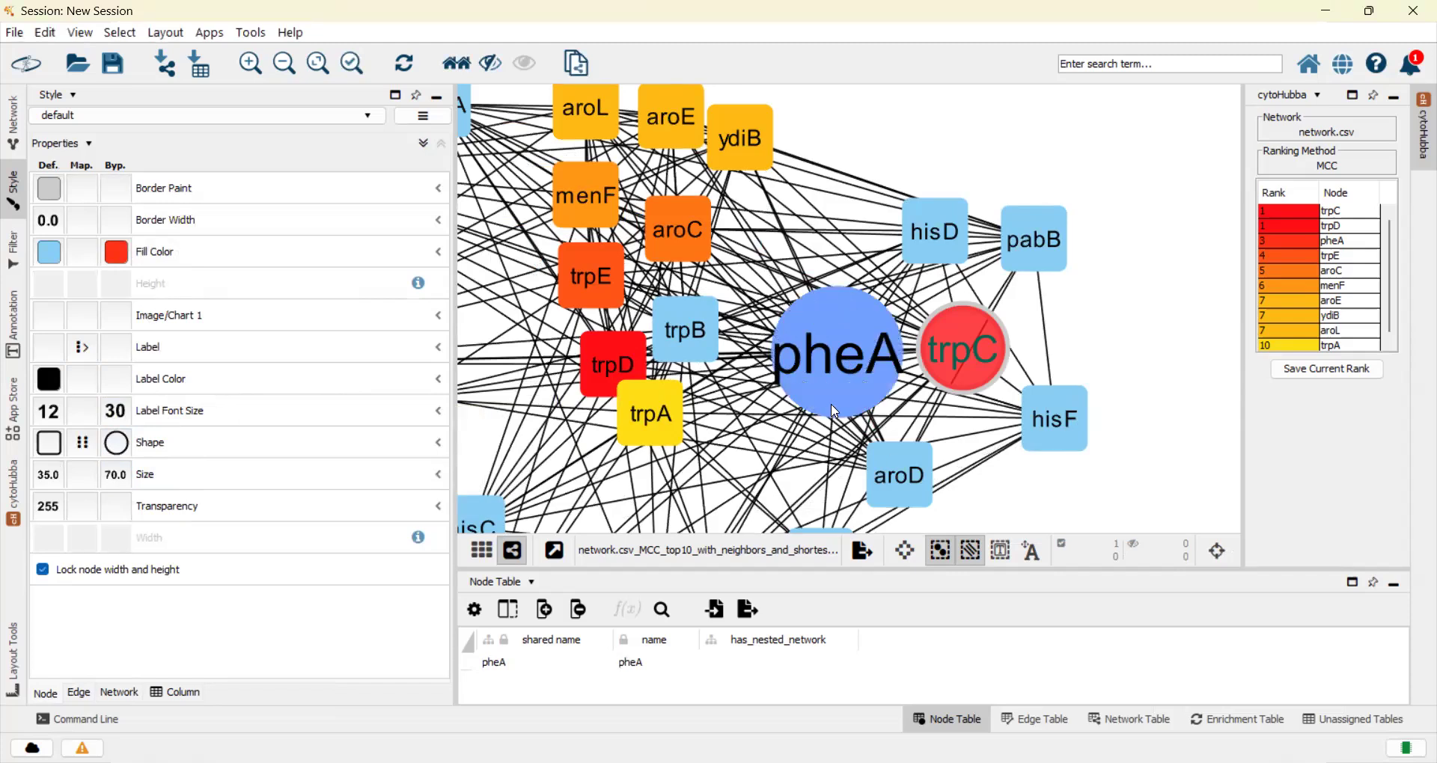
Set the pheA node's size bypass to 75 and shift the node slightly away from trpC
left_click(116, 474)
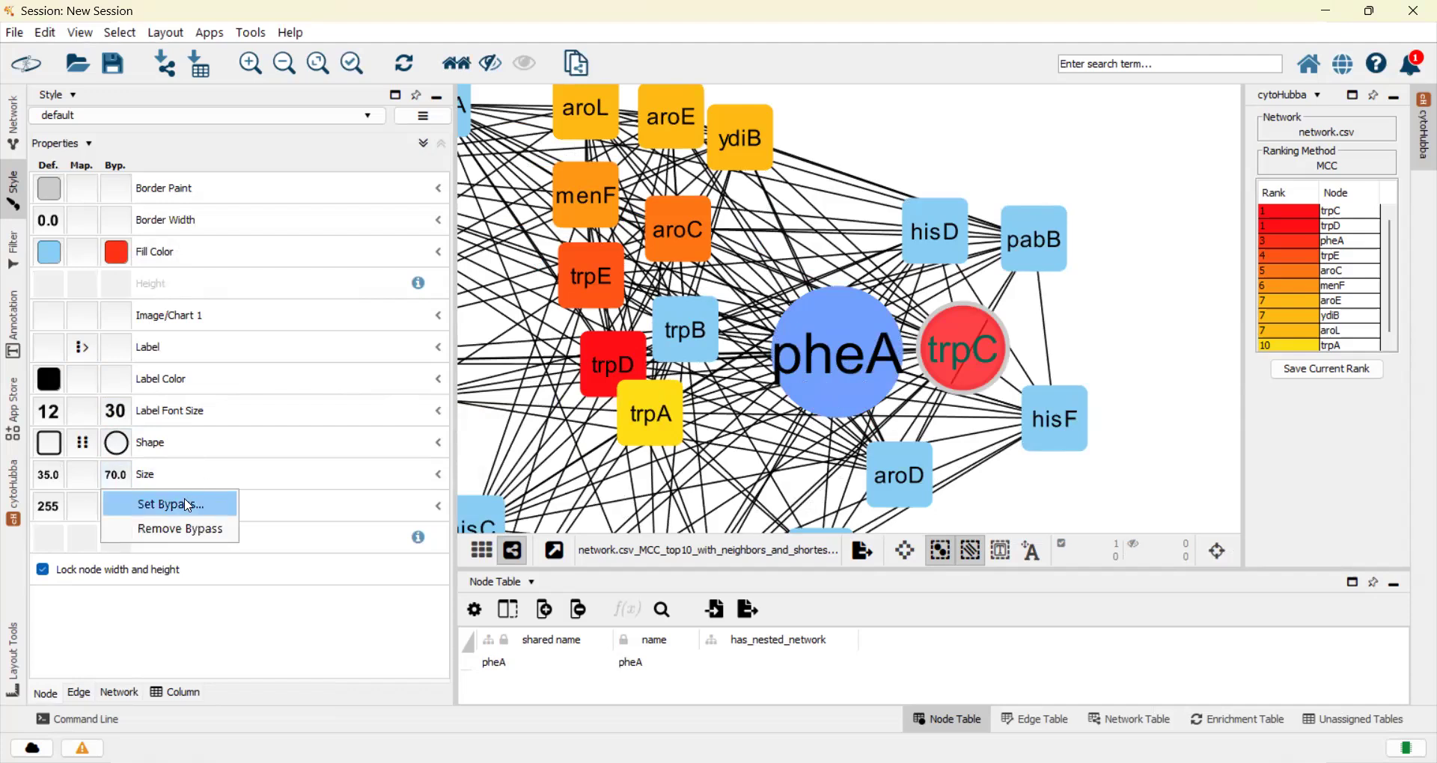
left_click(187, 505)
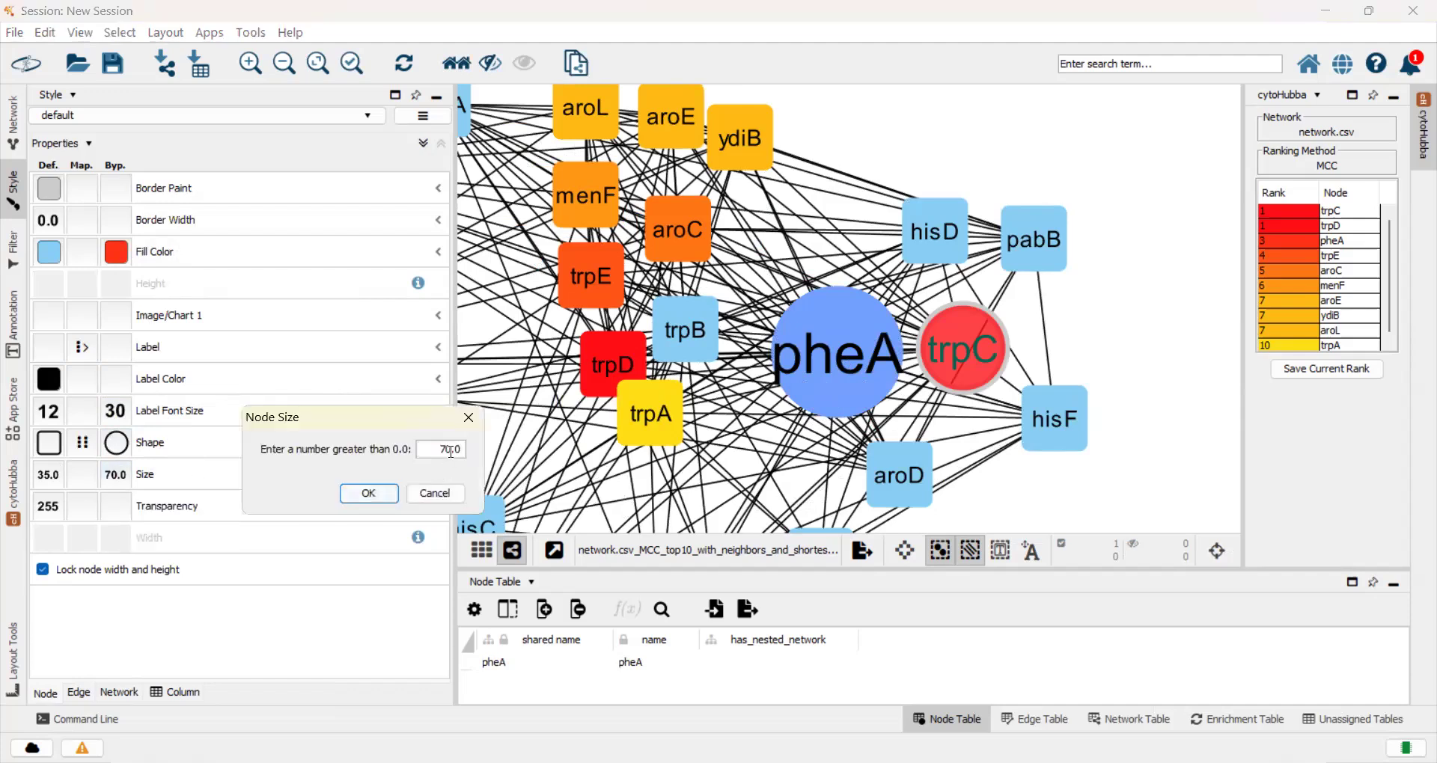
left_click(381, 495)
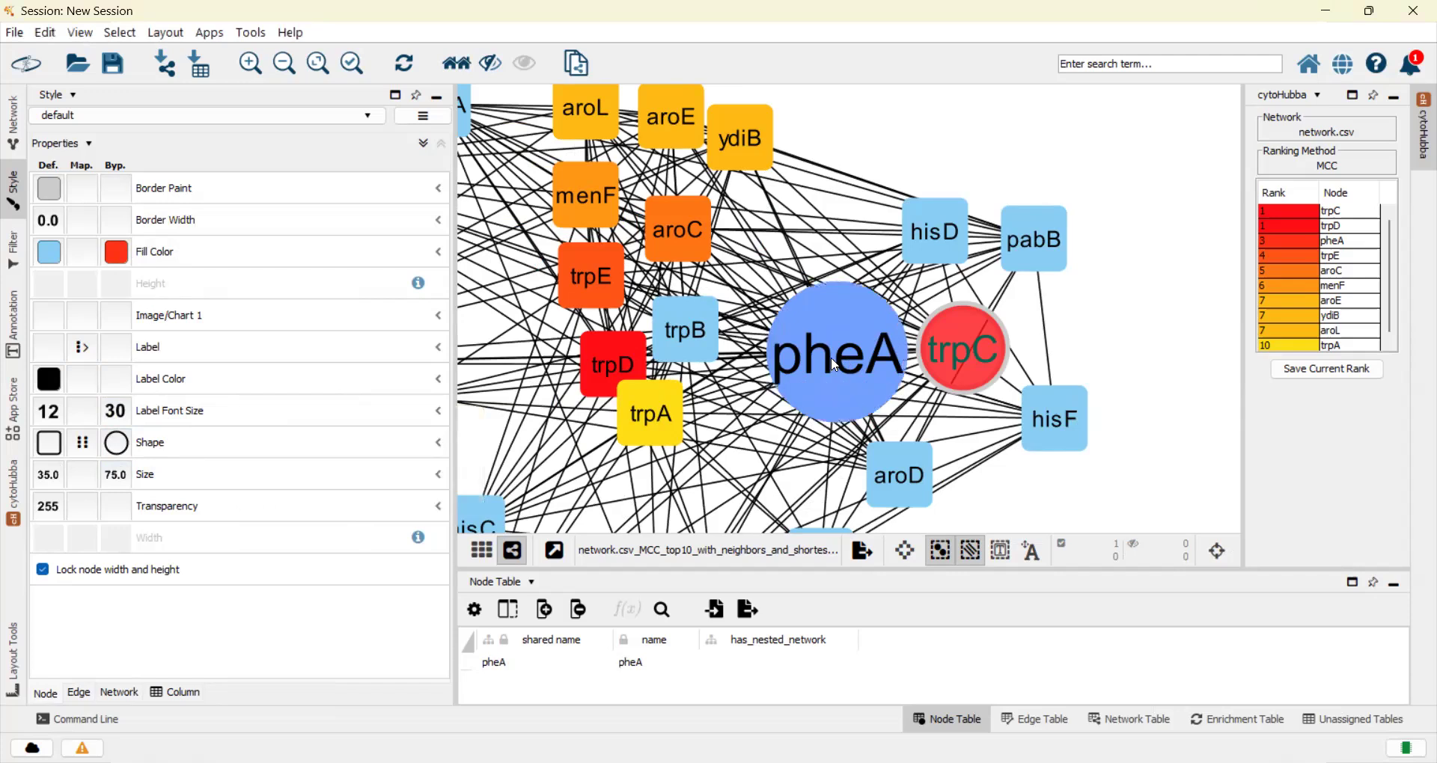
left_click(1188, 365)
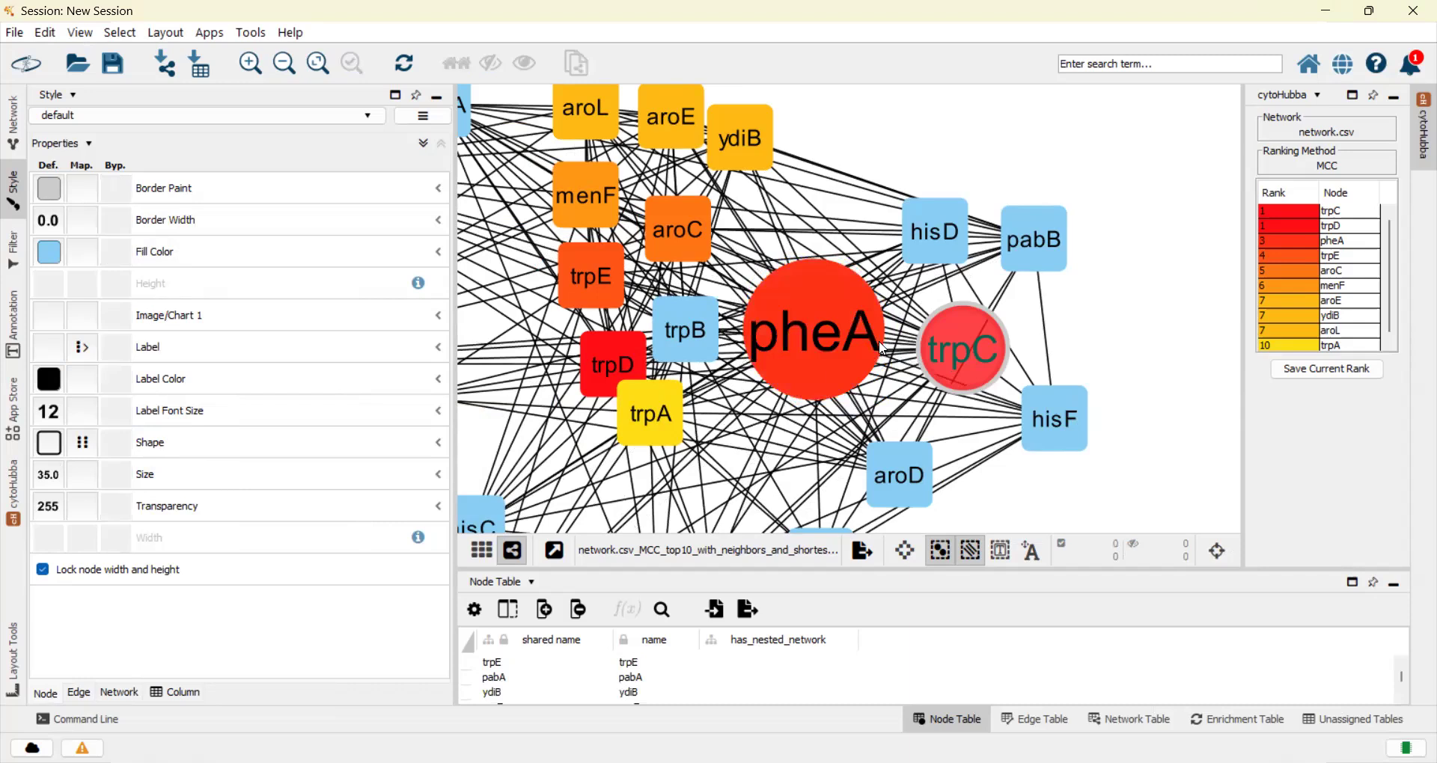
left_click_drag(1135, 337, 905, 356)
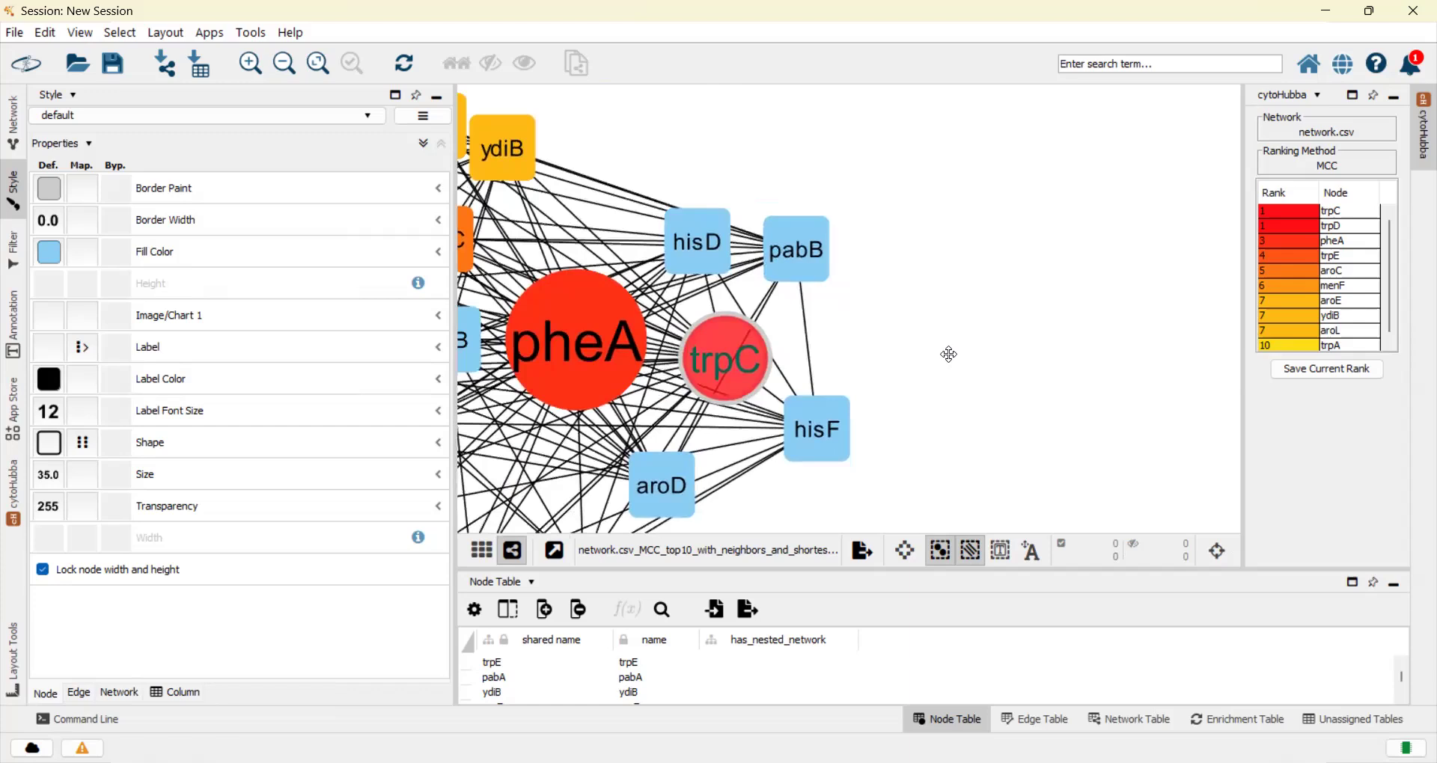
Set the border width bypass of the pheA node to 5
left_click(610, 330)
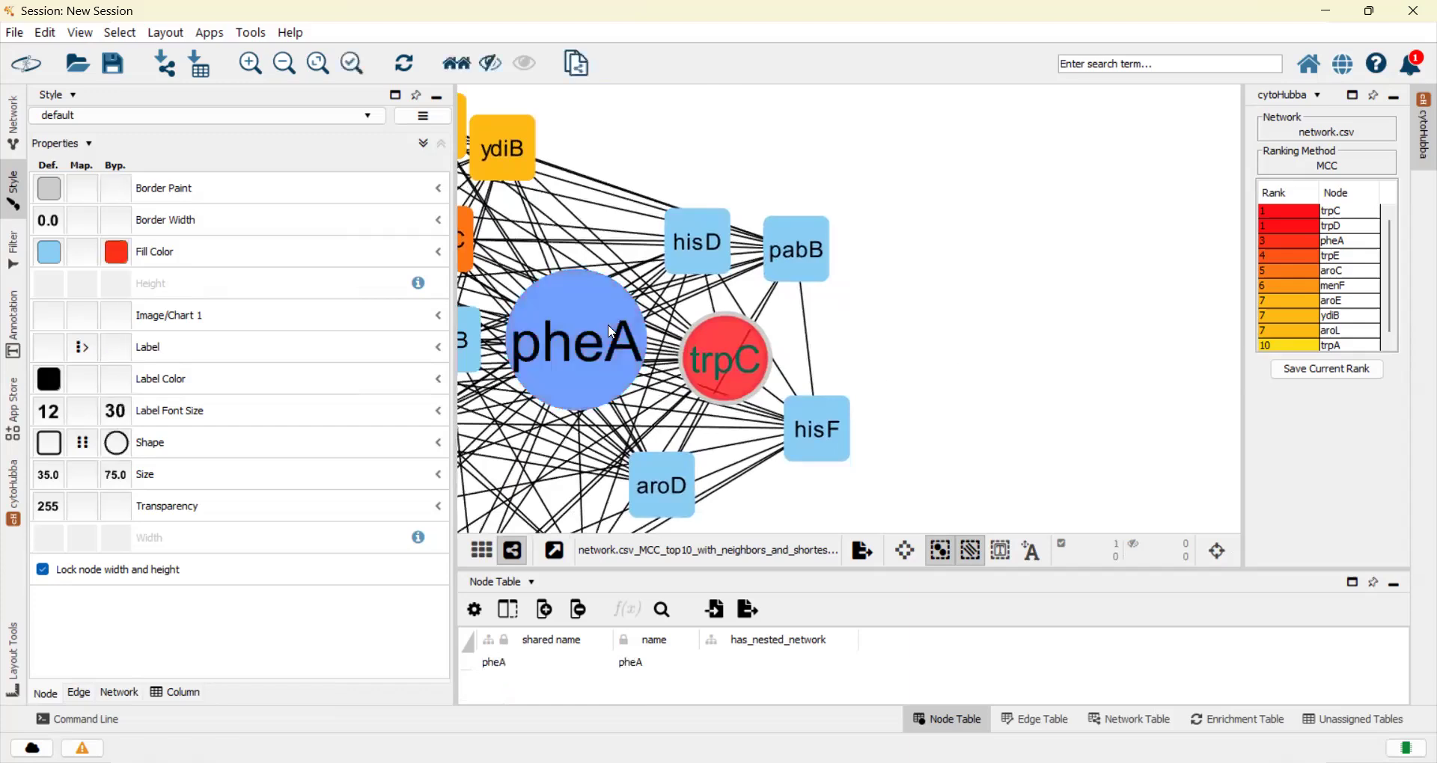
left_click(116, 222)
type("5")
left_click(388, 493)
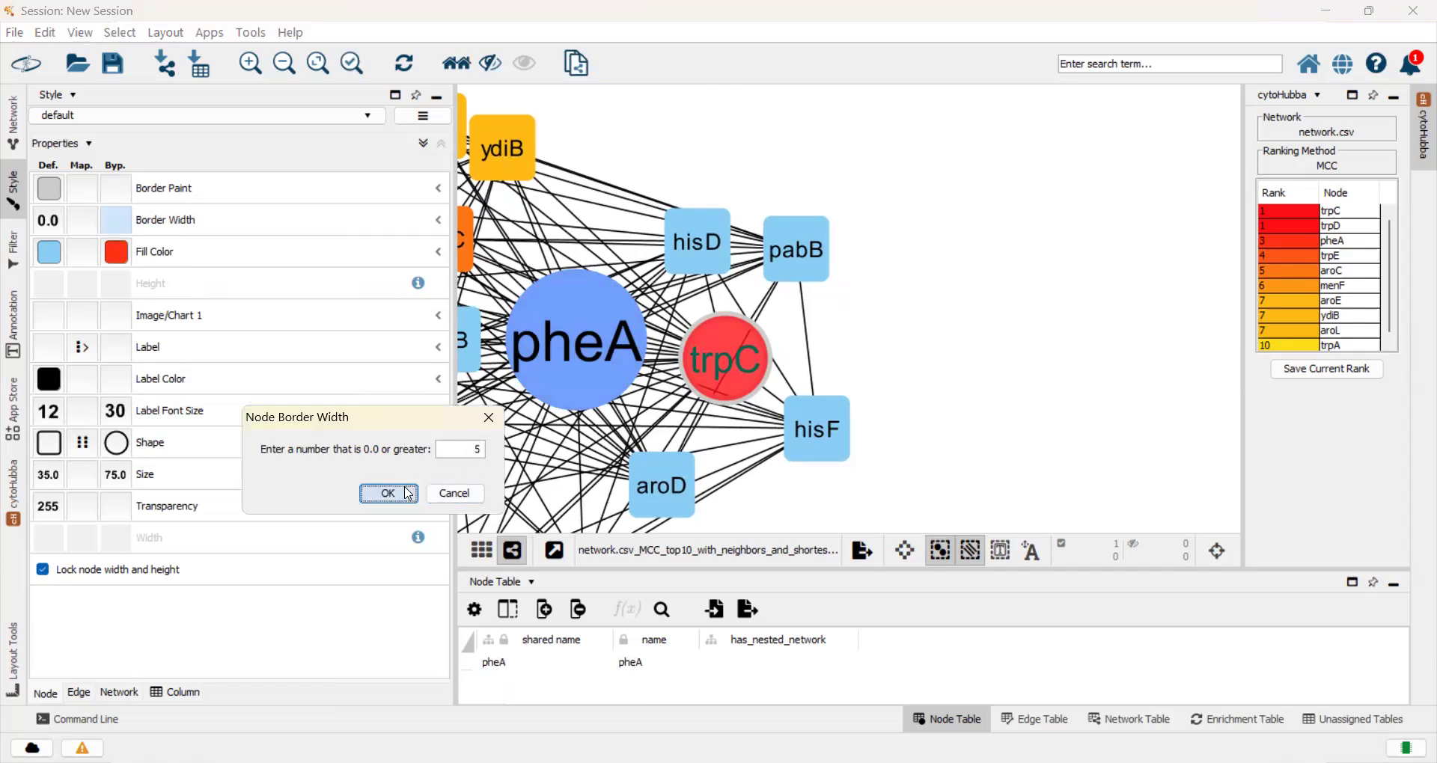
Examine the pheA node's style bypasses and the style properties available for edges, the network and table columns
left_click(981, 368)
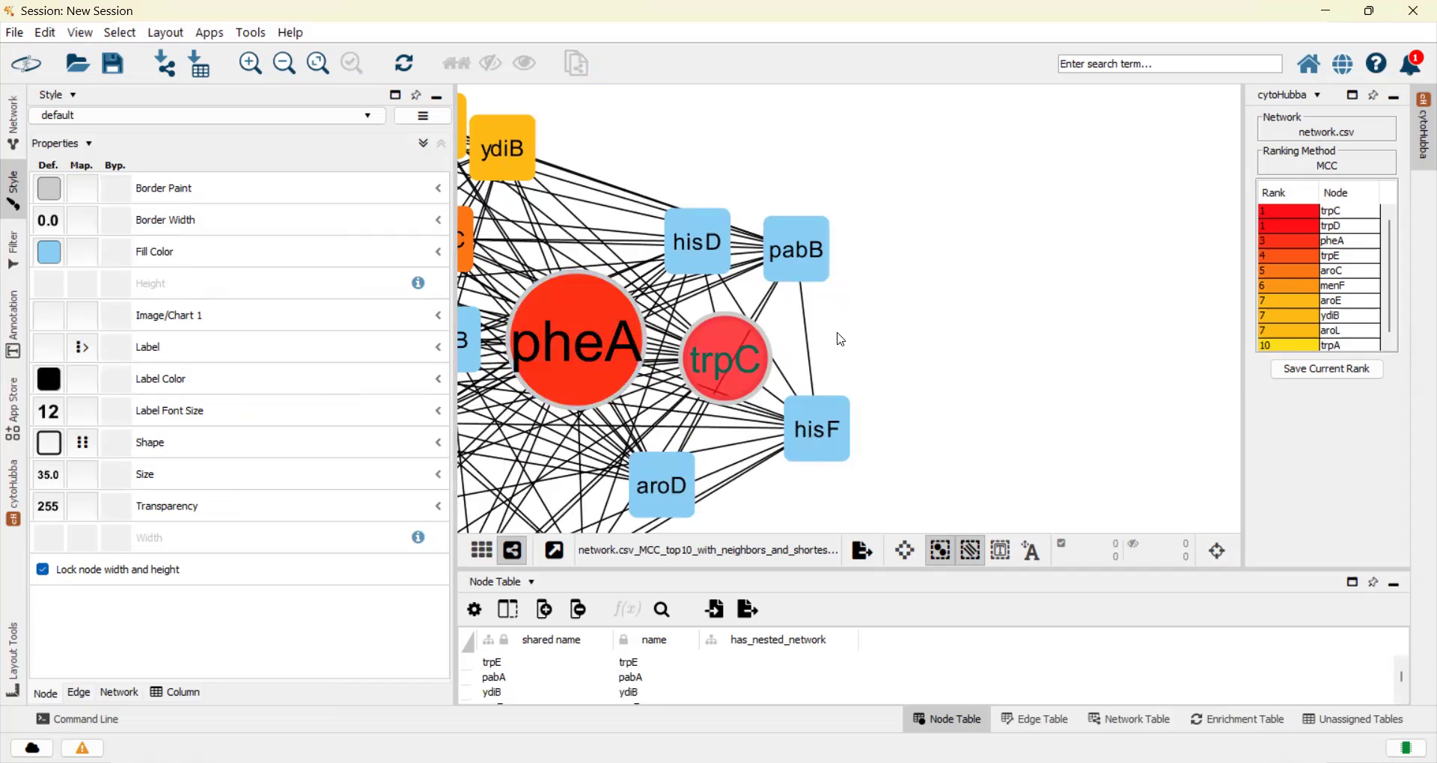
left_click(548, 342)
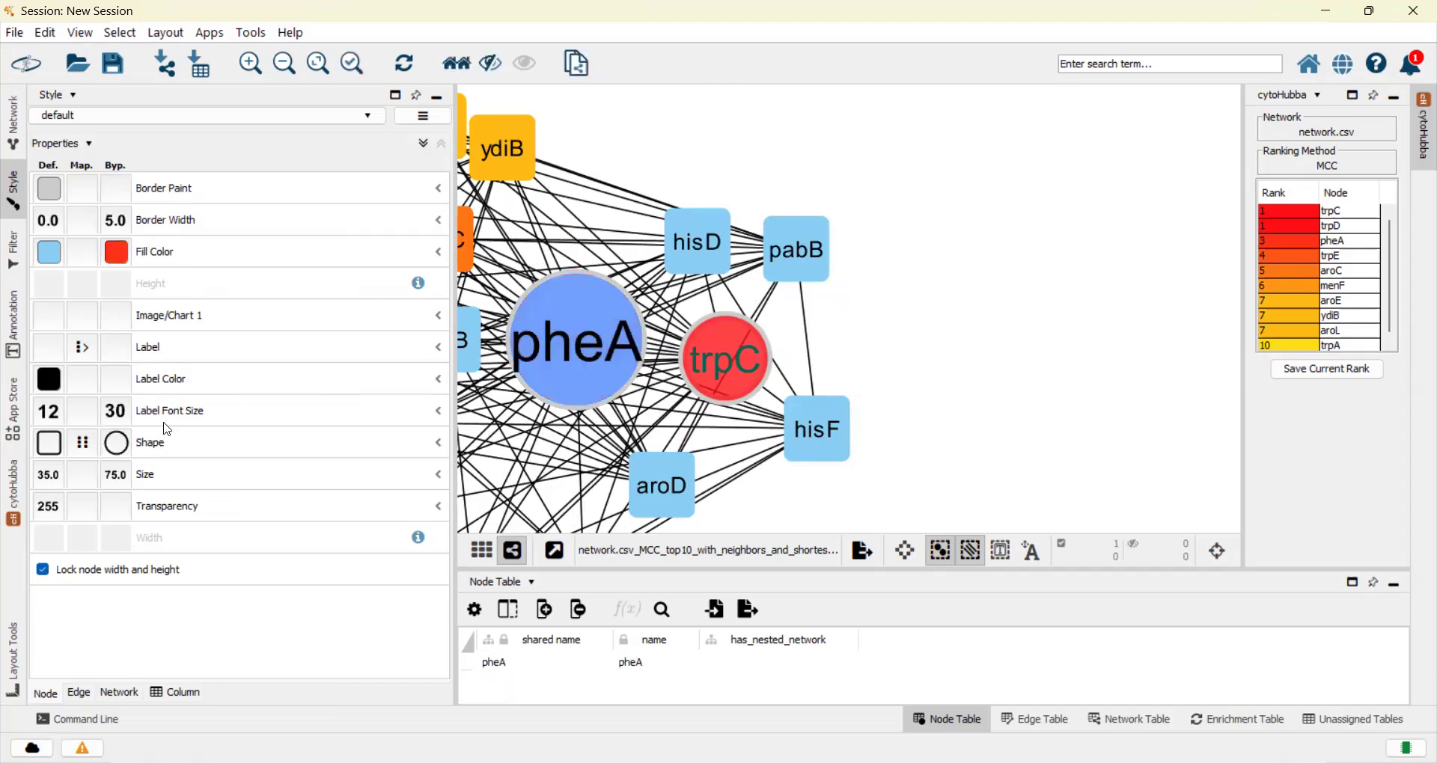
left_click(79, 692)
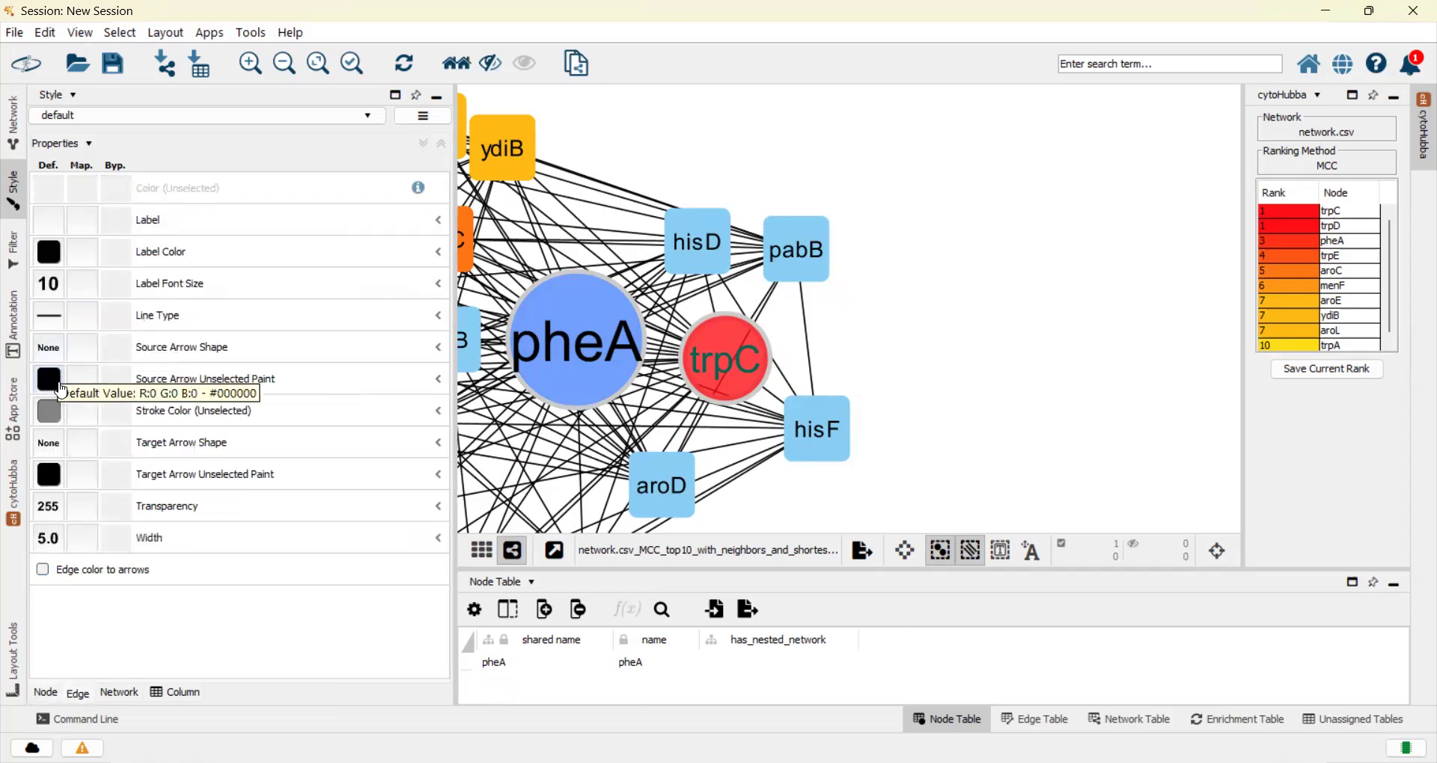
left_click(121, 695)
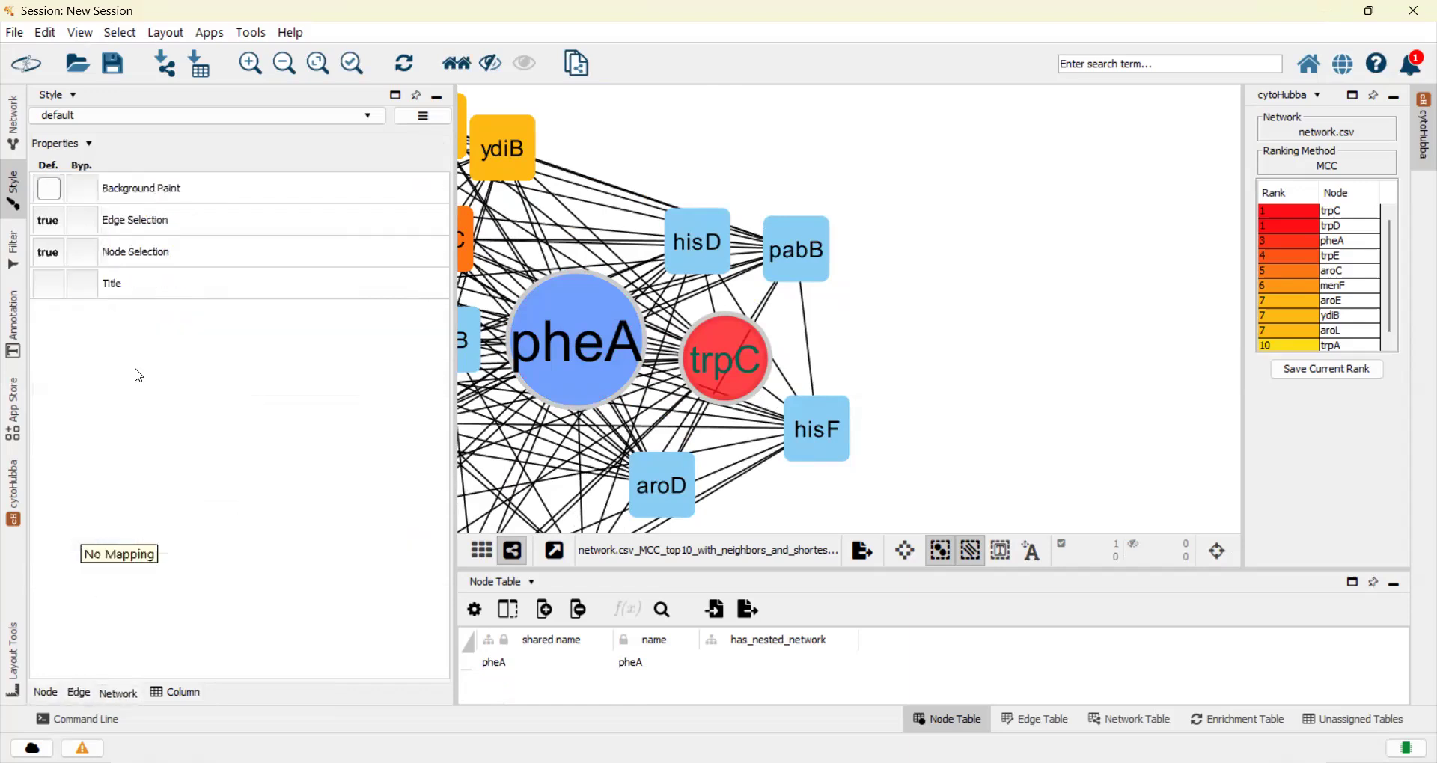
left_click(81, 204)
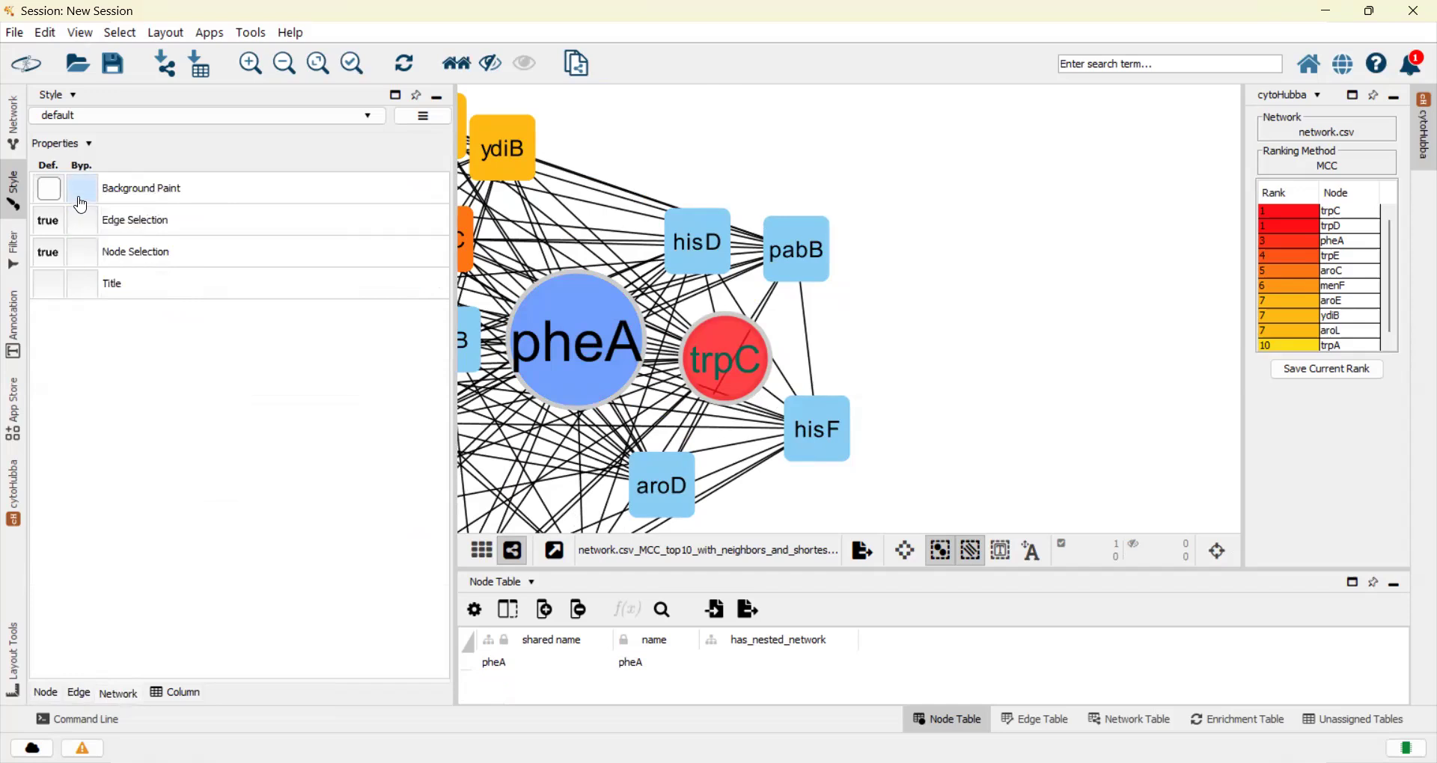
left_click(856, 423)
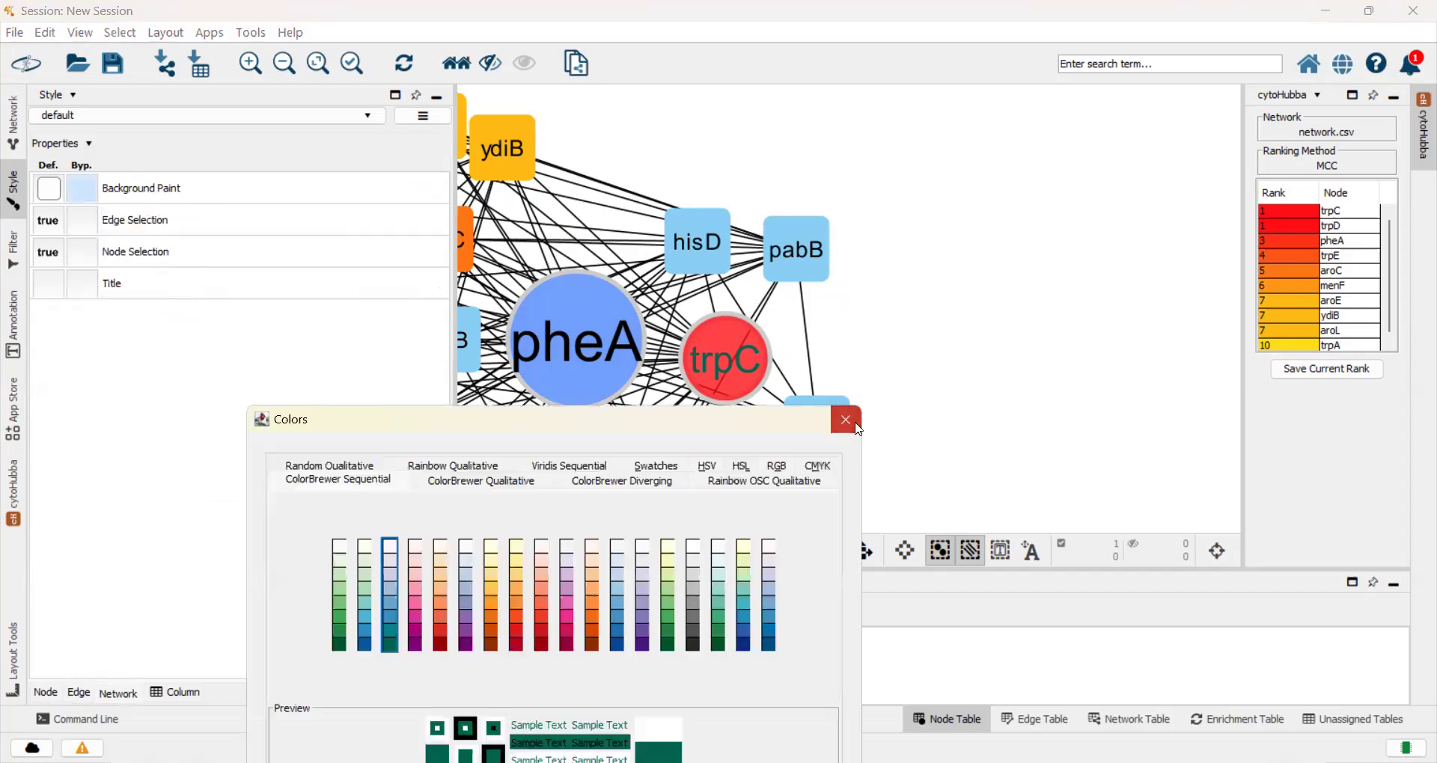
left_click(174, 693)
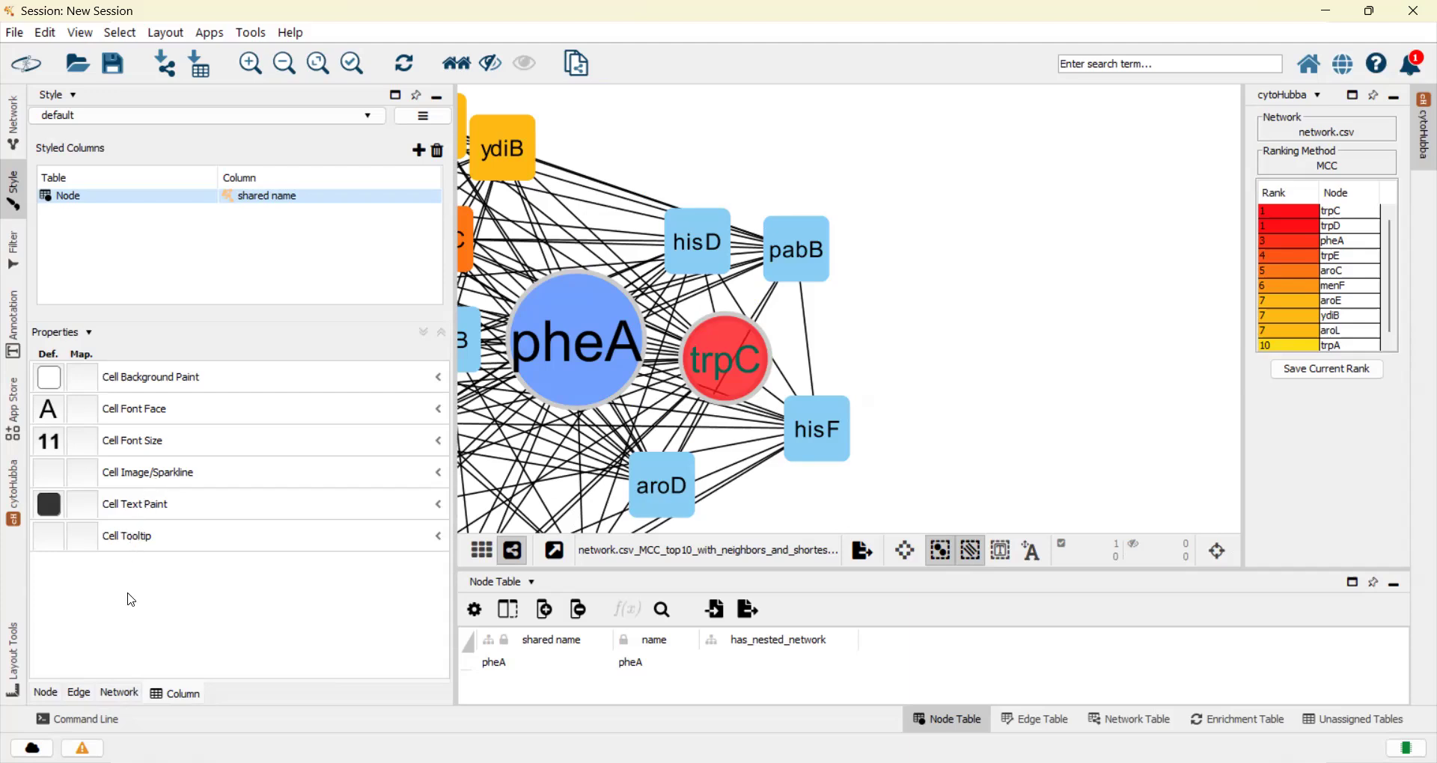
left_click(46, 694)
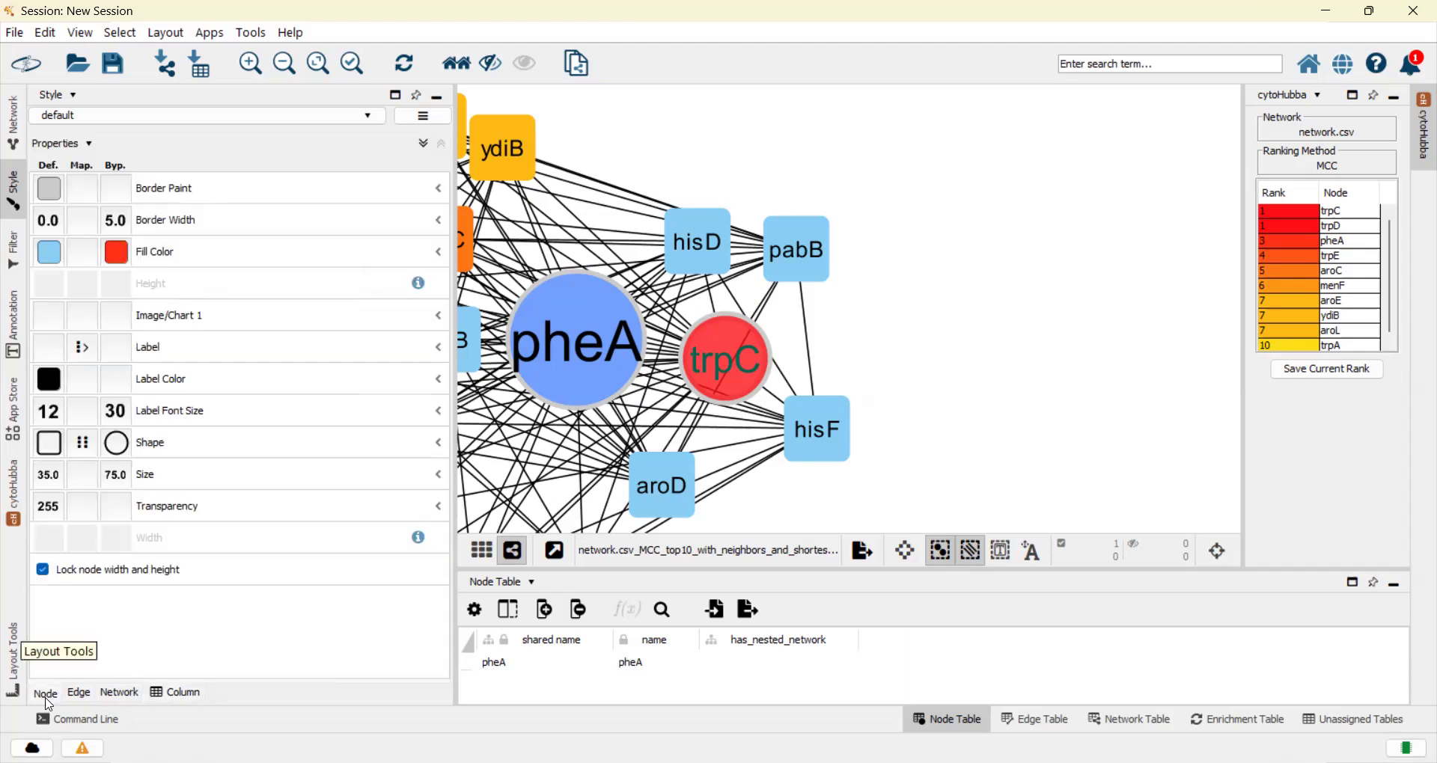
left_click(1016, 311)
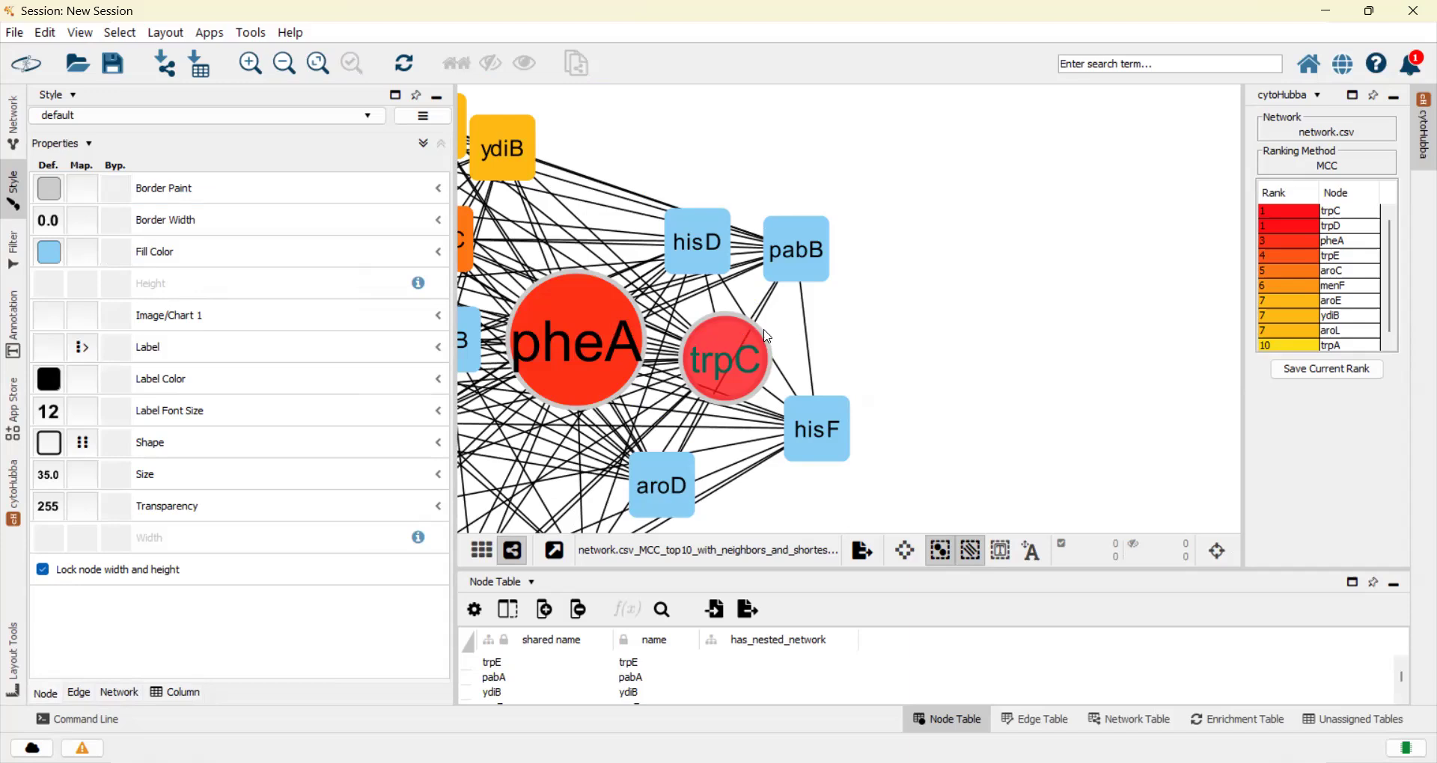
left_click(163, 34)
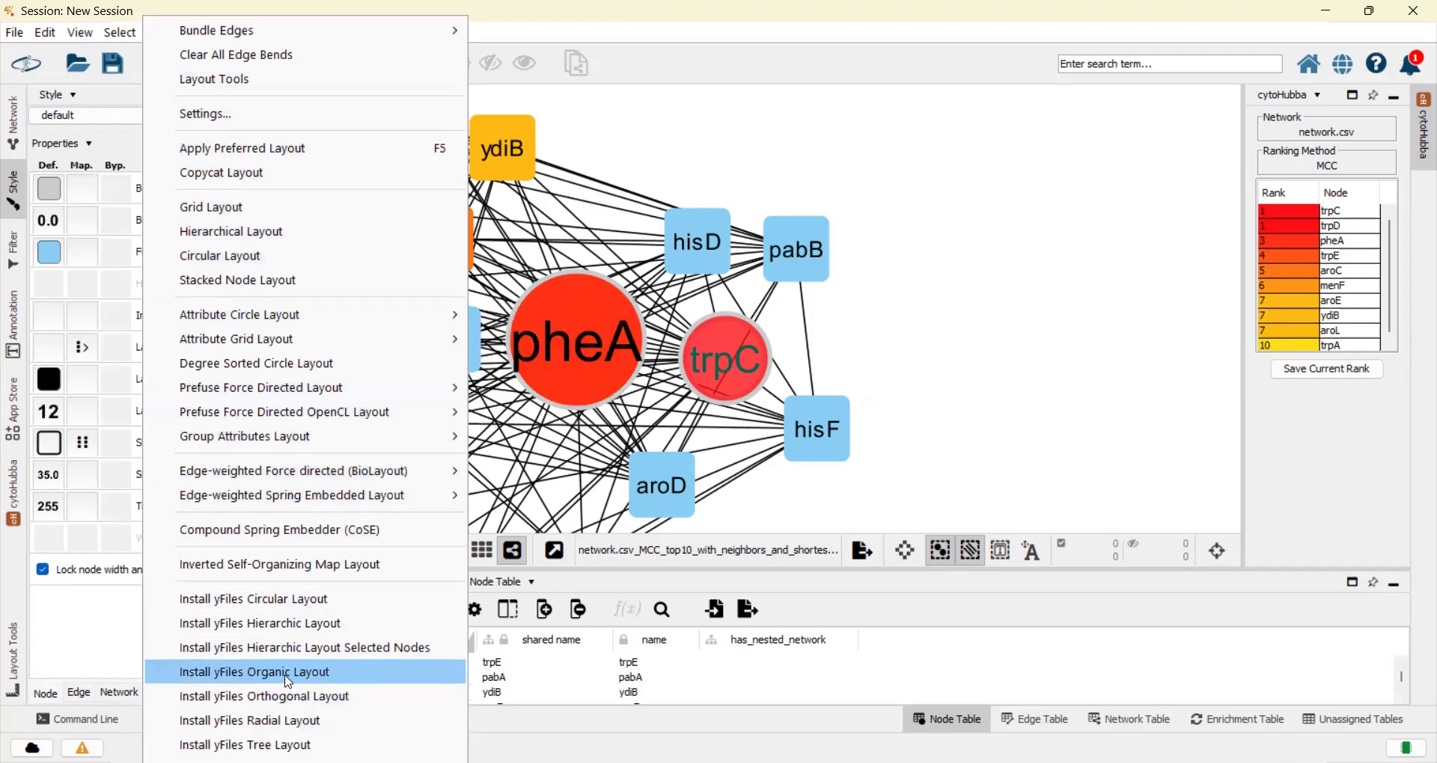
mouse_move(166, 32)
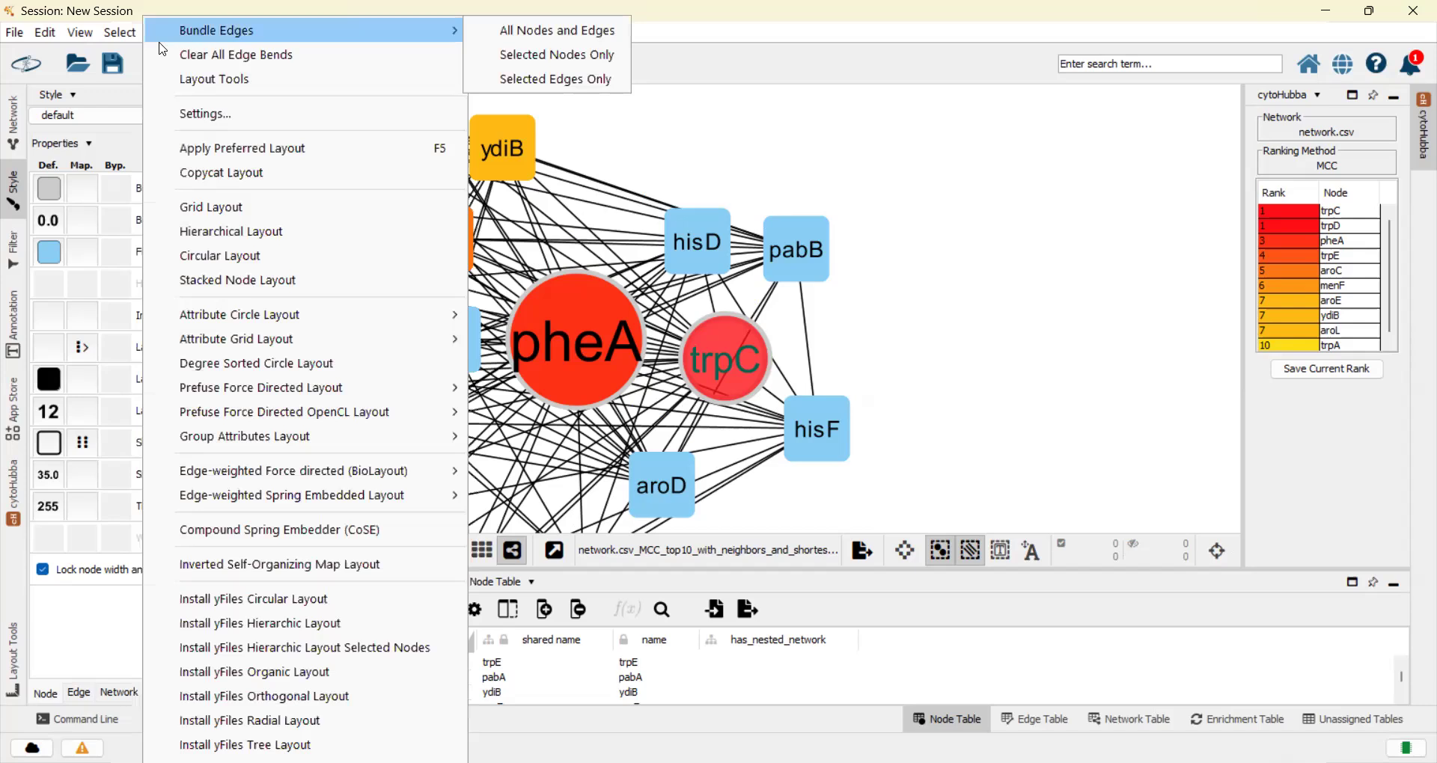
mouse_move(120, 32)
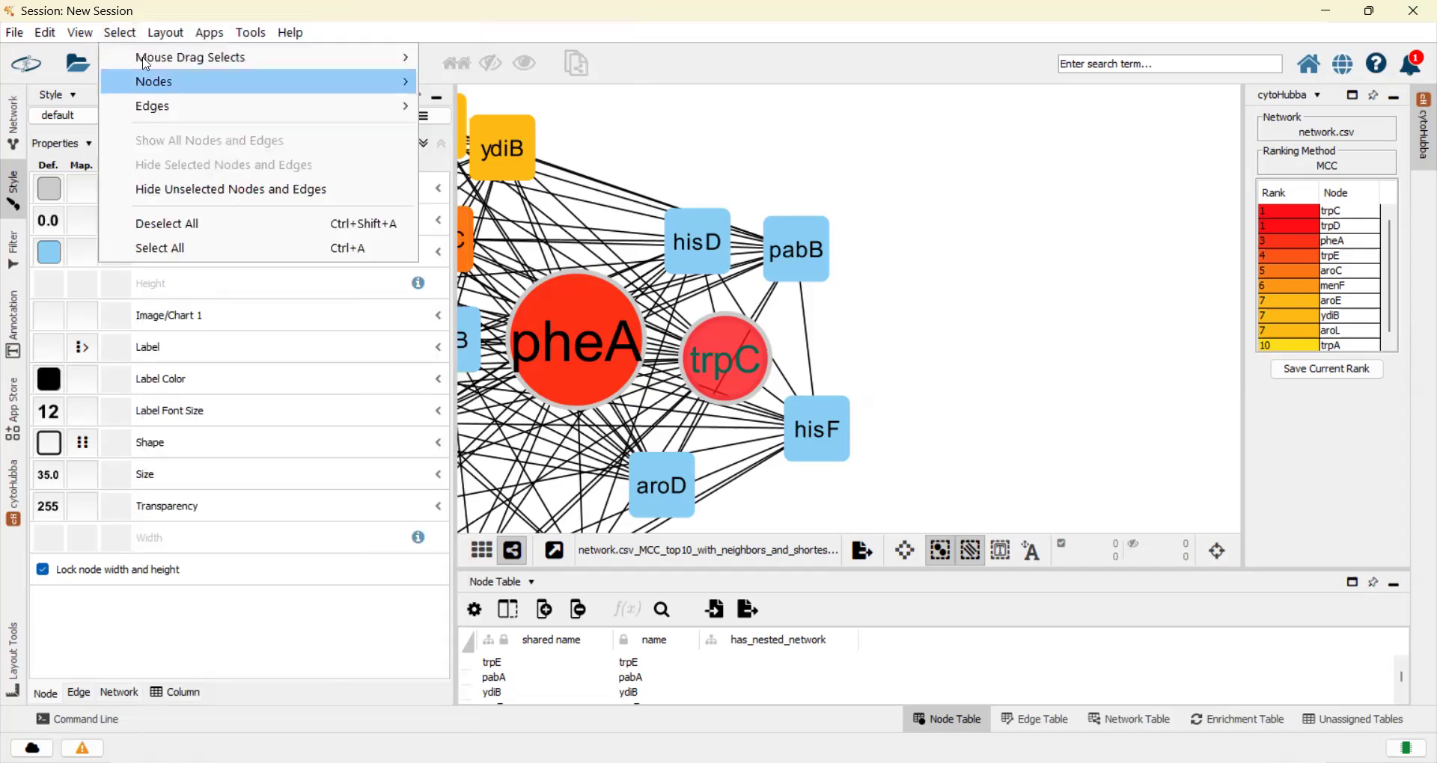
mouse_move(146, 64)
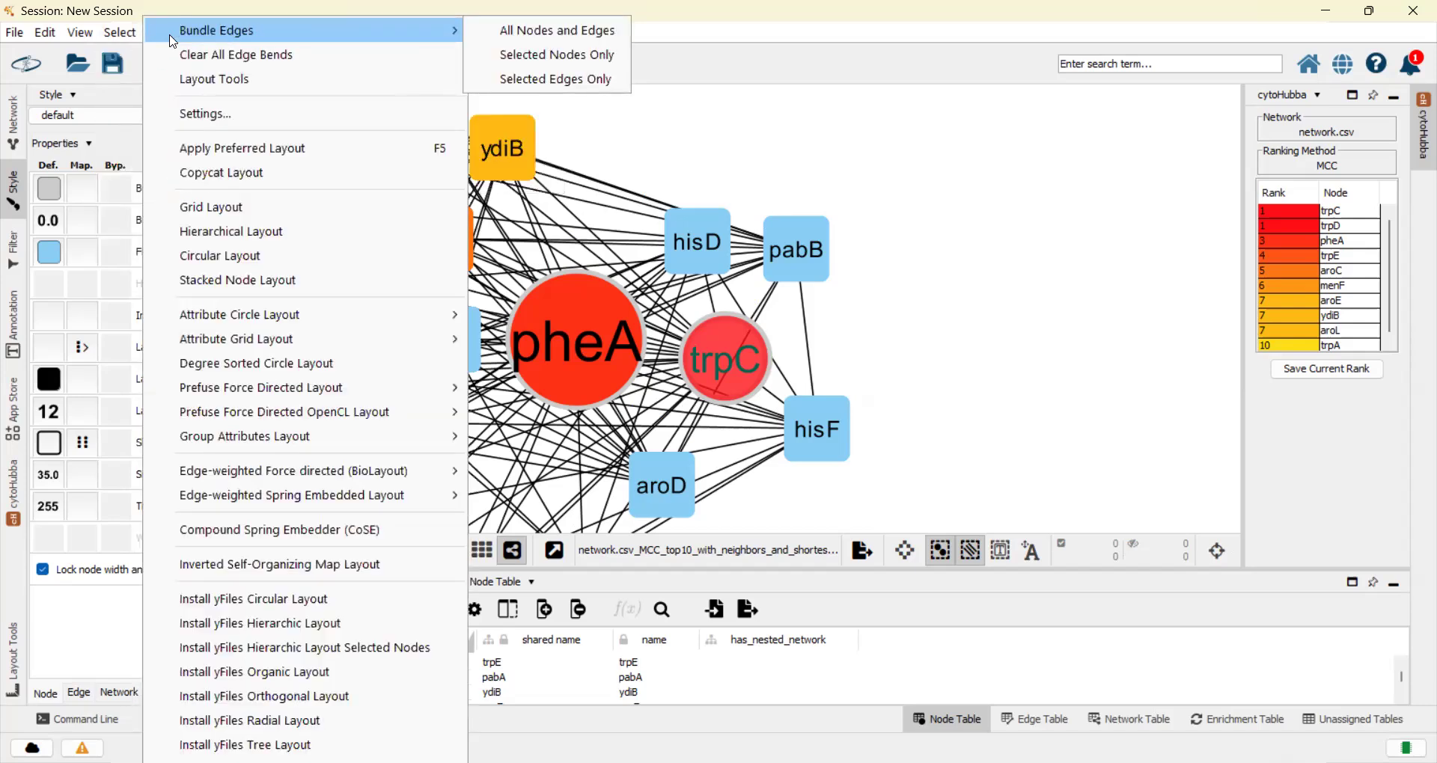
left_click(84, 36)
left_click(83, 35)
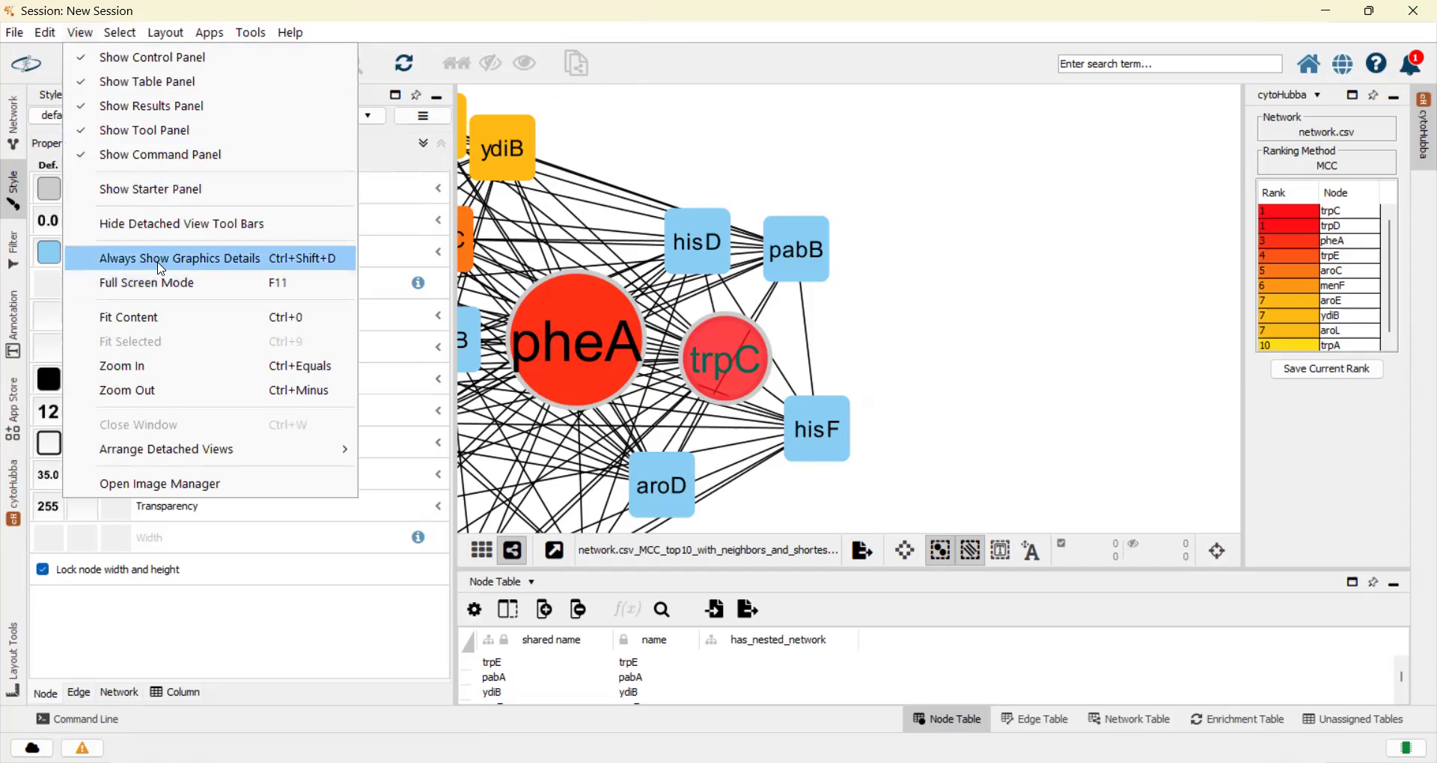
left_click(176, 34)
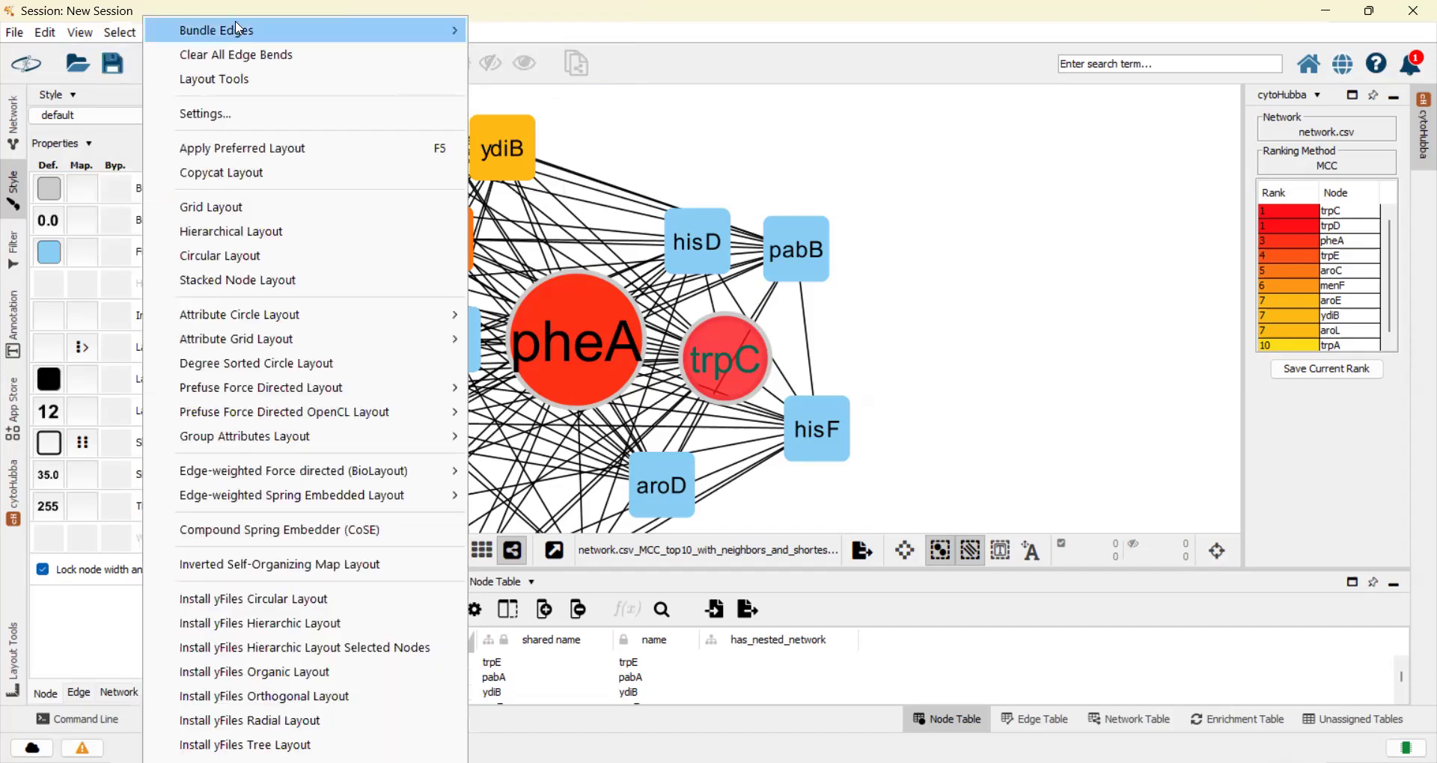
mouse_move(303, 33)
left_click(520, 8)
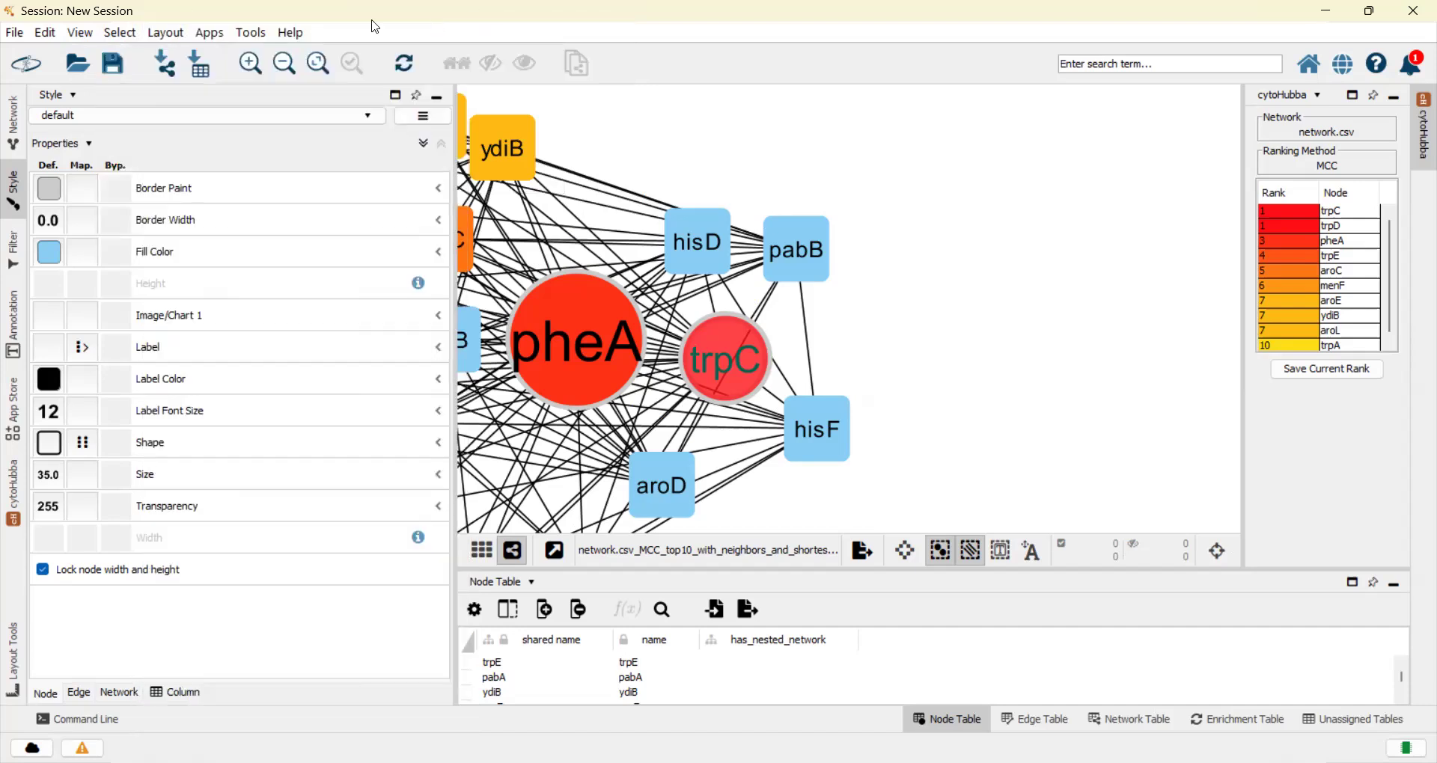
Merge network.csv and its MCC top 10 hub network into one network using Union
left_click(265, 35)
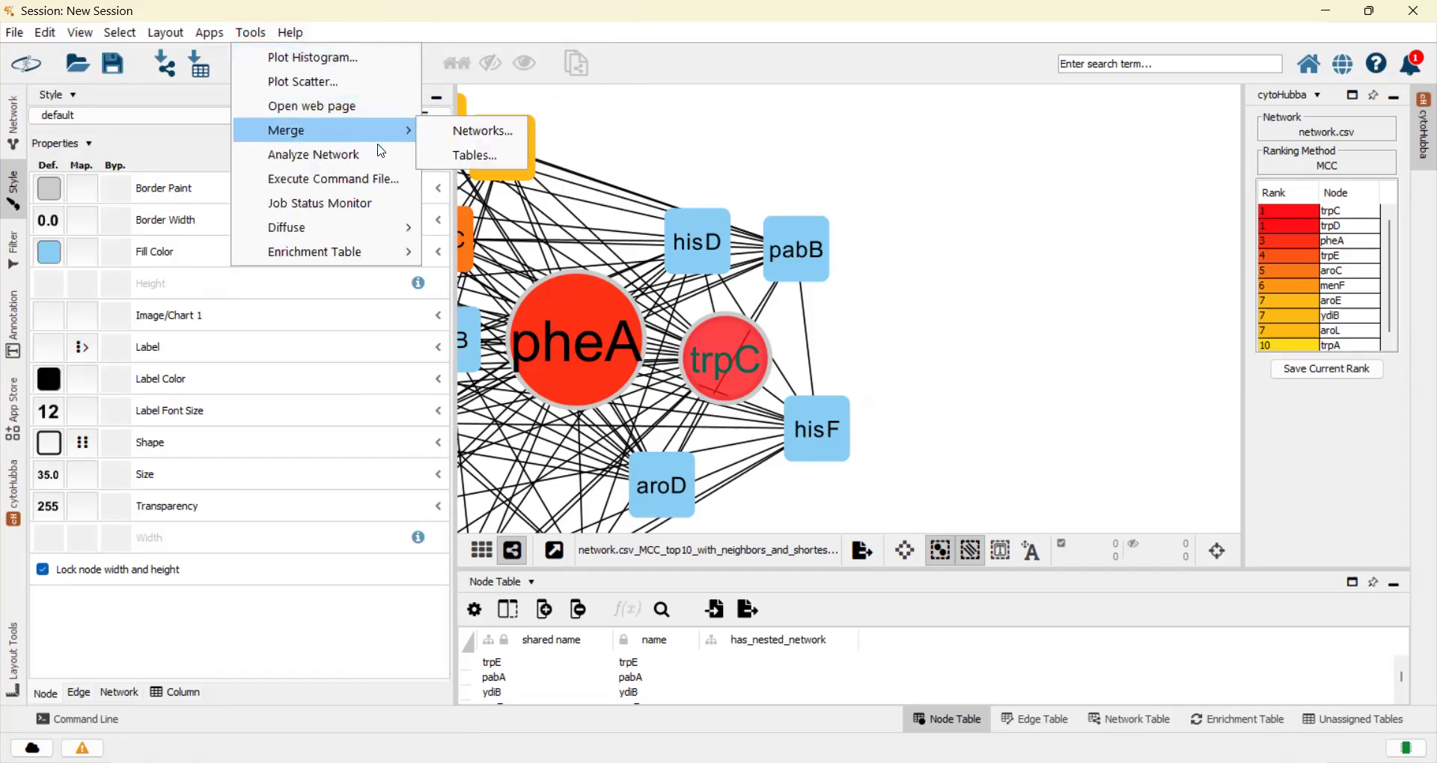
mouse_move(411, 134)
left_click(456, 133)
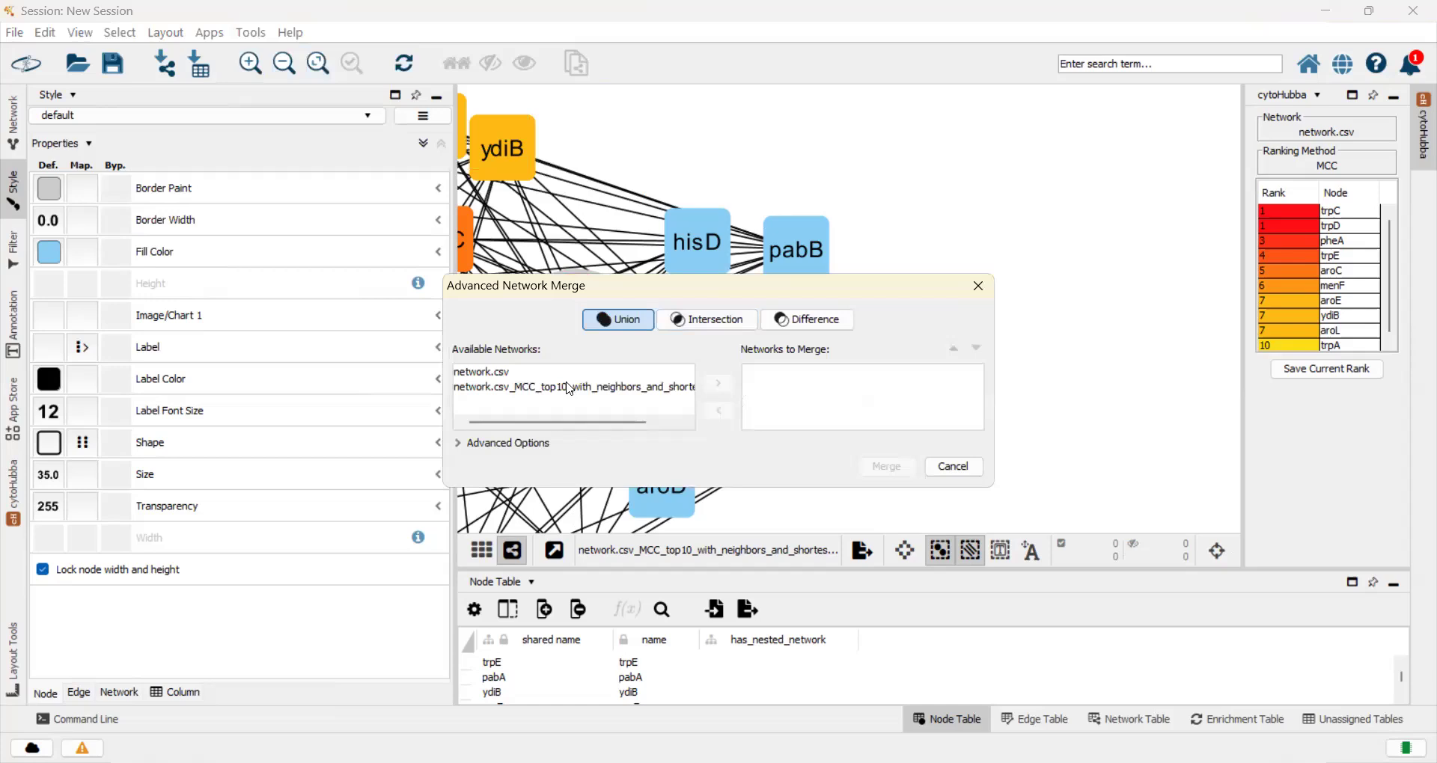
left_click(522, 372)
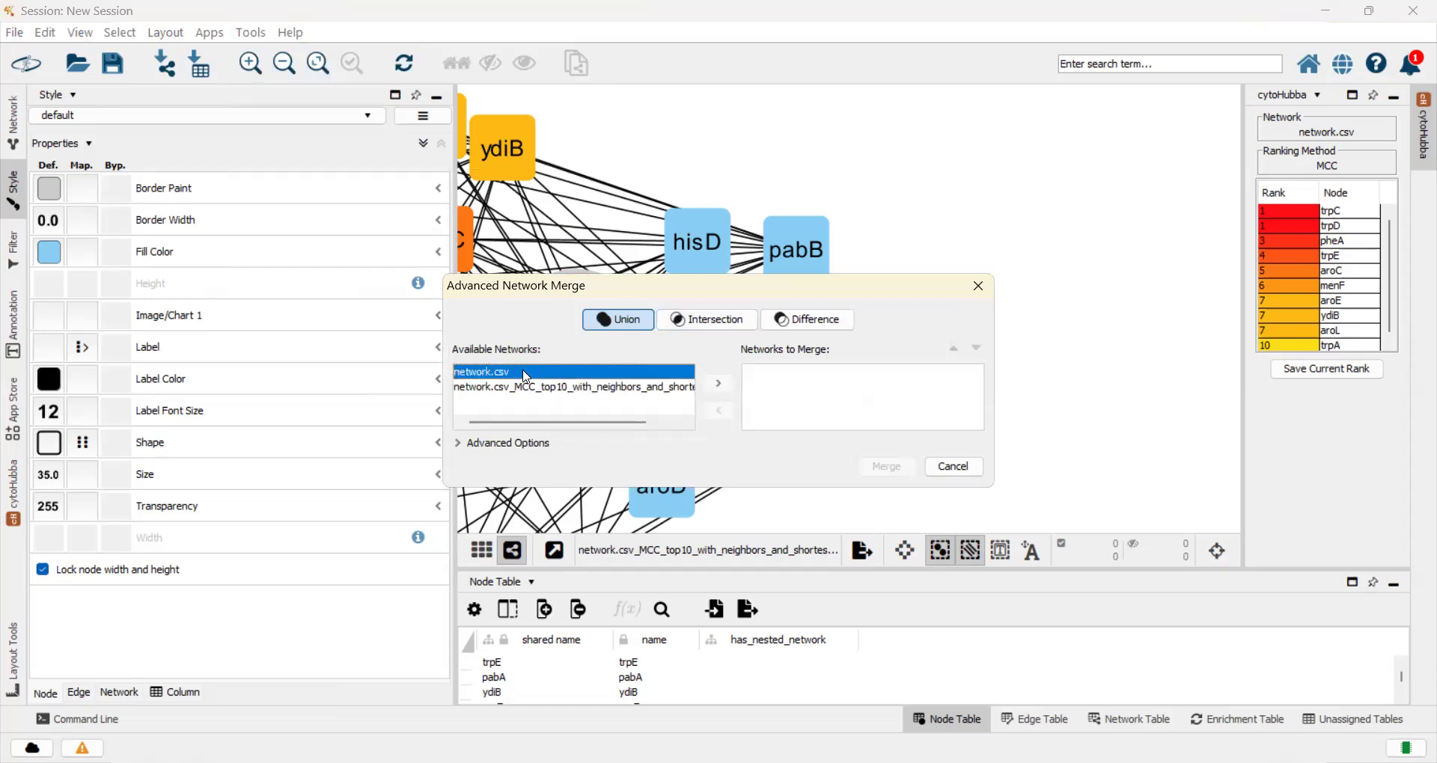
left_click(720, 383)
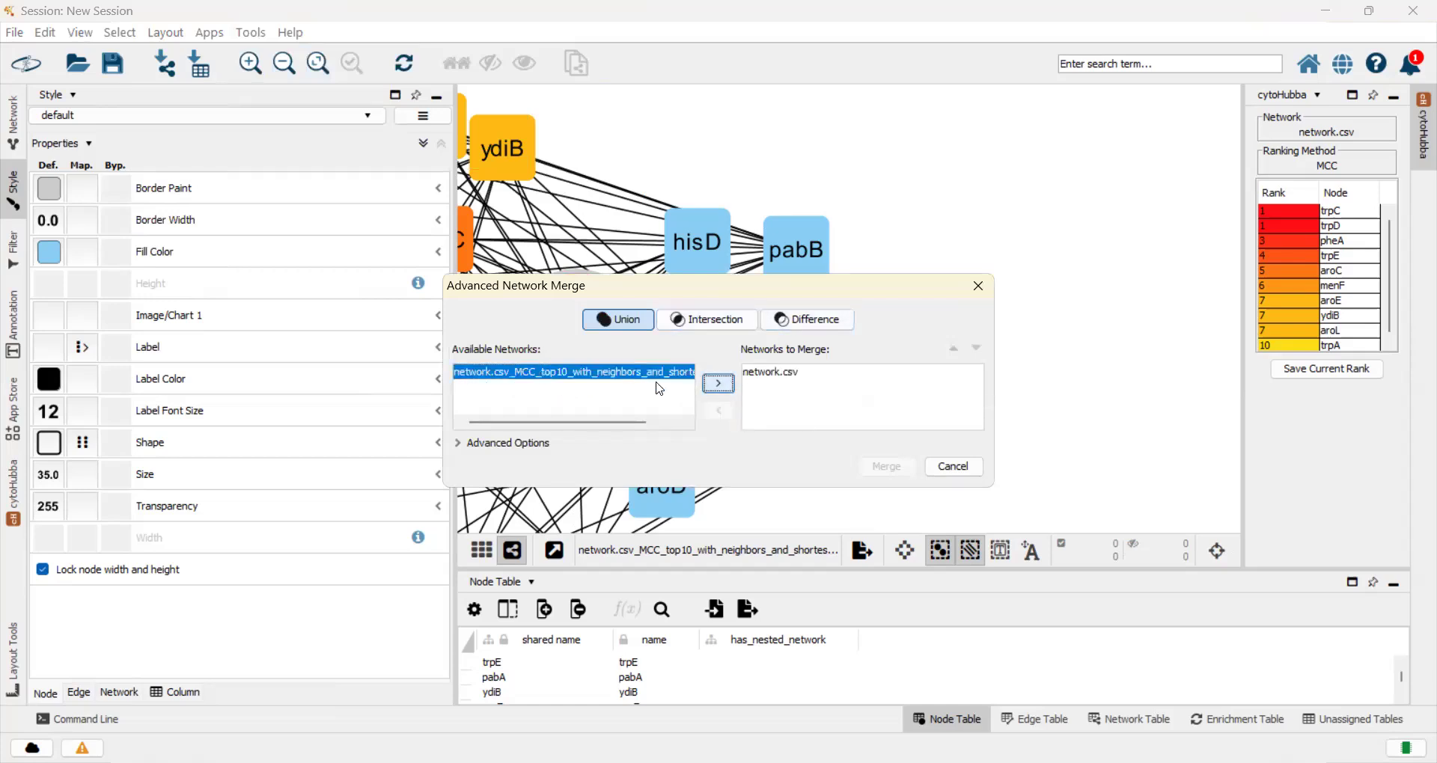
left_click(720, 384)
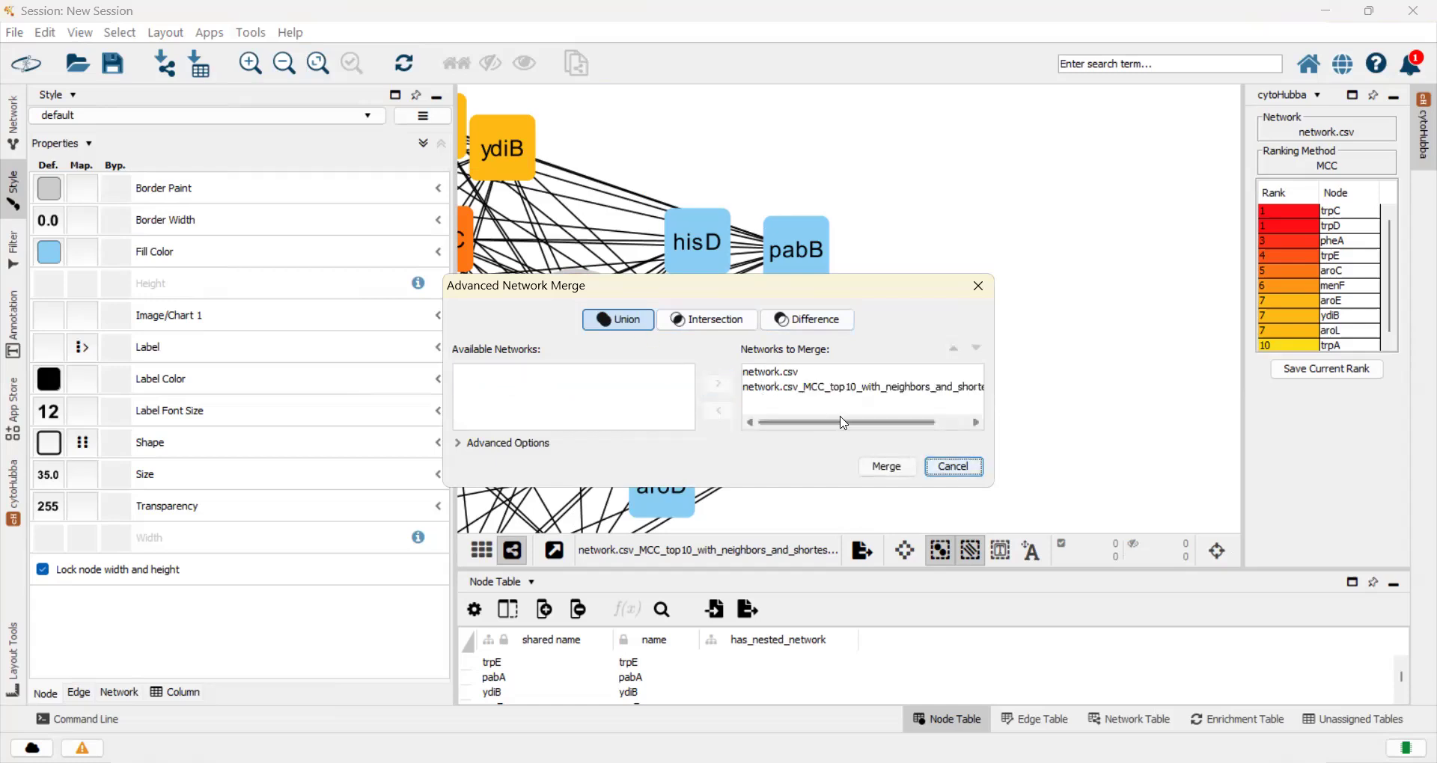
left_click(887, 467)
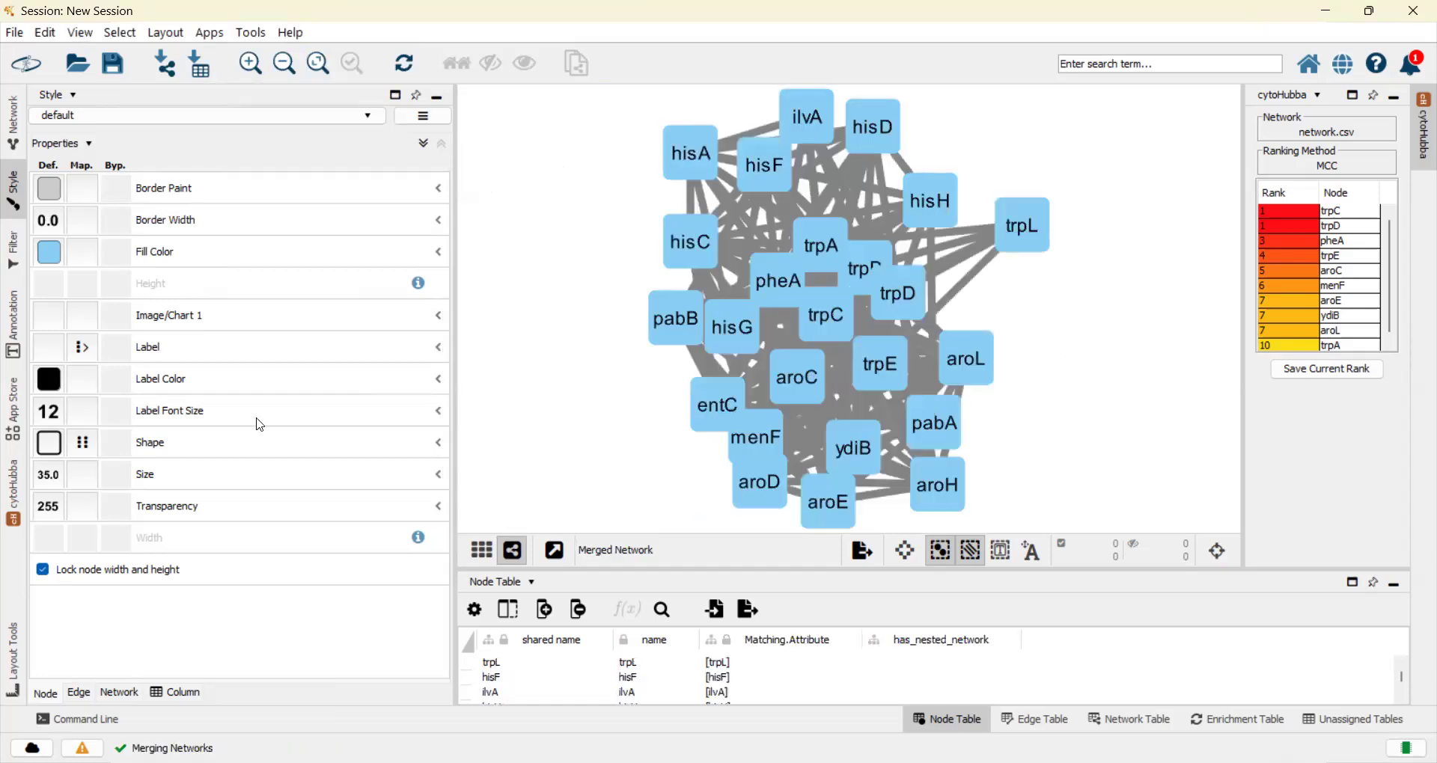
Calculate cytoHubba scores for Merged Network and display its top 10 MCC nodes with first-stage nodes and shortest paths
left_click(13, 494)
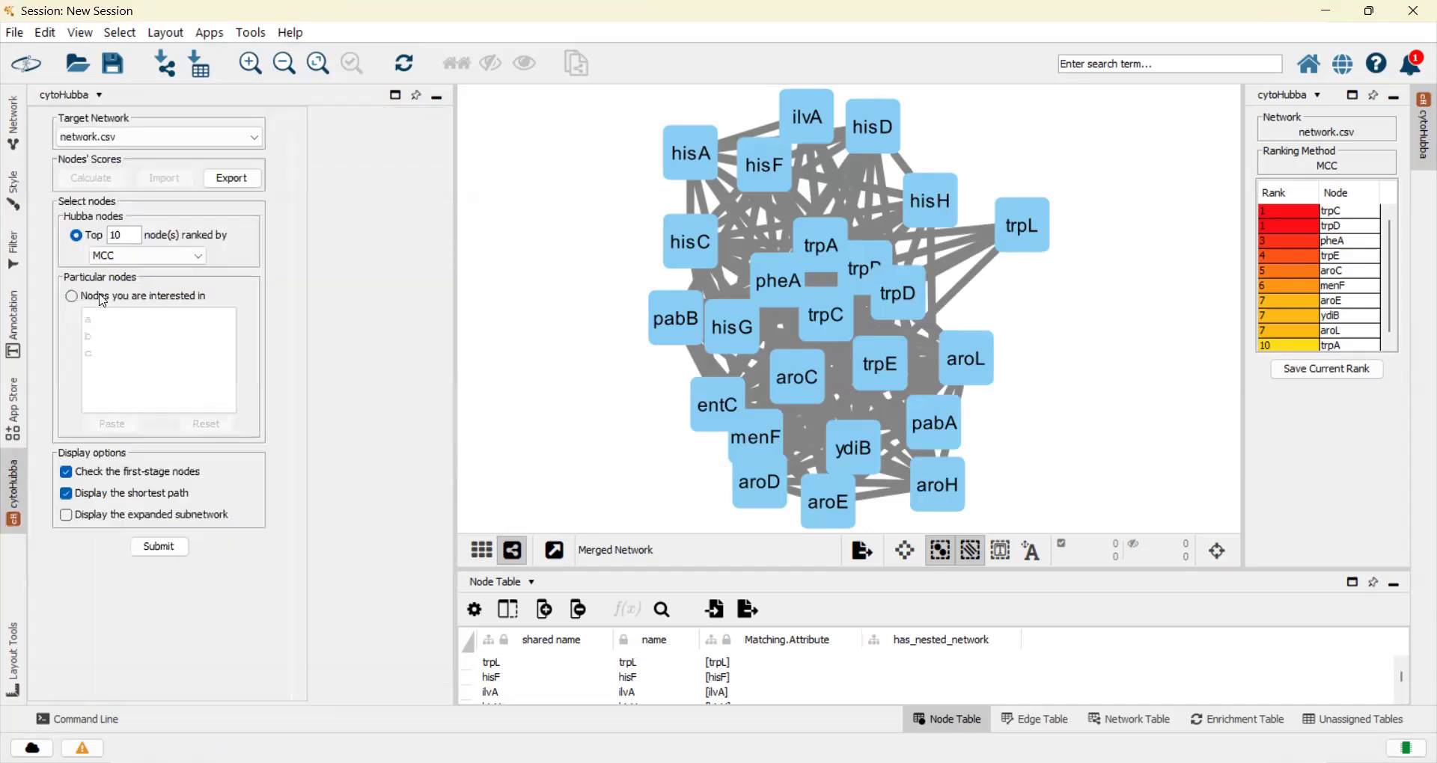
left_click(206, 142)
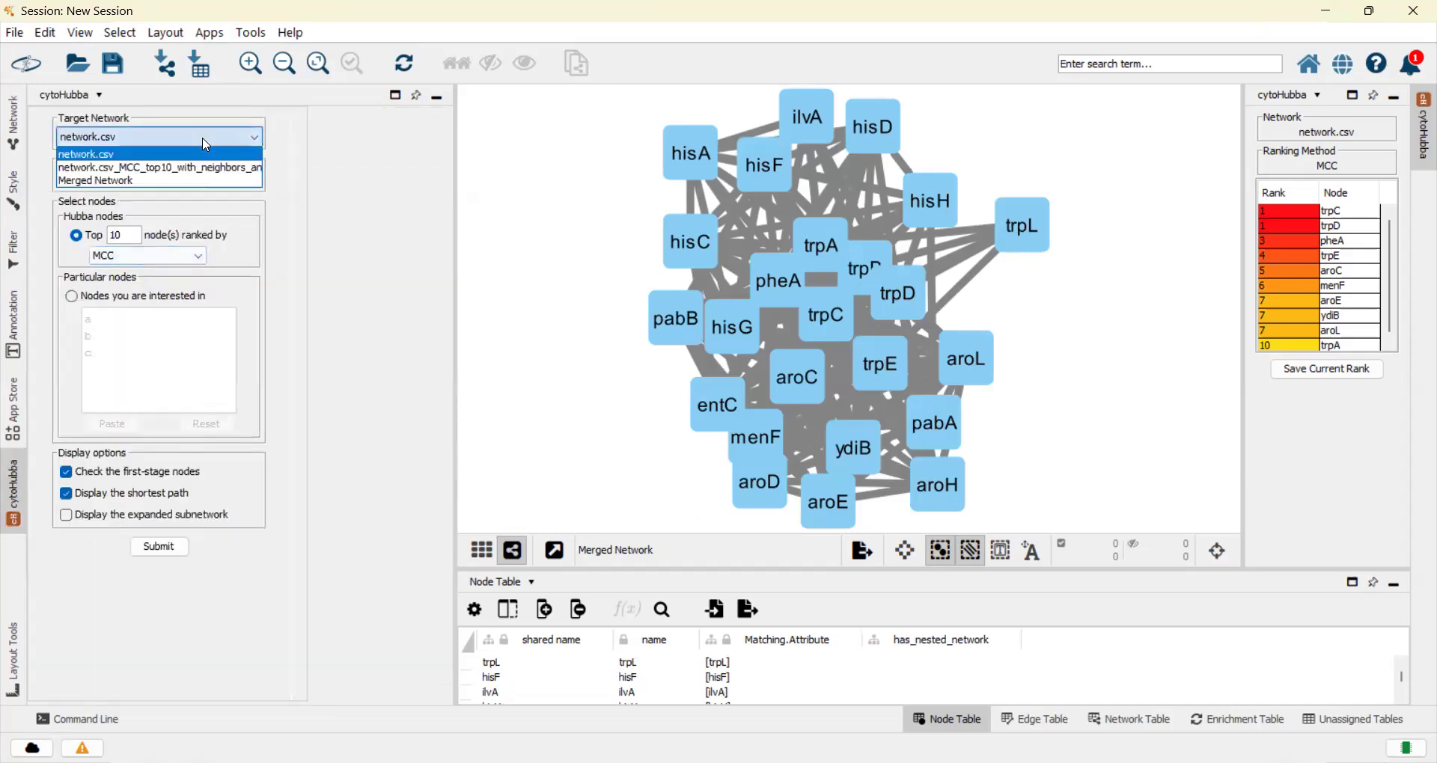
left_click(196, 181)
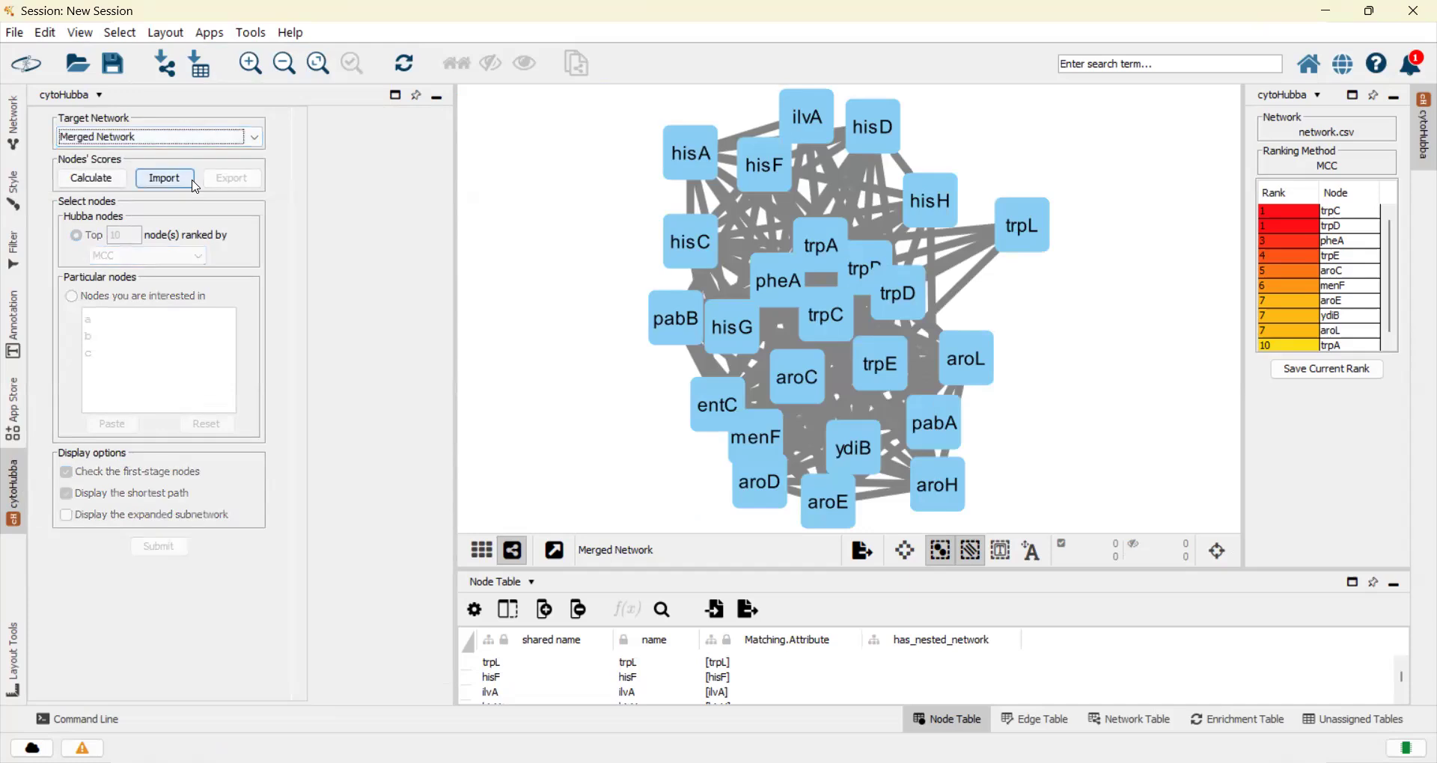
left_click(122, 180)
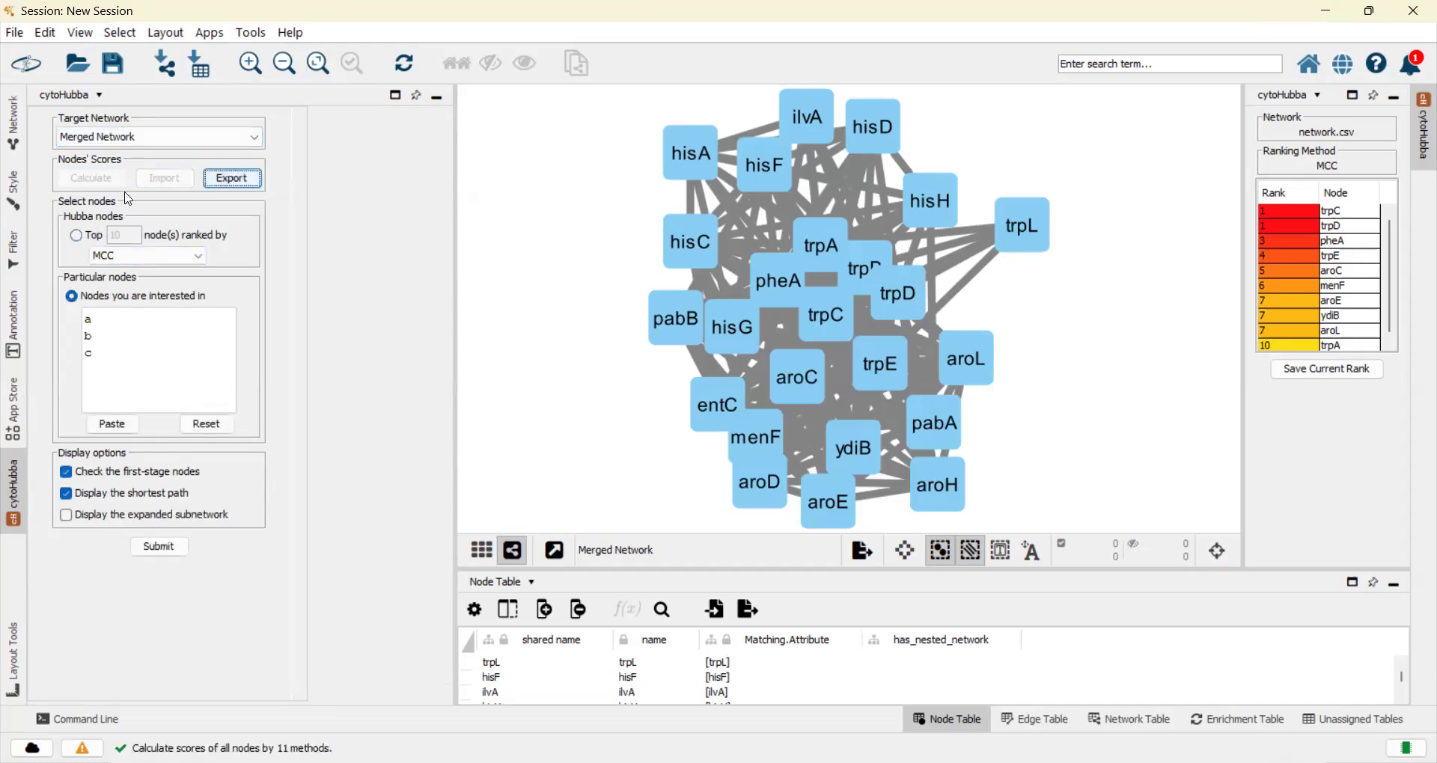
left_click(78, 237)
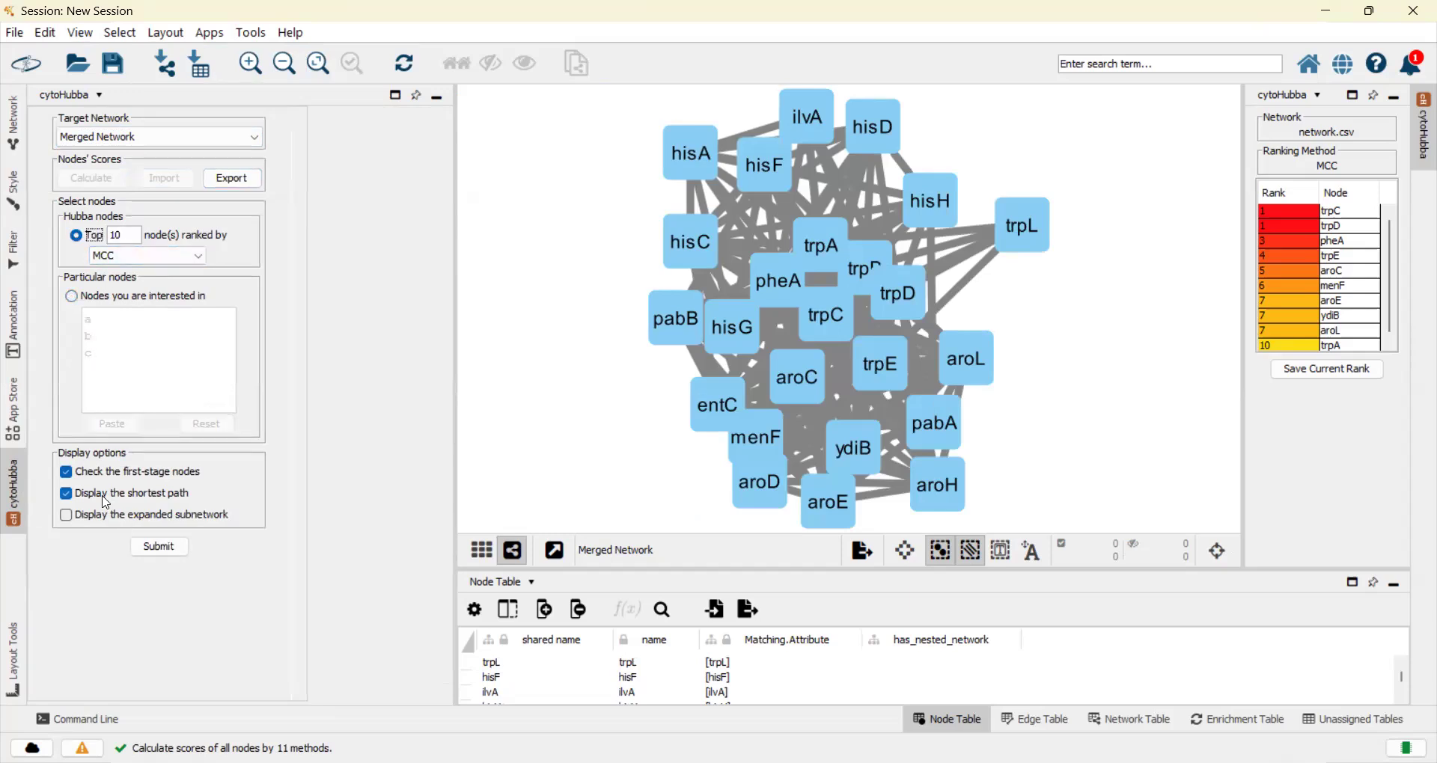
left_click(158, 547)
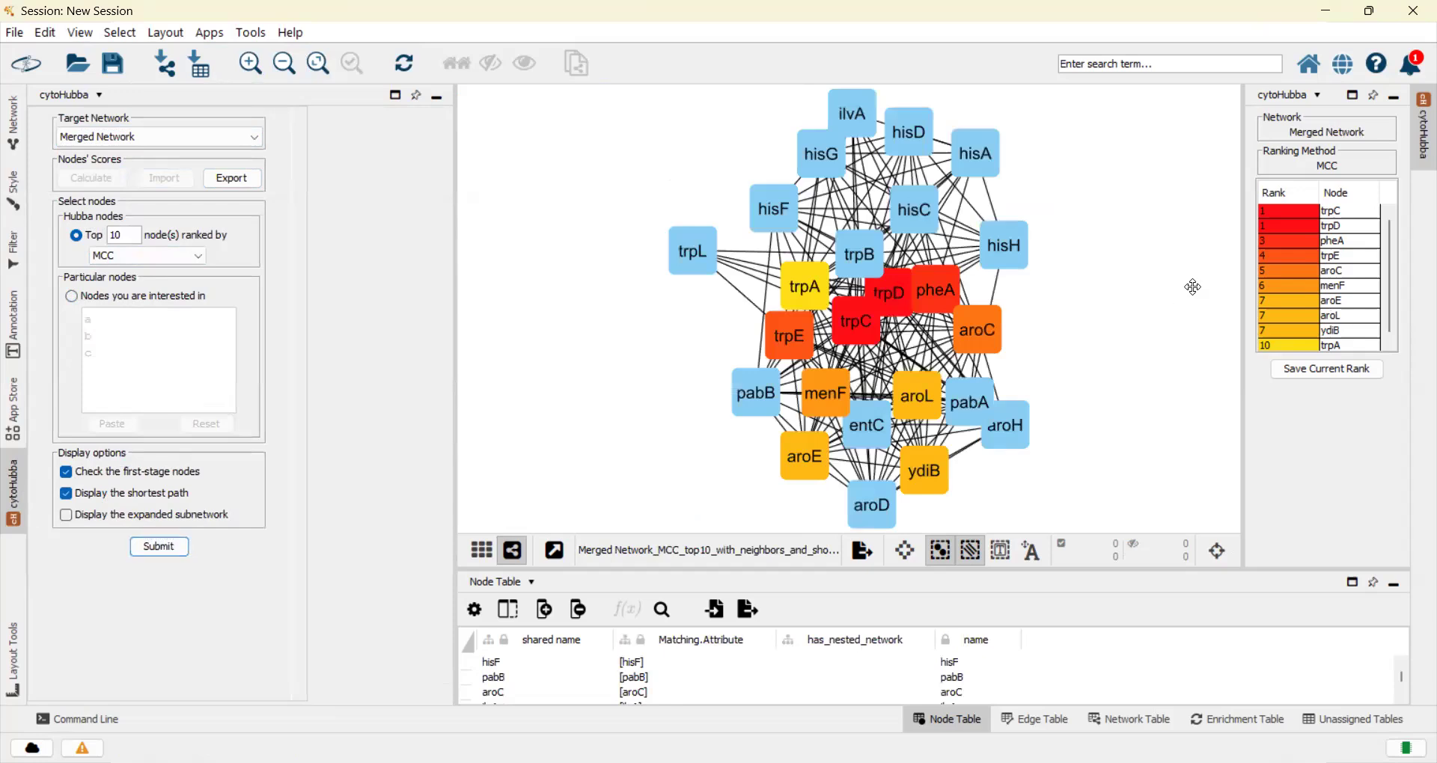
Spread out the merged hub network by moving pheA, aroC, trpE, trpA, pabB, aroE, menF, trpD and trpC apart
left_click_drag(937, 299, 1097, 271)
left_click_drag(1008, 329, 1049, 333)
left_click_drag(813, 351, 674, 323)
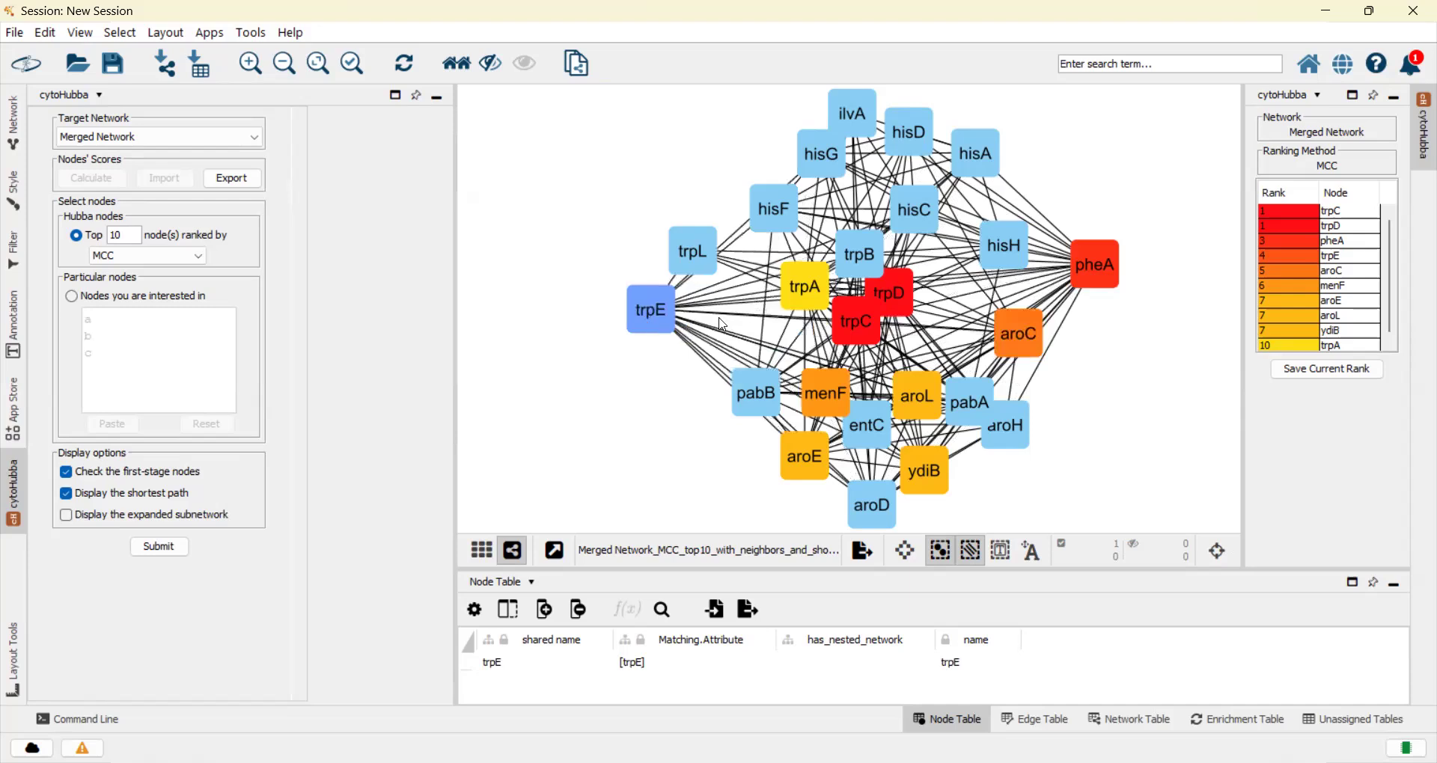
mouse_move(806, 287)
left_mouse_down()
mouse_move(713, 344)
mouse_move(781, 279)
left_mouse_up()
left_click_drag(763, 410, 710, 410)
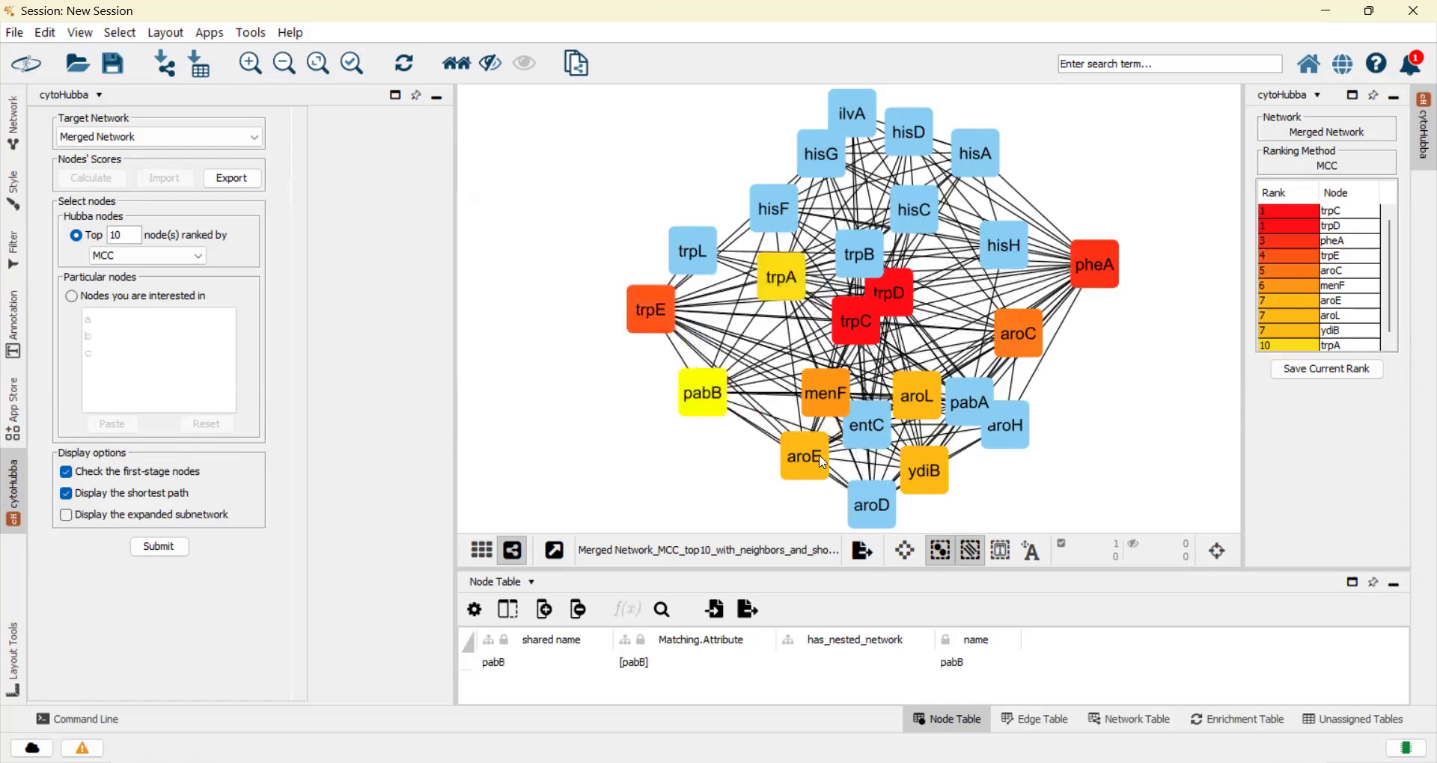
left_click_drag(818, 456, 747, 465)
left_click_drag(838, 410, 771, 385)
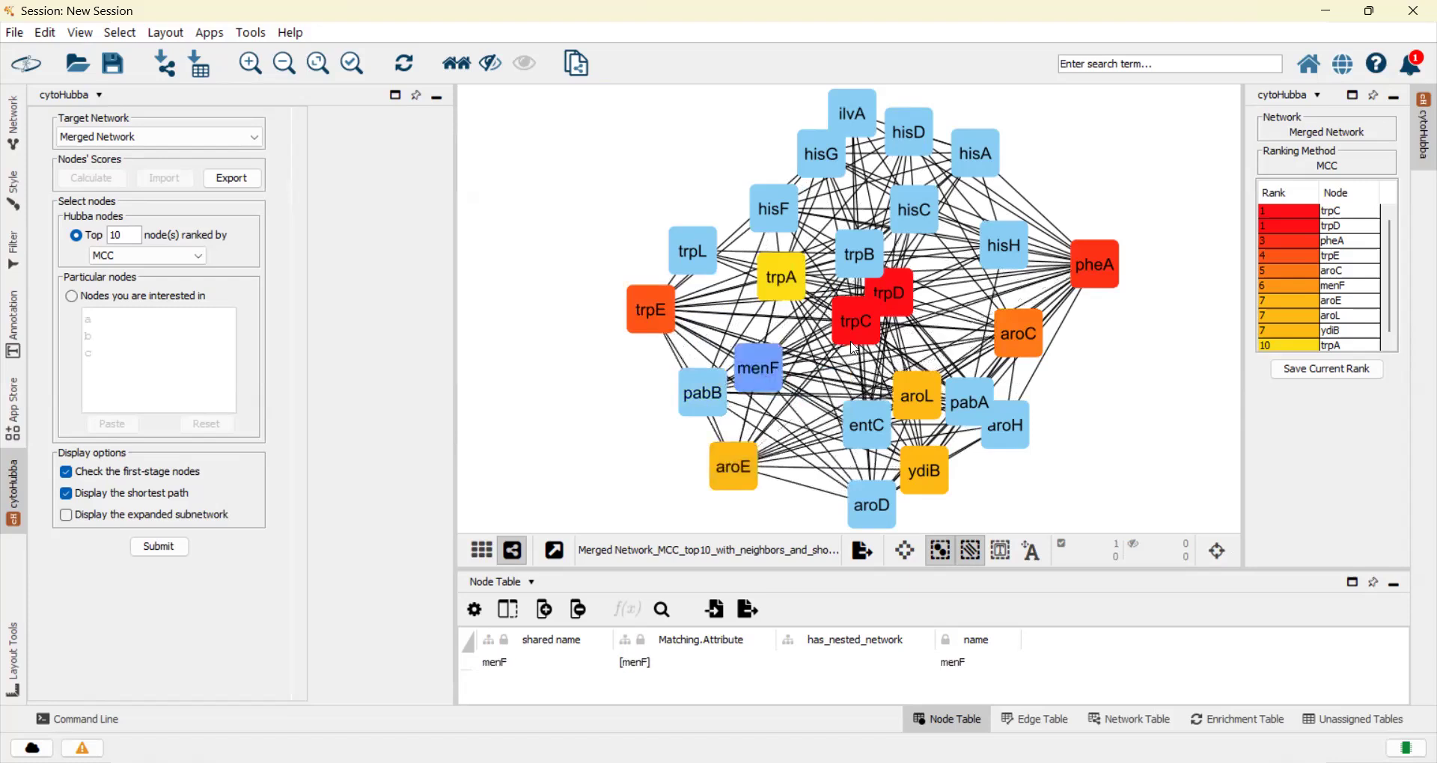
left_click_drag(906, 292, 956, 297)
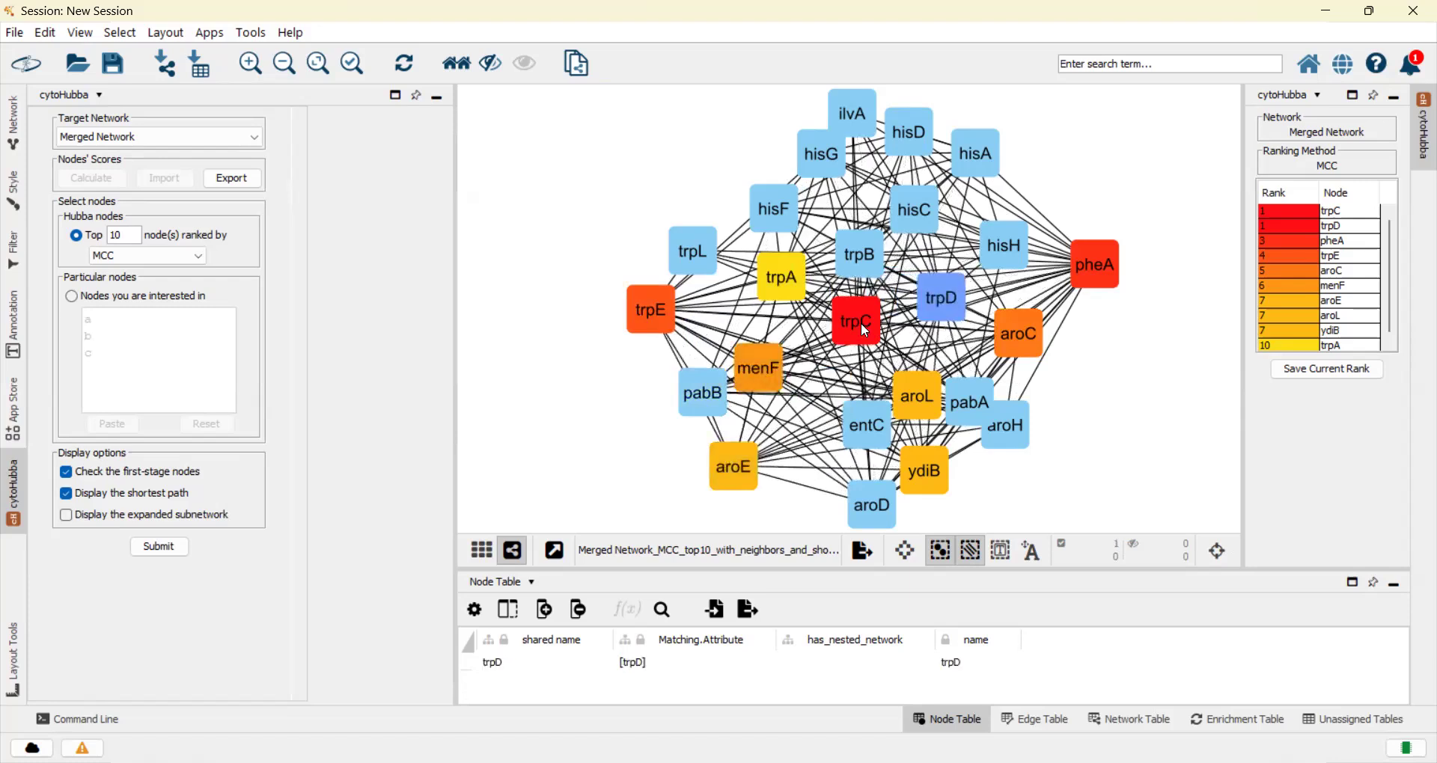
left_click_drag(860, 322, 856, 330)
left_click(1166, 295)
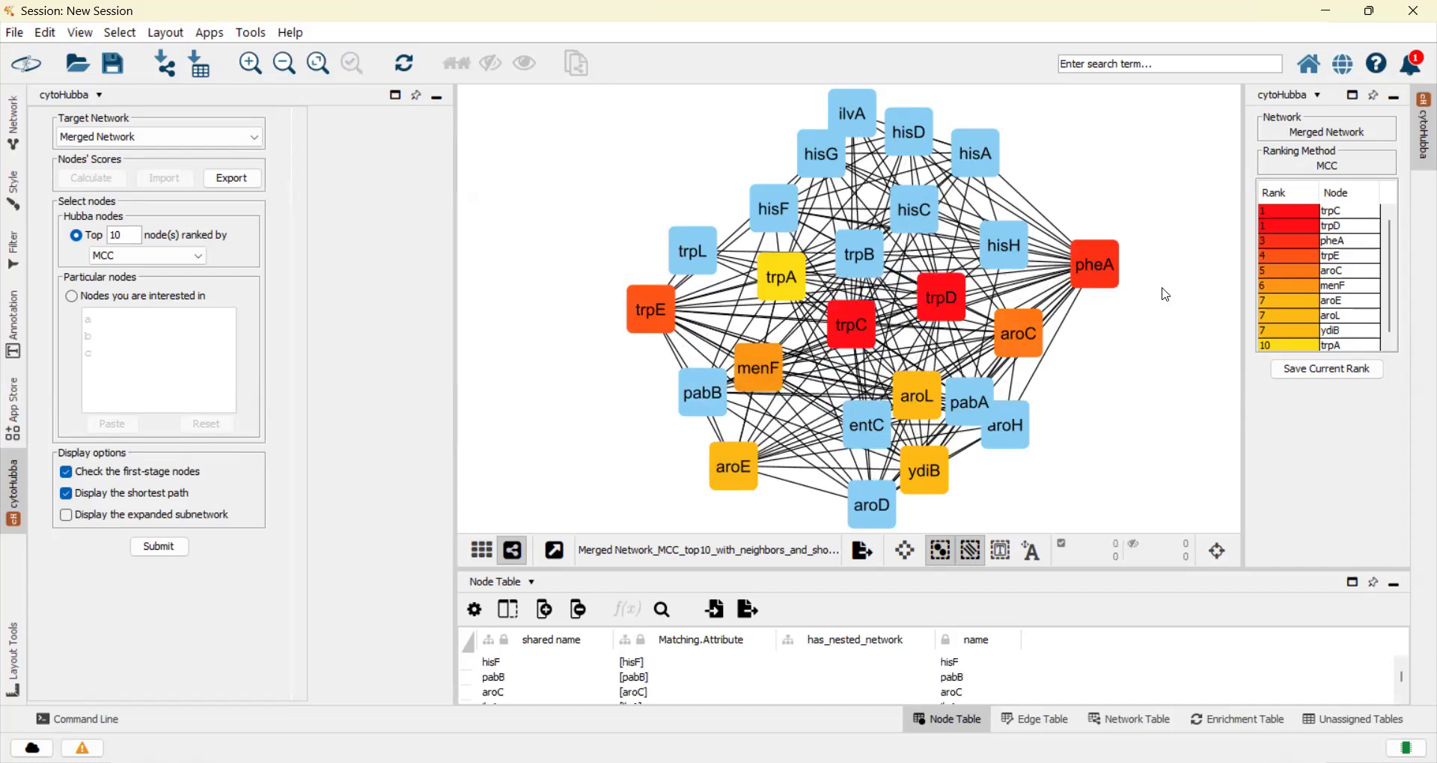
Override the pheA node's shape with an Ellipse using a style bypass
left_click(1097, 268)
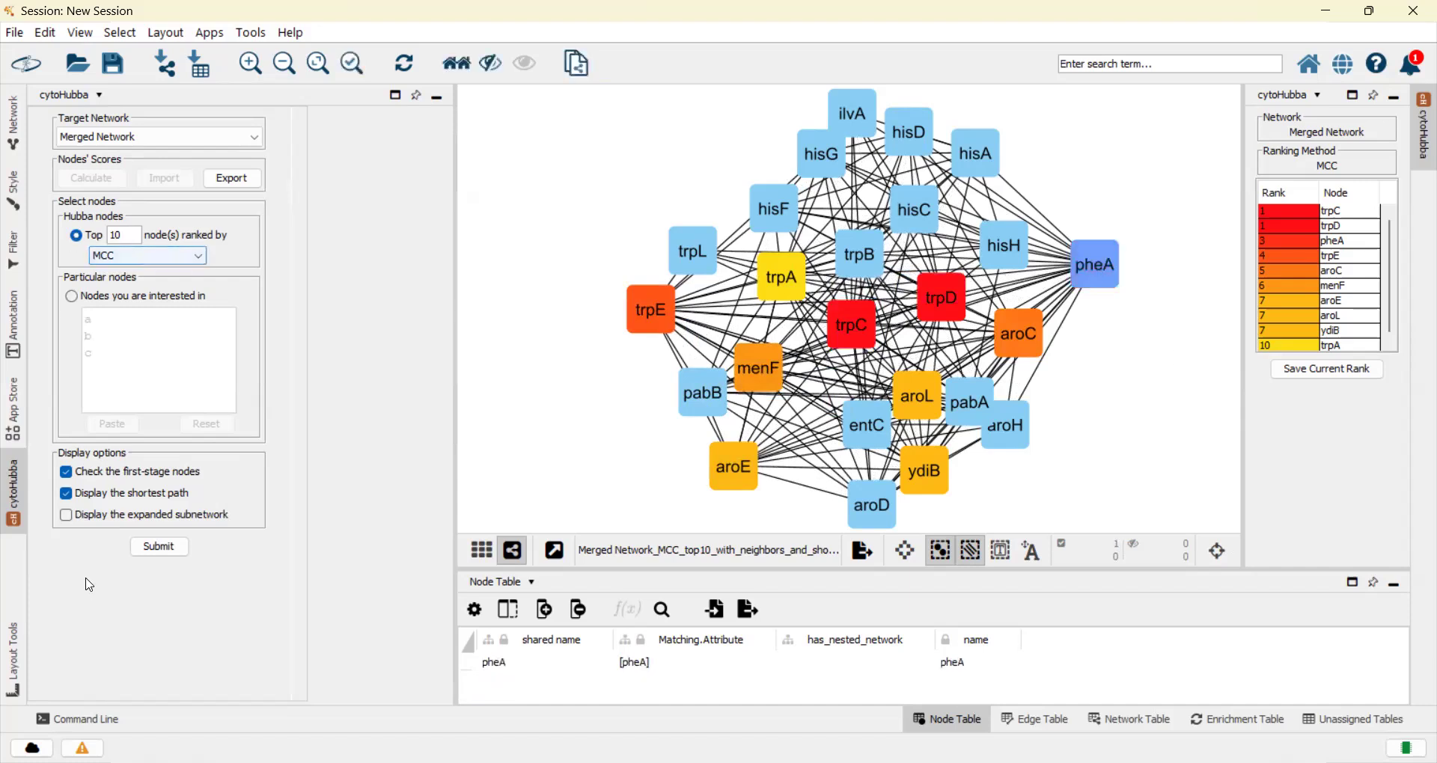
left_click(14, 124)
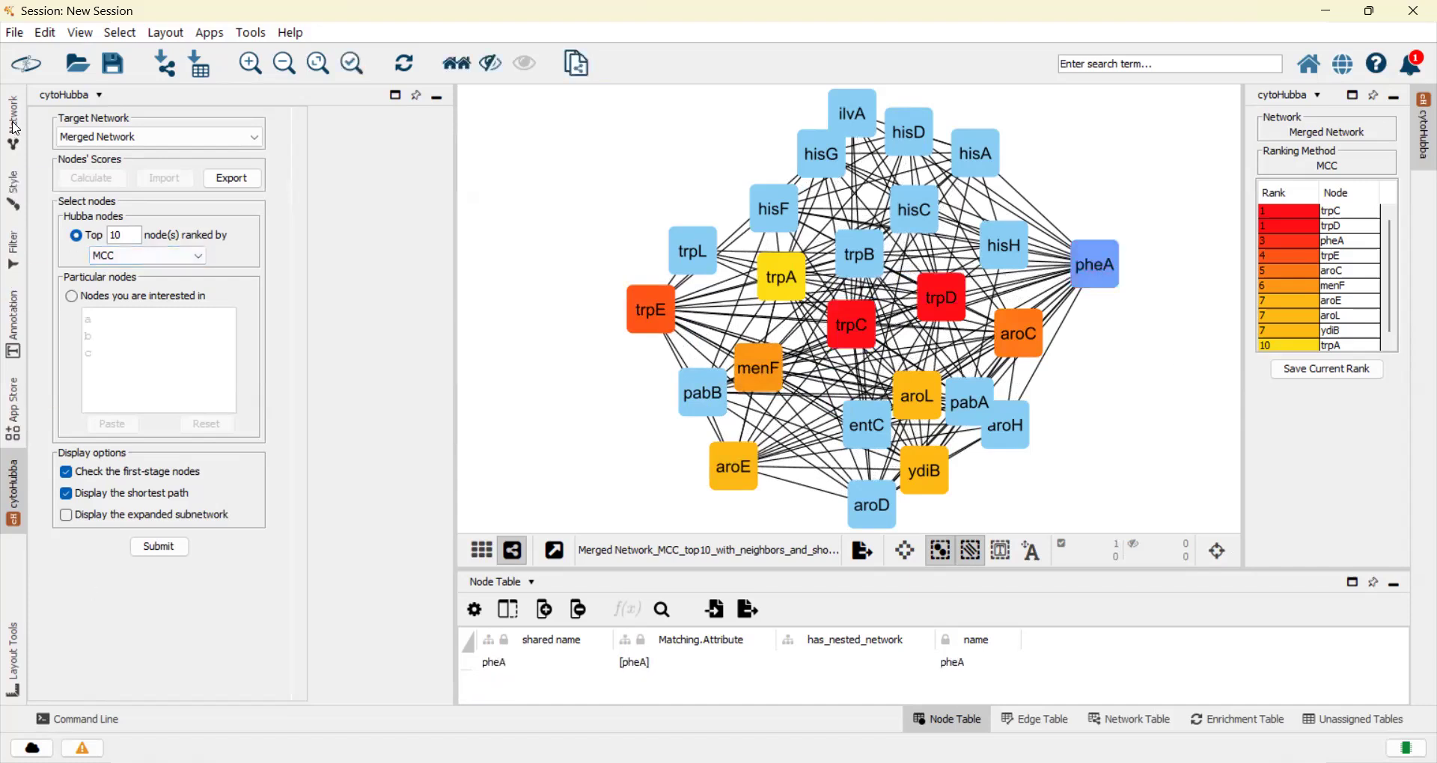
left_click(13, 190)
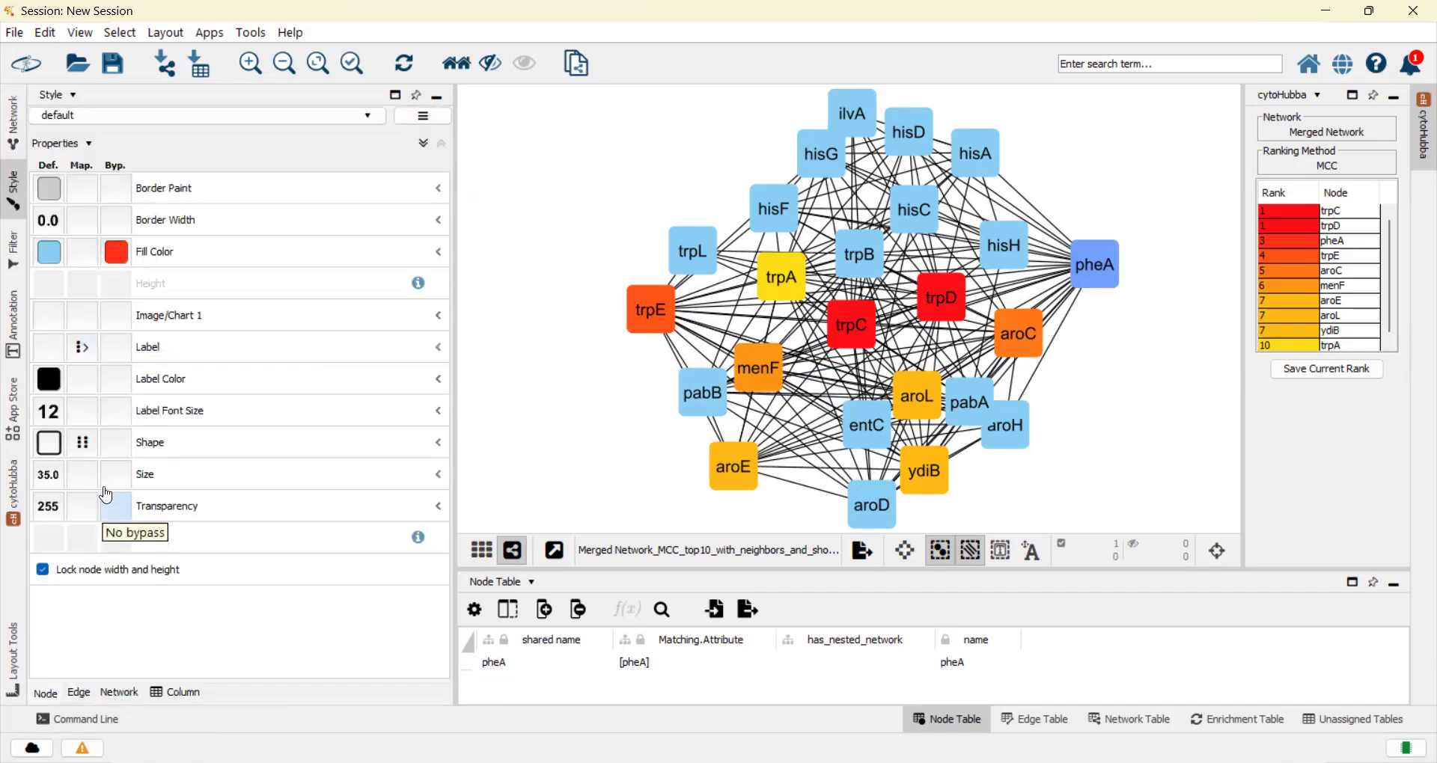
left_click(125, 452)
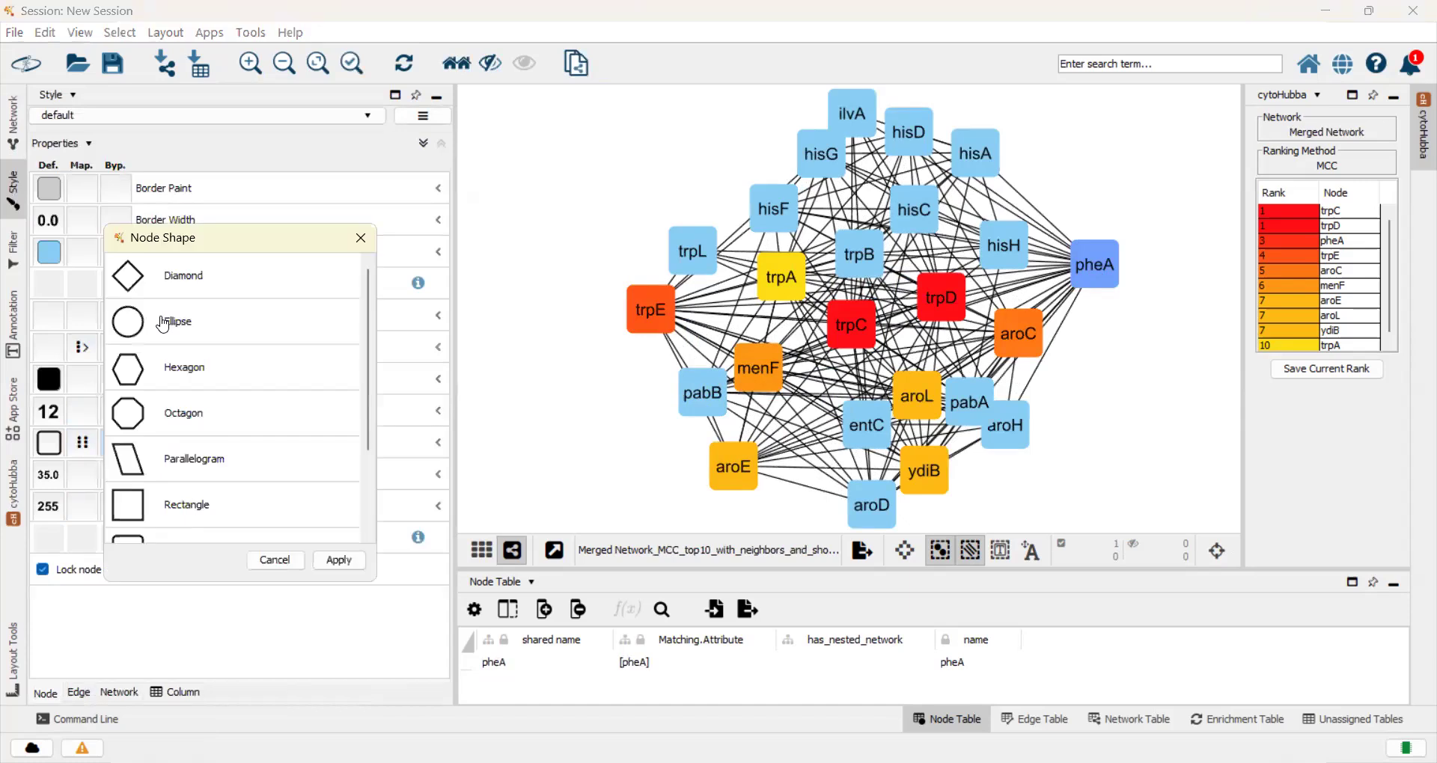
left_click(164, 322)
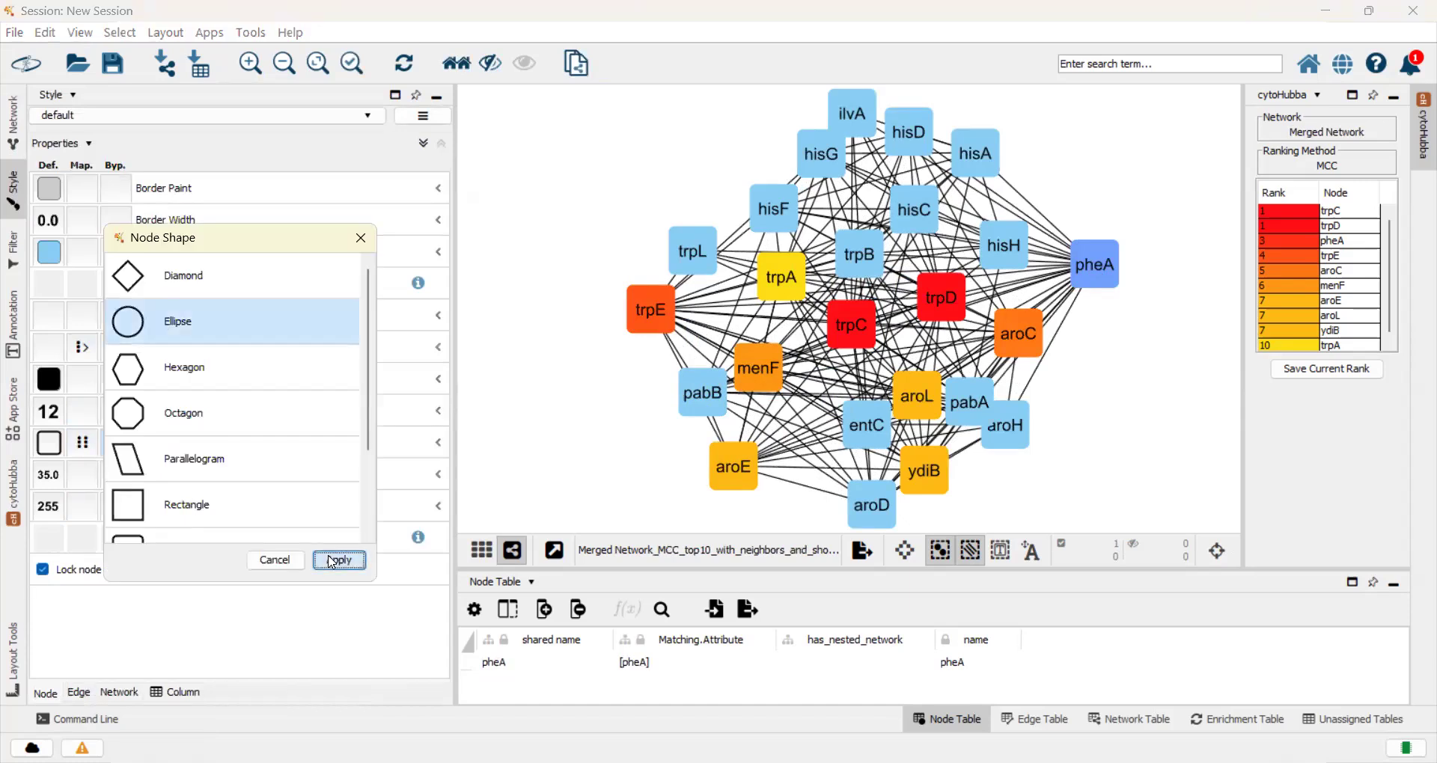
key("Return")
Give the aroC and trpD nodes an Ellipse shape bypass each
left_click(1012, 331)
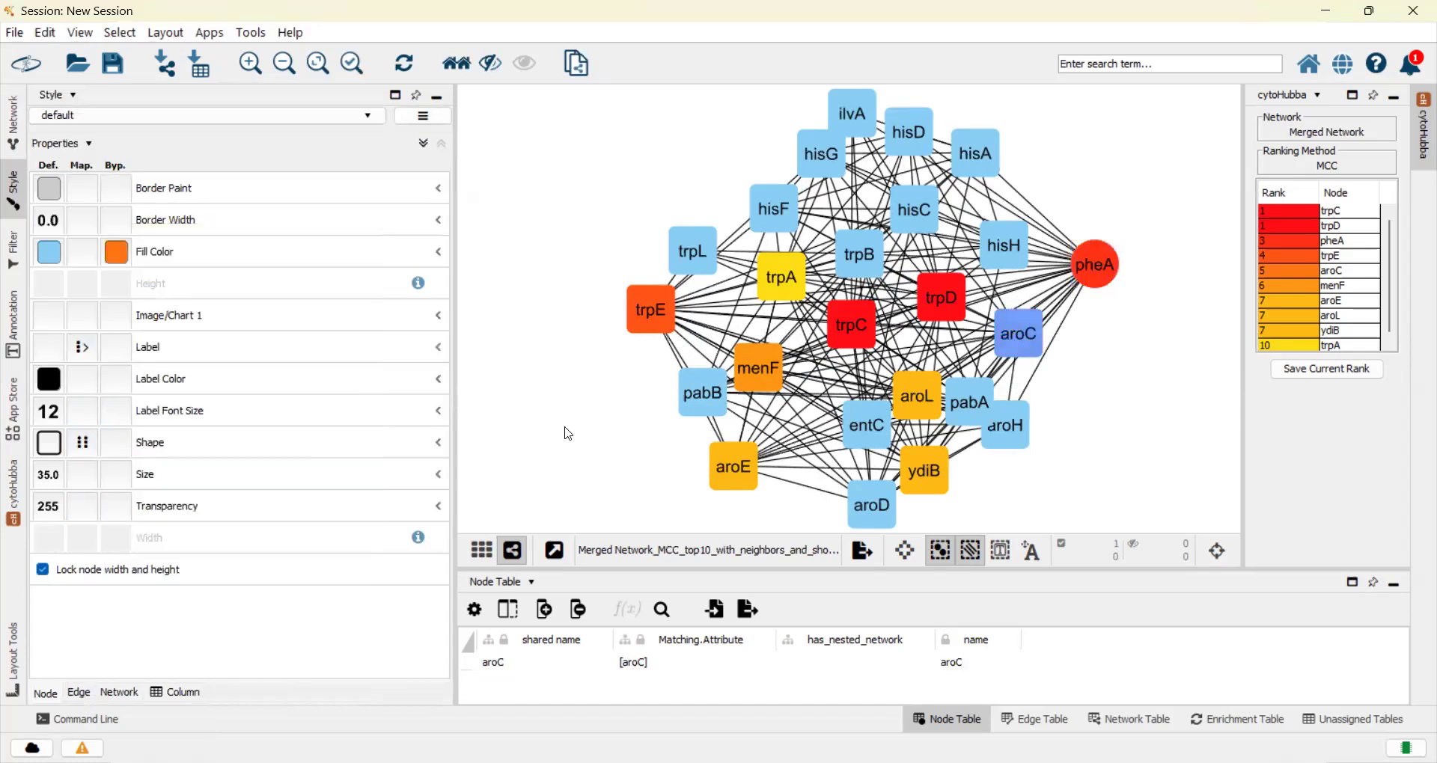
left_click(119, 443)
left_click(176, 331)
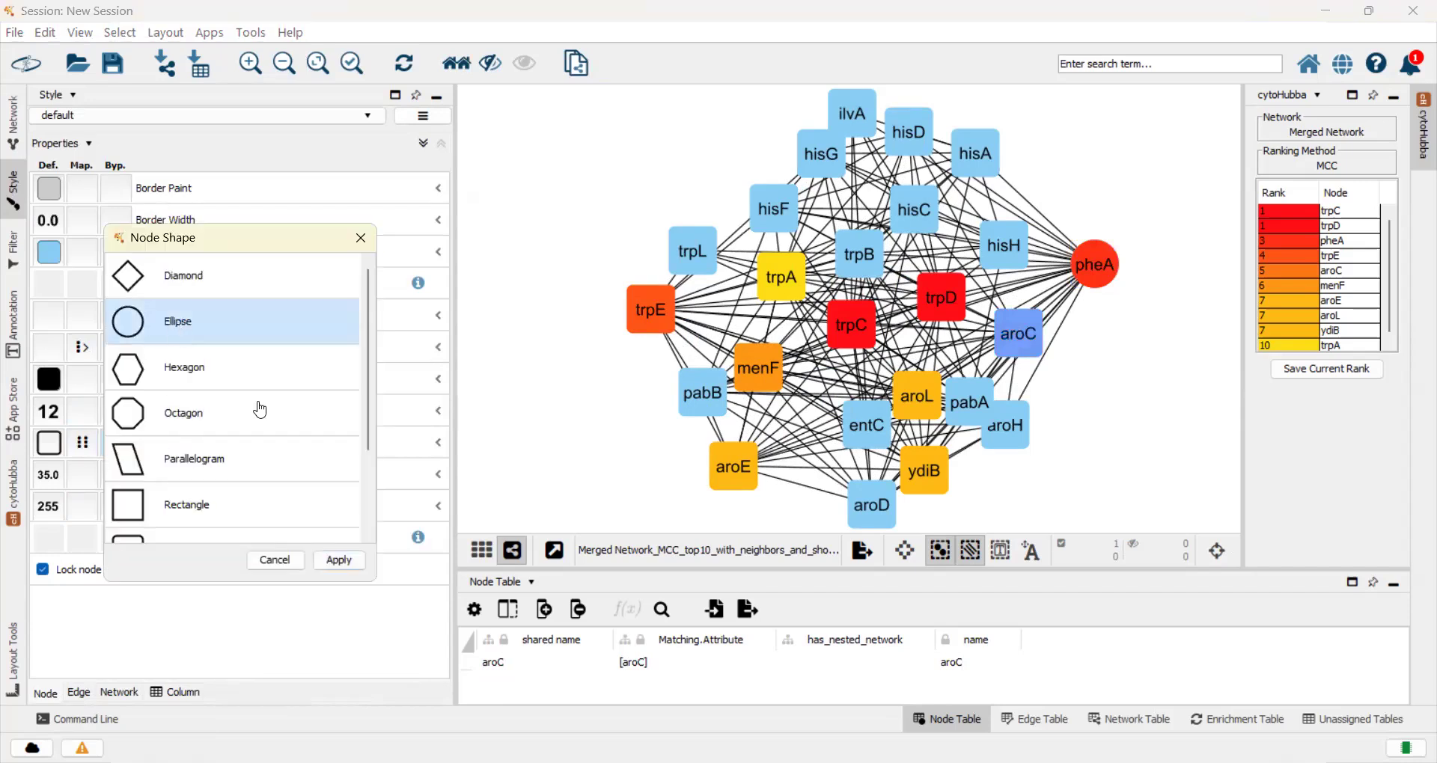
left_click(338, 561)
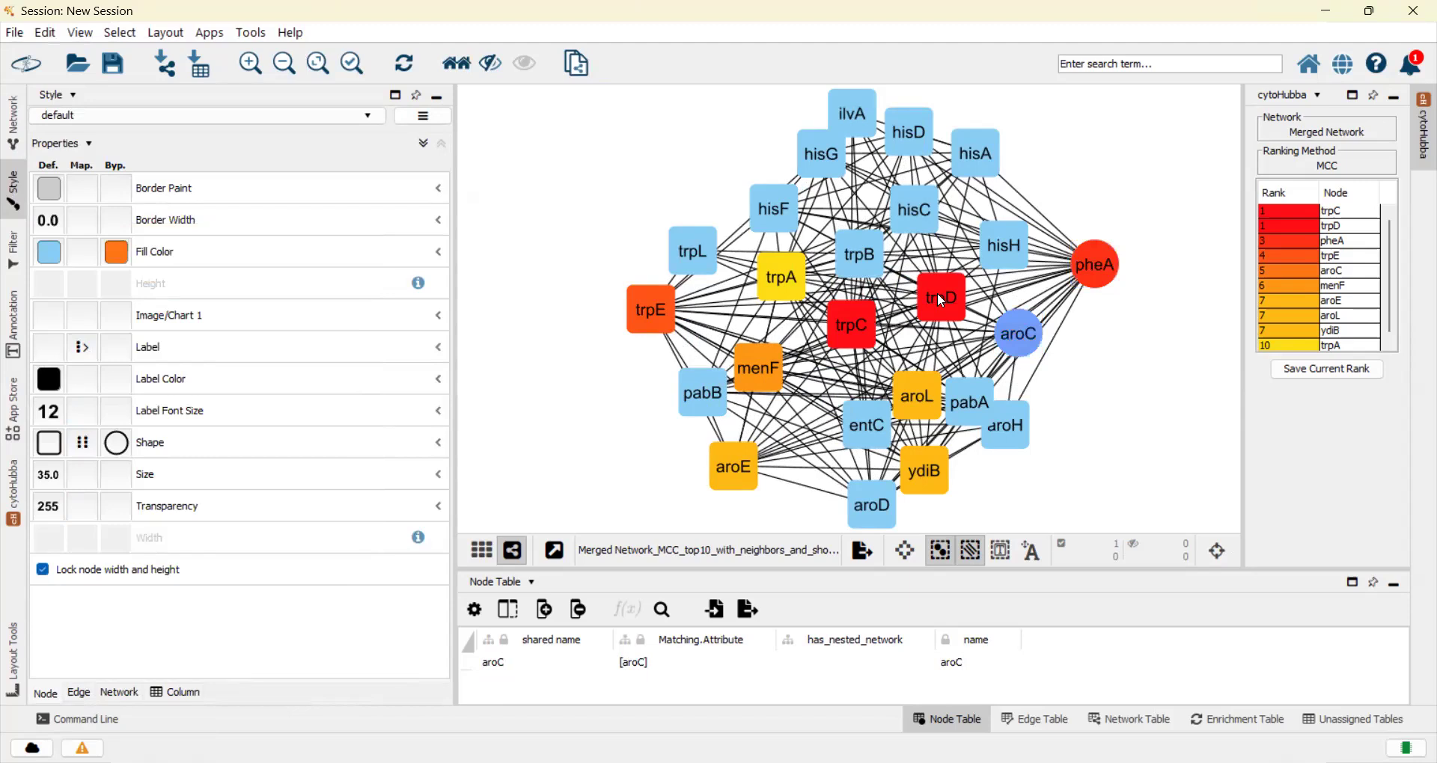
left_click(937, 294)
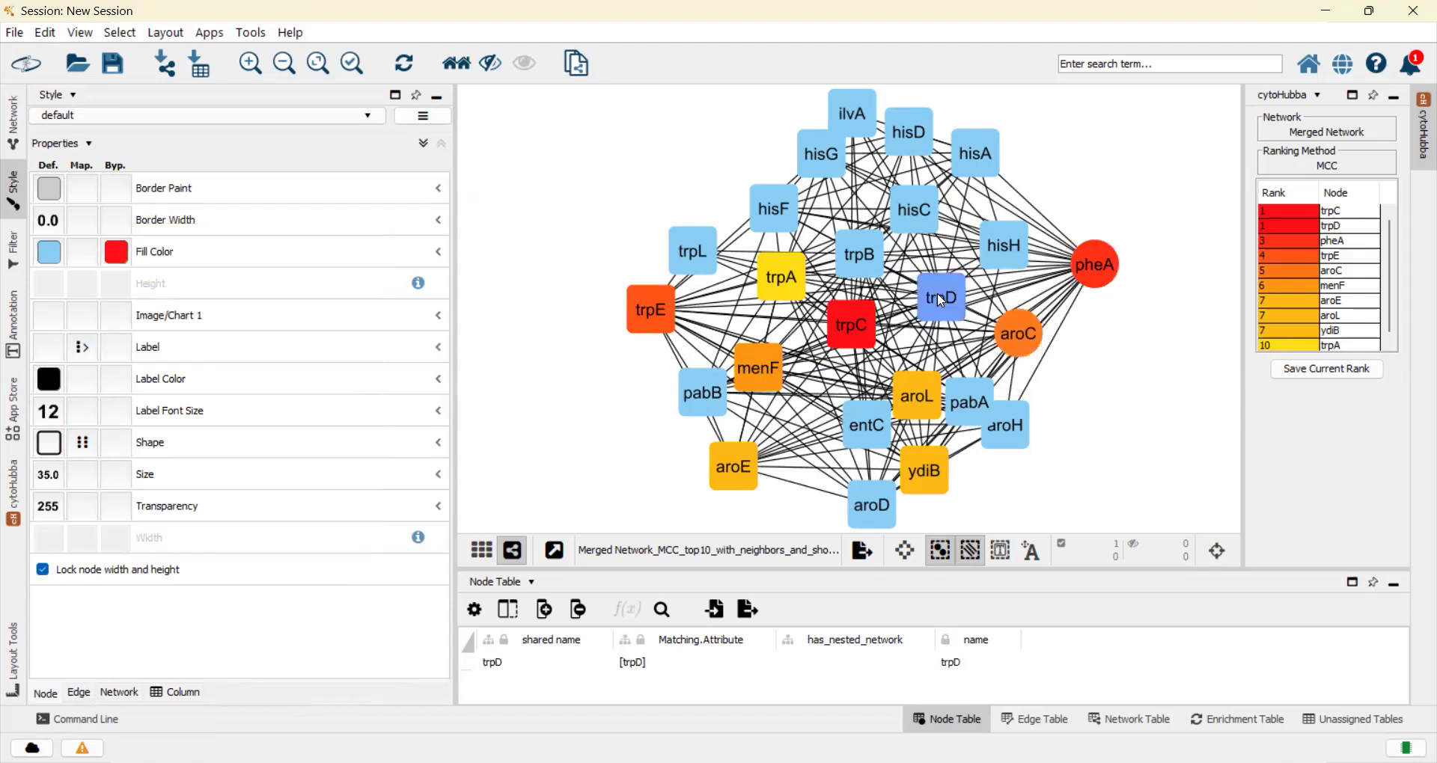
left_click(116, 442)
left_click(204, 322)
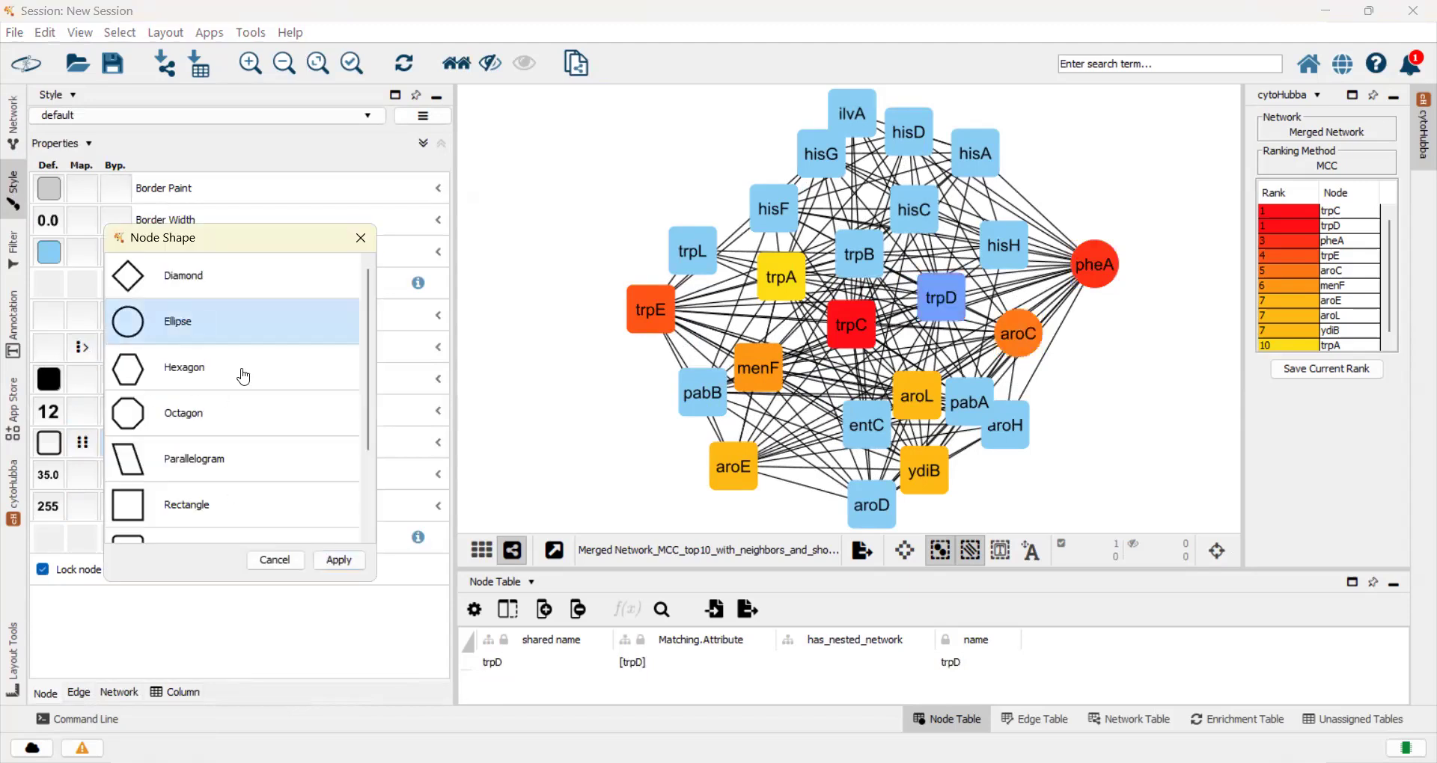
left_click(341, 561)
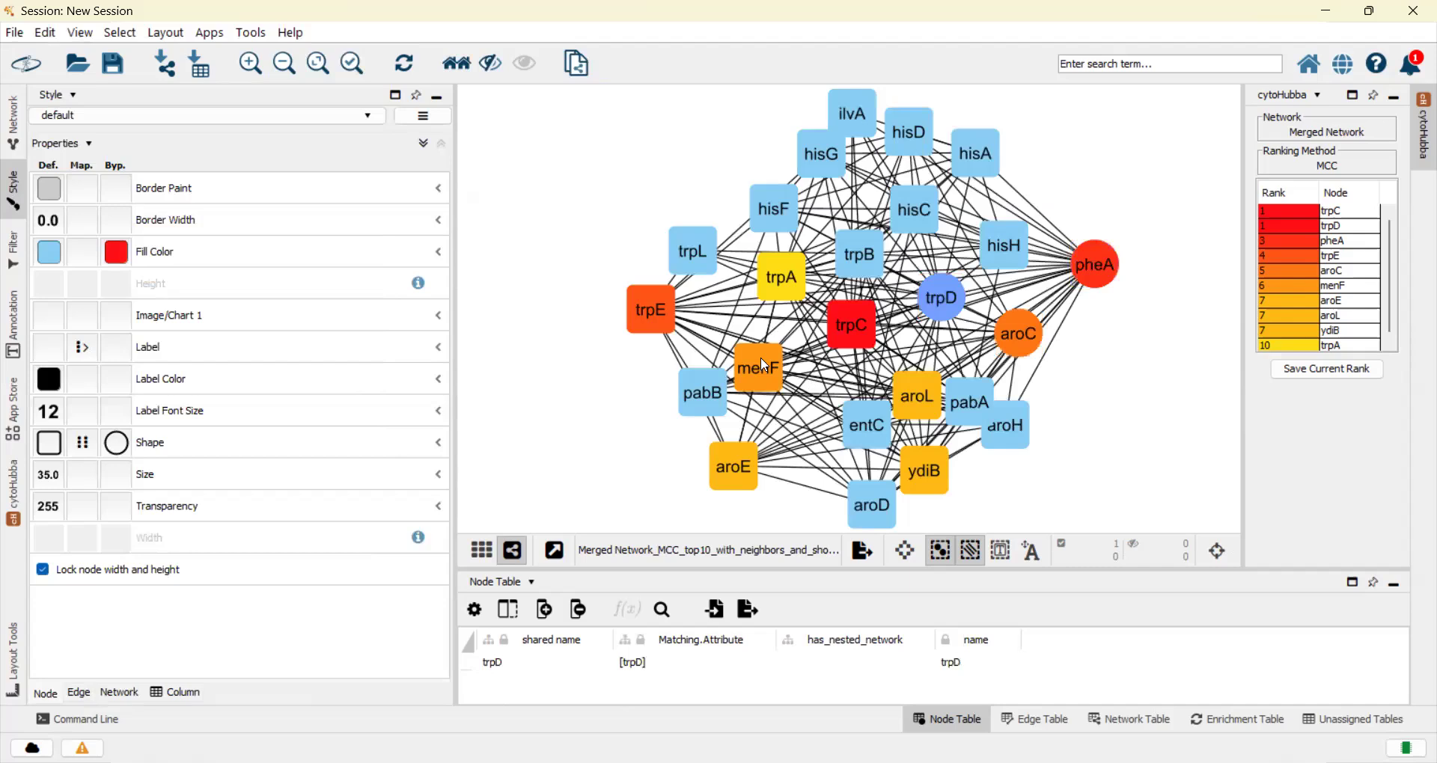
Give the menF and trpE nodes an Ellipse shape bypass each
left_click(763, 365)
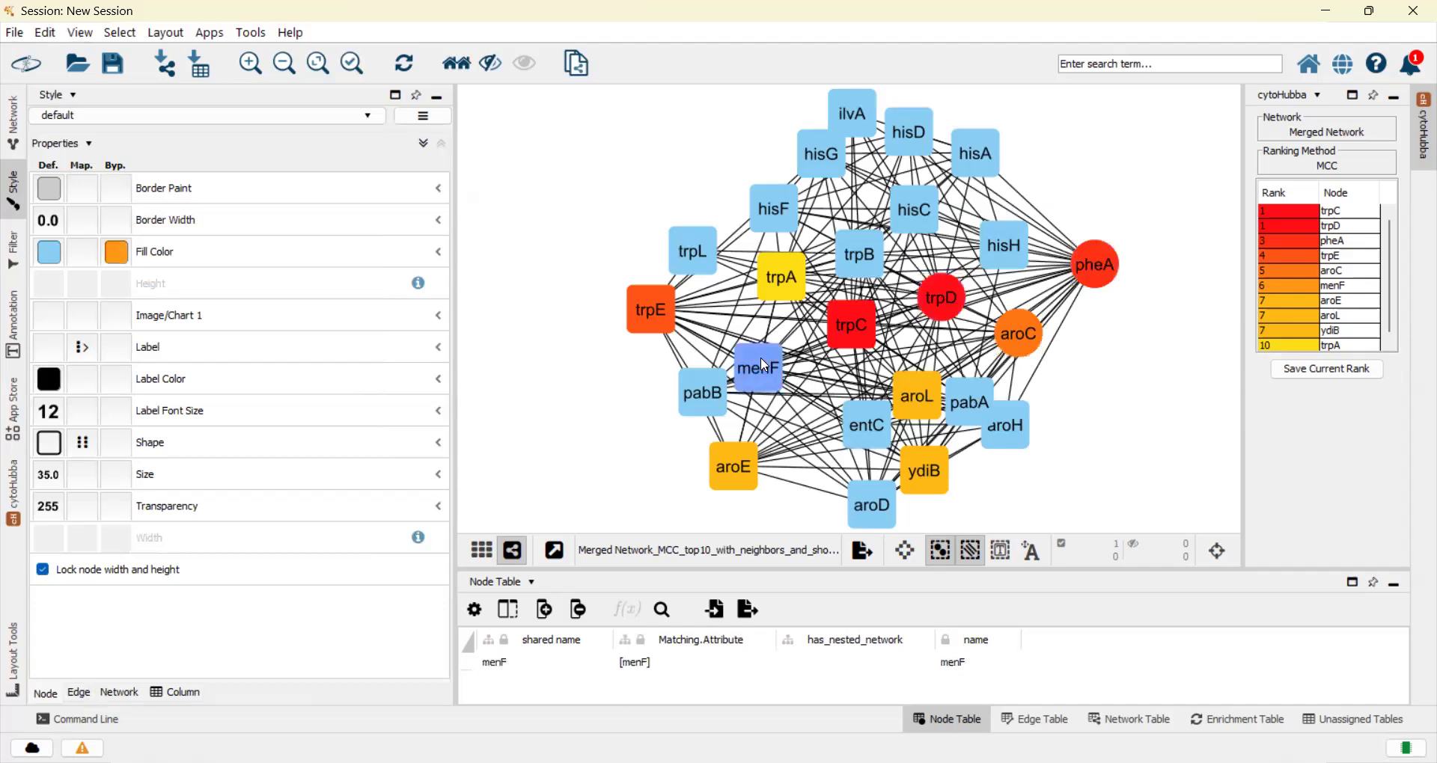
left_click(126, 443)
left_click(214, 340)
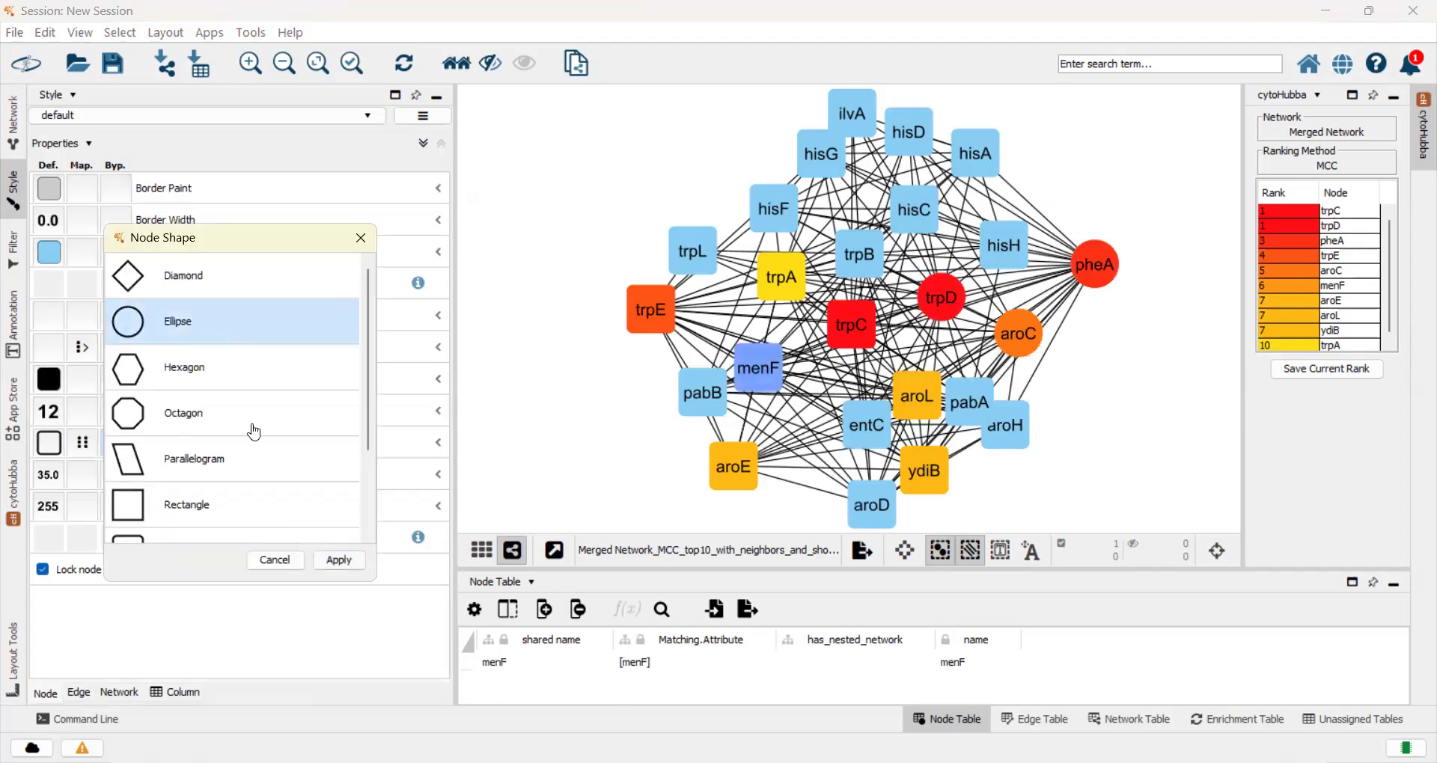
left_click(663, 307)
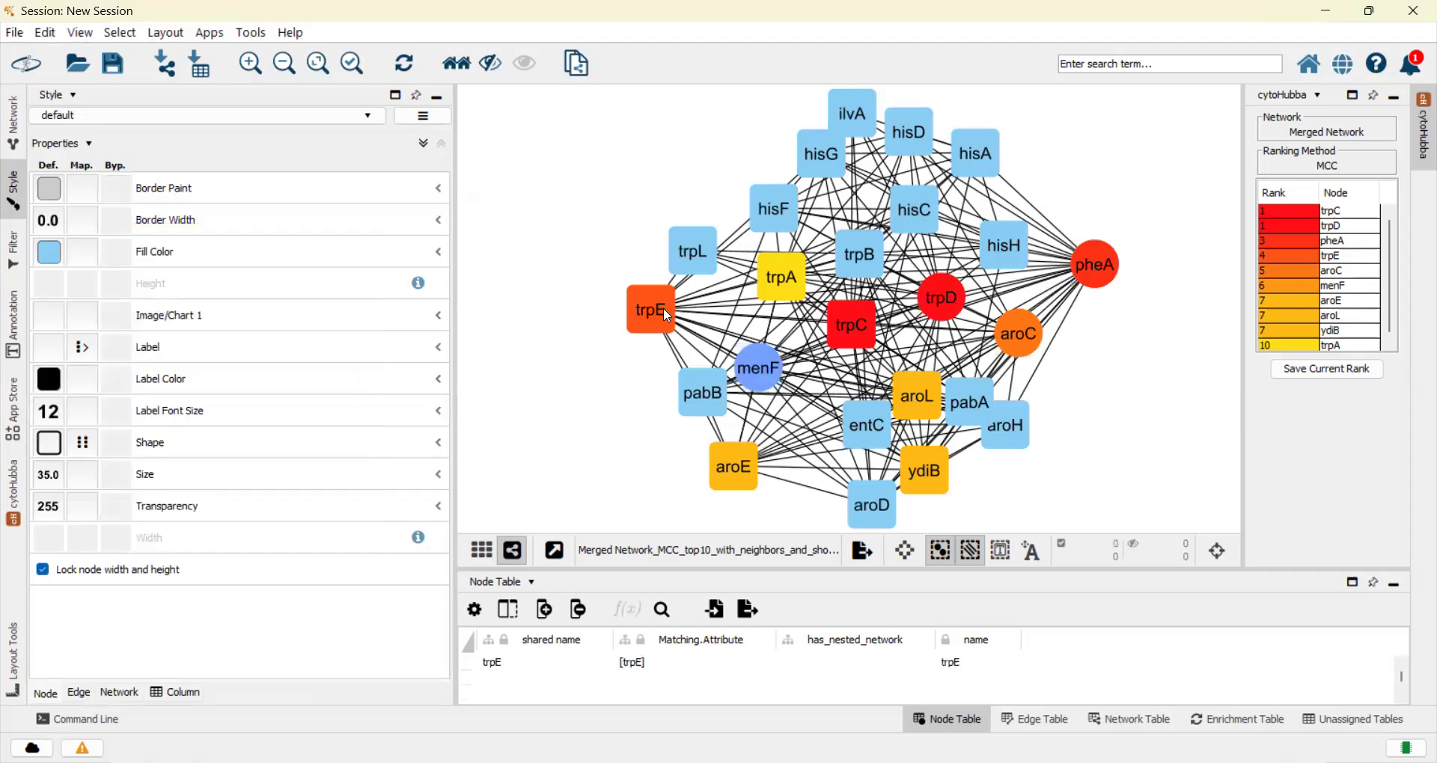
left_click(125, 445)
left_click(228, 344)
left_click(353, 565)
Set the shape bypass of the aroE and trpC nodes to Ellipse, one node at a time
left_click(755, 484)
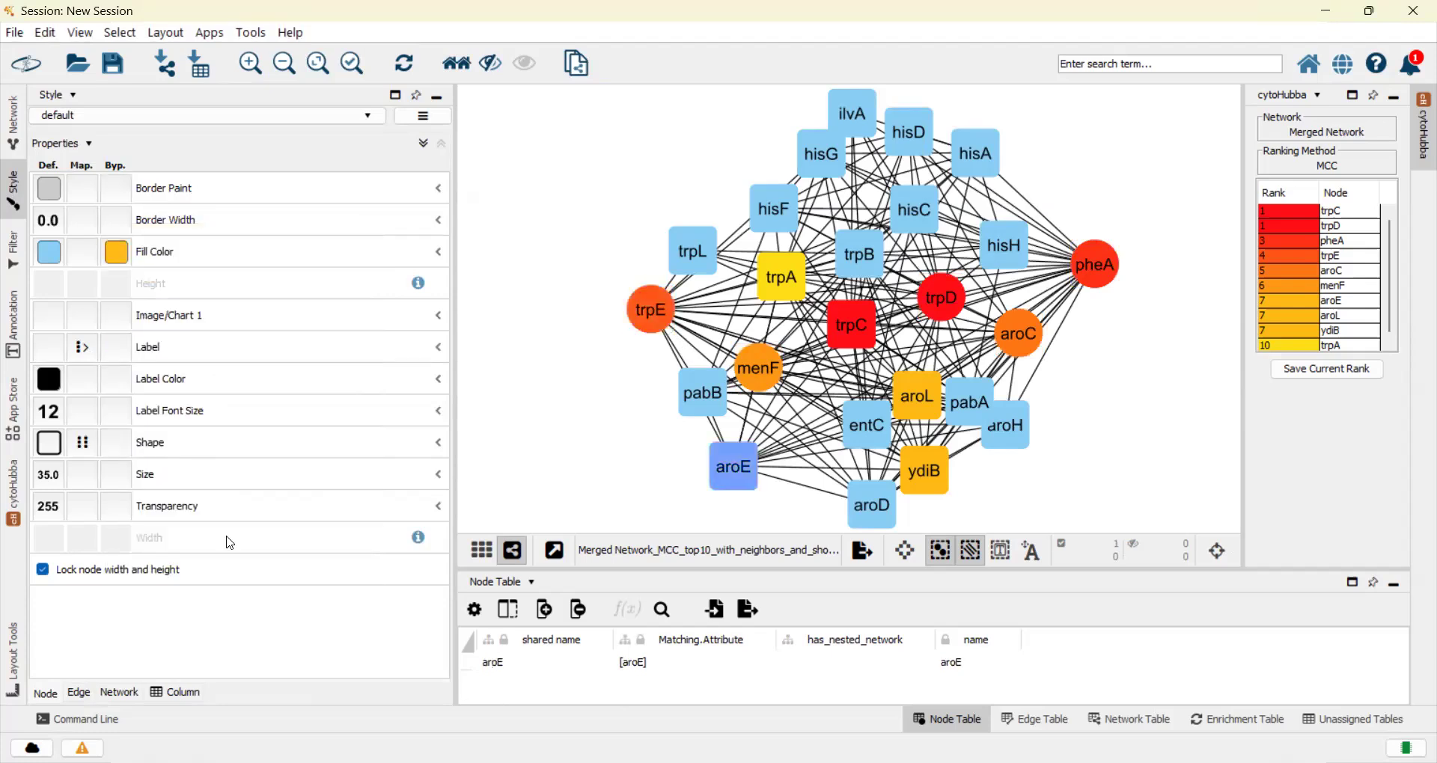
left_click(123, 458)
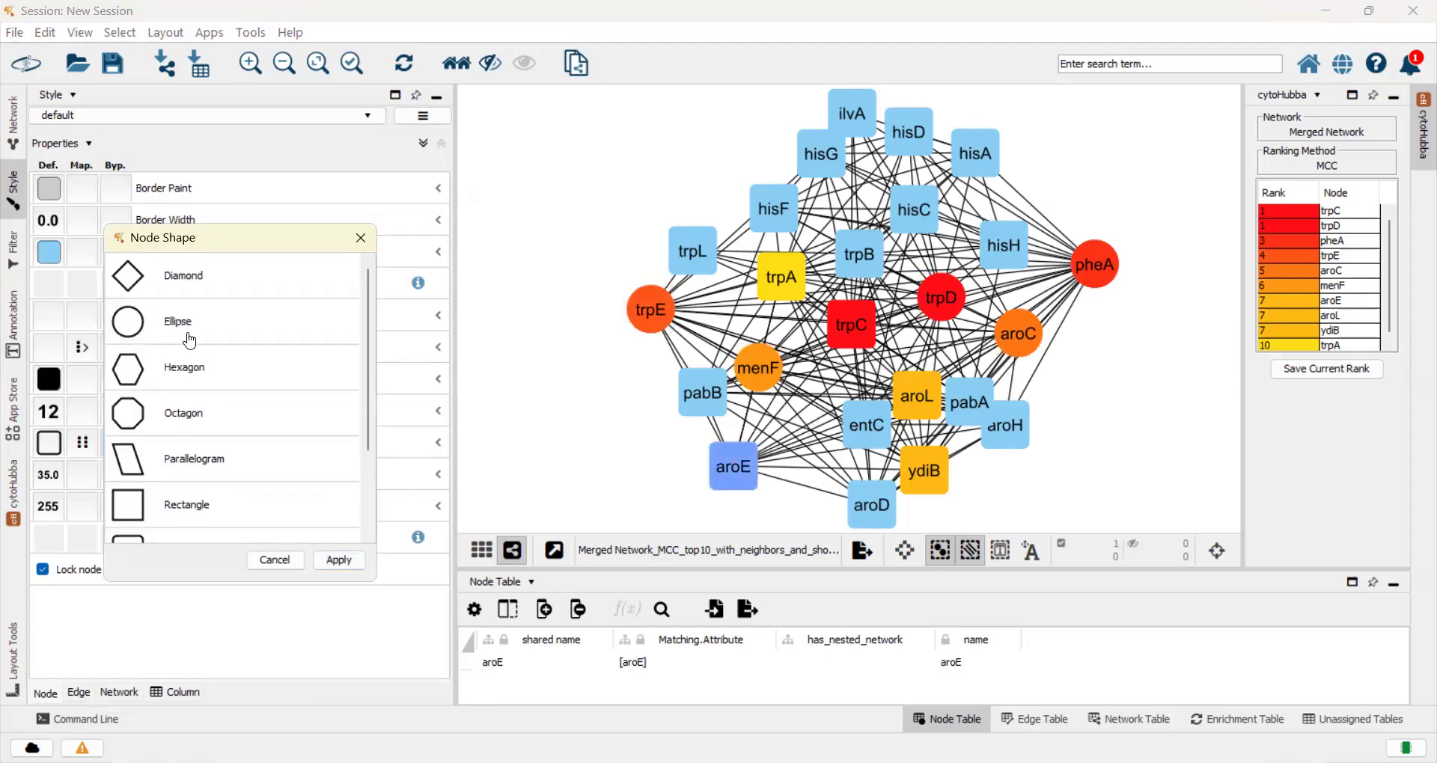
left_click(187, 338)
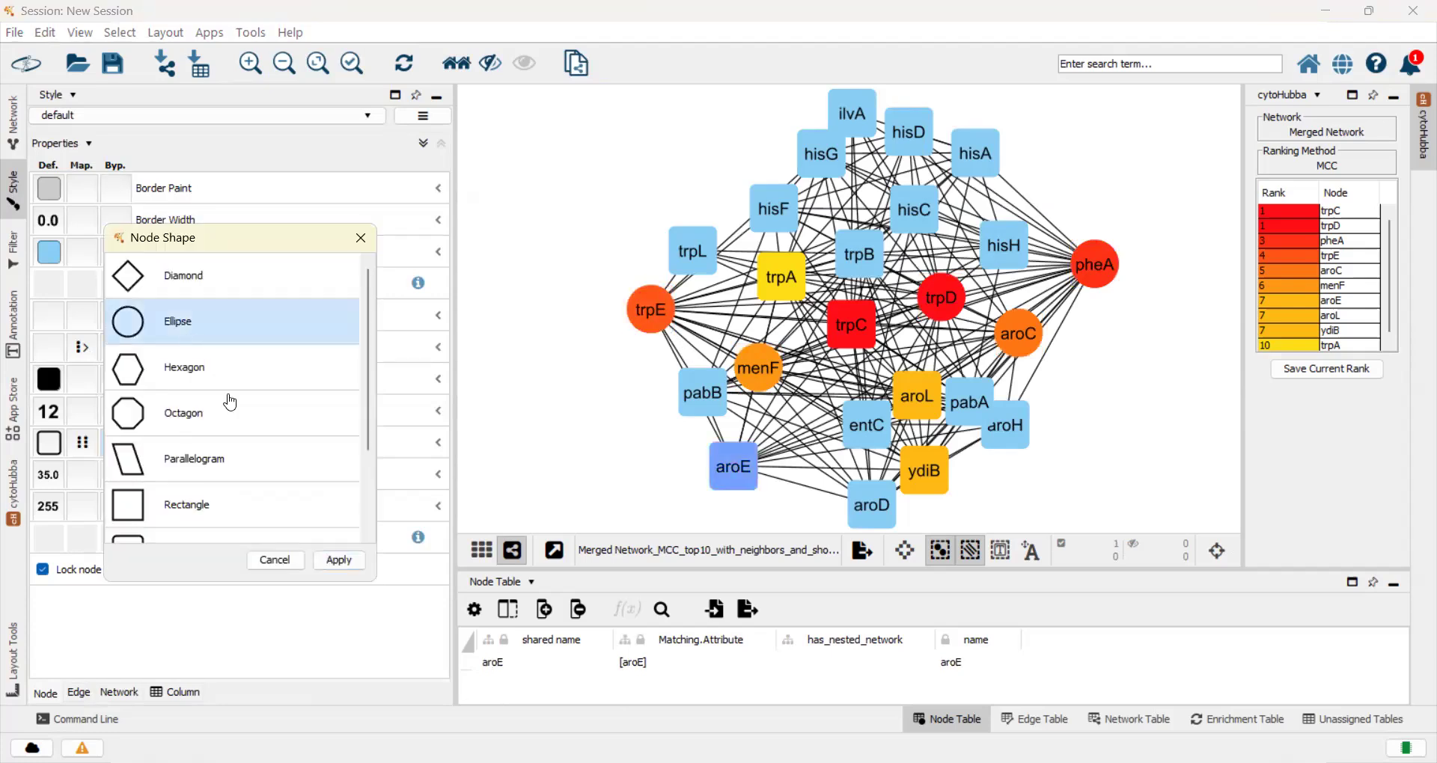
left_click(347, 563)
left_click(1036, 513)
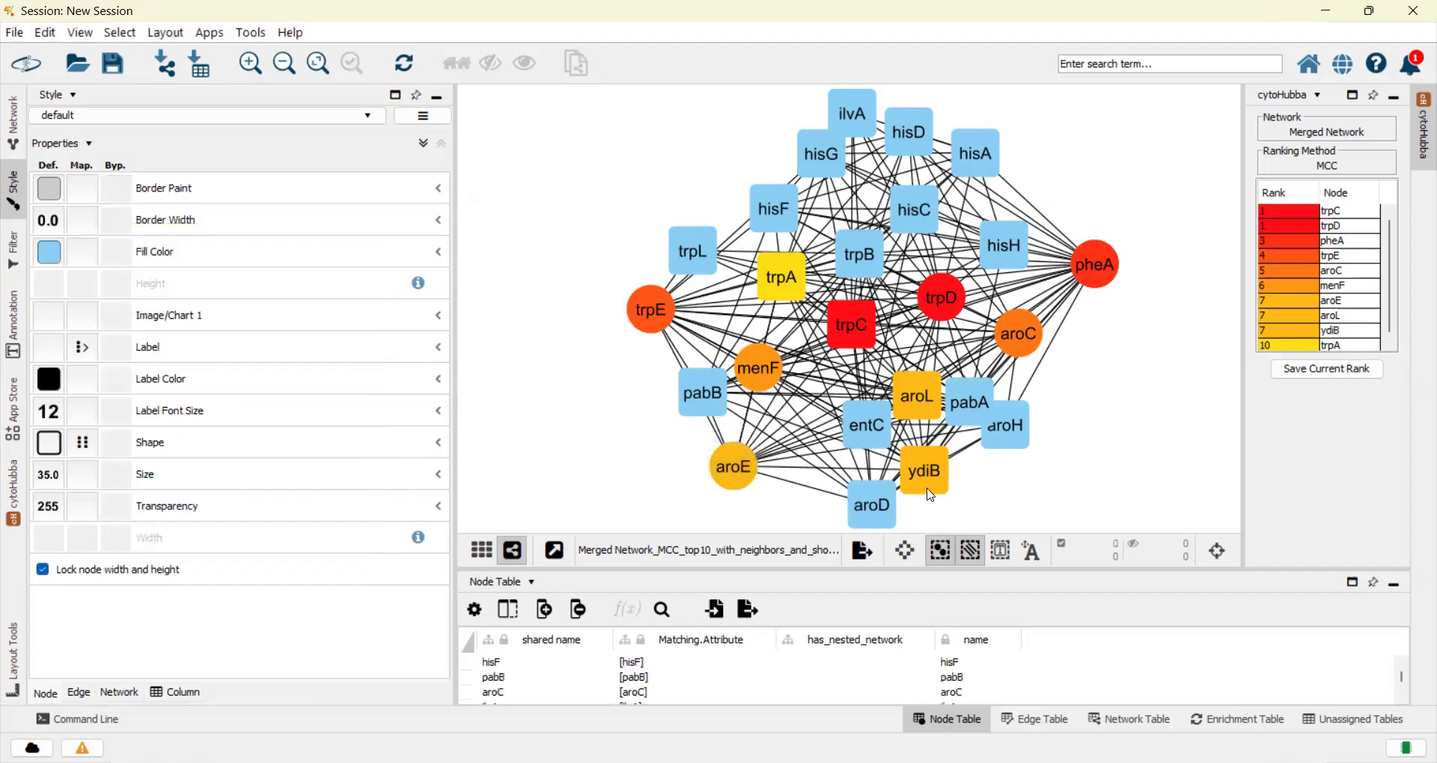
left_click(868, 326)
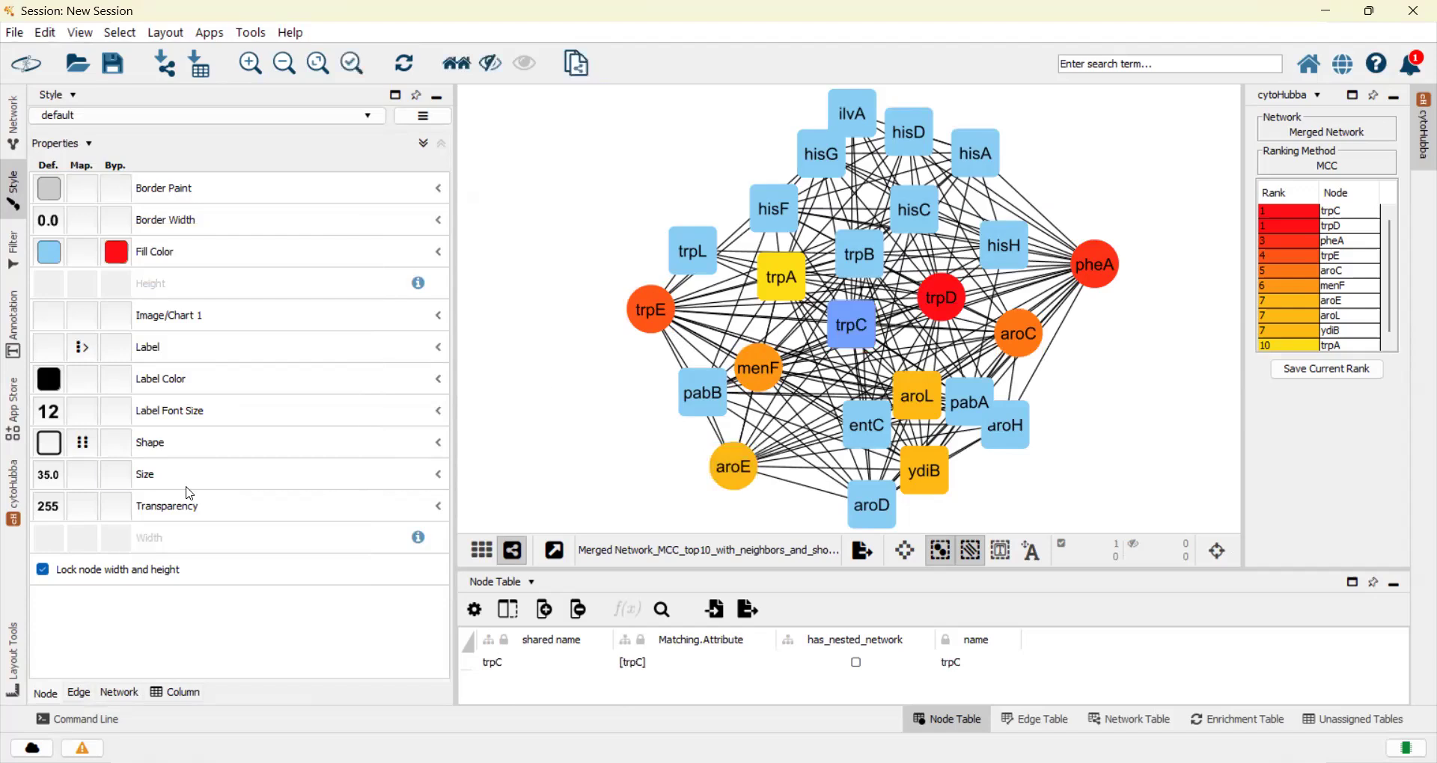
left_click(119, 462)
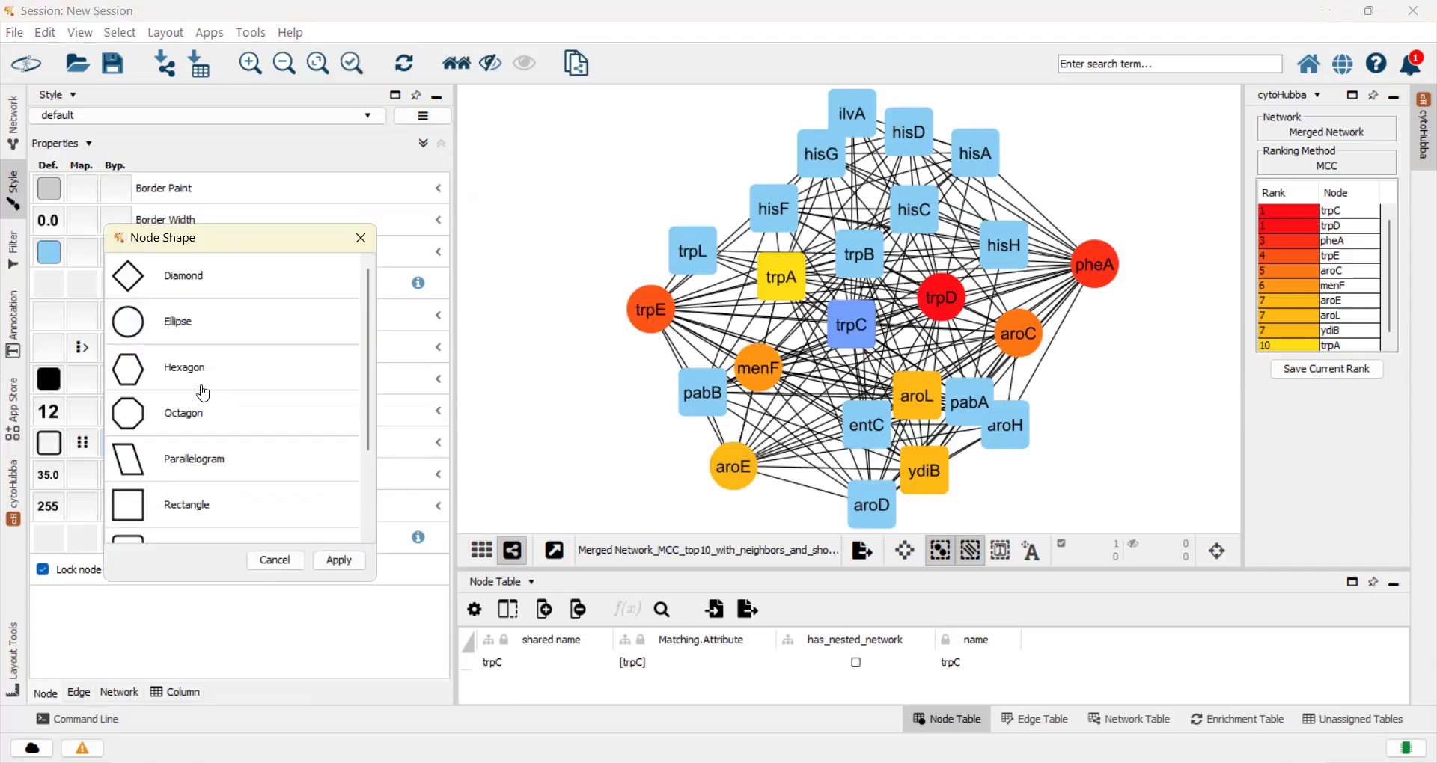
left_click(229, 329)
left_click(356, 565)
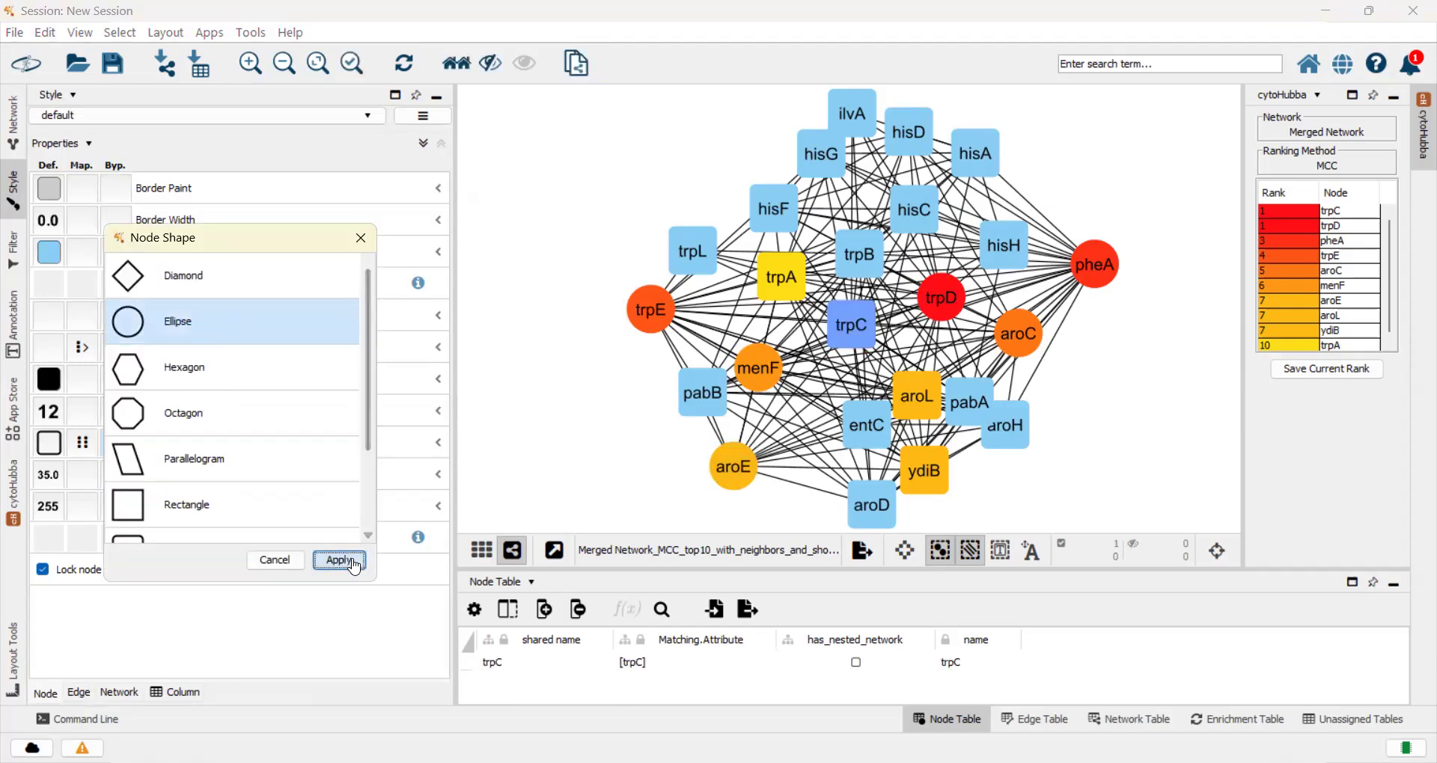
Override the trpA node's shape with an Ellipse using a style bypass
left_click(771, 294)
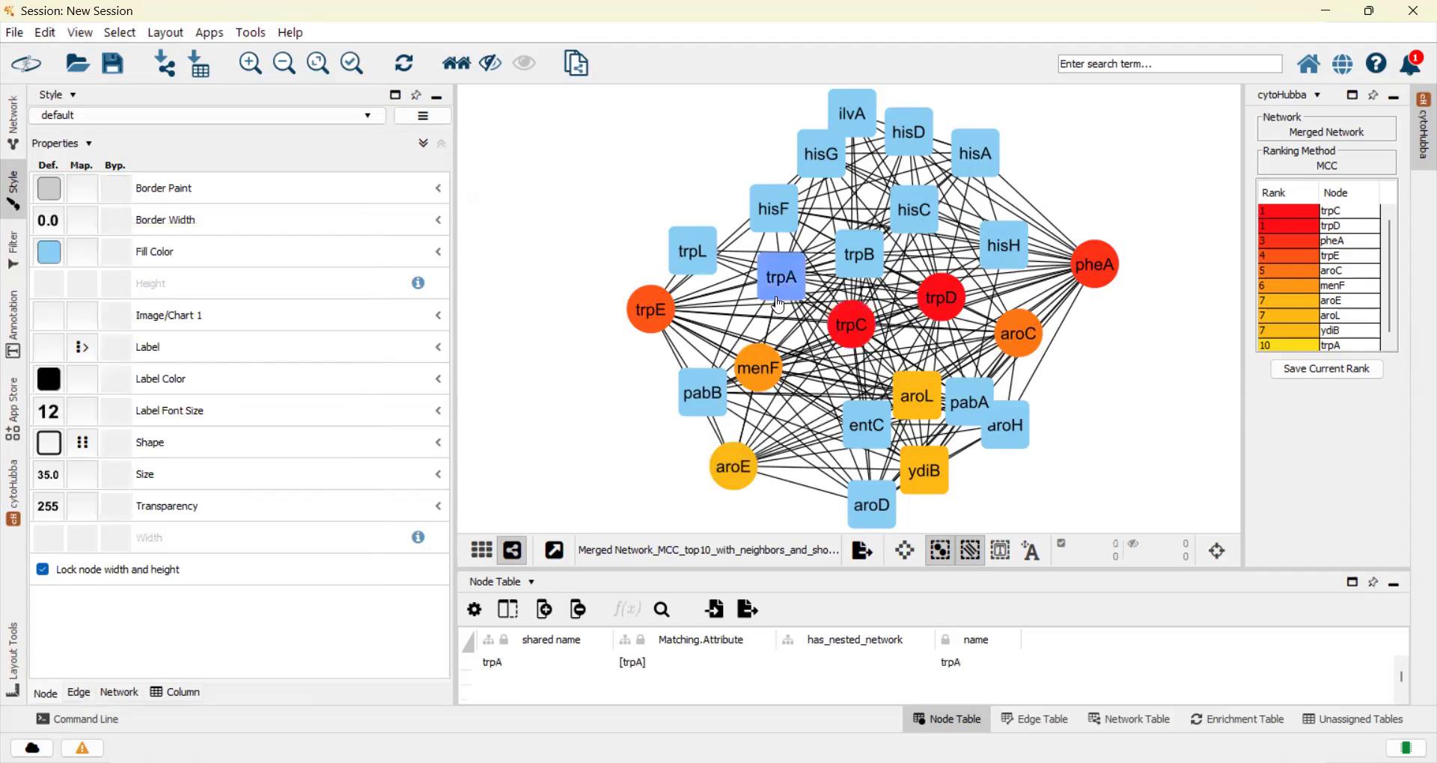
left_click(114, 476)
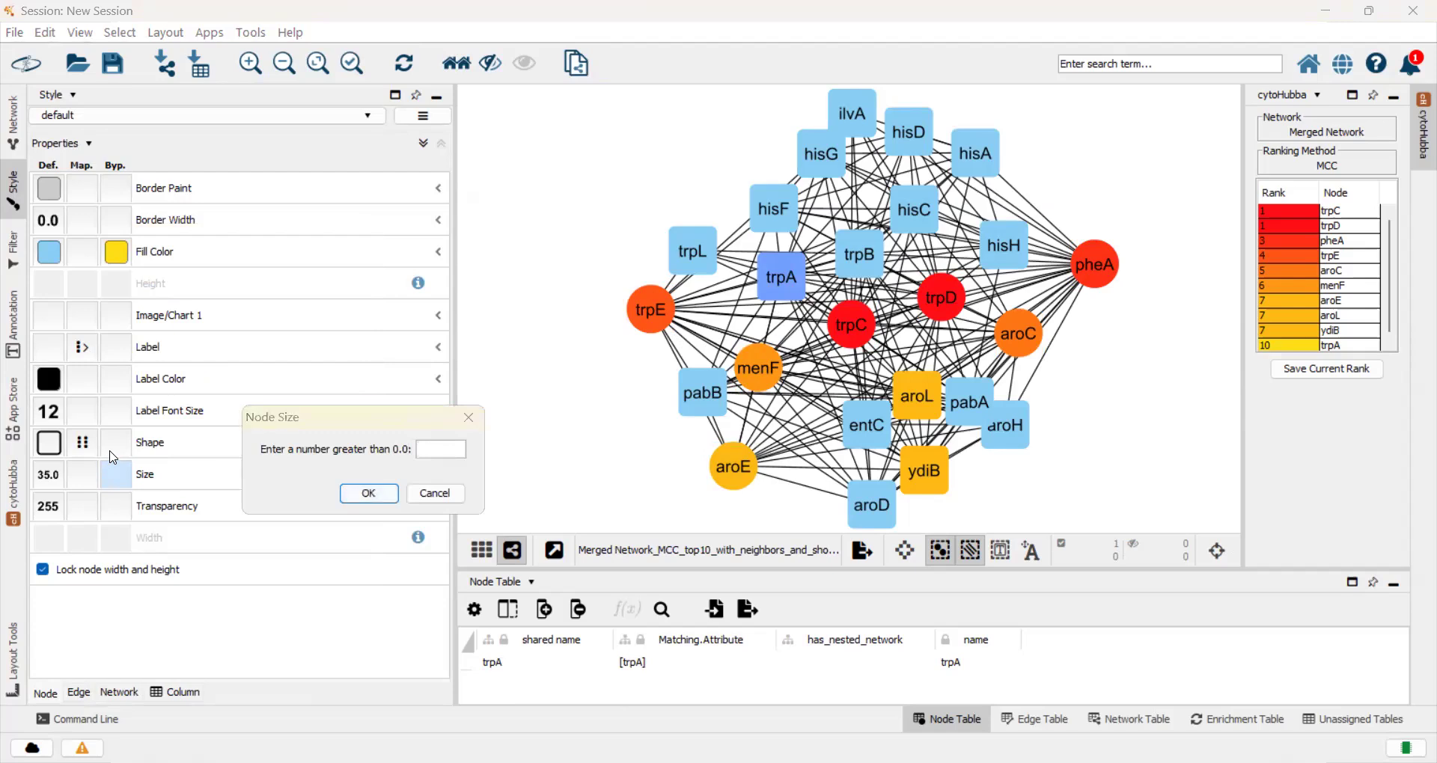
left_click(468, 417)
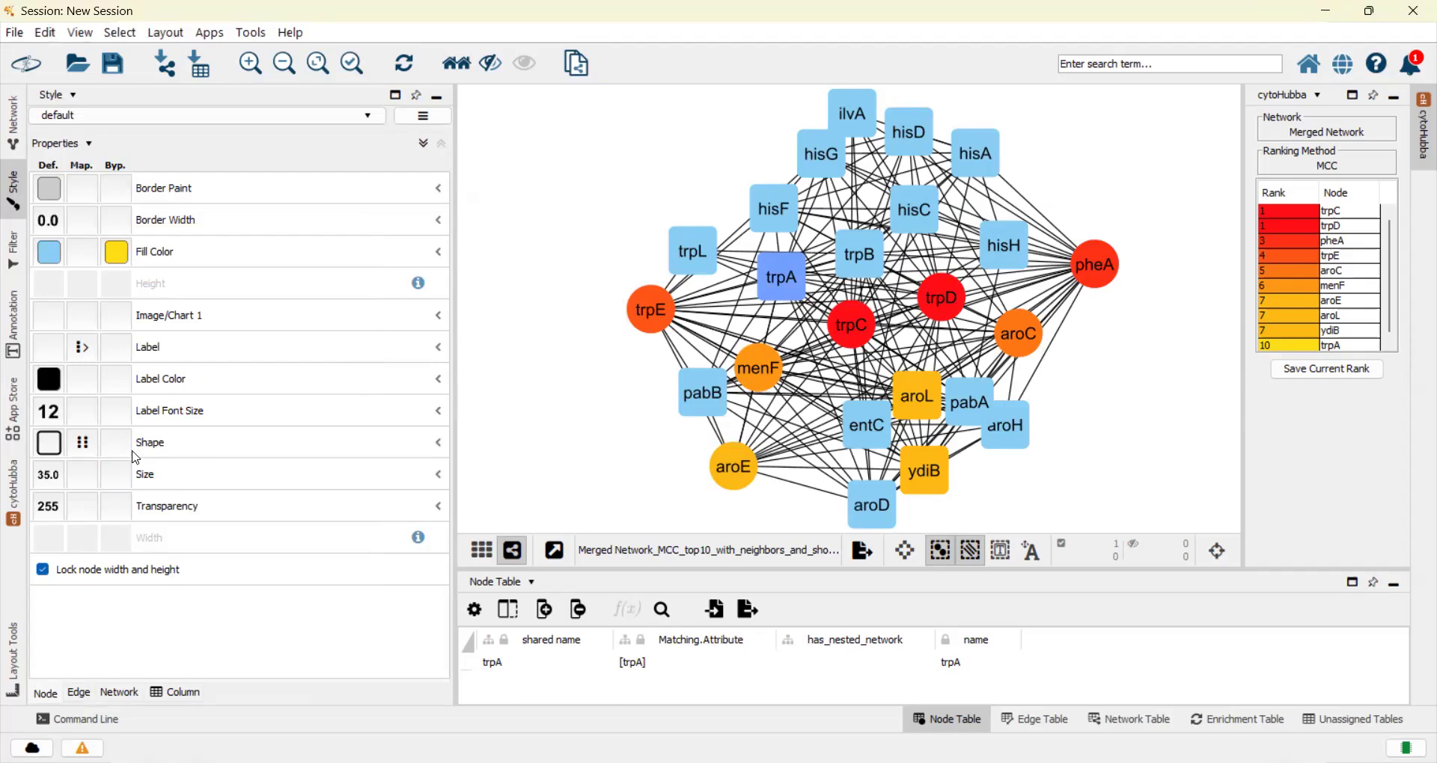
left_click(129, 453)
left_click(225, 324)
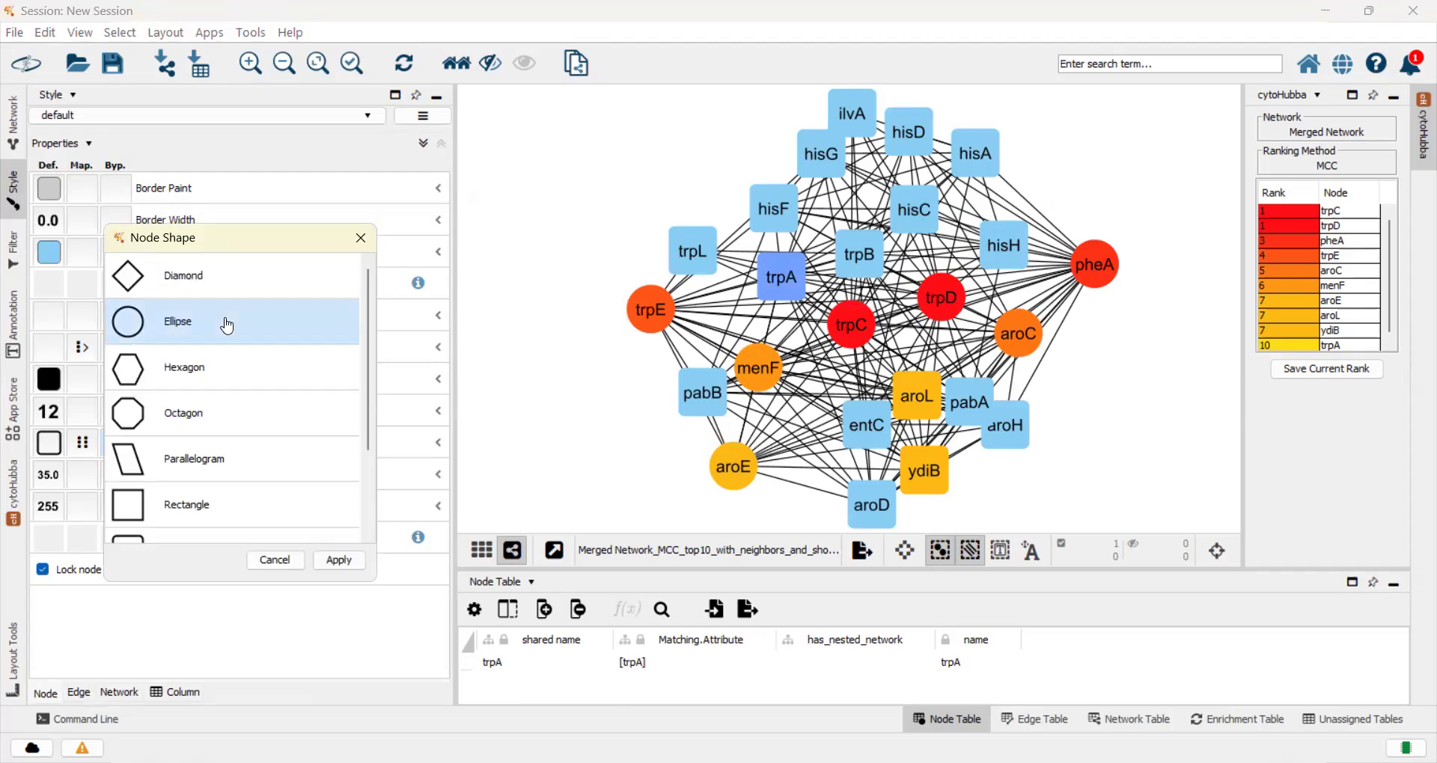
left_click(339, 561)
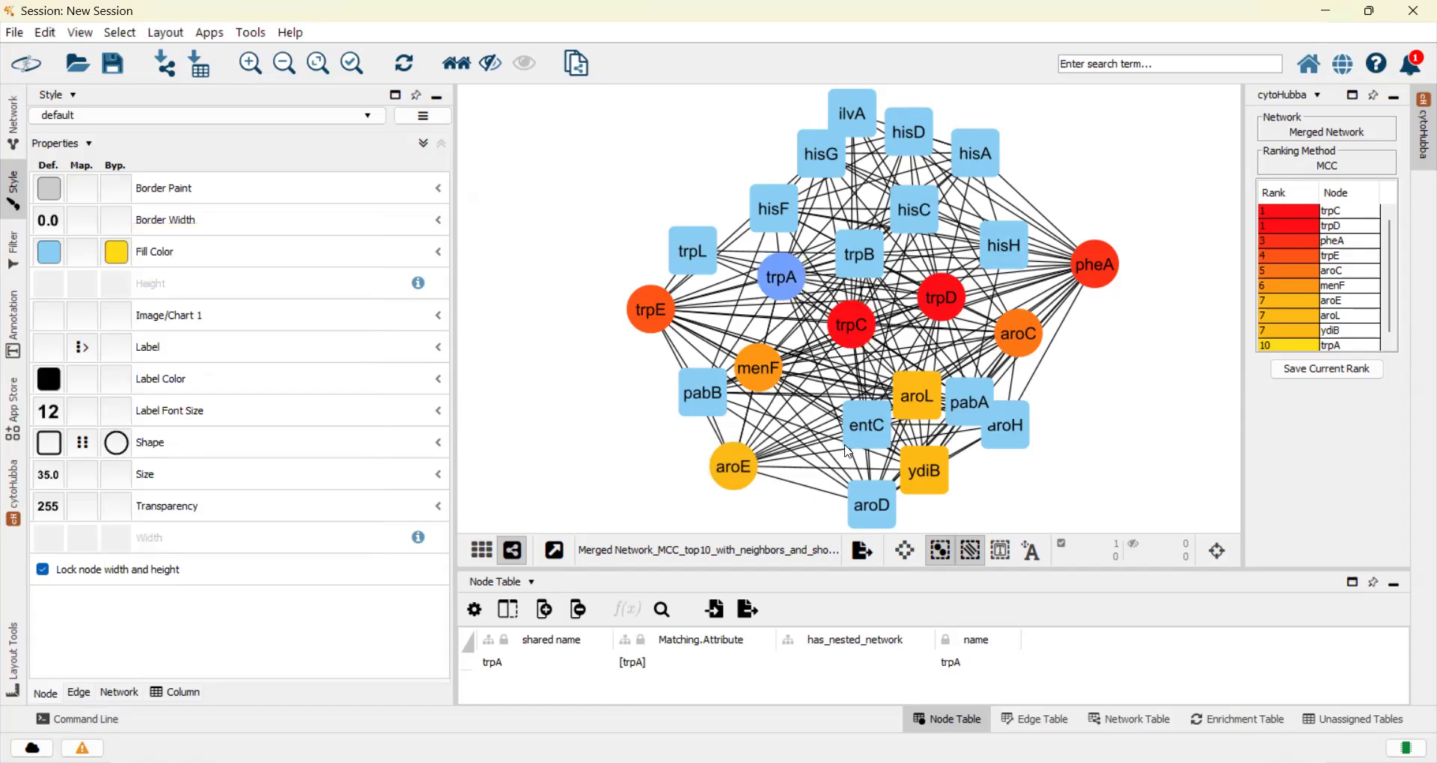
Set the shape bypass of the aroL and ydiB nodes to Ellipse and clear the node selection
left_click(911, 410)
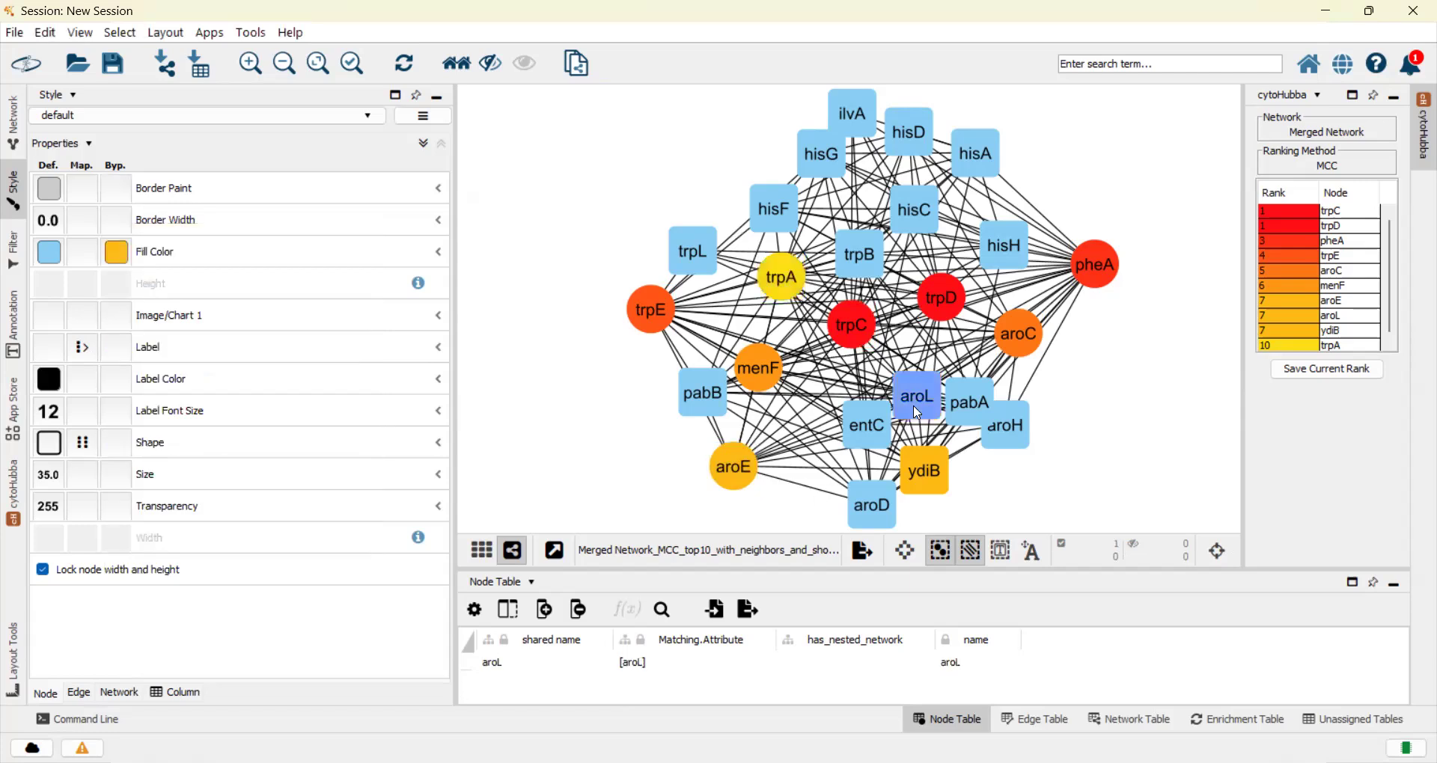
left_click(118, 447)
left_click(182, 341)
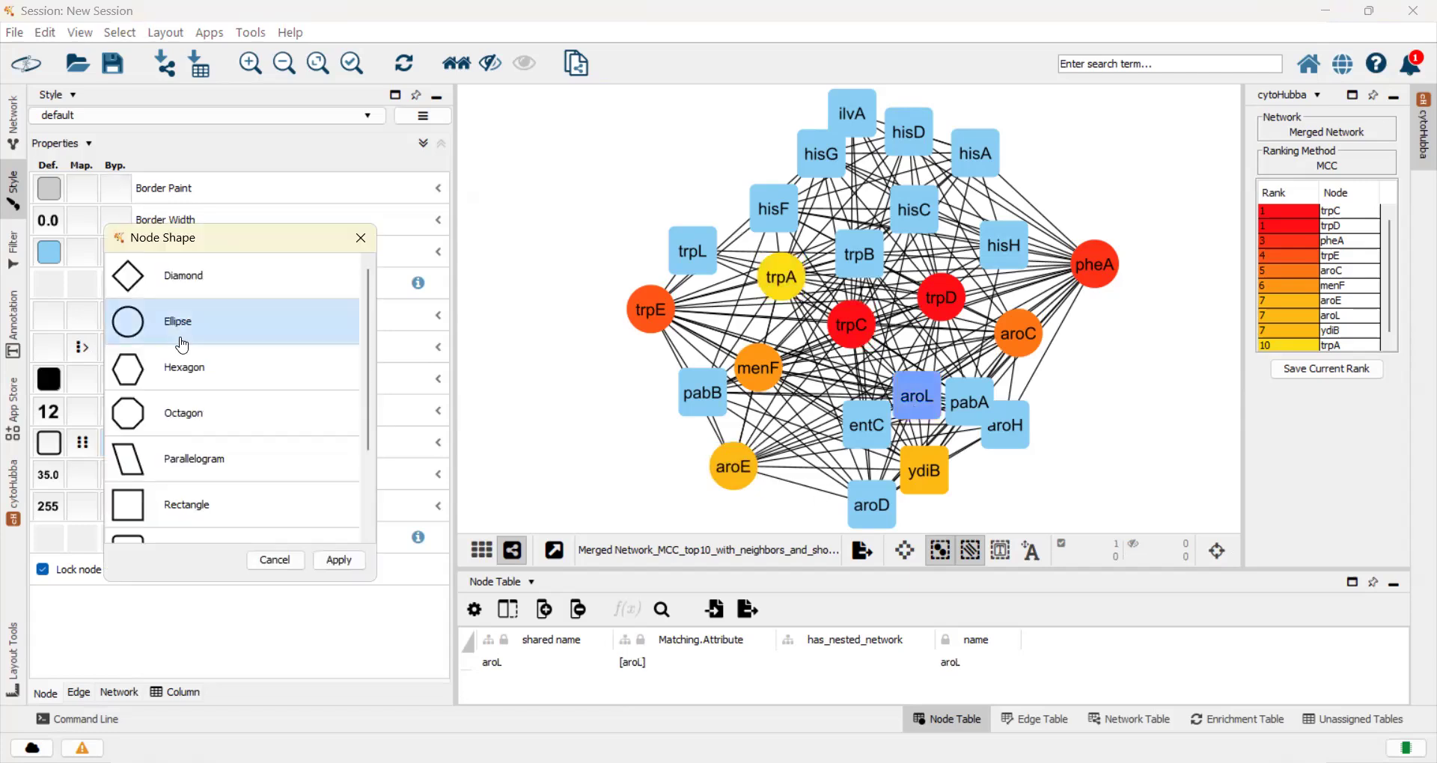
left_click(348, 565)
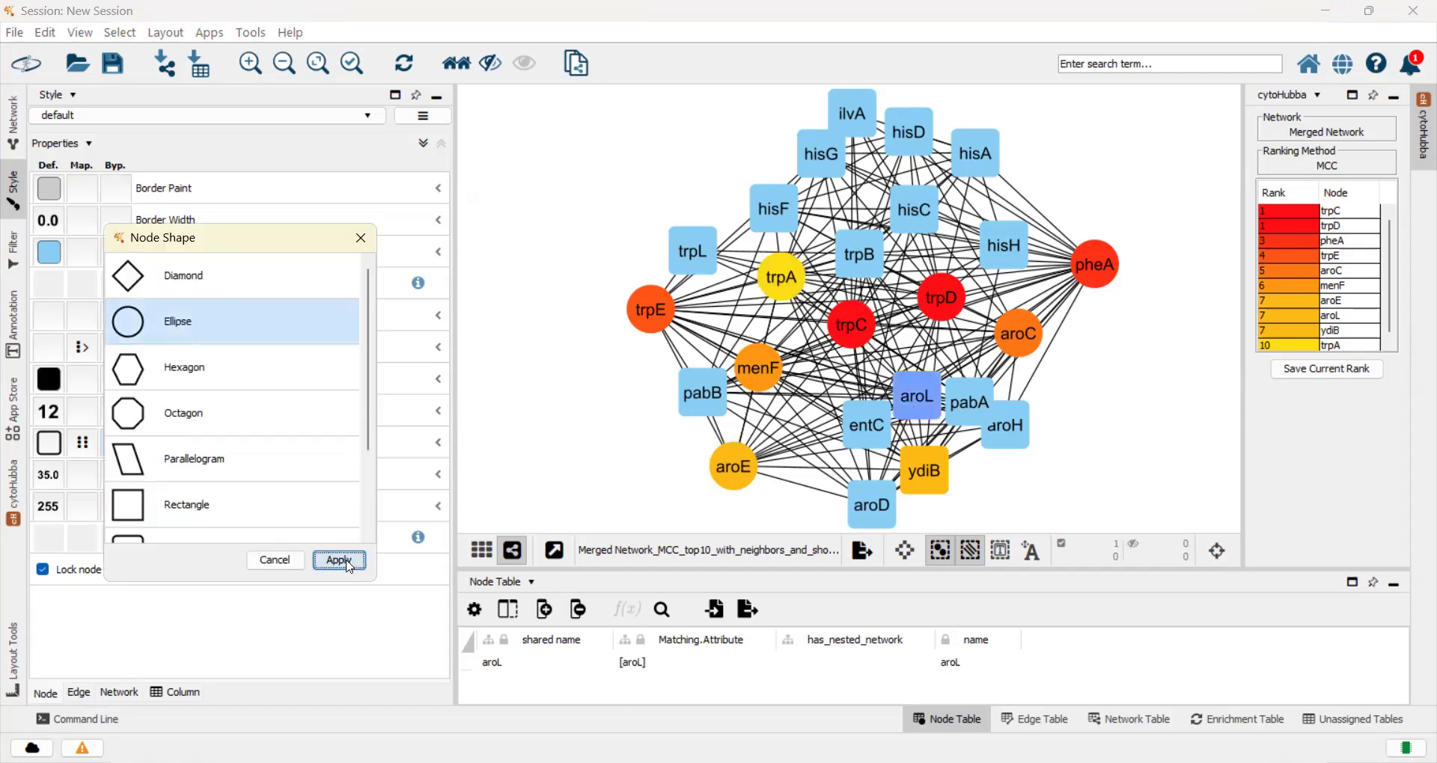
left_click(1048, 488)
left_click(941, 483)
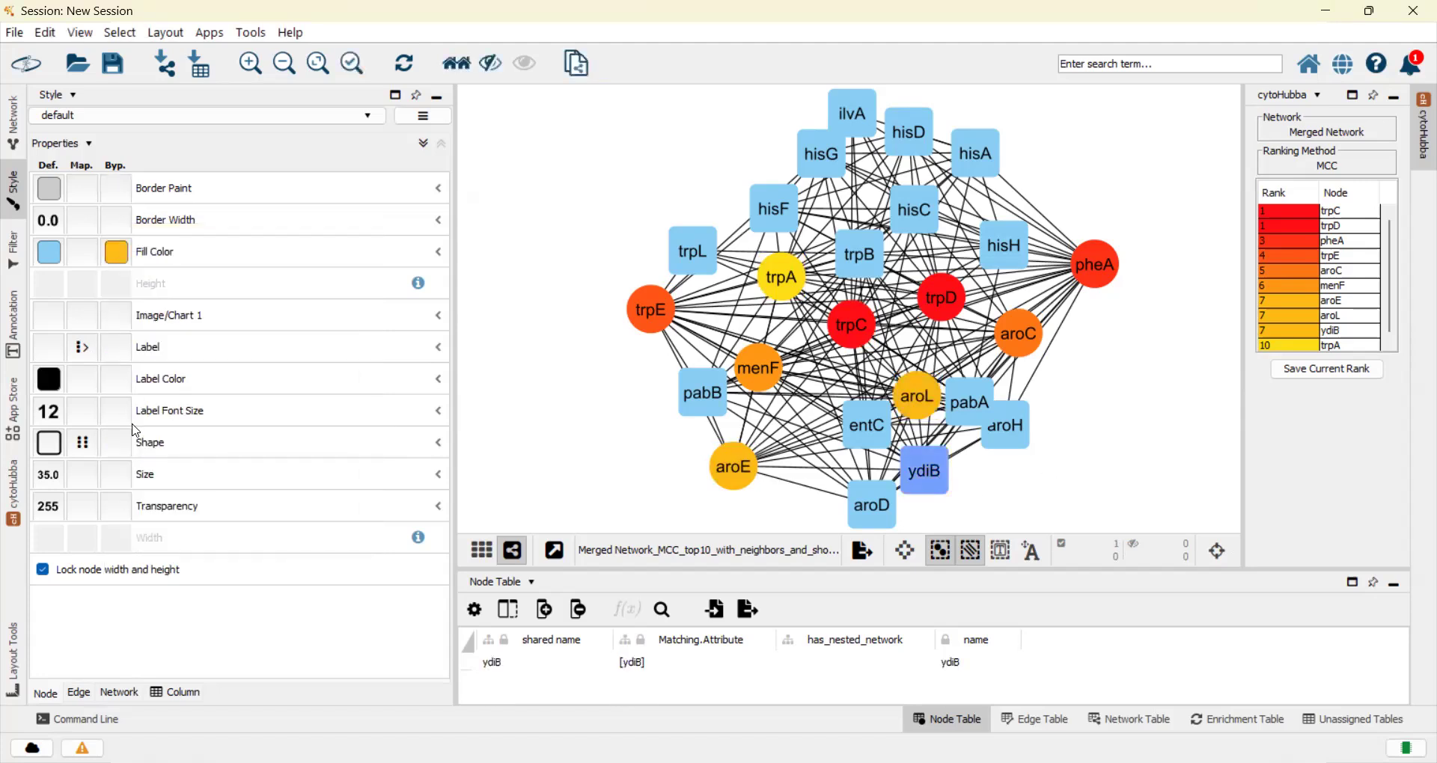
left_click(120, 446)
left_click(199, 315)
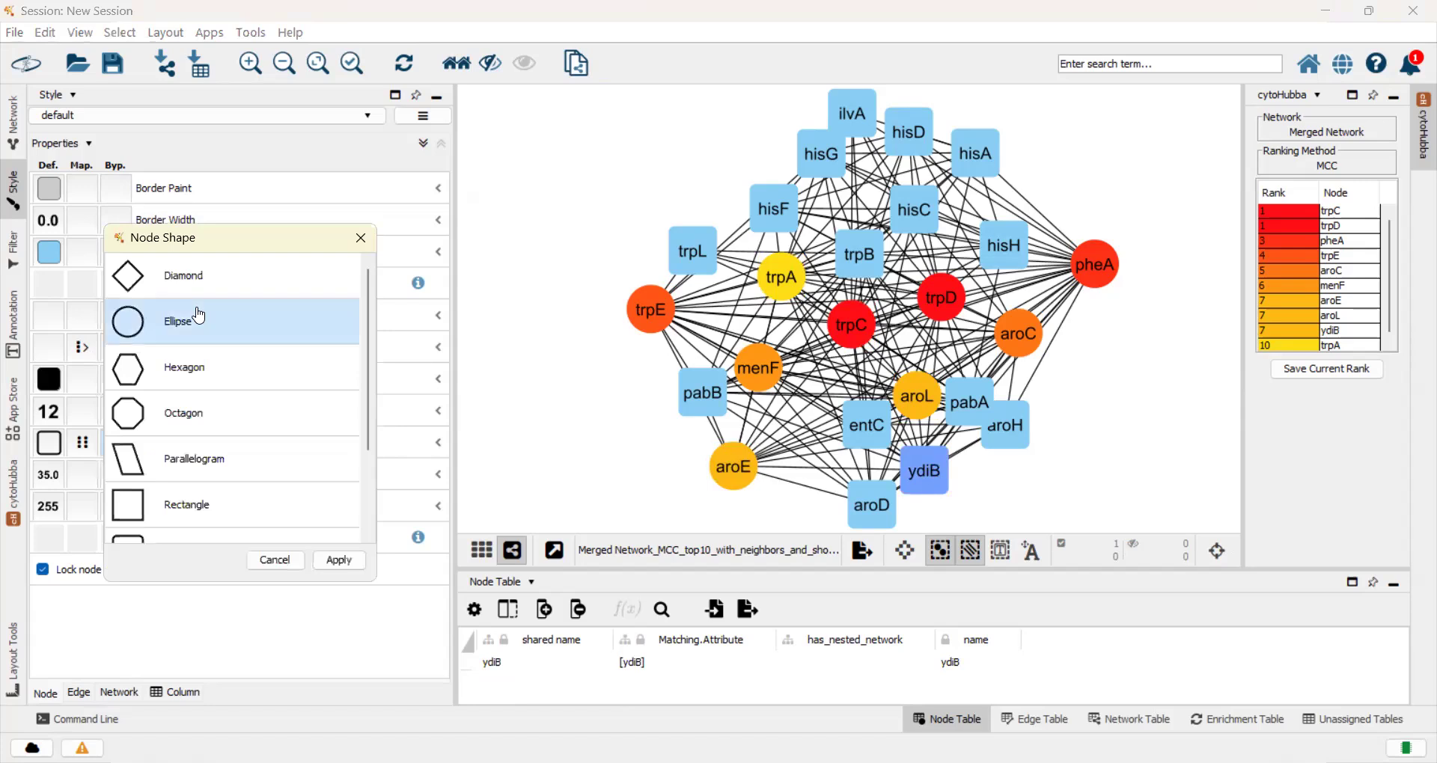
left_click(343, 561)
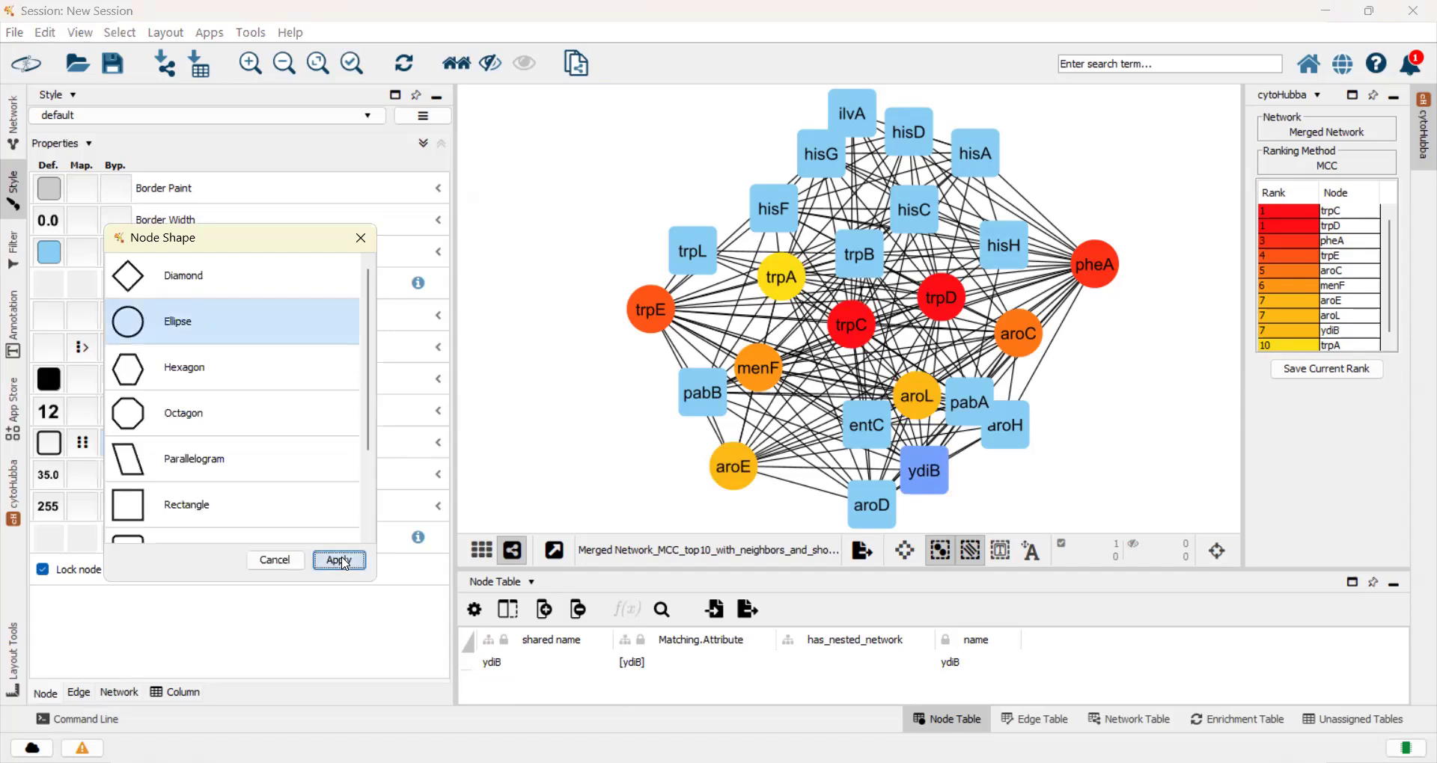
left_click(1070, 485)
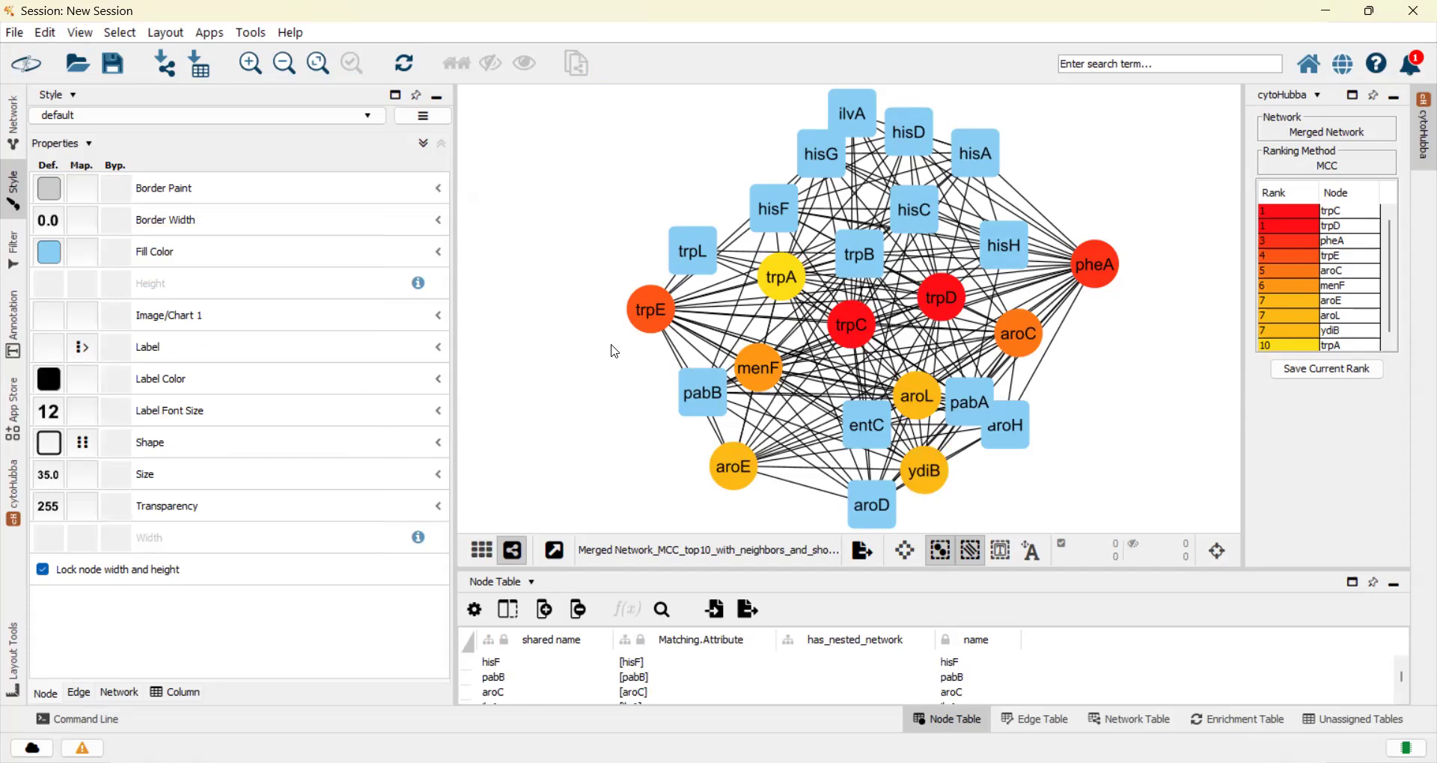
Change the merged hub network's visual style to Nested Network Style
left_click(282, 120)
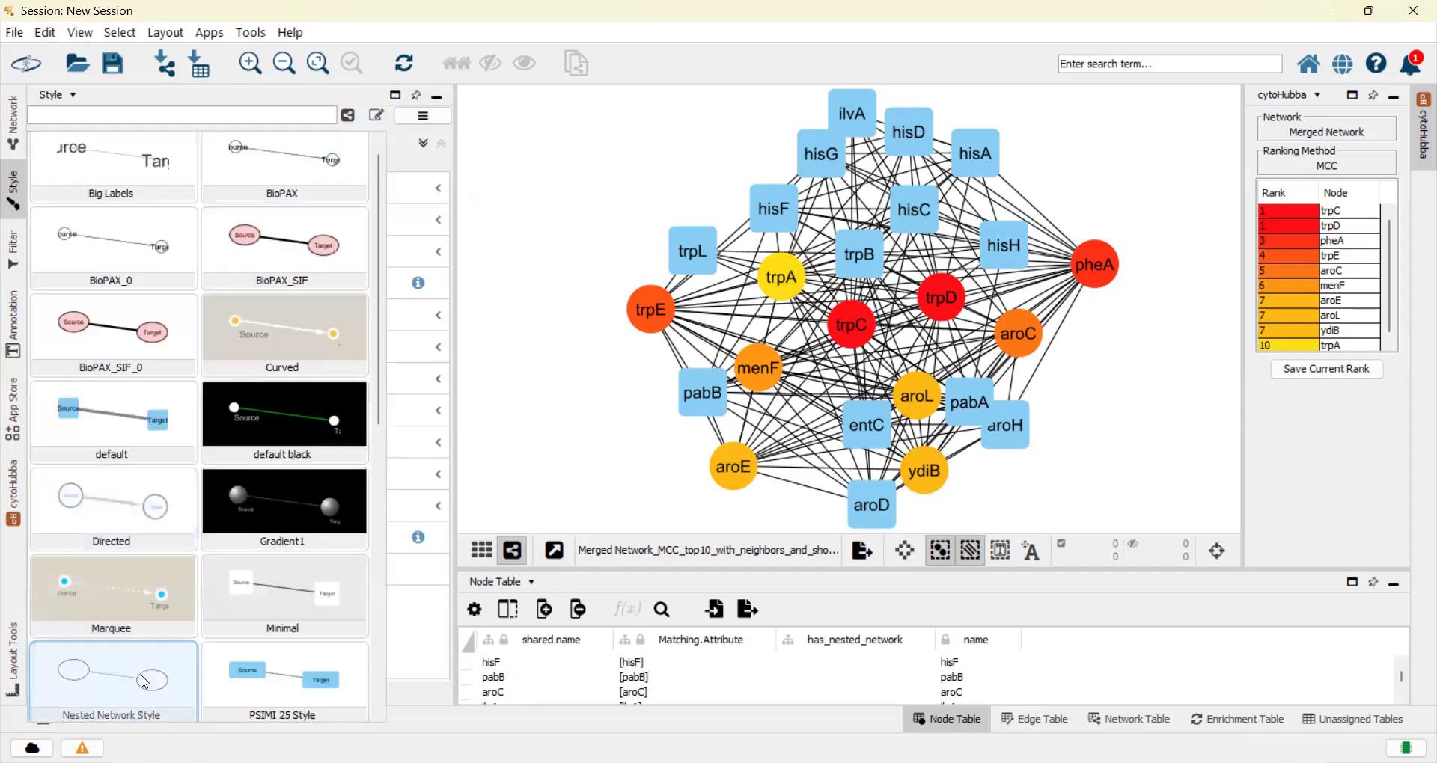
left_click(112, 674)
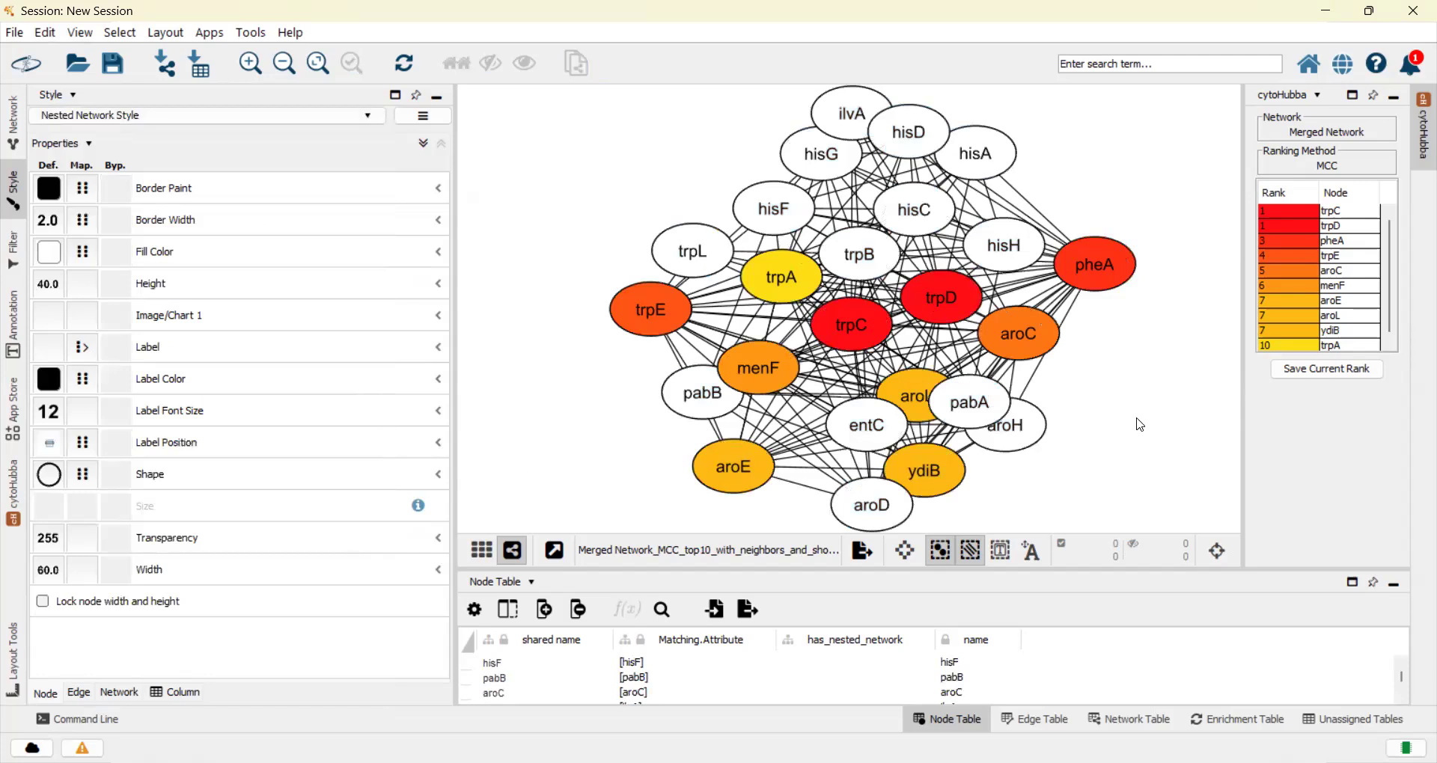
Reposition the menF, pabA, aroH, entC and ydiB nodes in the lower half of the network to separate overlapping nodes
left_click_drag(762, 360, 765, 347)
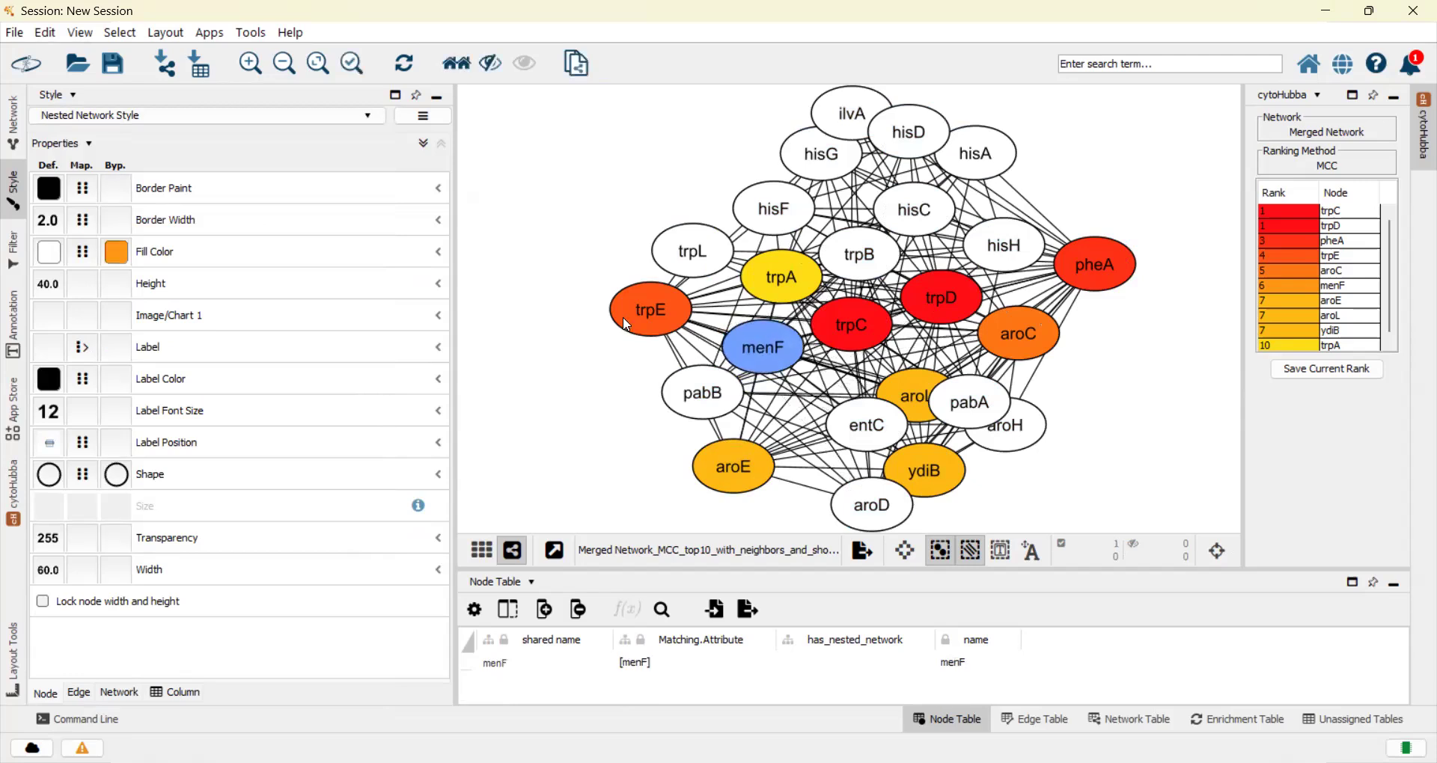
left_click(1187, 411)
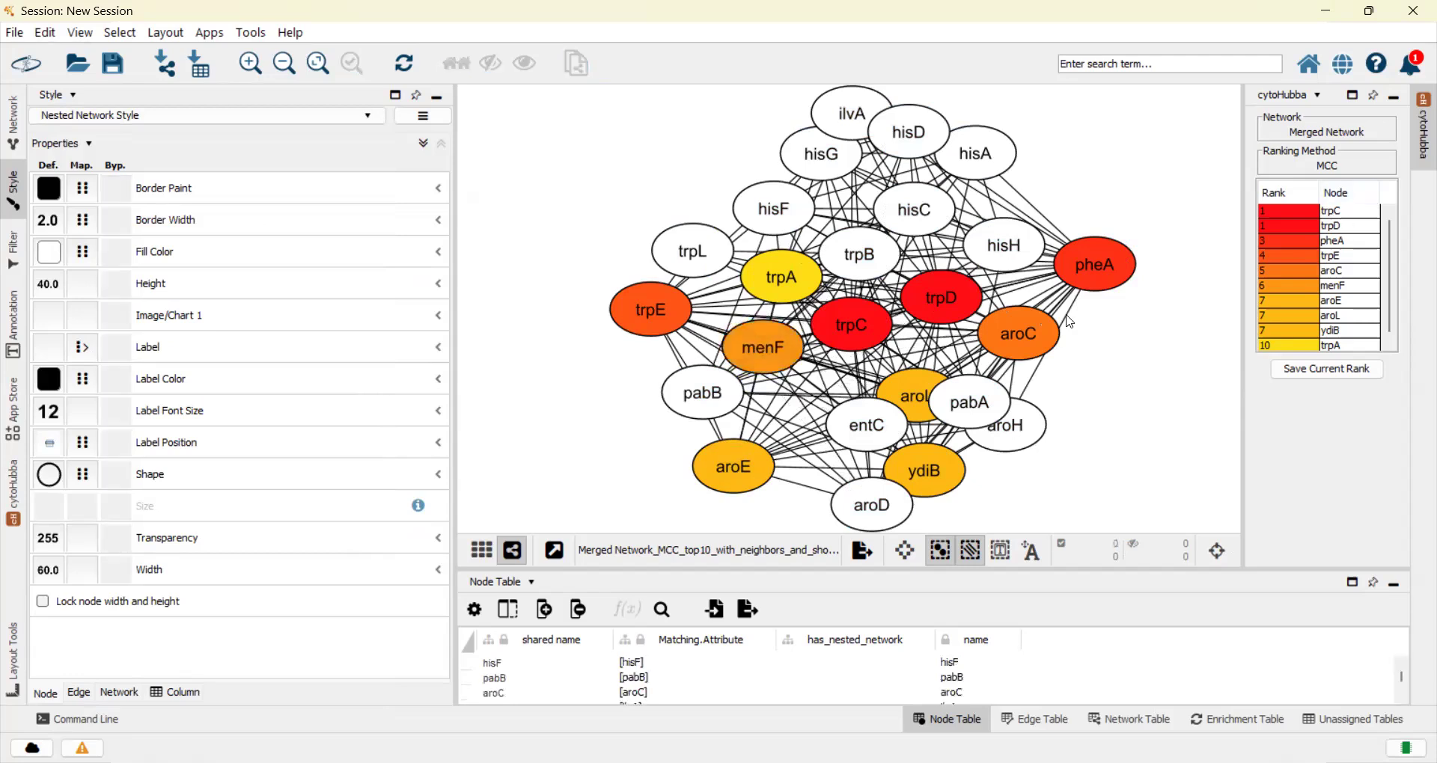
left_click_drag(969, 405, 1075, 392)
left_click(1027, 436)
left_click_drag(1027, 436, 1058, 463)
left_click_drag(866, 436, 785, 434)
left_click_drag(909, 461, 935, 465)
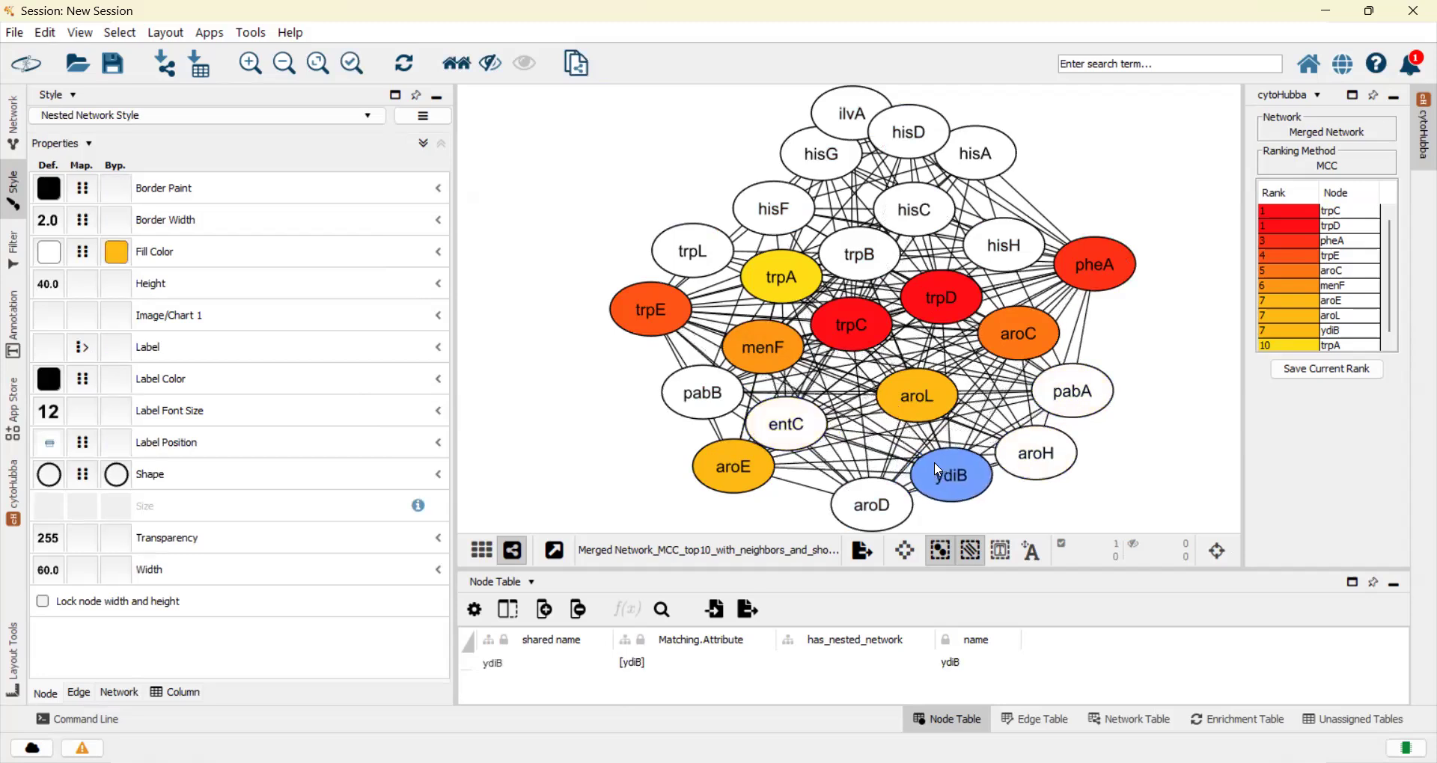
left_click(1172, 332)
Spread the hisD, hisG, ilvA and hisA nodes apart along the upper edge of the network
left_click_drag(911, 125, 801, 152)
left_click(870, 122)
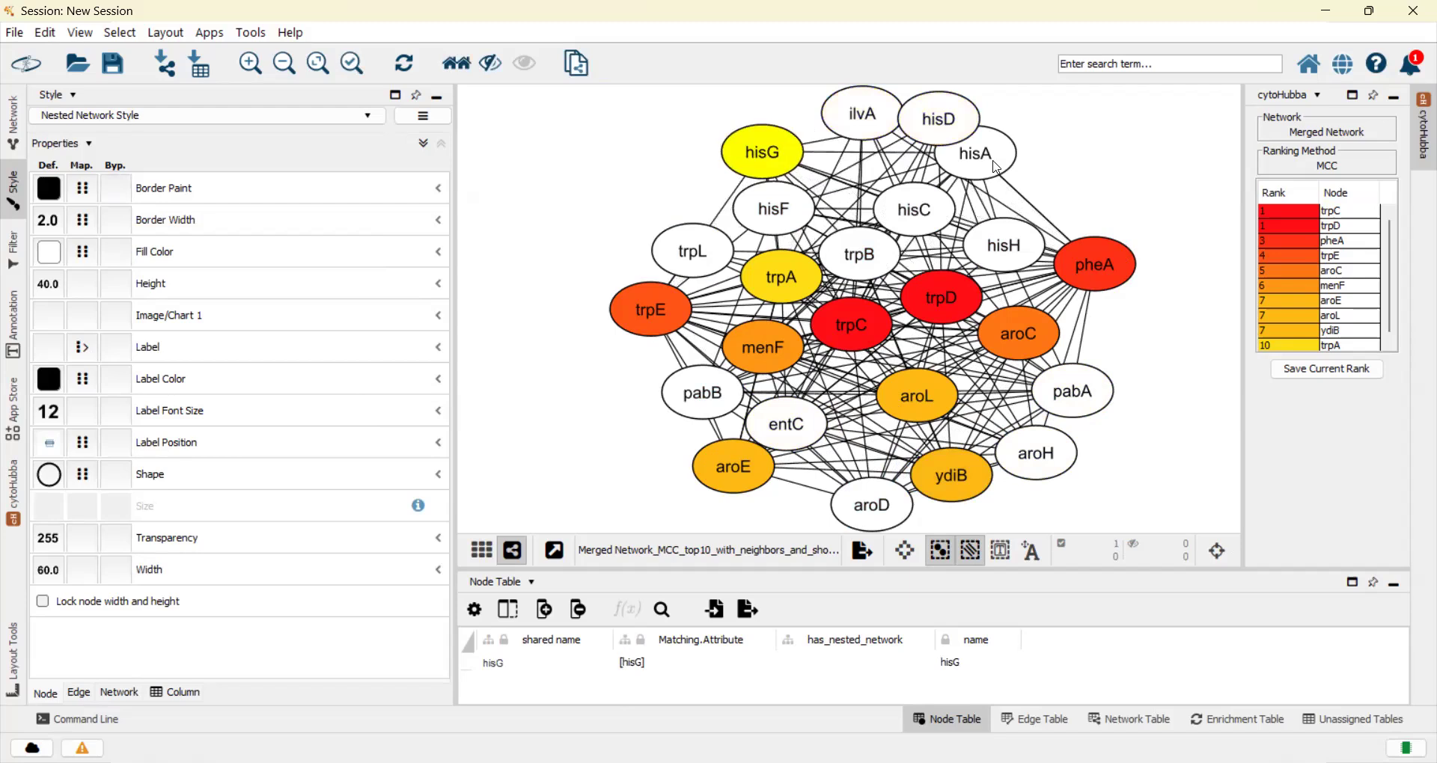
left_click_drag(995, 166, 1048, 168)
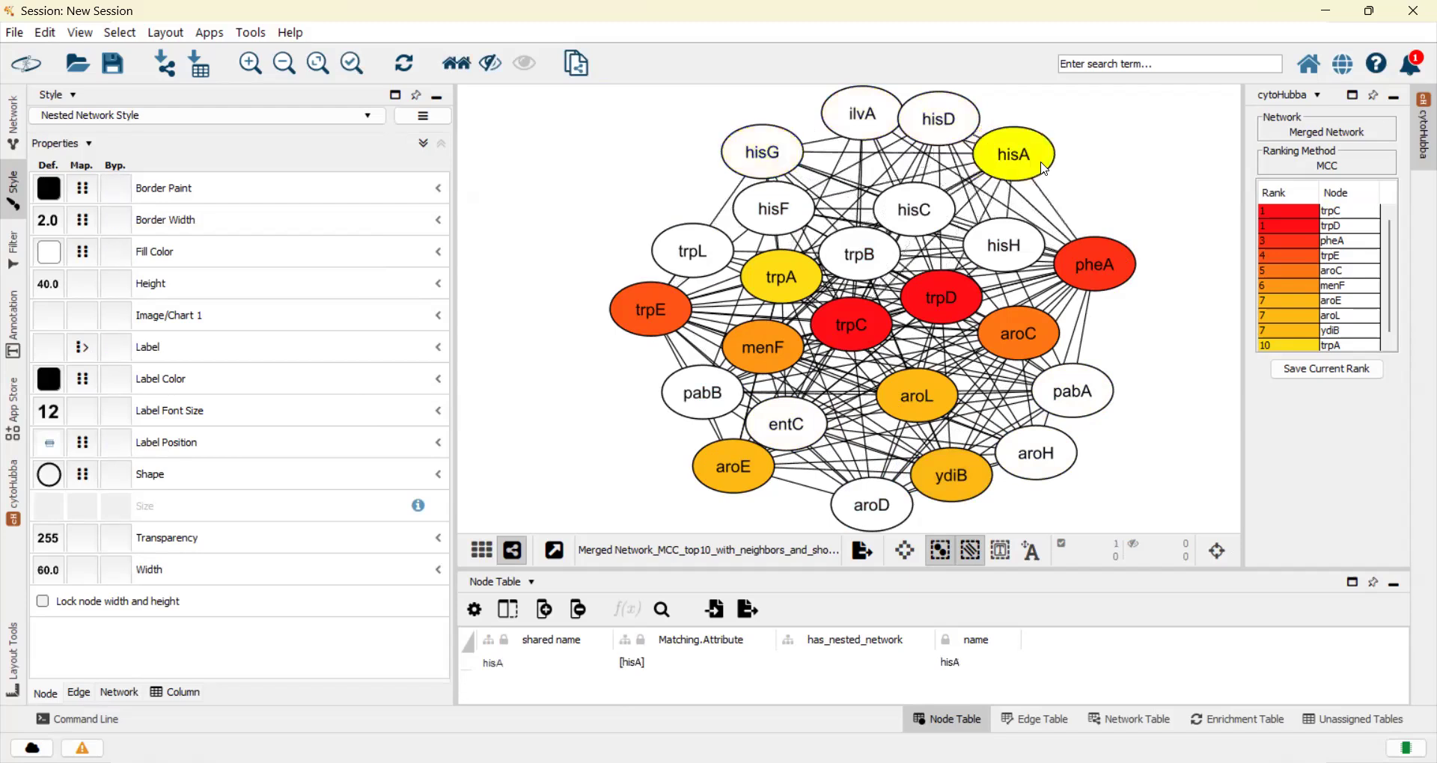
Move the trpC node out of the network's centre to the outer edge beside aroC, below pheA
left_click(867, 322)
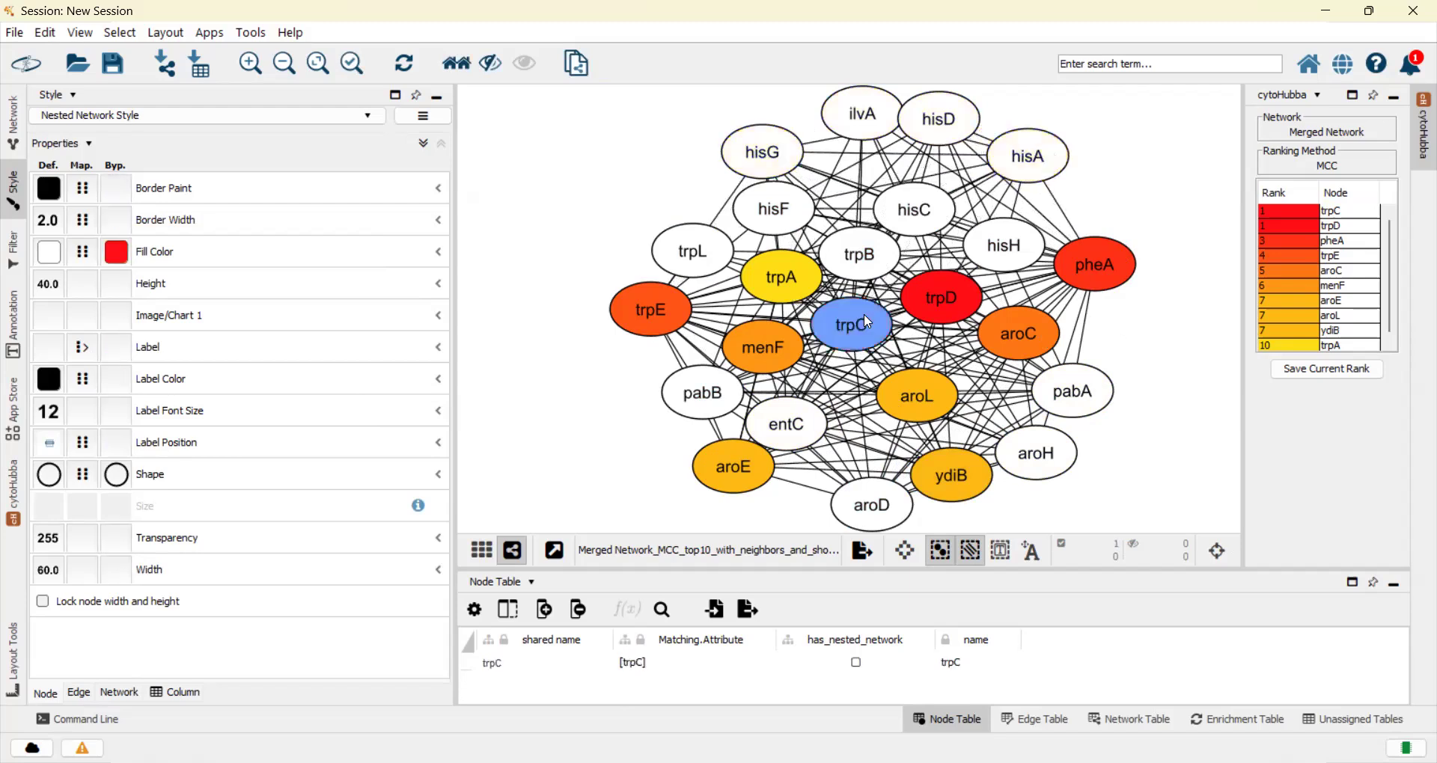
left_click_drag(867, 321, 1022, 335)
left_click_drag(1126, 388, 1139, 360)
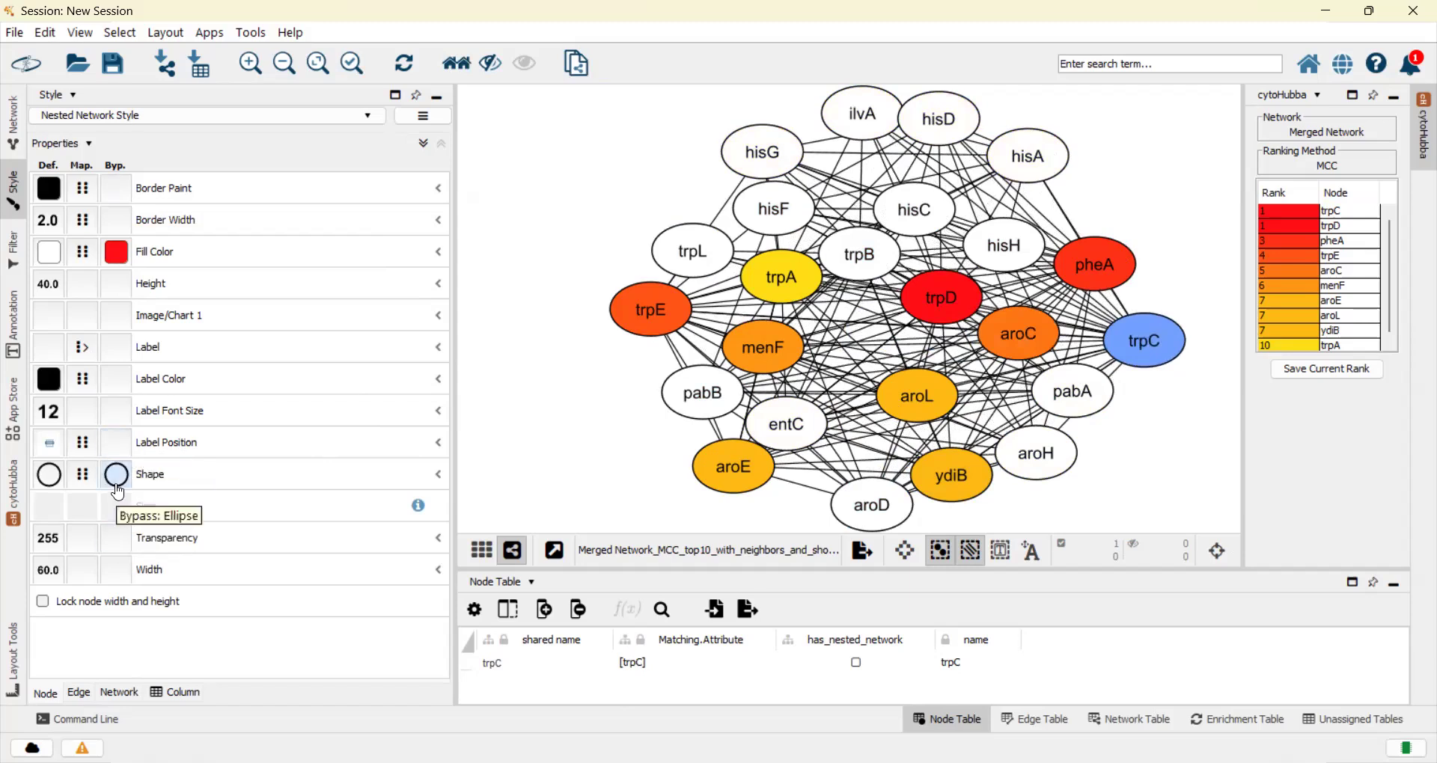
Set style bypasses on the trpC node with a width of 80 and a height of 50
left_click(1193, 420)
left_click(1162, 363)
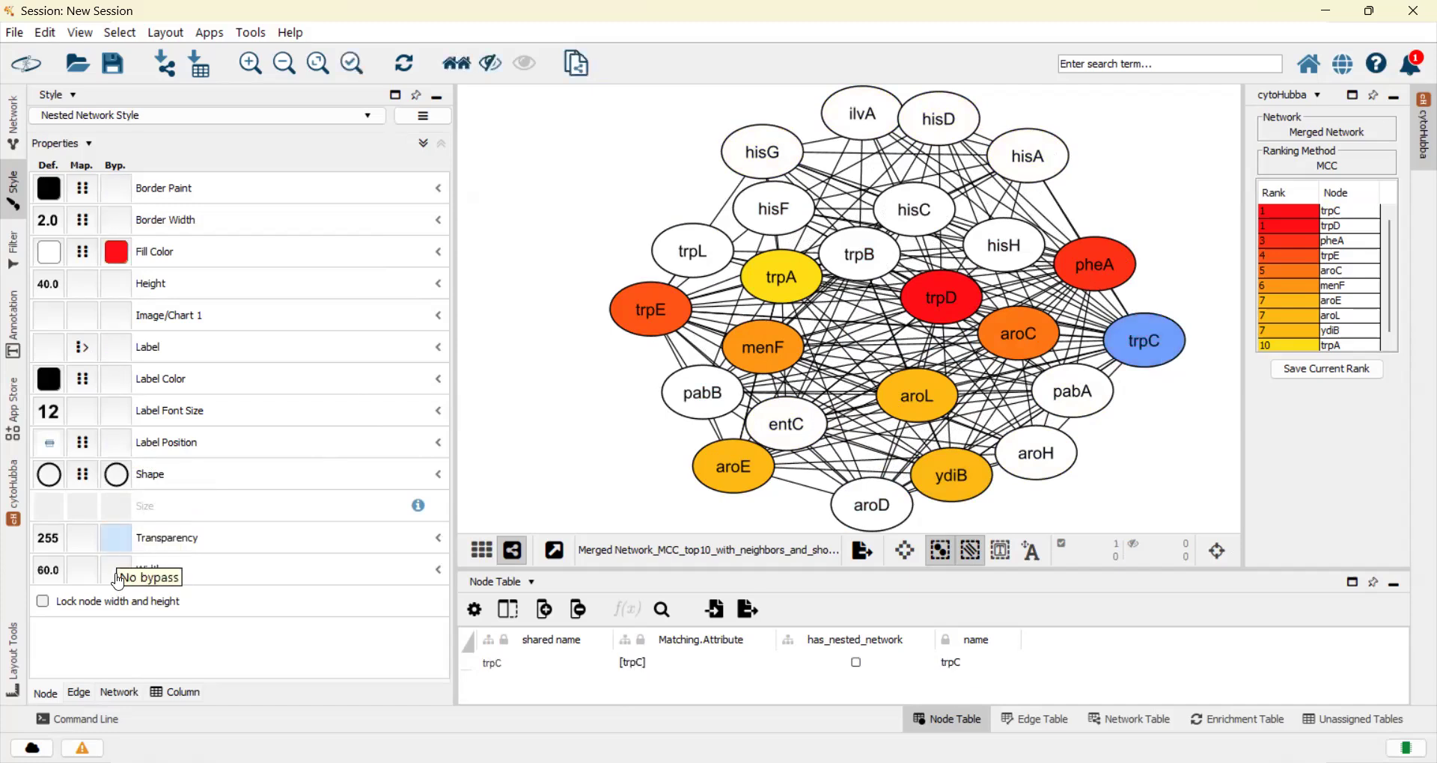
left_click(178, 560)
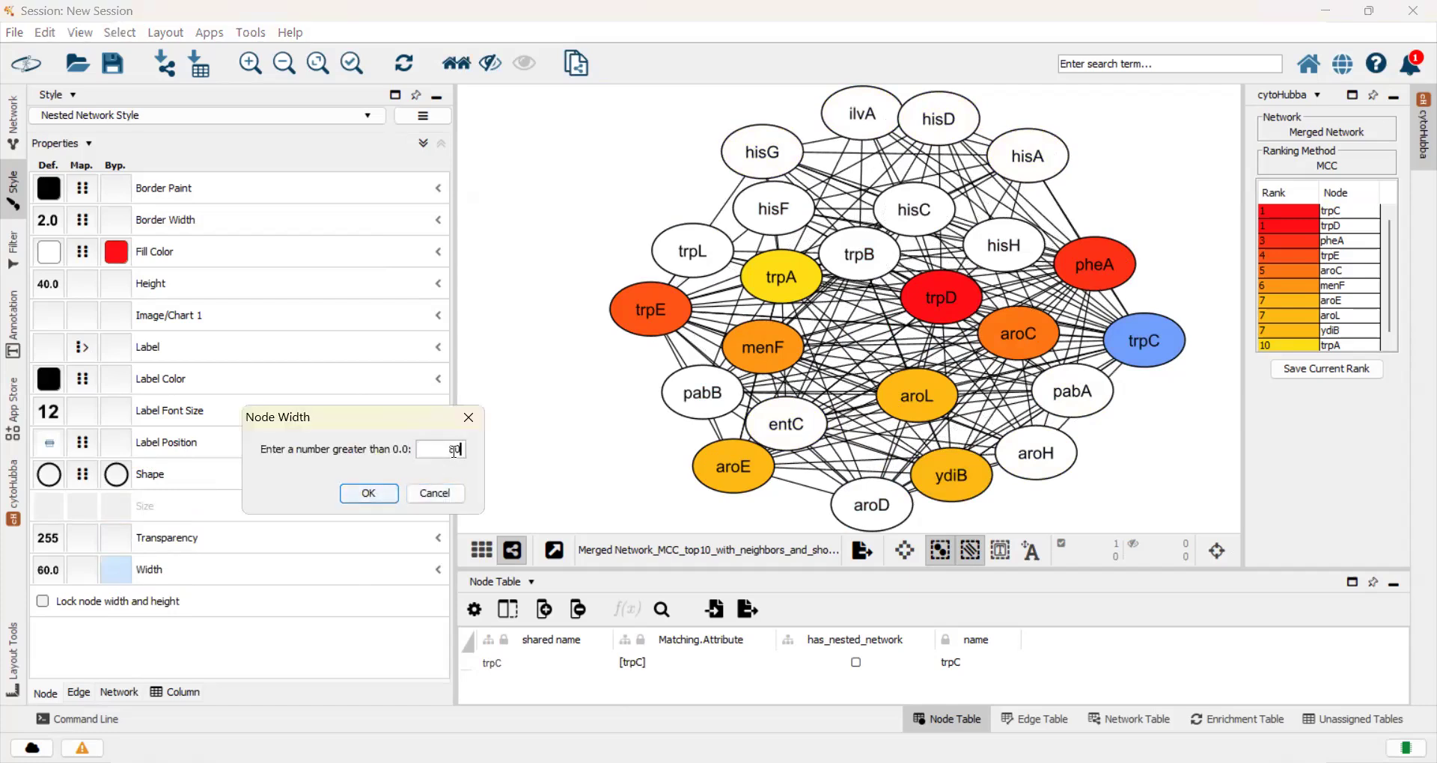
key("Return")
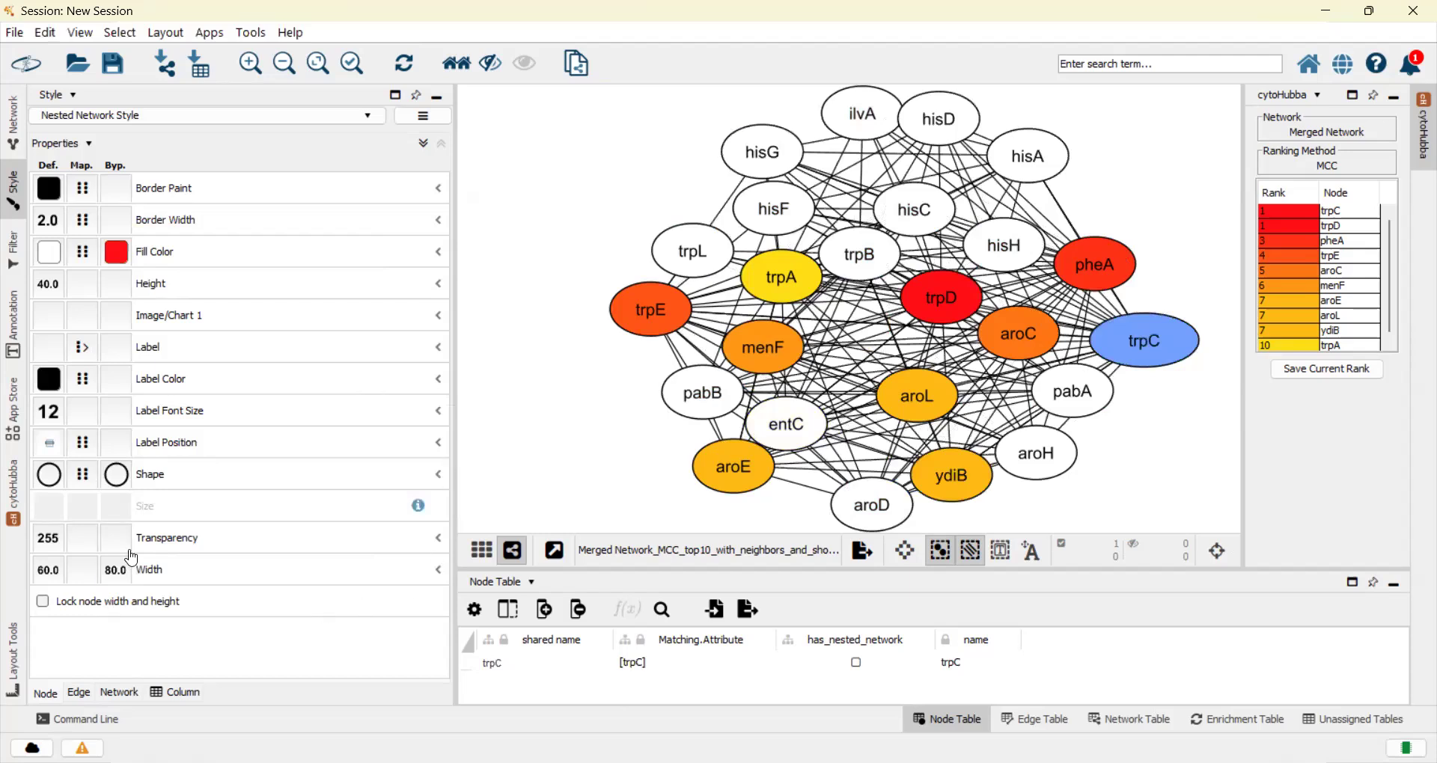
left_click(116, 284)
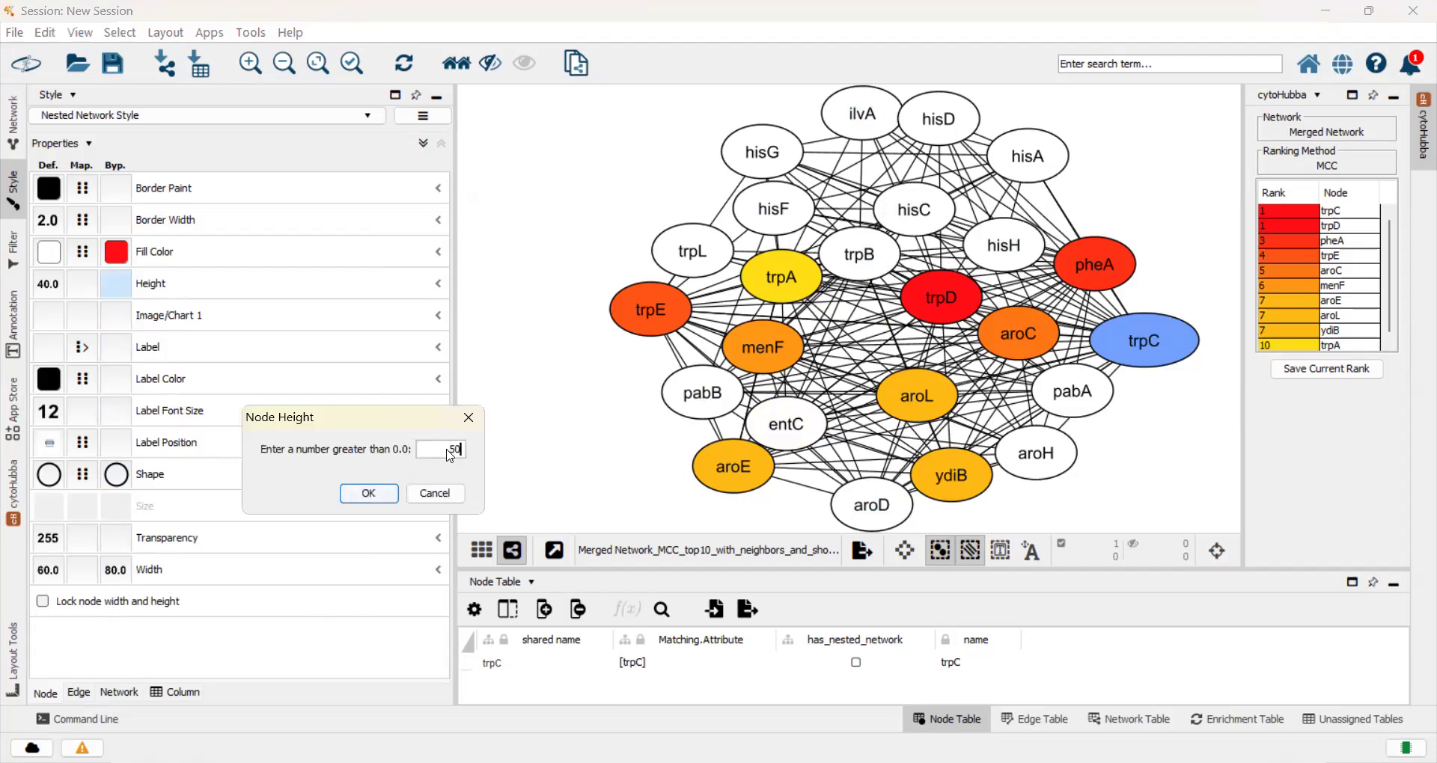
key("Return")
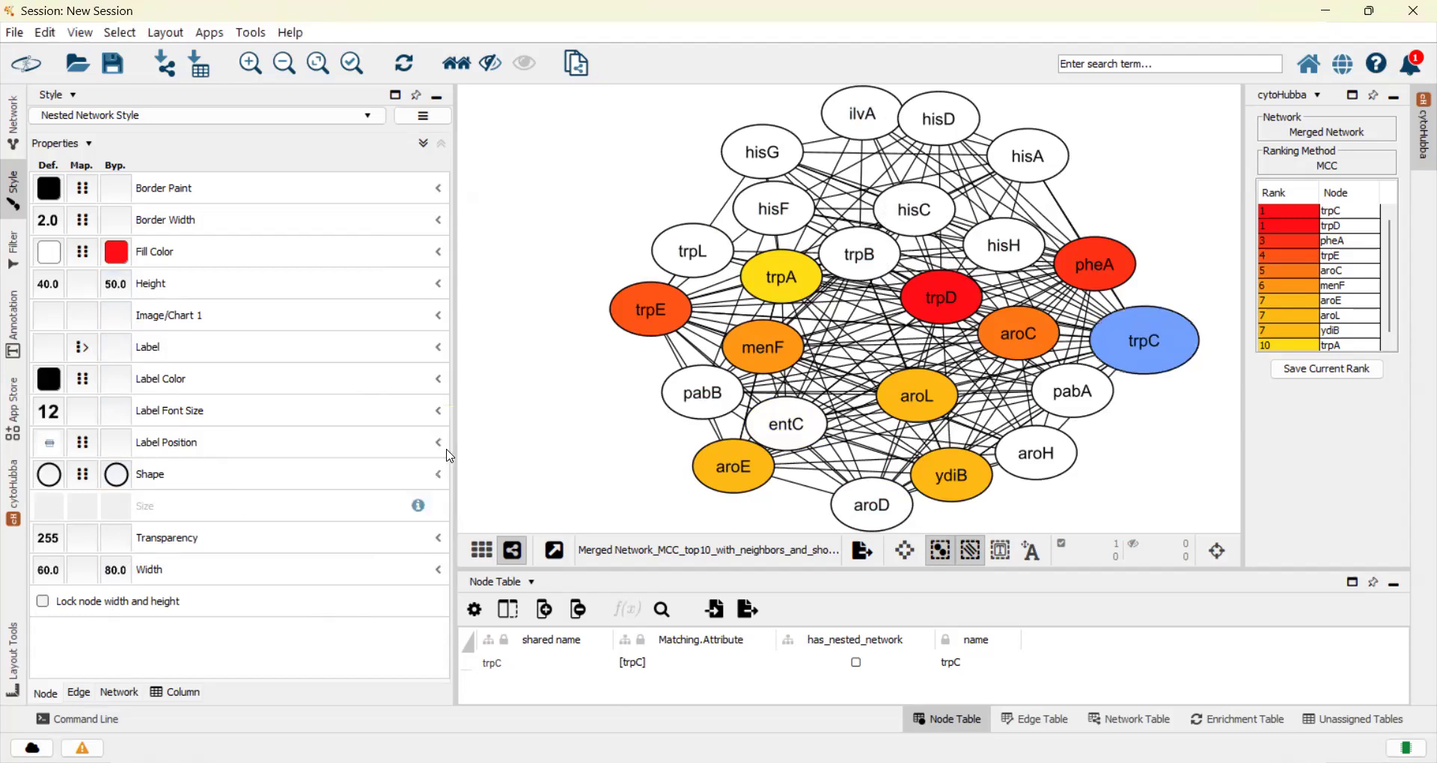
Bypass the trpC node's label font size with 20 and its border width with 5
left_click(116, 411)
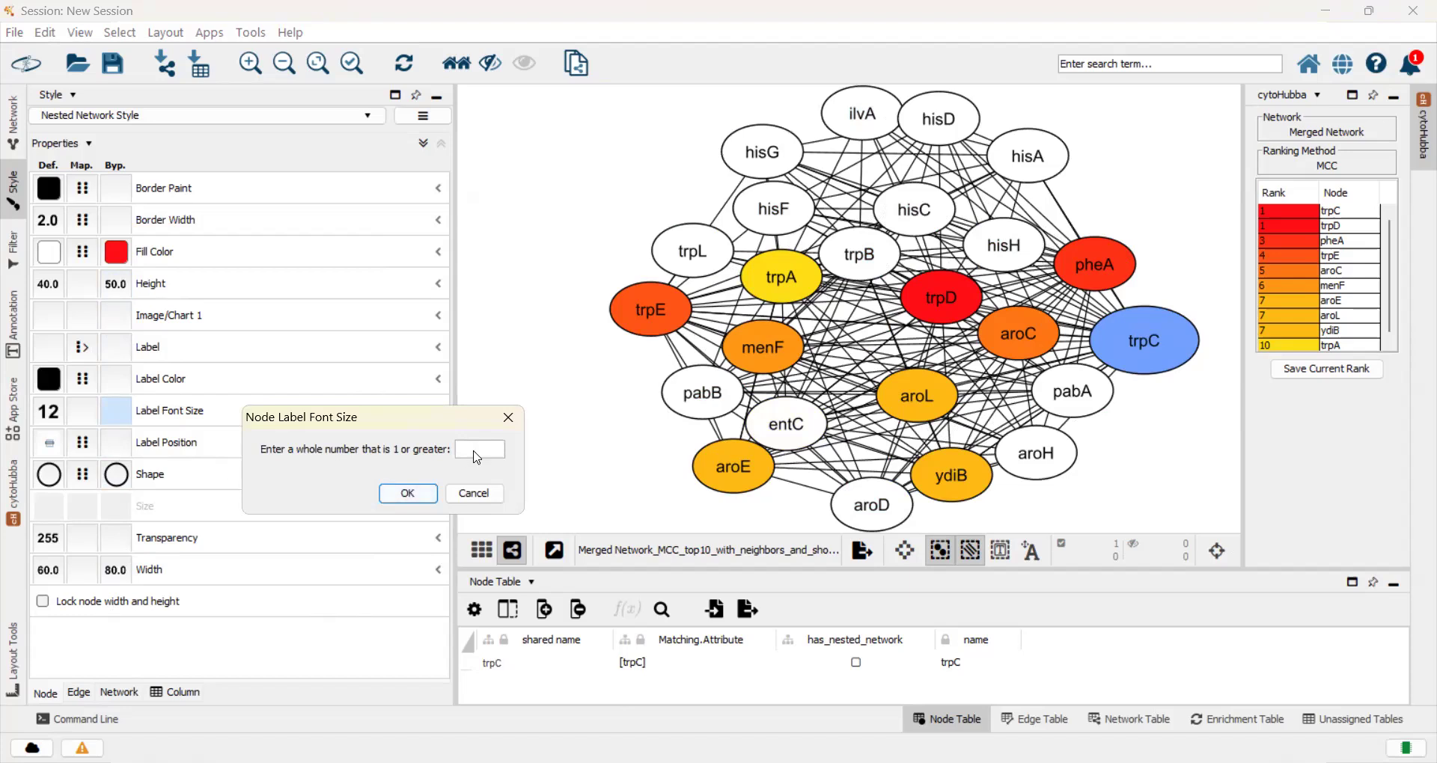
type("20")
key("Return")
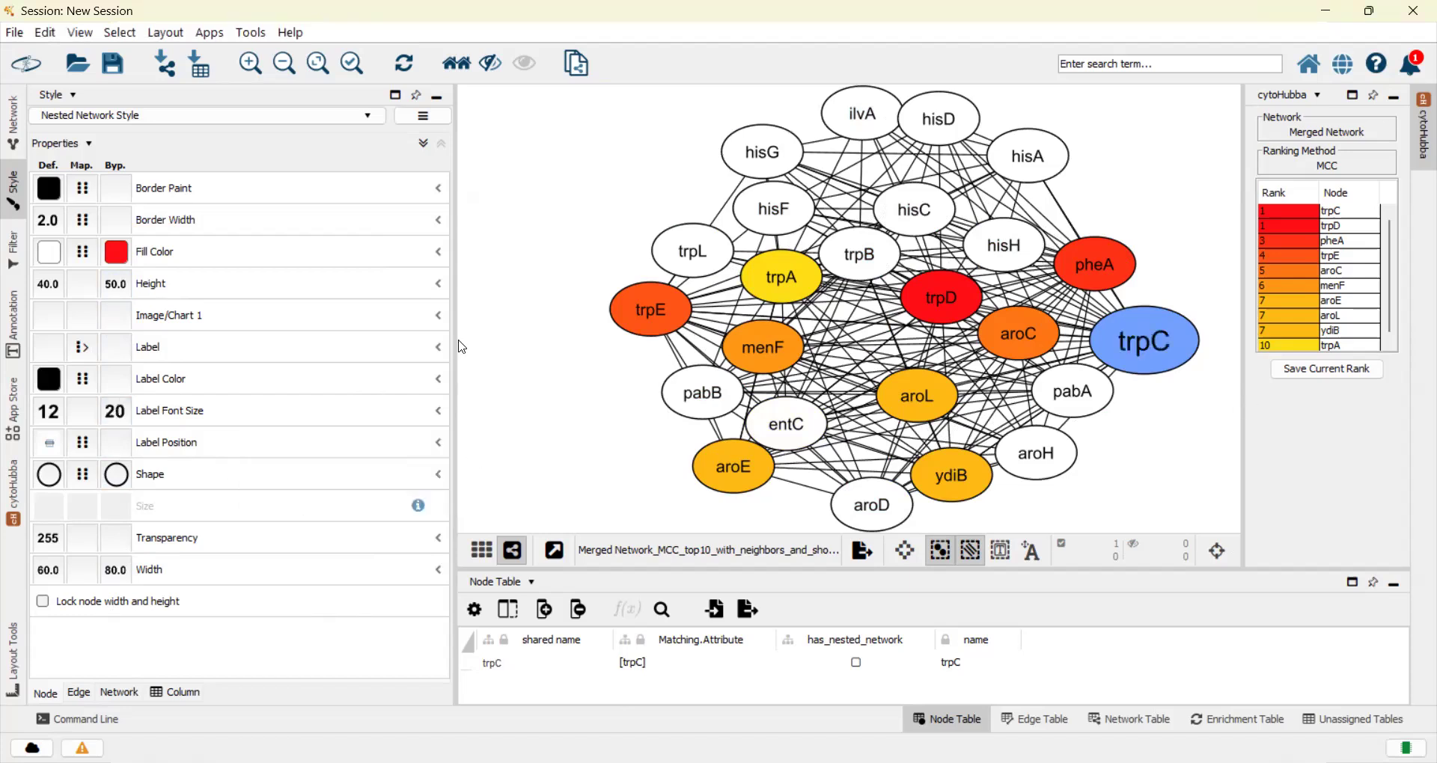
left_click(116, 222)
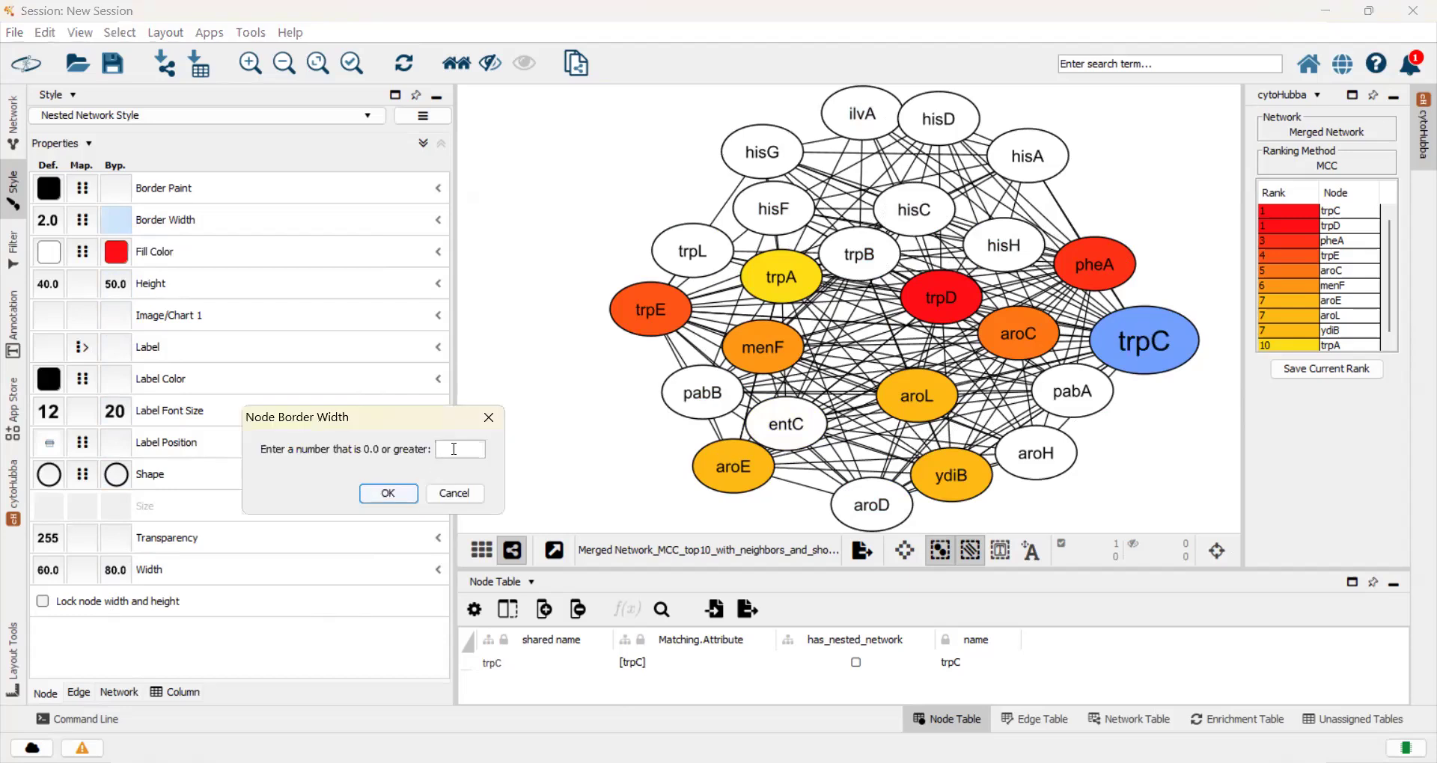
type("5")
left_click(408, 497)
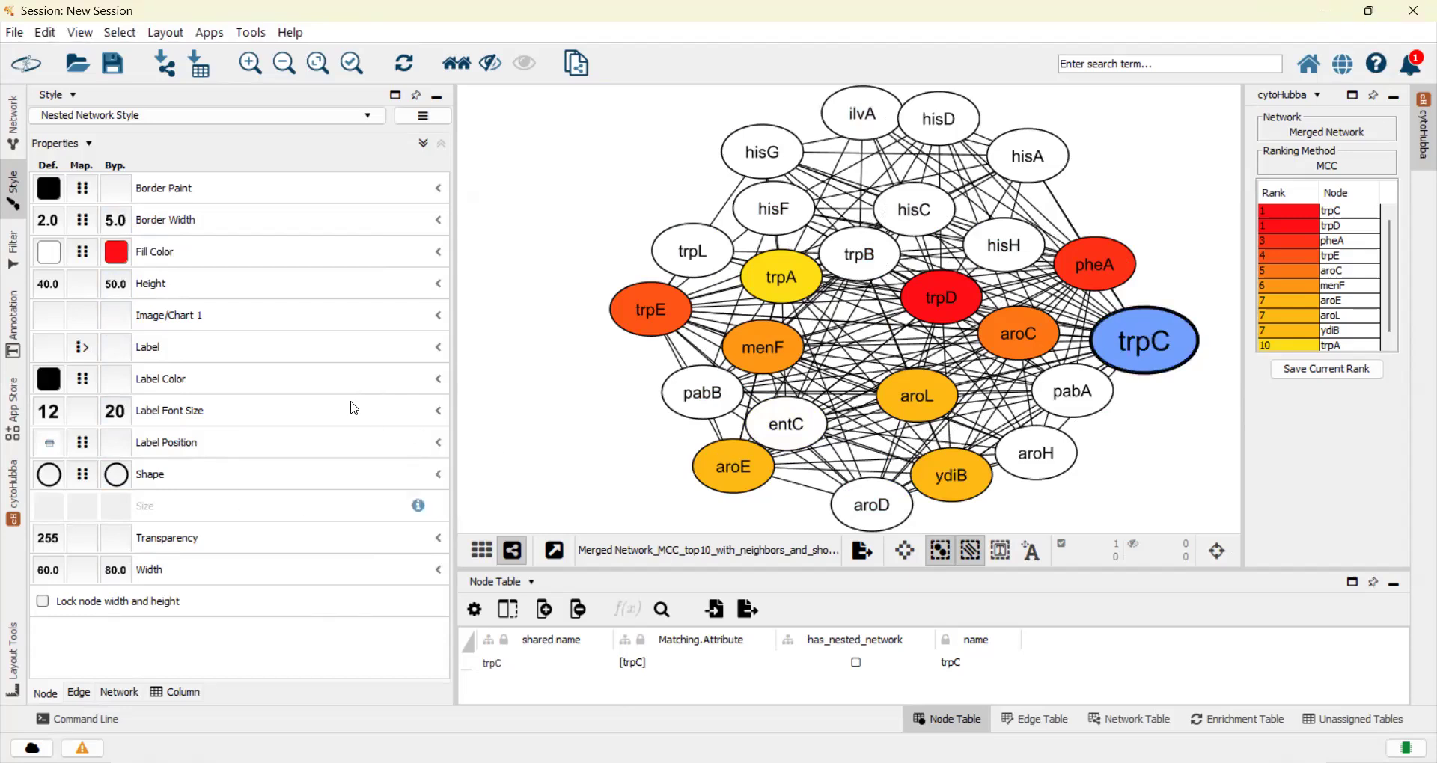
Set the trpC node's border paint bypass to a red from the ColorBrewer Sequential palettes
left_click(116, 189)
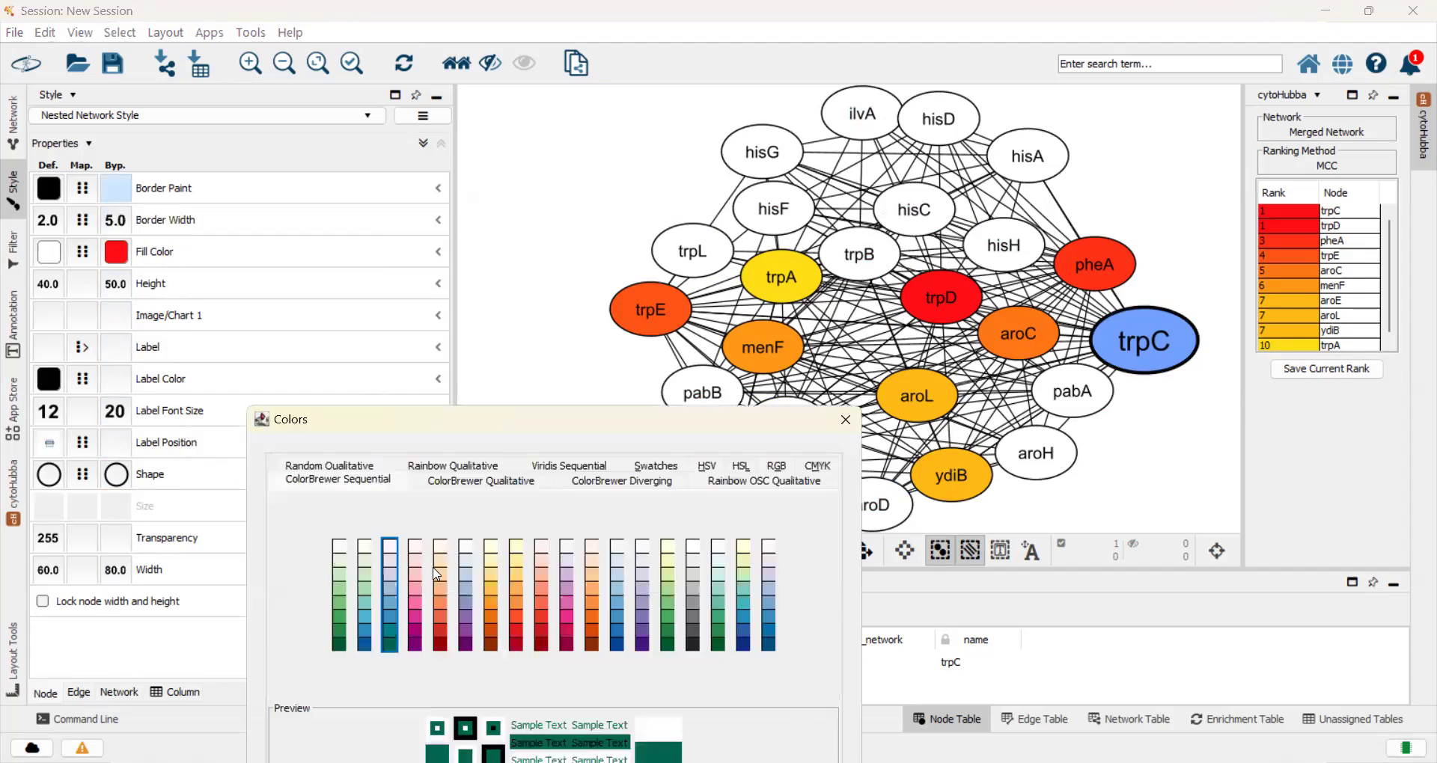
left_click(520, 636)
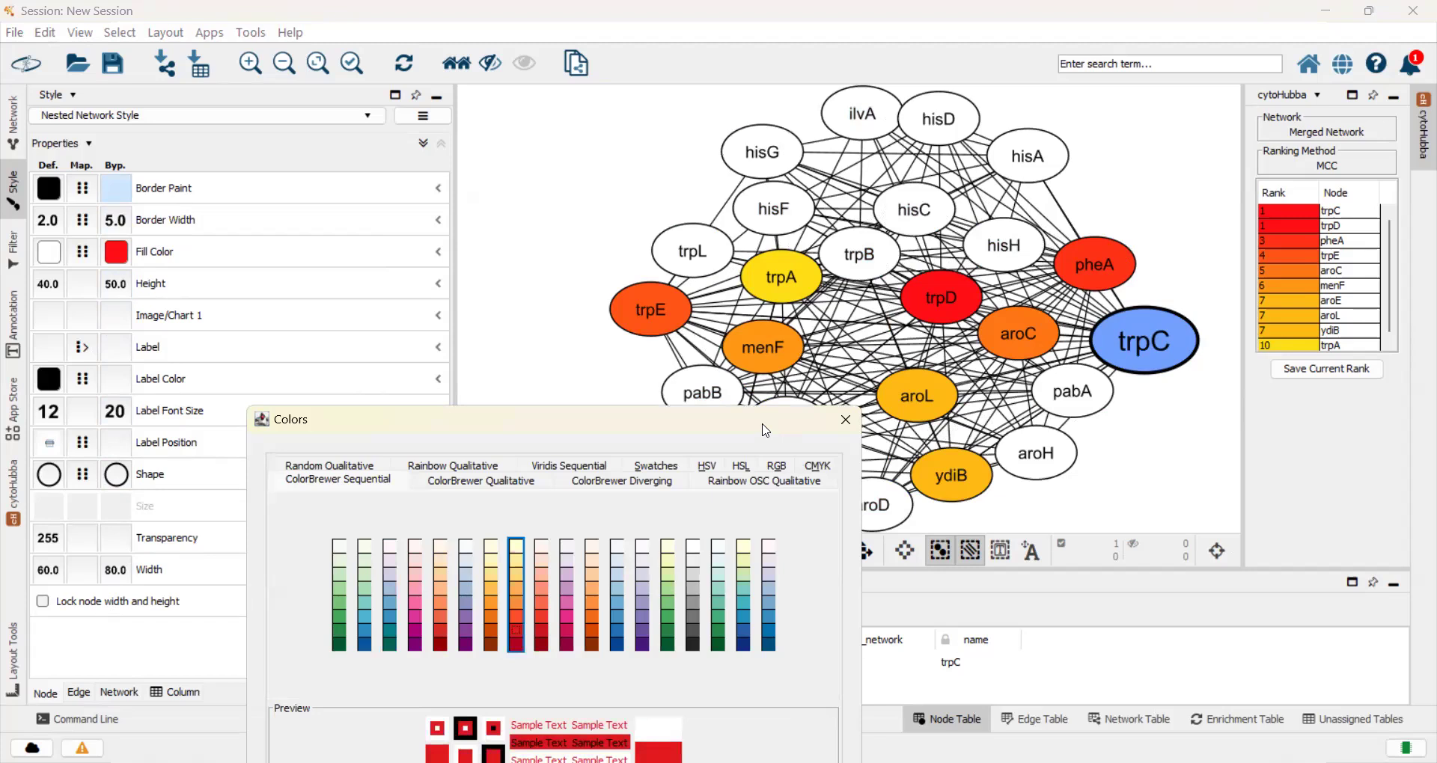
left_click_drag(765, 429, 713, 207)
left_click(694, 615)
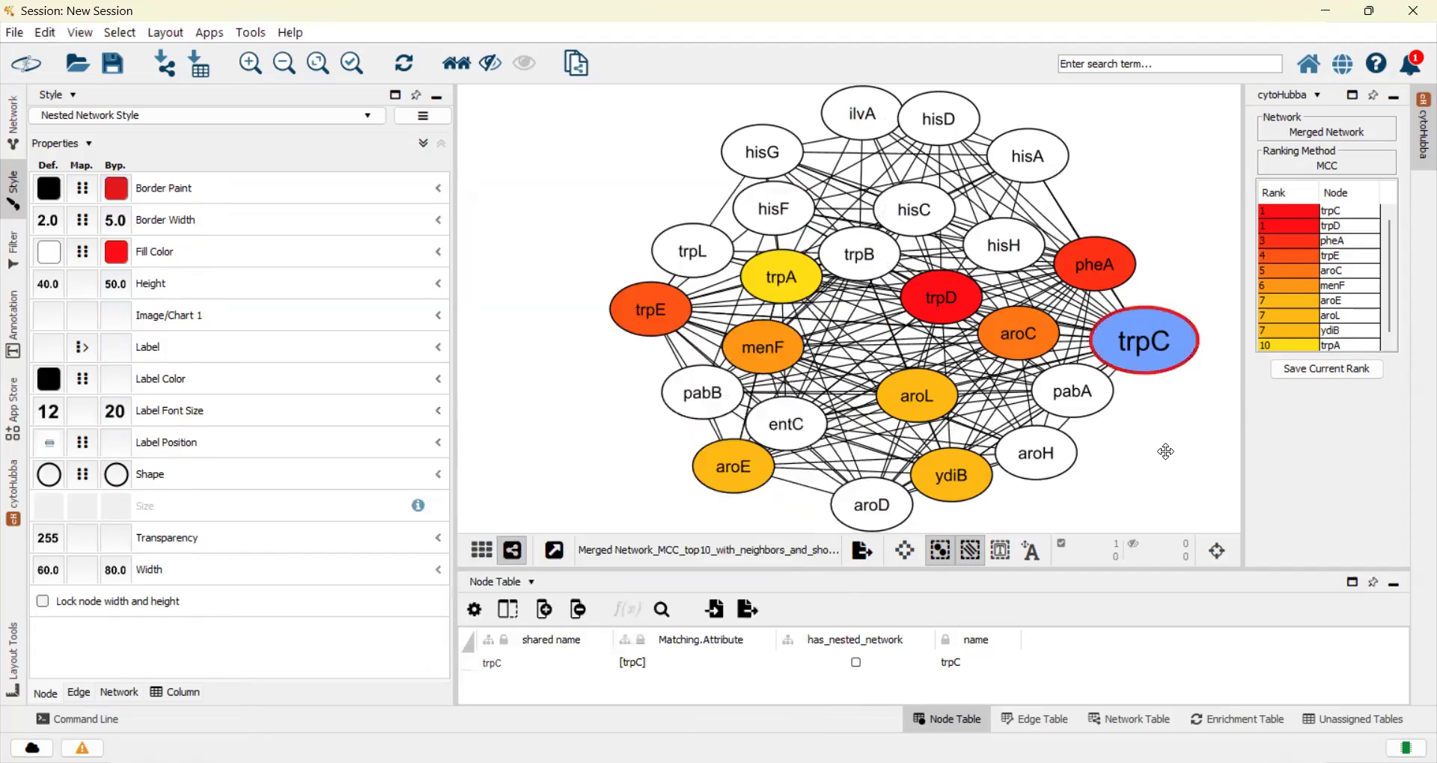
left_click(1136, 356)
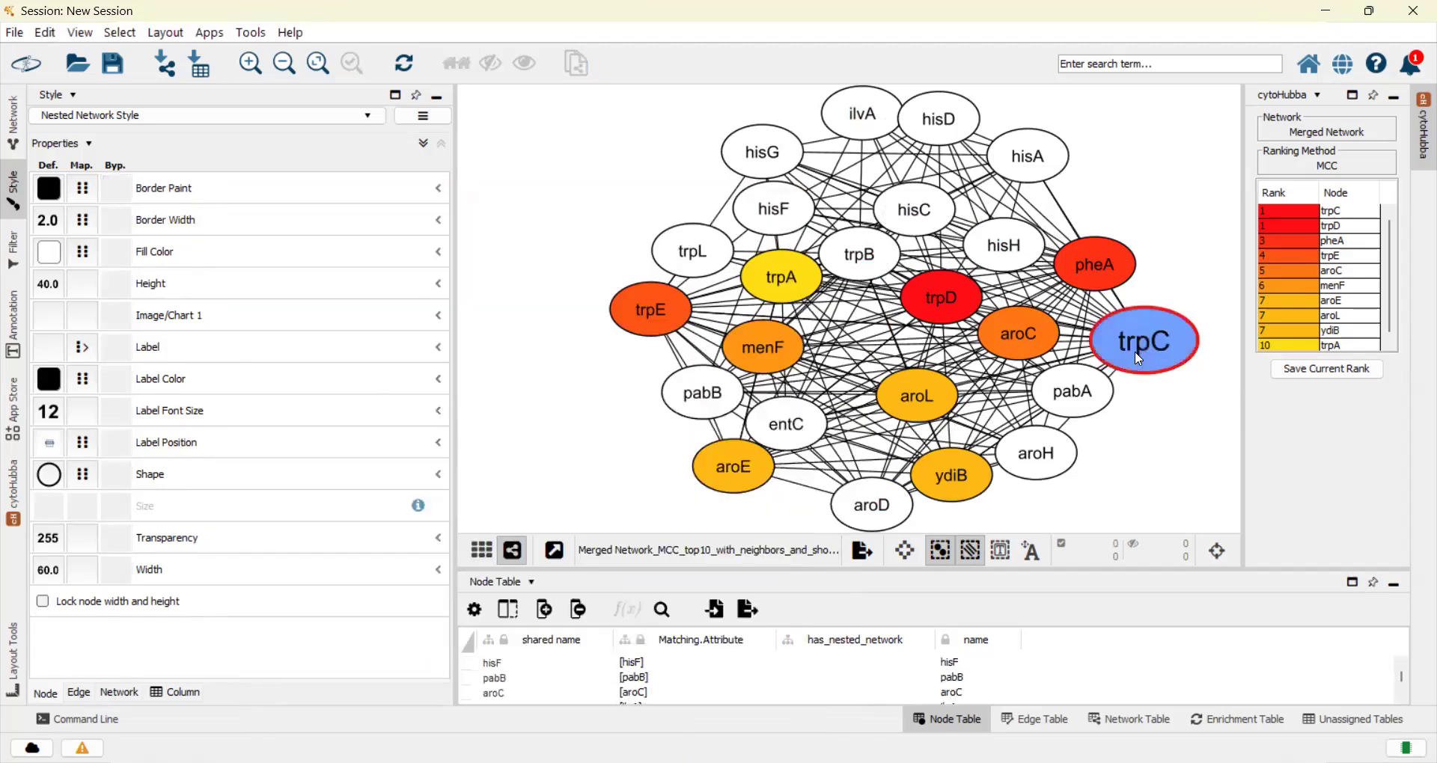
Change the trpC node's border paint bypass to the darkest shade of the grey ColorBrewer Sequential palette and clear the selection
left_click(108, 203)
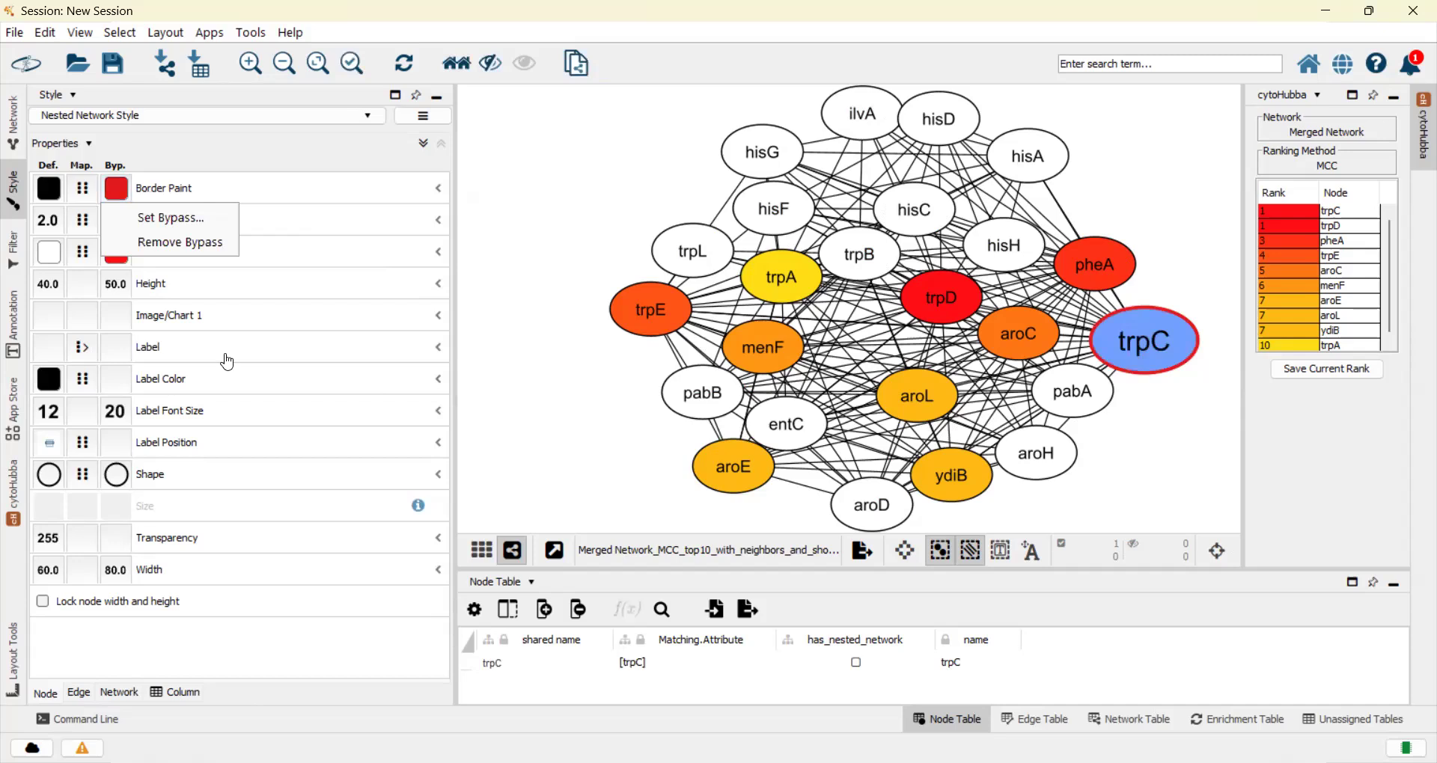
left_click(174, 226)
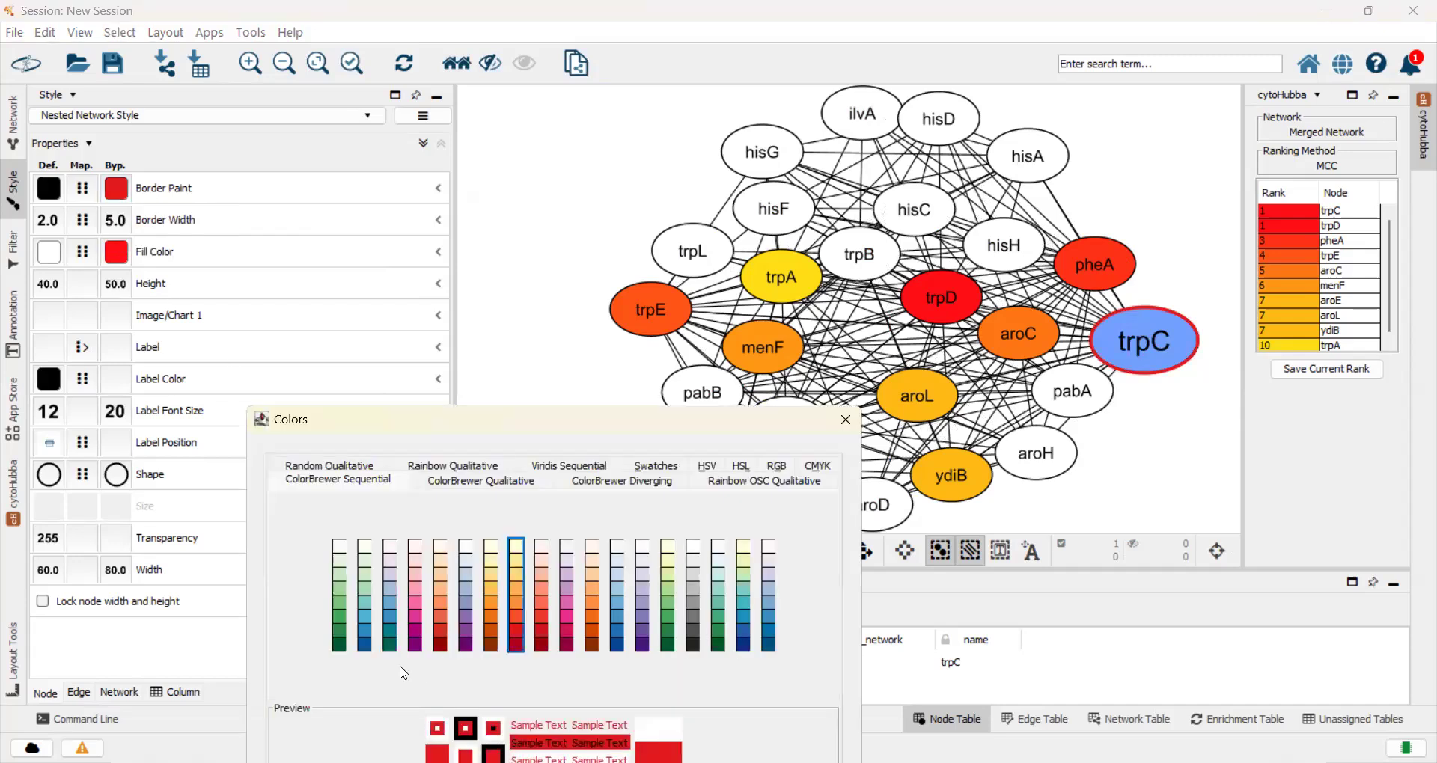
left_click(698, 648)
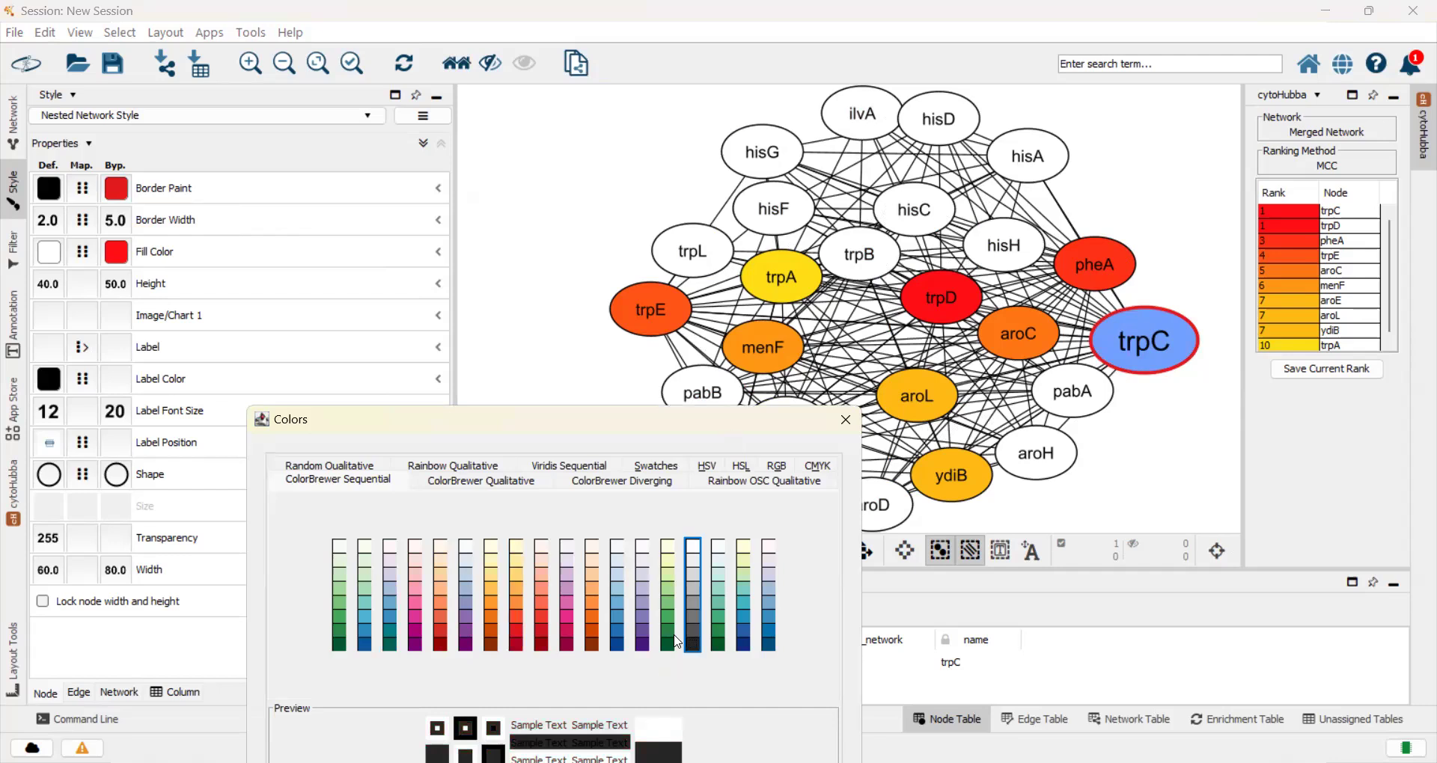
left_click(649, 681)
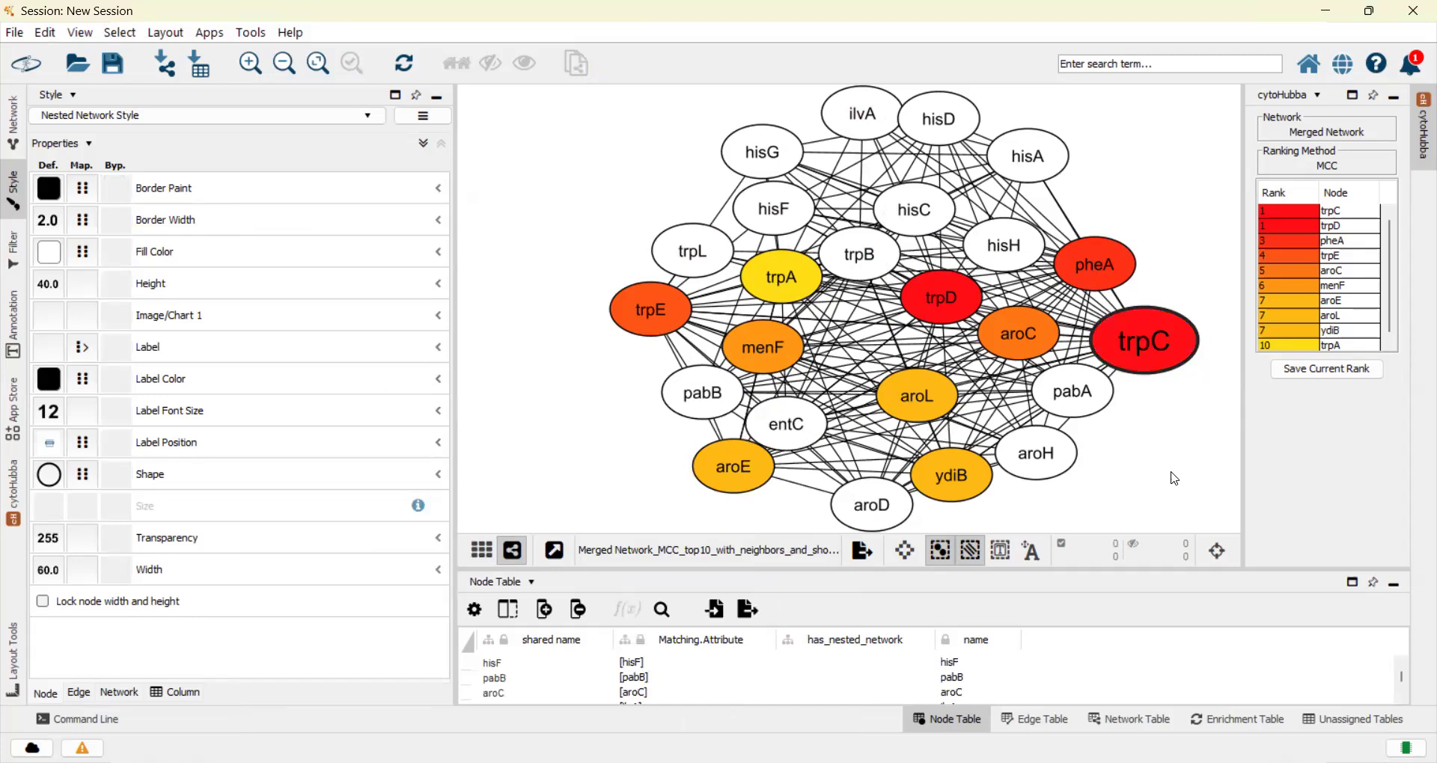
Set the trpC node's transparency bypass to 50 and deselect the node to view its fill
left_click(1157, 348)
left_click(116, 538)
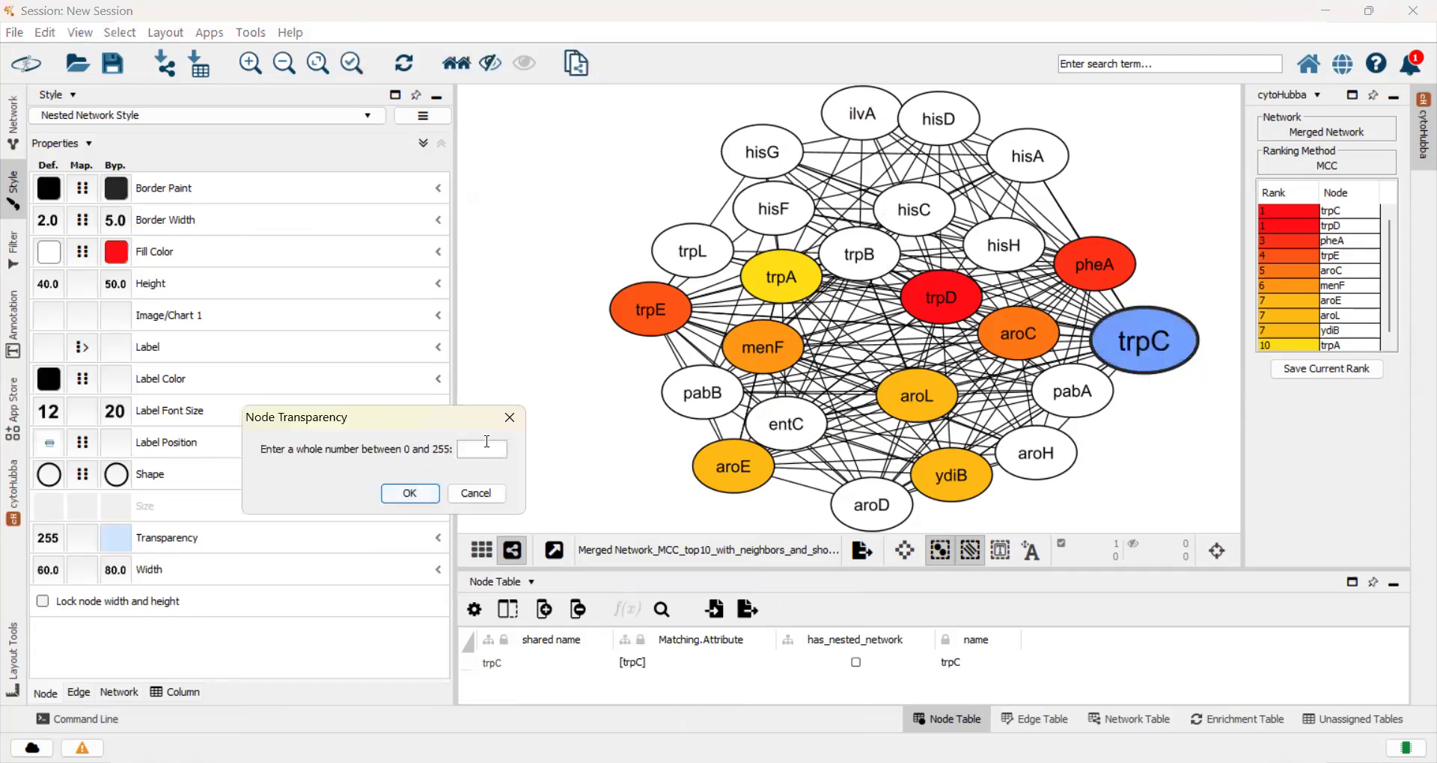
type("50")
key("Return")
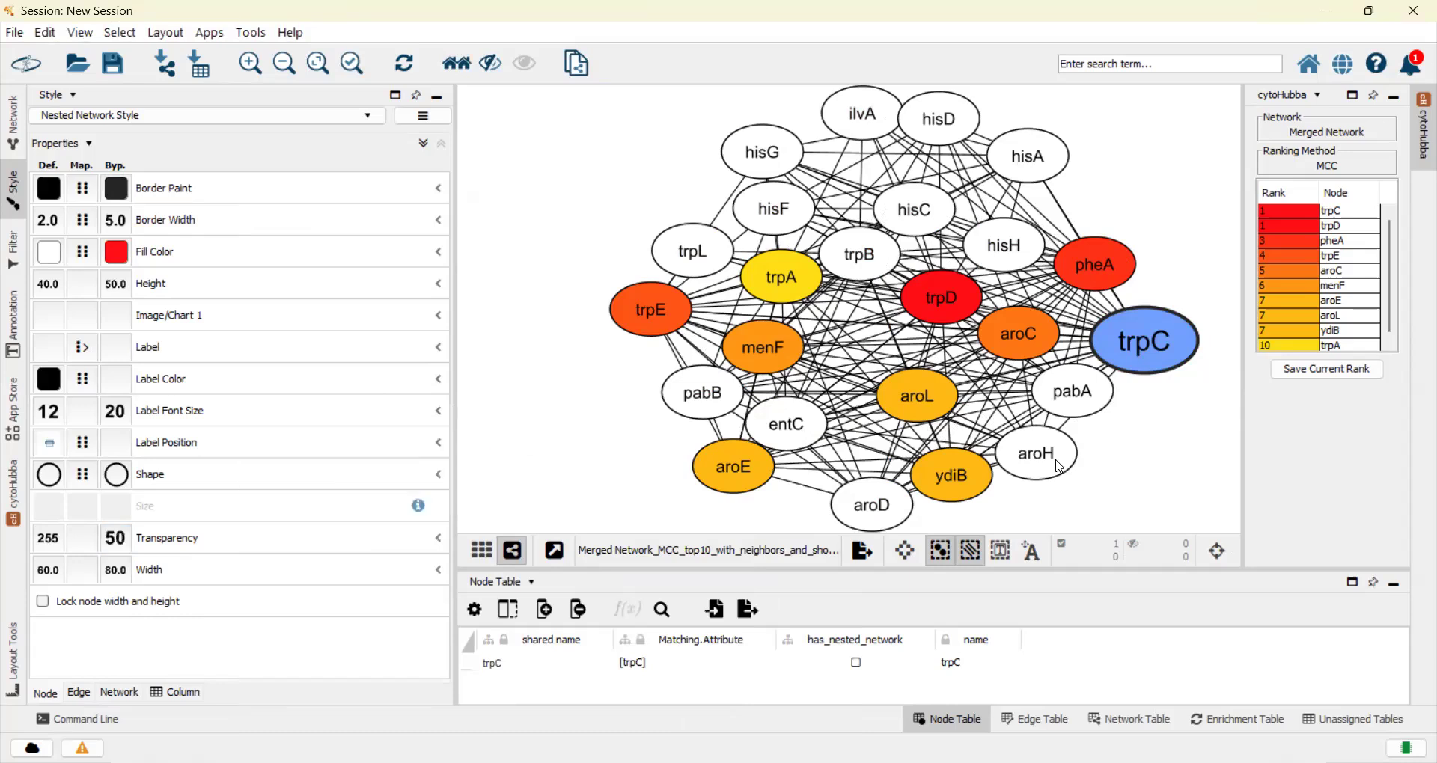
left_click(1174, 407)
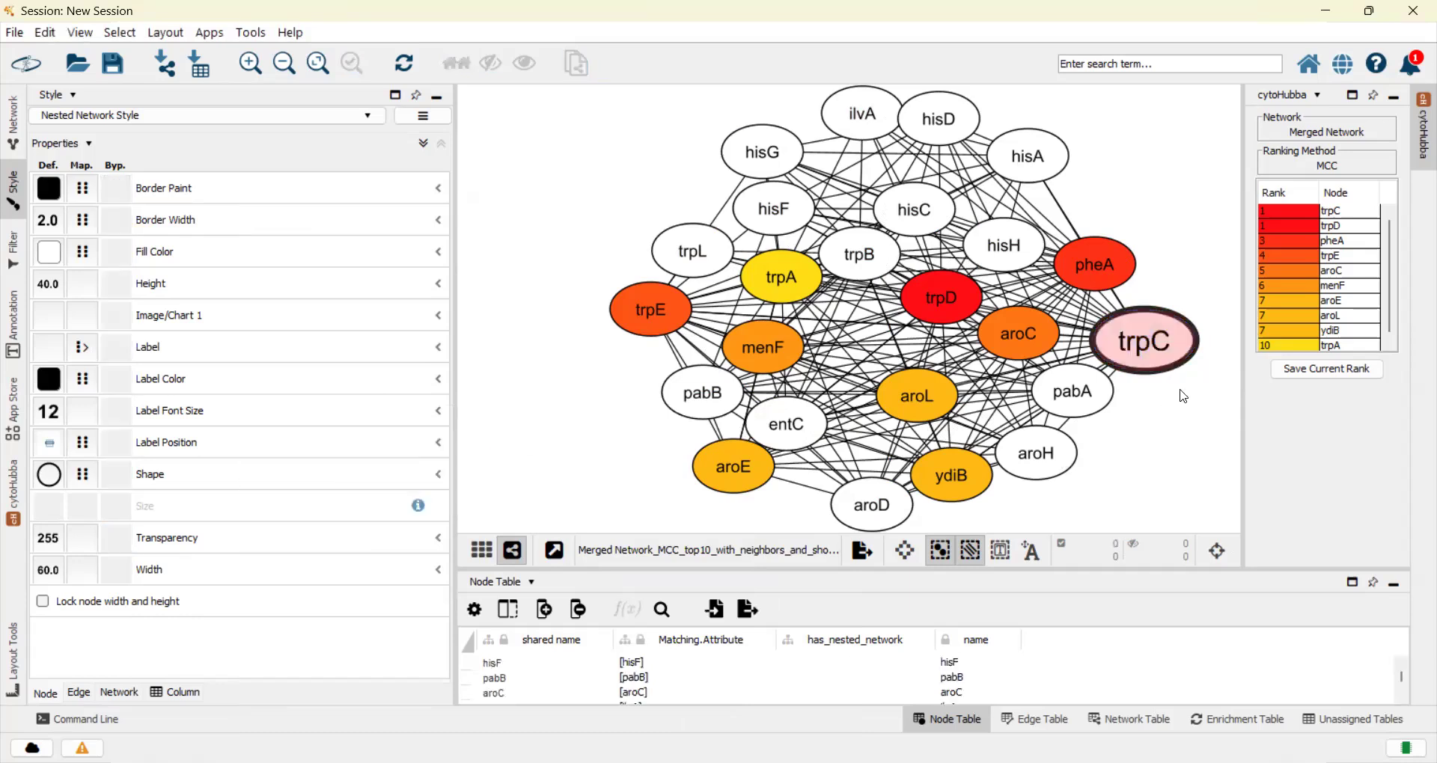
Set the trpC node's transparency bypass to 10 and deselect the node
left_click(1151, 344)
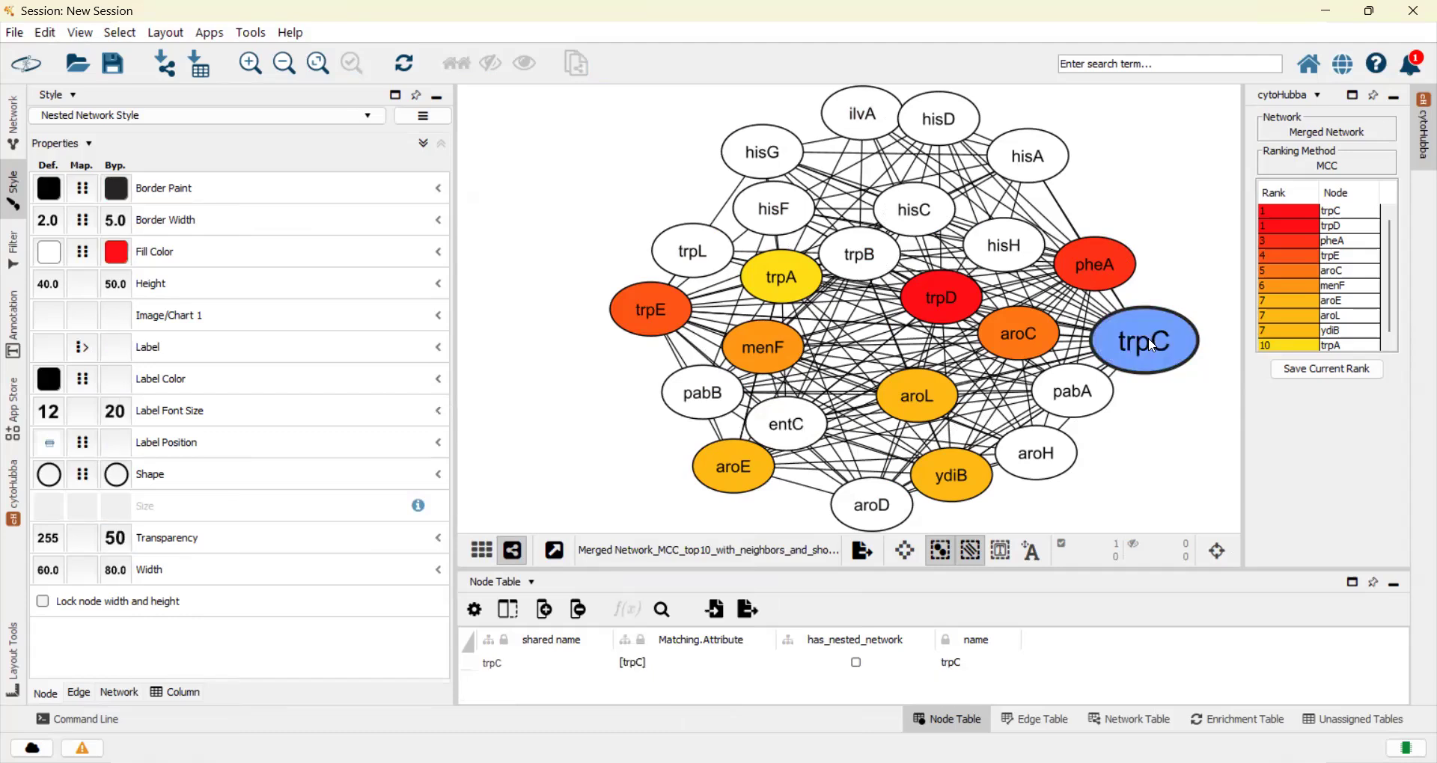
right_click(116, 543)
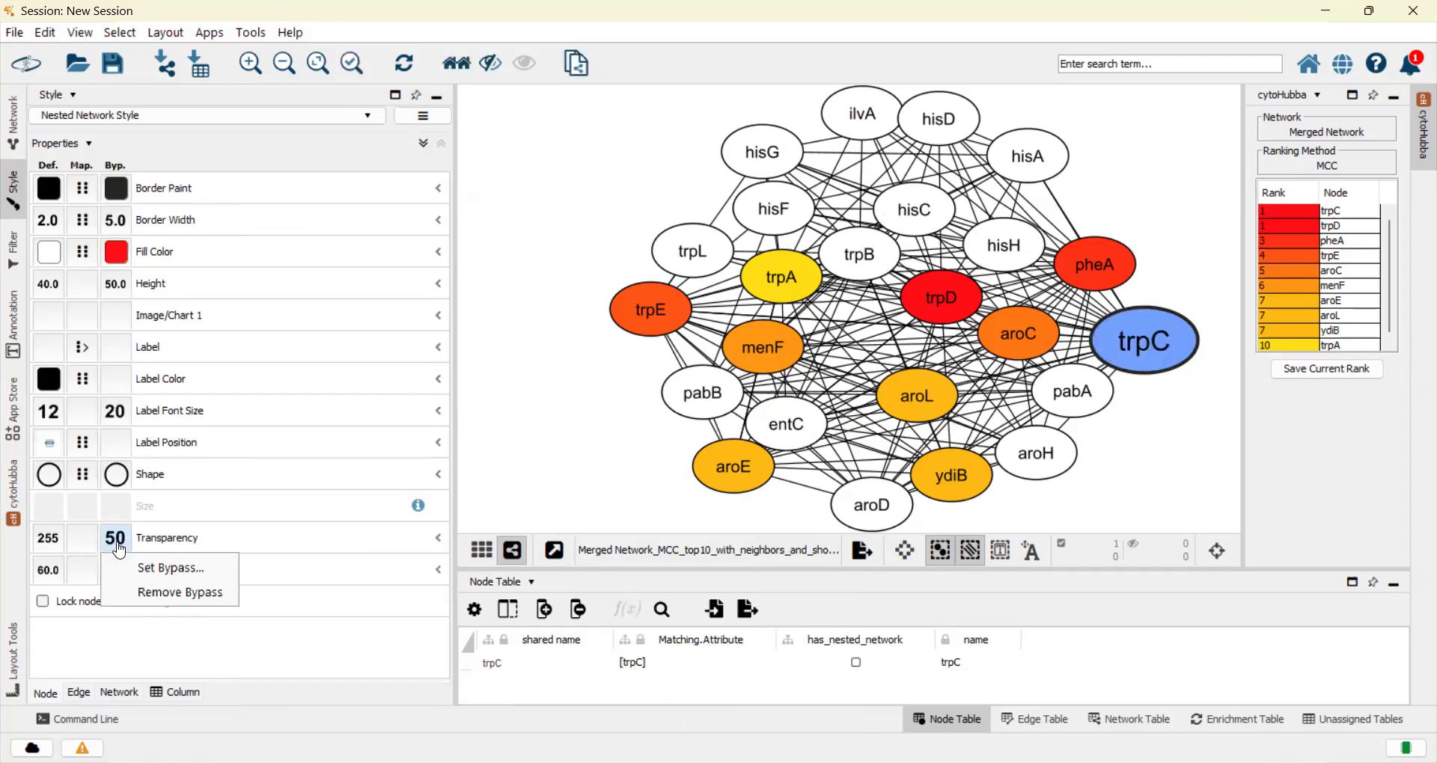
left_click(182, 568)
left_click_drag(493, 449, 510, 452)
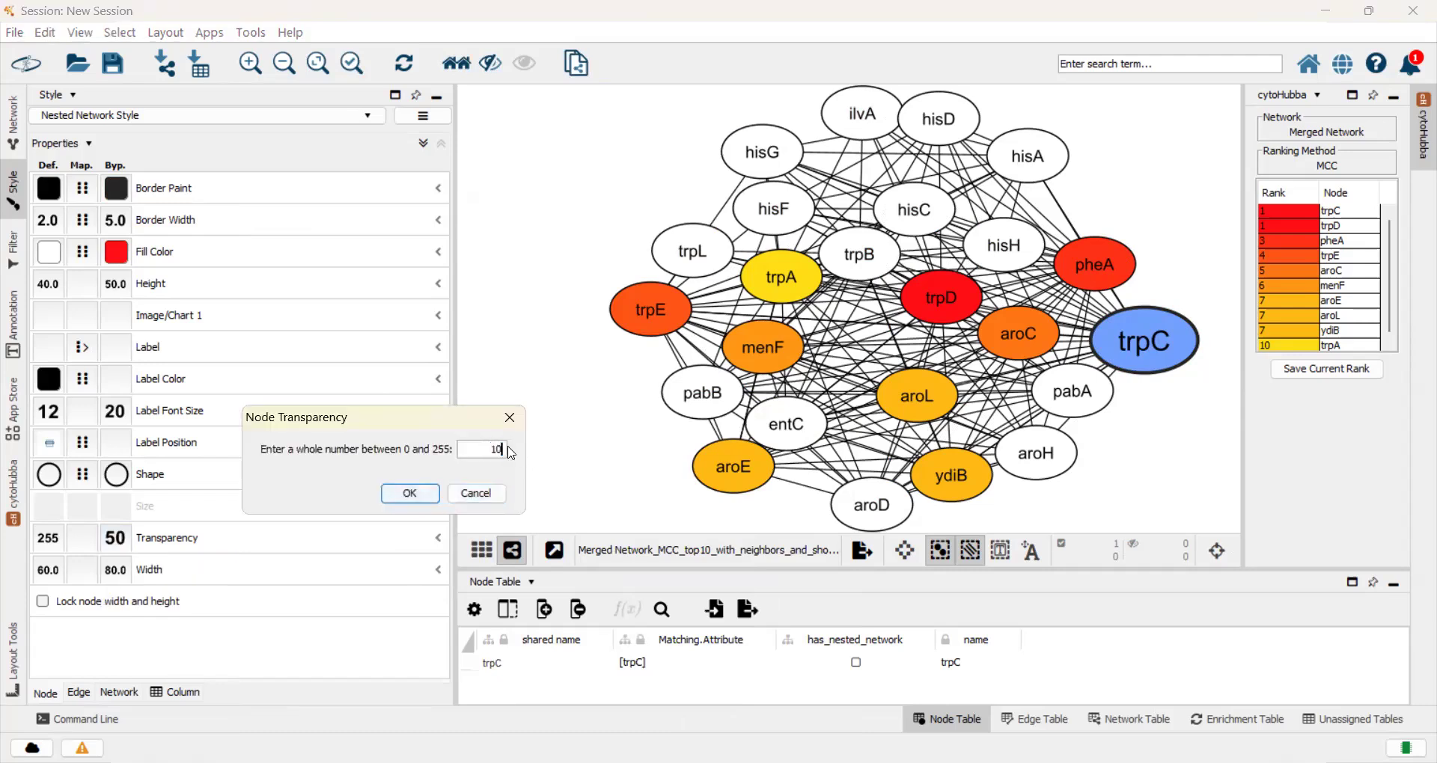
key("Return")
left_click(1159, 434)
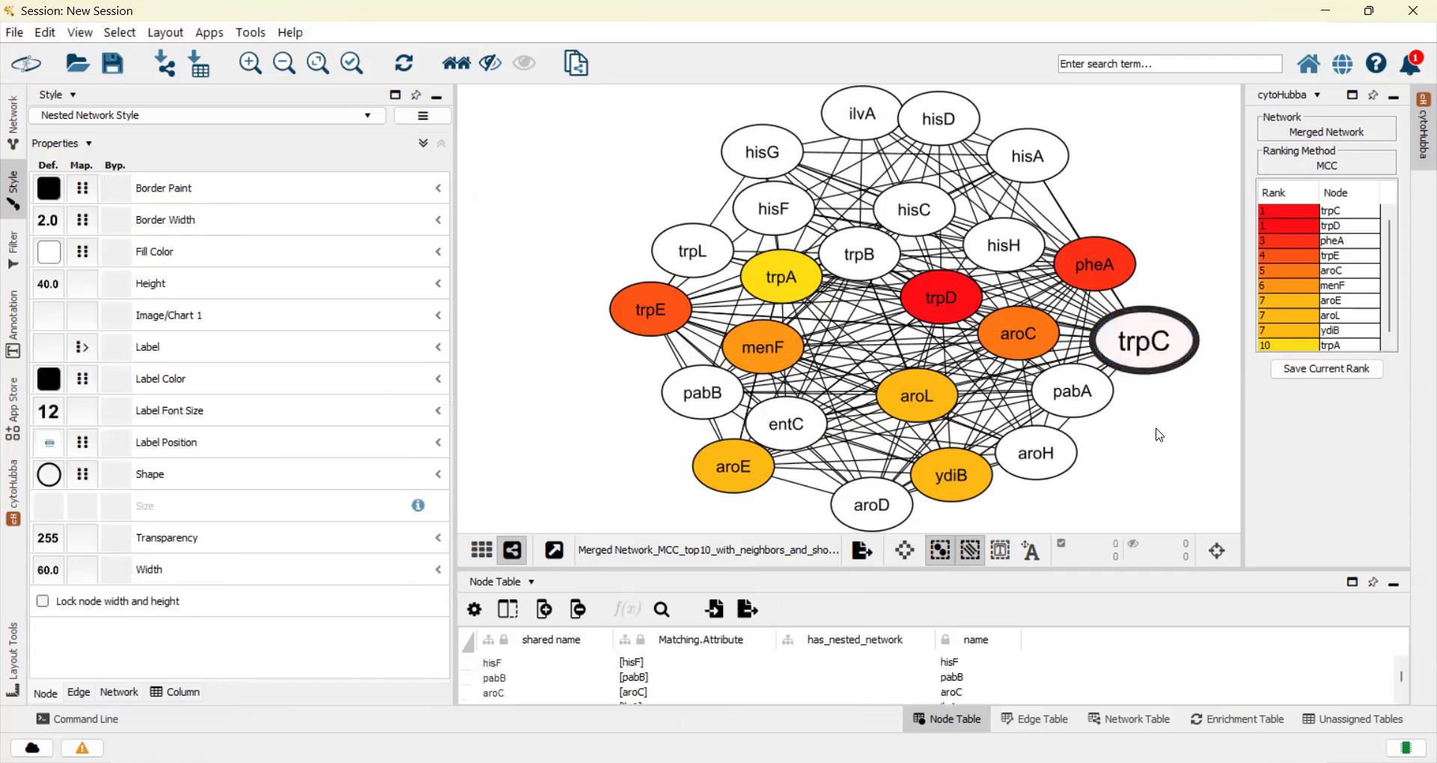
left_click(1165, 363)
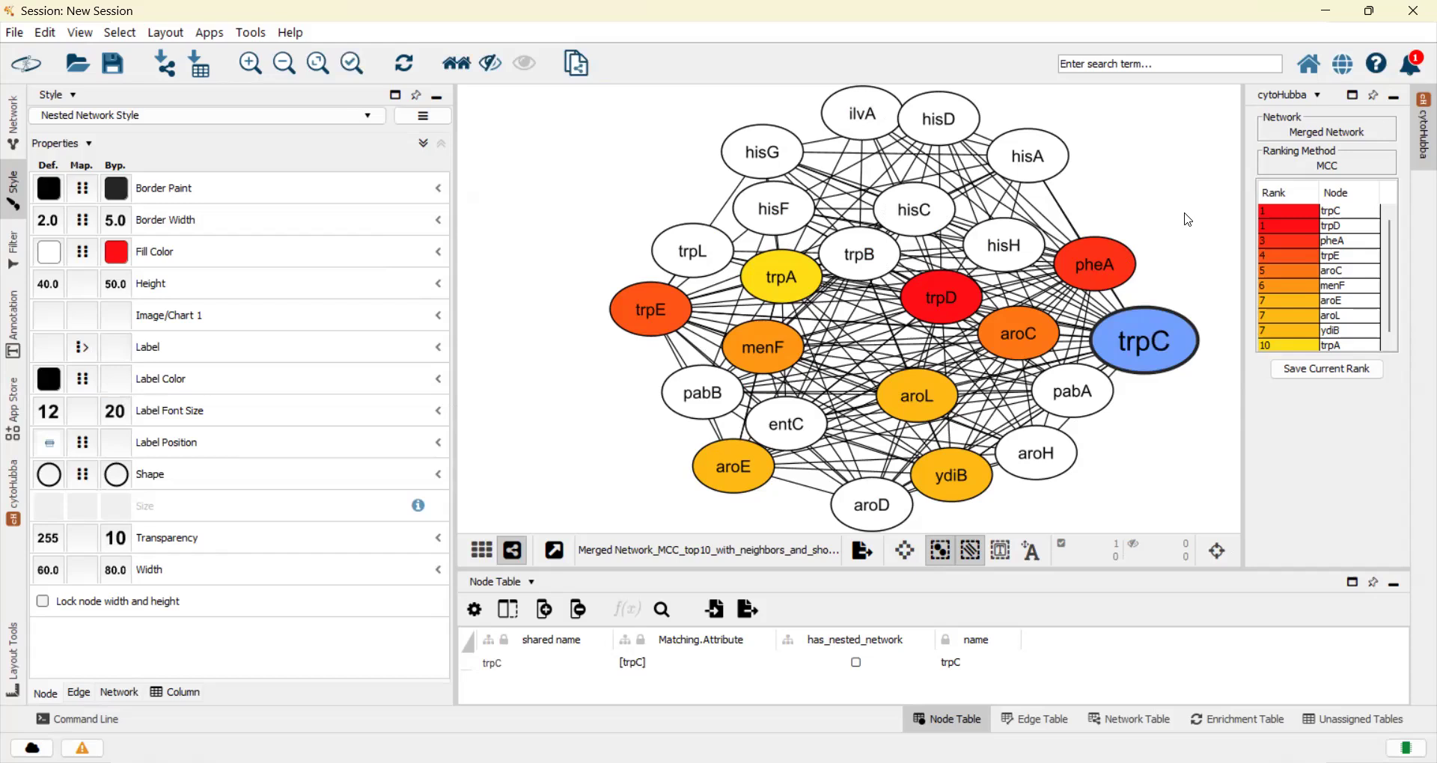
left_click(1156, 247)
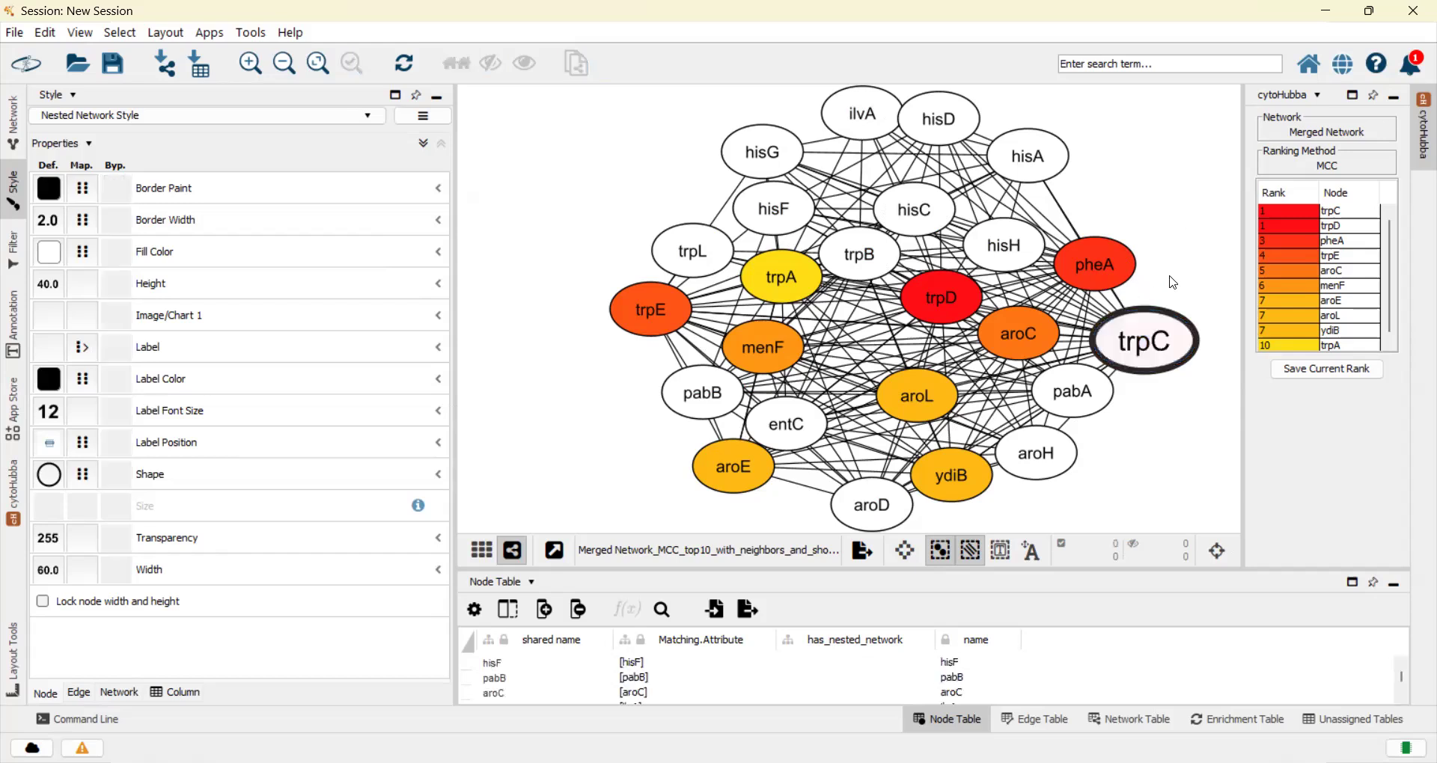
Select the pheA node and set its label font size bypass to 25
left_click(1113, 258)
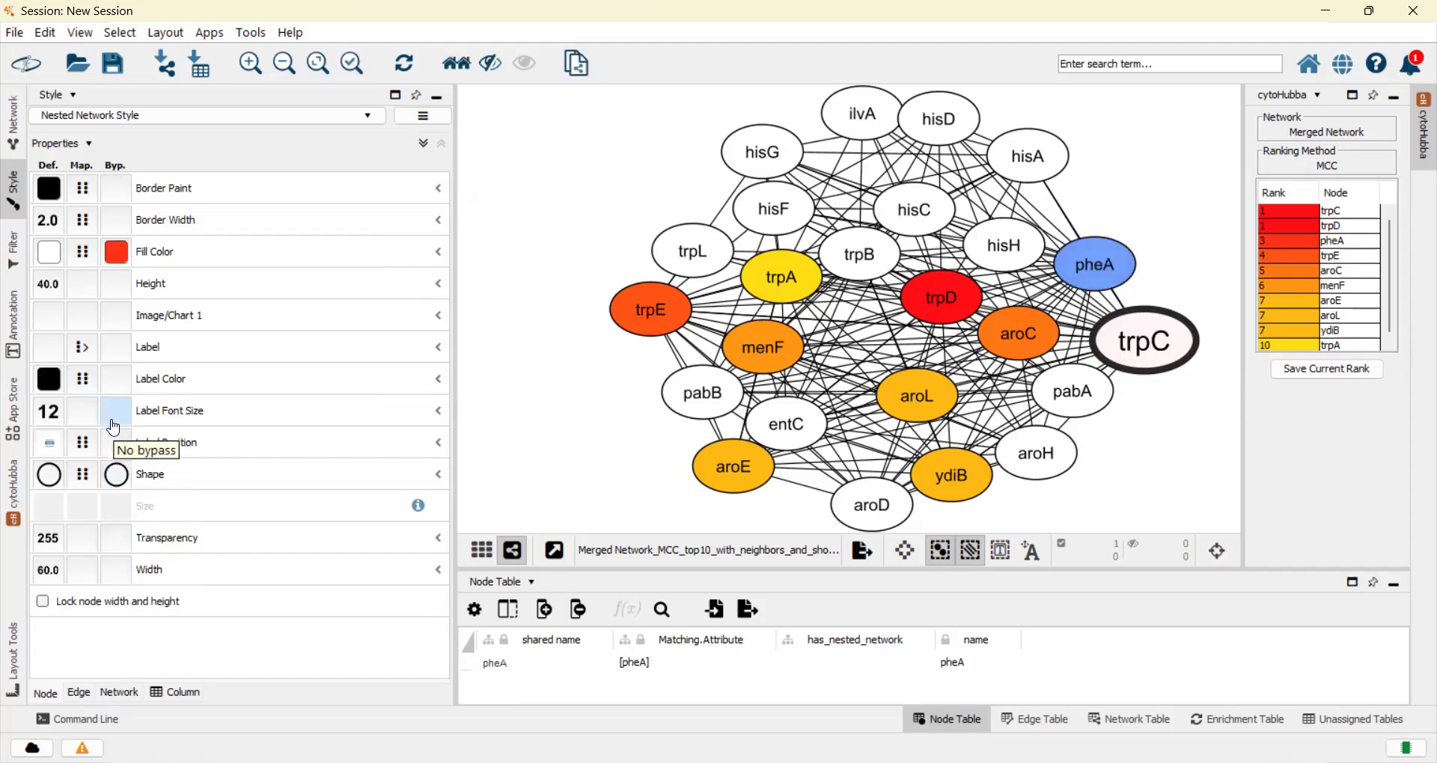
left_click(115, 378)
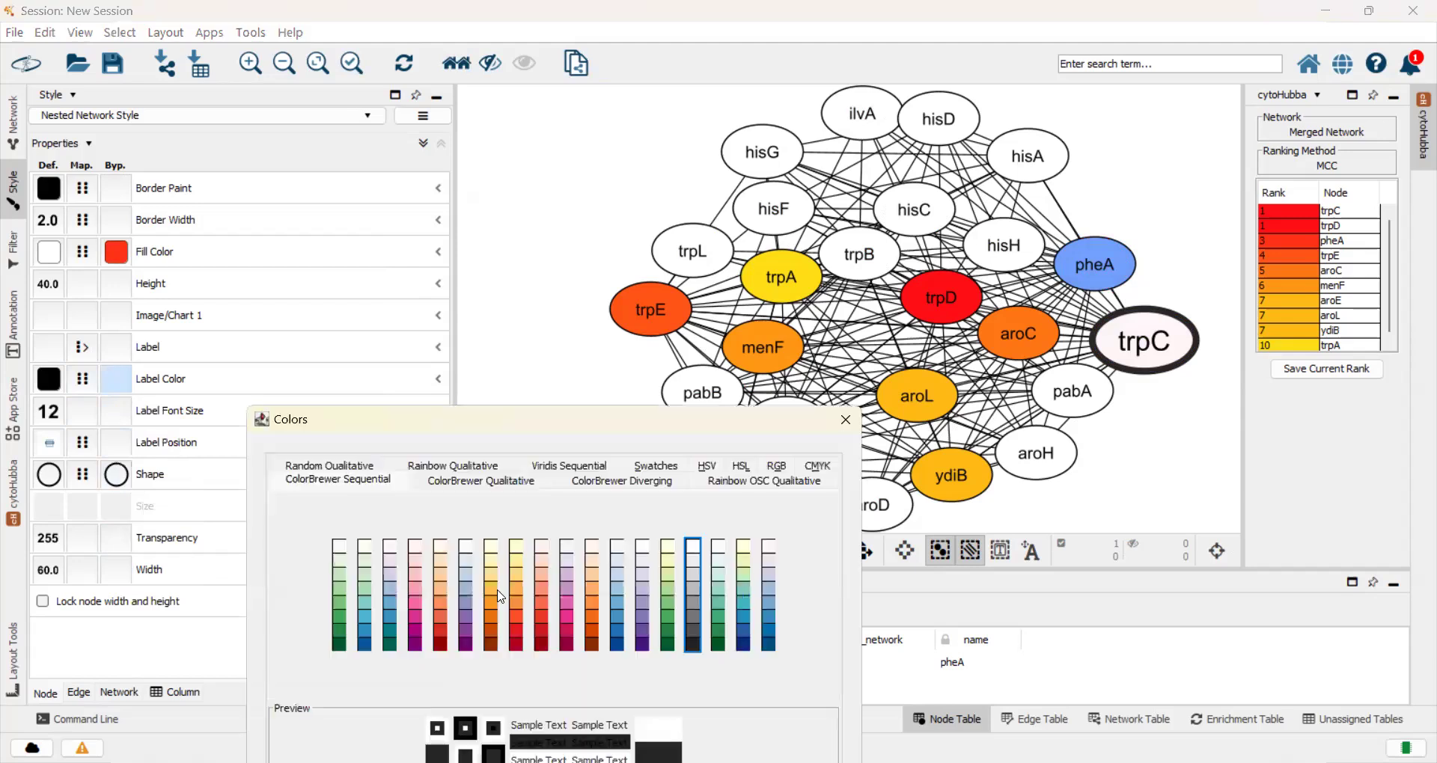
left_click(846, 420)
left_click(112, 418)
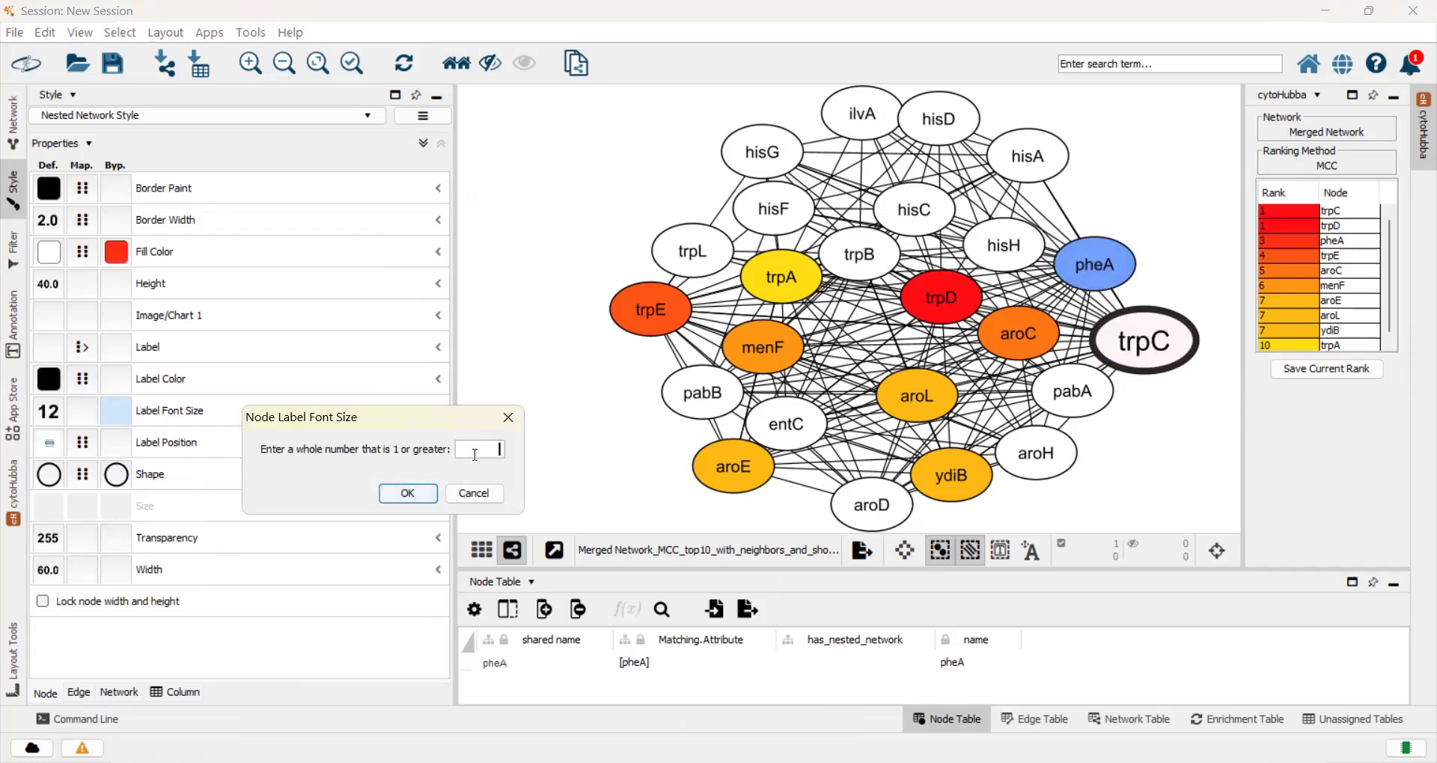
key("Return")
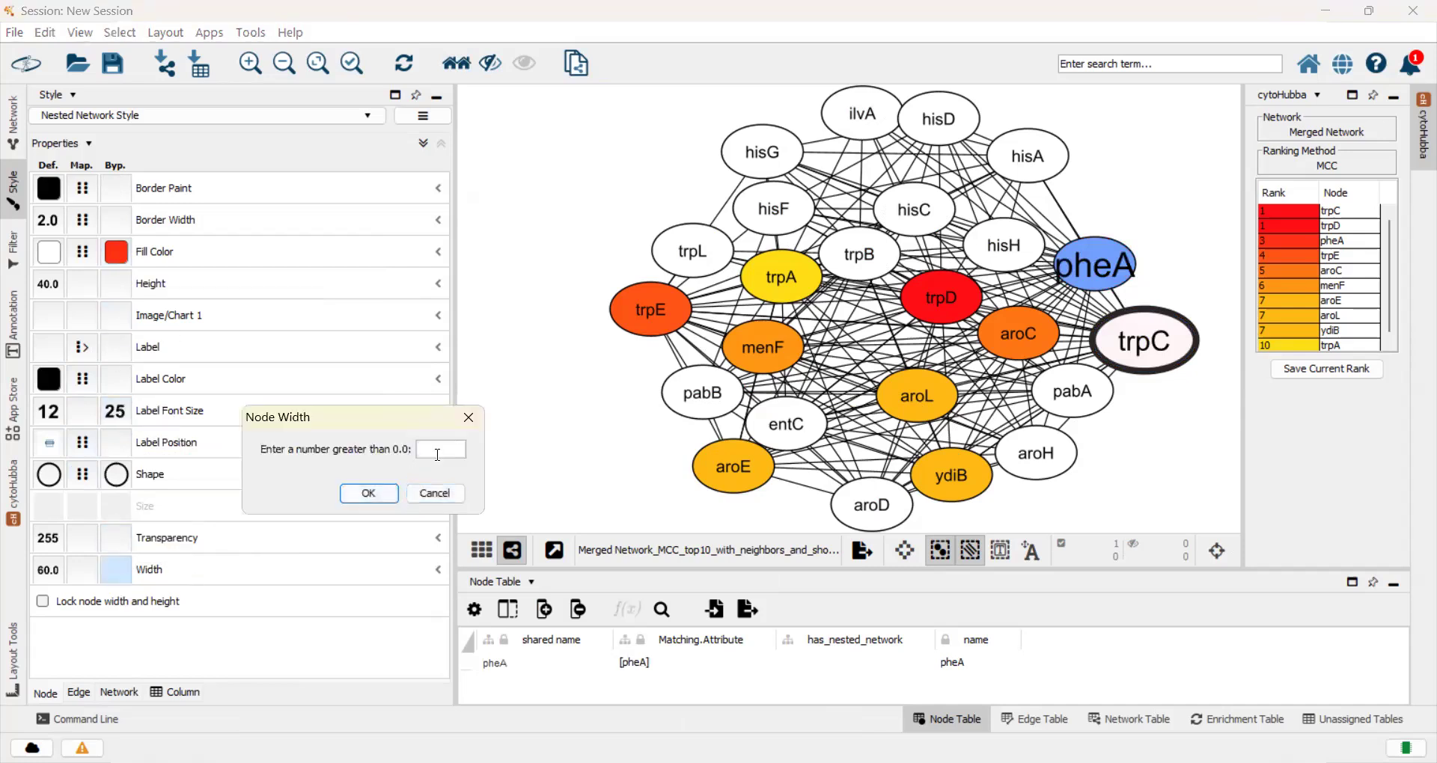
Set the pheA node's width bypass to 50 and its height bypass to 70
type("50")
key("Return")
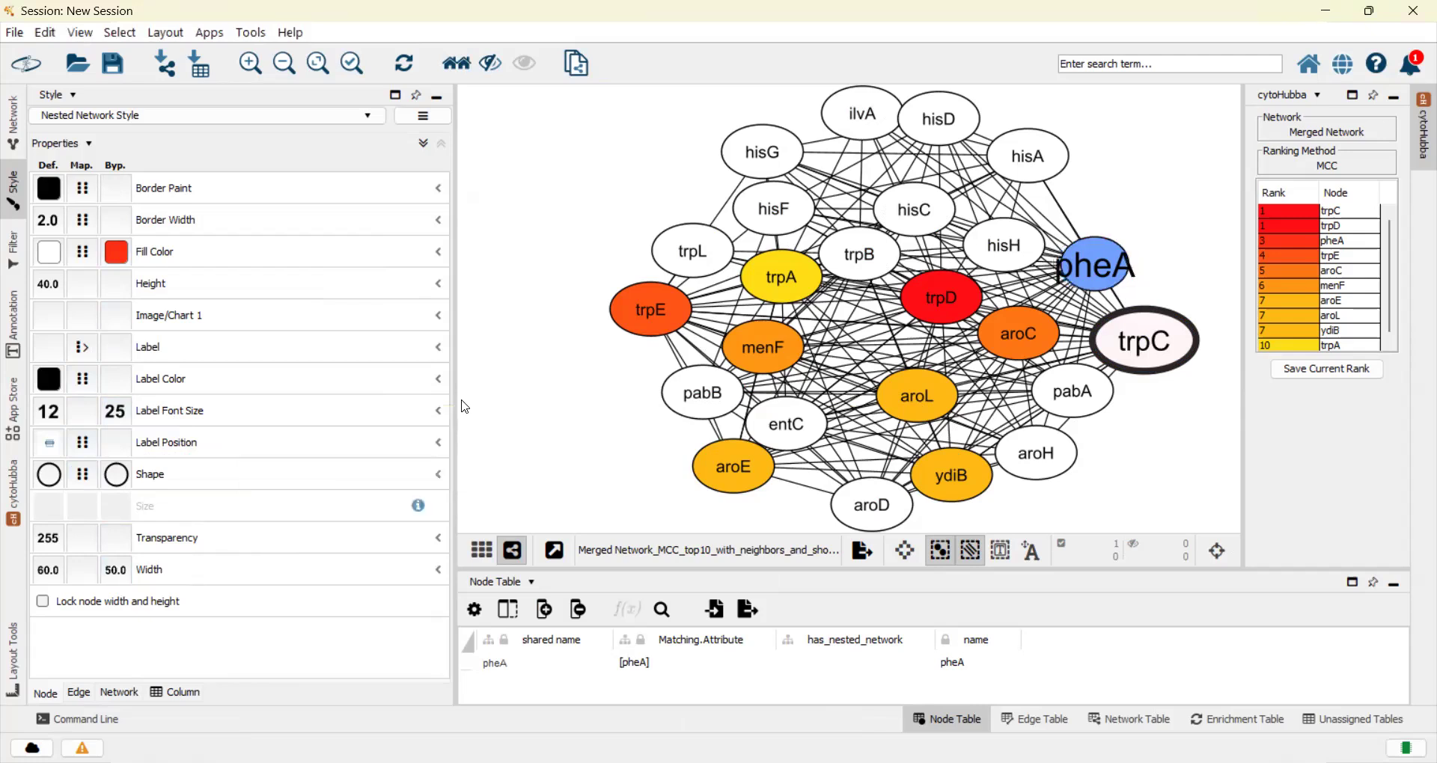
left_click(116, 284)
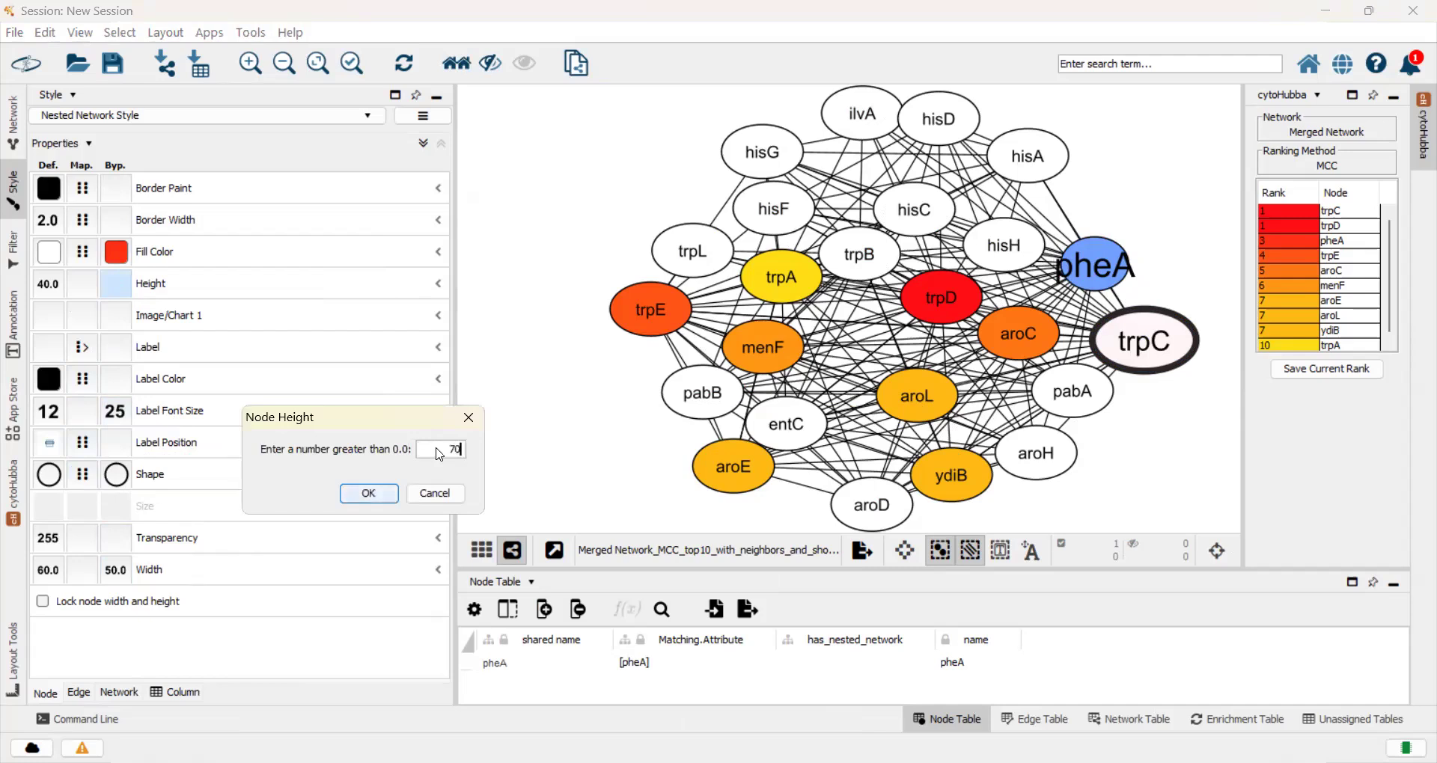
key("Return")
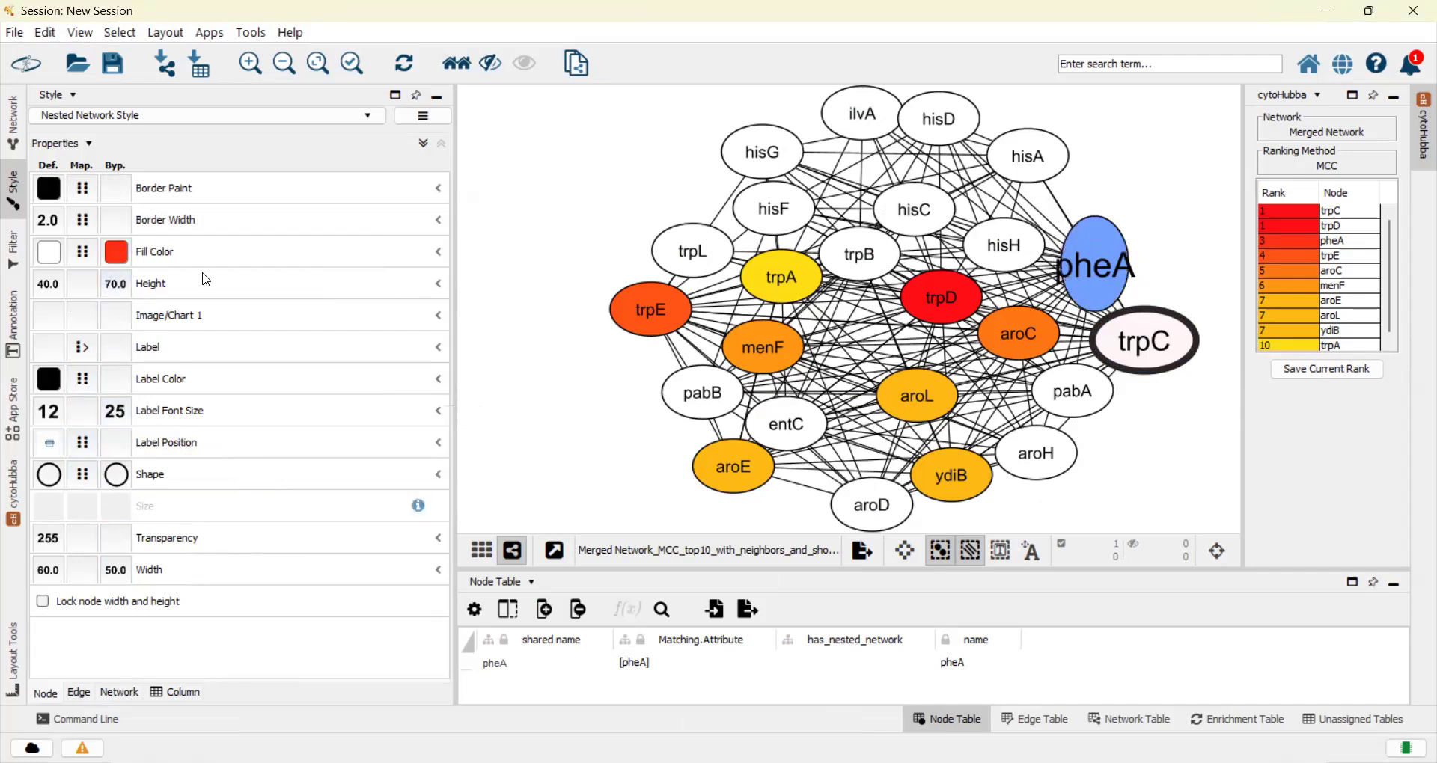
Change the pheA node's height bypass to 50
left_click(123, 288)
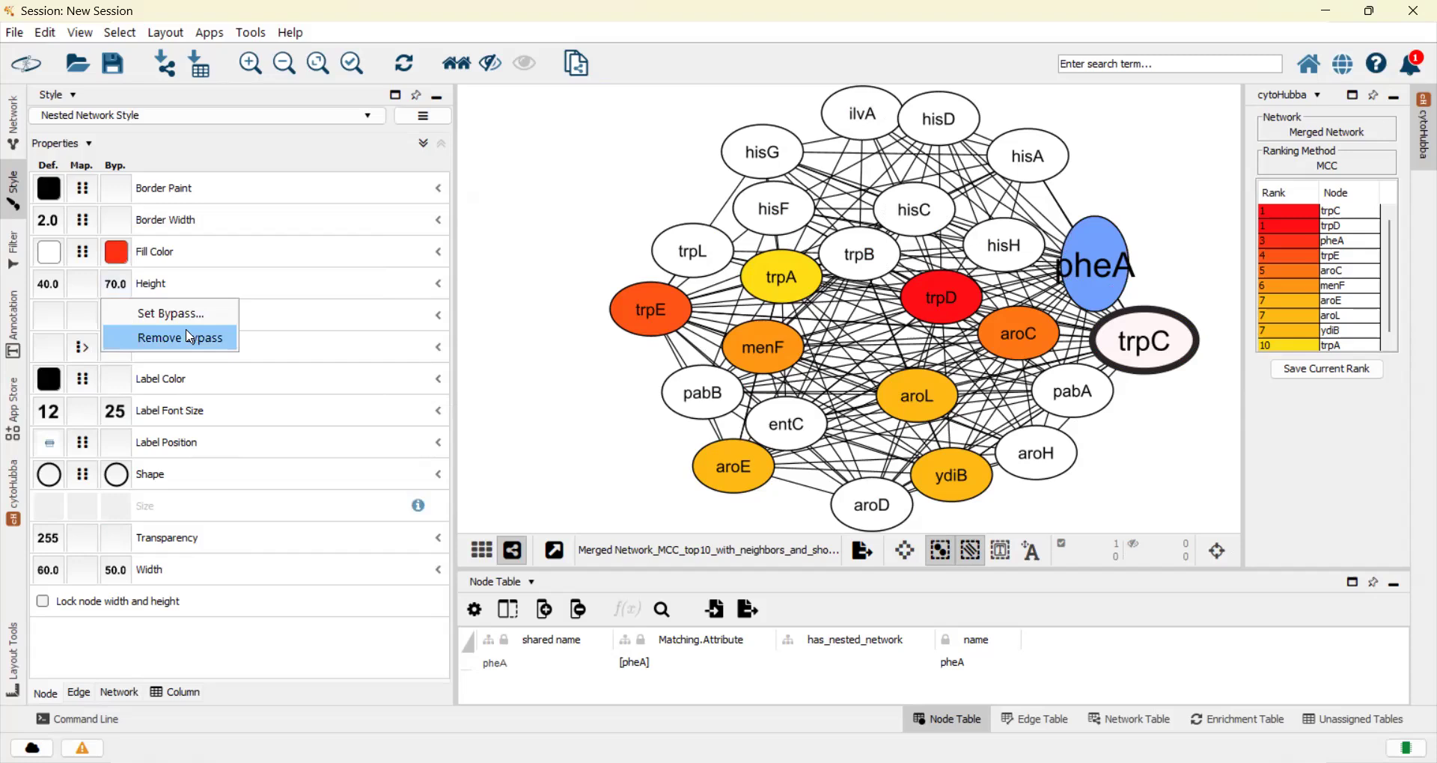
left_click(187, 316)
left_click_drag(432, 450, 463, 450)
type("50")
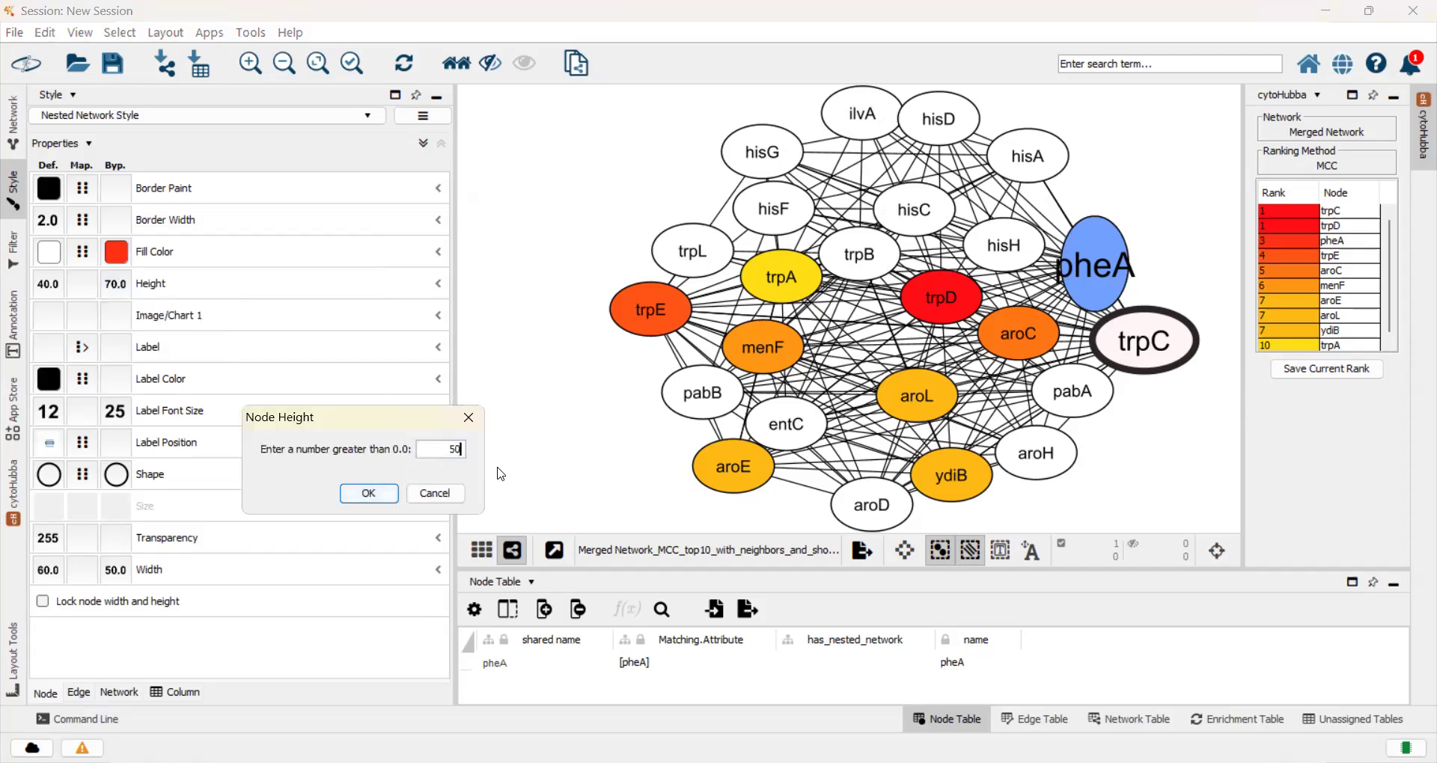
key("Return")
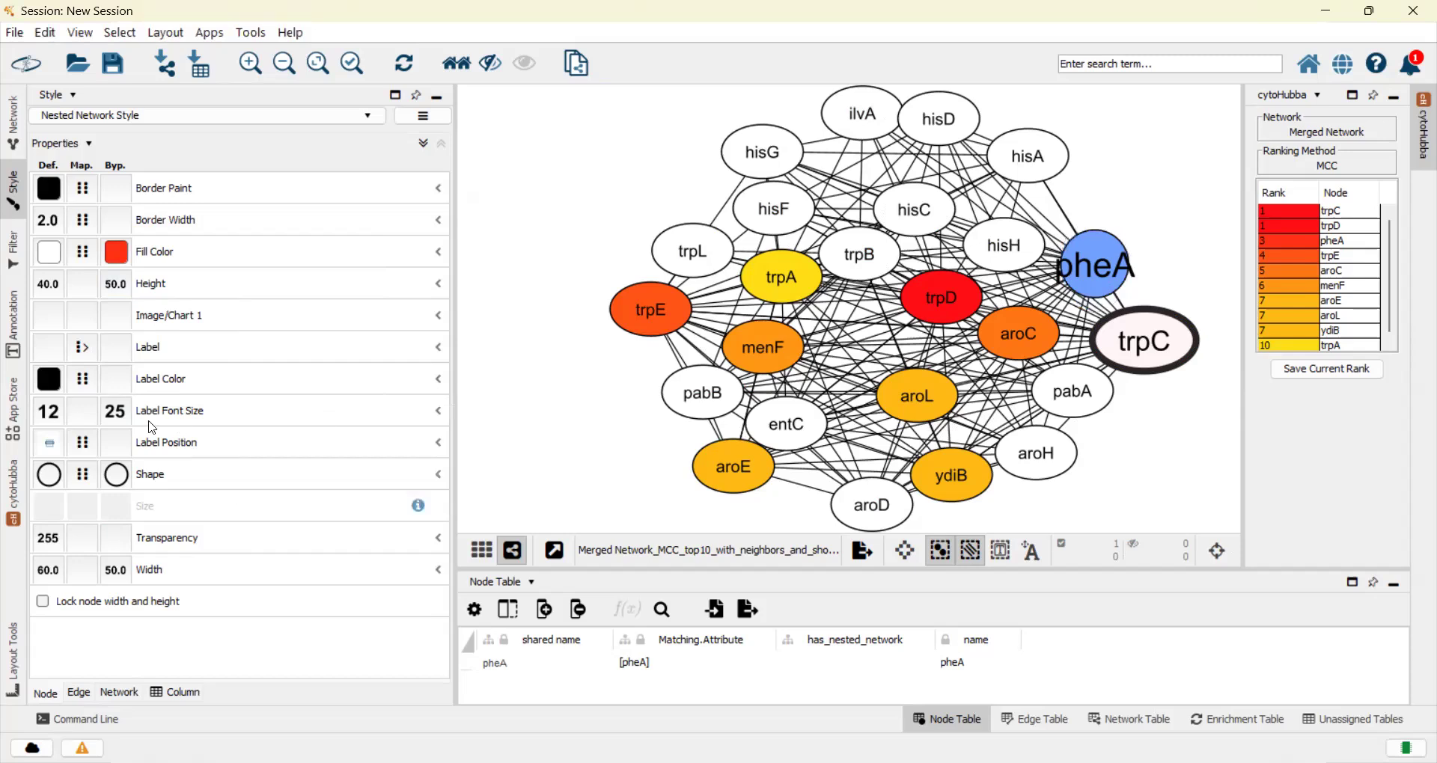
Increase the pheA node's label font size bypass to 30
left_click(122, 417)
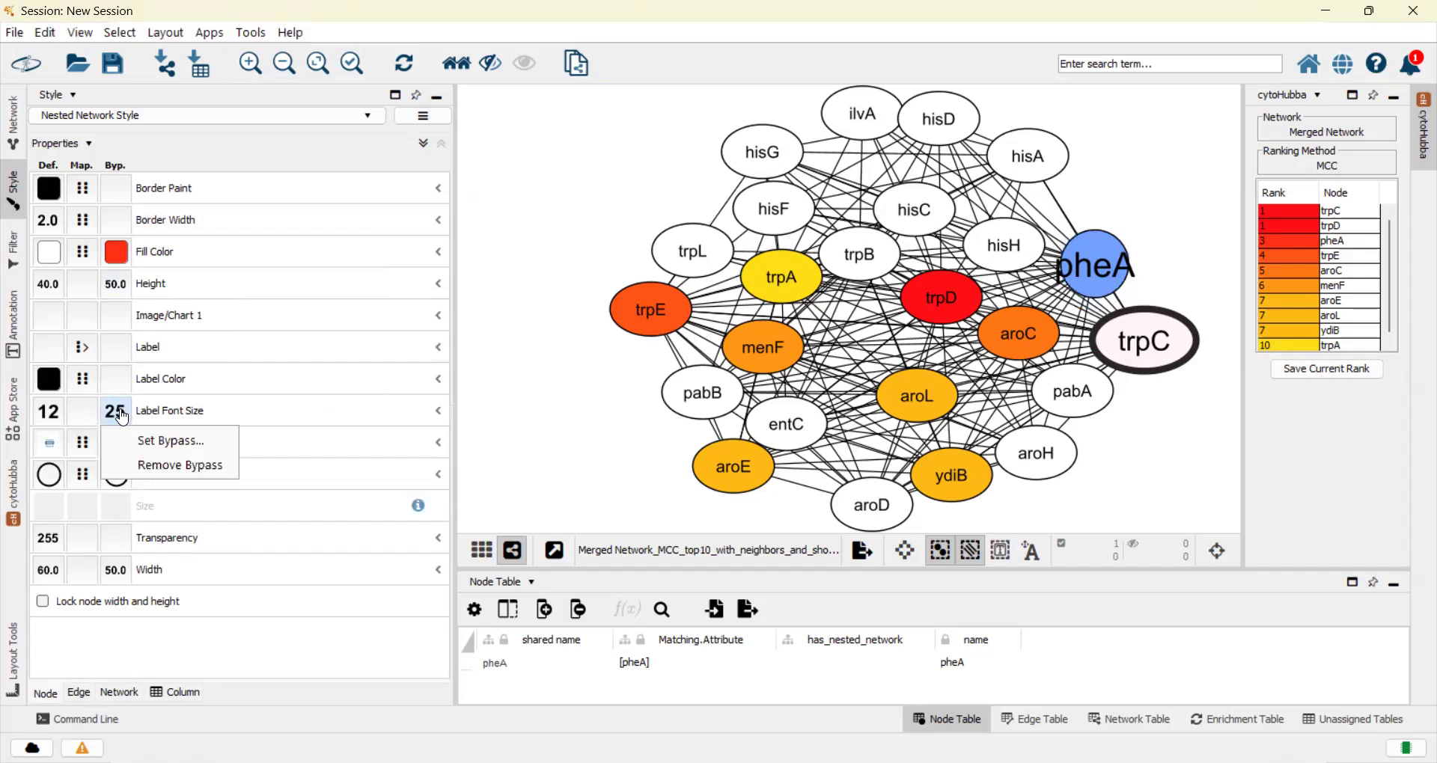
left_click(157, 452)
type("30")
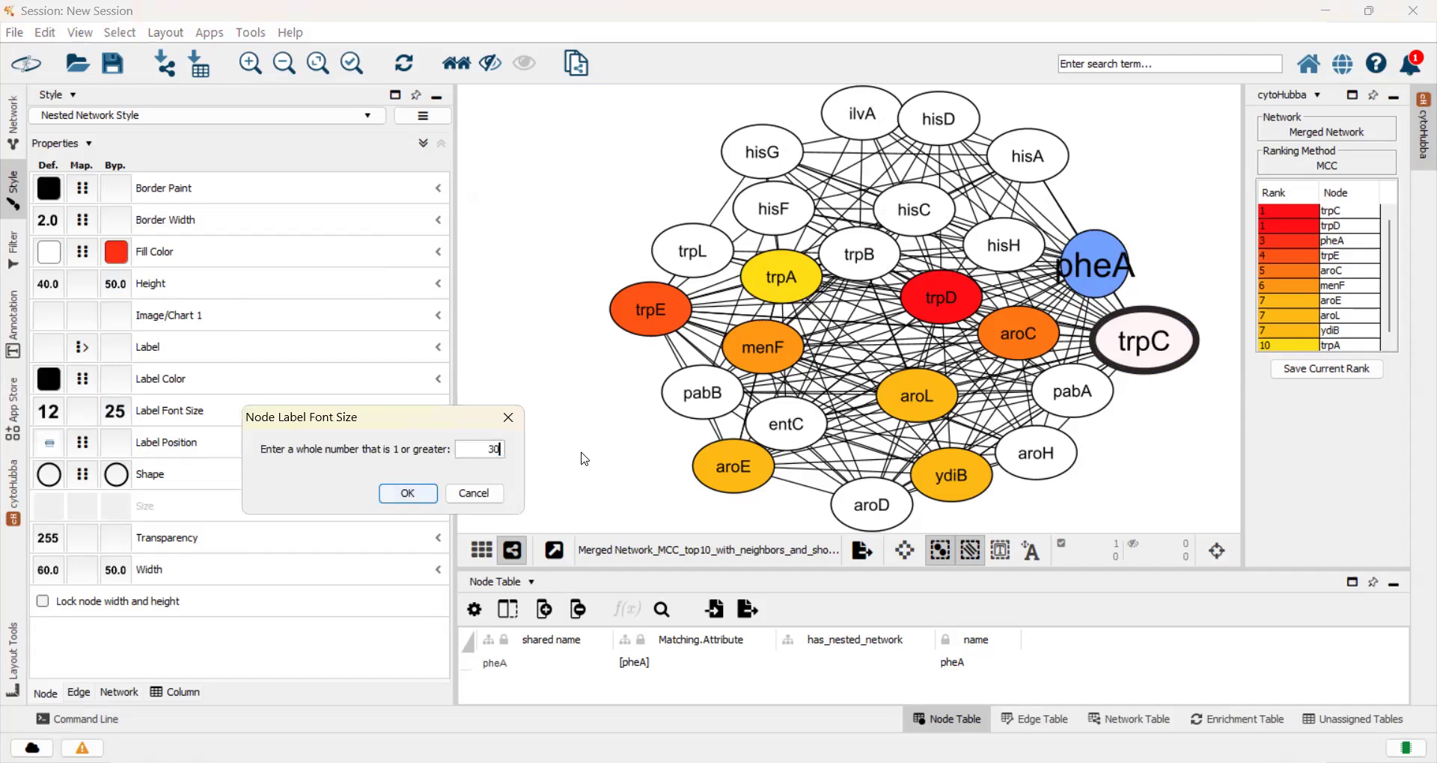
key("Return")
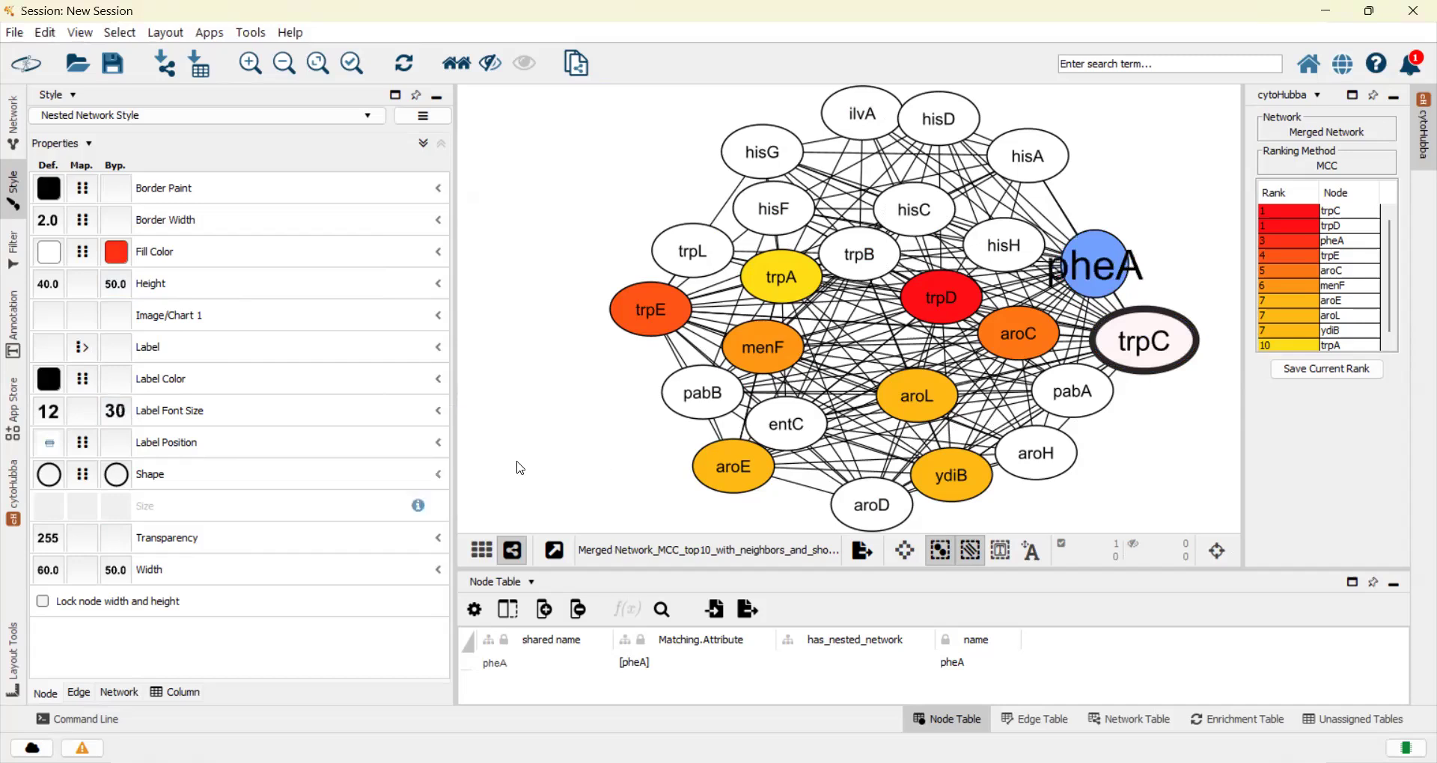
Change the pheA node's width bypass to 70
left_click(108, 581)
left_click(164, 600)
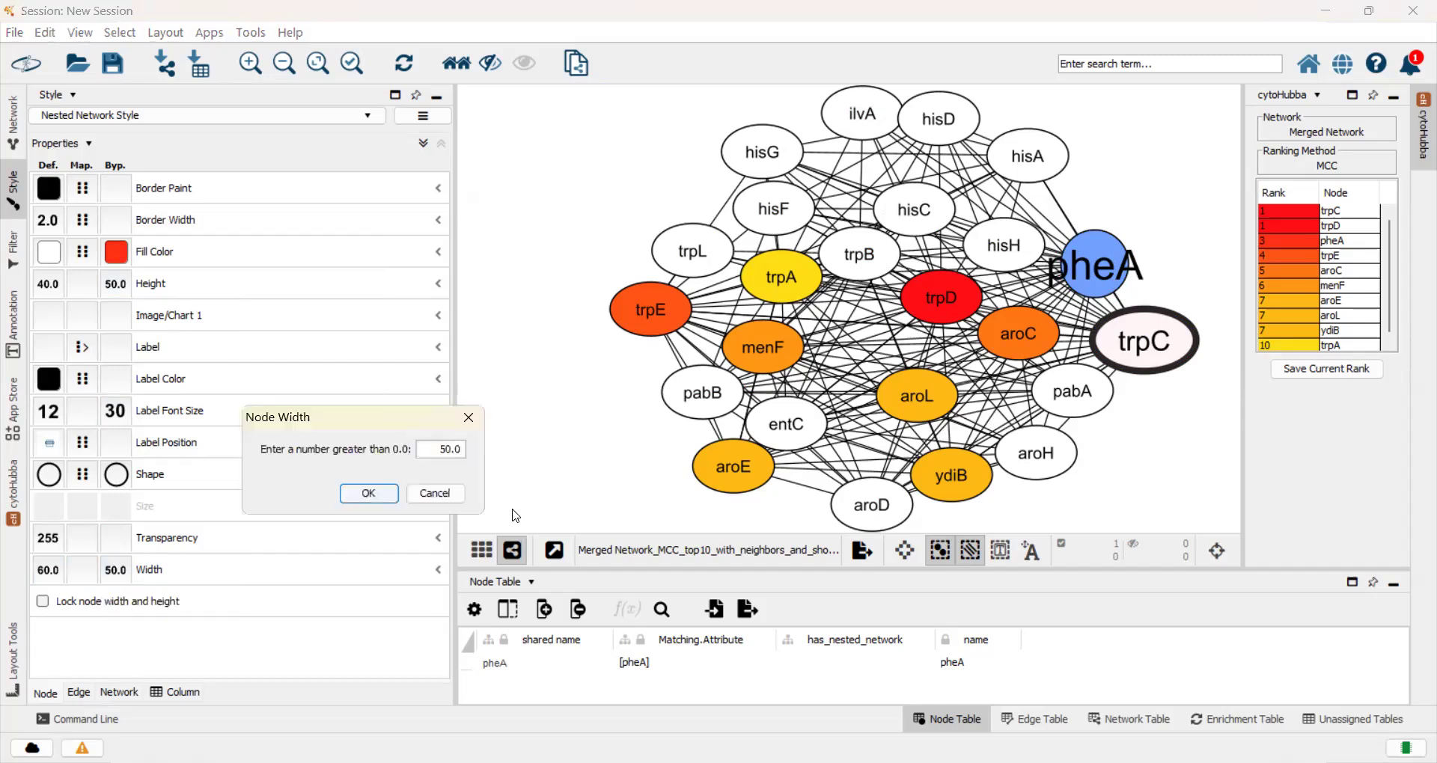
left_click_drag(440, 449, 470, 449)
type("70")
key("Return")
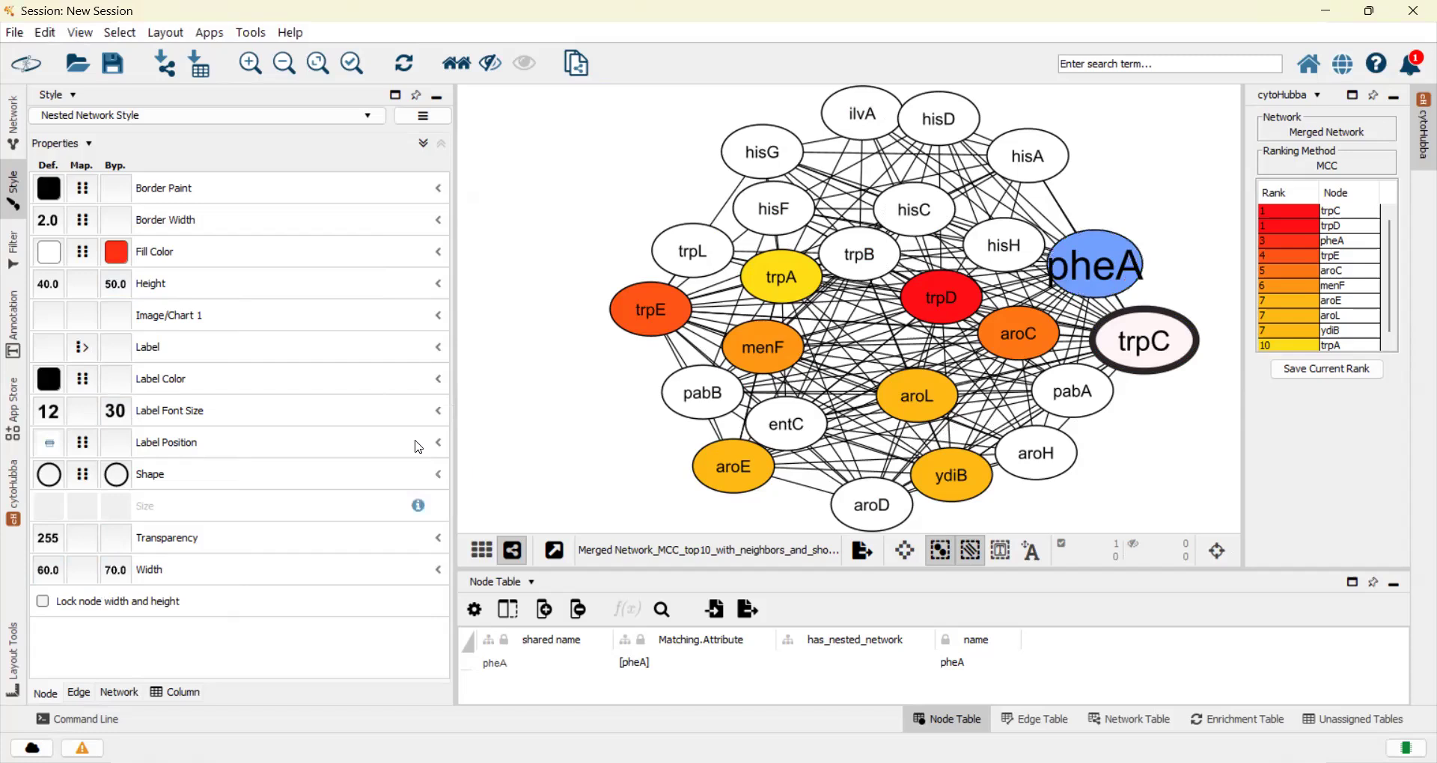
Set the pheA node's width bypass to 90, move the node slightly outward from the network, and clear the selection
left_click(117, 573)
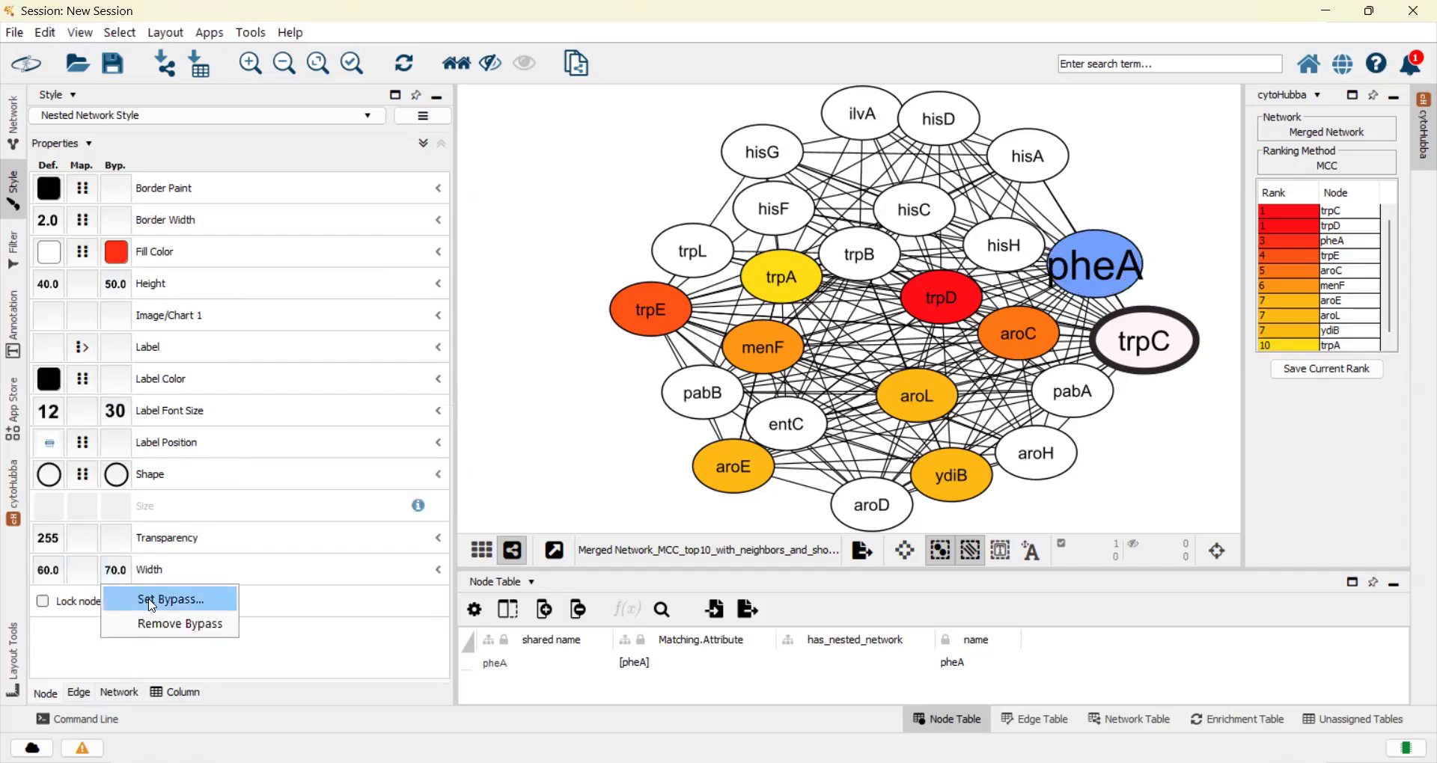
left_click(150, 601)
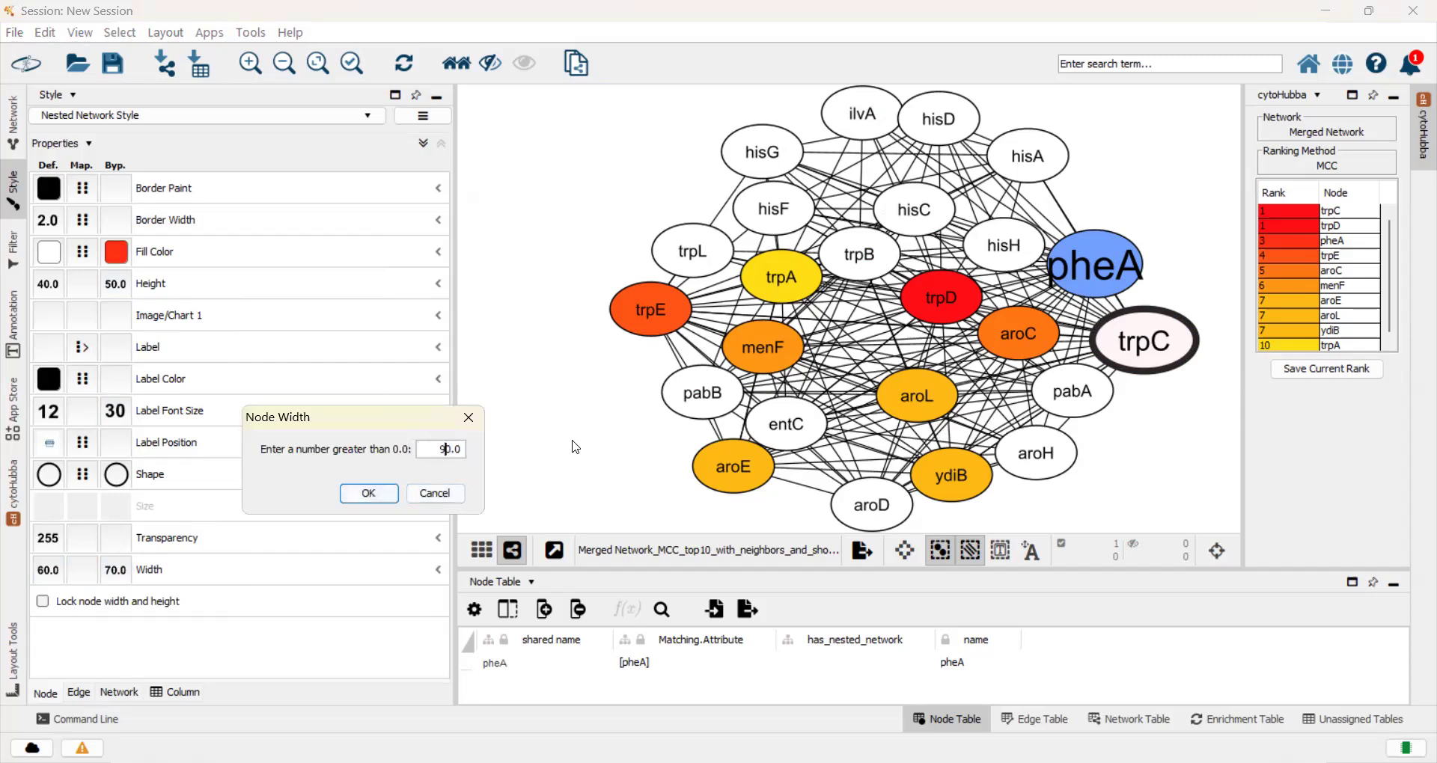
type("9")
key("Return")
left_click(1192, 182)
left_click_drag(1112, 249, 1136, 235)
left_click(1162, 458)
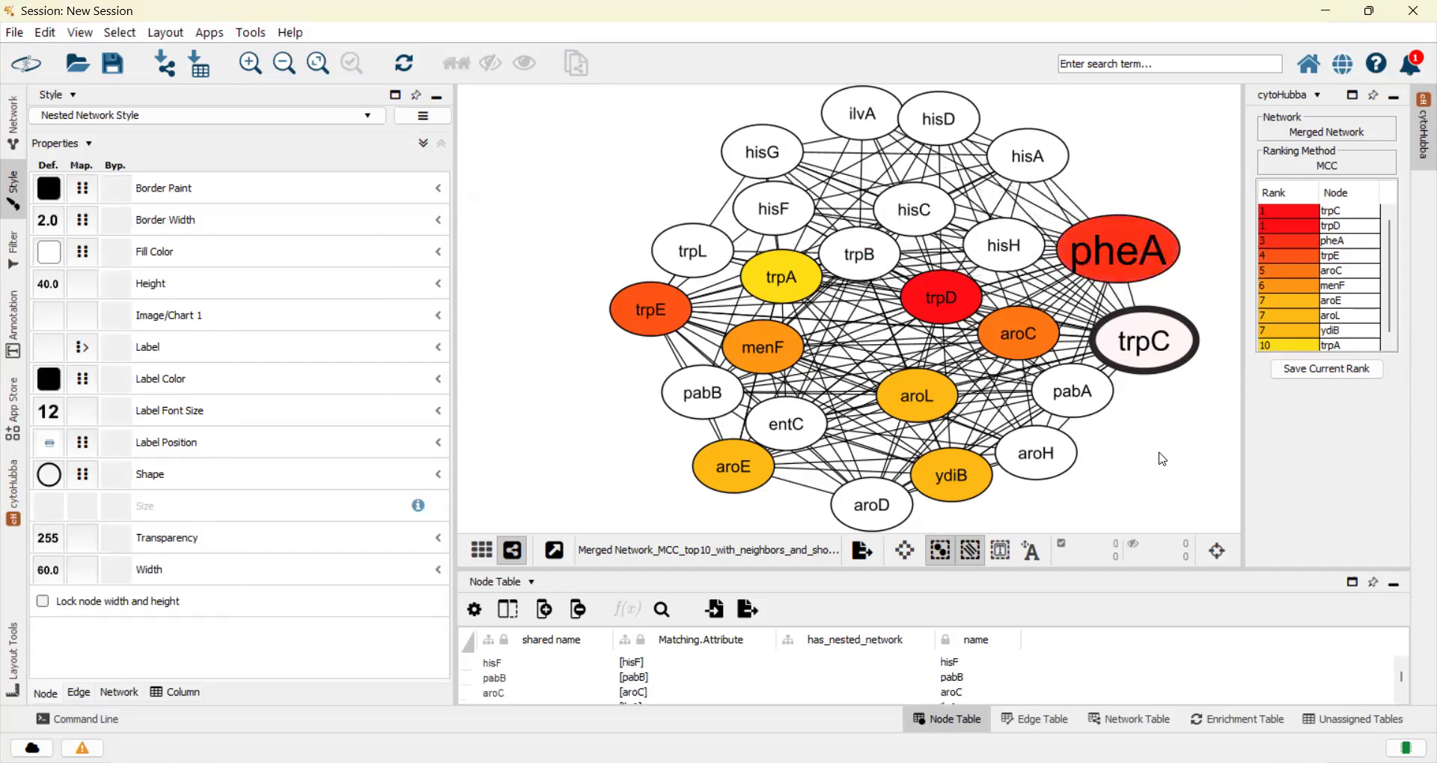
Reapply the existing red fill color bypass to the trpC node and deselect it
left_click(1154, 339)
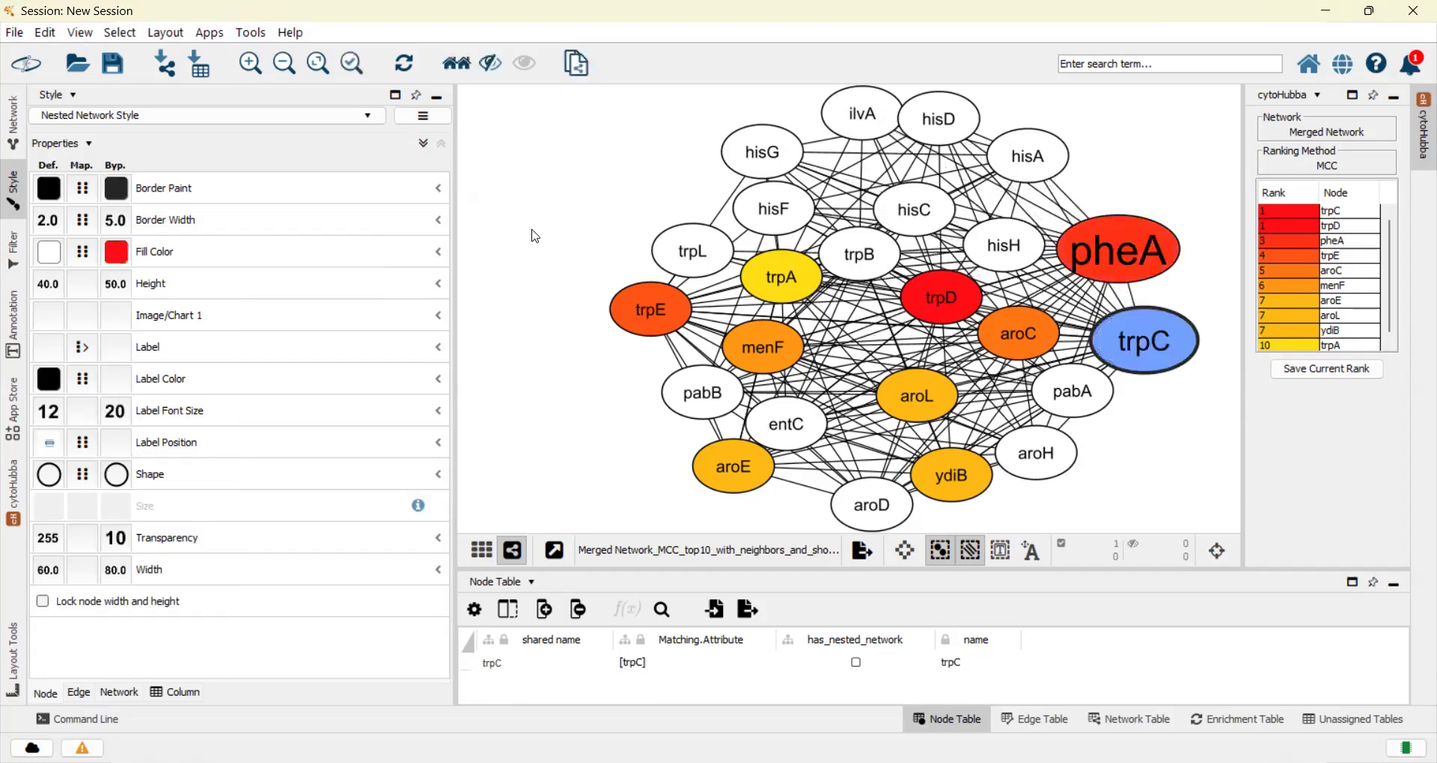
left_click(119, 263)
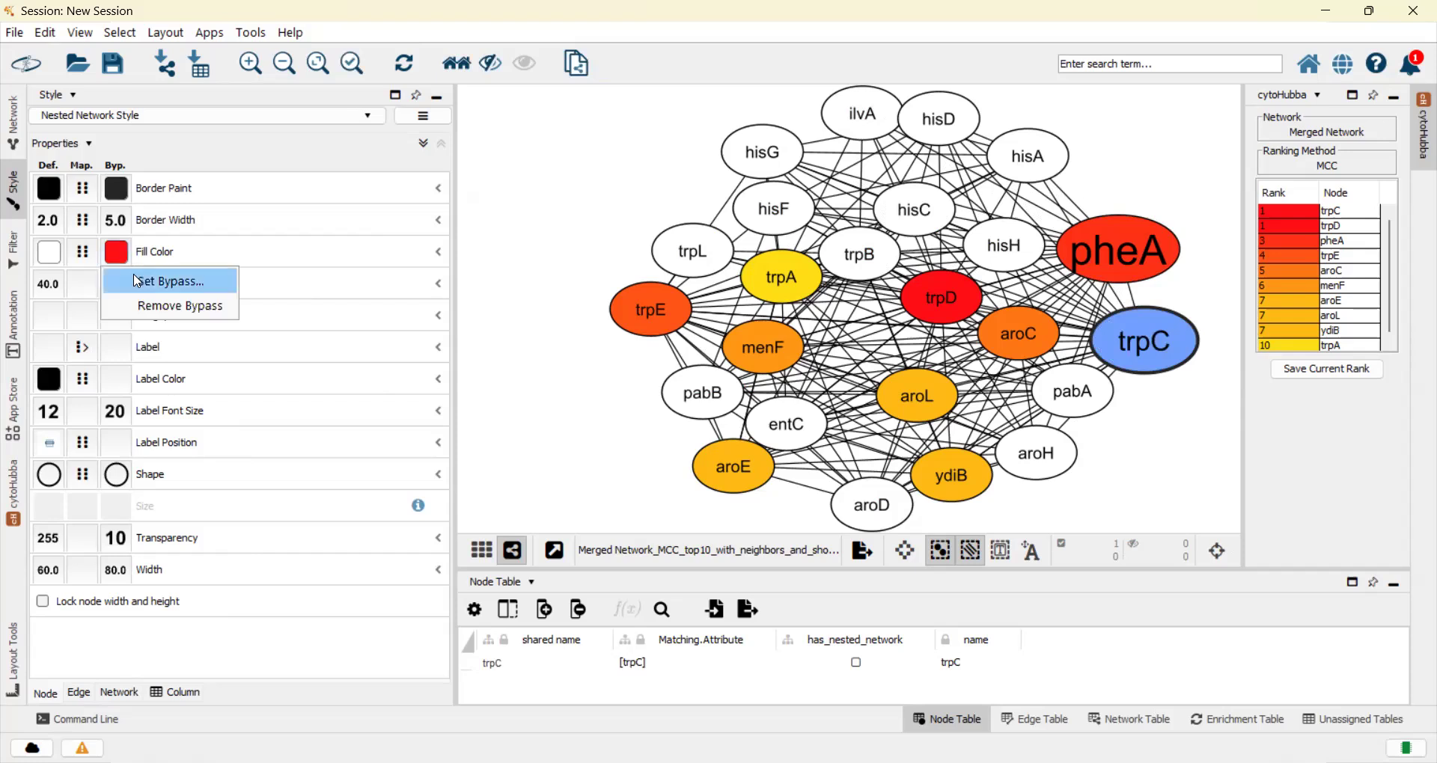
left_click(137, 282)
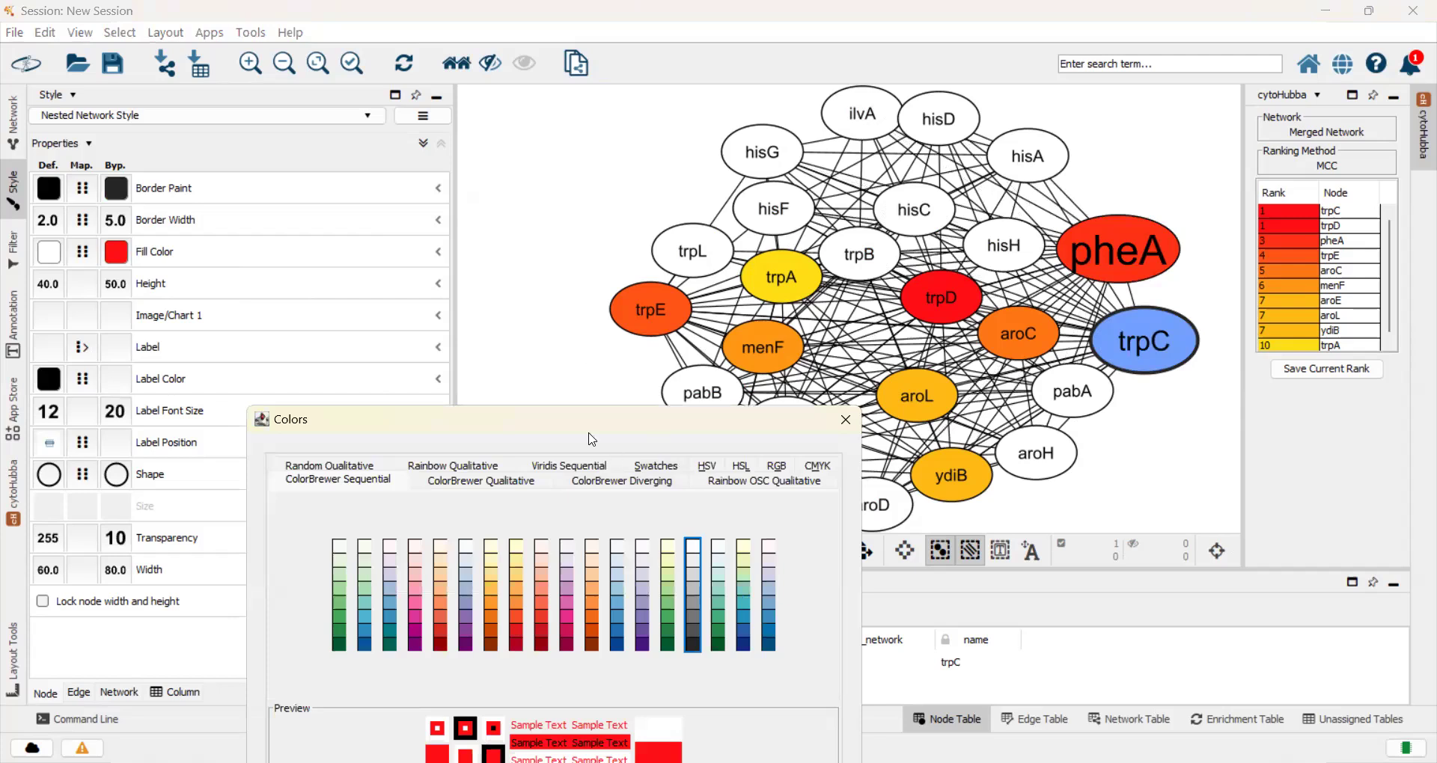
left_click_drag(592, 439, 465, 259)
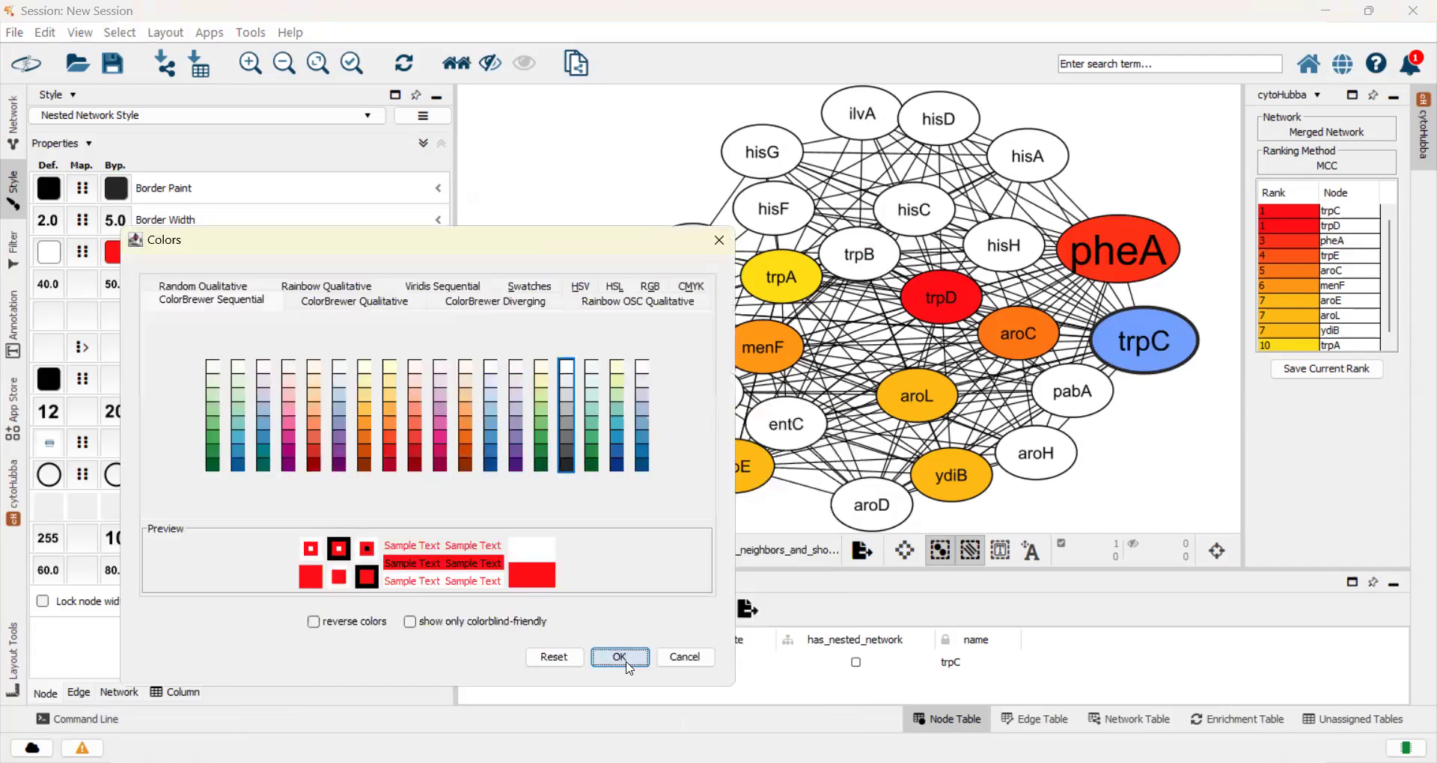
left_click(620, 657)
left_click(1171, 385)
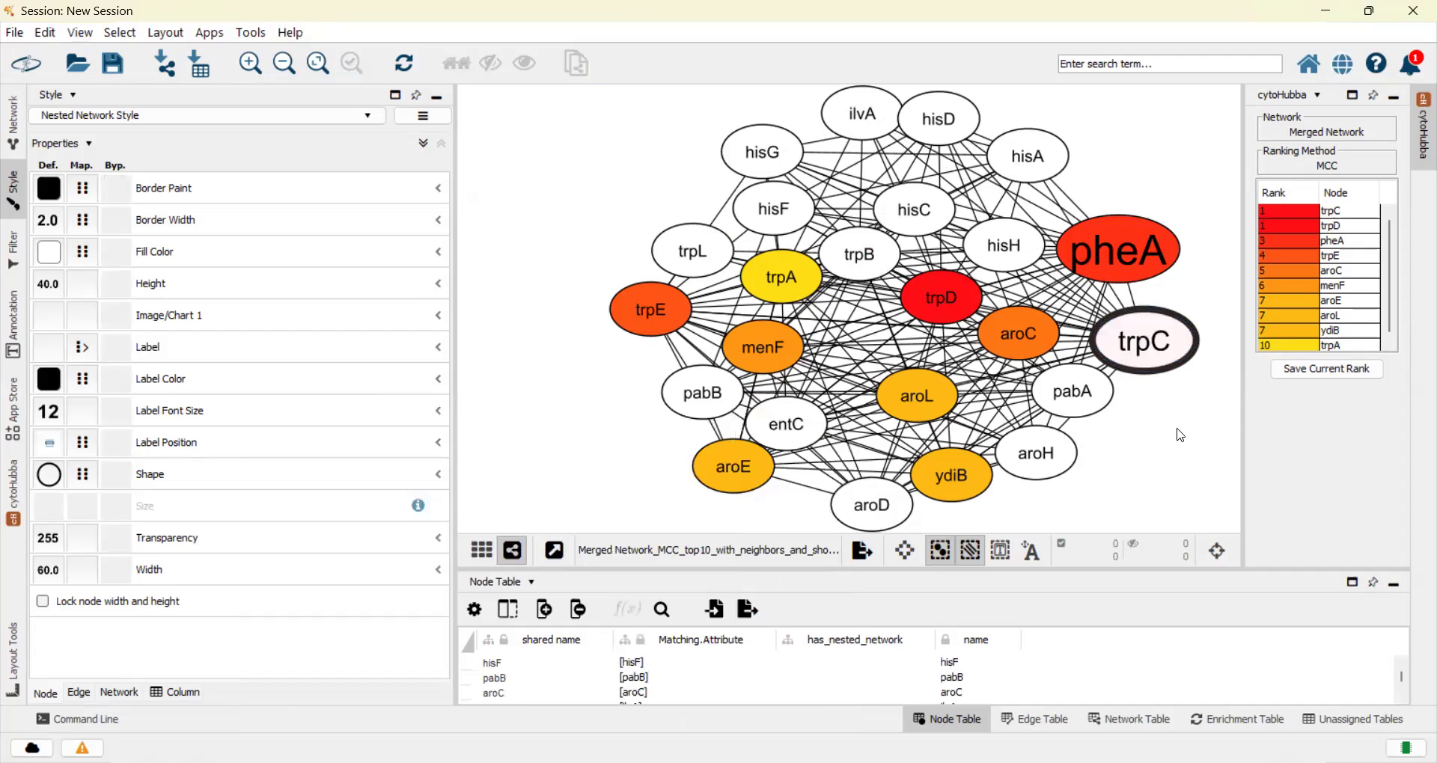
Remove the trpC node's transparency bypass and clear the selection
left_click(1163, 351)
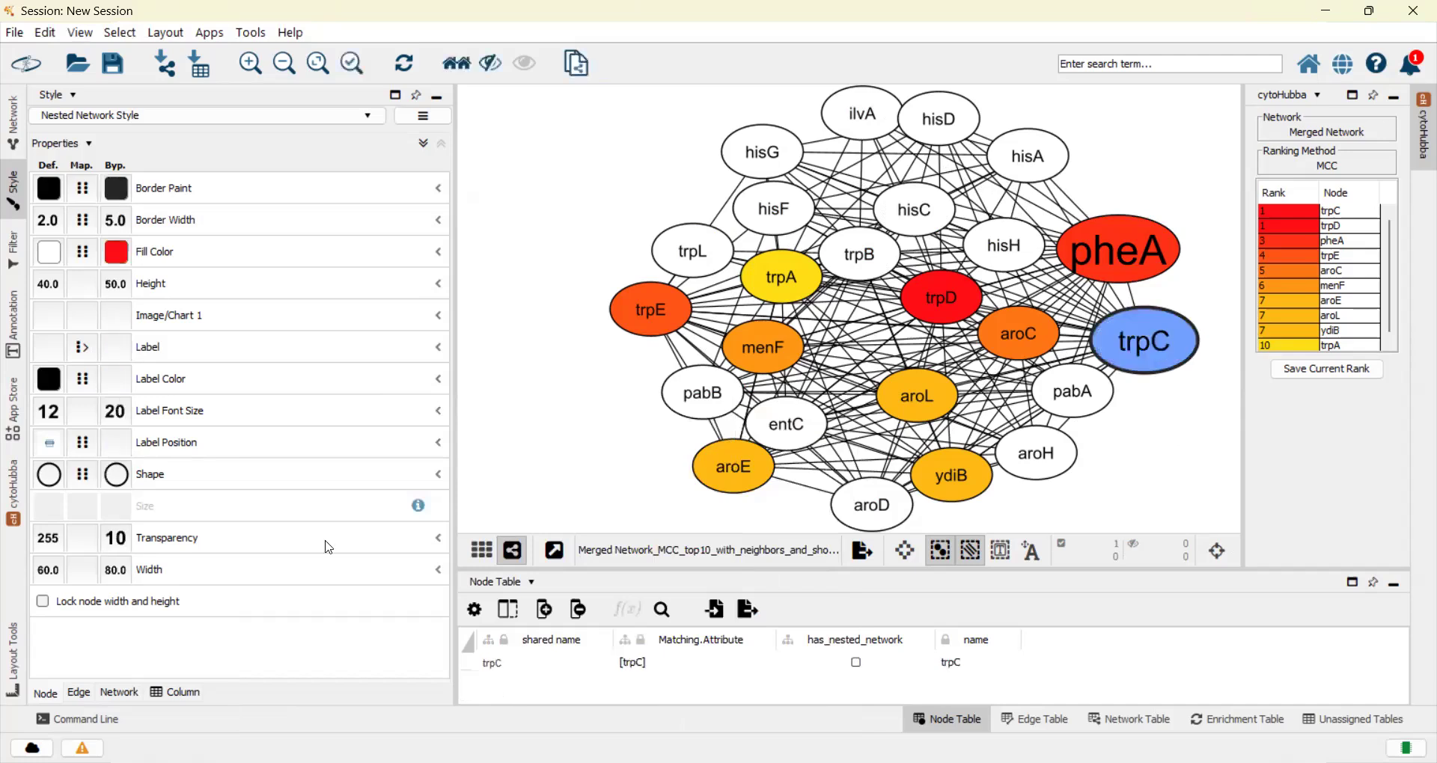
right_click(104, 550)
left_click(157, 593)
left_click(1185, 419)
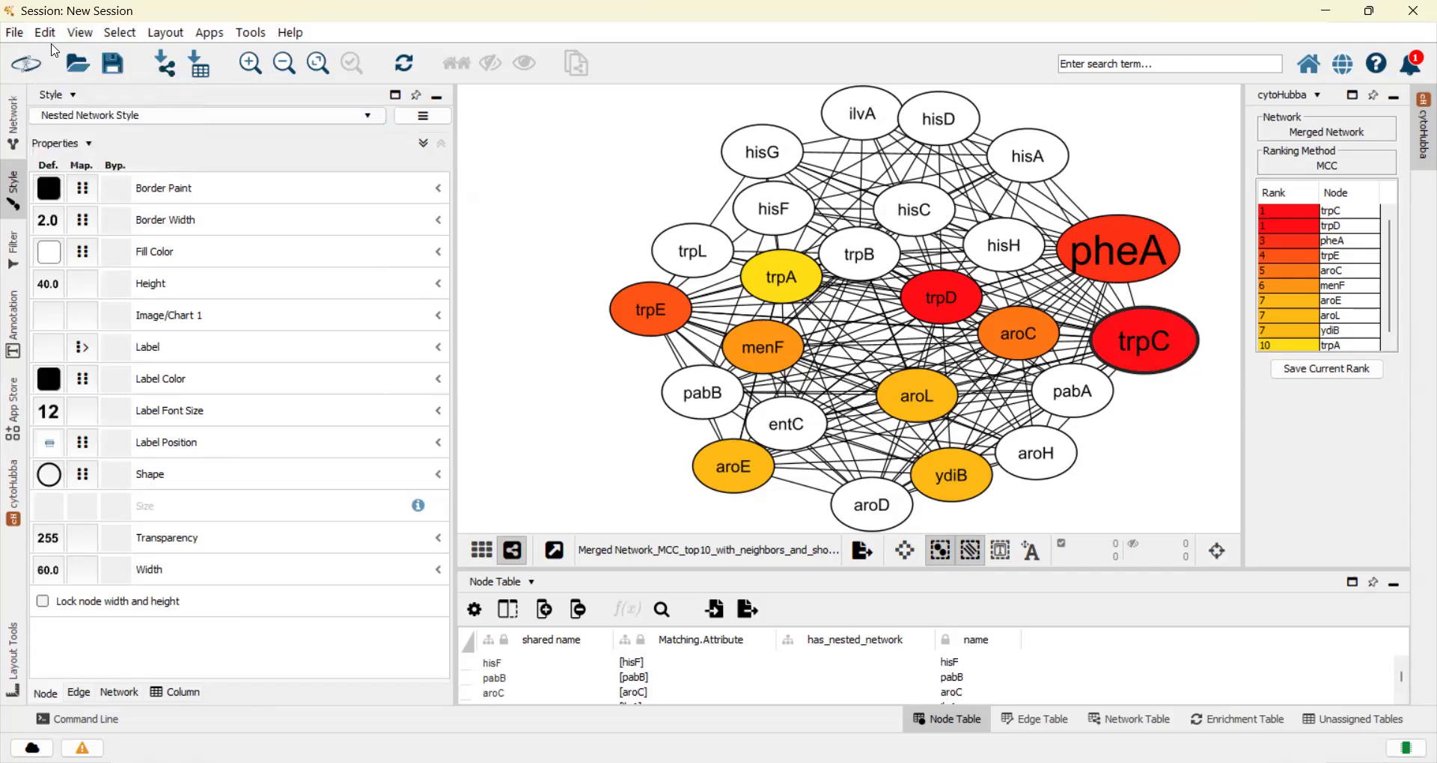
Start exporting the network as an image in PNG format with the transparent background option turned off
left_click(15, 32)
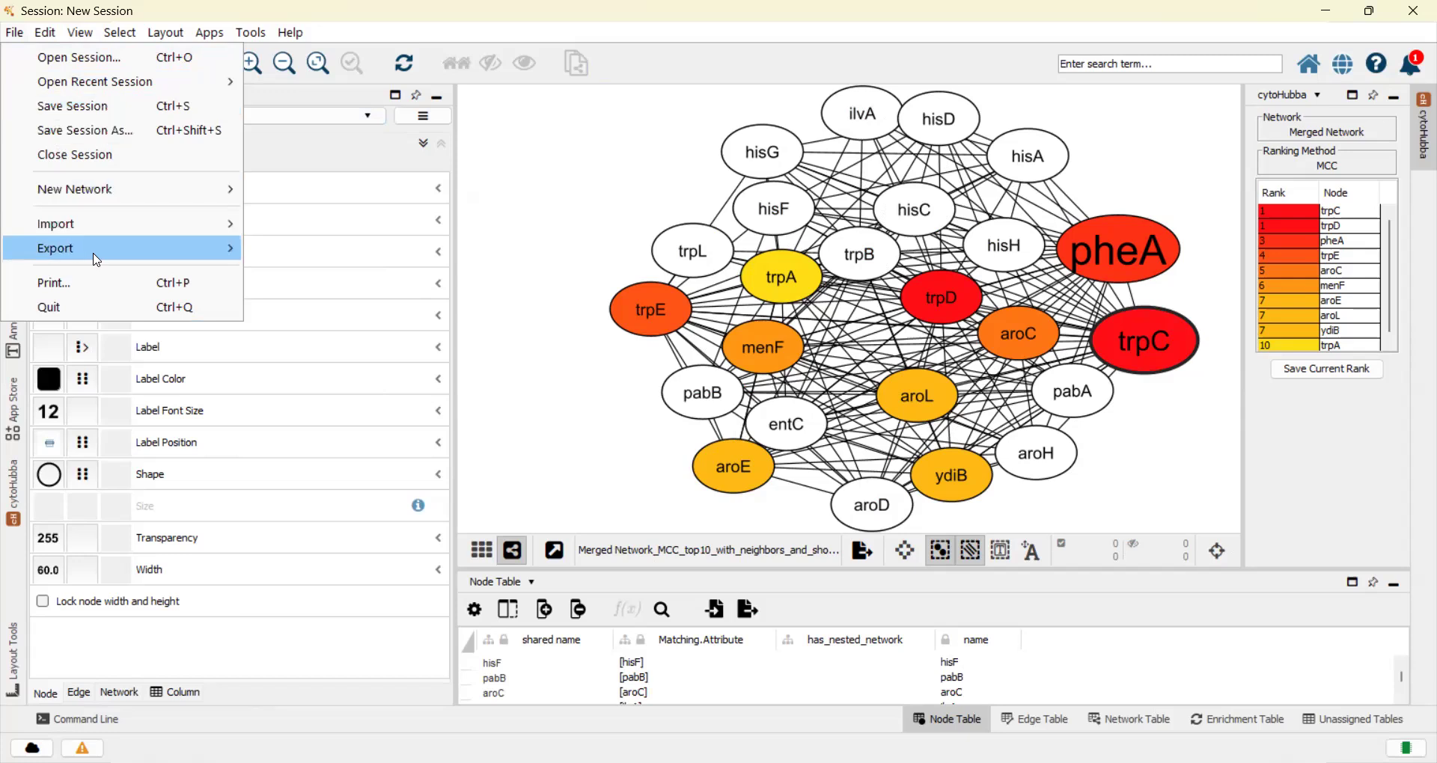
mouse_move(96, 259)
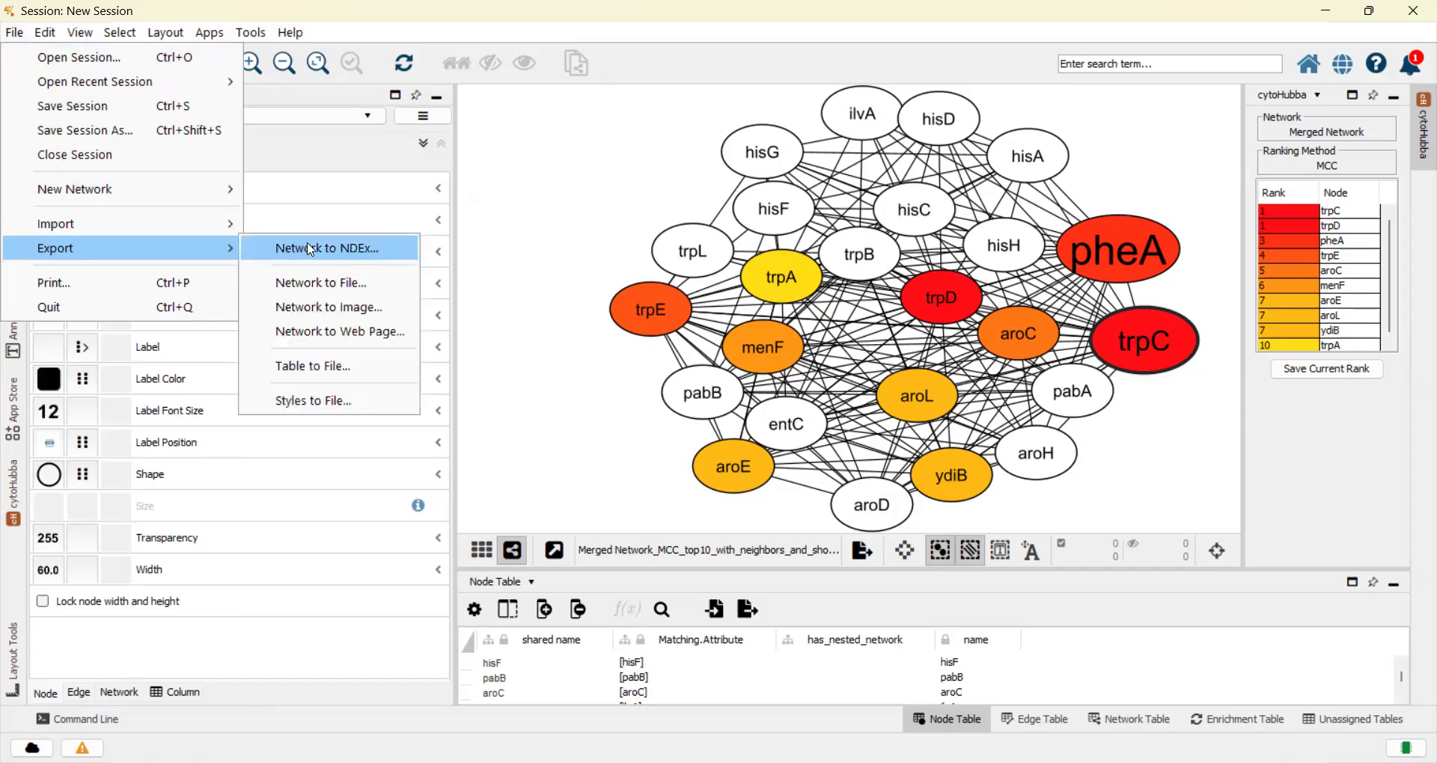
left_click(335, 308)
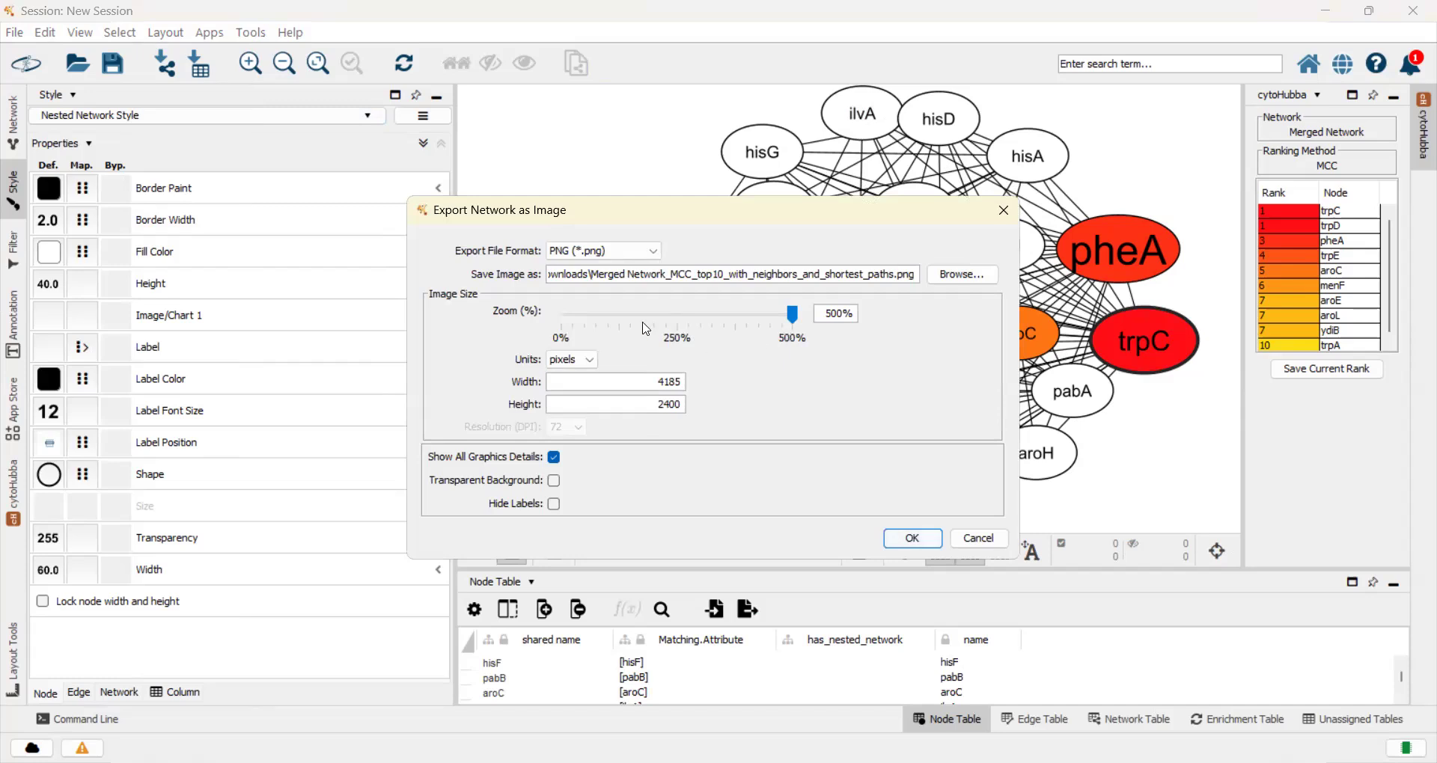
left_click(628, 254)
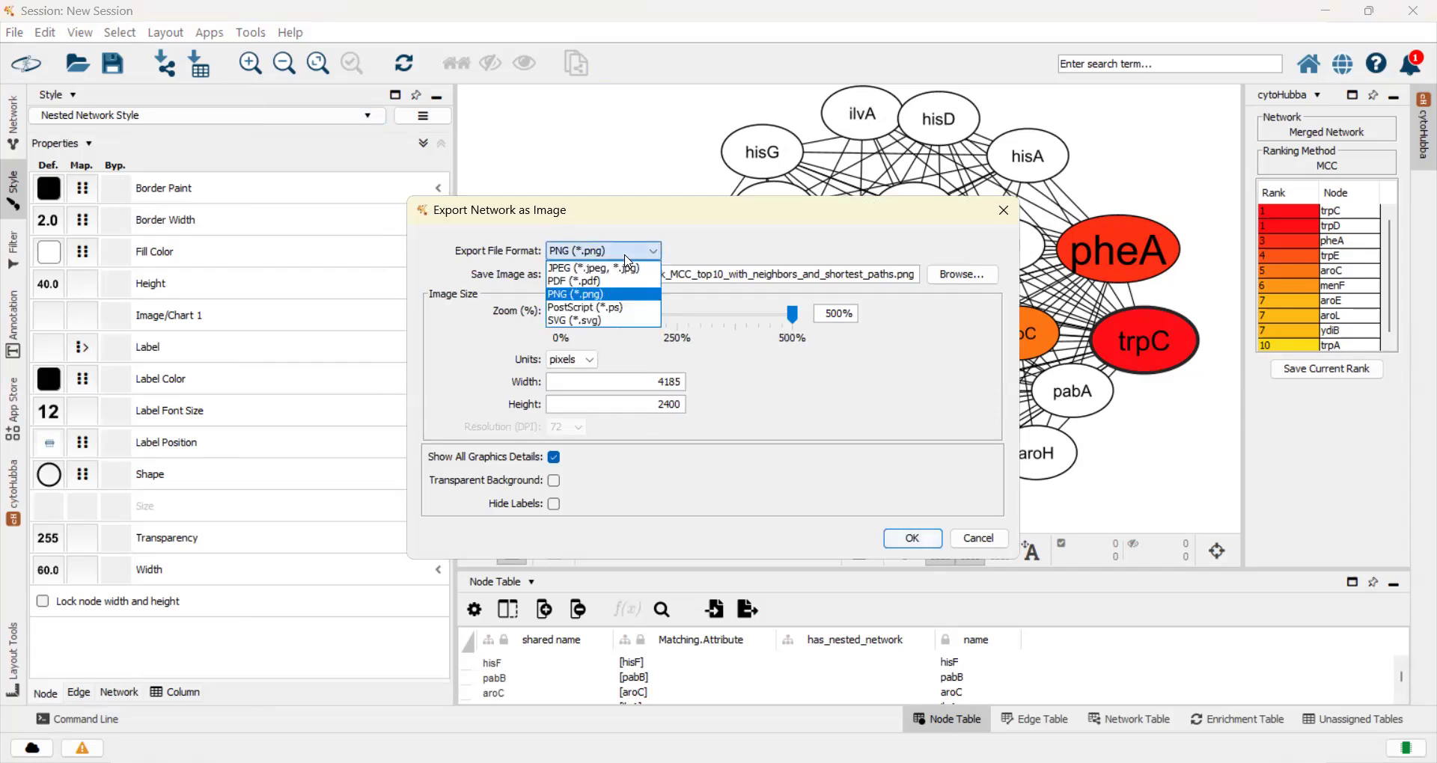
left_click(627, 257)
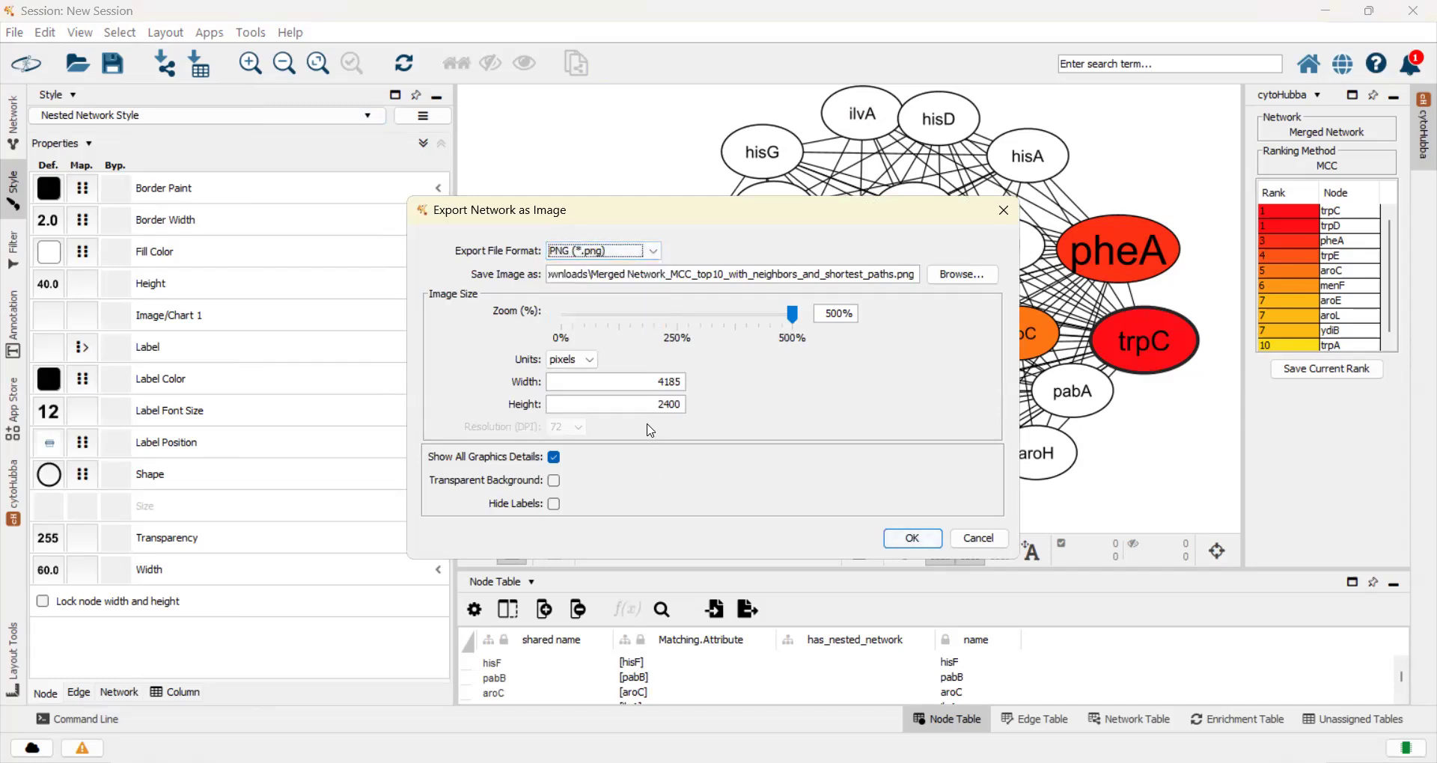
left_click(554, 483)
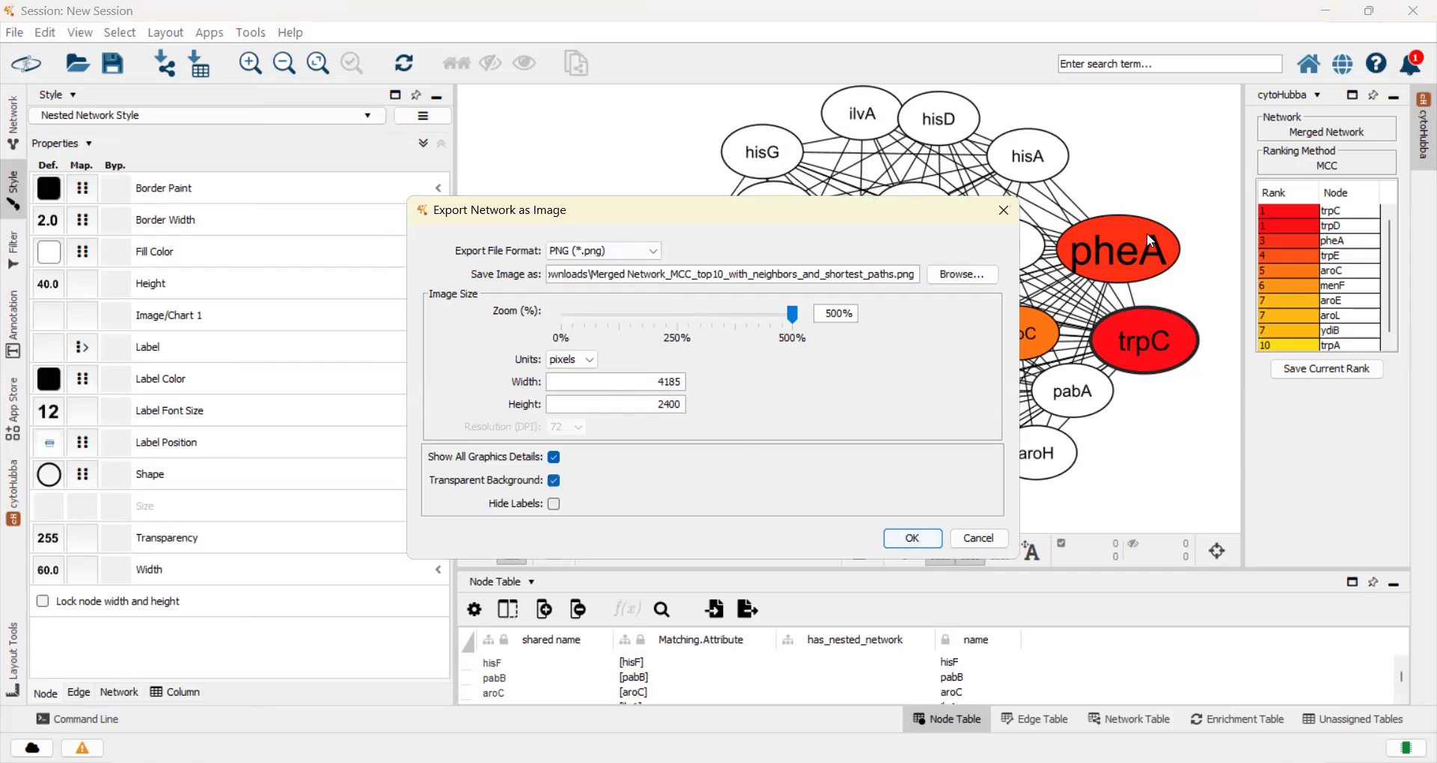
left_click(555, 484)
Name the exported image "network of hub top10" in the Downloads folder and complete the export
left_click(963, 276)
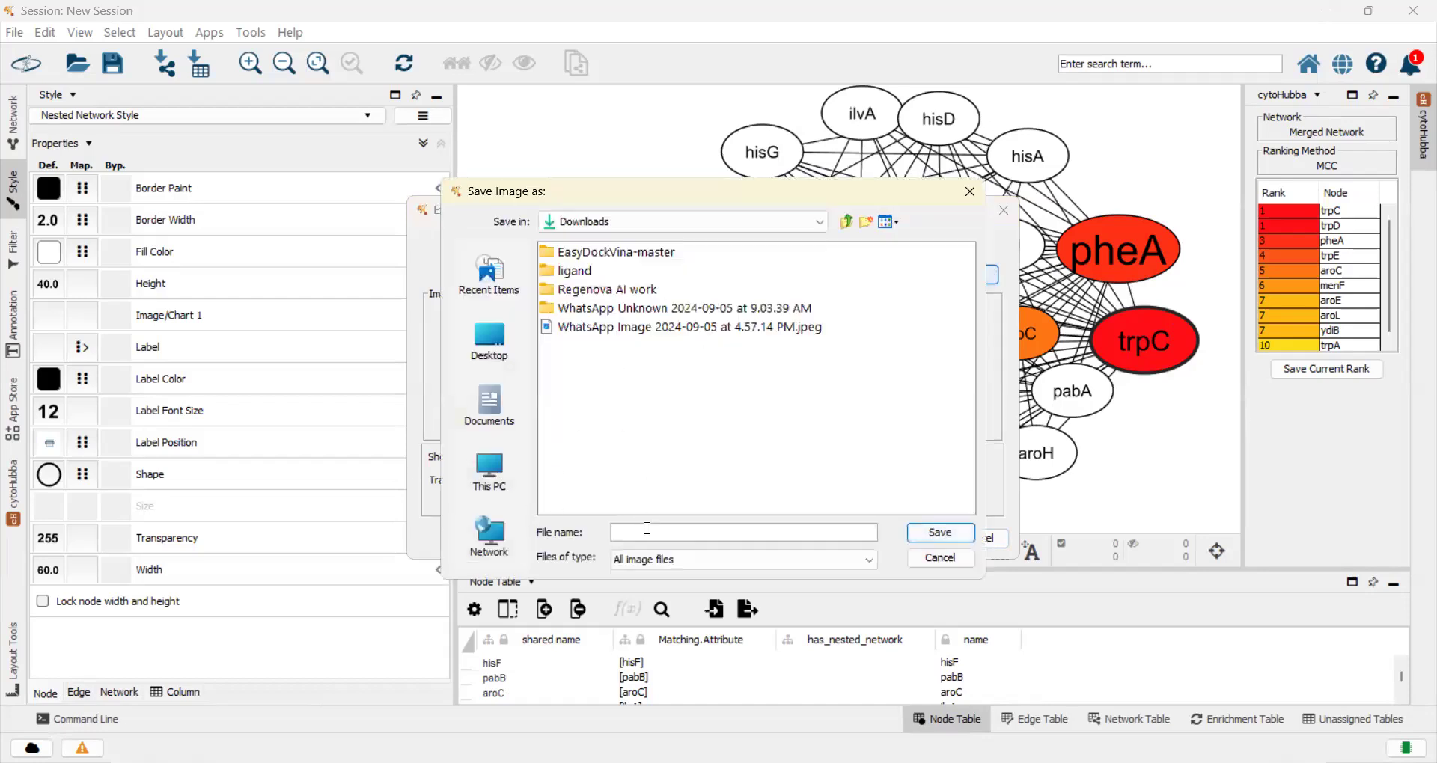
type("networ")
type("k of hub")
type(" yop")
type("10")
left_click(690, 536)
key("BackSpace")
type("t")
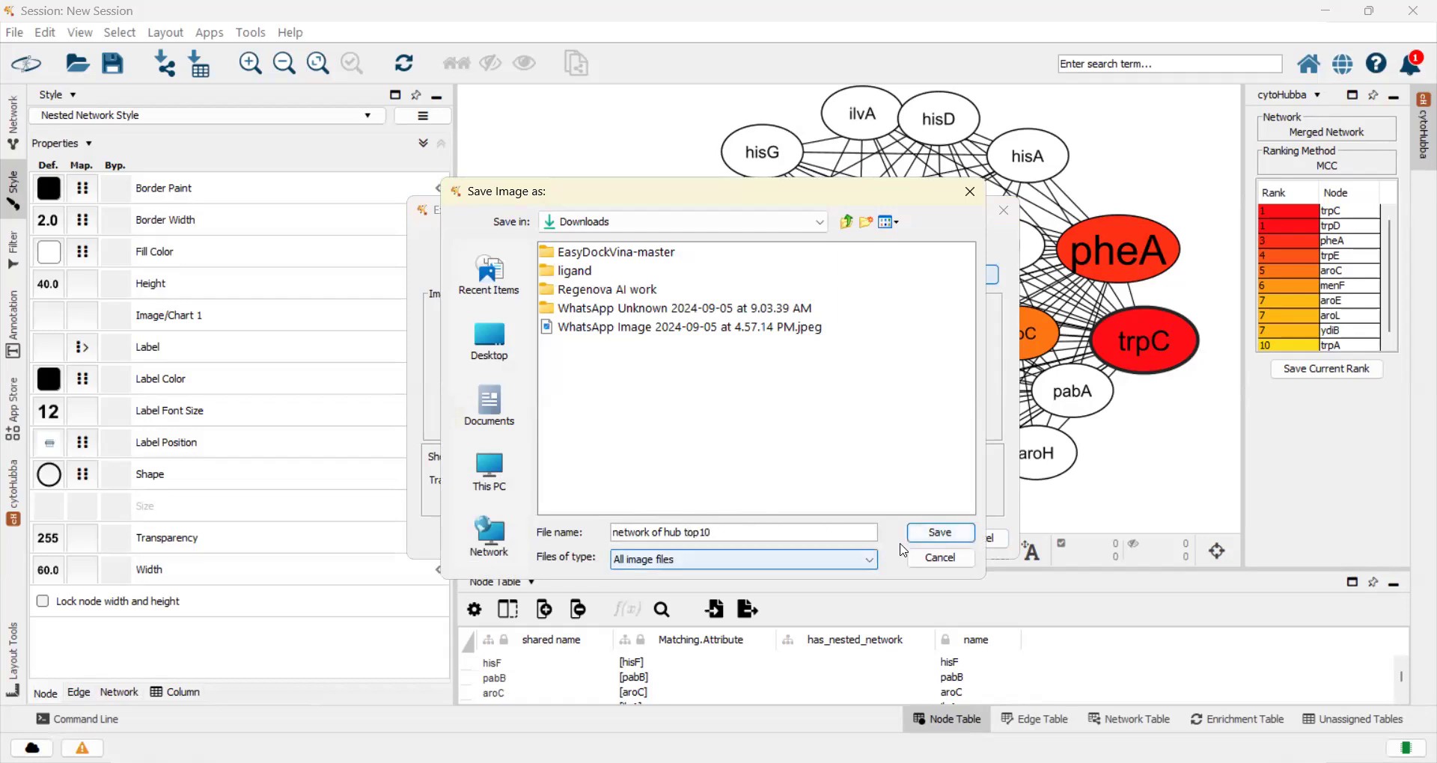
left_click(940, 532)
left_click(909, 540)
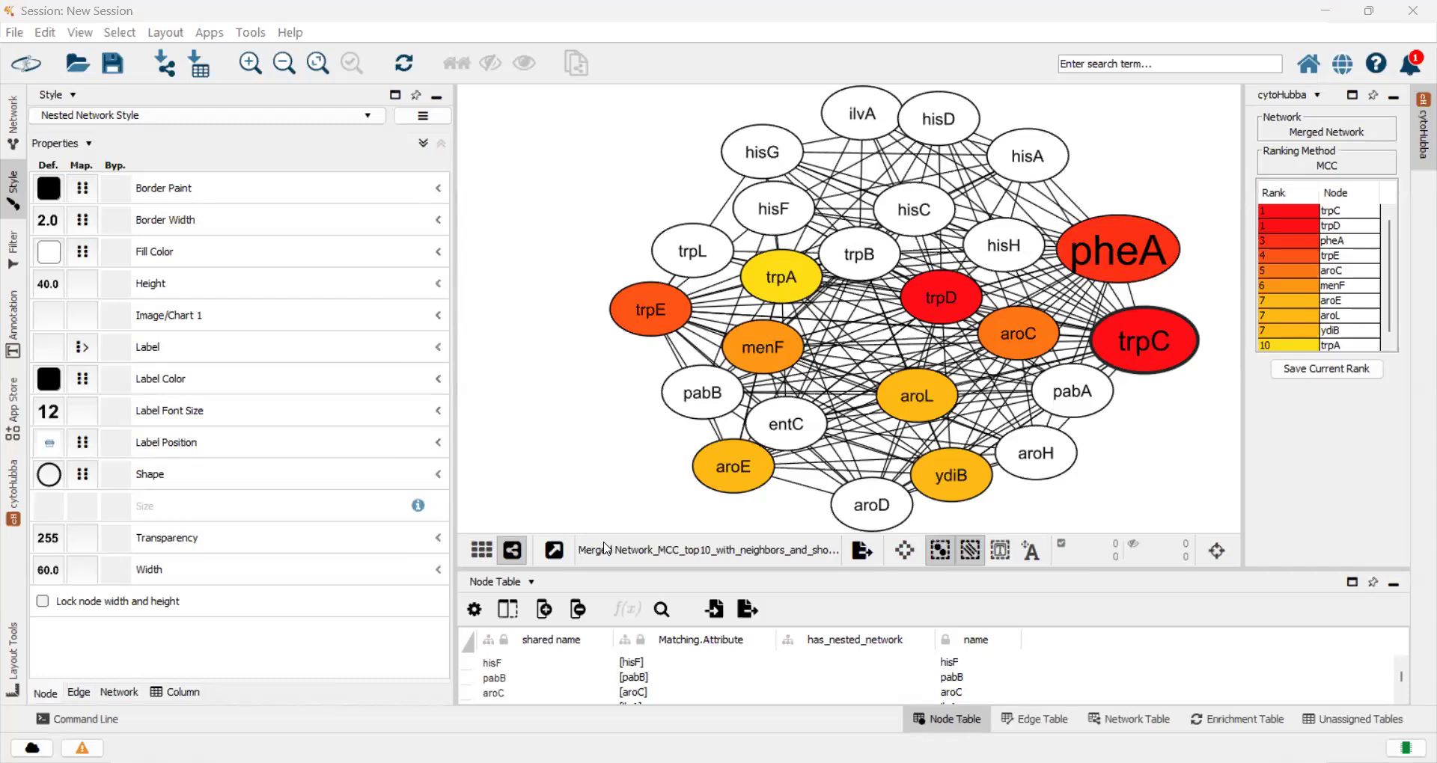
Switch to the image viewer and examine the sharpness of nodes and labels in network of hub top10.png
key("alt+Tab")
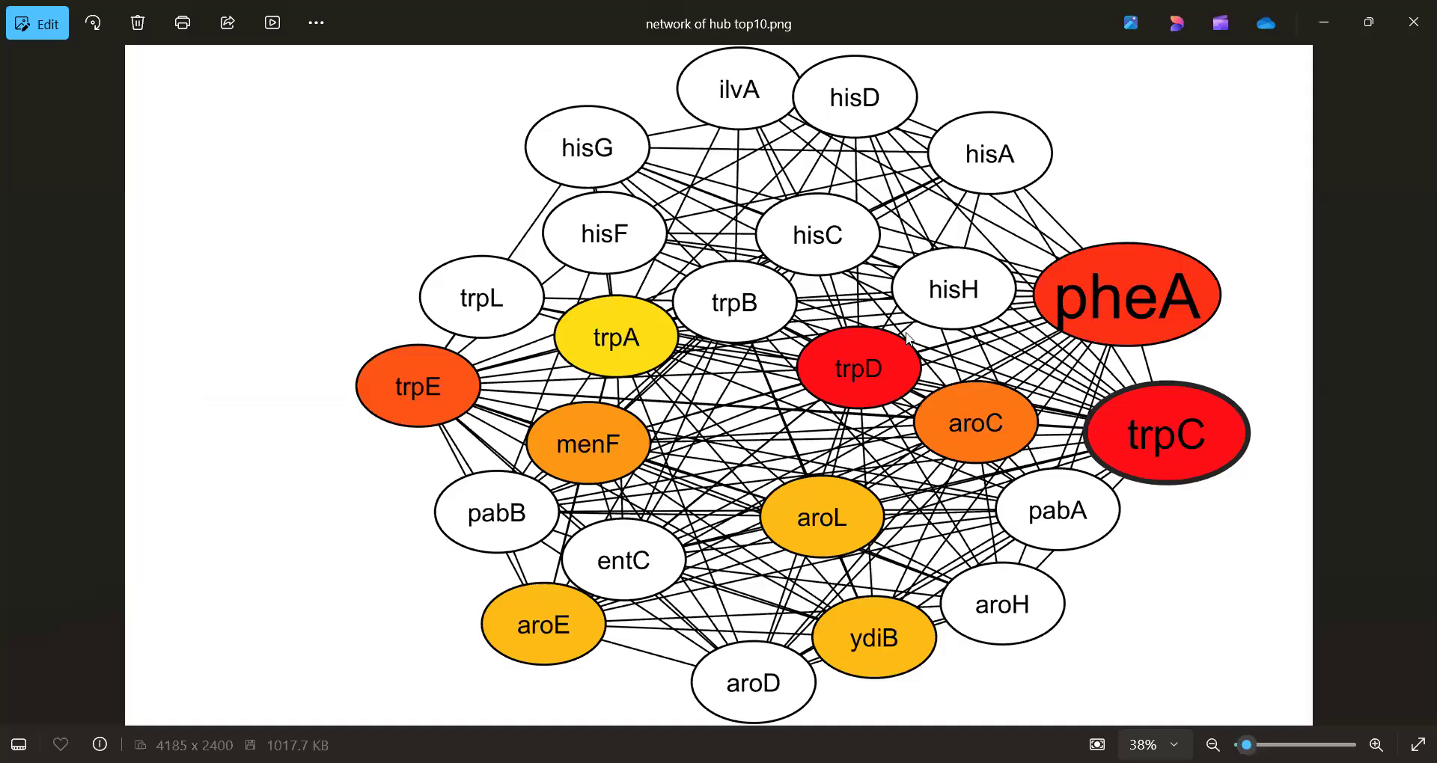
scroll(909, 340, "up", 5)
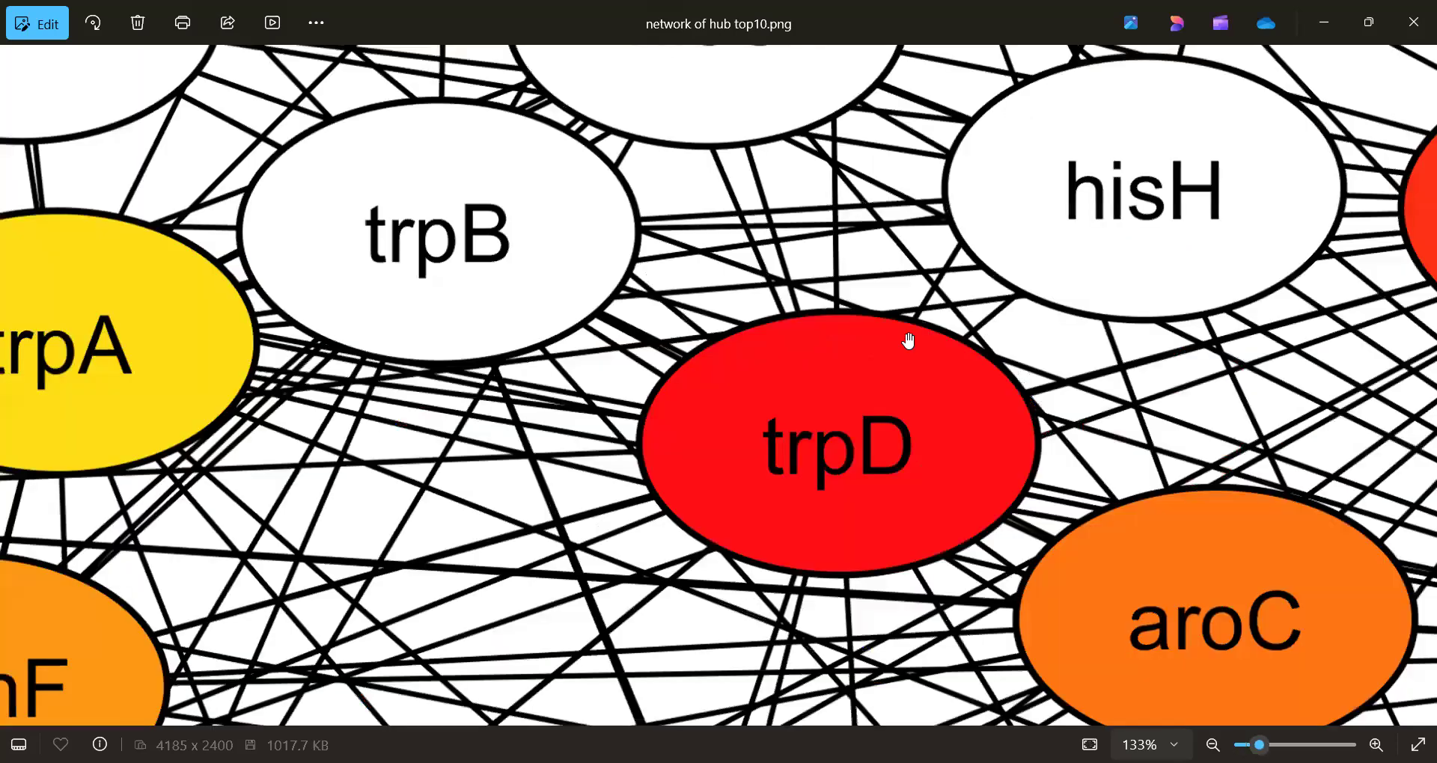
scroll(908, 341, "up", 3)
scroll(908, 340, "down", 5)
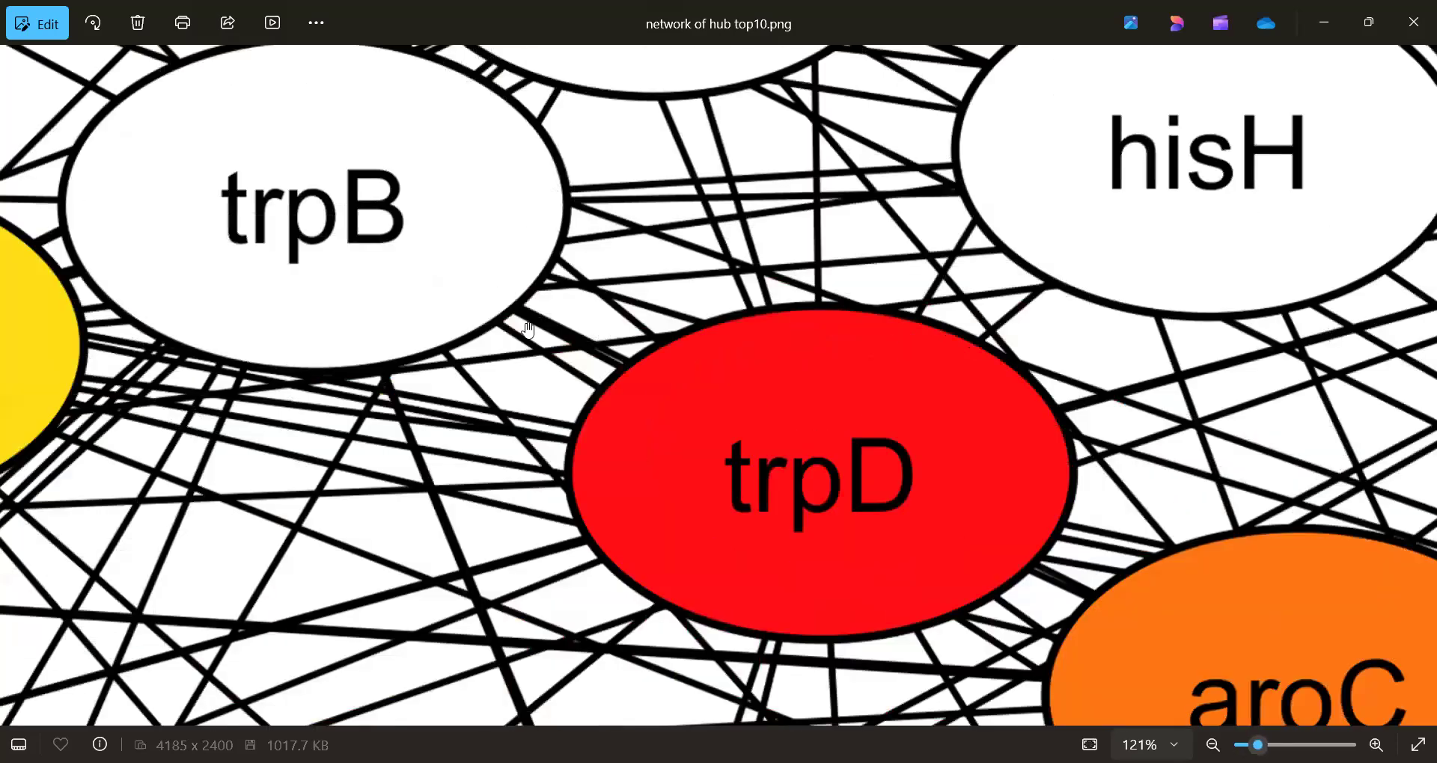
scroll(802, 481, "down", 3)
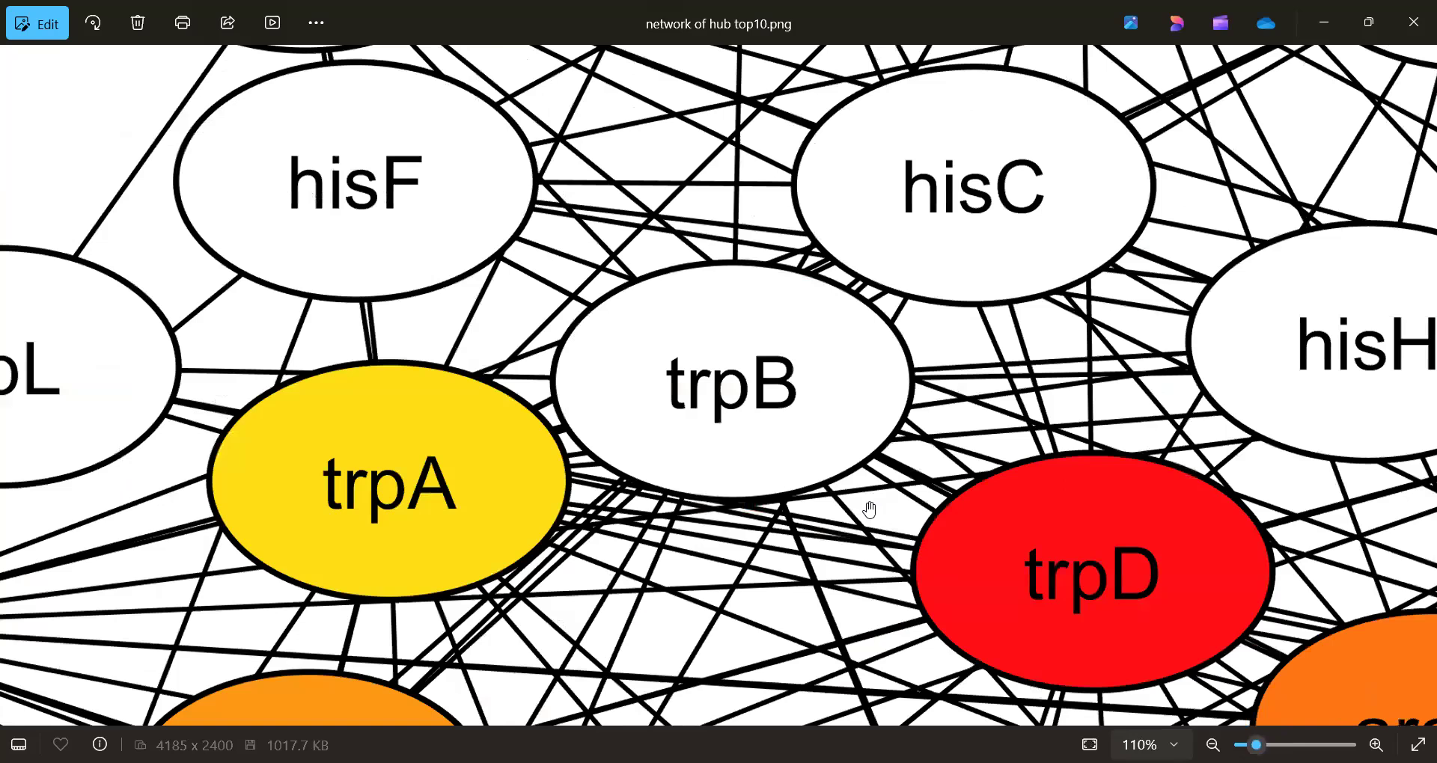
scroll(869, 510, "up", 2)
scroll(869, 510, "down", 3)
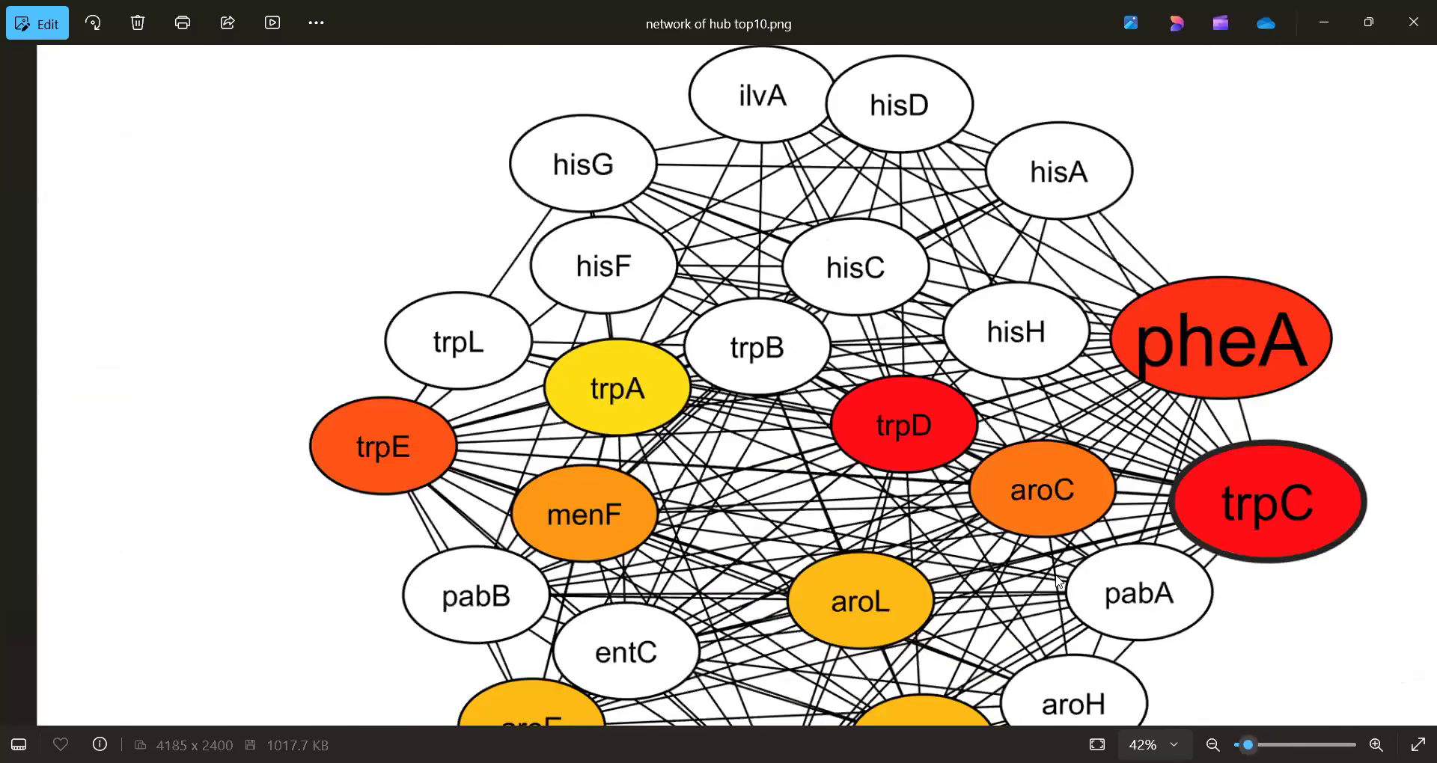